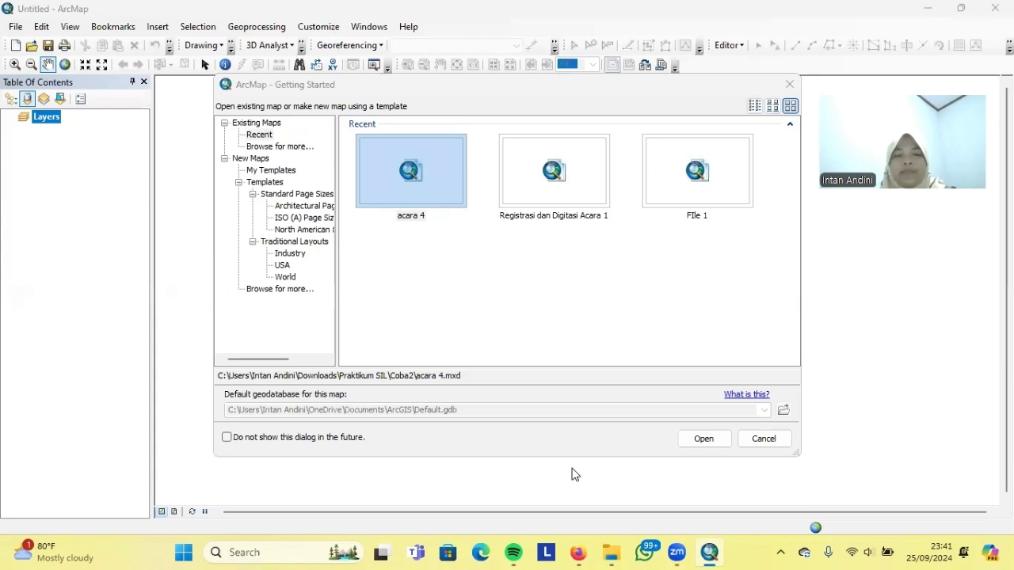
Start a new map from the blank map template
{"action": "left_click", "coordinate": [250, 160]}
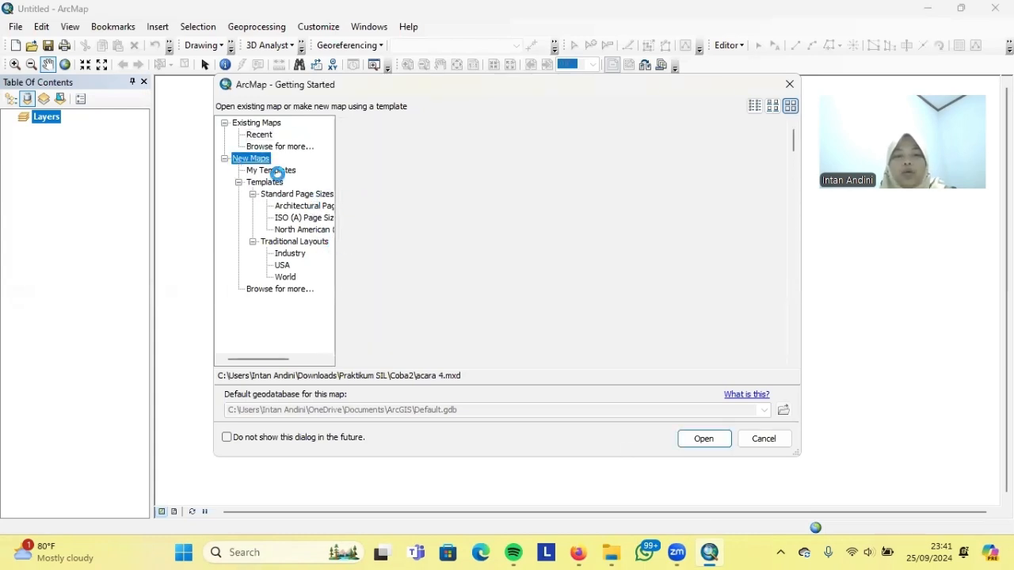
{"action": "left_click", "coordinate": [281, 172]}
{"action": "left_click", "coordinate": [704, 439]}
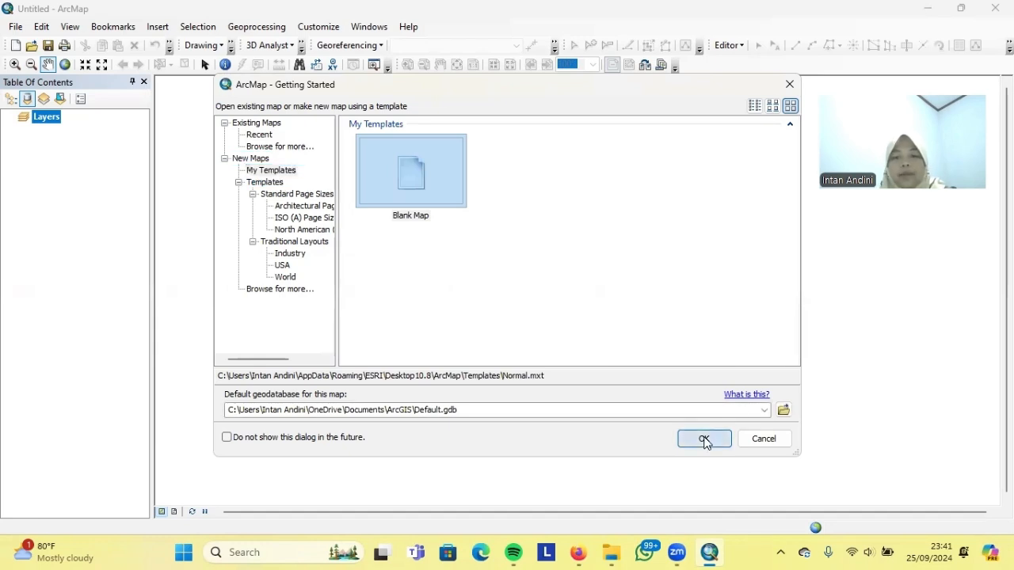
Set the data frame's coordinate system to WGS 1984 UTM Zone 49S
{"action": "right_click", "coordinate": [51, 124]}
{"action": "left_click", "coordinate": [97, 442]}
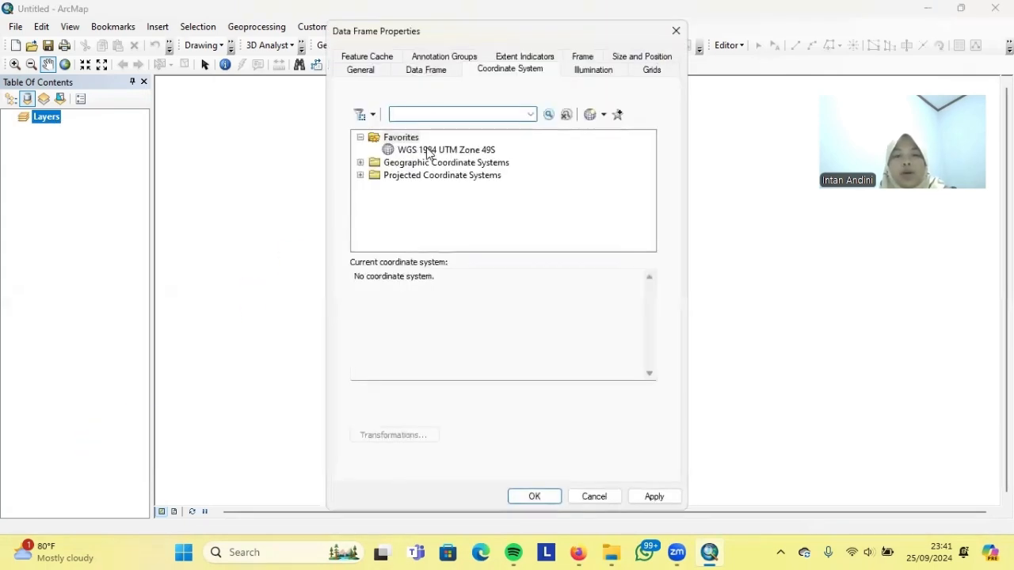
{"action": "left_click", "coordinate": [433, 150]}
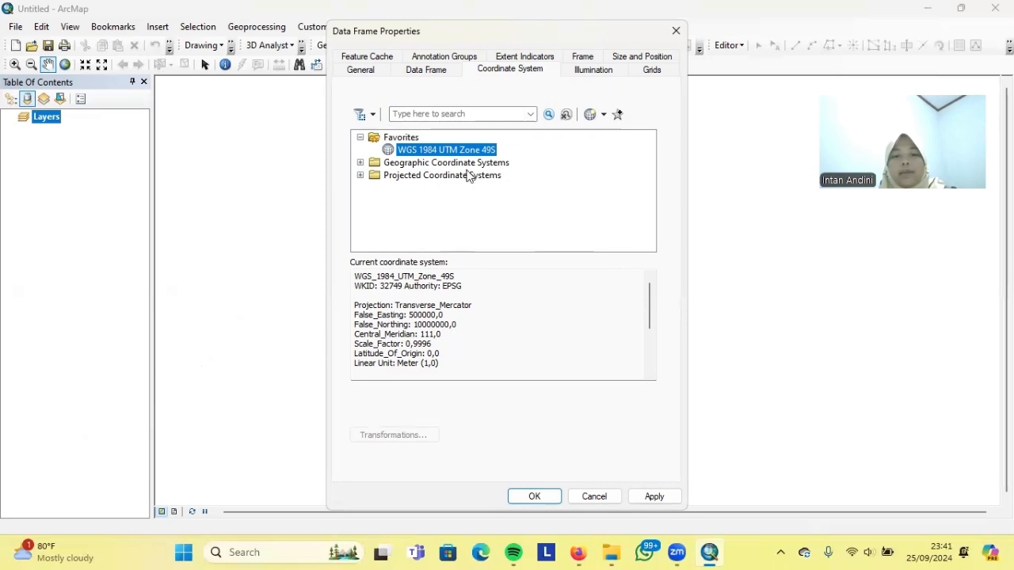
{"action": "left_click", "coordinate": [653, 496]}
{"action": "left_click", "coordinate": [535, 496]}
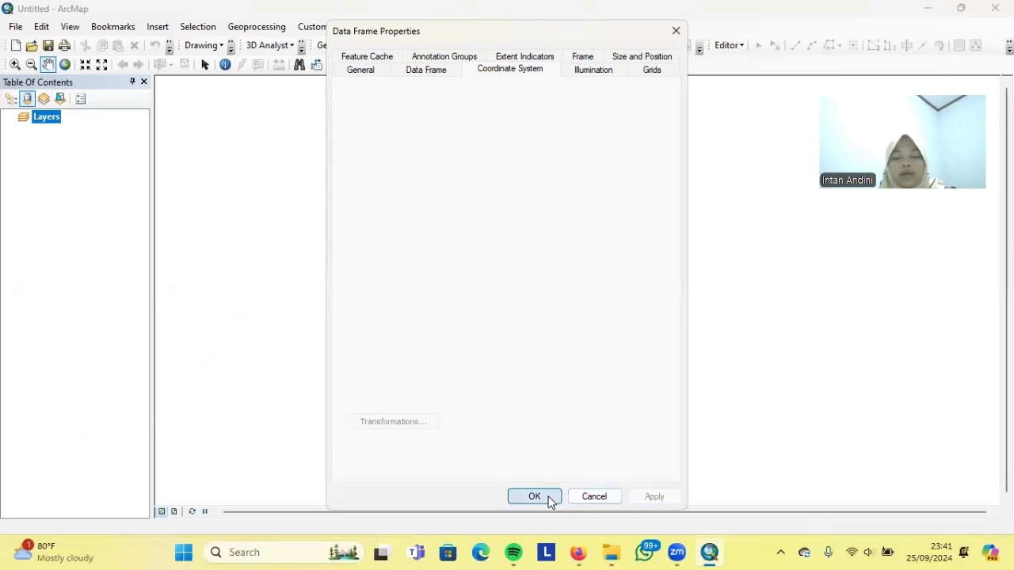
Rename the Layers data frame to 'Penggunaan Lahan'
{"action": "right_click", "coordinate": [50, 121]}
{"action": "key", "text": "Escape"}
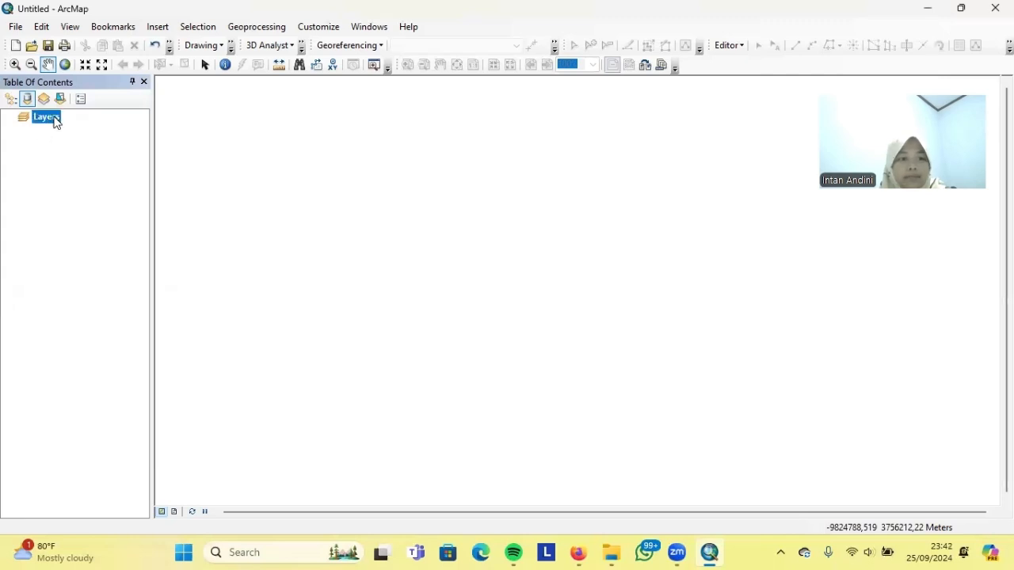
{"action": "left_click", "coordinate": [55, 123]}
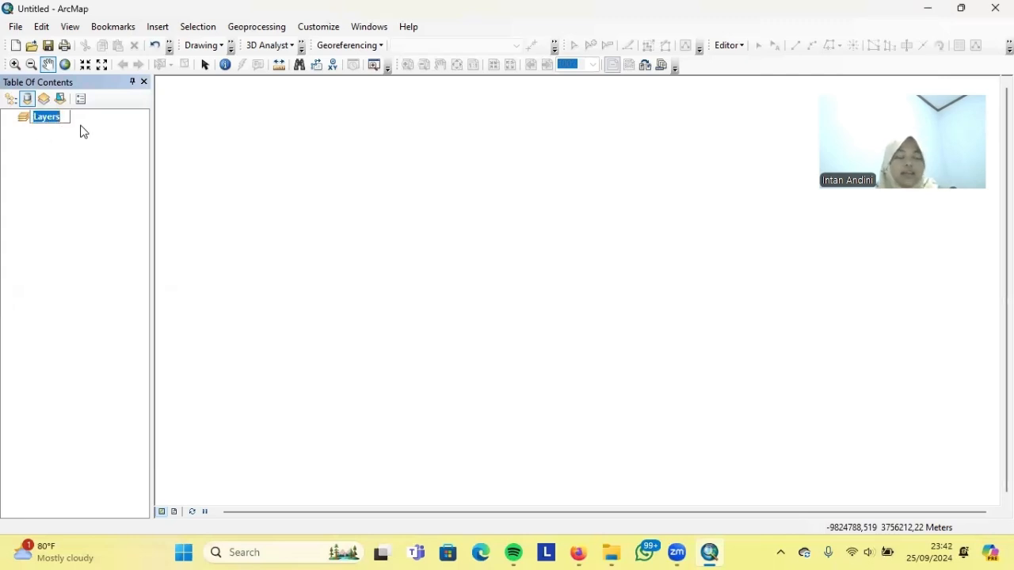
{"action": "type", "text": "Pen"}
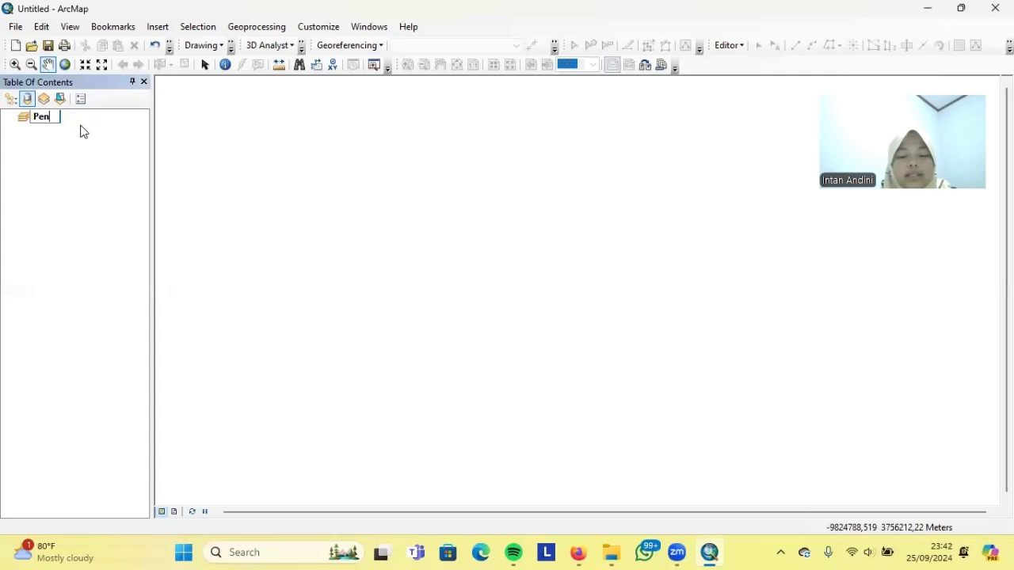
{"action": "type", "text": "ggunaan Lahan"}
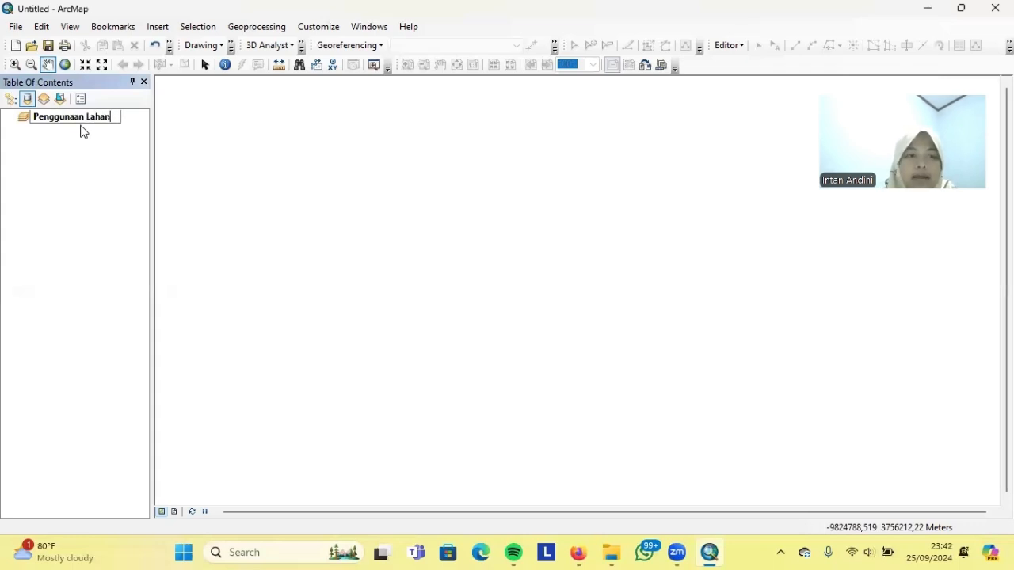
{"action": "key", "text": "Return"}
In Add Data, connect to the Downloads\Praktikum SIL\Acara 5 SIL\Magelang folder
{"action": "right_click", "coordinate": [88, 119]}
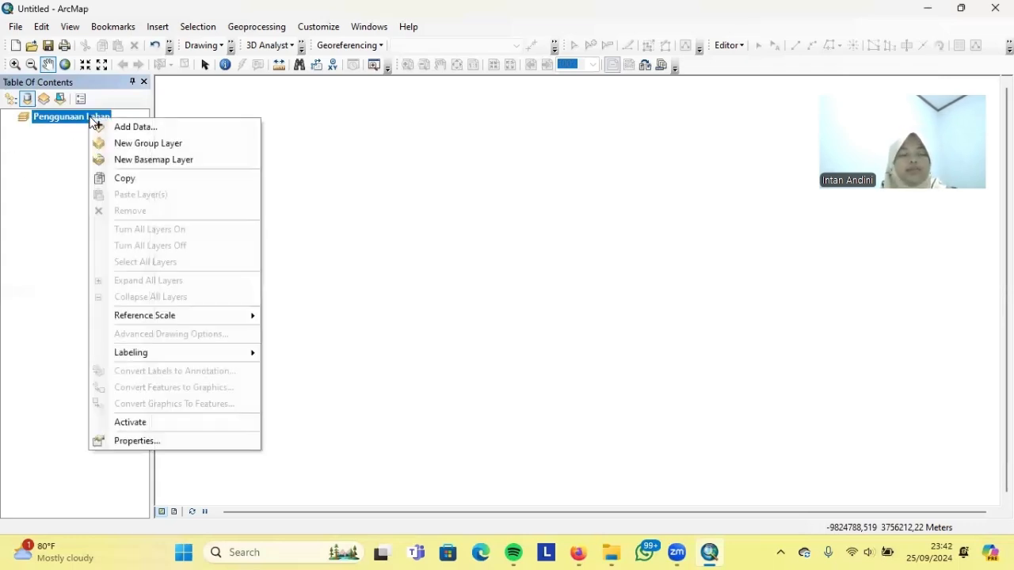
{"action": "left_click", "coordinate": [126, 126]}
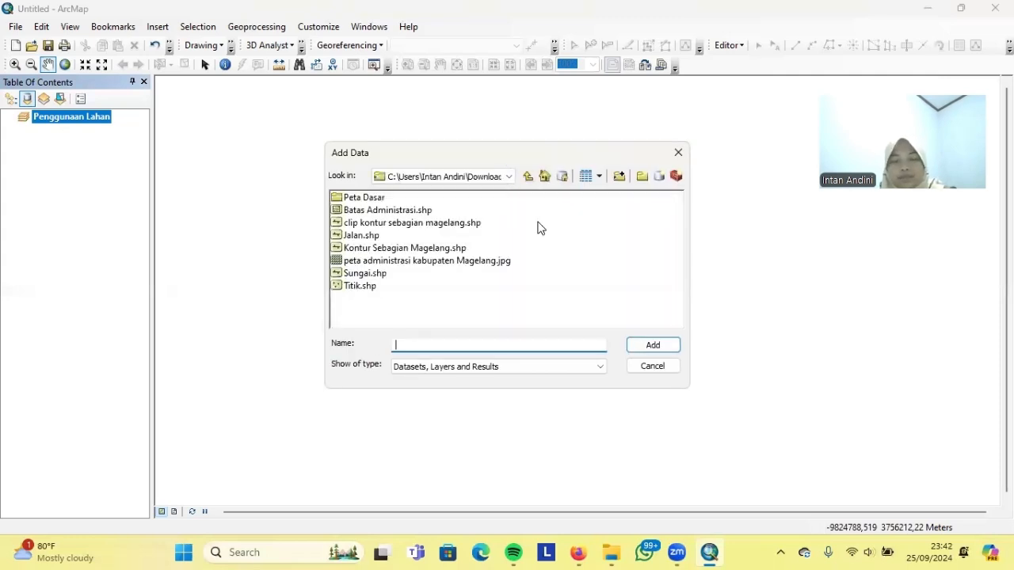
{"action": "left_click", "coordinate": [508, 177]}
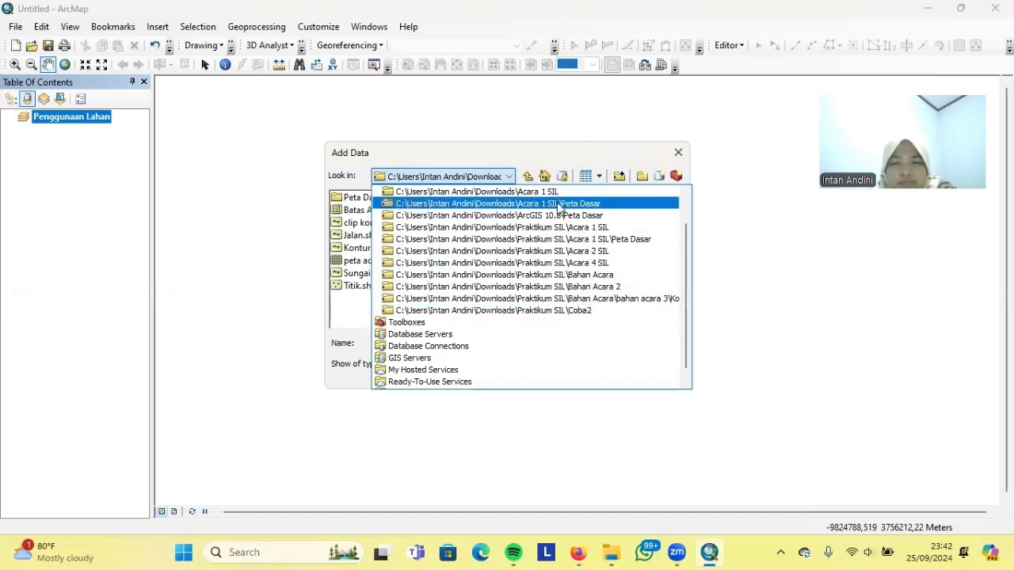
{"action": "left_click", "coordinate": [617, 177]}
{"action": "left_click", "coordinate": [617, 177]}
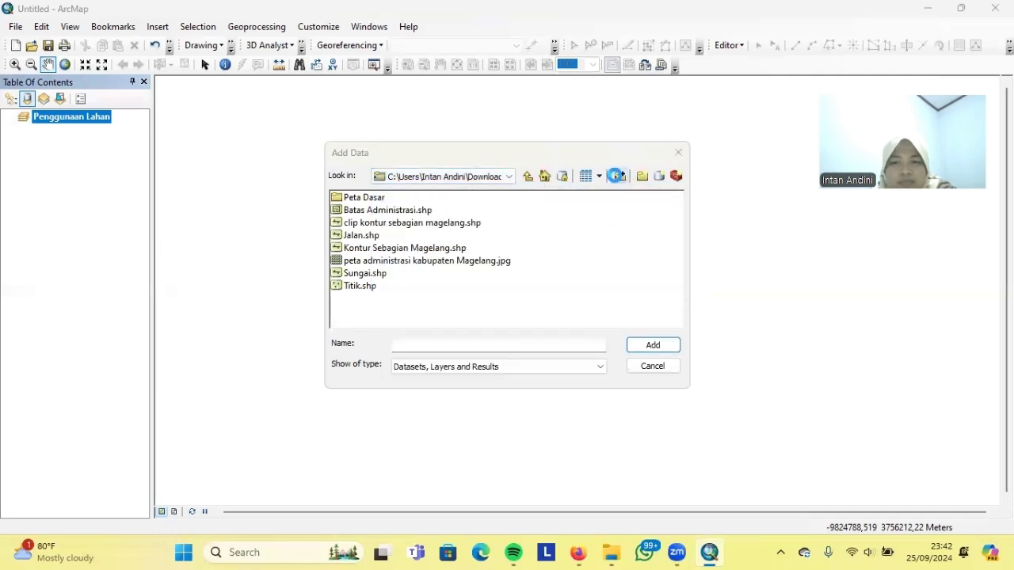
{"action": "double_click", "coordinate": [444, 264]}
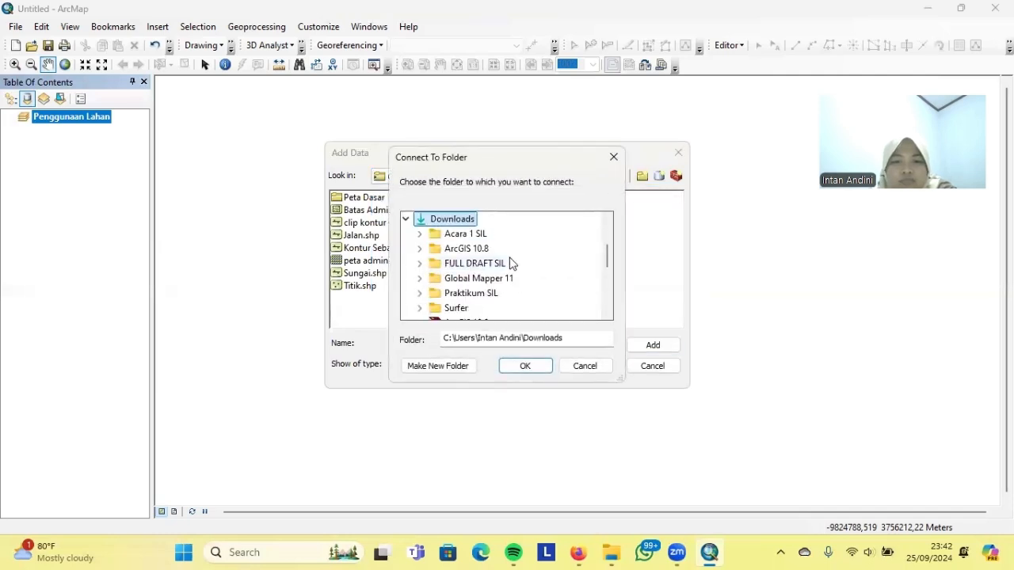
{"action": "double_click", "coordinate": [473, 293]}
{"action": "double_click", "coordinate": [475, 293]}
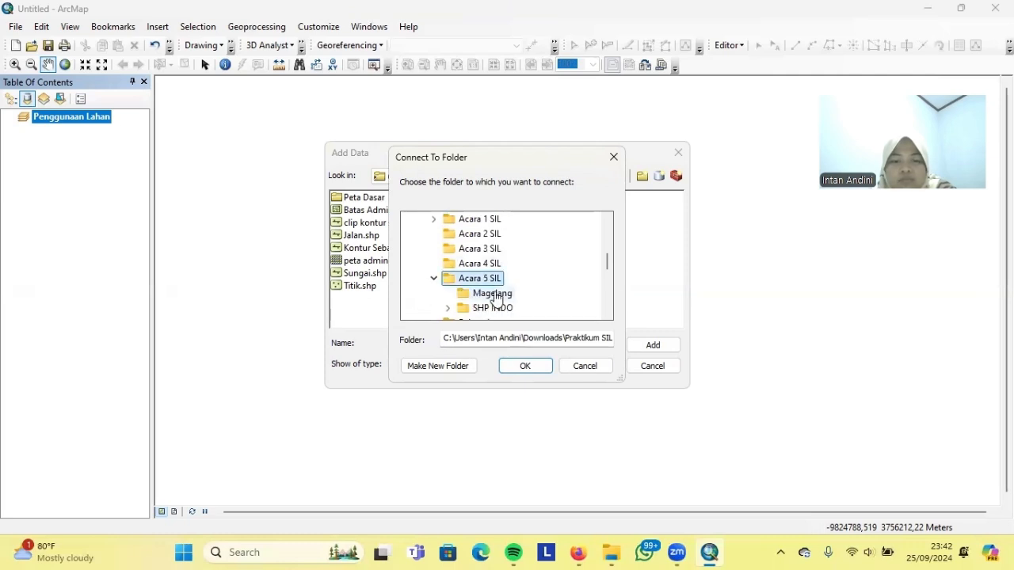
{"action": "left_click", "coordinate": [504, 297]}
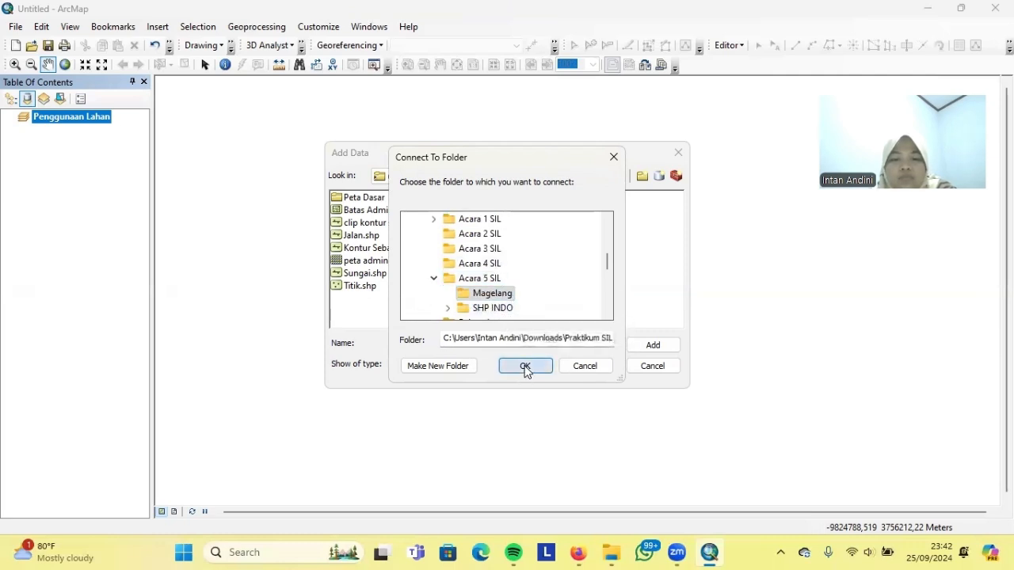
{"action": "left_click", "coordinate": [525, 366]}
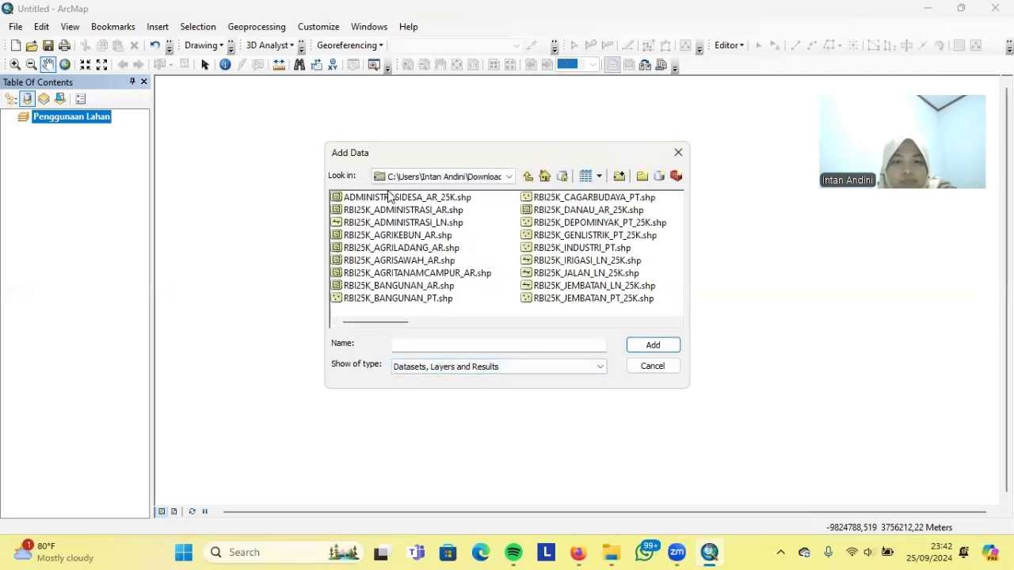
Select the ADMINISTRASIDESA, AGRIKEBUN, AGRILADANG, AGRISAWAH and JALAN shapefiles
{"action": "left_click", "coordinate": [390, 197]}
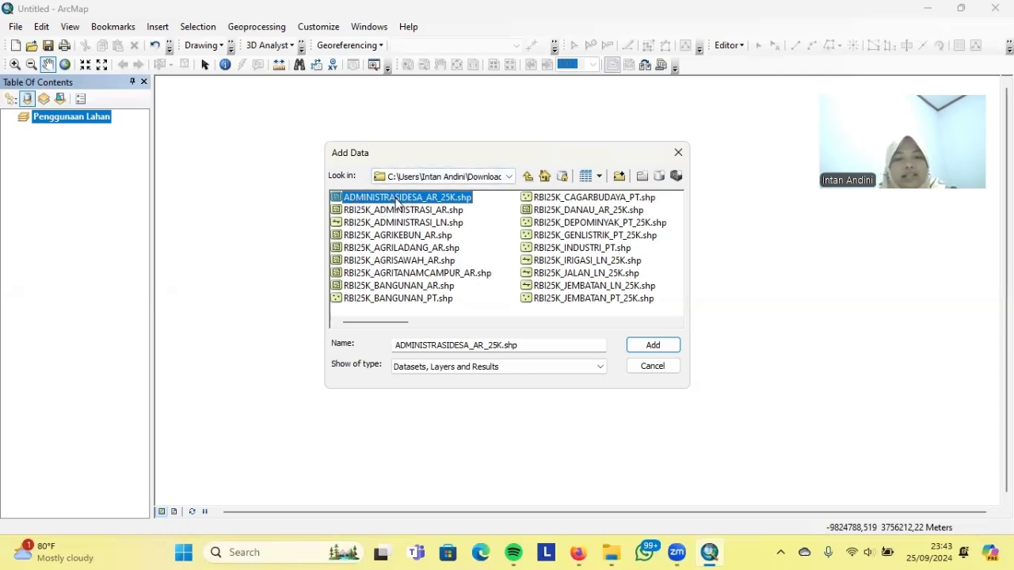
{"action": "left_click", "coordinate": [410, 236]}
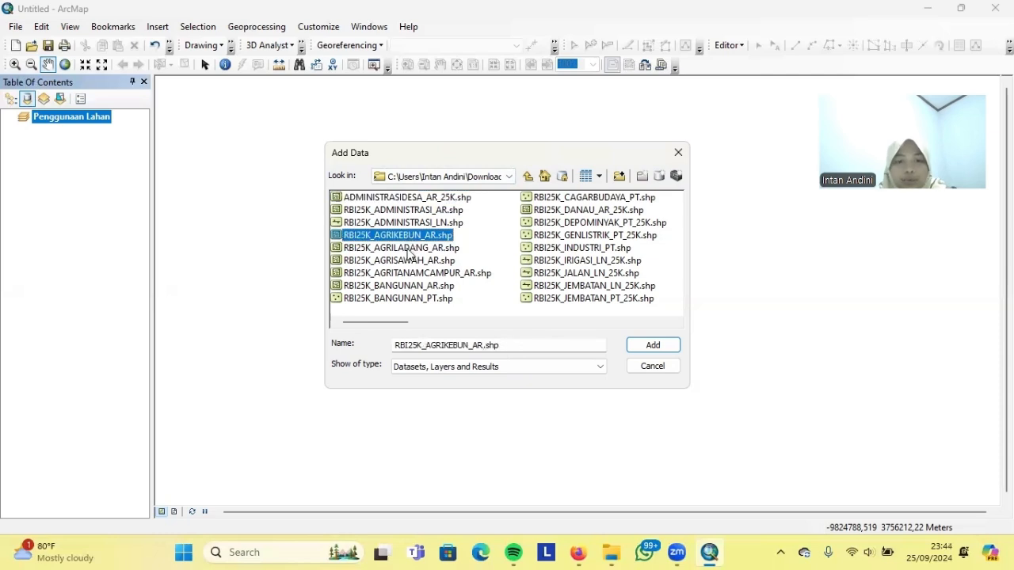
{"action": "left_click", "coordinate": [407, 249]}
{"action": "left_click", "coordinate": [409, 262]}
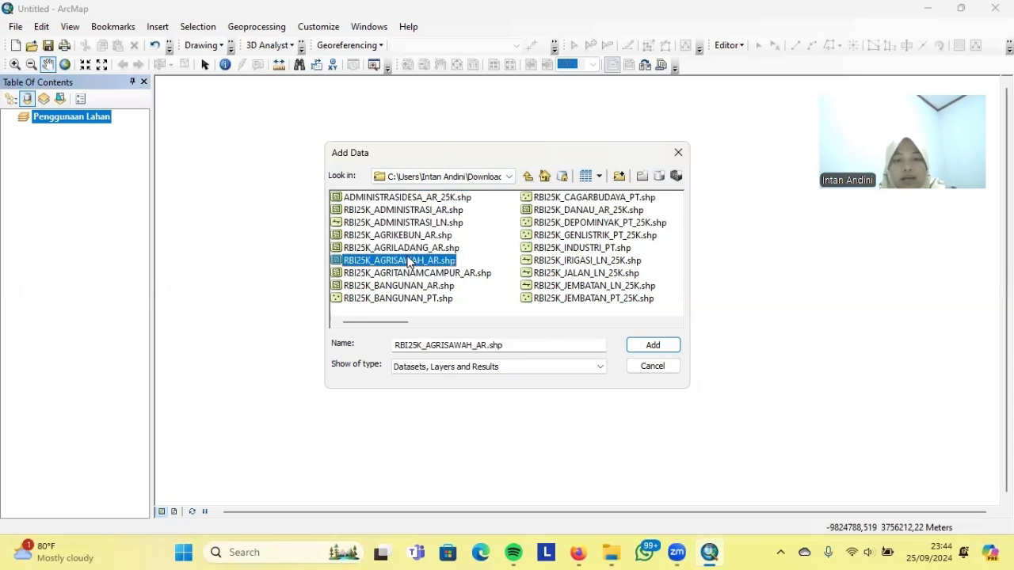
{"action": "left_click", "coordinate": [554, 274]}
{"action": "left_click", "coordinate": [673, 323]}
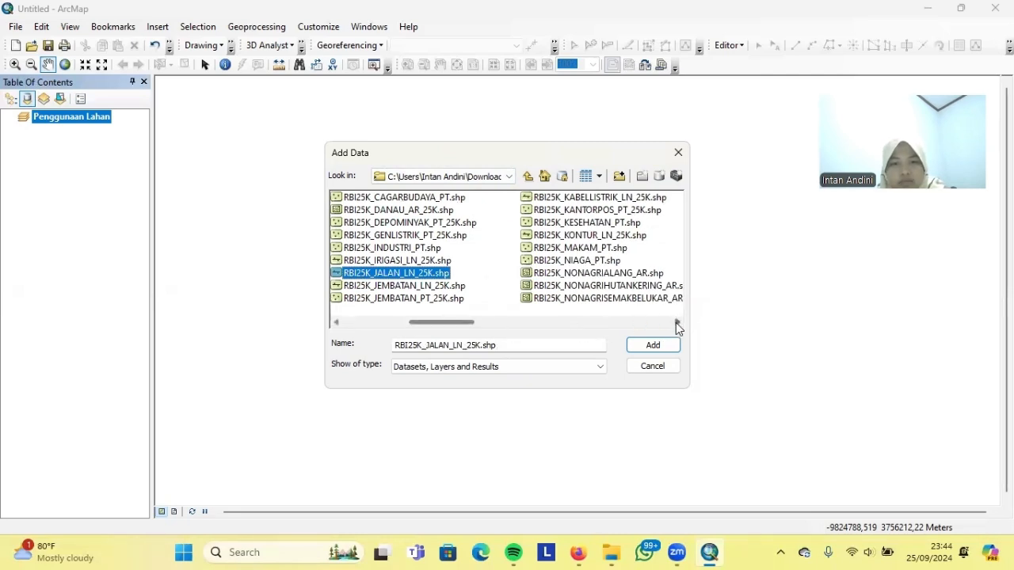
{"action": "left_click", "coordinate": [676, 323]}
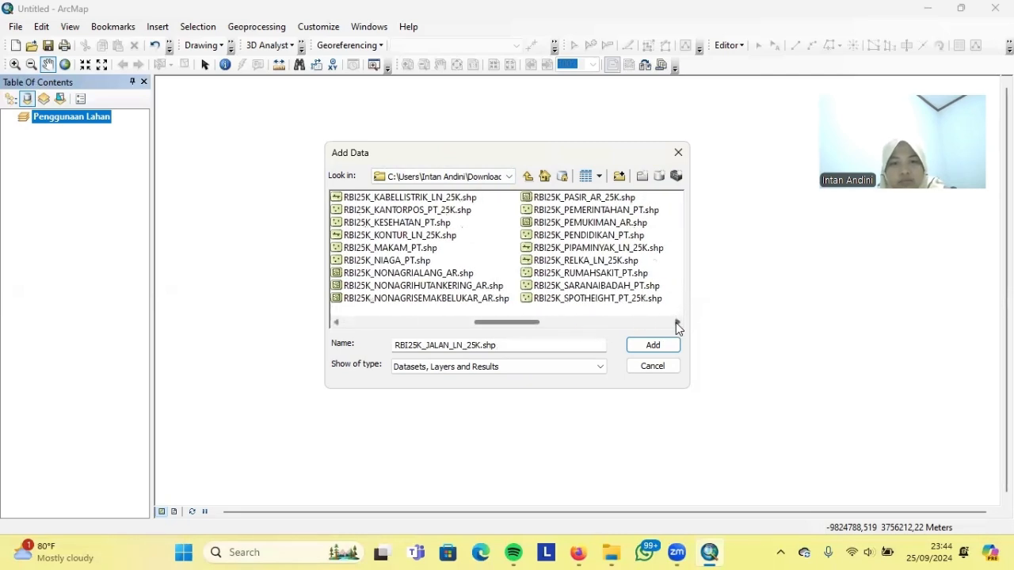
Also select KONTUR, PEMUKIMAN, NONAGRIALANG and SUNGAI, then add all chosen shapefiles
{"action": "left_click", "coordinate": [399, 236]}
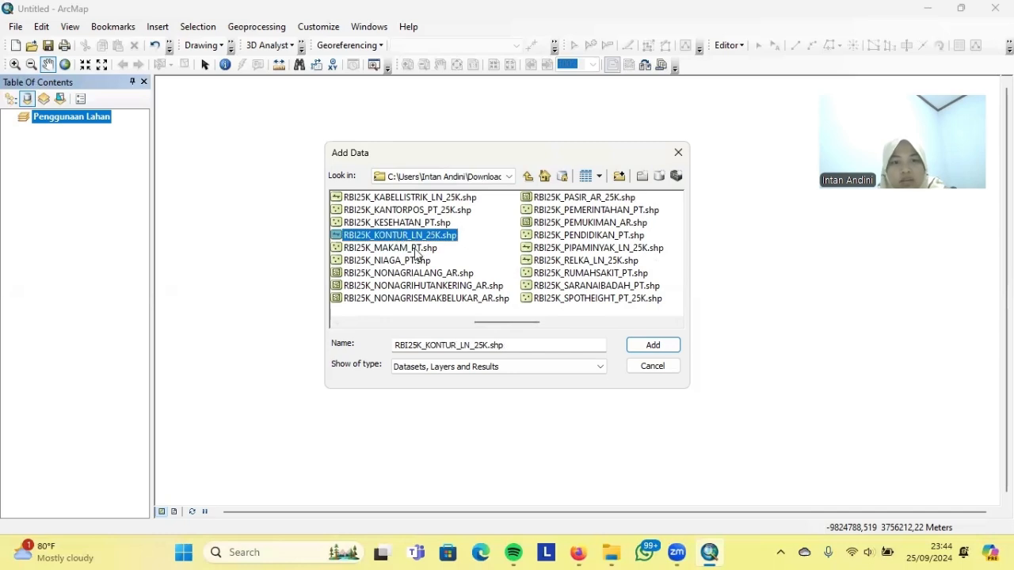
{"action": "left_click", "coordinate": [565, 226]}
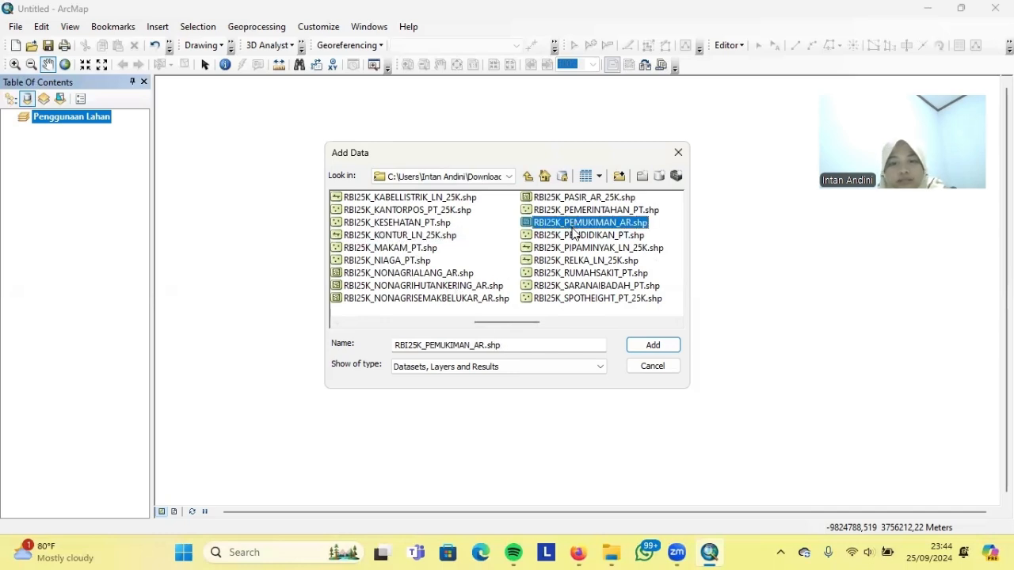
{"action": "left_click", "coordinate": [388, 275]}
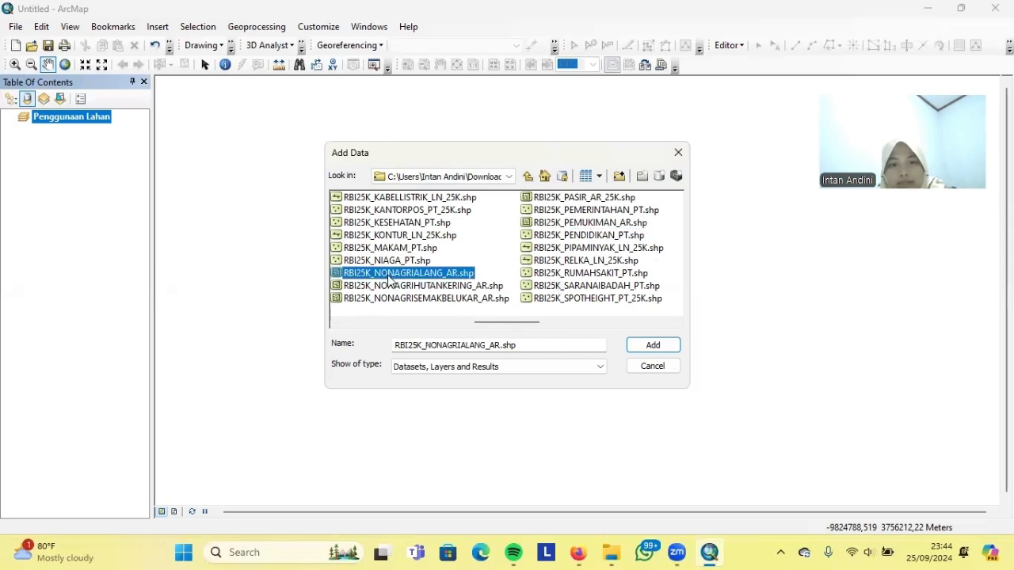
{"action": "left_click", "coordinate": [677, 322]}
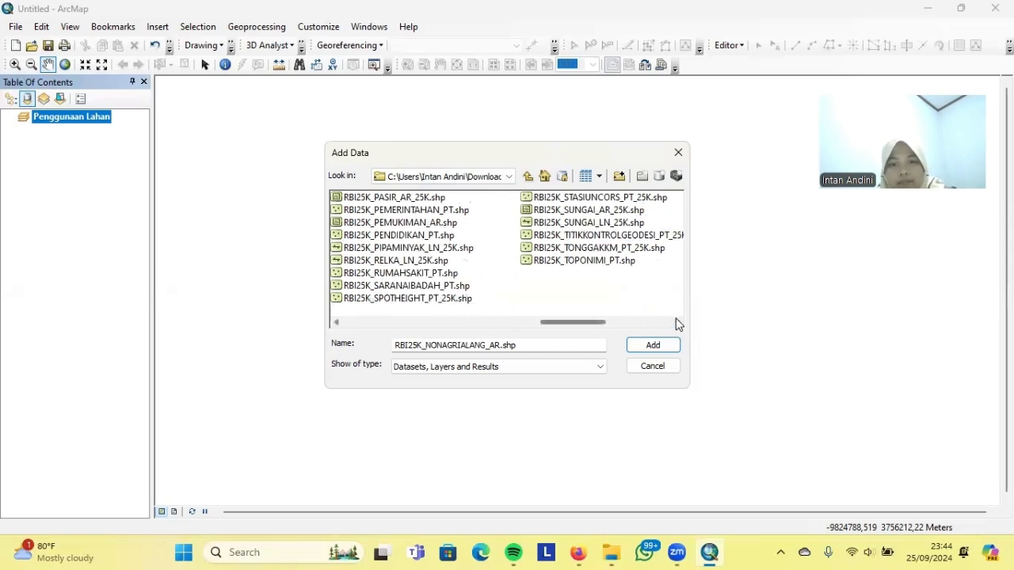
{"action": "left_click", "coordinate": [536, 224]}
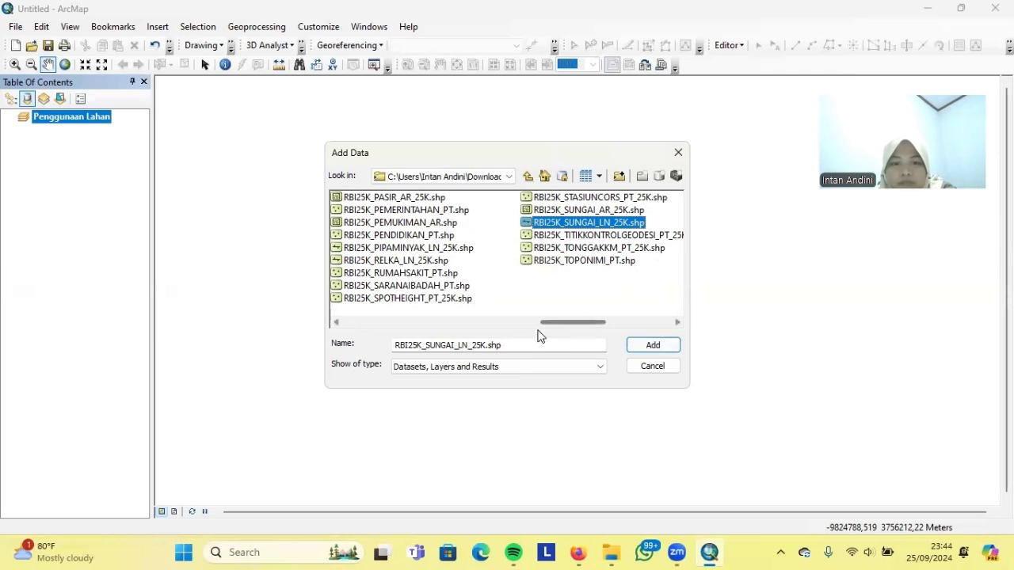
{"action": "left_click_drag", "start_coordinate": [551, 325], "coordinate": [354, 324]}
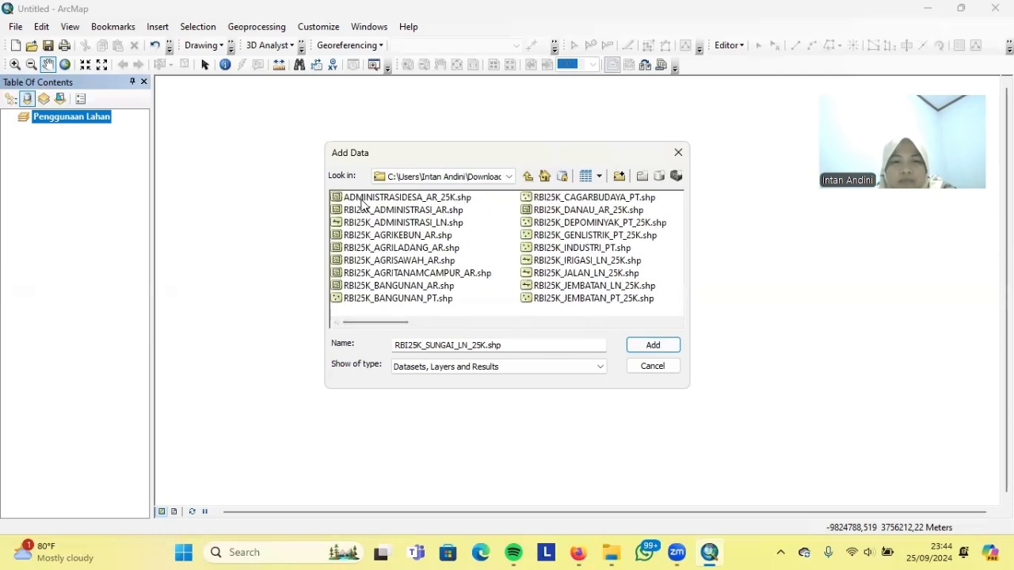
{"action": "left_click", "coordinate": [362, 197]}
{"action": "left_click", "coordinate": [634, 344]}
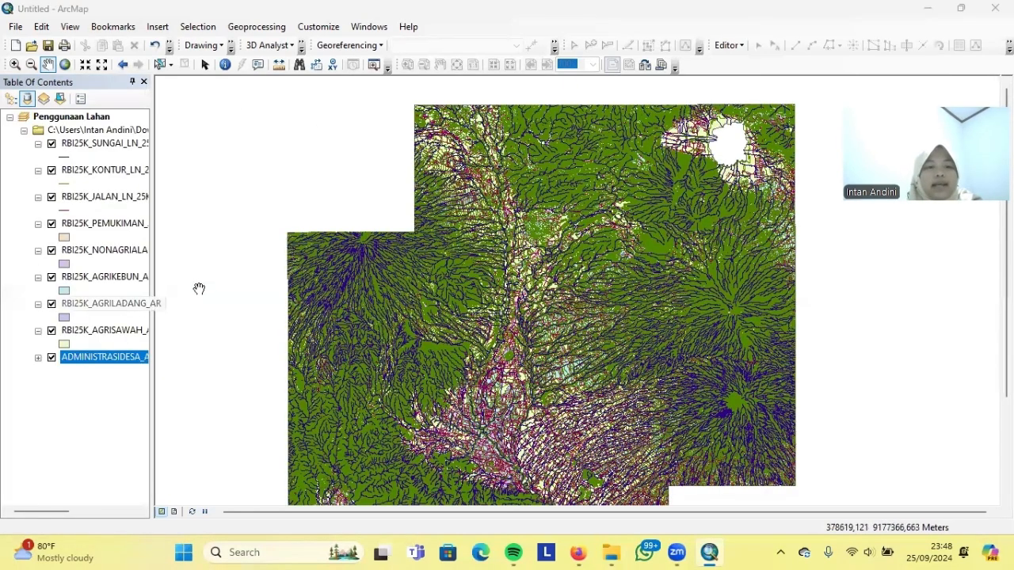
Hide every layer except the contour layer
{"action": "left_click", "coordinate": [52, 143]}
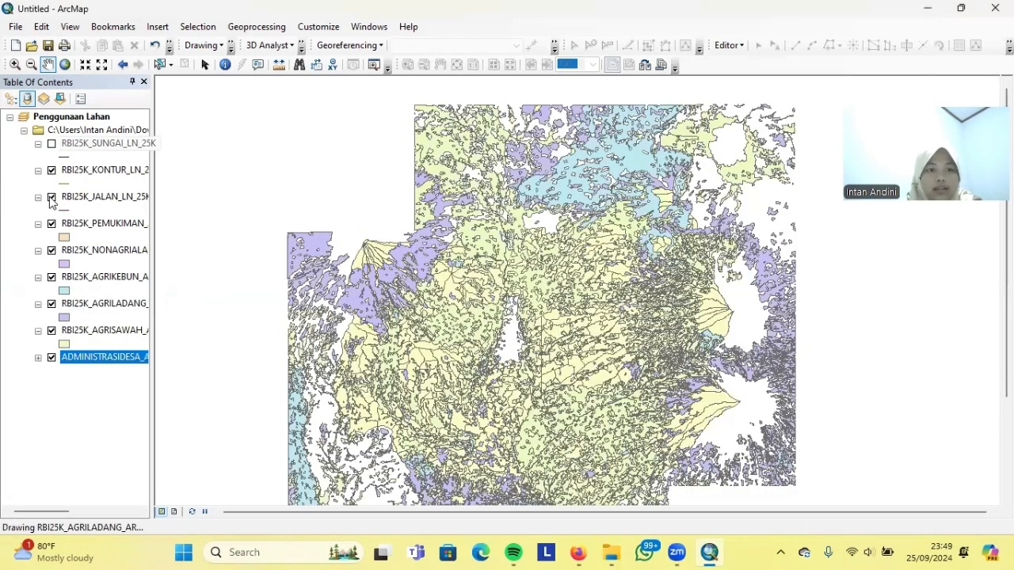
{"action": "left_click", "coordinate": [52, 196]}
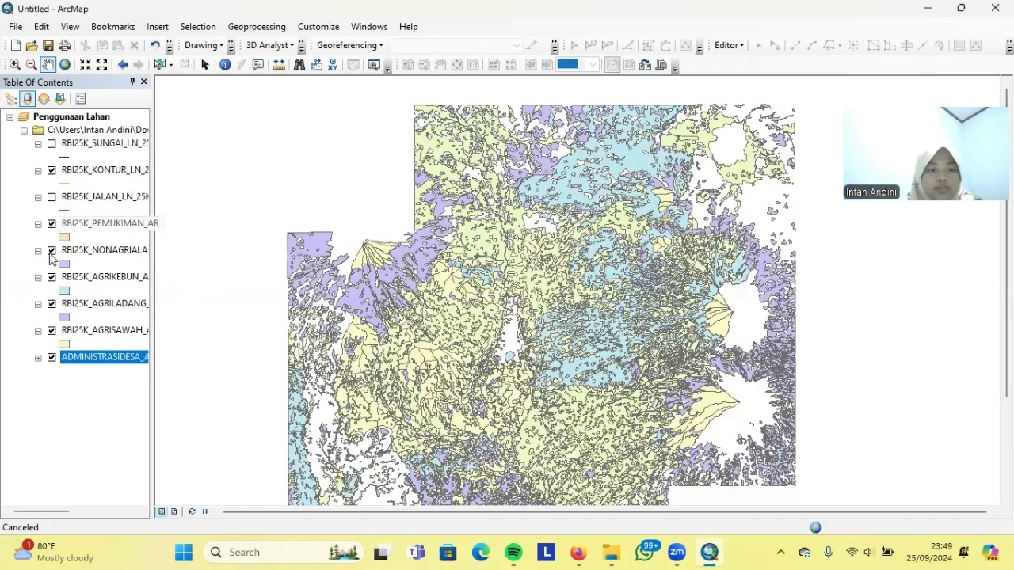
{"action": "left_click", "coordinate": [52, 250]}
{"action": "left_click", "coordinate": [52, 277]}
{"action": "left_click", "coordinate": [52, 305]}
{"action": "left_click", "coordinate": [51, 357]}
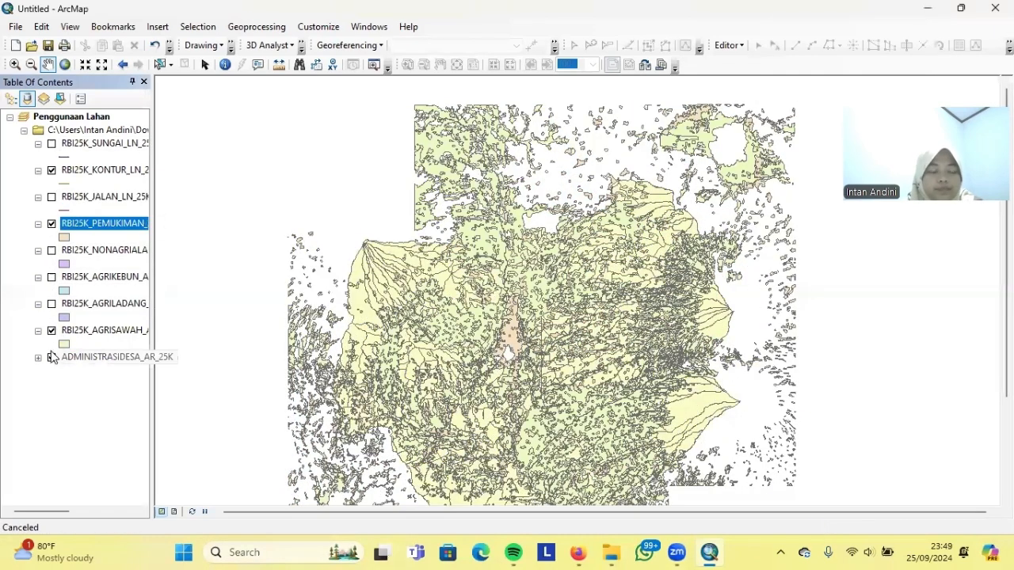
{"action": "left_click", "coordinate": [51, 330]}
{"action": "left_click", "coordinate": [51, 223]}
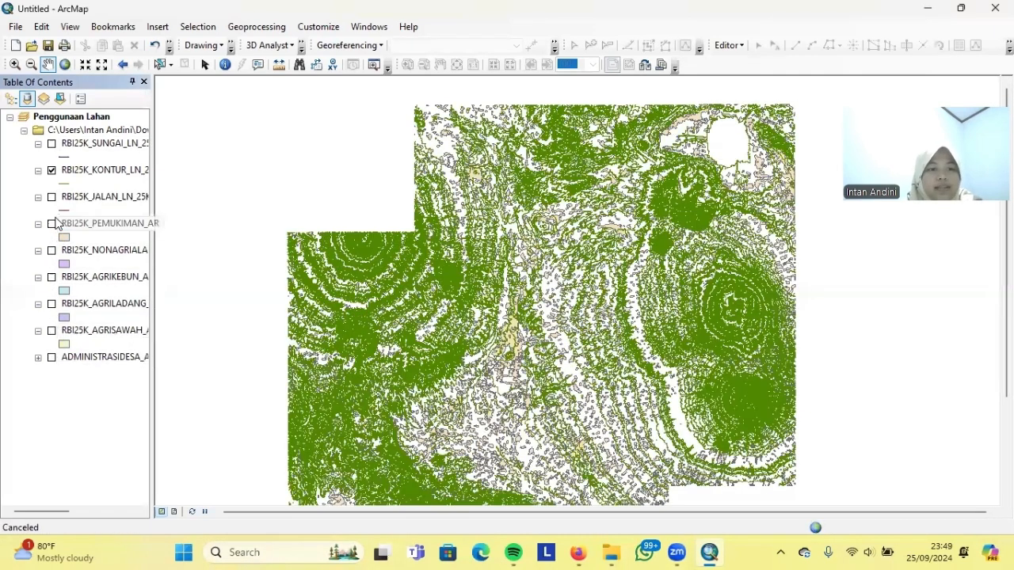
Delete the IK field from the contour layer's attribute table
{"action": "right_click", "coordinate": [107, 171]}
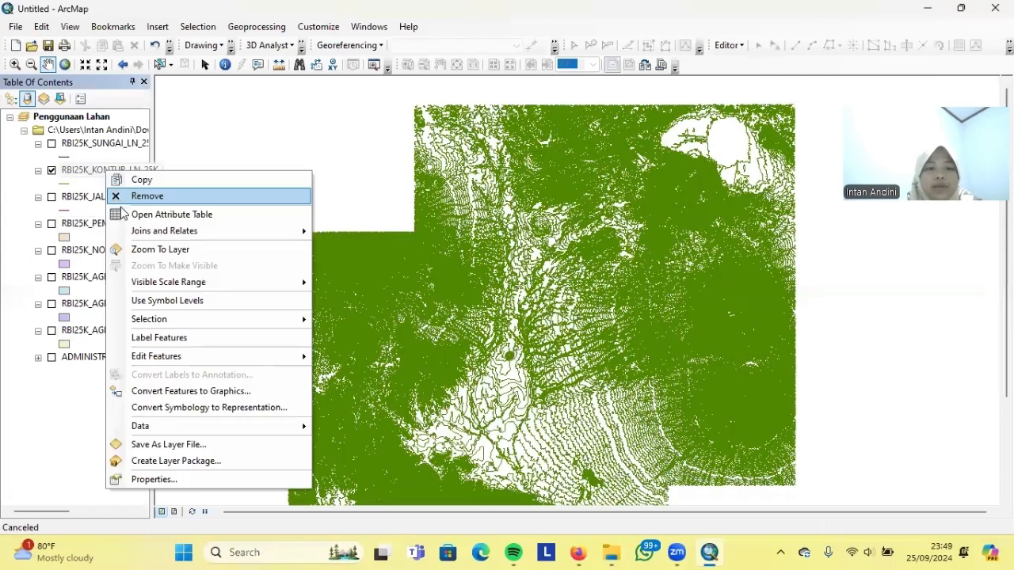
{"action": "left_click", "coordinate": [159, 215]}
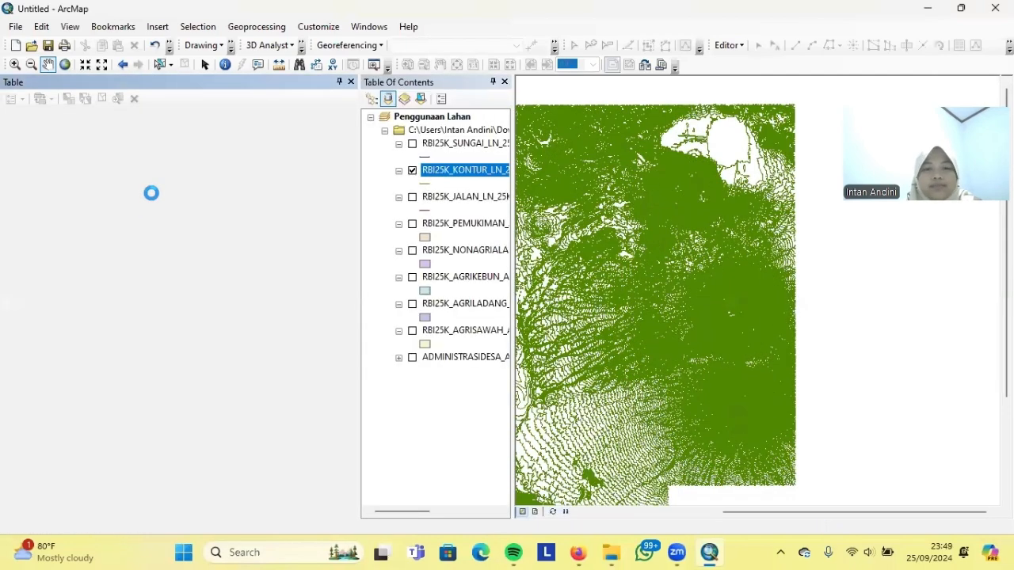
{"action": "left_click_drag", "start_coordinate": [163, 476], "coordinate": [325, 515]}
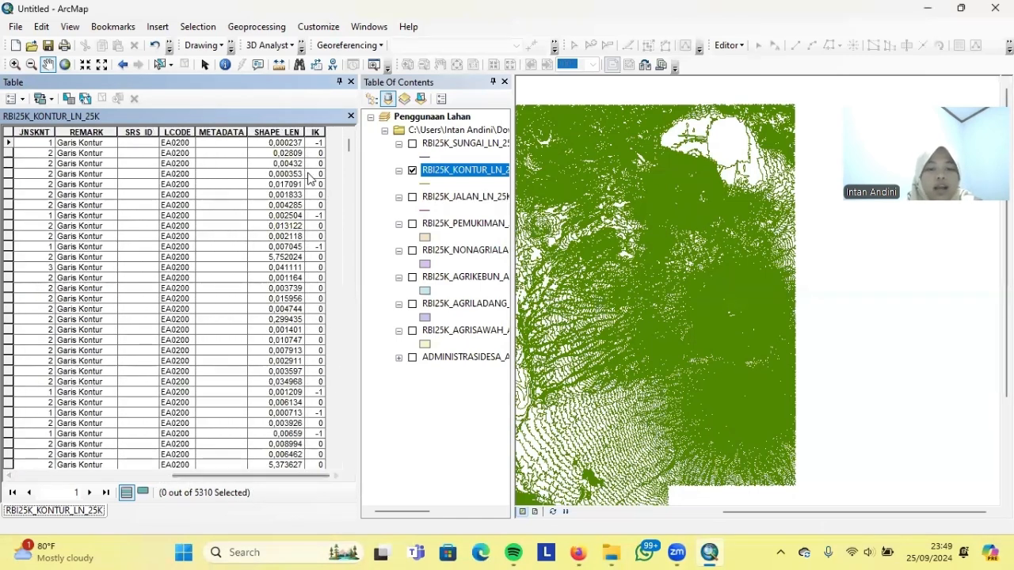
{"action": "left_click", "coordinate": [315, 132]}
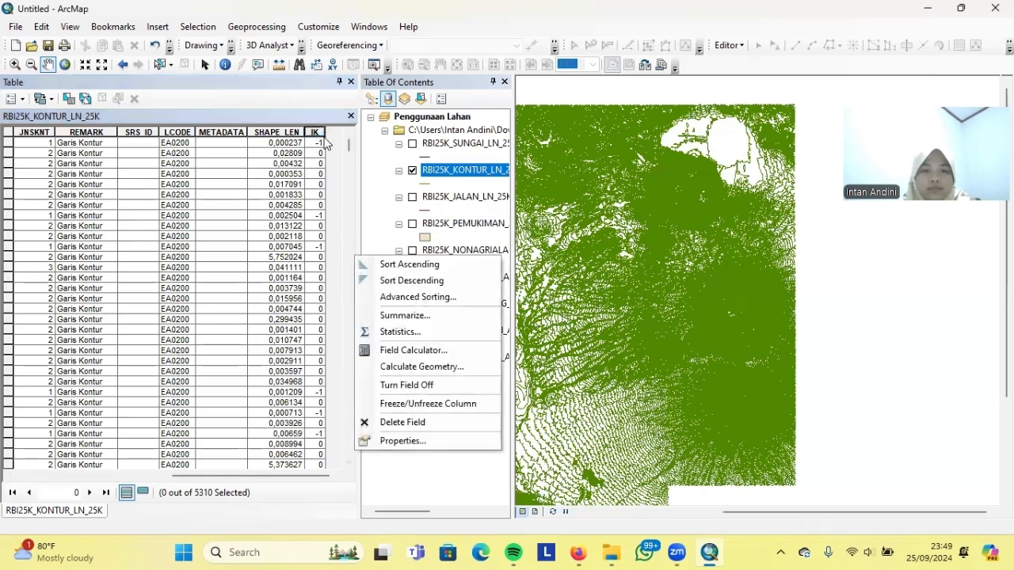
{"action": "right_click", "coordinate": [321, 136]}
{"action": "left_click", "coordinate": [348, 303]}
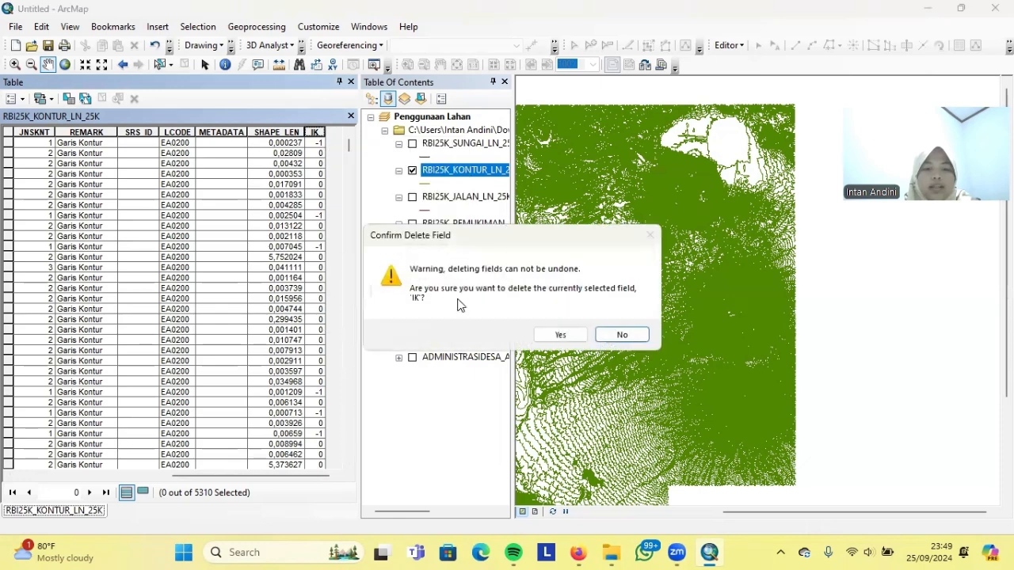
{"action": "left_click", "coordinate": [560, 334]}
Add a new field named IK to the contour table
{"action": "left_click", "coordinate": [14, 98]}
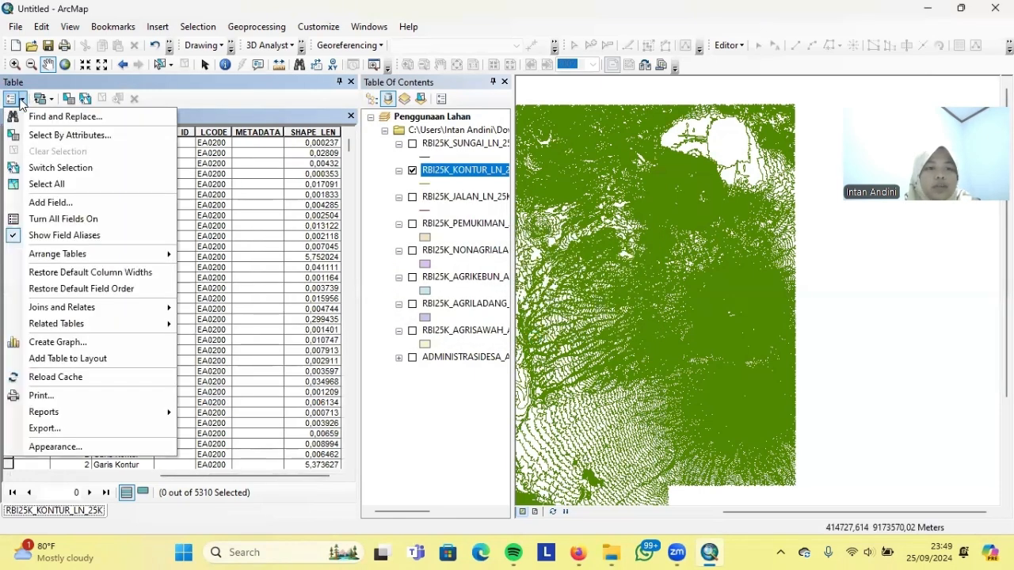
{"action": "left_click", "coordinate": [36, 203]}
{"action": "type", "text": "IK"}
{"action": "left_click", "coordinate": [542, 358]}
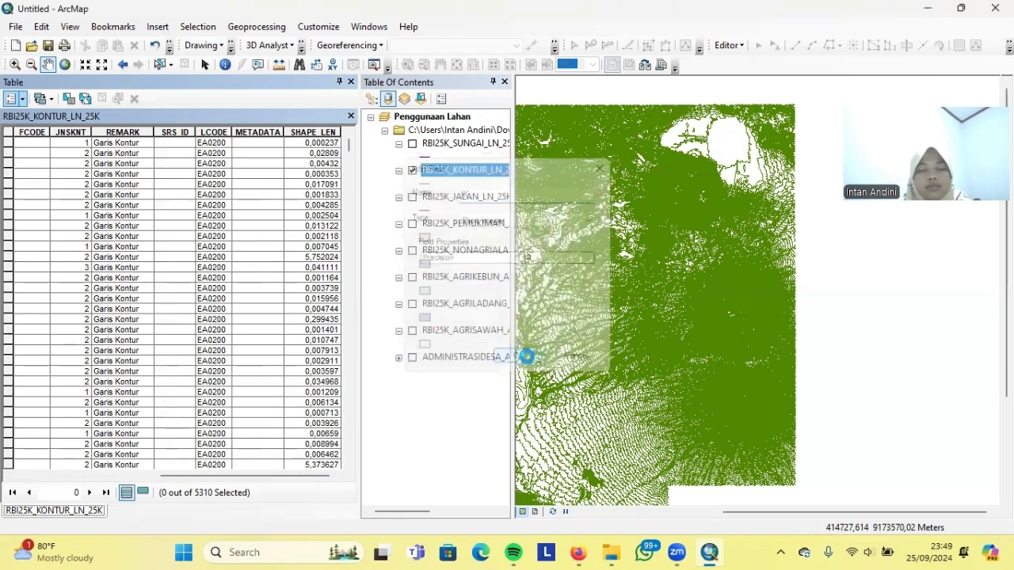
{"action": "left_click_drag", "start_coordinate": [252, 476], "coordinate": [301, 499]}
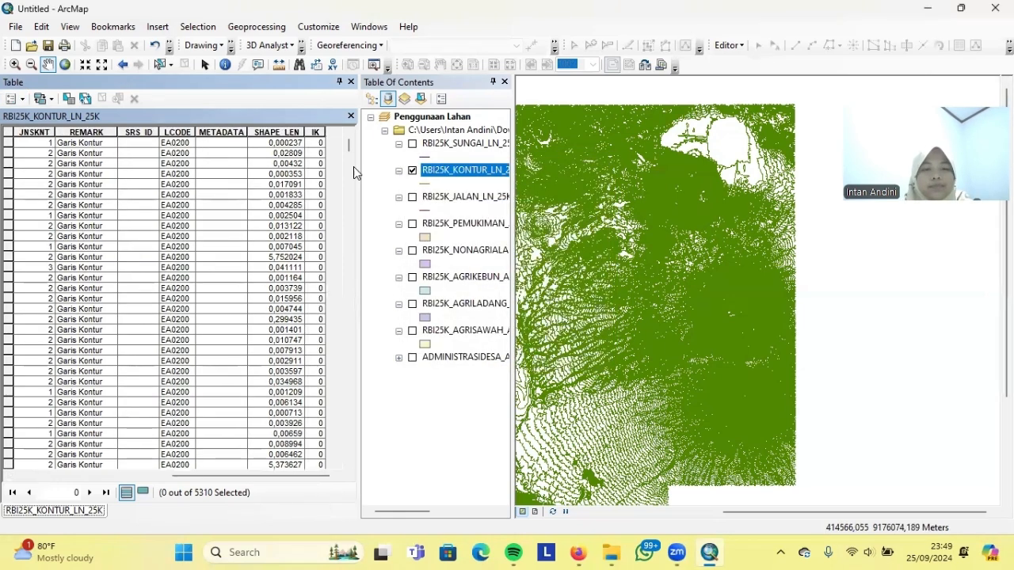
Calculate IK as [VALKNT] MOD 50 = 0 for all contours
{"action": "right_click", "coordinate": [314, 132]}
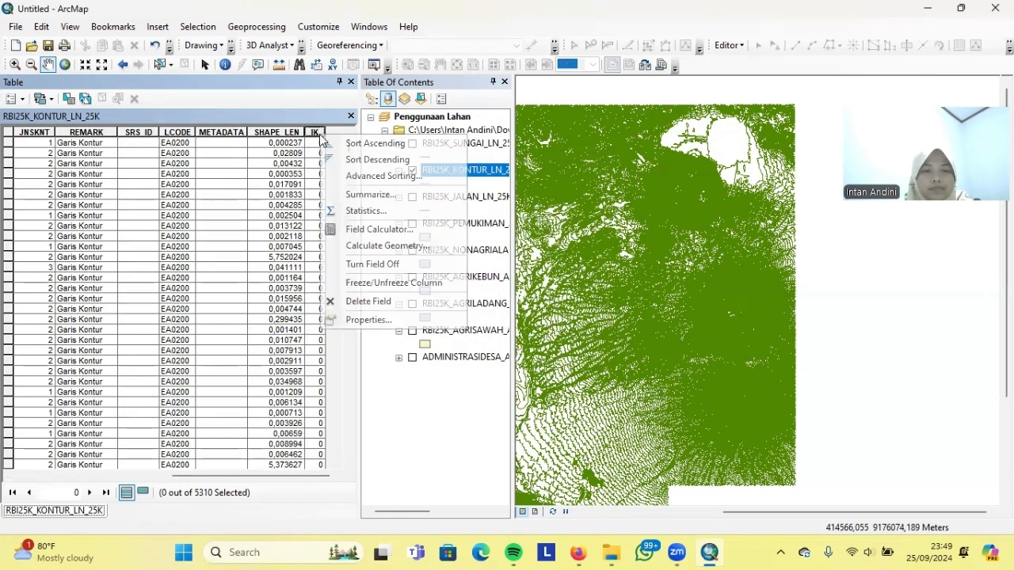
{"action": "left_click", "coordinate": [336, 231]}
{"action": "left_click", "coordinate": [467, 303]}
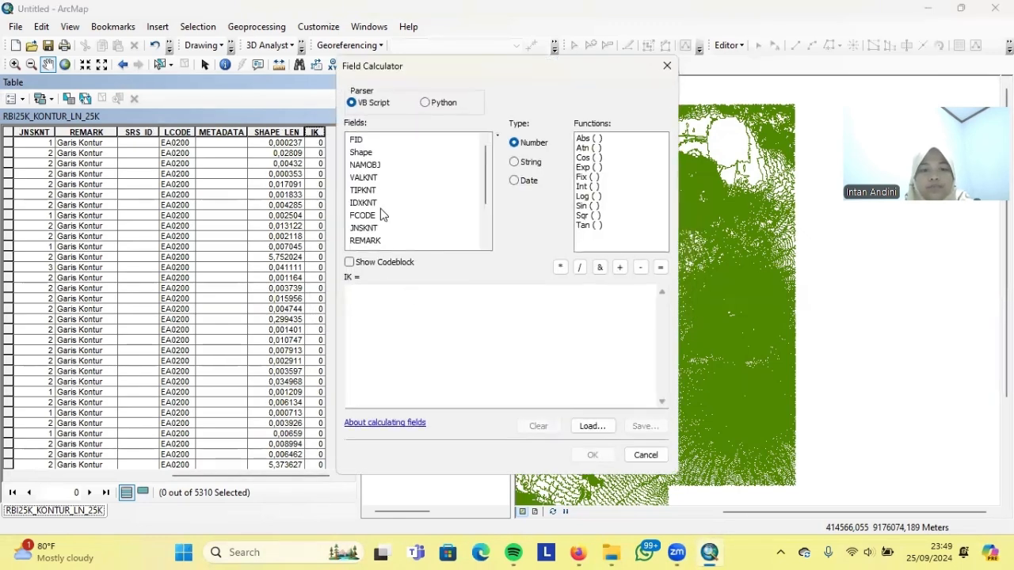
{"action": "double_click", "coordinate": [367, 179]}
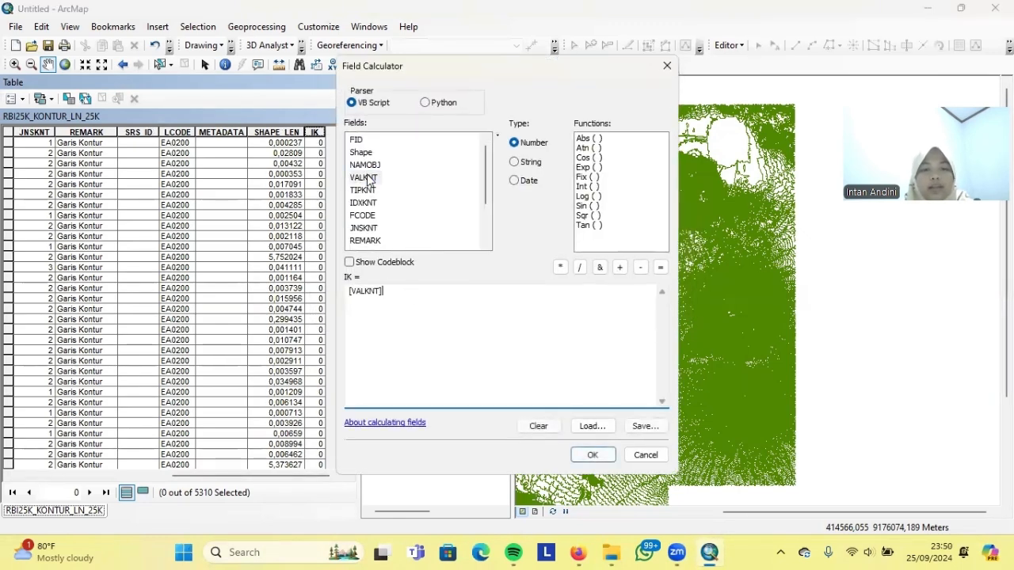
{"action": "key", "text": "Caps_Lock"}
{"action": "key", "text": "Caps_Lock"}
{"action": "type", "text": "MOD "}
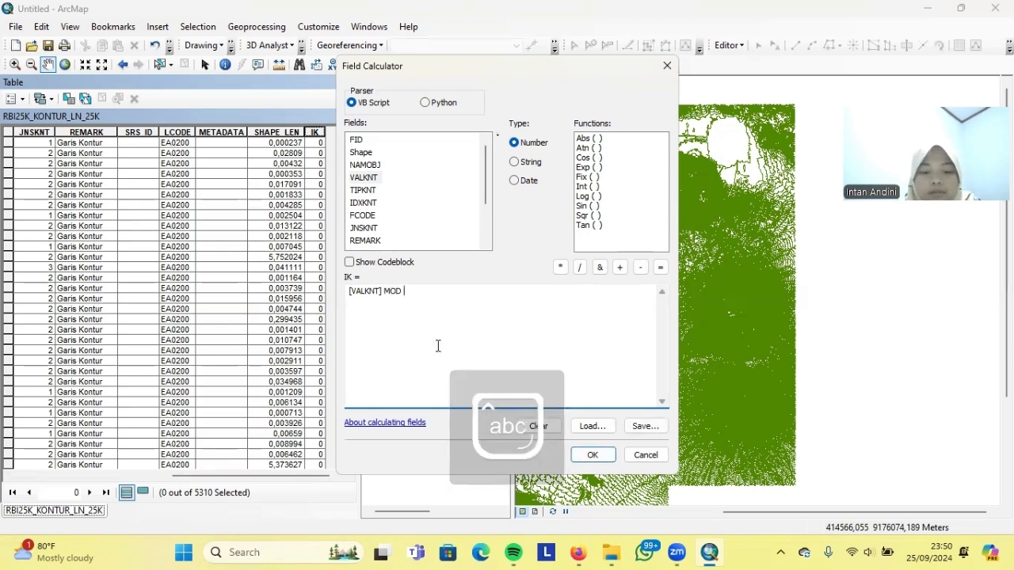
{"action": "type", "text": "50 = 0"}
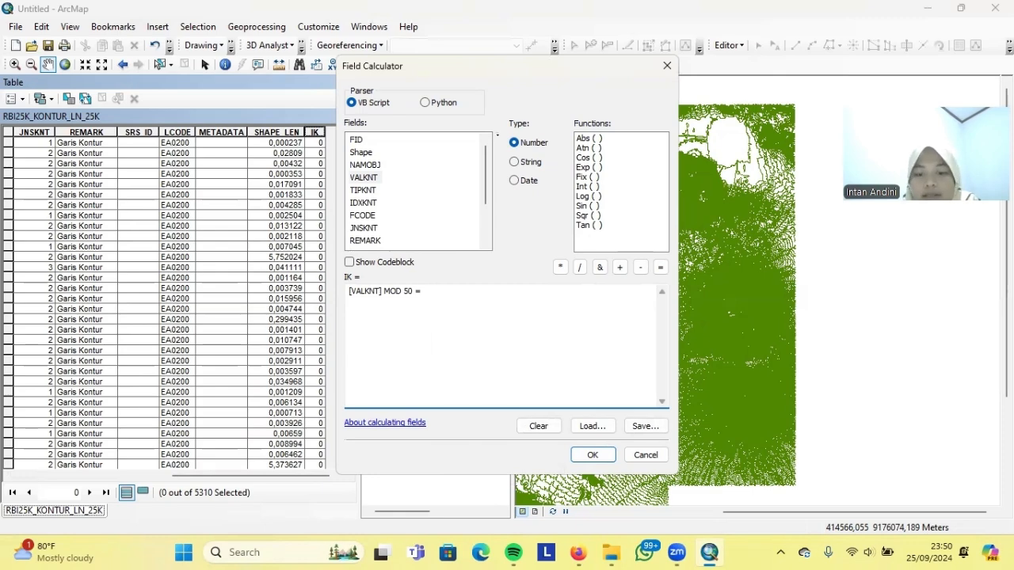
{"action": "left_click", "coordinate": [590, 456]}
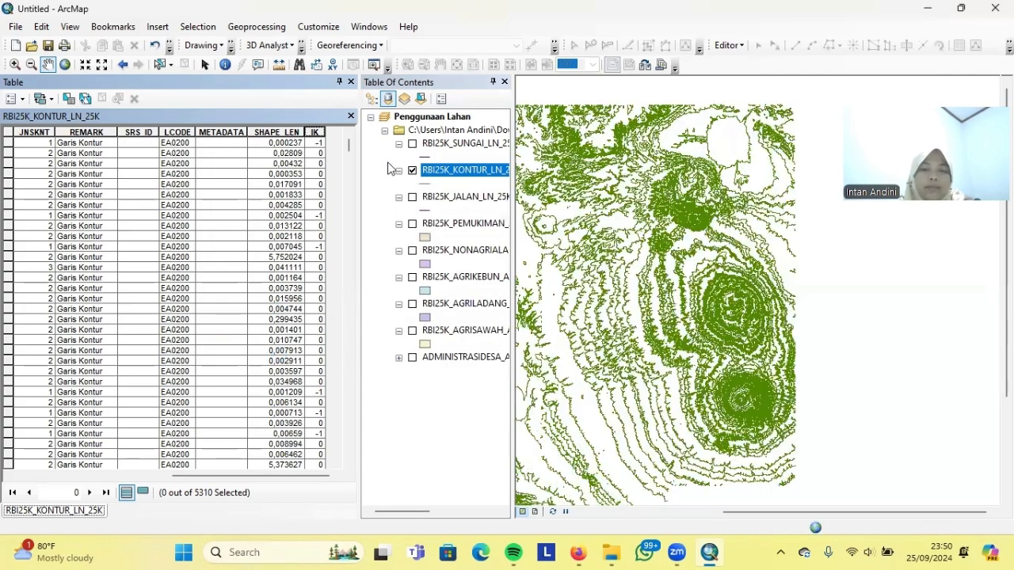
Symbolise the contour layer by unique IK values, adding all values
{"action": "left_click", "coordinate": [351, 117]}
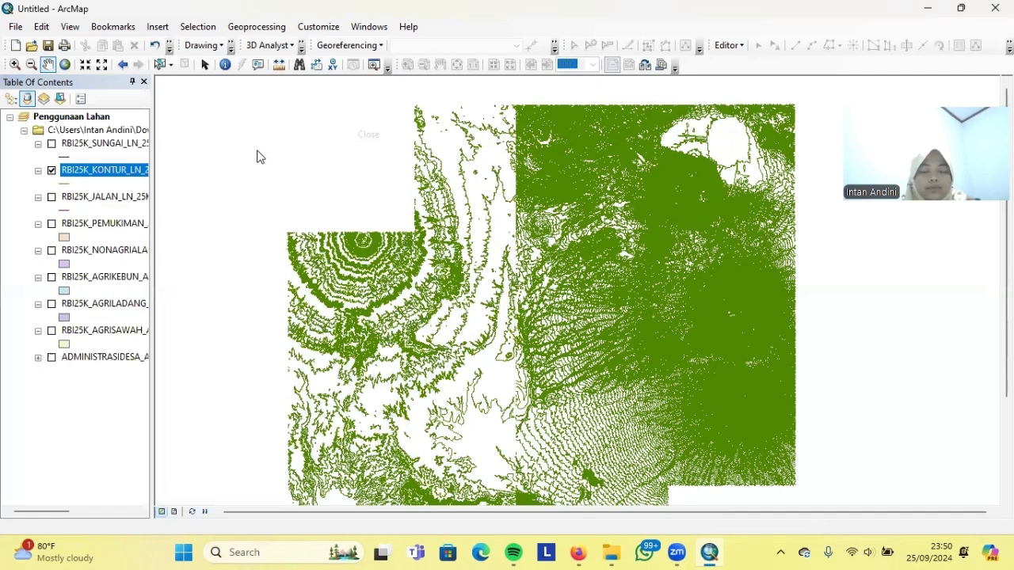
{"action": "right_click", "coordinate": [123, 175]}
{"action": "left_click", "coordinate": [159, 481]}
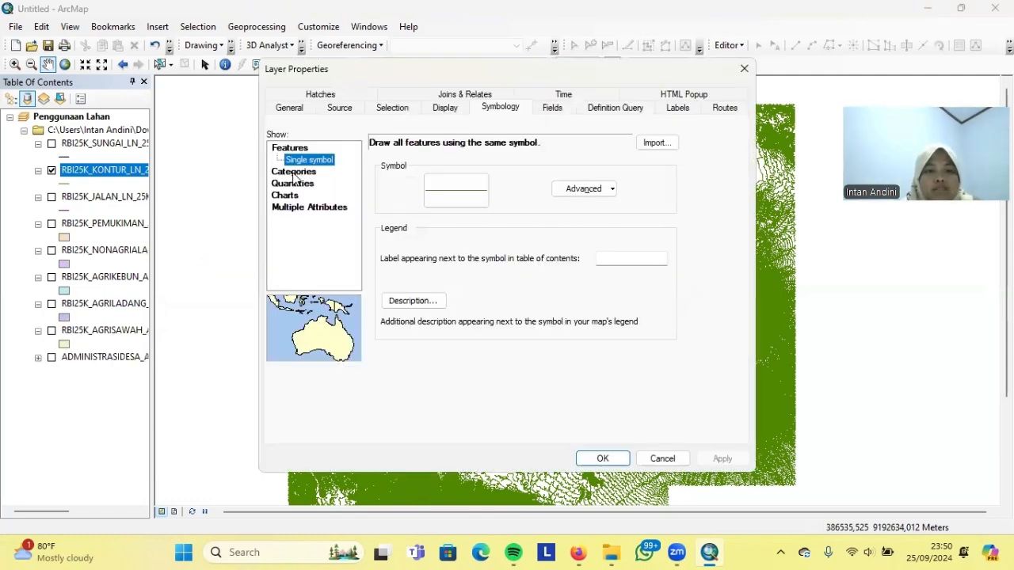
{"action": "left_click", "coordinate": [293, 174]}
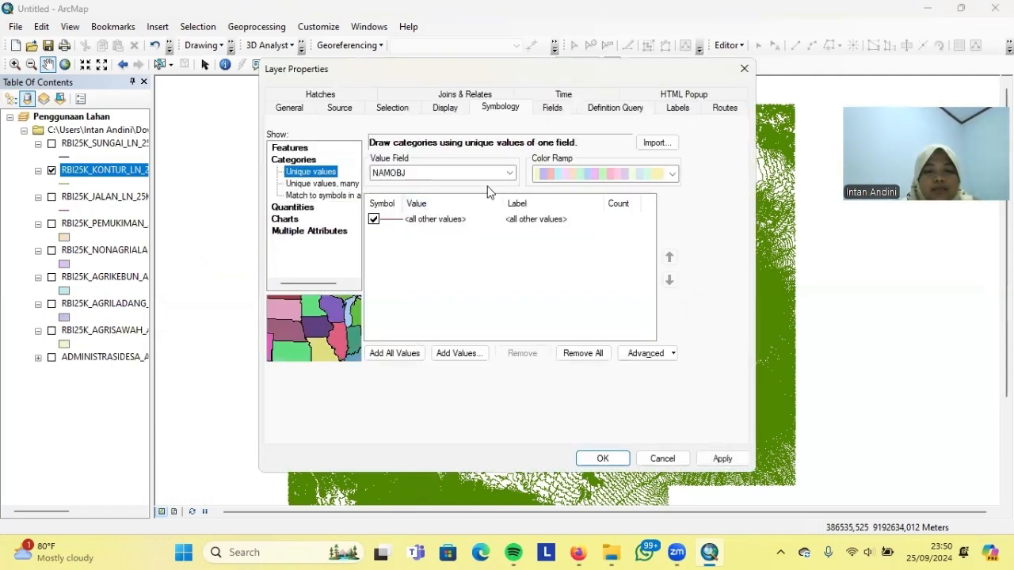
{"action": "left_click", "coordinate": [507, 172]}
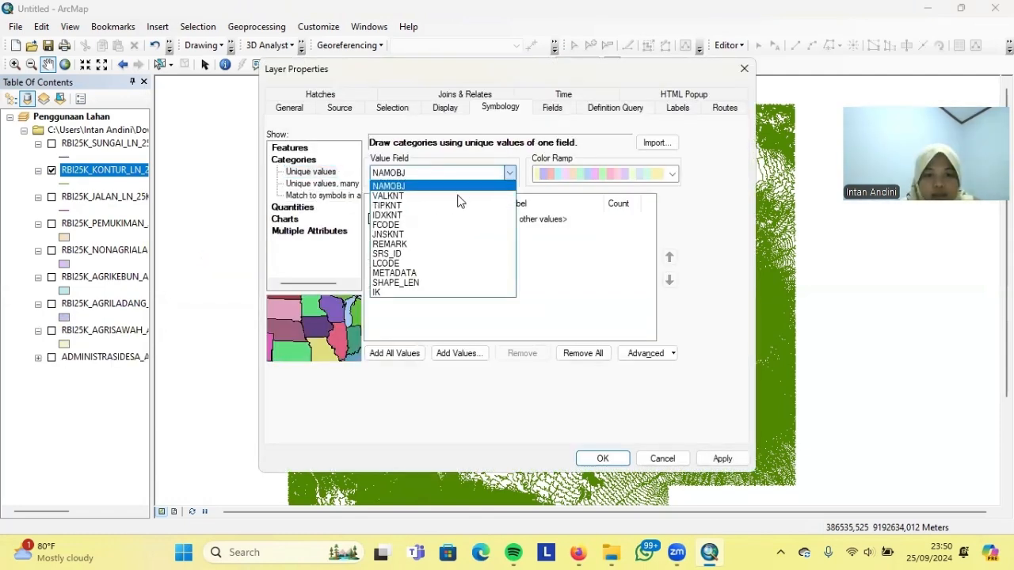
{"action": "left_click", "coordinate": [386, 293]}
{"action": "left_click", "coordinate": [391, 352]}
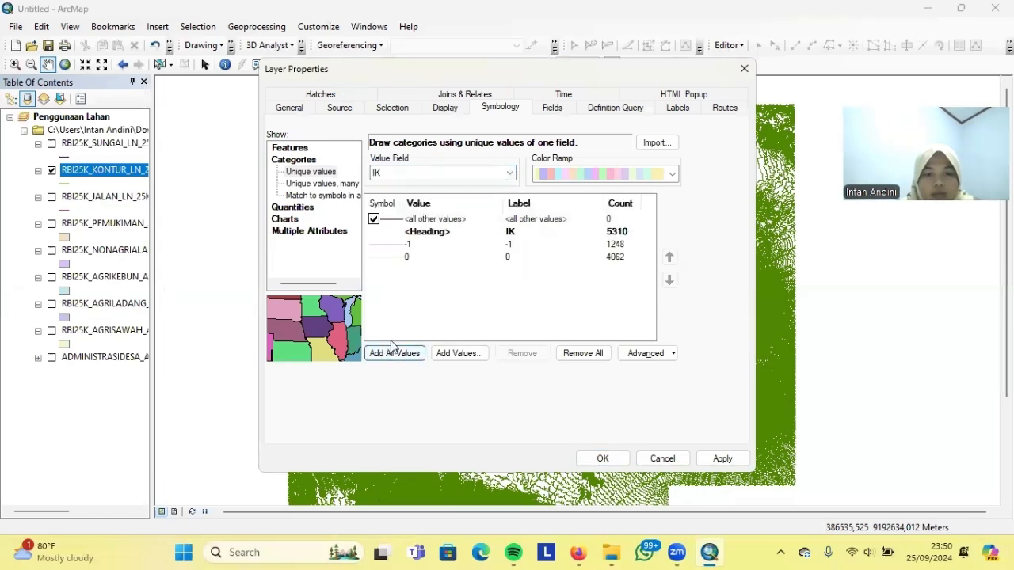
Draw IK -1 contours as orange width-2 lines and IK 0 contours as orange lines
{"action": "double_click", "coordinate": [391, 247]}
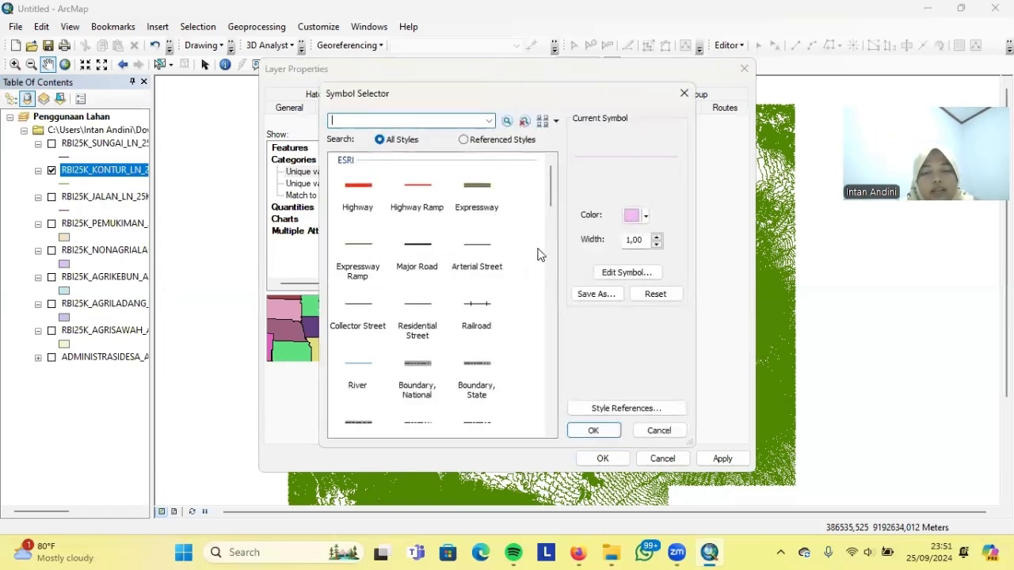
{"action": "left_click", "coordinate": [644, 215]}
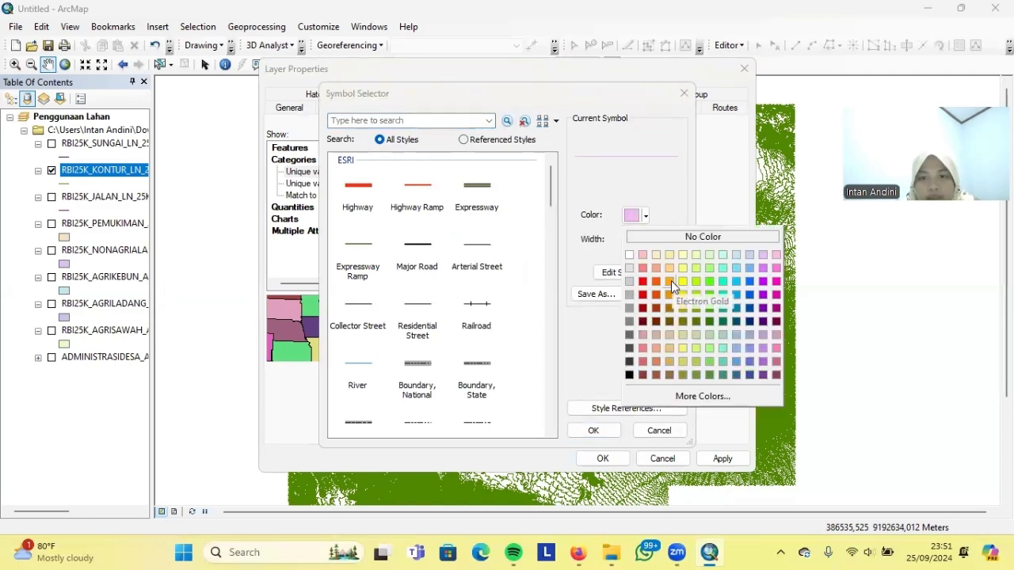
{"action": "left_click", "coordinate": [671, 281]}
{"action": "left_click", "coordinate": [657, 237]}
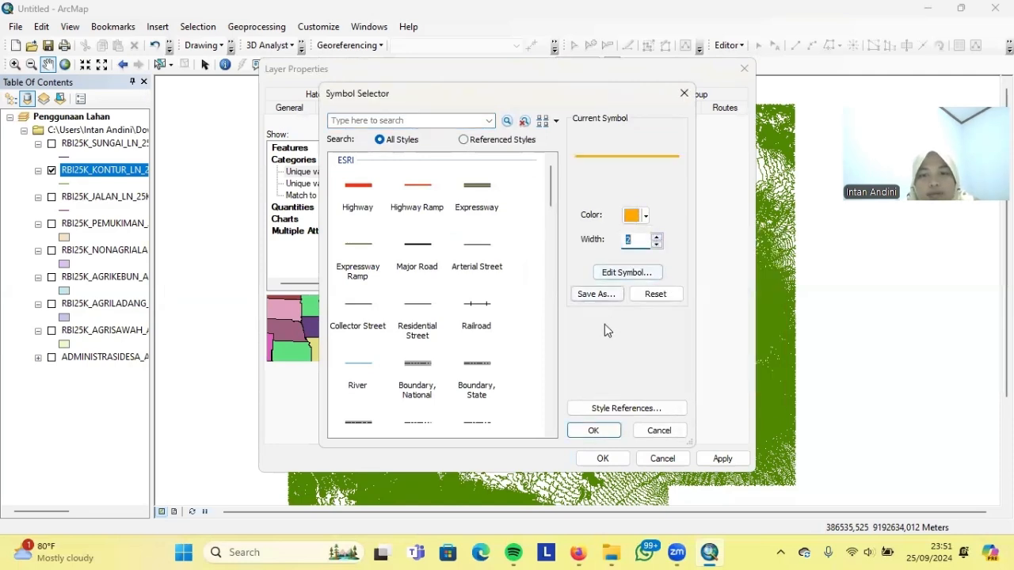
{"action": "left_click", "coordinate": [593, 430]}
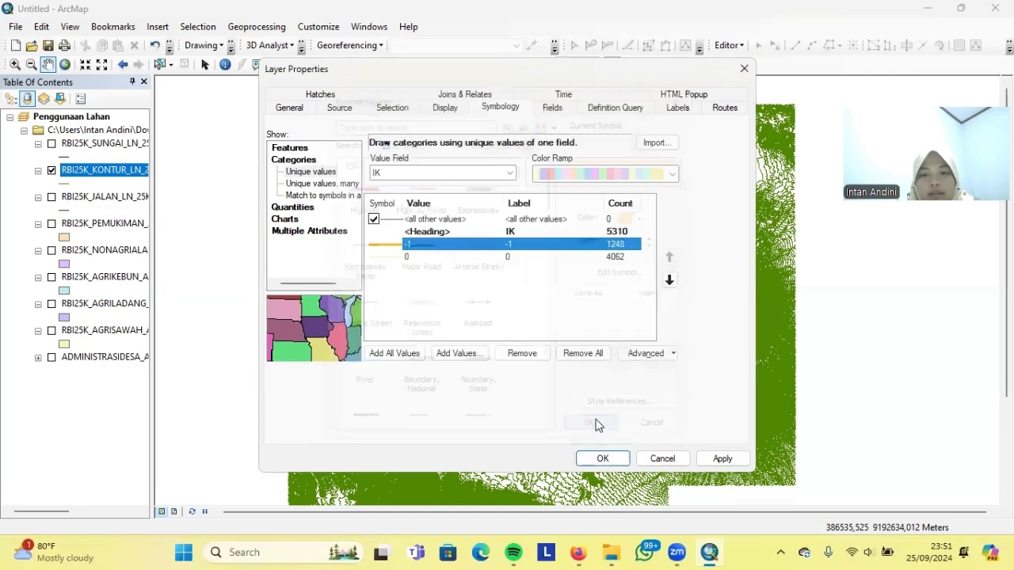
{"action": "double_click", "coordinate": [407, 257]}
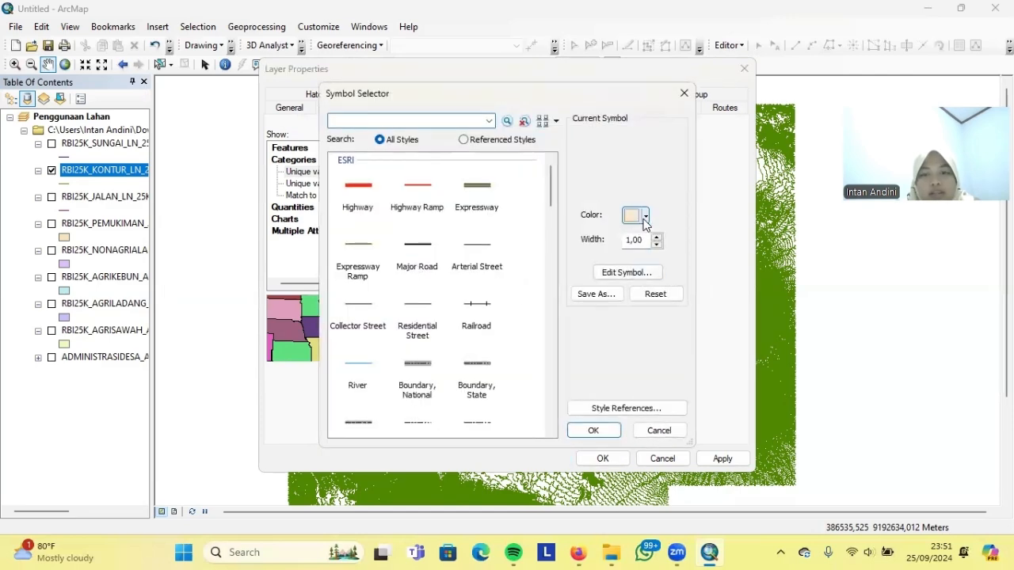
{"action": "left_click", "coordinate": [639, 216]}
{"action": "left_click", "coordinate": [668, 280]}
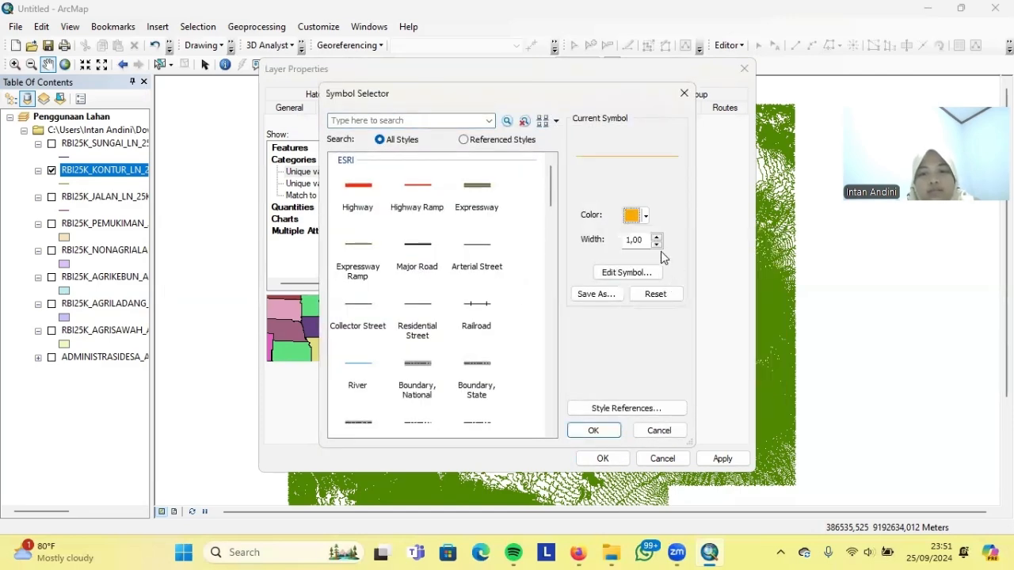
{"action": "left_click", "coordinate": [602, 429]}
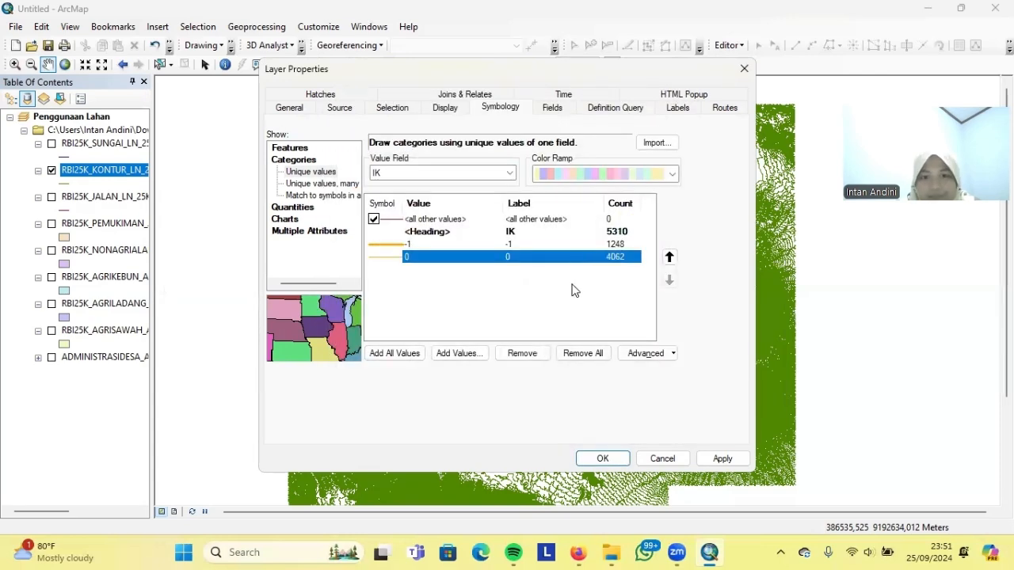
Label contours by VALKNT using separate label classes
{"action": "left_click", "coordinate": [678, 109]}
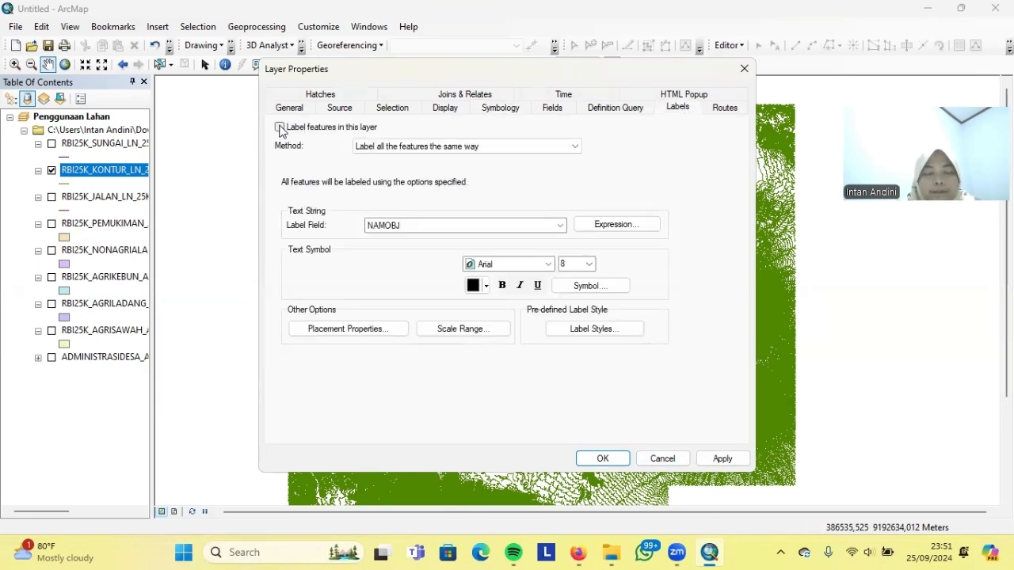
{"action": "left_click", "coordinate": [532, 226]}
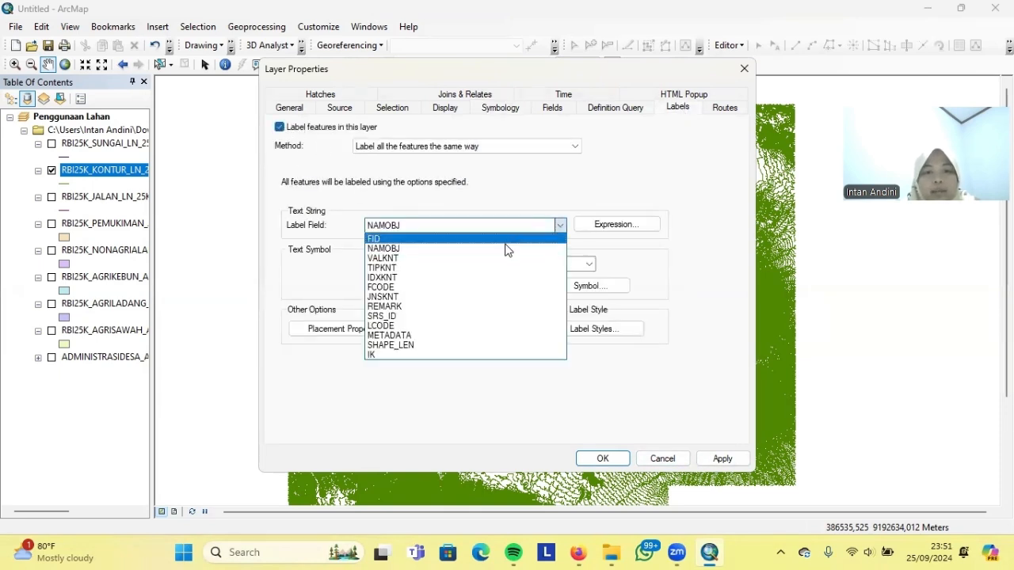
{"action": "left_click", "coordinate": [438, 256]}
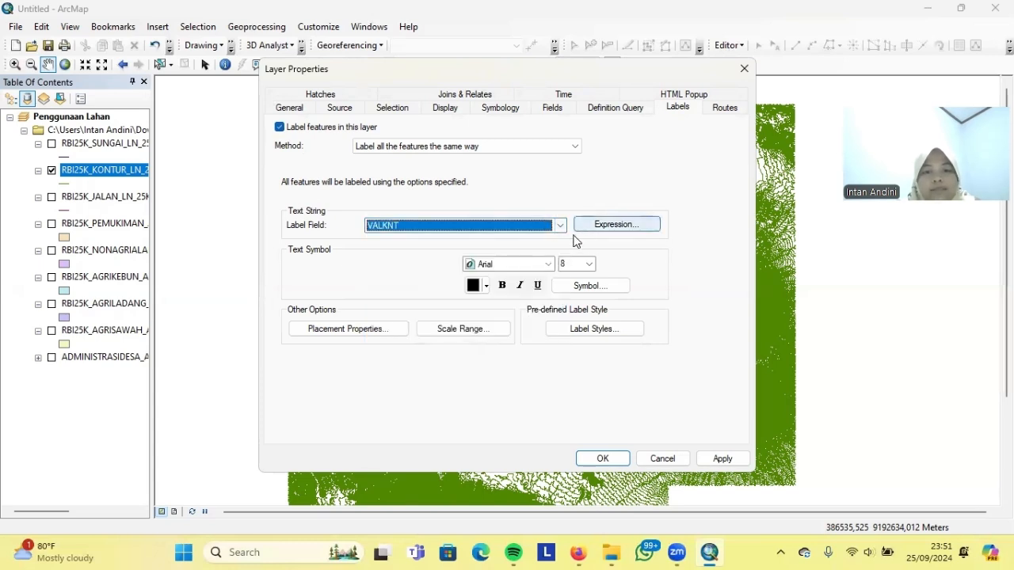
{"action": "left_click", "coordinate": [473, 147]}
{"action": "left_click", "coordinate": [459, 166]}
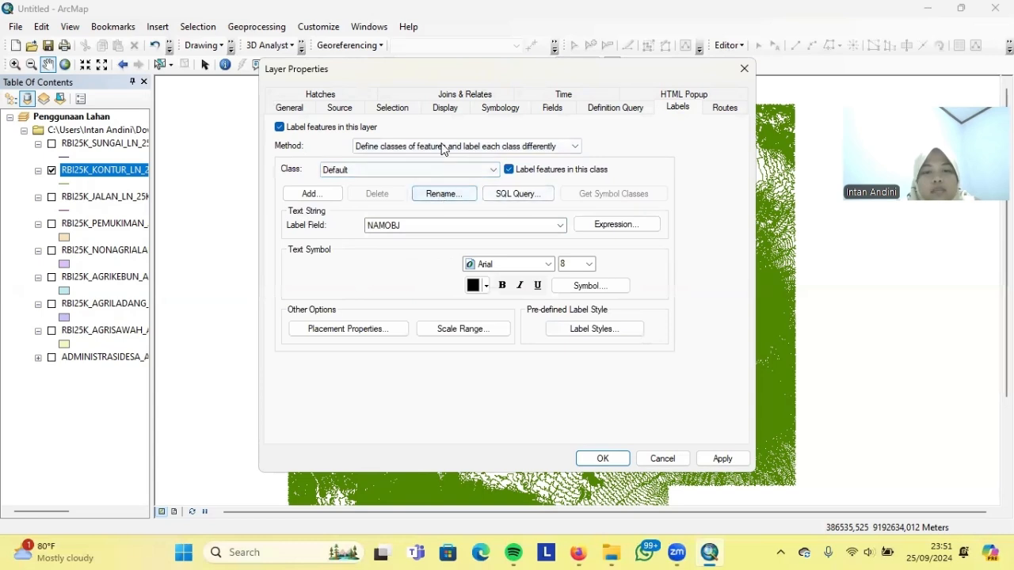
{"action": "left_click", "coordinate": [506, 225]}
{"action": "left_click", "coordinate": [423, 267]}
Restrict the label class with the SQL query "IK" = -1
{"action": "left_click", "coordinate": [518, 194]}
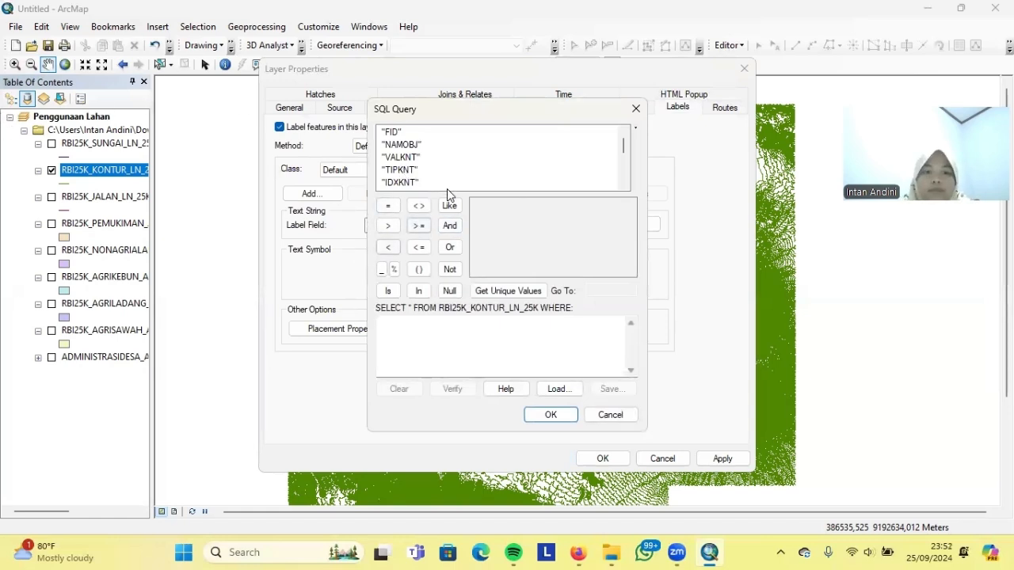
{"action": "left_click_drag", "start_coordinate": [628, 149], "coordinate": [628, 173]}
{"action": "double_click", "coordinate": [391, 183]}
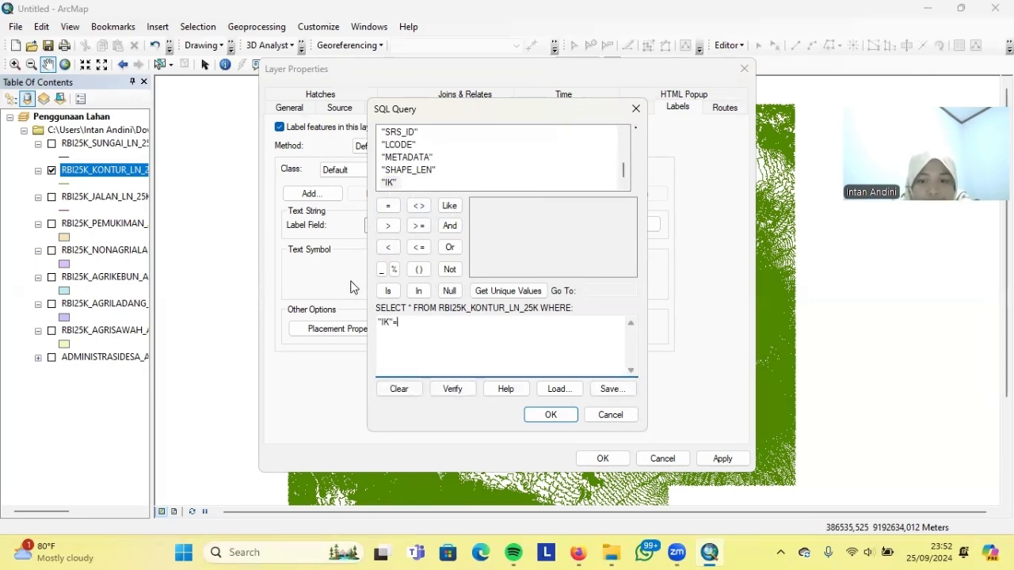
{"action": "left_click", "coordinate": [388, 206]}
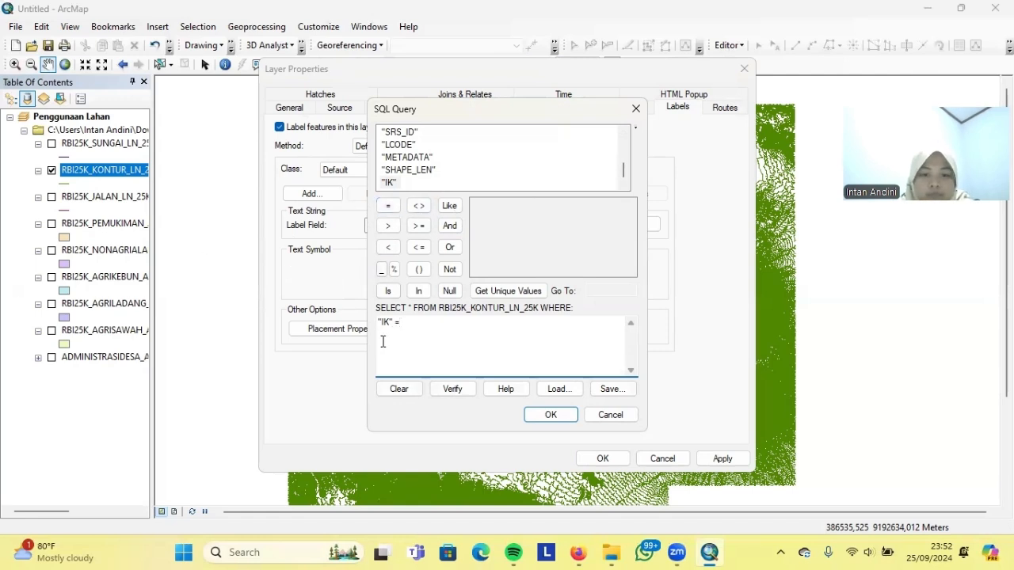
{"action": "left_click", "coordinate": [499, 290]}
{"action": "double_click", "coordinate": [478, 206]}
{"action": "left_click", "coordinate": [549, 414]}
Set the label expression to [VALKNT] + "m"
{"action": "left_click", "coordinate": [612, 226]}
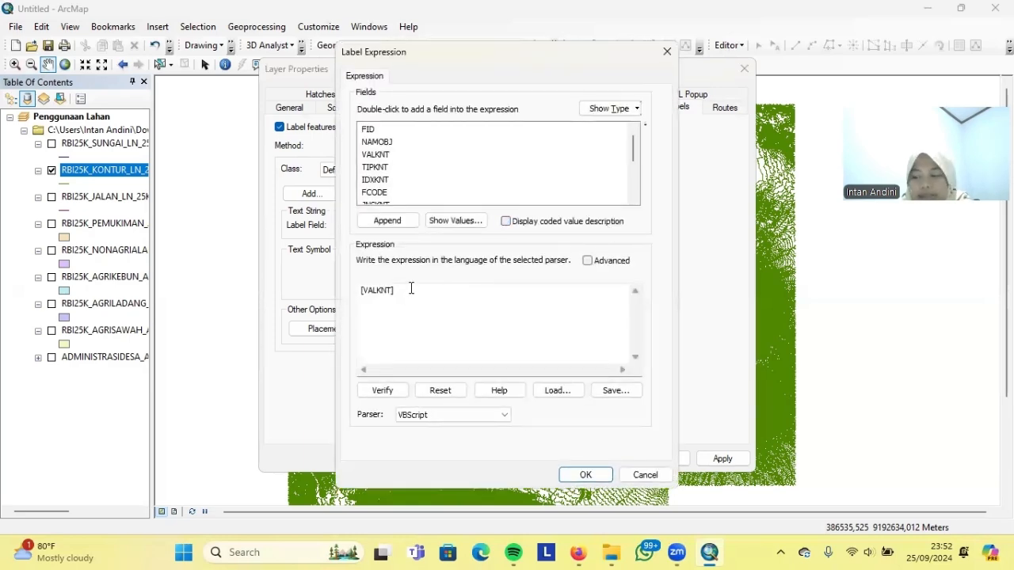
{"action": "left_click", "coordinate": [411, 289]}
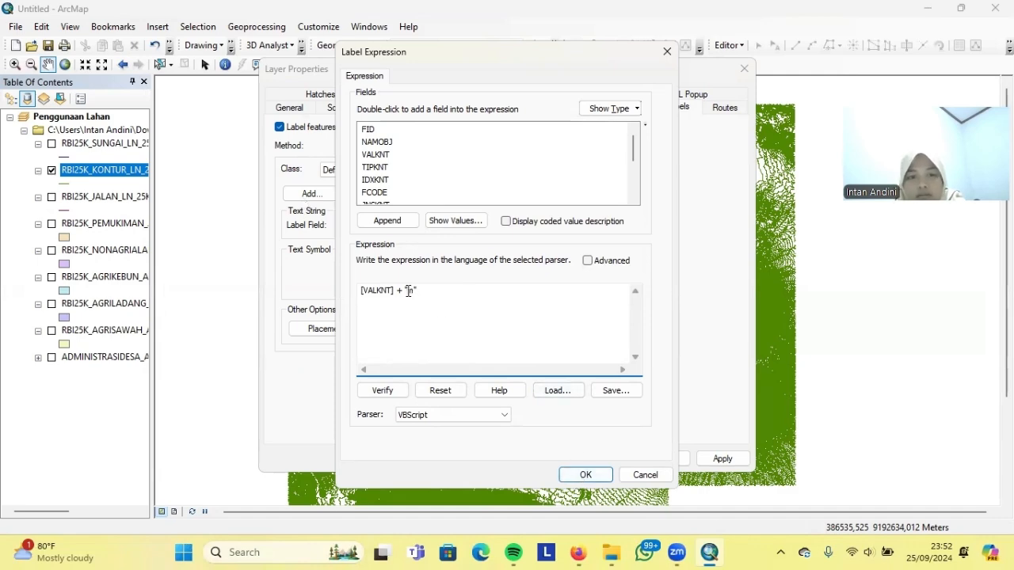
{"action": "left_click", "coordinate": [582, 474]}
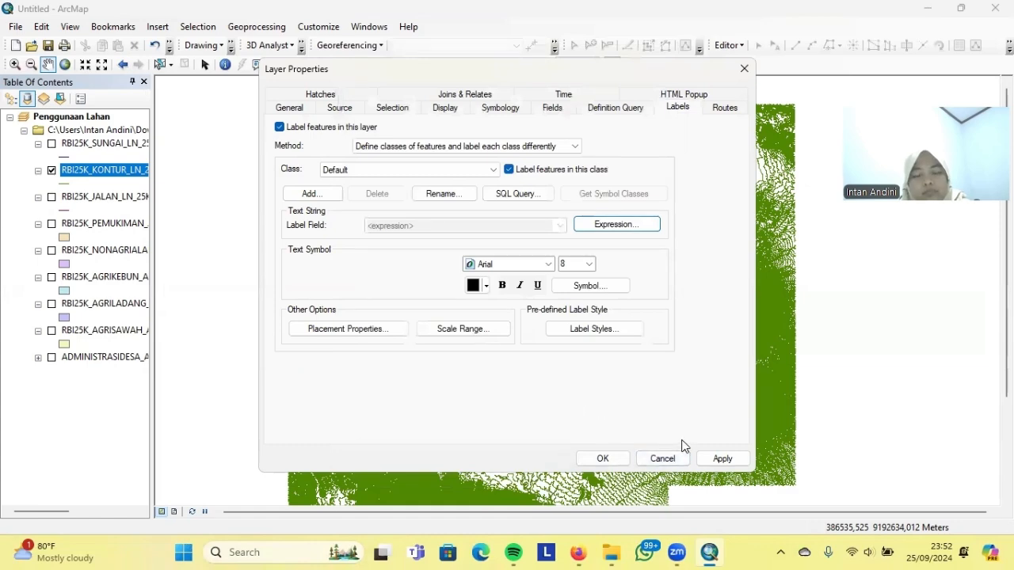
Make the label text Times New Roman with a halo mask
{"action": "left_click", "coordinate": [587, 286]}
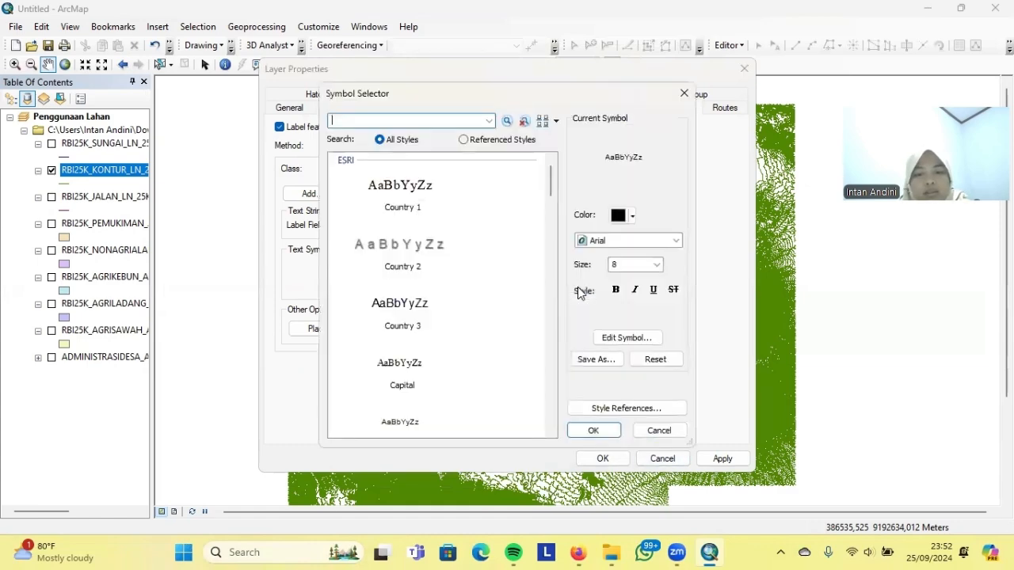
{"action": "left_click", "coordinate": [626, 338]}
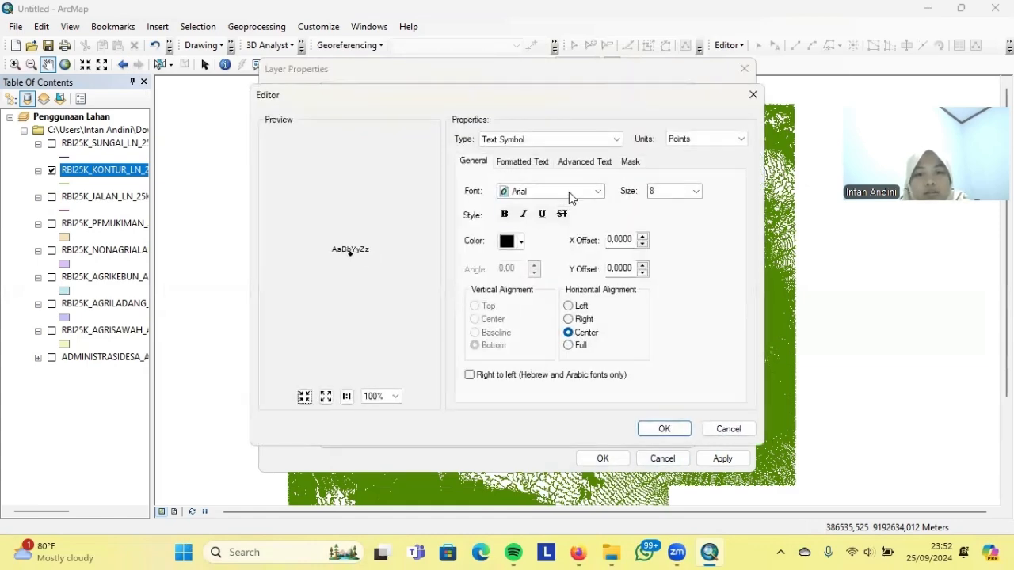
{"action": "left_click", "coordinate": [567, 191]}
{"action": "left_click", "coordinate": [546, 189]}
{"action": "type", "text": "ti"}
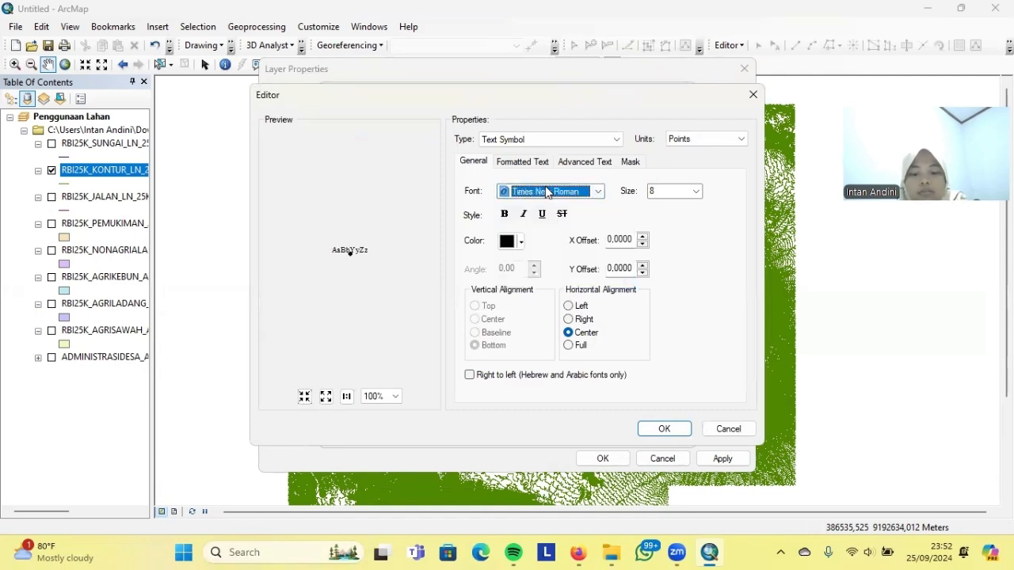
{"action": "left_click", "coordinate": [631, 163]}
{"action": "left_click", "coordinate": [475, 228]}
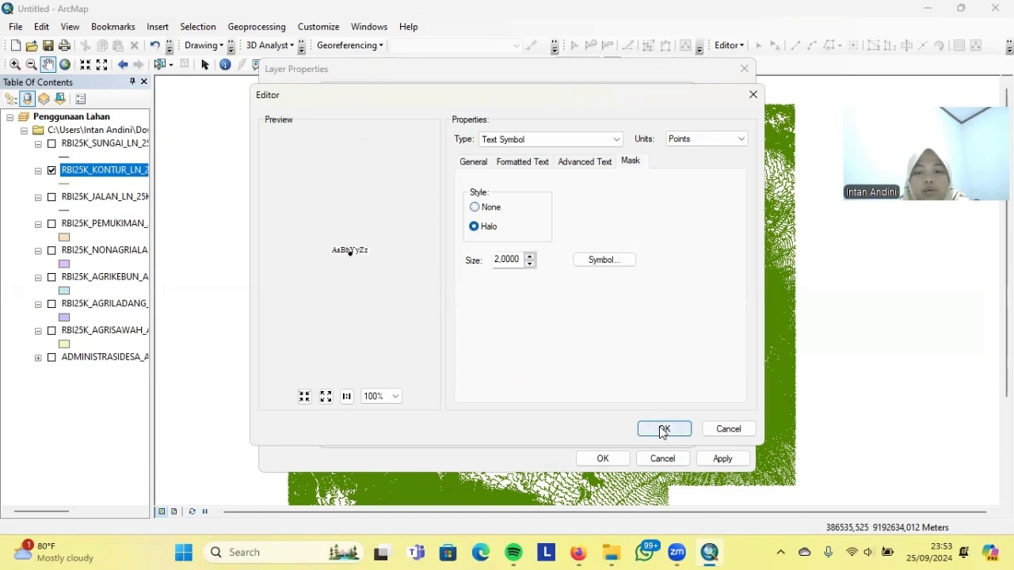
{"action": "left_click", "coordinate": [663, 428]}
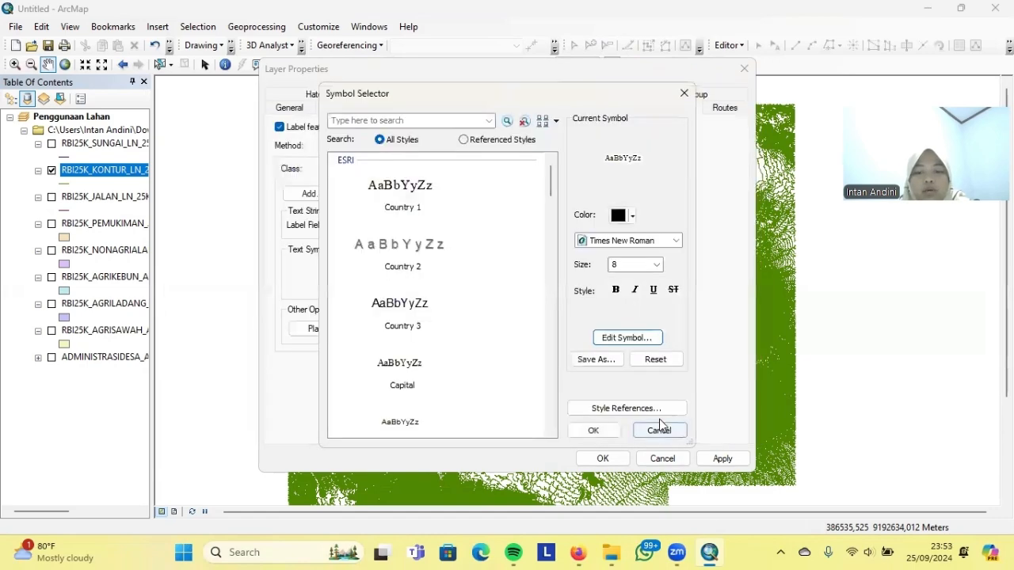
{"action": "left_click", "coordinate": [596, 431]}
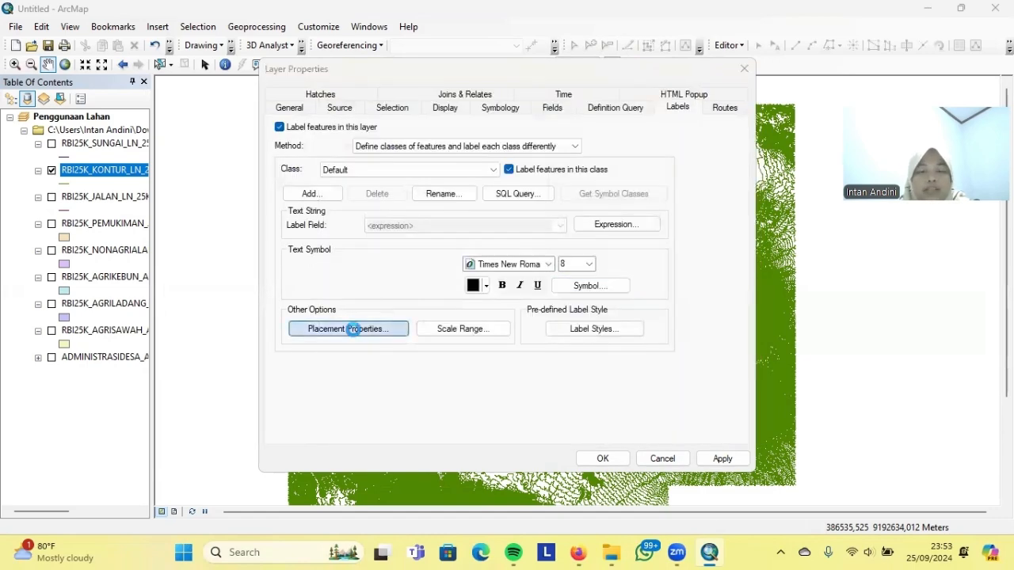
Place labels curved along the contours instead of above, and apply to the layer
{"action": "left_click", "coordinate": [353, 335]}
{"action": "left_click", "coordinate": [497, 153]}
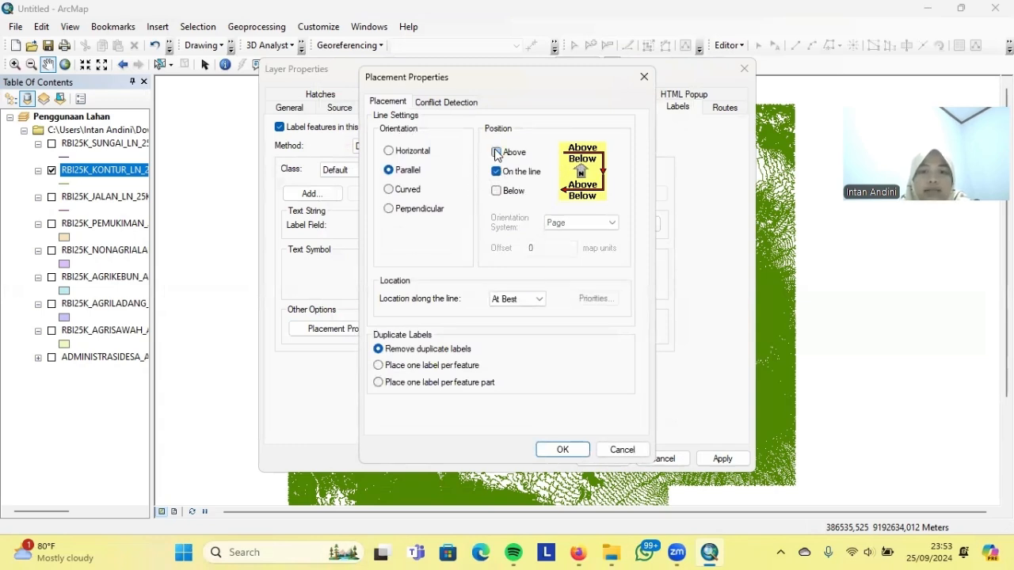
{"action": "left_click", "coordinate": [389, 190]}
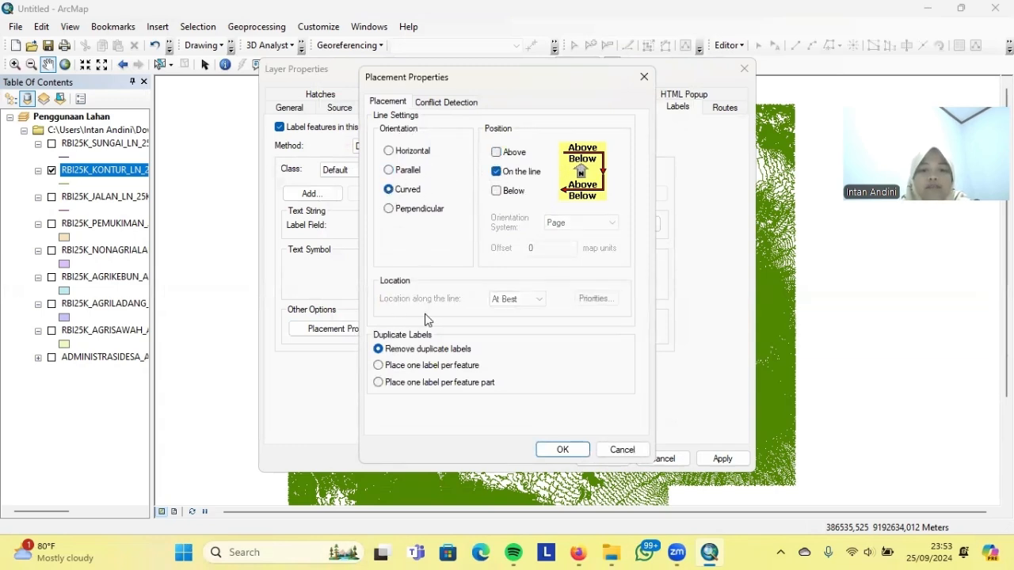
{"action": "left_click", "coordinate": [559, 451]}
{"action": "left_click", "coordinate": [715, 460]}
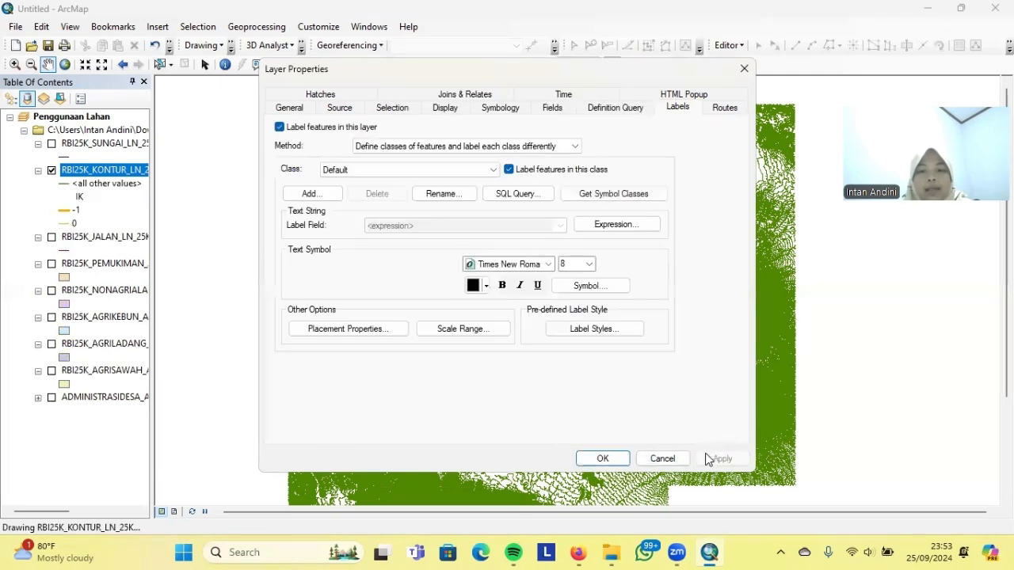
{"action": "left_click", "coordinate": [603, 459]}
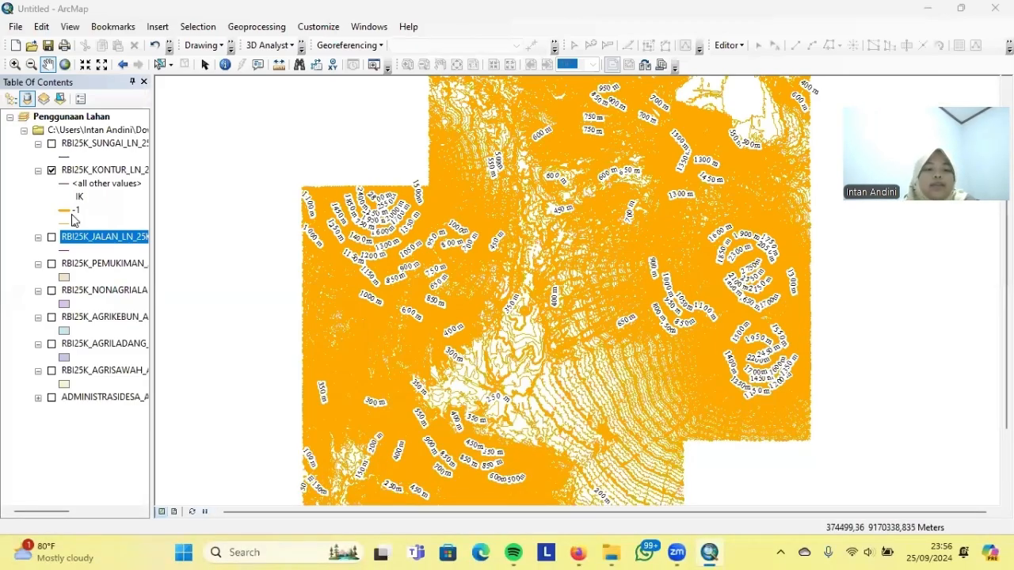
Hide the contours, show the roads layer, and review its REMARK attribute values
{"action": "left_click", "coordinate": [52, 169]}
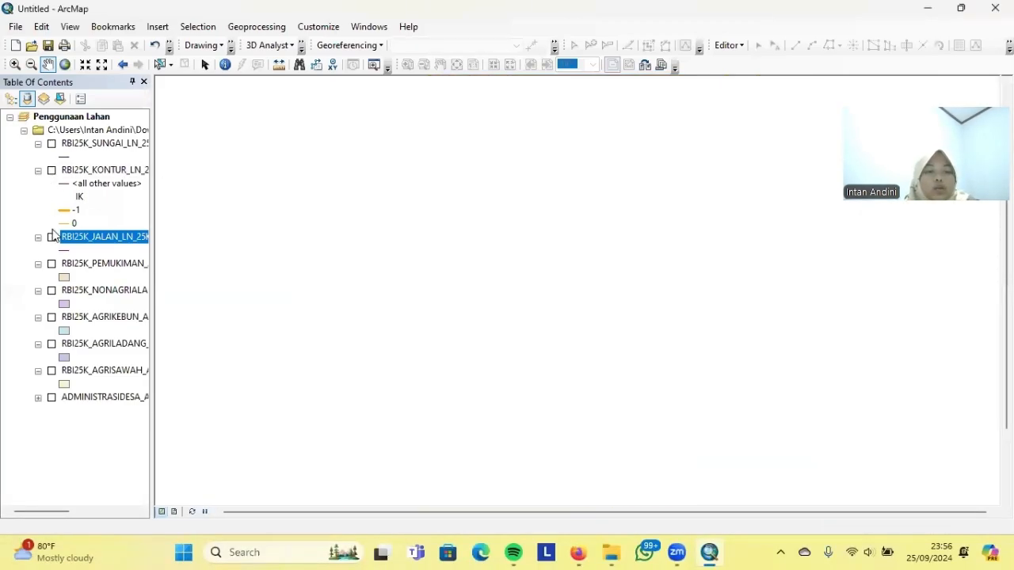
{"action": "left_click", "coordinate": [51, 237]}
{"action": "right_click", "coordinate": [130, 236]}
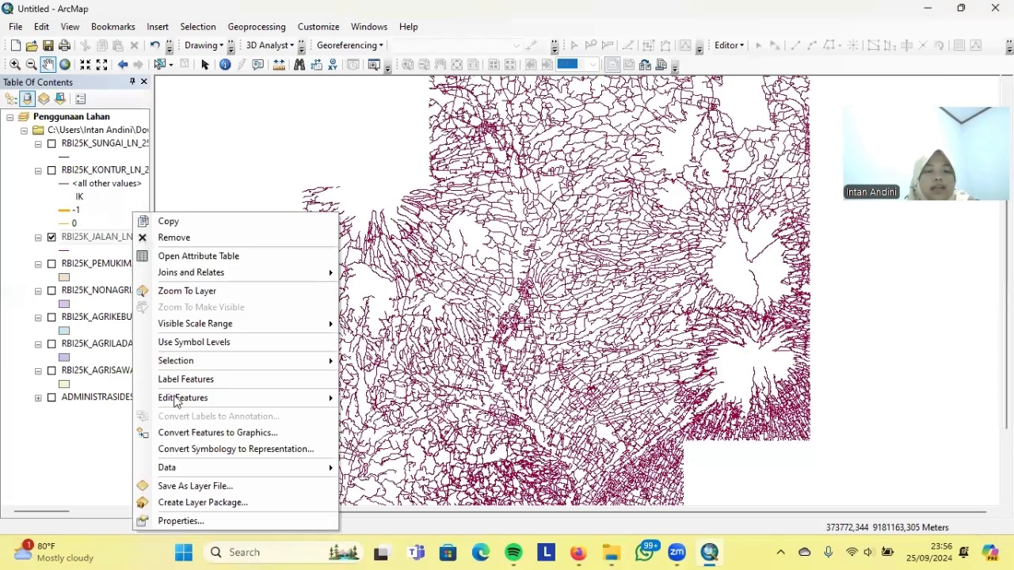
{"action": "left_click", "coordinate": [167, 255]}
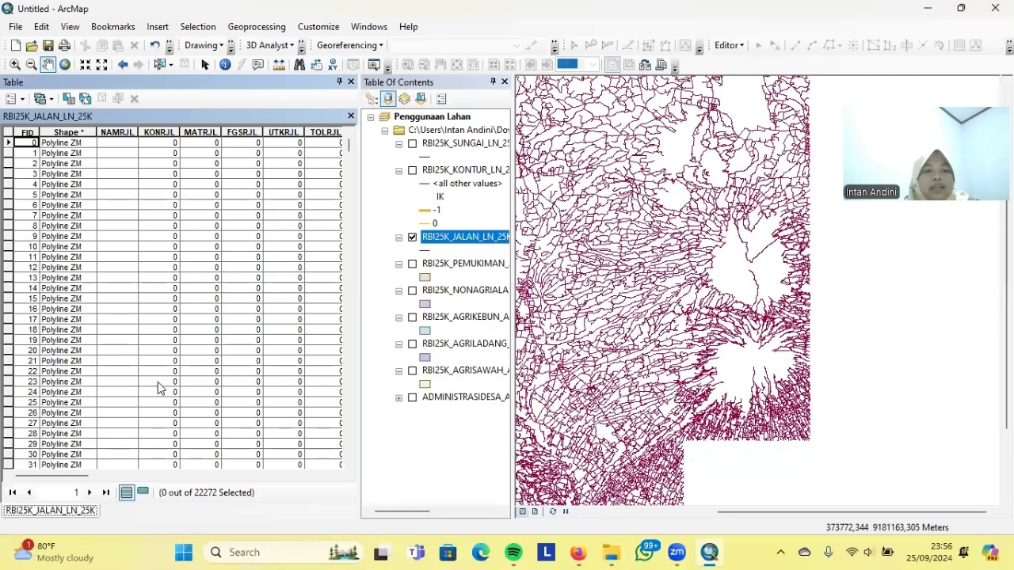
{"action": "left_click_drag", "start_coordinate": [77, 476], "coordinate": [273, 459]}
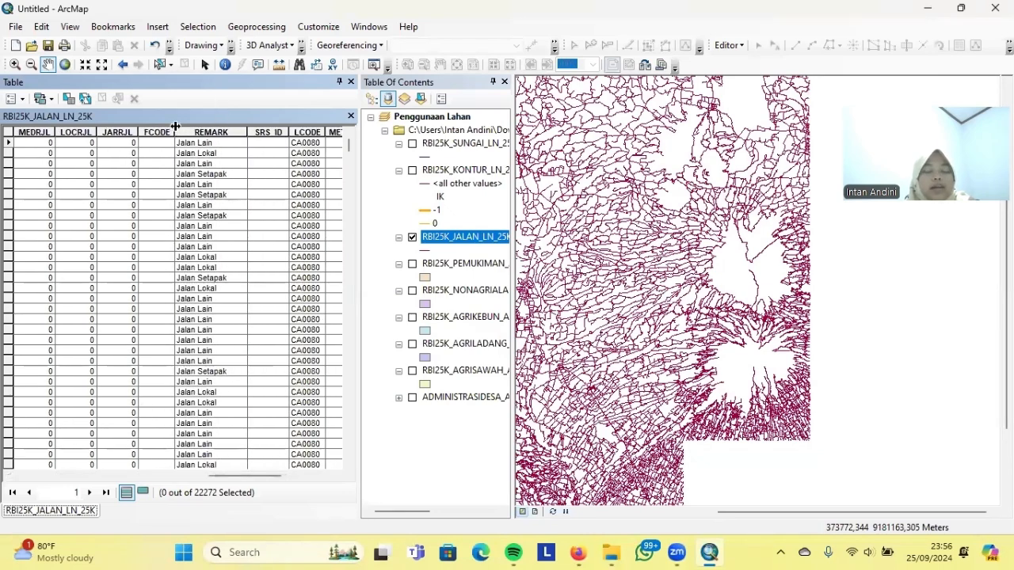
{"action": "left_click", "coordinate": [350, 117]}
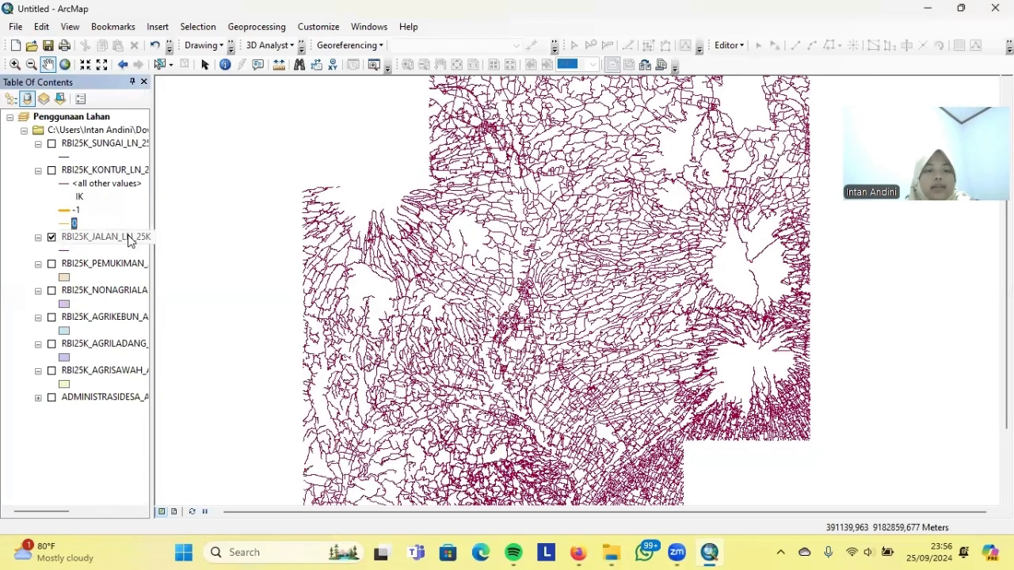
{"action": "right_click", "coordinate": [130, 241]}
Categorise roads by all unique REMARK values and start editing the Jalan Arteri symbol
{"action": "left_click", "coordinate": [170, 519]}
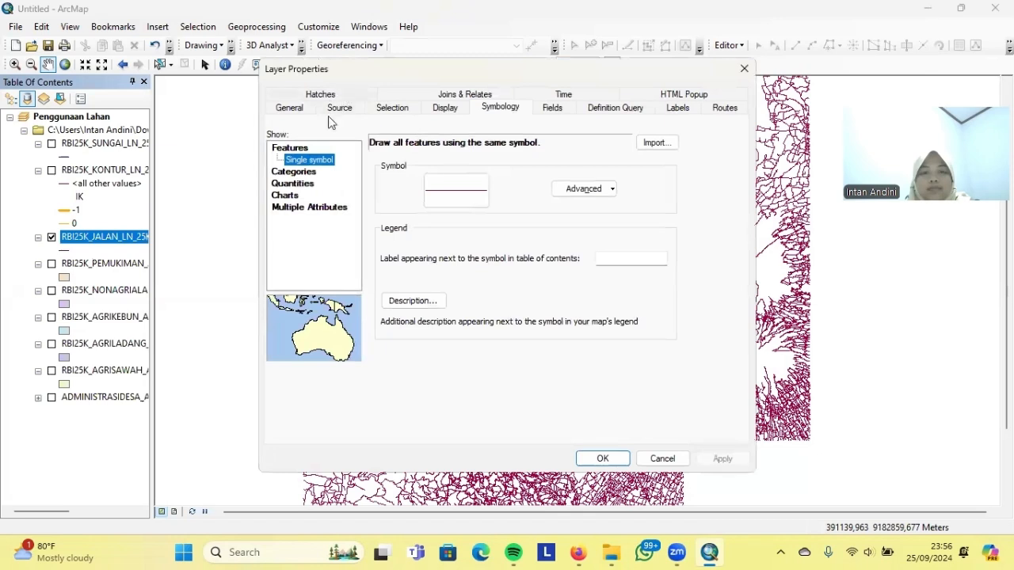
{"action": "left_click", "coordinate": [310, 175]}
{"action": "left_click", "coordinate": [449, 173]}
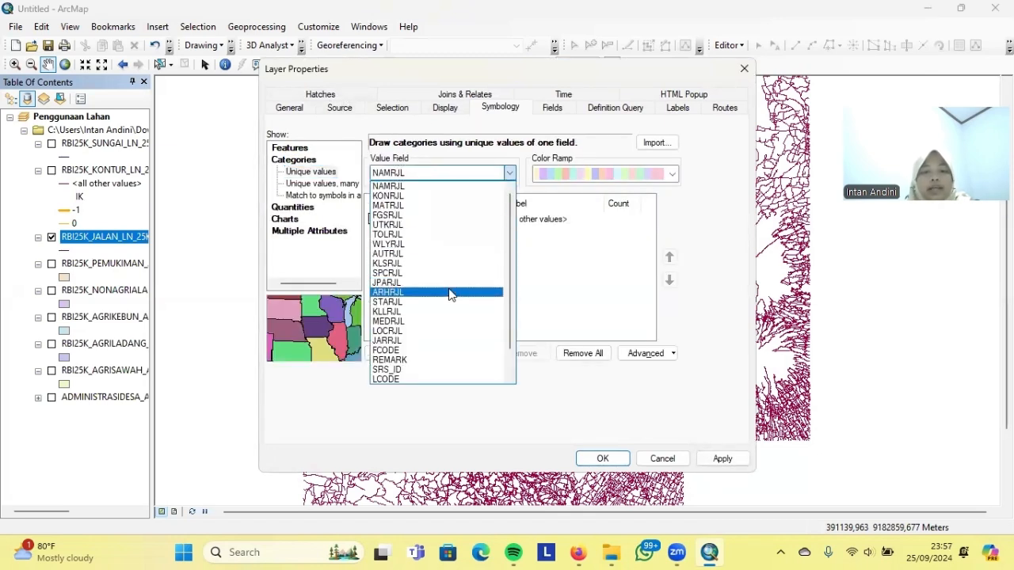
{"action": "left_click", "coordinate": [421, 360]}
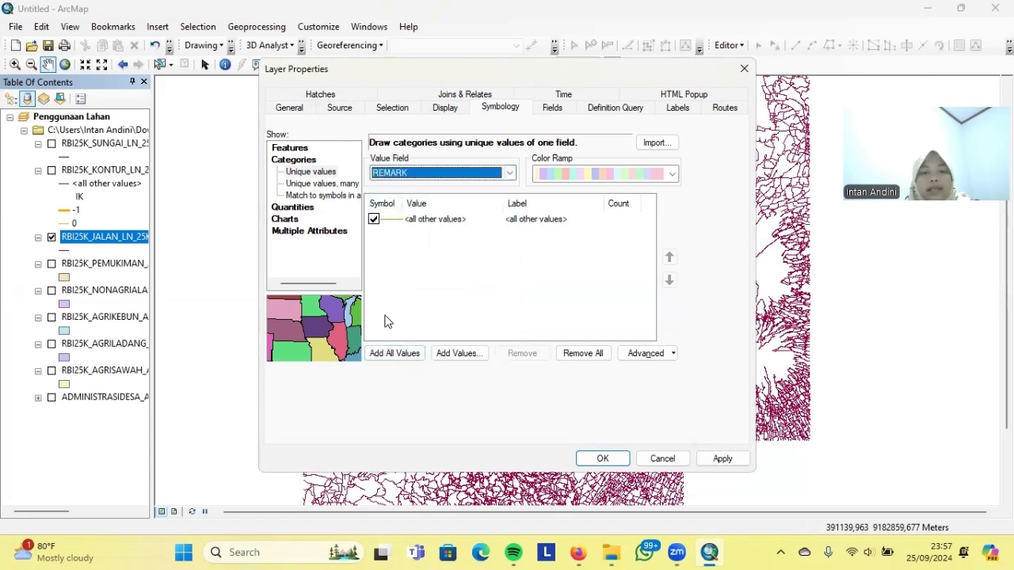
{"action": "left_click", "coordinate": [390, 353]}
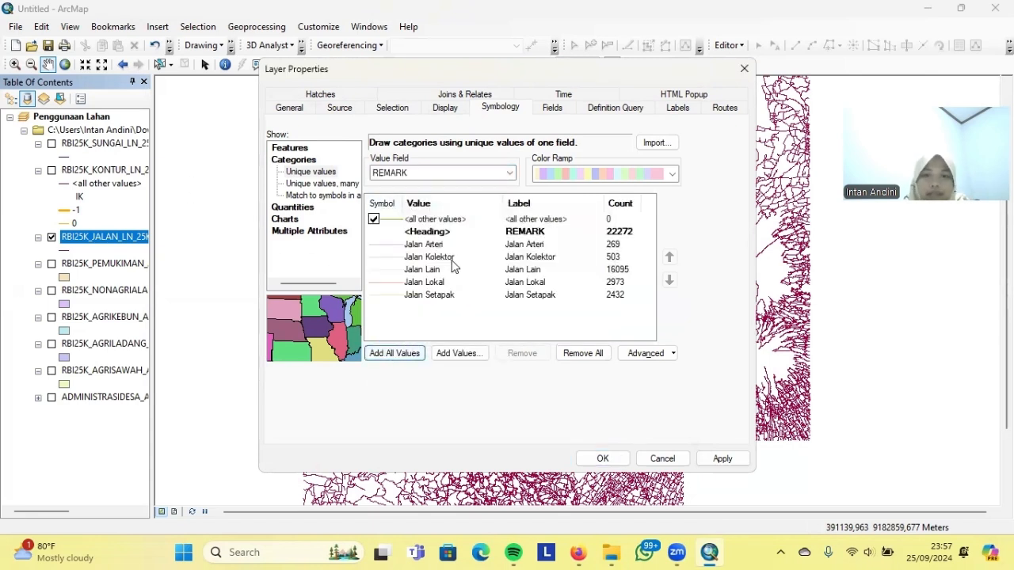
{"action": "double_click", "coordinate": [388, 246]}
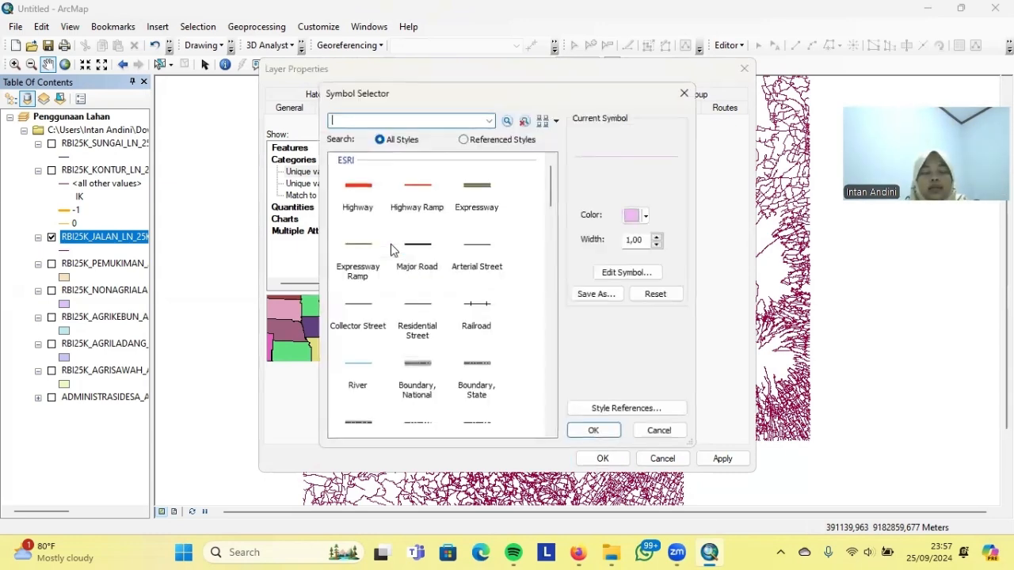
{"action": "left_click", "coordinate": [626, 409]}
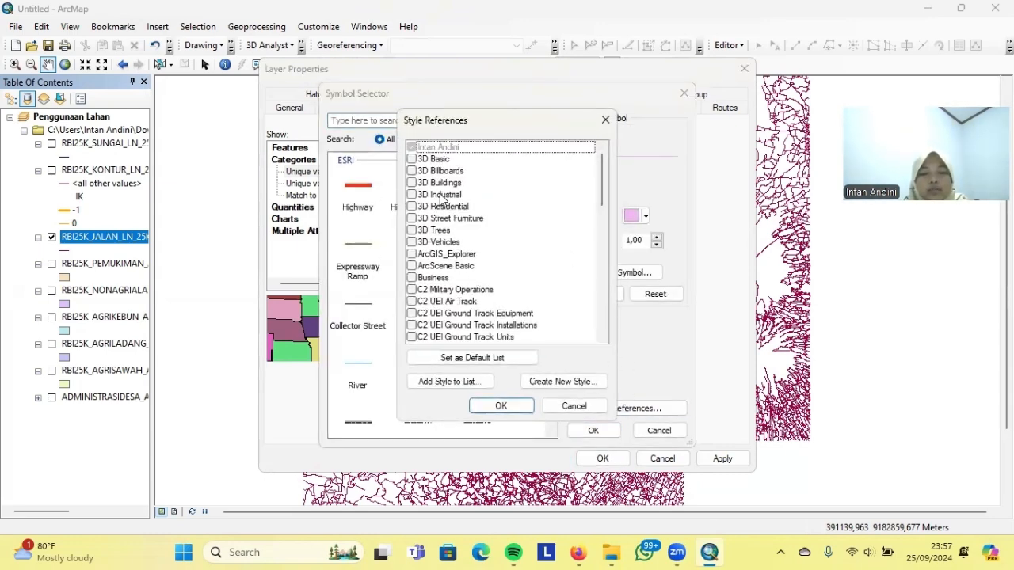
Add the Simbol RBI style to the style references list
{"action": "left_click", "coordinate": [432, 381]}
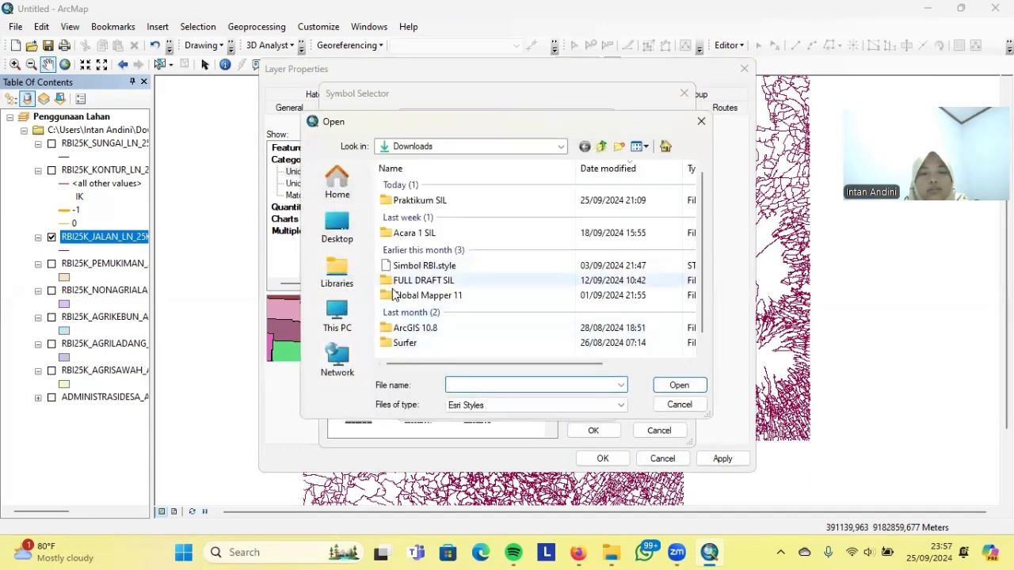
{"action": "left_click", "coordinate": [416, 266]}
{"action": "left_click", "coordinate": [675, 385]}
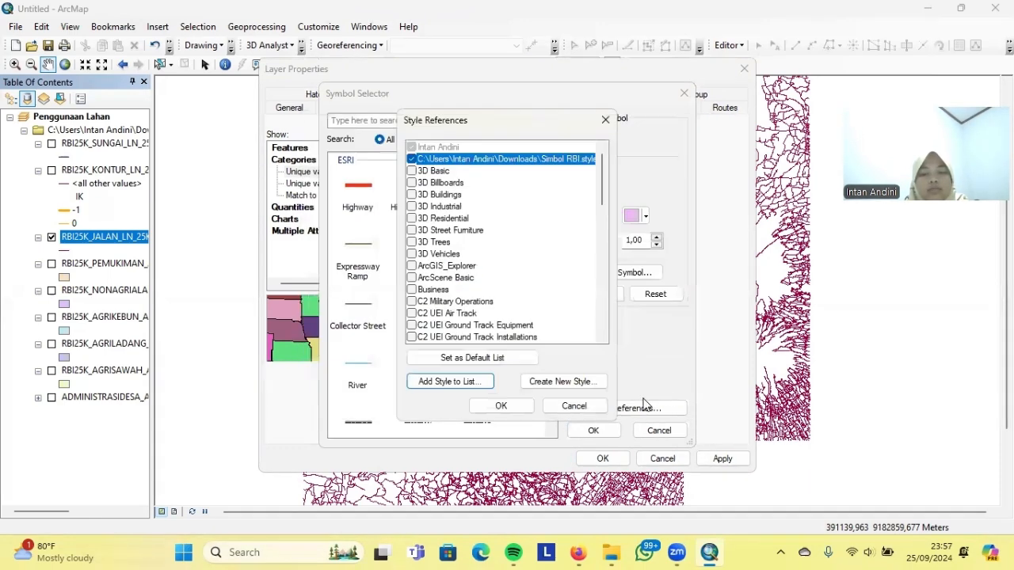
{"action": "left_click", "coordinate": [501, 406]}
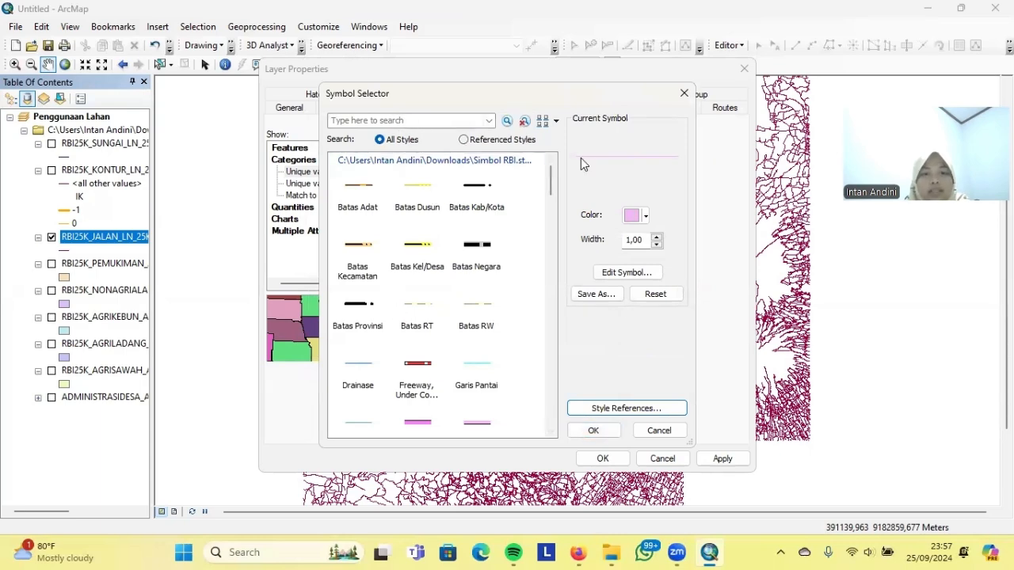
{"action": "left_click", "coordinate": [684, 94]}
Give Jalan Arteri the RBI arterial road symbol and apply the road symbology
{"action": "double_click", "coordinate": [458, 246]}
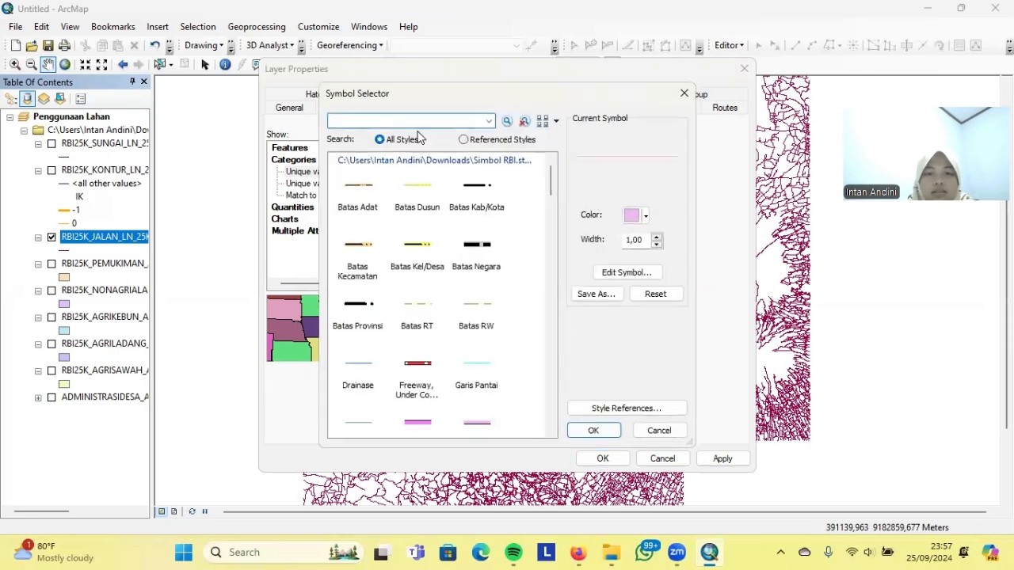
{"action": "type", "text": "arter"}
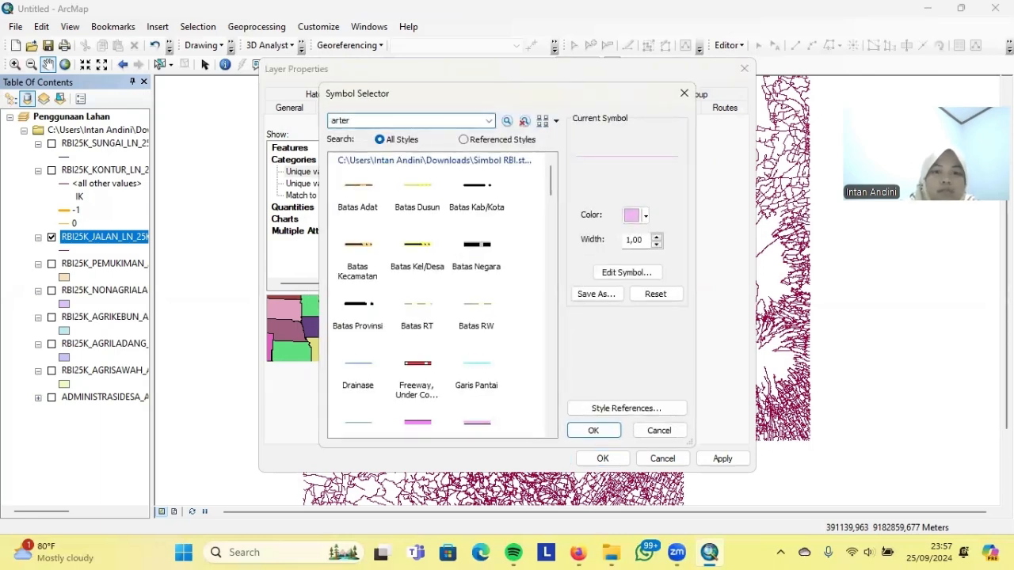
{"action": "left_click", "coordinate": [507, 121]}
{"action": "left_click", "coordinate": [355, 194]}
{"action": "left_click", "coordinate": [593, 430]}
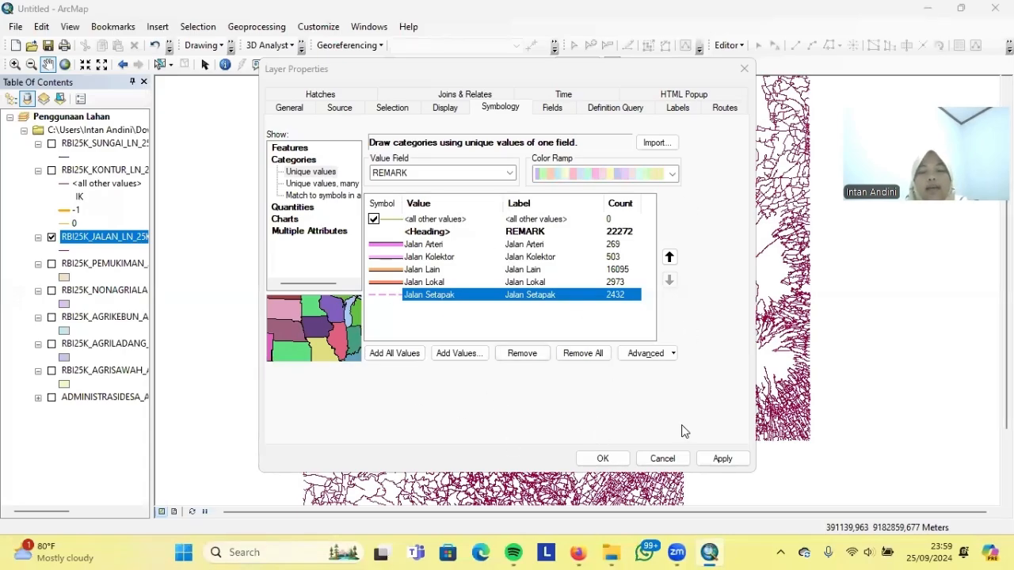
{"action": "left_click", "coordinate": [603, 458]}
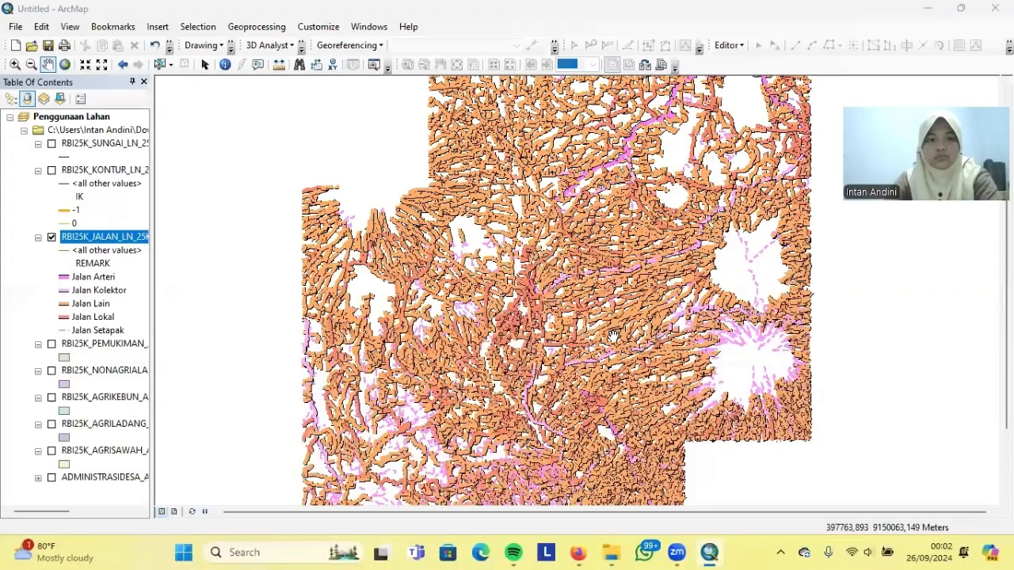
Collapse the road and contour legends, hide the JALAN layer and show SUNGAI
{"action": "left_click", "coordinate": [38, 237]}
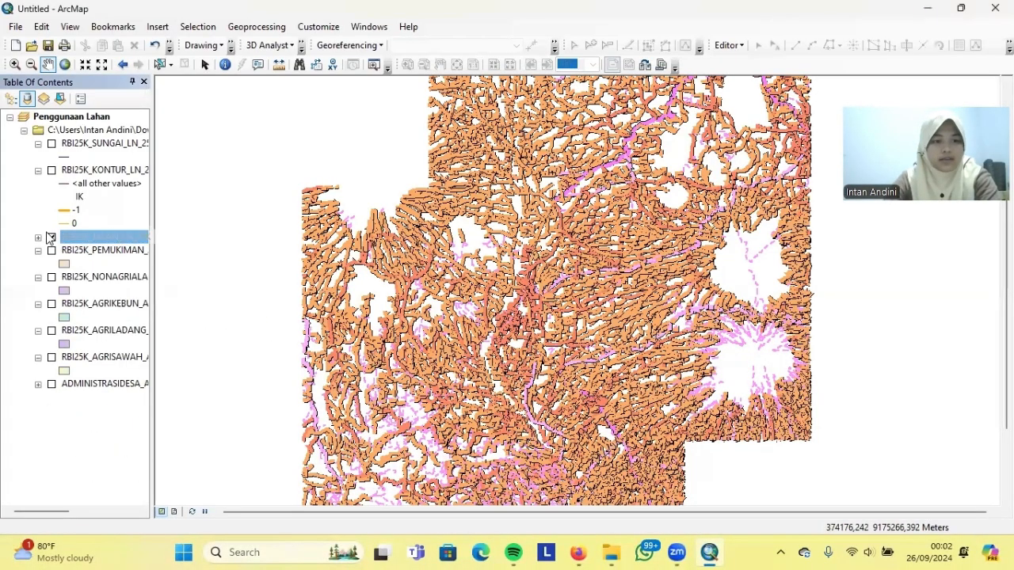
{"action": "left_click", "coordinate": [38, 170]}
{"action": "left_click", "coordinate": [52, 183]}
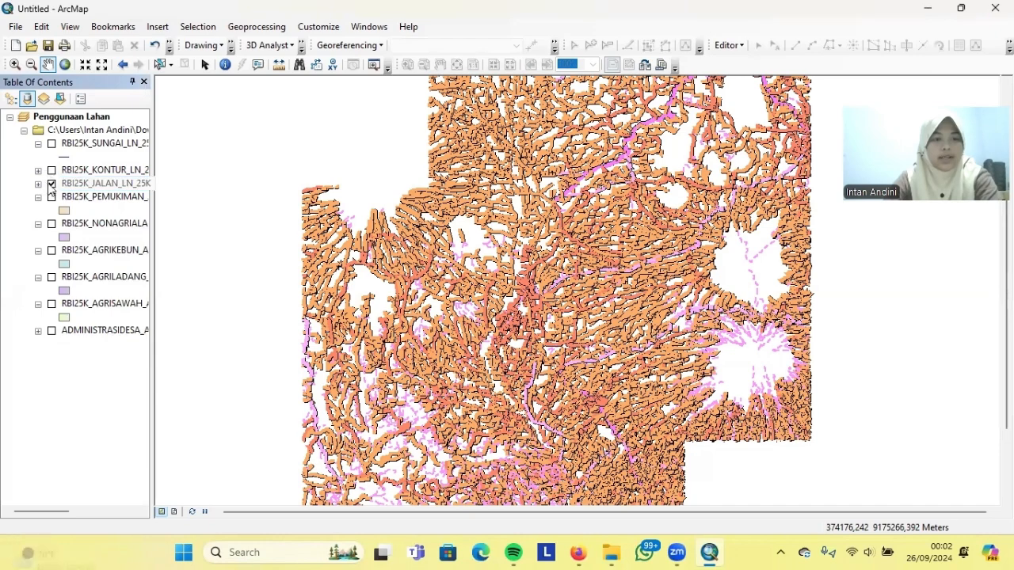
{"action": "left_click", "coordinate": [52, 144]}
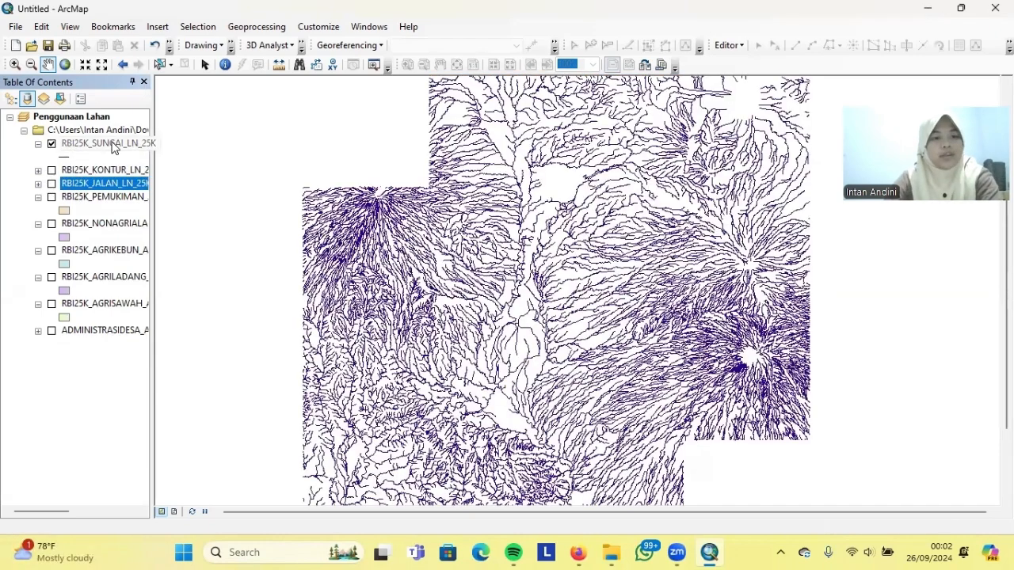
Change the SUNGAI river line symbol colour to bright blue in Symbology
{"action": "right_click", "coordinate": [117, 144]}
{"action": "left_click", "coordinate": [175, 453]}
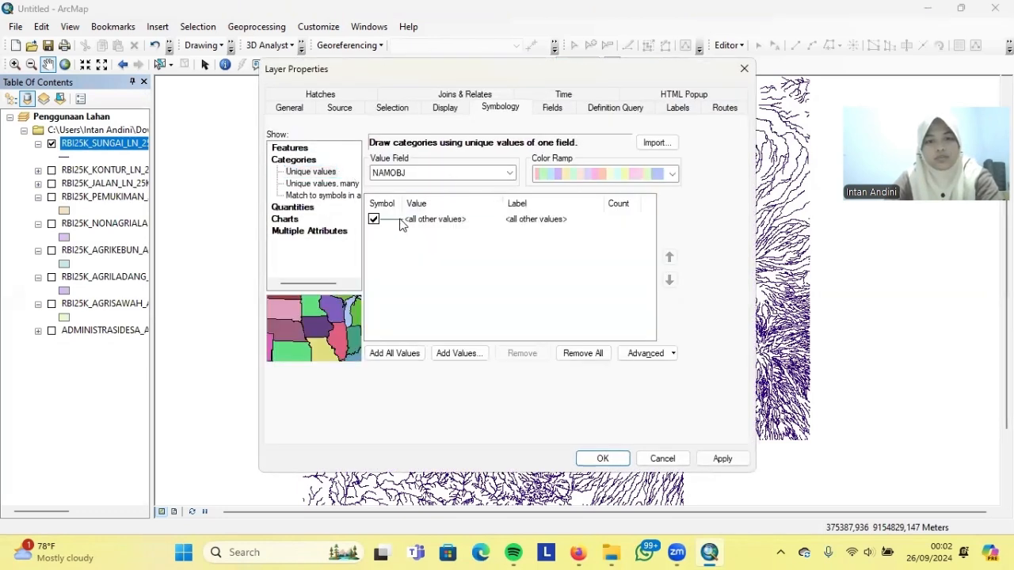
{"action": "double_click", "coordinate": [400, 224]}
{"action": "left_click", "coordinate": [638, 215]}
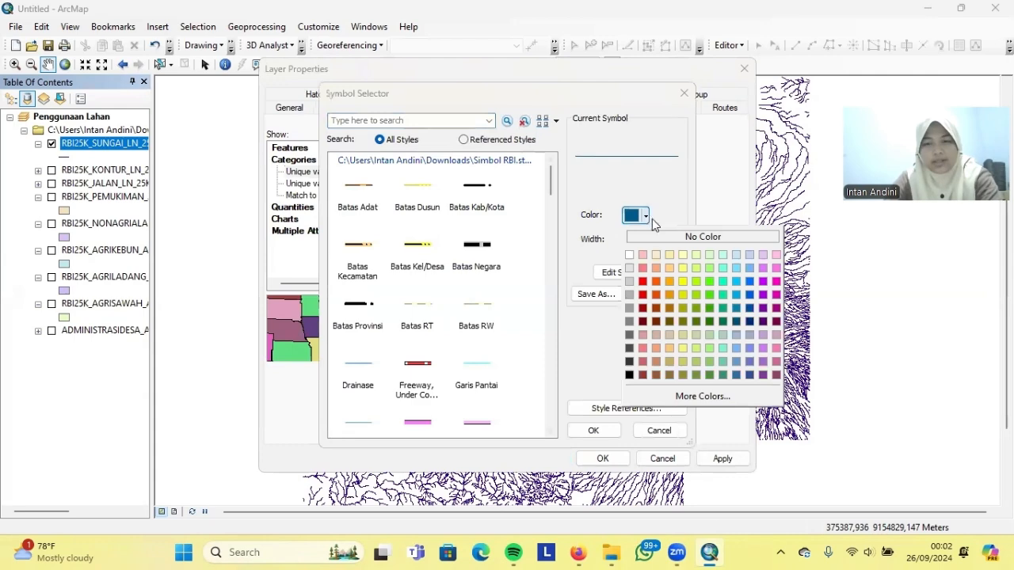
{"action": "left_click", "coordinate": [750, 295]}
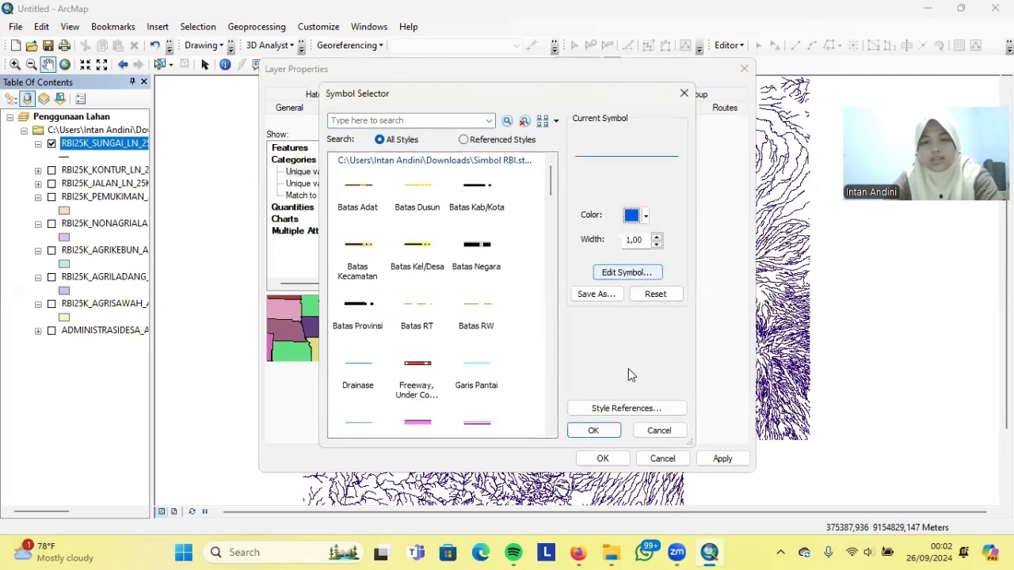
{"action": "left_click", "coordinate": [594, 431]}
{"action": "left_click", "coordinate": [722, 459]}
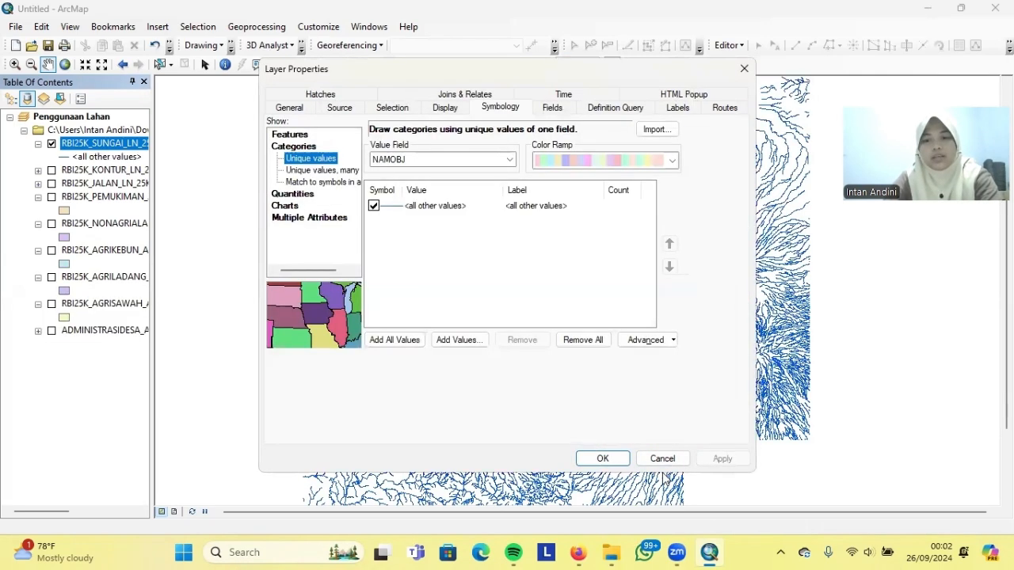
{"action": "left_click", "coordinate": [602, 459]}
Collapse the SUNGAI legend and hide the river layer
{"action": "left_click", "coordinate": [79, 142]}
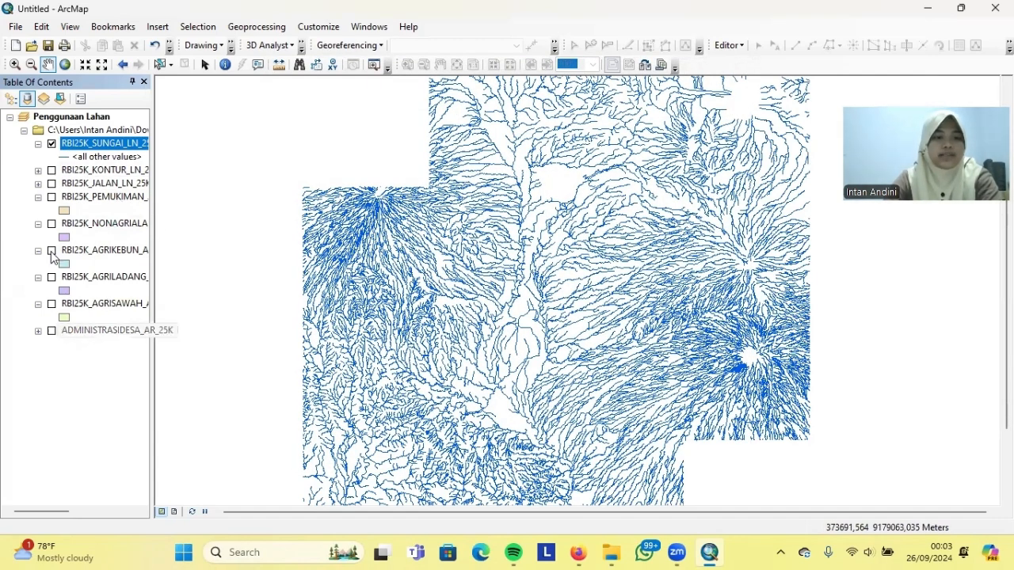
{"action": "left_click", "coordinate": [38, 144]}
{"action": "left_click", "coordinate": [52, 143]}
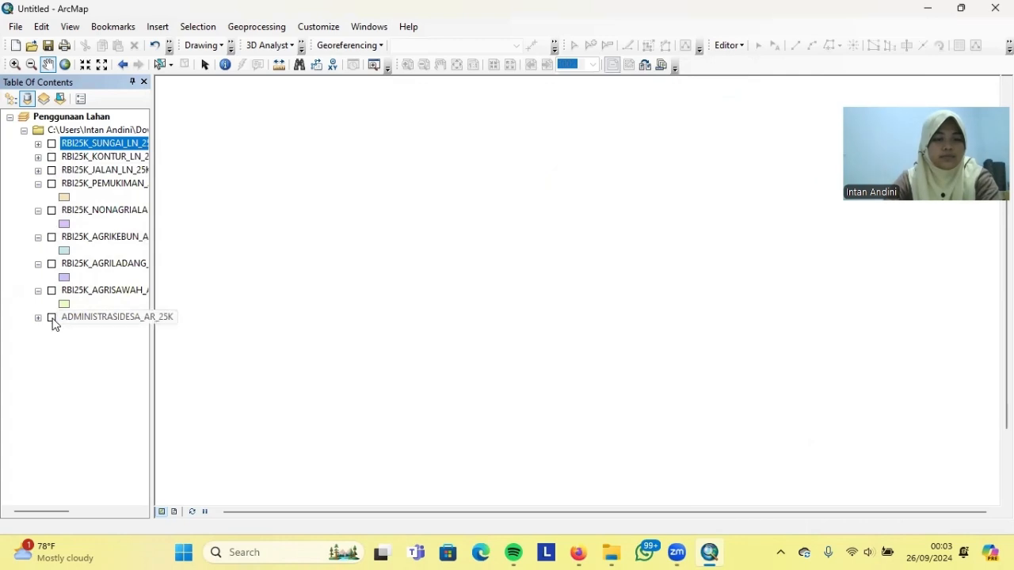
Show the ADMINISTRASIDESA village layer and open its attribute table
{"action": "left_click", "coordinate": [52, 318]}
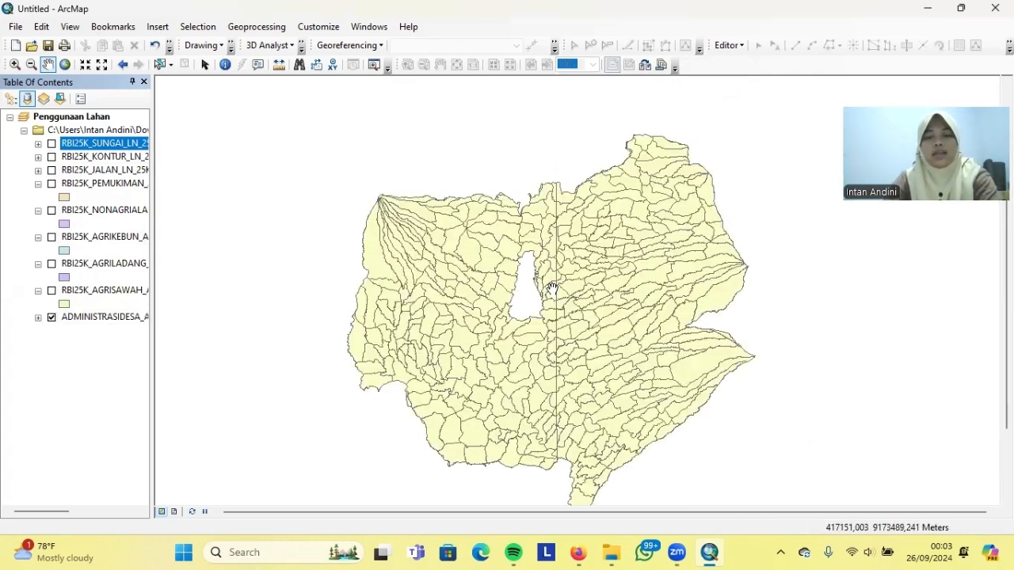
{"action": "right_click", "coordinate": [127, 317]}
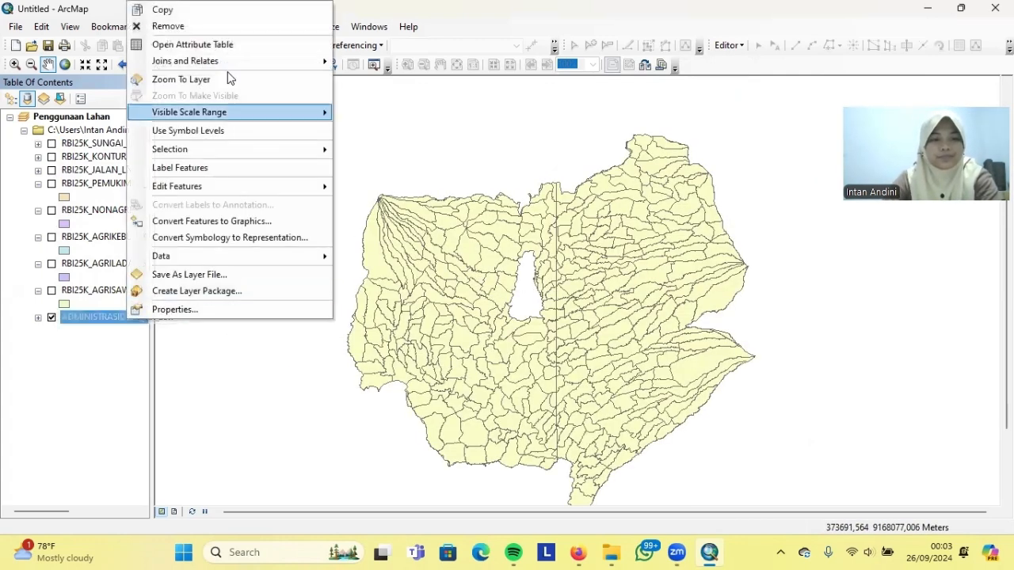
{"action": "left_click", "coordinate": [216, 45]}
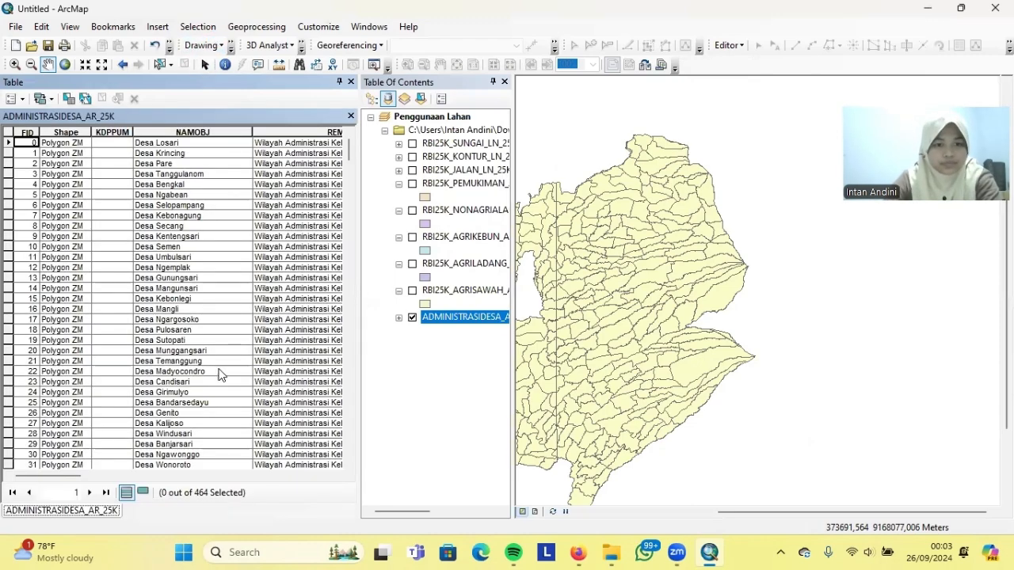
Scroll the attribute table and select record 363, Desa Mungkid
{"action": "mouse_move", "coordinate": [60, 476]}
{"action": "left_mouse_down"}
{"action": "mouse_move", "coordinate": [297, 480]}
{"action": "mouse_move", "coordinate": [315, 493]}
{"action": "mouse_move", "coordinate": [64, 478]}
{"action": "left_mouse_up"}
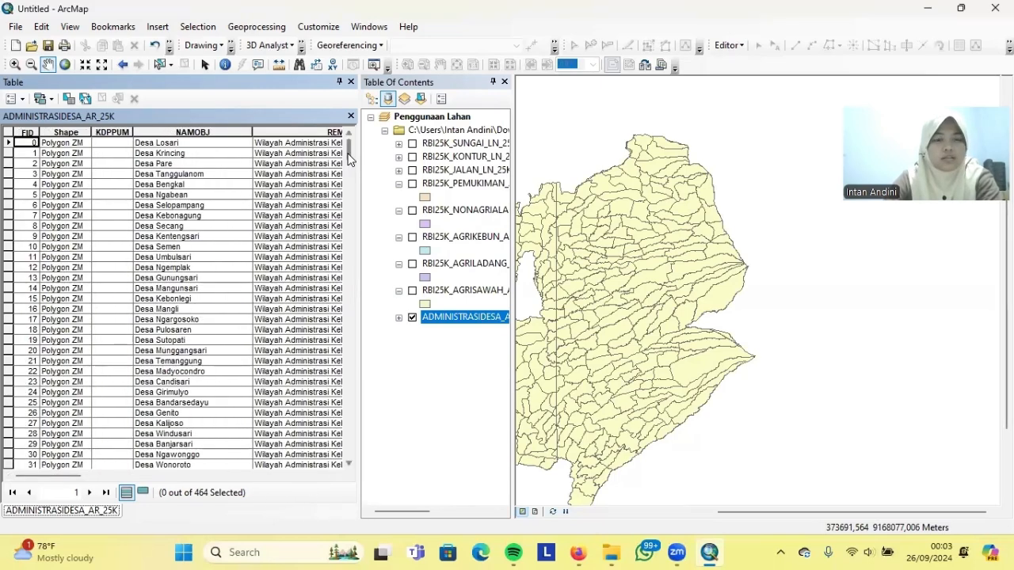
{"action": "scroll", "coordinate": [349, 159], "scroll_direction": "down", "scroll_amount": 1}
{"action": "left_click_drag", "start_coordinate": [350, 158], "coordinate": [350, 164]}
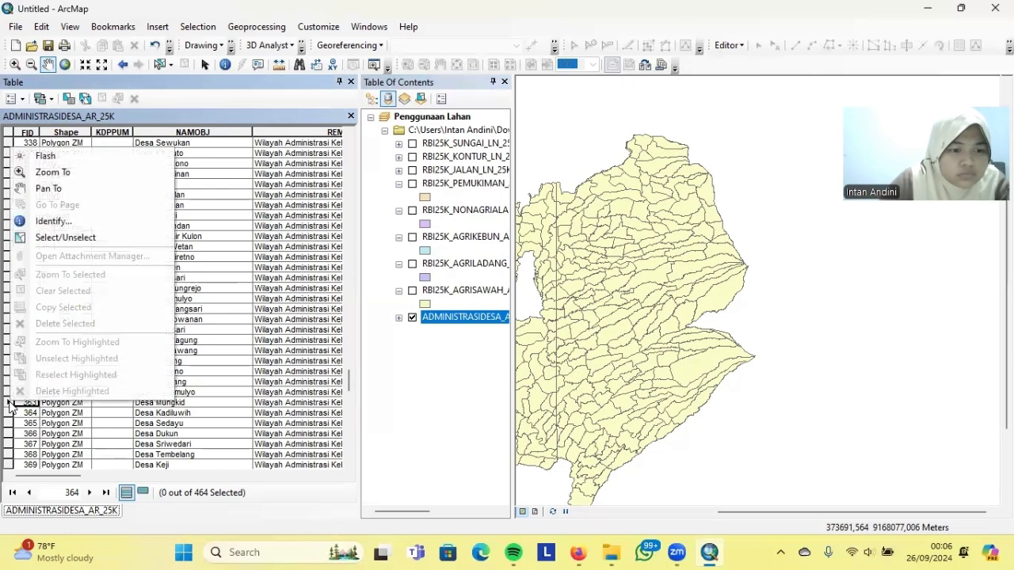
{"action": "key", "text": "Escape"}
{"action": "right_click", "coordinate": [7, 405]}
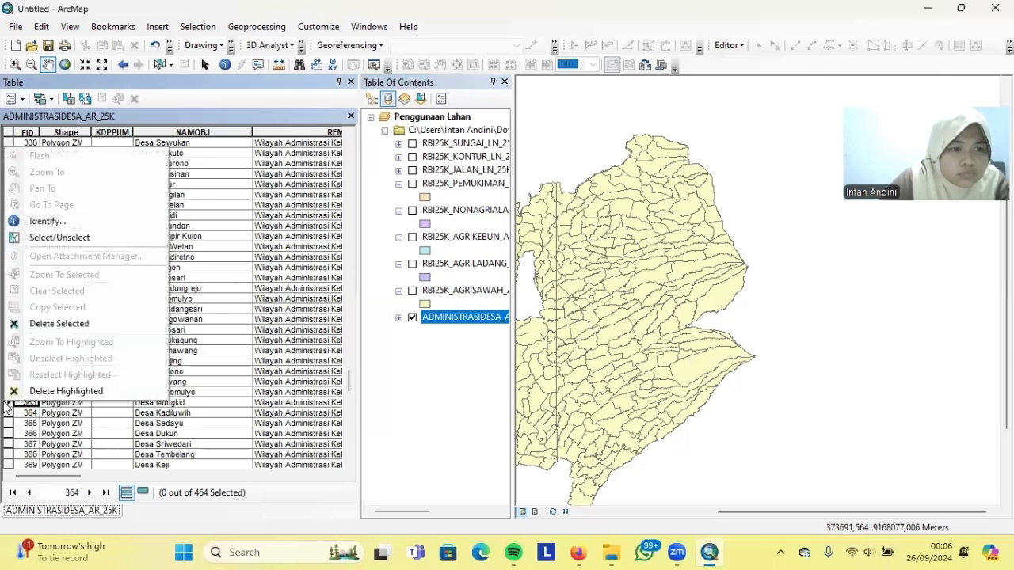
{"action": "left_click", "coordinate": [64, 220]}
{"action": "right_click", "coordinate": [6, 406]}
{"action": "left_click", "coordinate": [478, 386]}
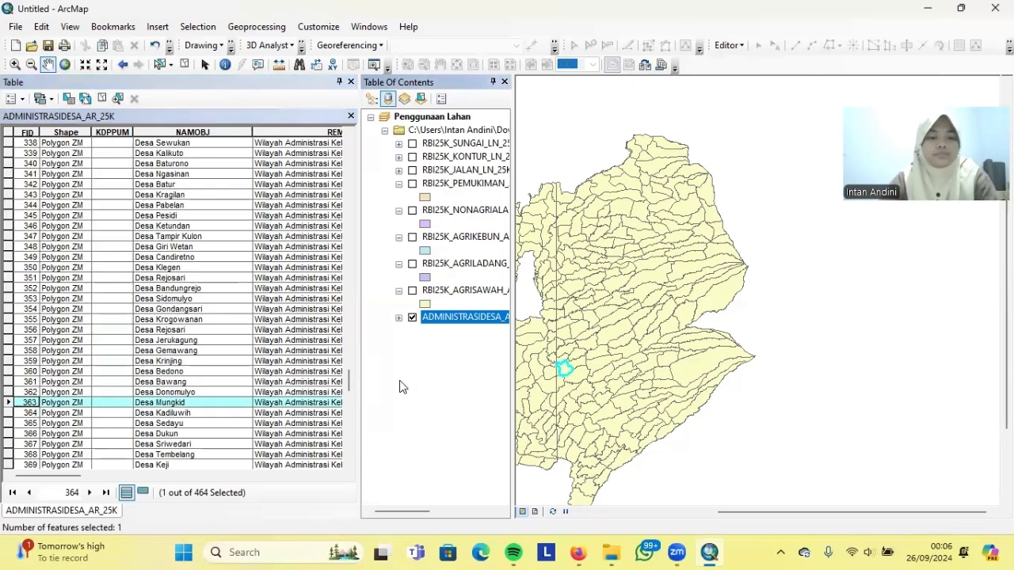
Zoom the map to the selected Desa Mungkid record and pan around it
{"action": "right_click", "coordinate": [6, 406]}
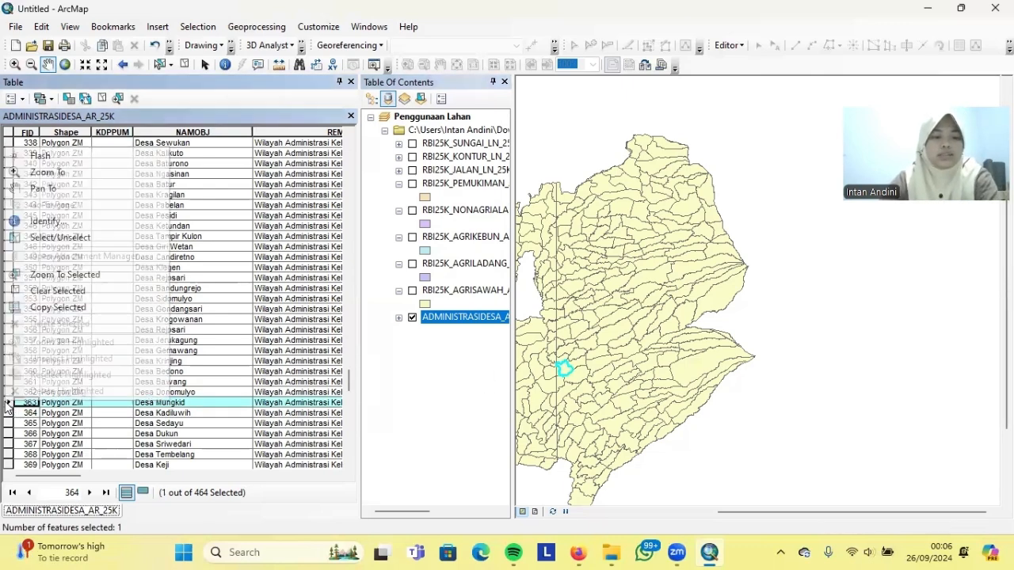
{"action": "left_click", "coordinate": [59, 277]}
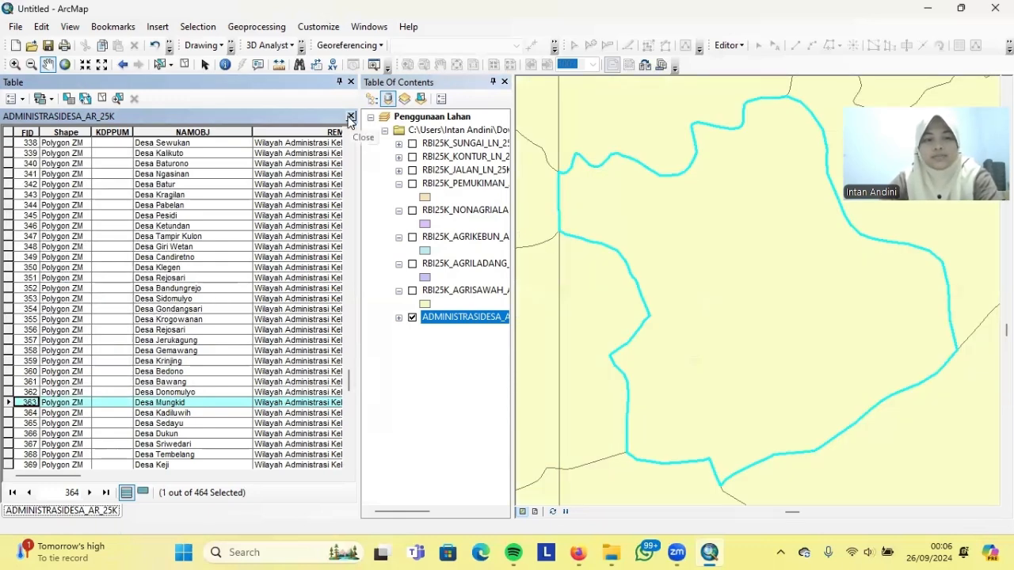
{"action": "mouse_move", "coordinate": [745, 276]}
{"action": "left_mouse_down"}
{"action": "mouse_move", "coordinate": [724, 305]}
{"action": "mouse_move", "coordinate": [738, 278]}
{"action": "mouse_move", "coordinate": [738, 308]}
{"action": "mouse_move", "coordinate": [740, 290]}
{"action": "left_mouse_up"}
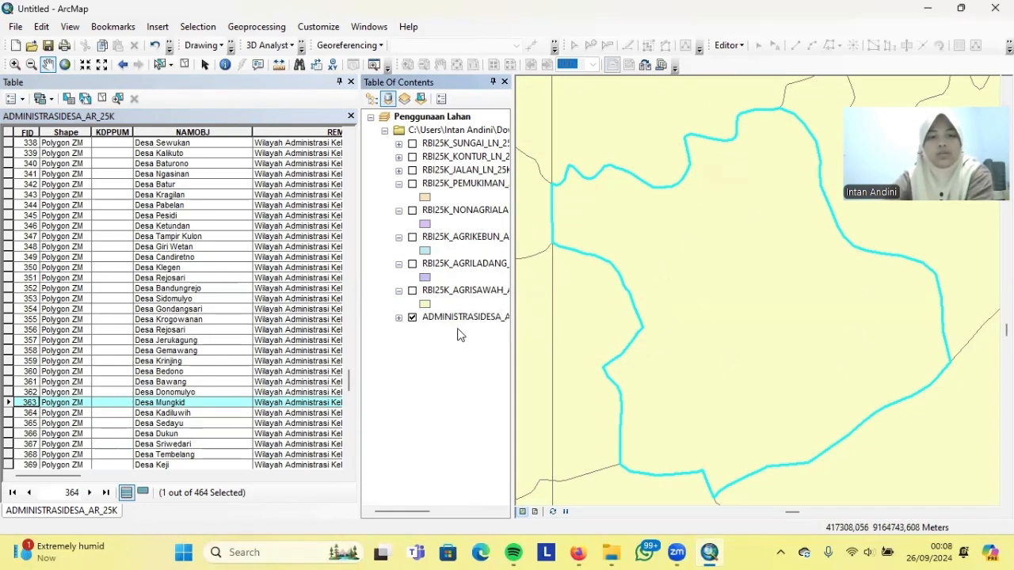
Close the attribute table and start the Export Data of the village boundary layer
{"action": "left_click", "coordinate": [352, 117]}
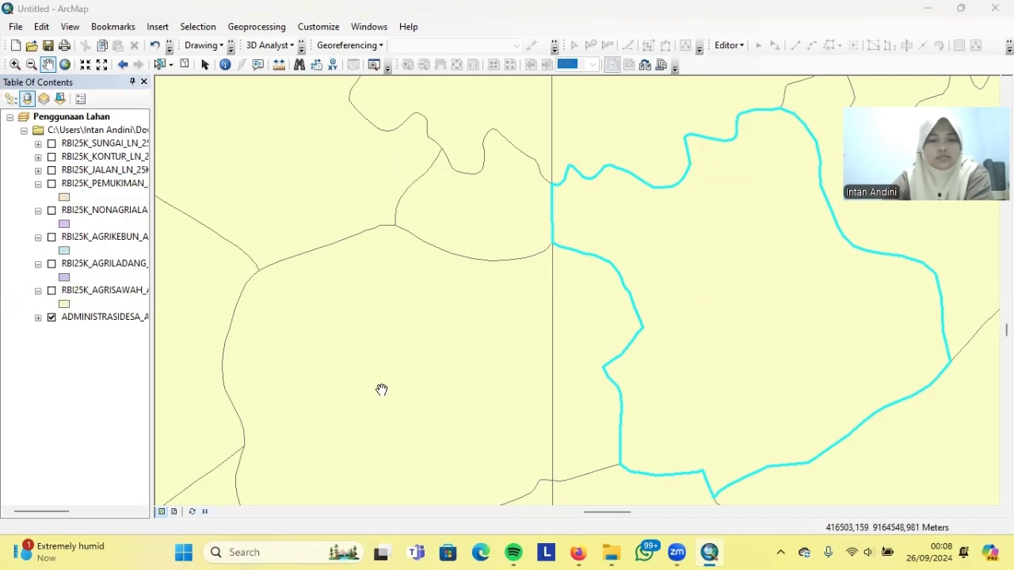
{"action": "right_click", "coordinate": [112, 316]}
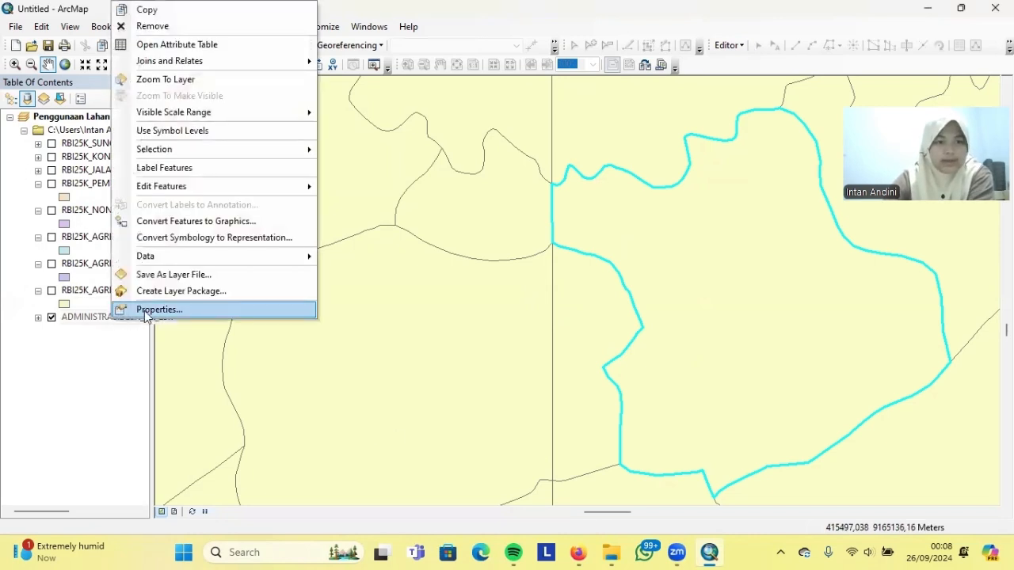
{"action": "mouse_move", "coordinate": [163, 256]}
{"action": "left_click", "coordinate": [368, 274]}
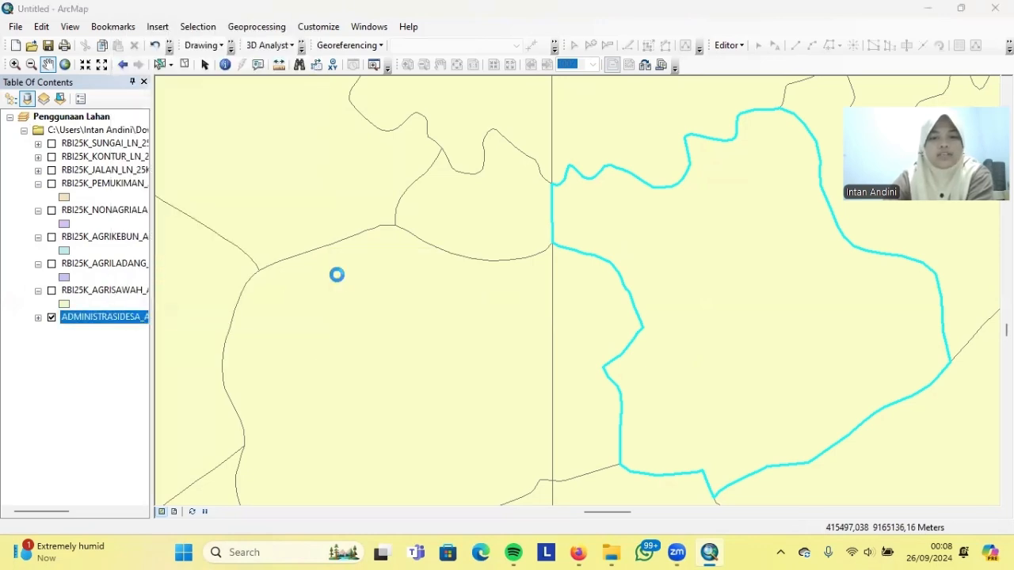
Connect the save location to Downloads\Praktikum SIL\Acara 5 SIL
{"action": "left_click", "coordinate": [632, 301]}
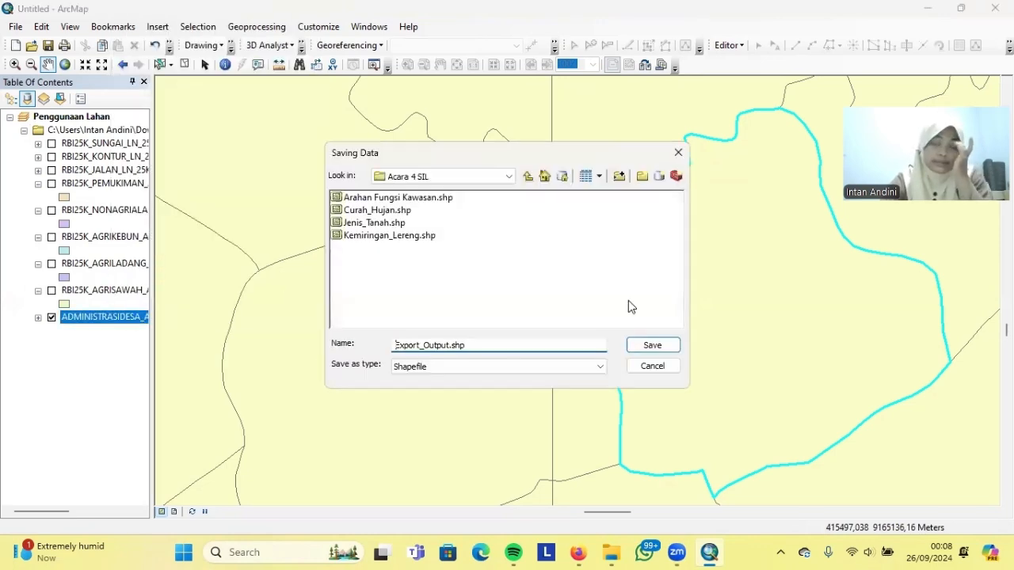
{"action": "left_click", "coordinate": [485, 176]}
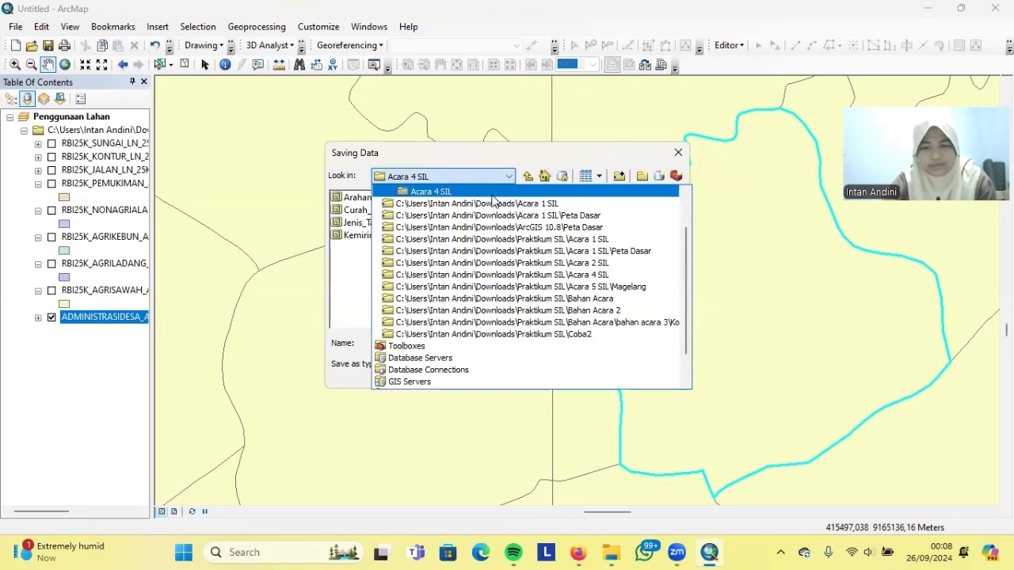
{"action": "left_click", "coordinate": [483, 286]}
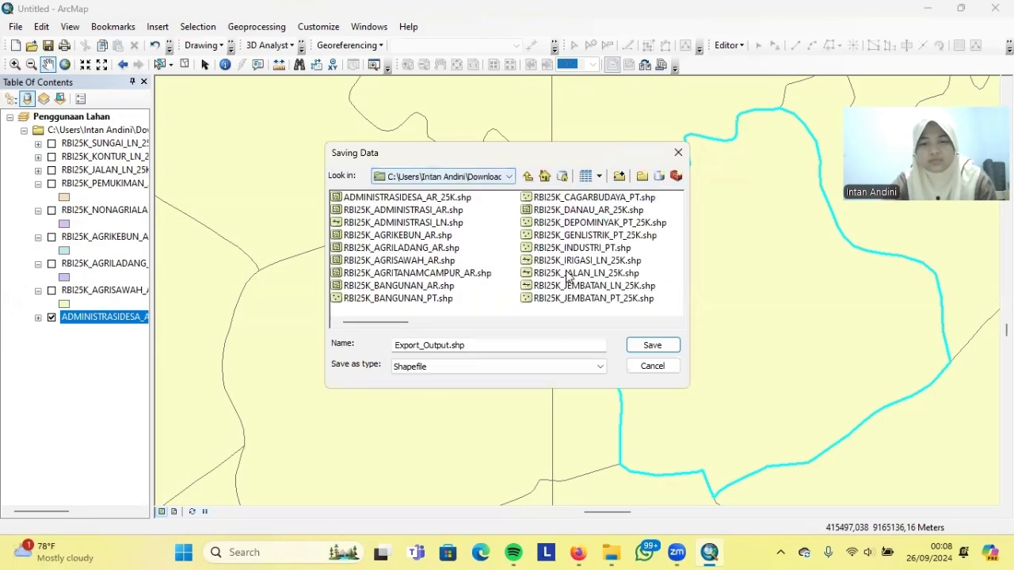
{"action": "left_click", "coordinate": [510, 176]}
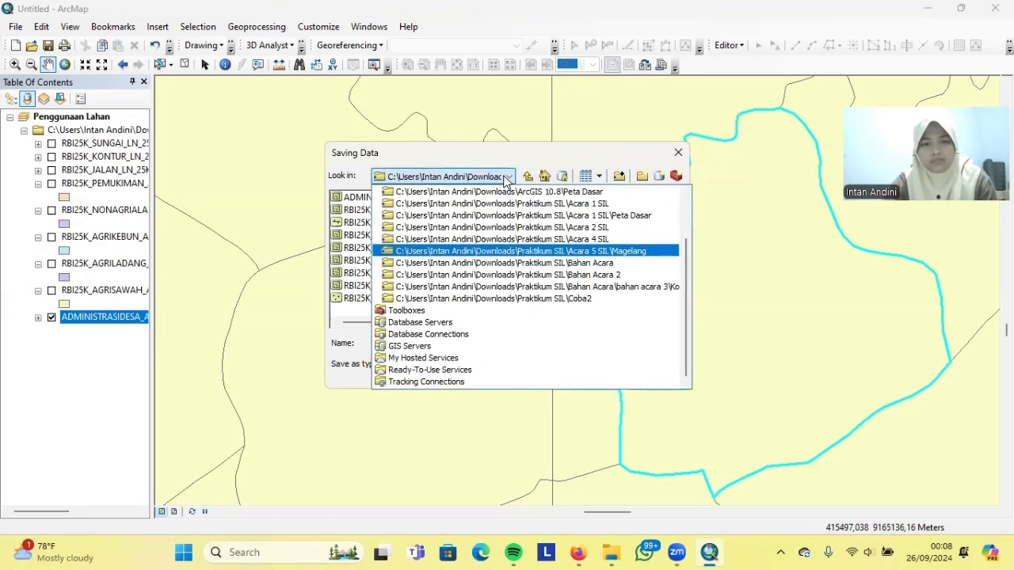
{"action": "left_click", "coordinate": [614, 176]}
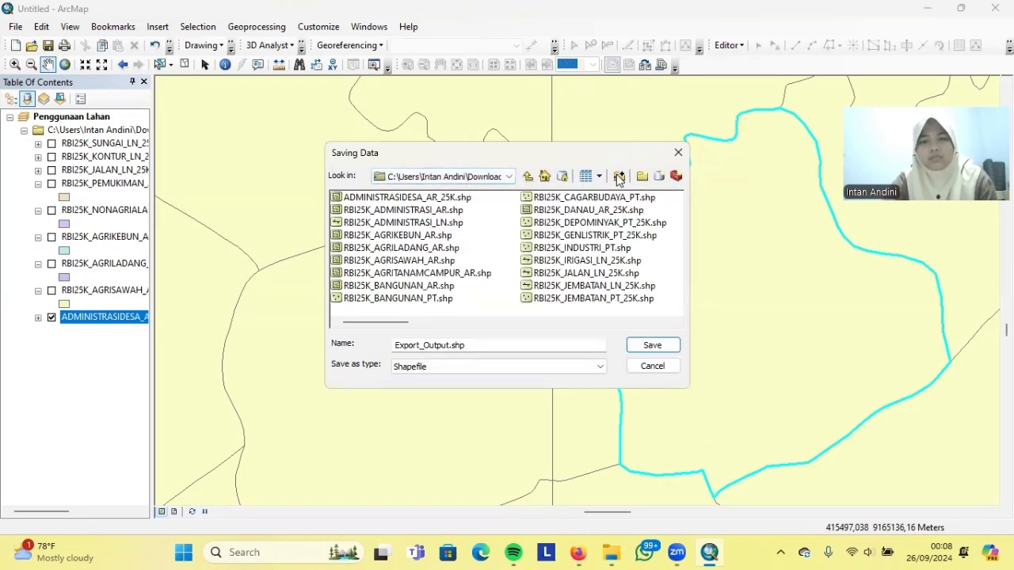
{"action": "left_click", "coordinate": [620, 176]}
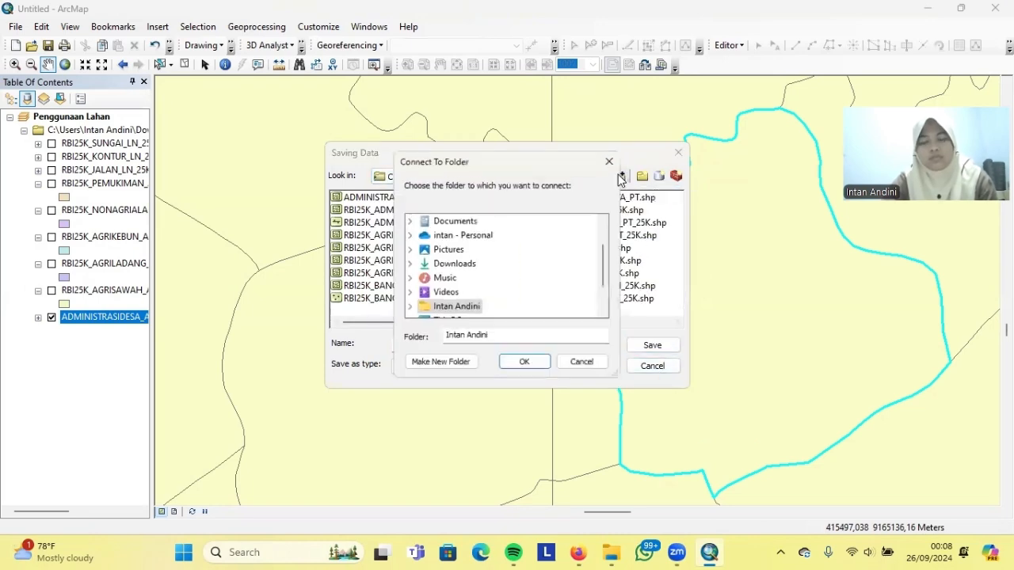
{"action": "double_click", "coordinate": [442, 263]}
{"action": "left_click_drag", "start_coordinate": [609, 253], "coordinate": [607, 262]}
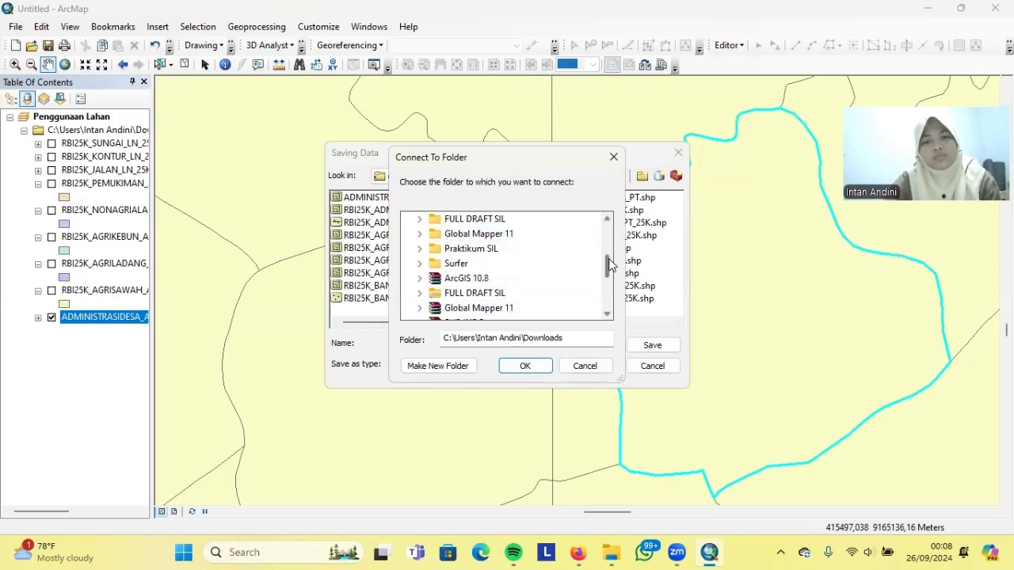
{"action": "double_click", "coordinate": [492, 250]}
{"action": "double_click", "coordinate": [479, 293]}
{"action": "left_click", "coordinate": [523, 365]}
Name the output Desa Mungkid.shp, save it and confirm the export
{"action": "left_click", "coordinate": [451, 345]}
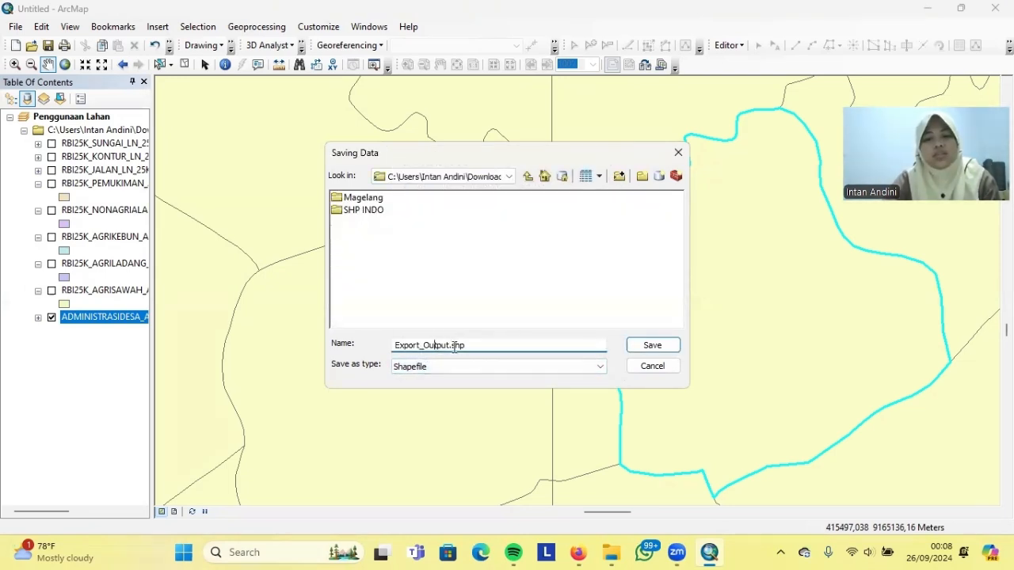
{"action": "left_click_drag", "start_coordinate": [399, 344], "coordinate": [415, 347]}
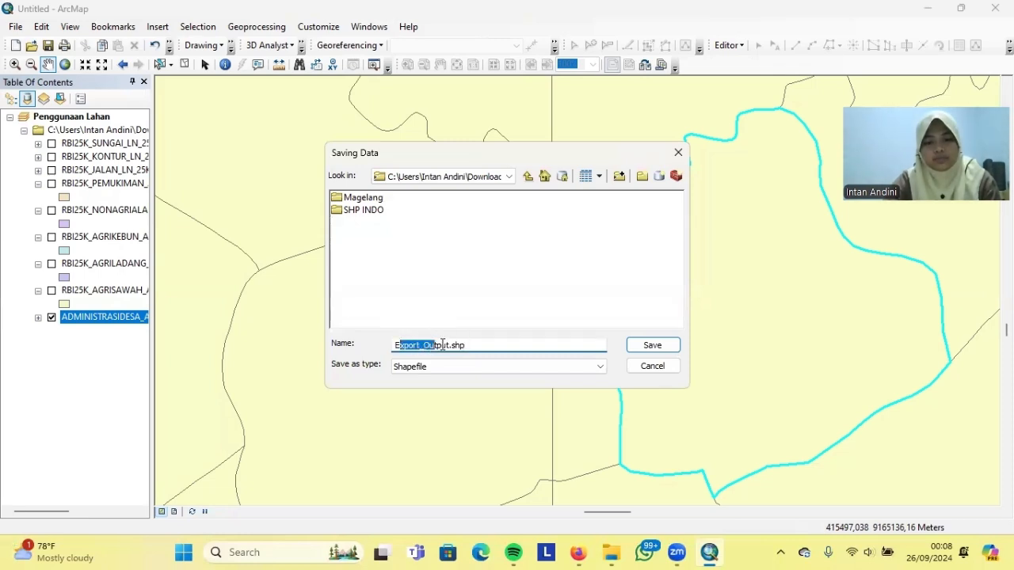
{"action": "key", "text": "BackSpace"}
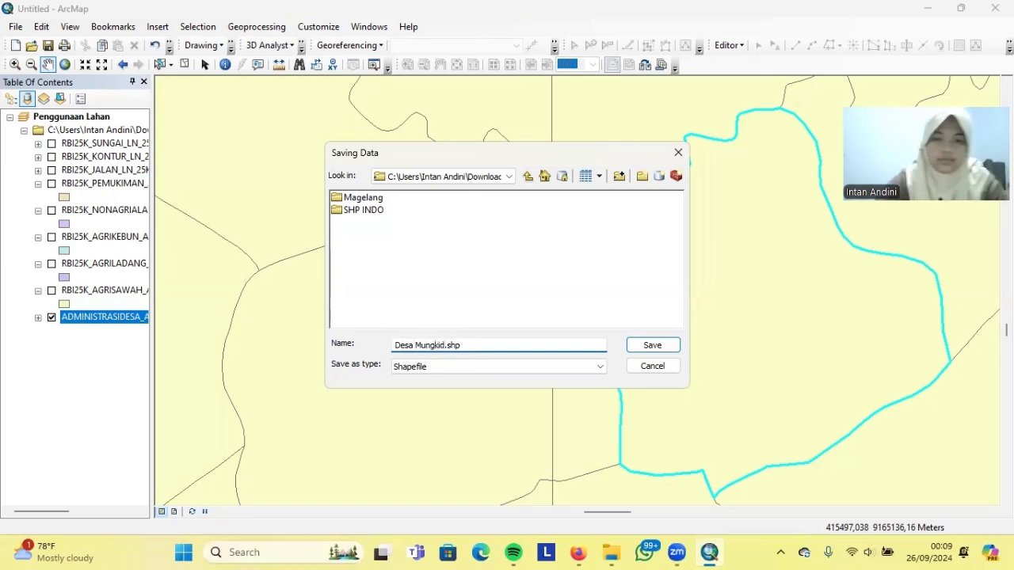
{"action": "left_click", "coordinate": [652, 345]}
{"action": "left_click", "coordinate": [545, 371]}
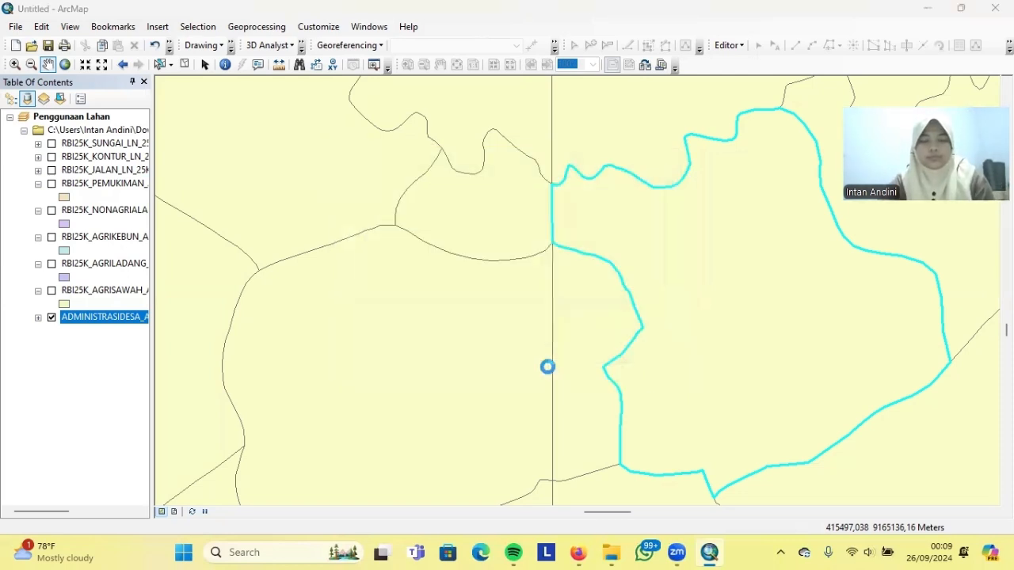
Add the exported Desa_Mungkid boundary to the map and launch the Clip tool
{"action": "left_click", "coordinate": [563, 327]}
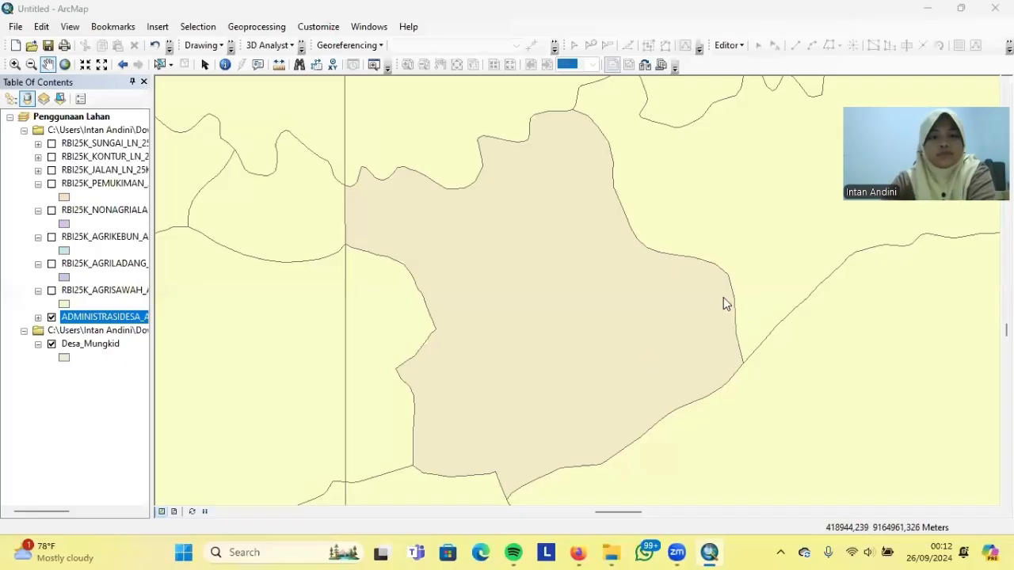
{"action": "left_click", "coordinate": [256, 26]}
{"action": "left_click", "coordinate": [252, 59]}
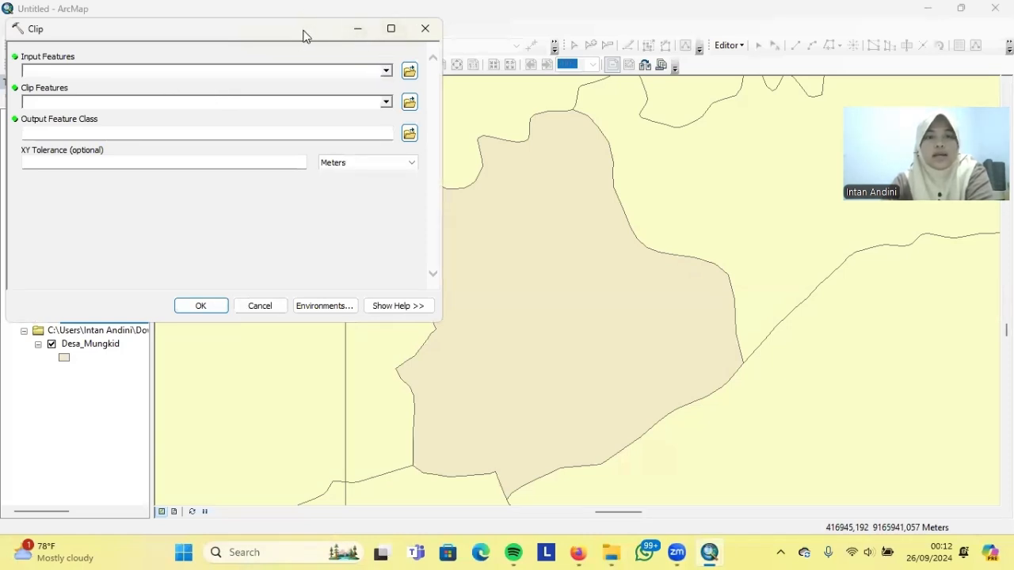
{"action": "left_click_drag", "start_coordinate": [302, 36], "coordinate": [625, 95]}
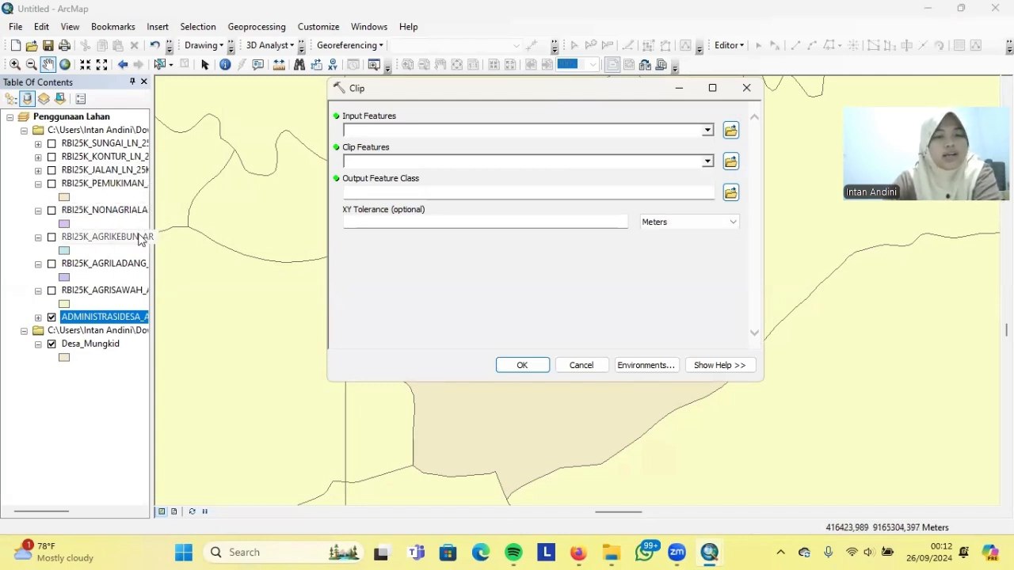
Set RBI25K_PEMUKIMAN_AR as input features and Desa_Mungkid as clip features
{"action": "left_click", "coordinate": [707, 130]}
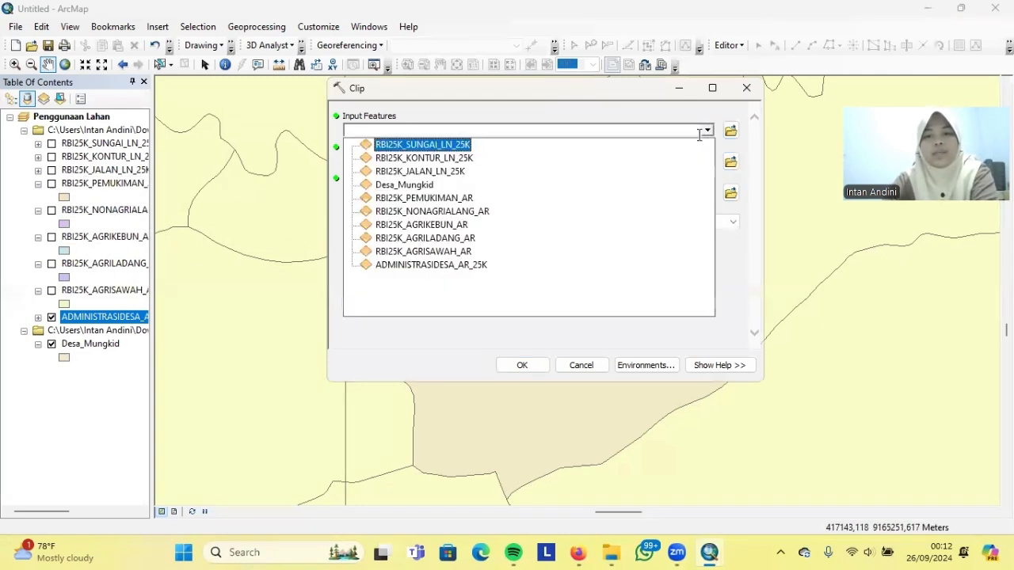
{"action": "left_click", "coordinate": [436, 203]}
{"action": "left_click", "coordinate": [708, 161]}
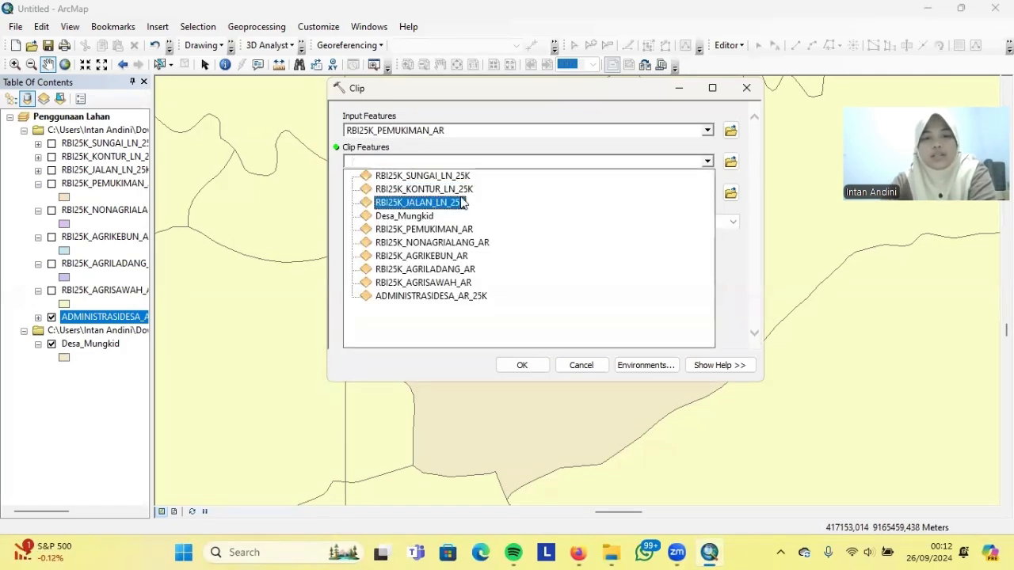
{"action": "left_click", "coordinate": [396, 220]}
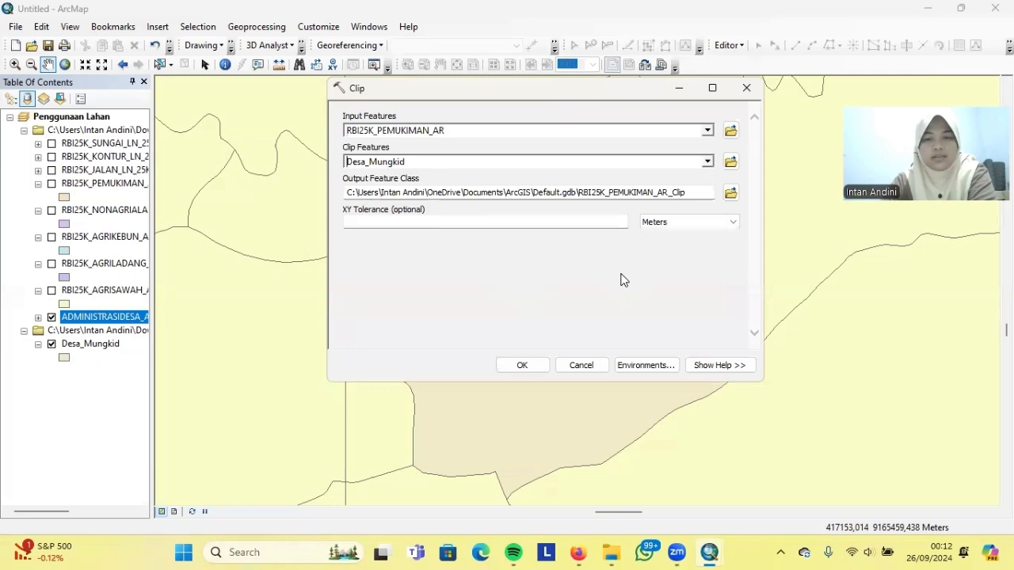
Save the output as Clip Pemukiman in Acara 5 SIL and run the clip
{"action": "left_click", "coordinate": [731, 193]}
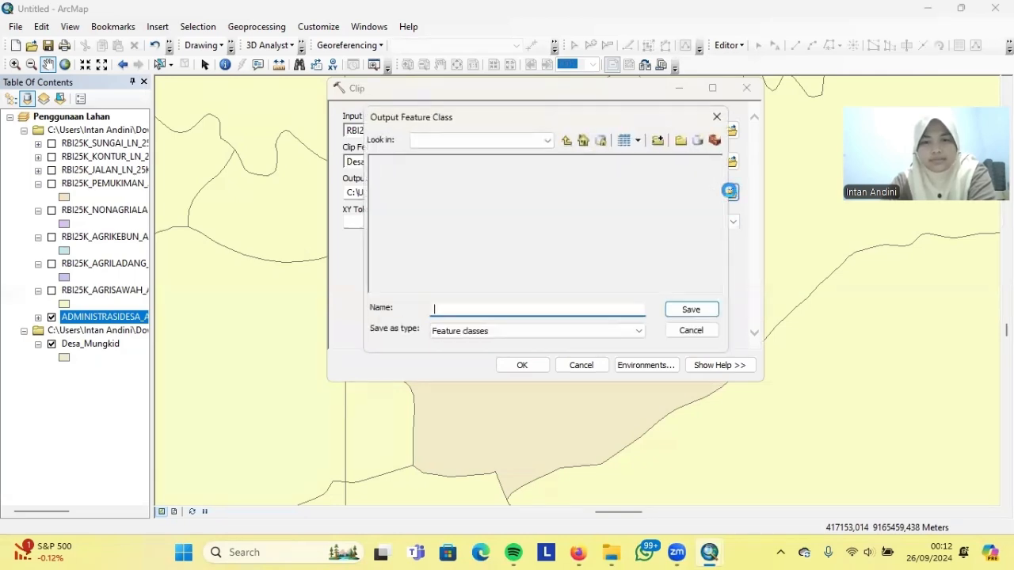
{"action": "left_click", "coordinate": [540, 142]}
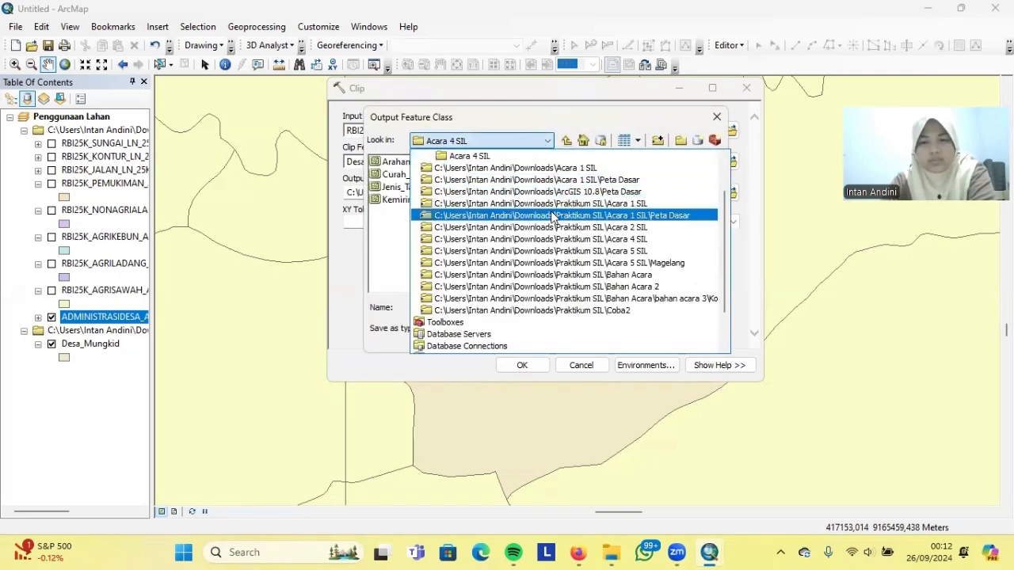
{"action": "left_click", "coordinate": [552, 251]}
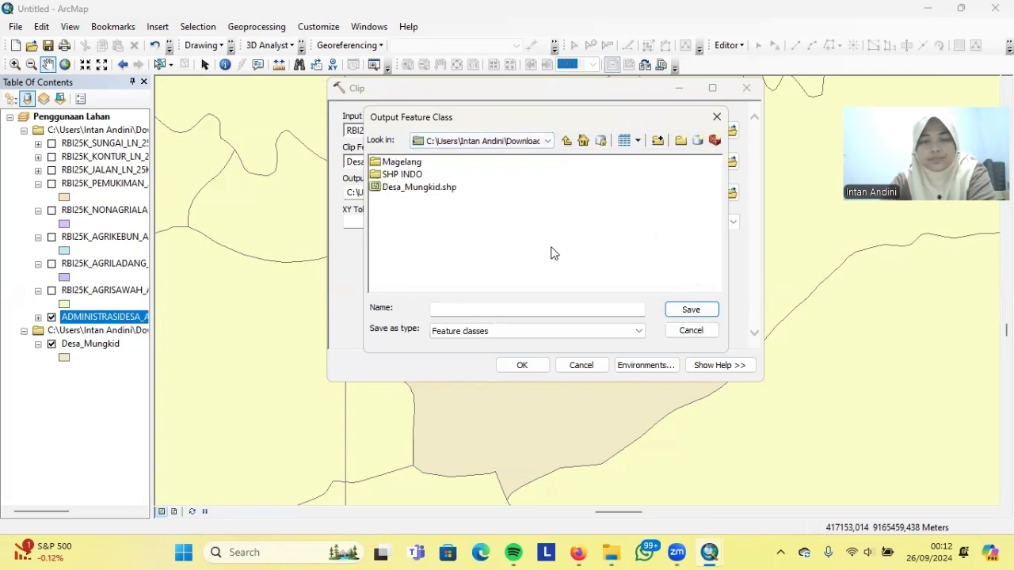
{"action": "left_click", "coordinate": [485, 308]}
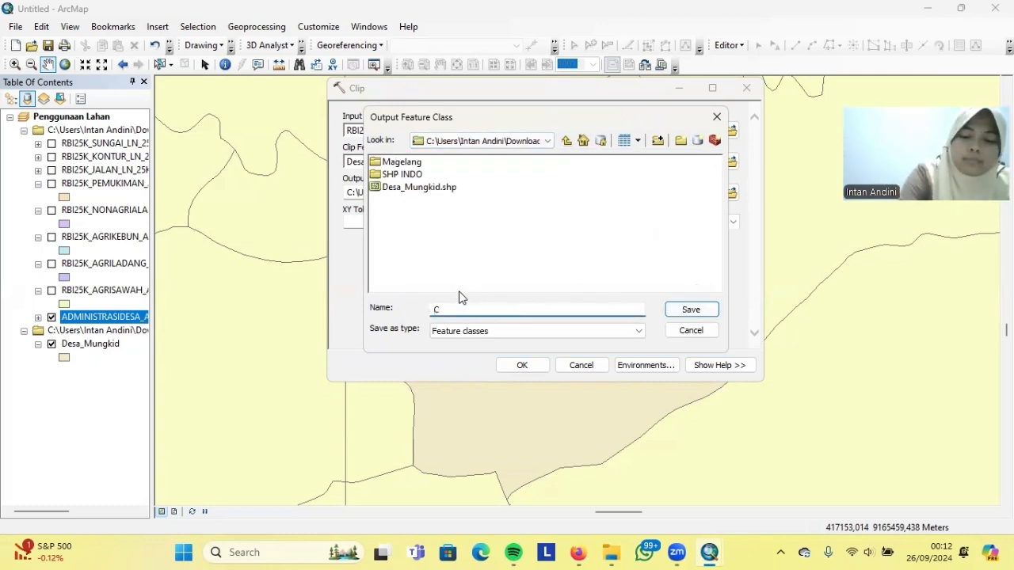
{"action": "type", "text": "Clip Pemukiman"}
{"action": "left_click", "coordinate": [689, 309]}
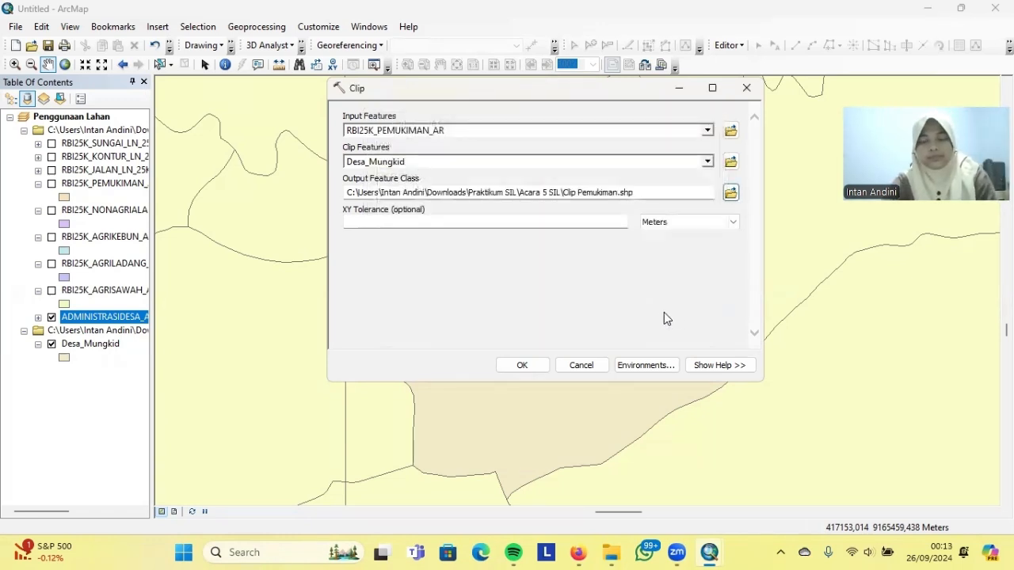
{"action": "left_click", "coordinate": [521, 366]}
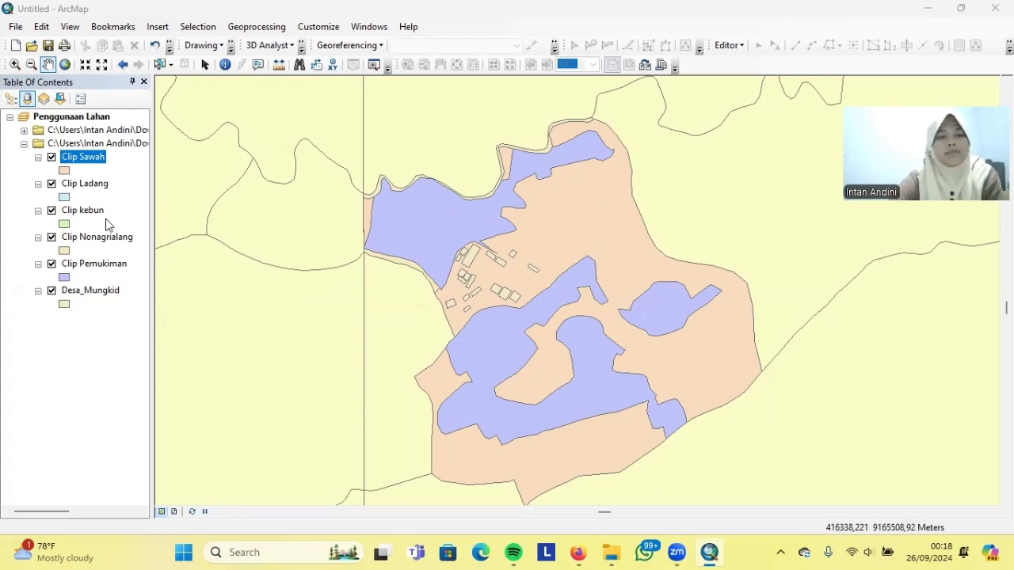
Symbolize Clip Pemukiman by unique values using the orange LT Sosial Budaya symbol
{"action": "right_click", "coordinate": [109, 268]}
{"action": "left_click", "coordinate": [133, 523]}
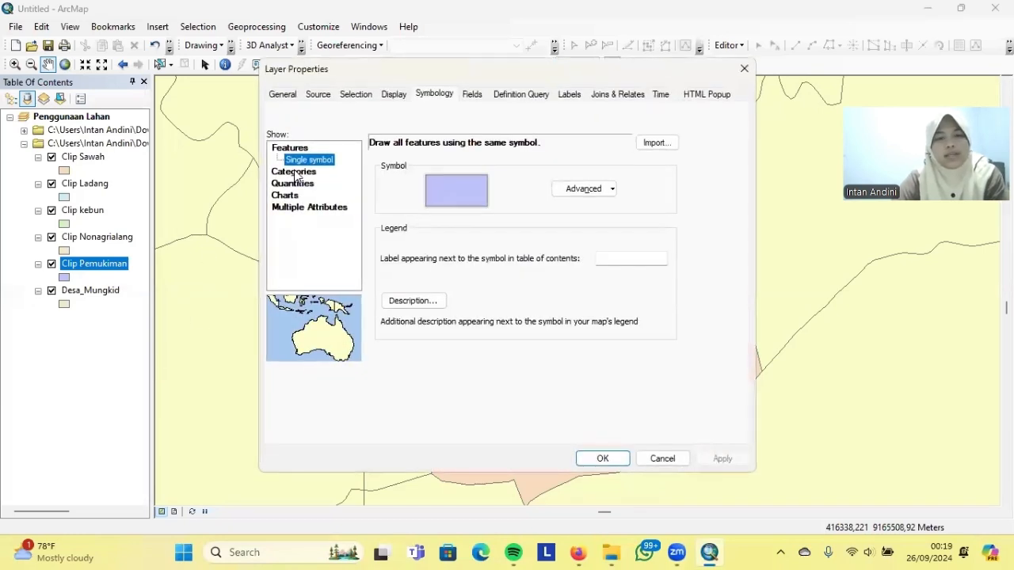
{"action": "left_click", "coordinate": [294, 172]}
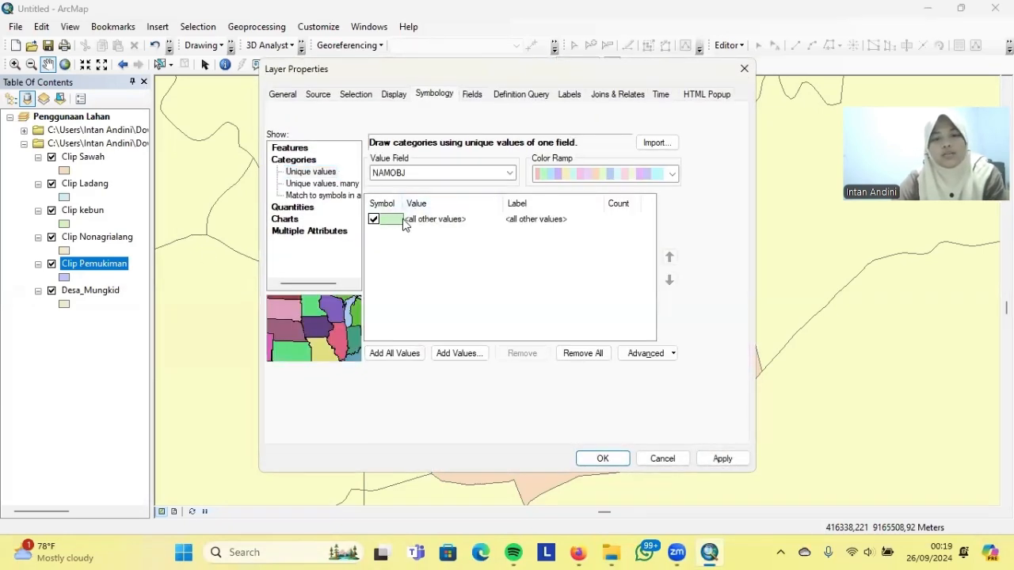
{"action": "double_click", "coordinate": [400, 222]}
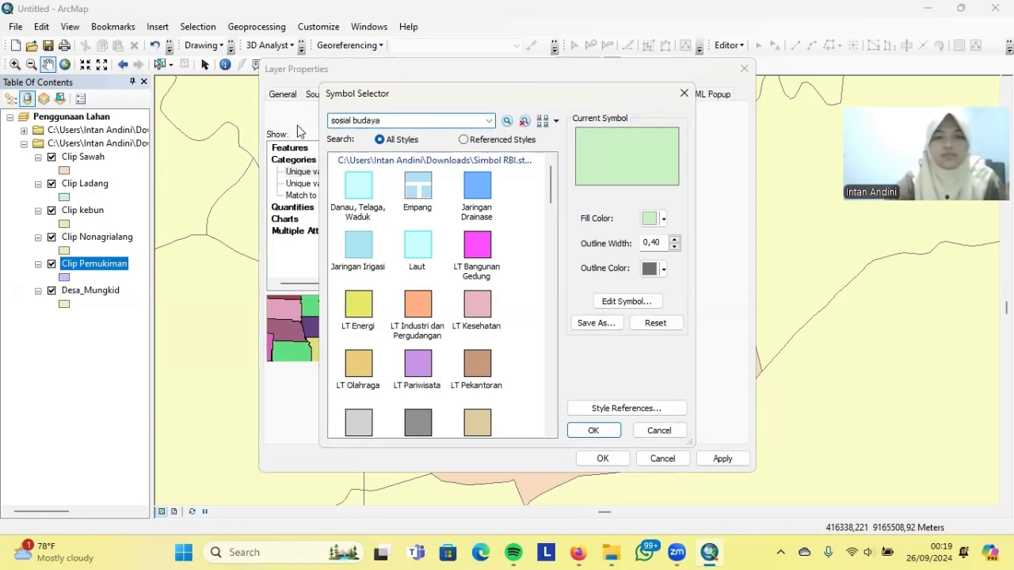
{"action": "left_click", "coordinate": [505, 121]}
{"action": "left_click", "coordinate": [363, 191]}
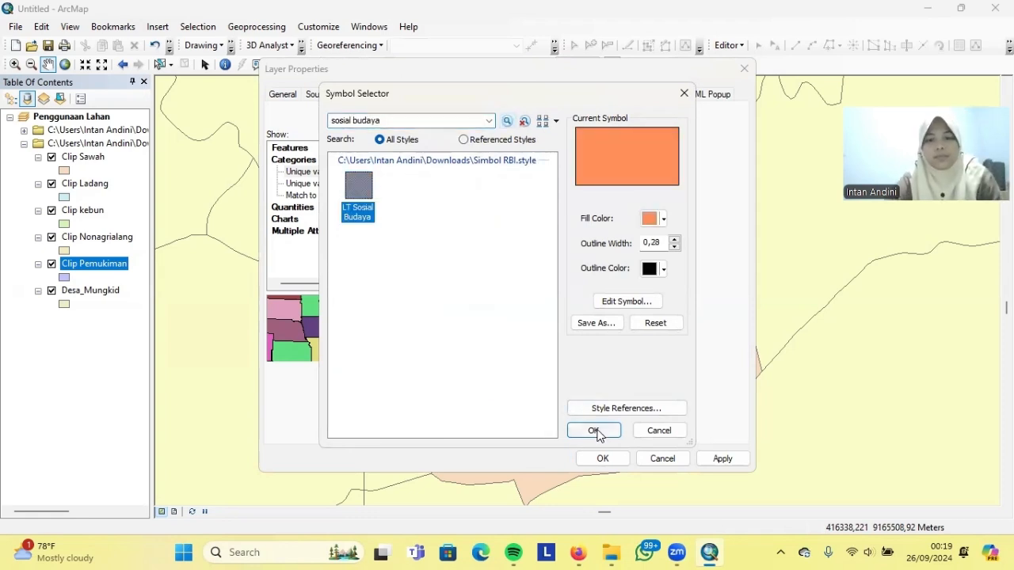
{"action": "left_click", "coordinate": [593, 430]}
{"action": "left_click", "coordinate": [731, 459]}
{"action": "left_click", "coordinate": [604, 459]}
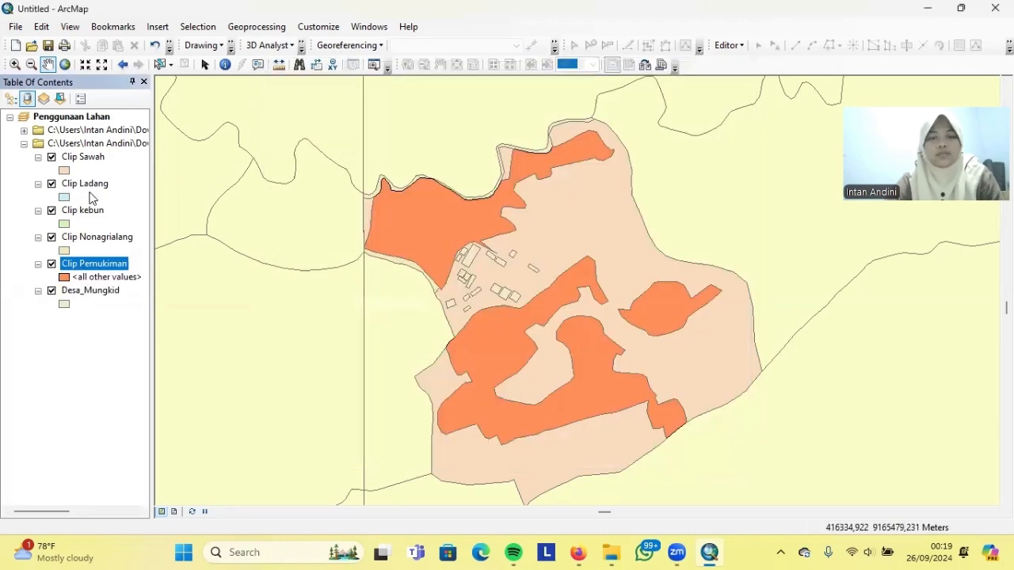
{"action": "right_click", "coordinate": [118, 238]}
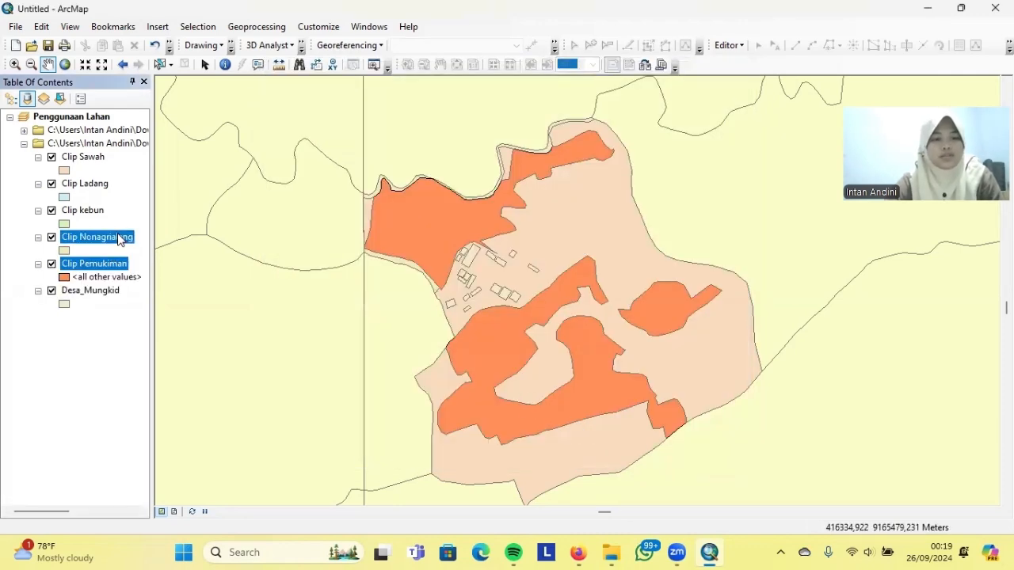
Symbolize Clip Sawah by unique values using the hatched LTT Sawah symbol
{"action": "right_click", "coordinate": [86, 159]}
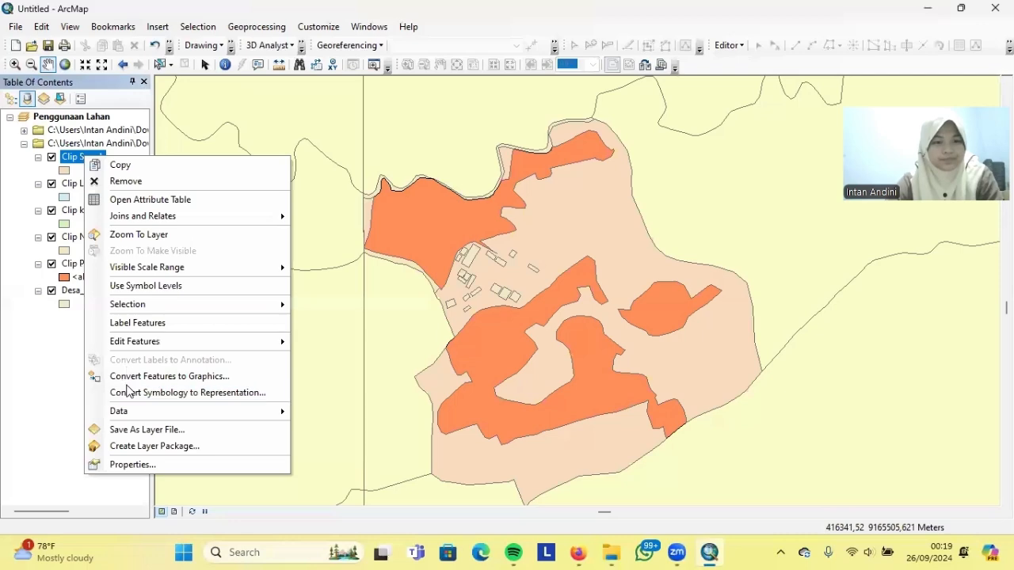
{"action": "left_click", "coordinate": [139, 467]}
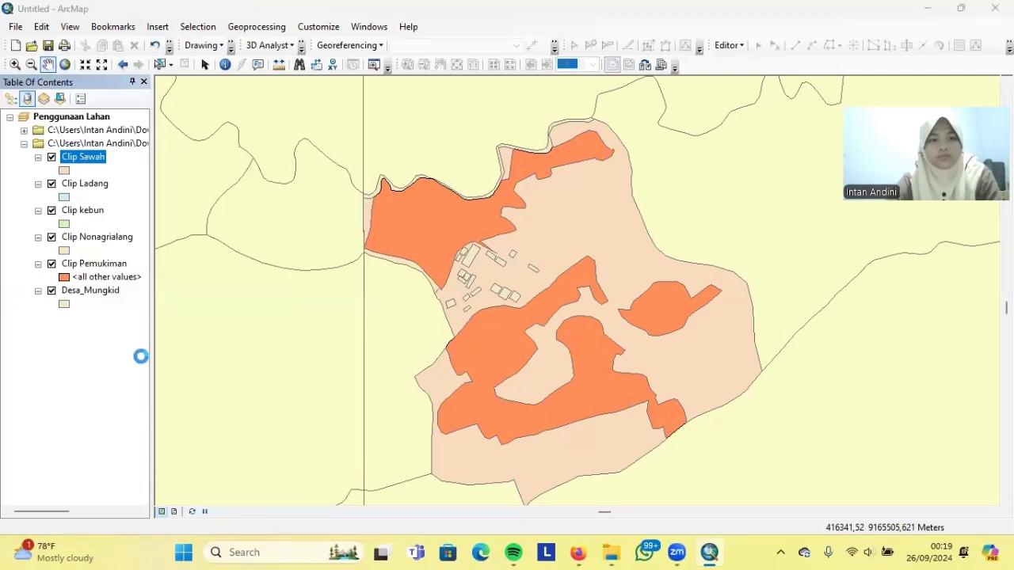
{"action": "left_click", "coordinate": [295, 174]}
{"action": "double_click", "coordinate": [384, 225]}
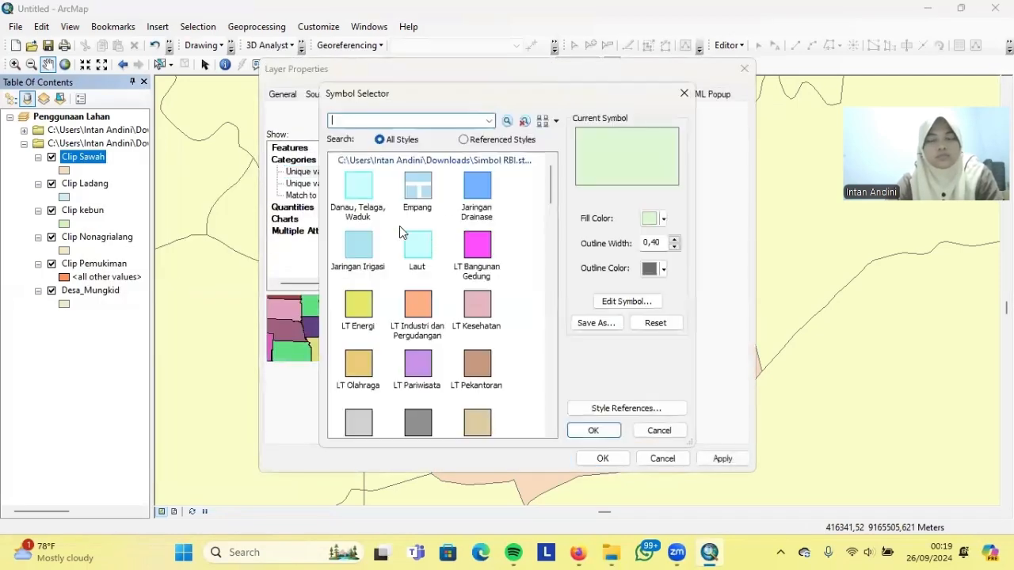
{"action": "left_click", "coordinate": [507, 122]}
{"action": "left_click", "coordinate": [357, 192]}
{"action": "left_click", "coordinate": [595, 430]}
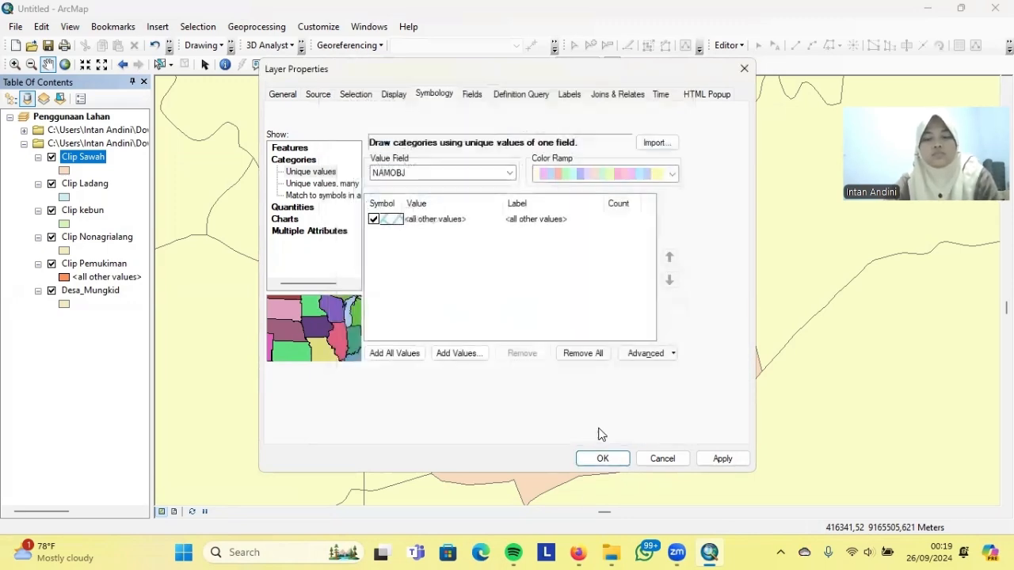
{"action": "left_click", "coordinate": [713, 458]}
{"action": "left_click", "coordinate": [601, 458]}
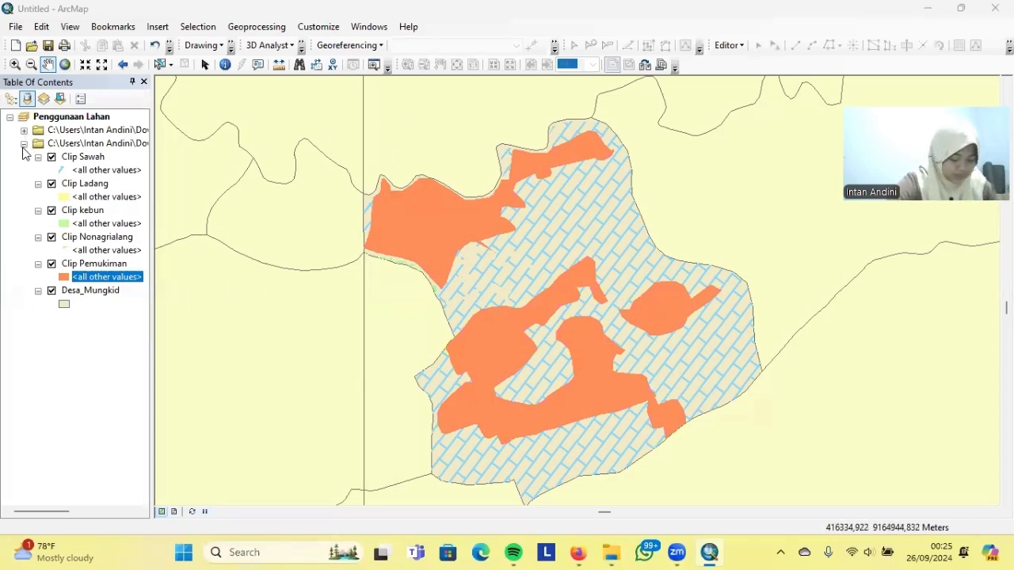
Open Desa_Mungkid's layer properties and set Categories > Unique values symbology
{"action": "right_click", "coordinate": [111, 292]}
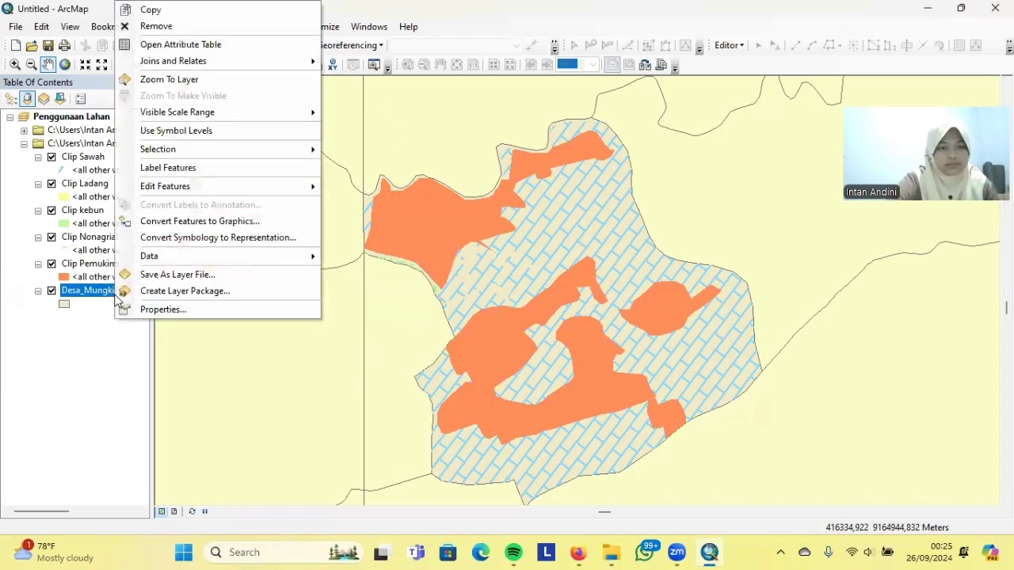
{"action": "left_click", "coordinate": [158, 308]}
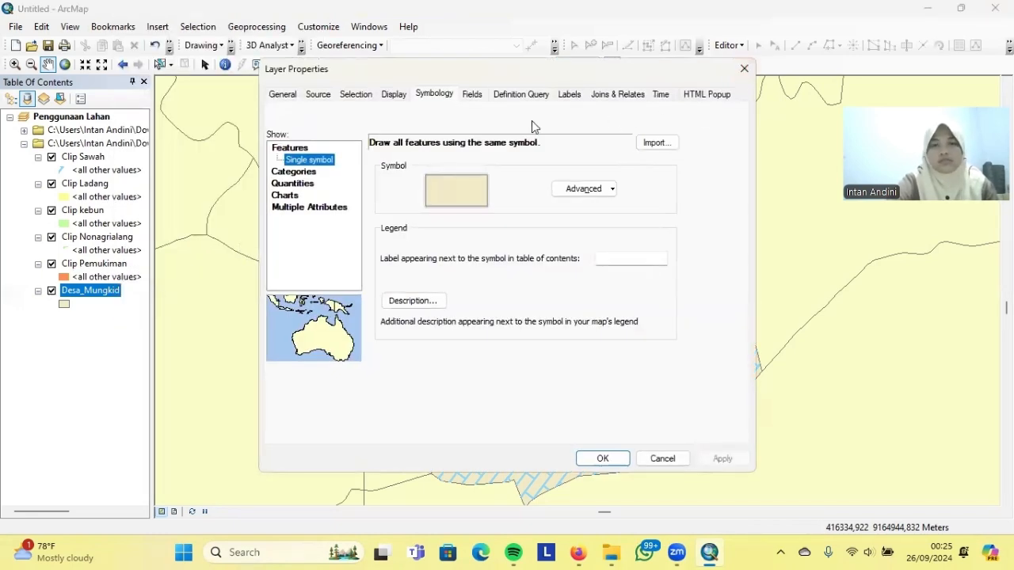
{"action": "left_click", "coordinate": [572, 95]}
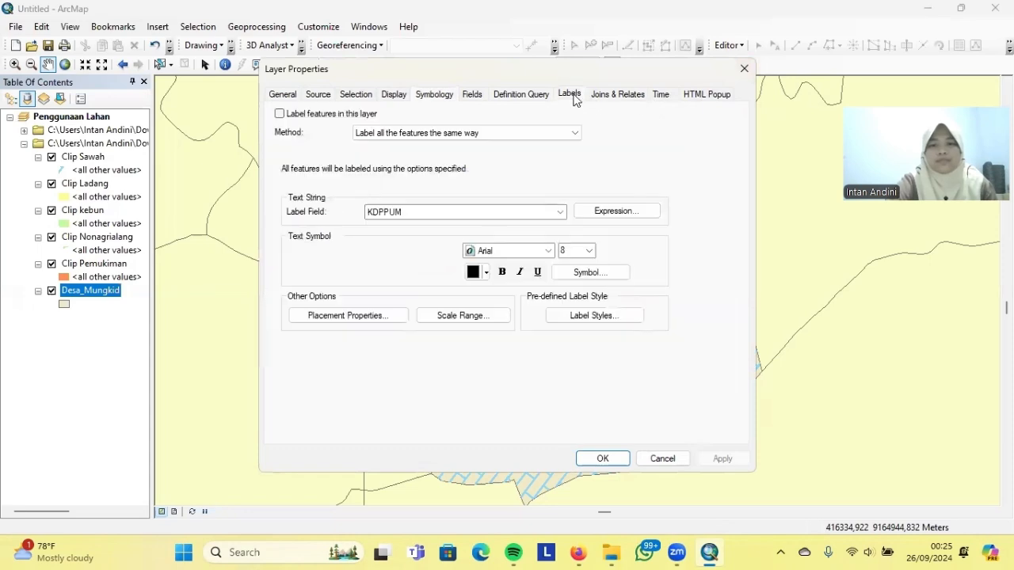
{"action": "left_click", "coordinate": [744, 68]}
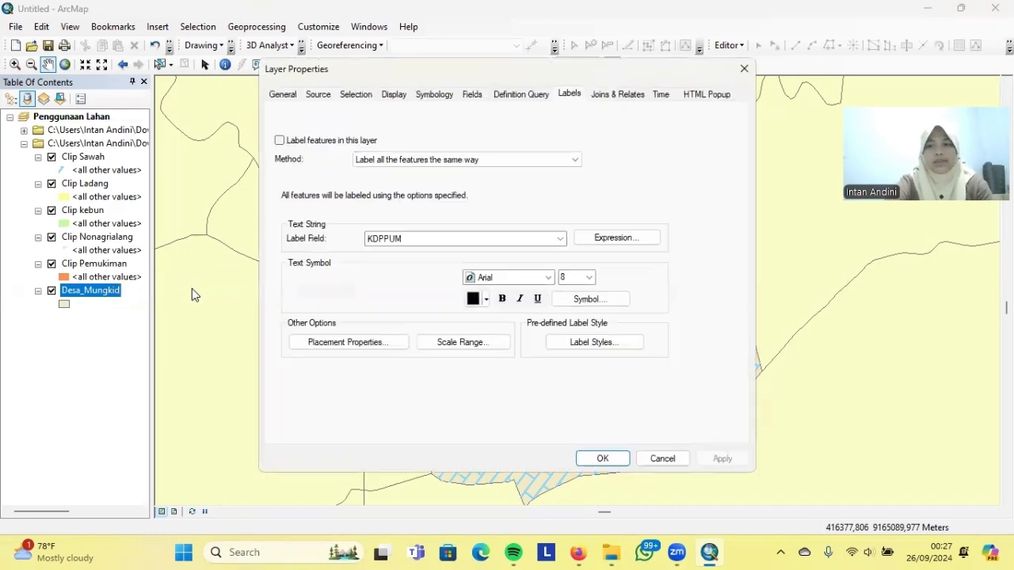
{"action": "left_click", "coordinate": [428, 95]}
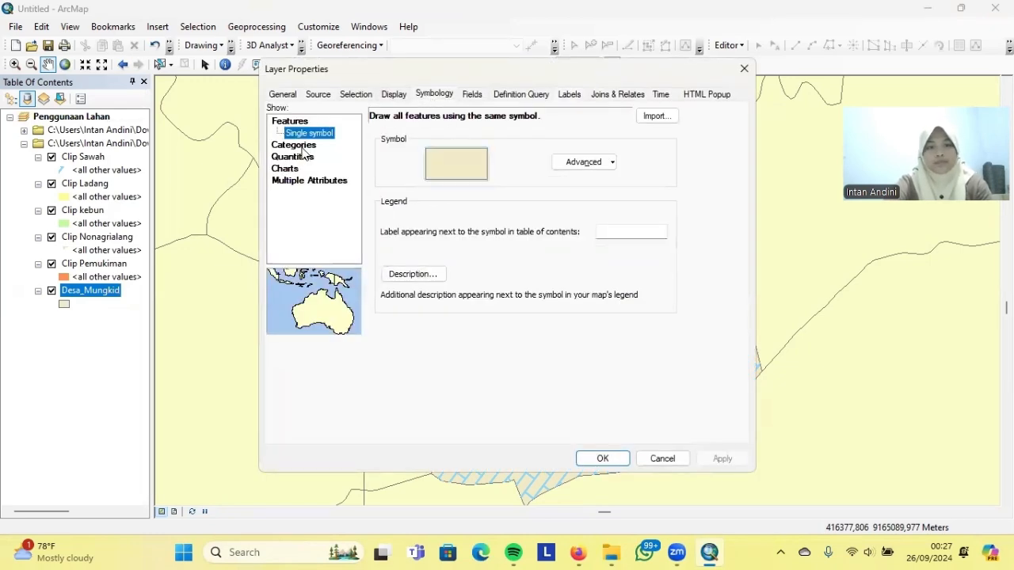
{"action": "left_click", "coordinate": [297, 146]}
{"action": "double_click", "coordinate": [418, 198]}
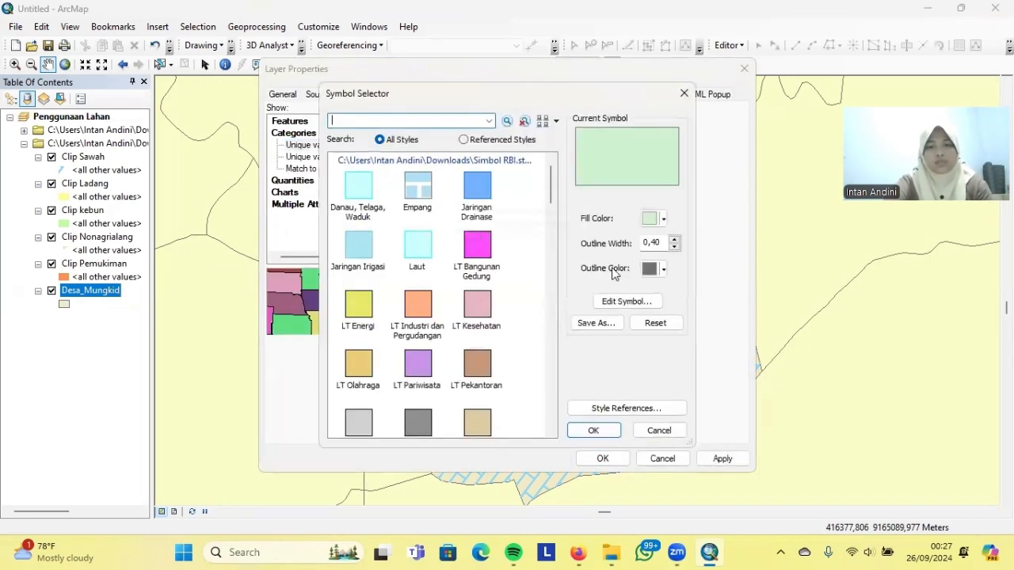
Set the fill outline to Batas Kel/Desa with its yellow line layer at No Color
{"action": "left_click", "coordinate": [623, 302]}
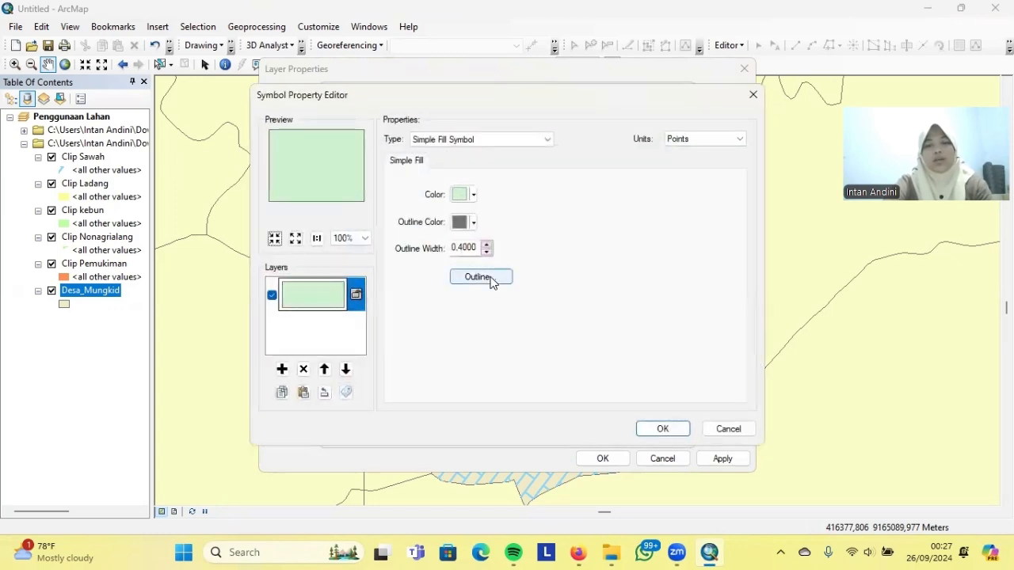
{"action": "left_click", "coordinate": [489, 279]}
{"action": "left_click", "coordinate": [417, 244]}
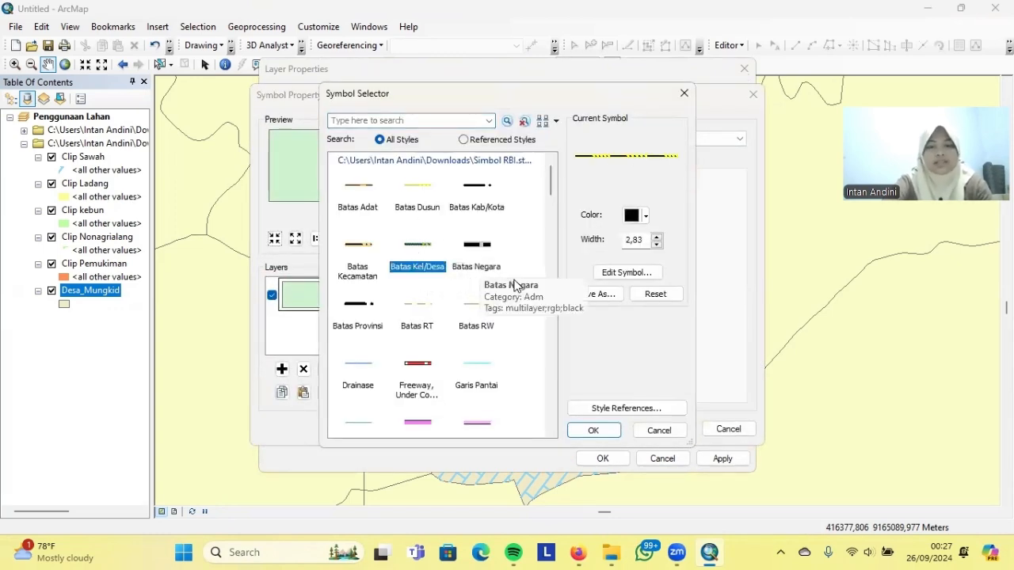
{"action": "left_click", "coordinate": [630, 273]}
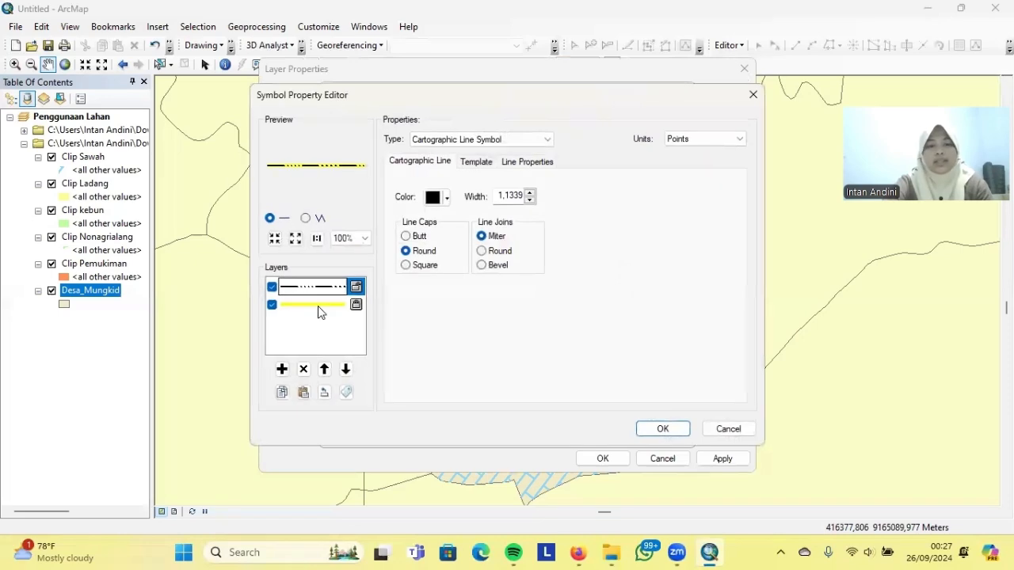
{"action": "left_click", "coordinate": [441, 197]}
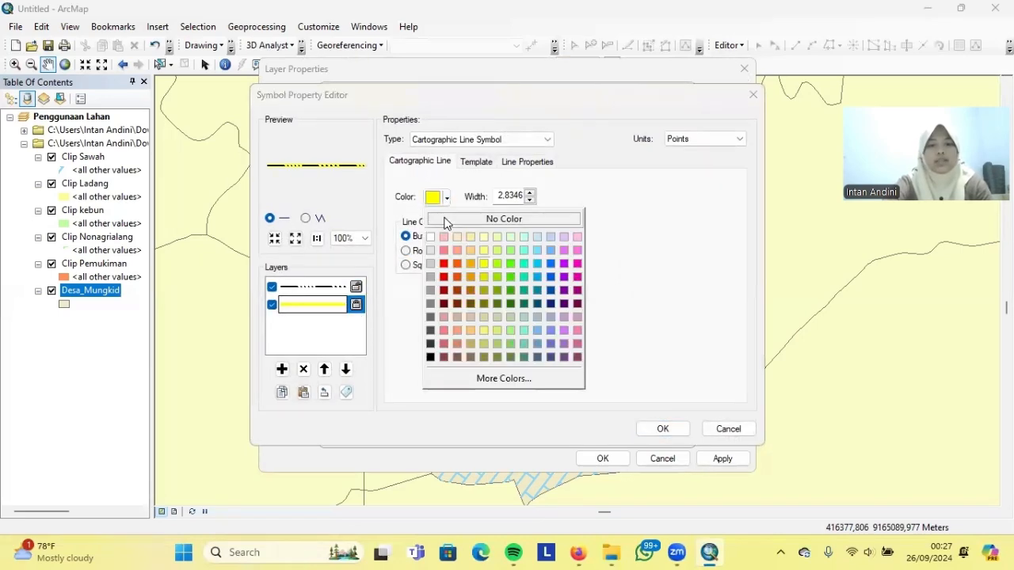
{"action": "left_click", "coordinate": [438, 220]}
{"action": "left_click", "coordinate": [658, 428]}
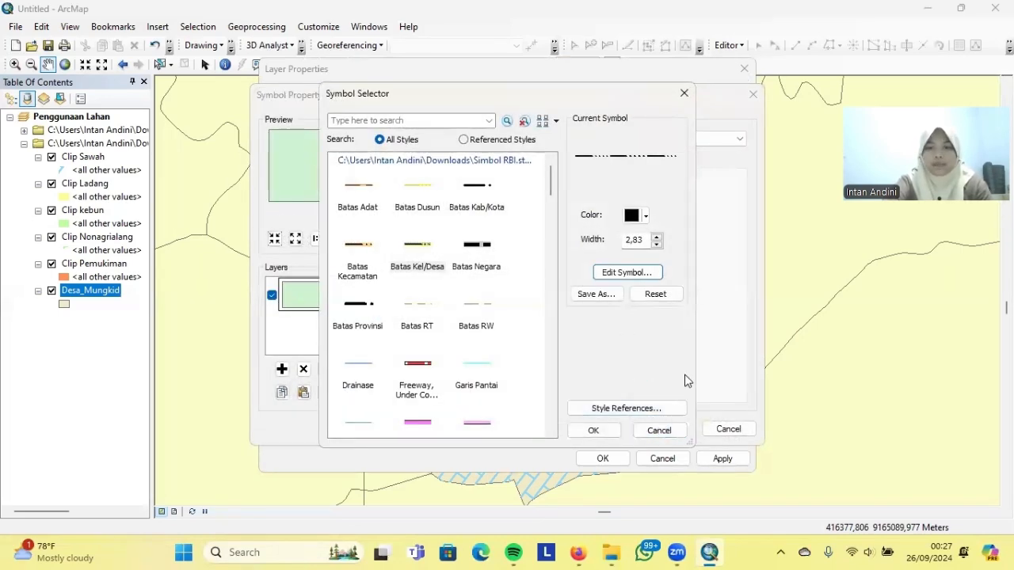
{"action": "left_click", "coordinate": [595, 429]}
Make the fill white and apply the new Desa_Mungkid symbology
{"action": "left_click", "coordinate": [475, 193]}
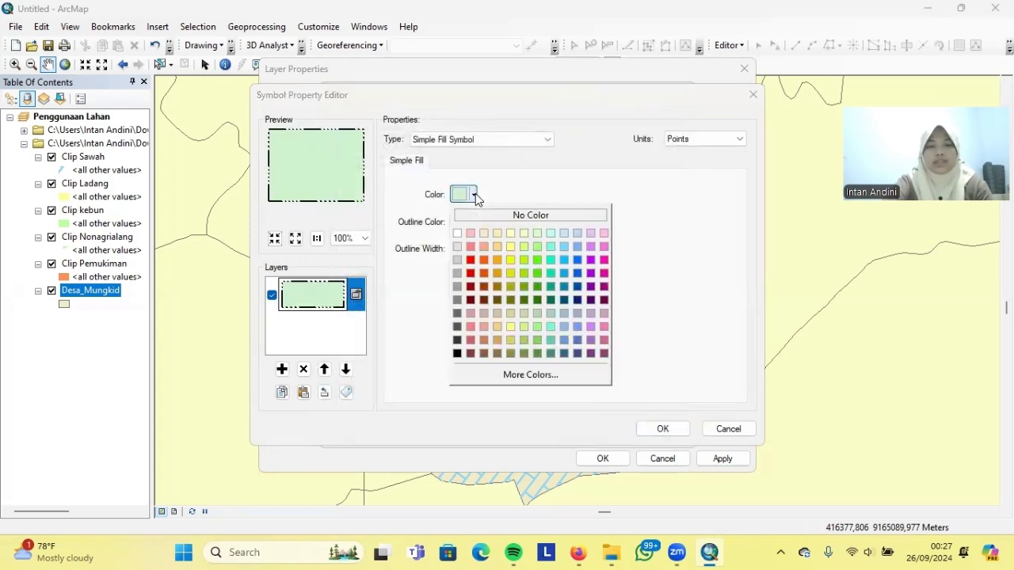
{"action": "left_click", "coordinate": [458, 234]}
{"action": "left_click", "coordinate": [663, 428]}
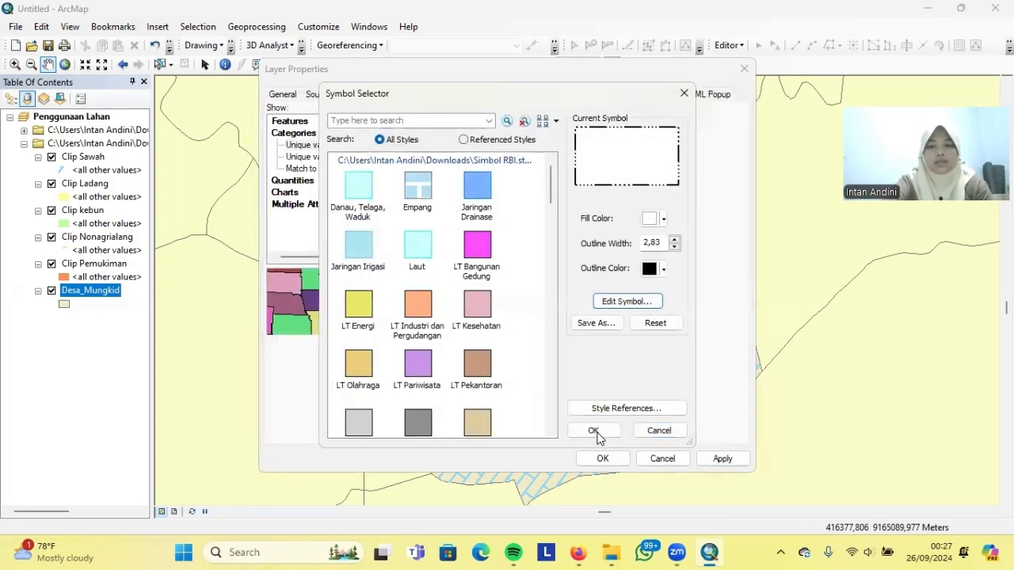
{"action": "left_click", "coordinate": [600, 432]}
{"action": "left_click", "coordinate": [721, 459]}
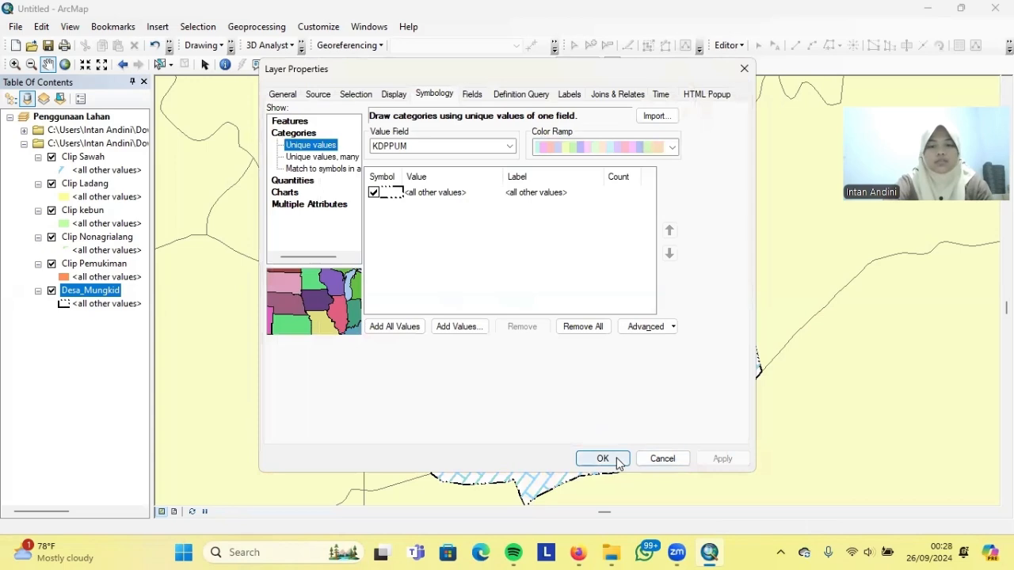
{"action": "left_click", "coordinate": [600, 459]}
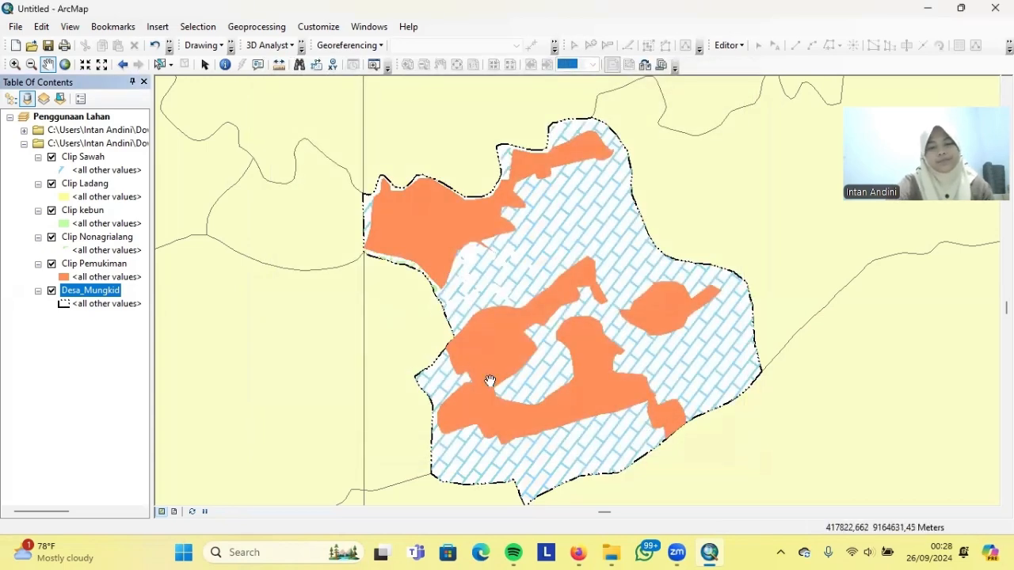
Expand the RBI25K group and set ADMINISTRASIDESA_AR_25K to unique-value category symbology
{"action": "left_click", "coordinate": [23, 144]}
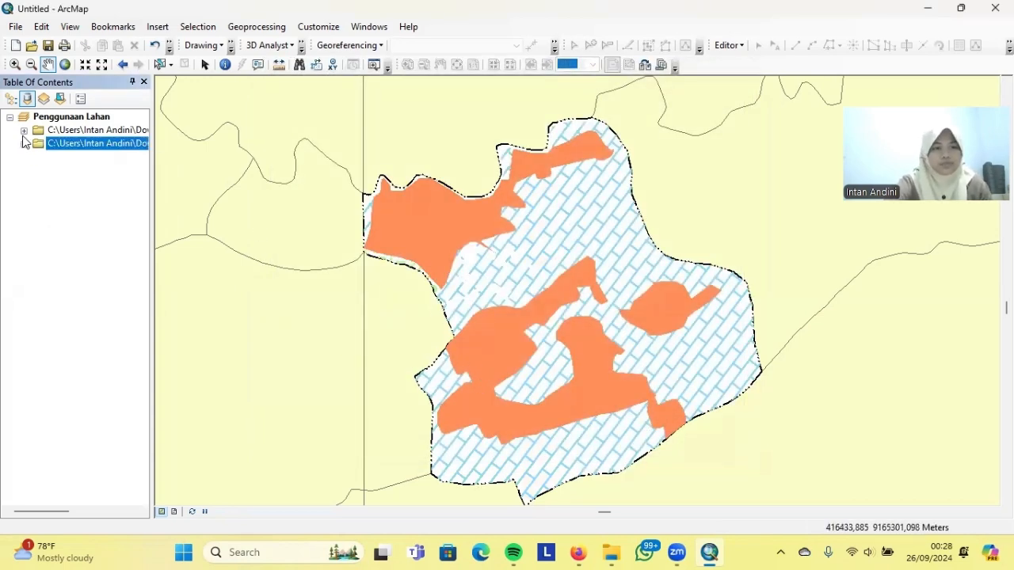
{"action": "left_click", "coordinate": [24, 130]}
{"action": "right_click", "coordinate": [114, 317]}
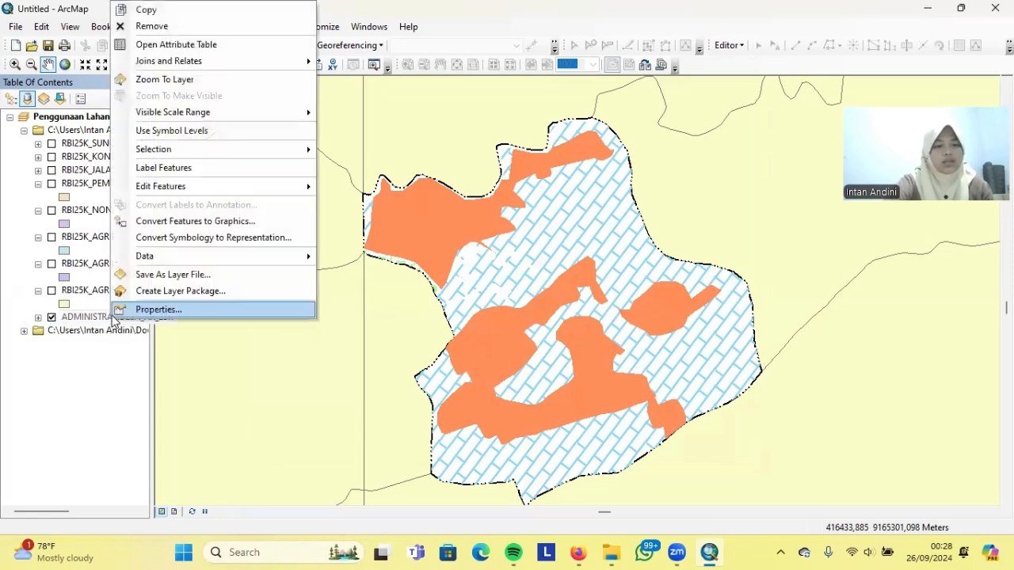
{"action": "left_click", "coordinate": [163, 310]}
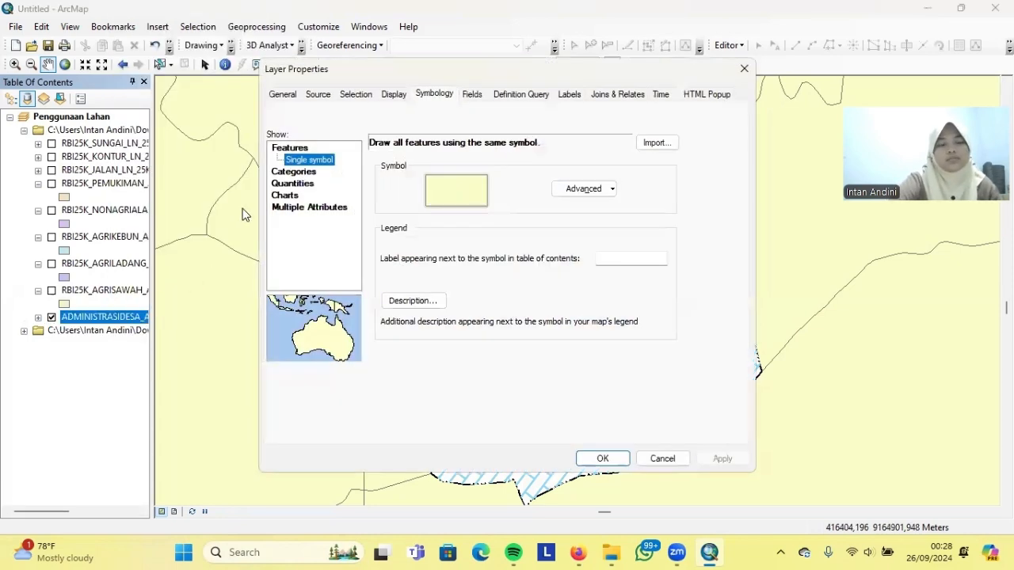
{"action": "left_click", "coordinate": [304, 172]}
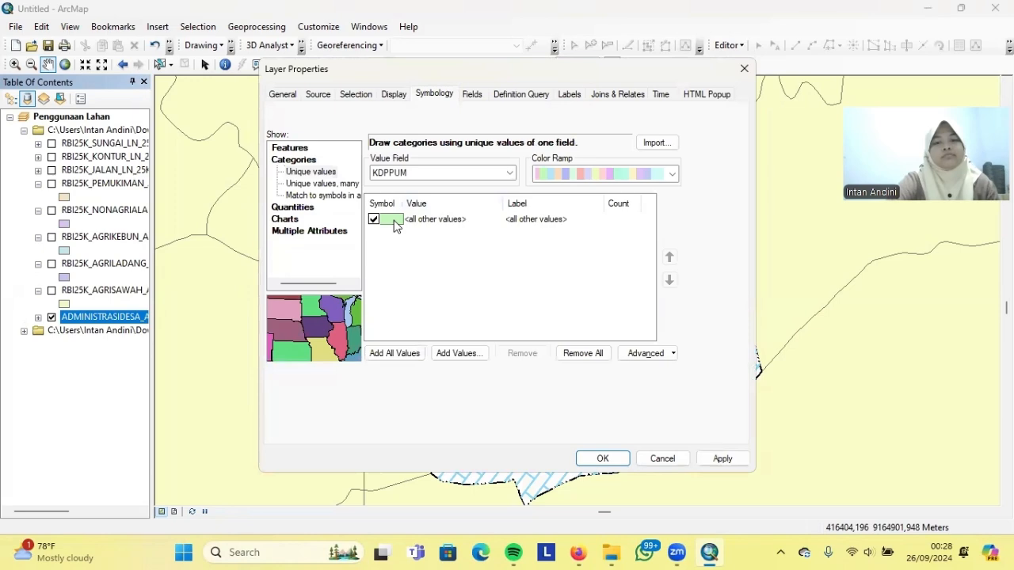
{"action": "double_click", "coordinate": [394, 222]}
Set the outline to Batas Kel/Desa with the yellow line layer at No Color
{"action": "left_click", "coordinate": [638, 302]}
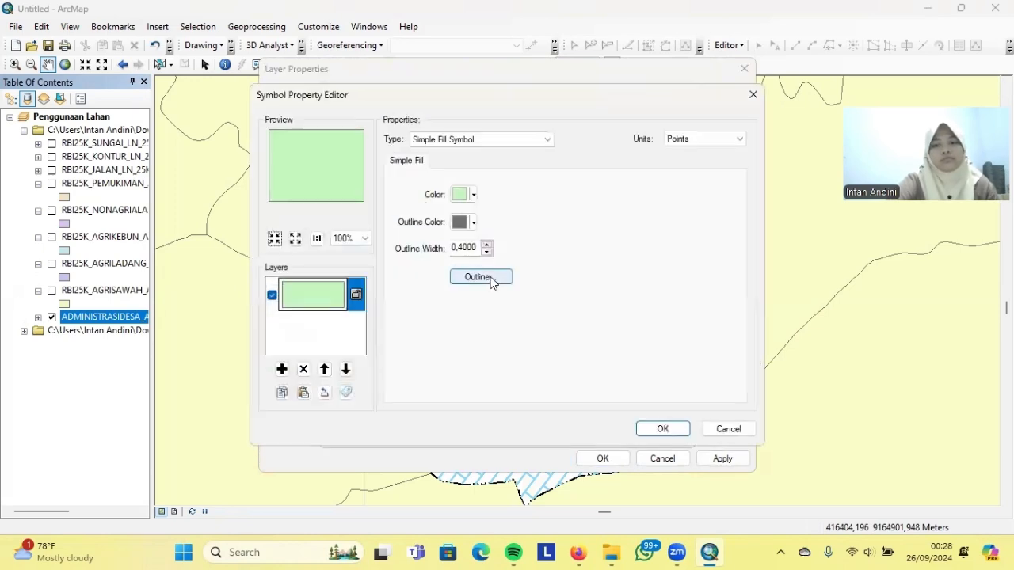
{"action": "left_click", "coordinate": [486, 277]}
{"action": "left_click", "coordinate": [416, 261]}
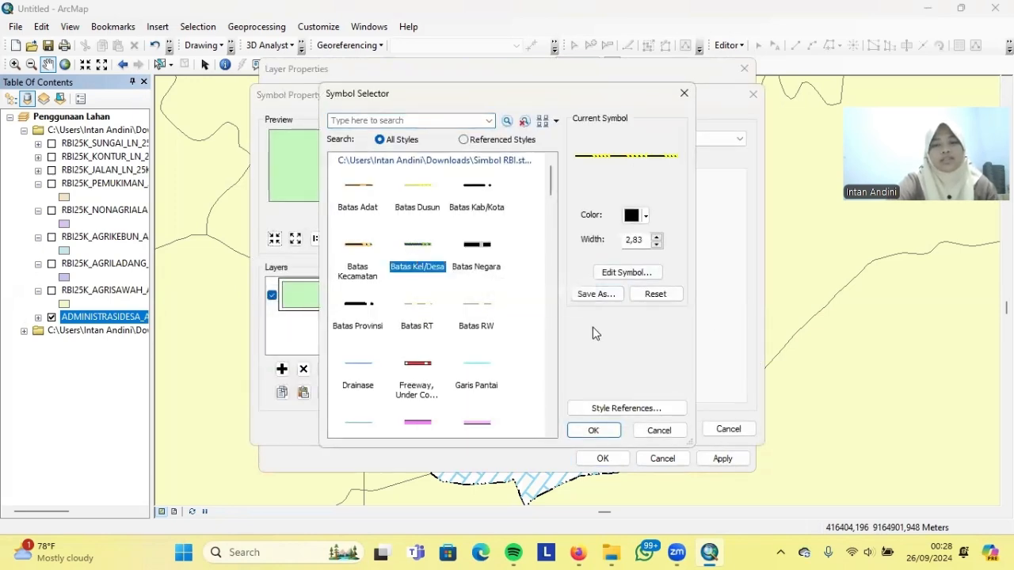
{"action": "left_click", "coordinate": [626, 272]}
{"action": "left_click", "coordinate": [317, 305]}
{"action": "left_click", "coordinate": [446, 197]}
{"action": "left_click", "coordinate": [446, 220]}
{"action": "left_click", "coordinate": [661, 429]}
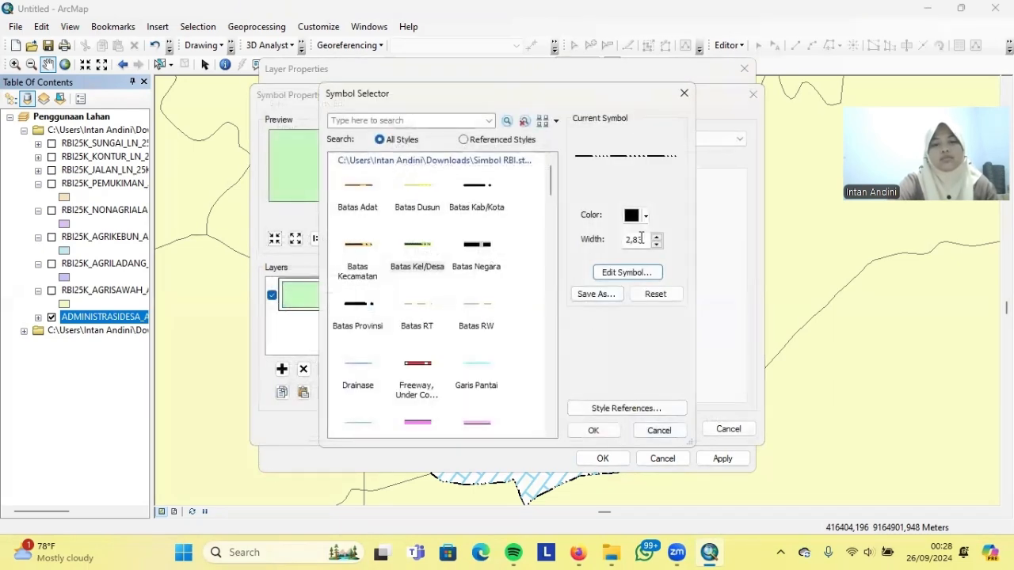
{"action": "left_click", "coordinate": [593, 430]}
Make the village fill white, apply the symbology and recentre the map
{"action": "left_click", "coordinate": [473, 194]}
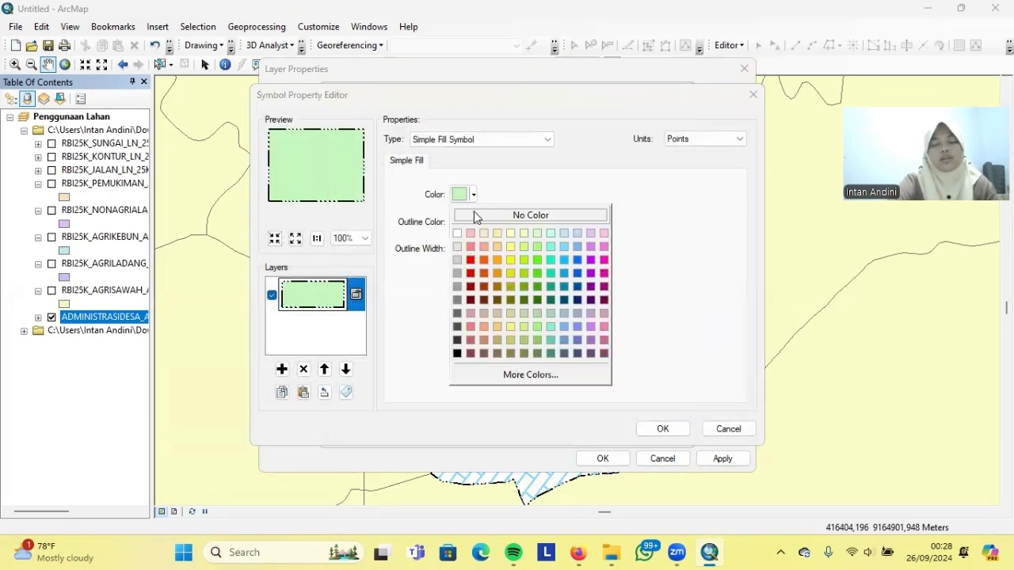
{"action": "left_click", "coordinate": [457, 235]}
{"action": "left_click", "coordinate": [664, 428]}
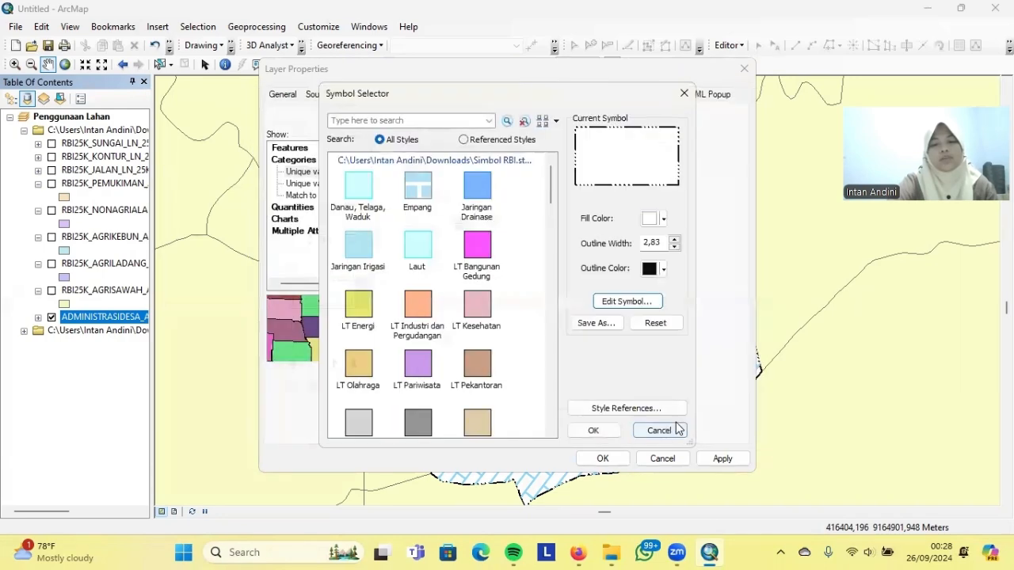
{"action": "left_click", "coordinate": [593, 429]}
{"action": "left_click", "coordinate": [719, 460]}
{"action": "left_click", "coordinate": [602, 459]}
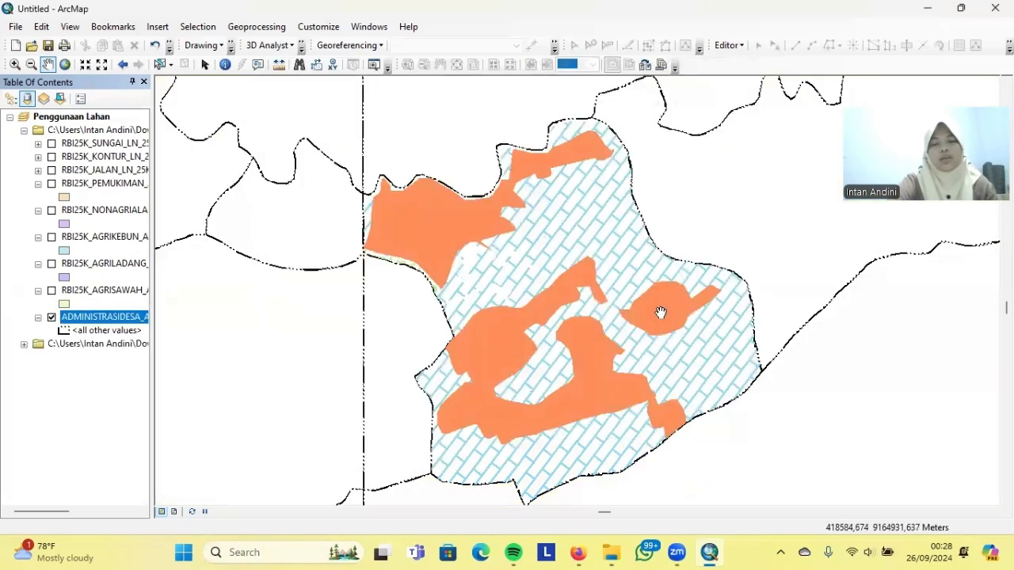
{"action": "mouse_move", "coordinate": [393, 185]}
{"action": "left_mouse_down"}
{"action": "mouse_move", "coordinate": [402, 188]}
{"action": "mouse_move", "coordinate": [390, 180]}
{"action": "left_mouse_up"}
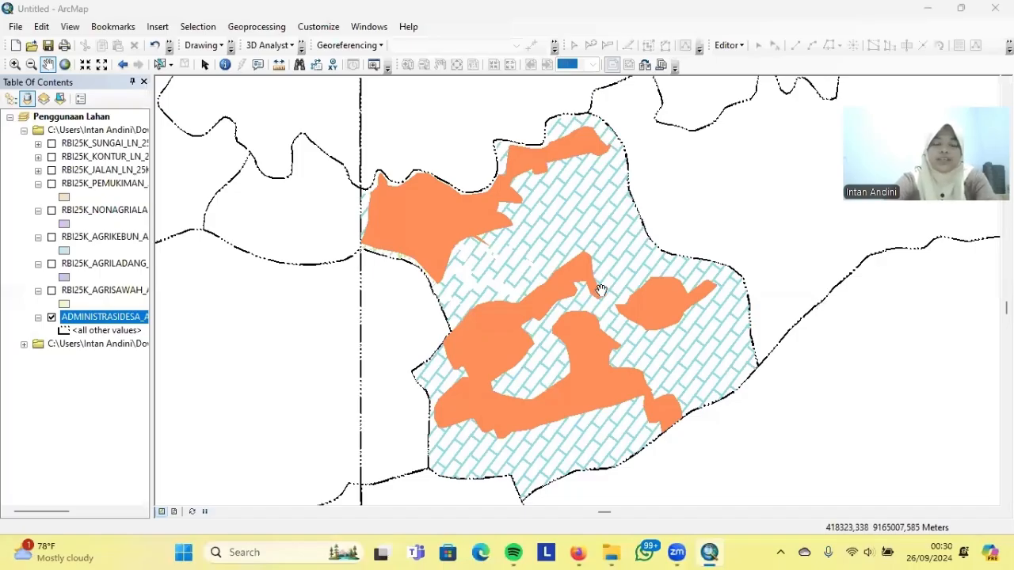
{"action": "right_click", "coordinate": [122, 317]}
Turn on labels for ADMINISTRASIDESA_AR_25K using the NAMOBJ field
{"action": "left_click", "coordinate": [159, 310]}
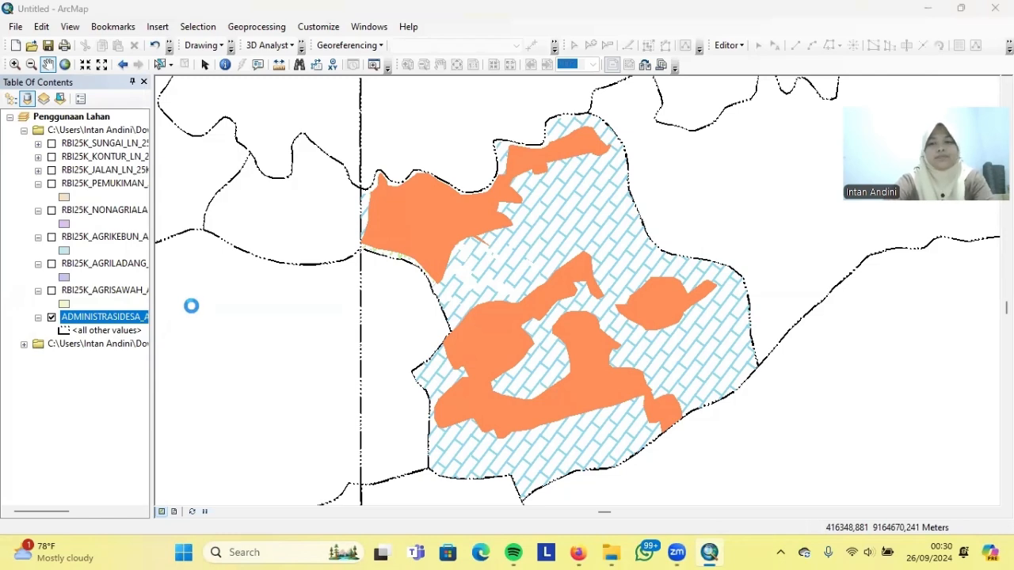
{"action": "left_click", "coordinate": [569, 96]}
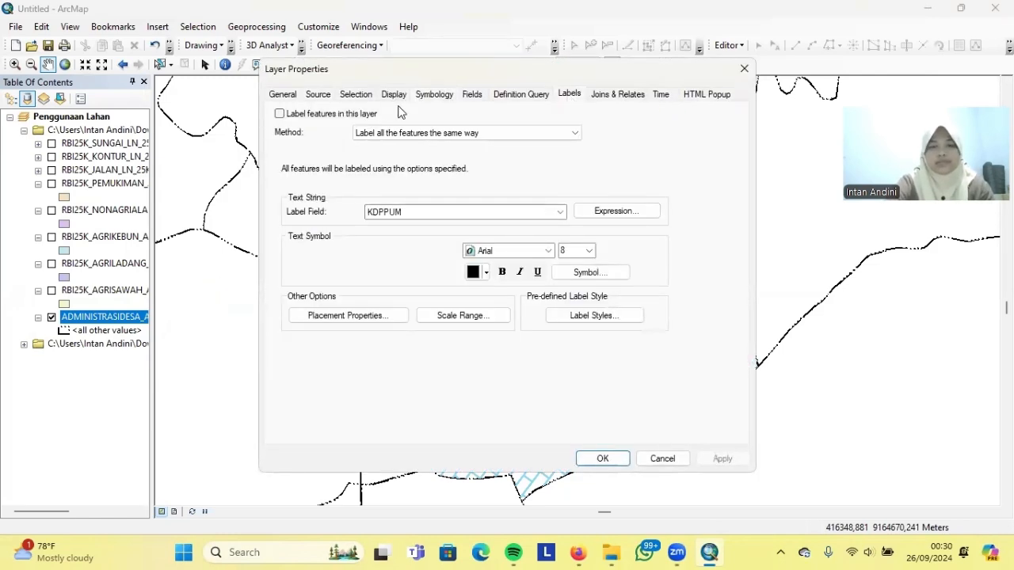
{"action": "left_click", "coordinate": [279, 115]}
{"action": "left_click", "coordinate": [395, 217]}
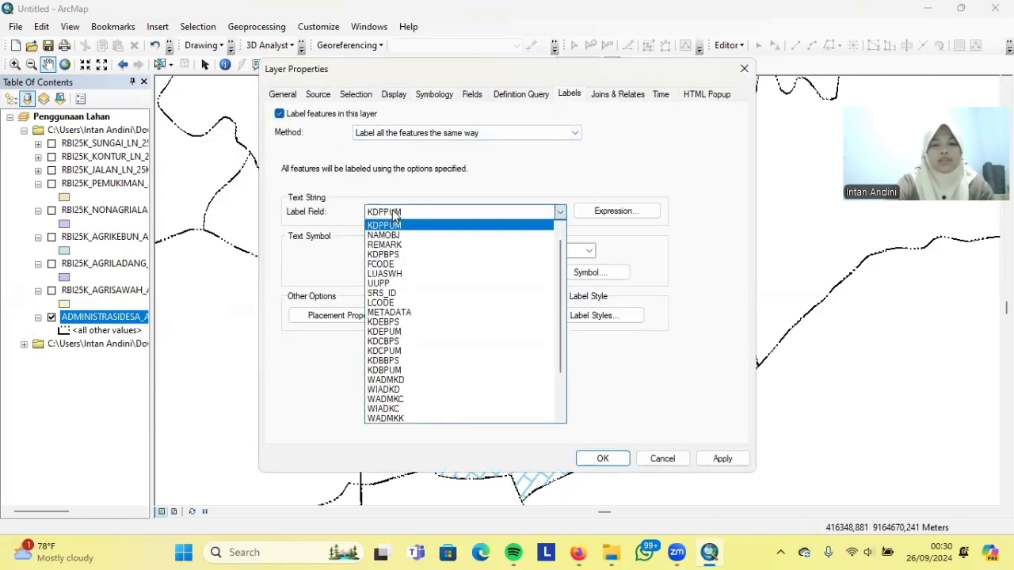
{"action": "left_click", "coordinate": [403, 241]}
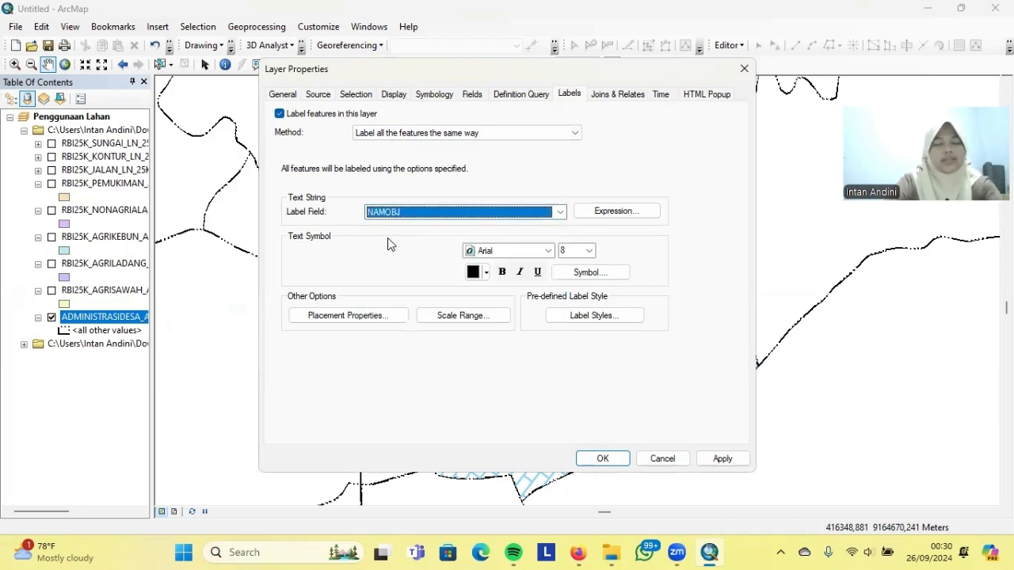
Set the village label symbol to Times New Roman 10 pt with a halo
{"action": "left_click", "coordinate": [588, 273]}
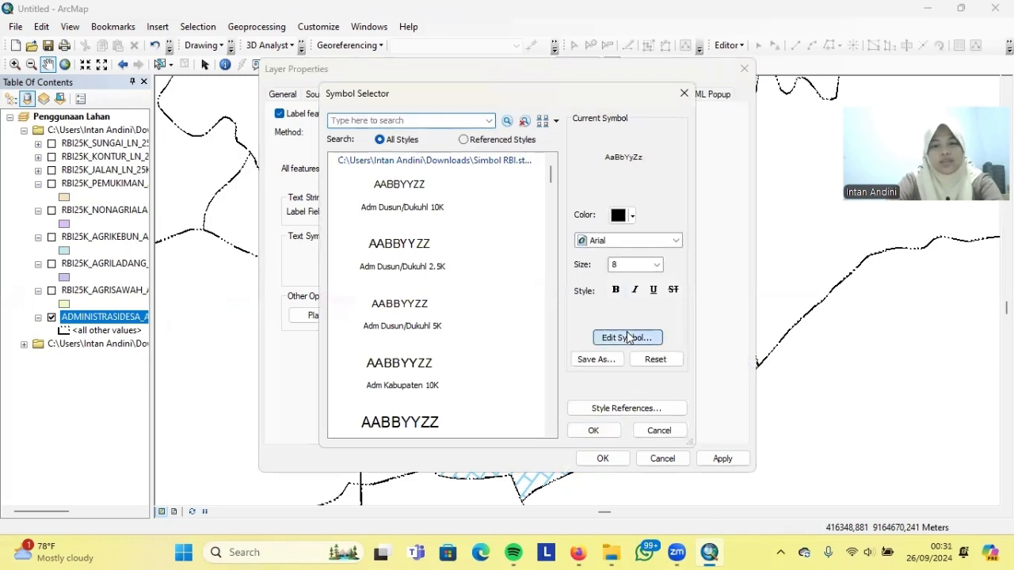
{"action": "left_click", "coordinate": [626, 336]}
{"action": "left_click", "coordinate": [596, 192]}
{"action": "type", "text": "ti"}
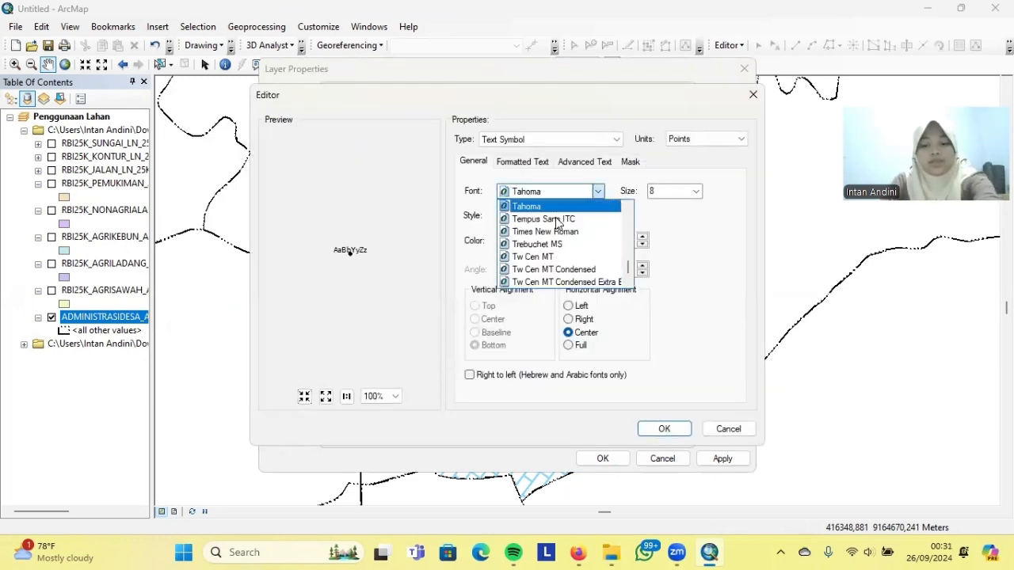
{"action": "left_click", "coordinate": [613, 205]}
{"action": "left_click", "coordinate": [696, 191]}
{"action": "left_click", "coordinate": [664, 228]}
{"action": "left_click", "coordinate": [630, 162]}
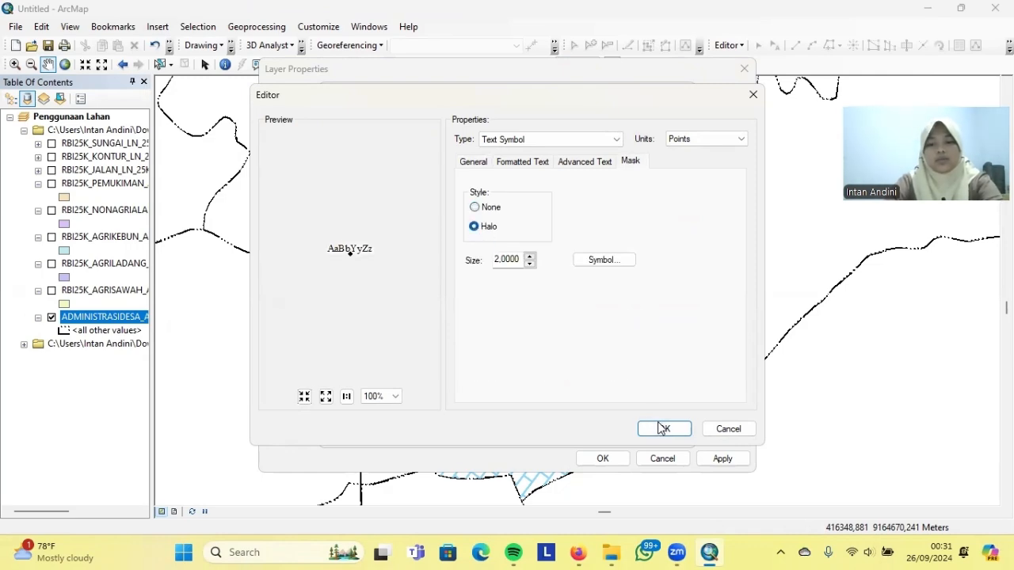
{"action": "left_click", "coordinate": [659, 427]}
{"action": "left_click", "coordinate": [591, 428]}
Remove duplicate labels in placement settings and apply the village labels
{"action": "left_click", "coordinate": [347, 316]}
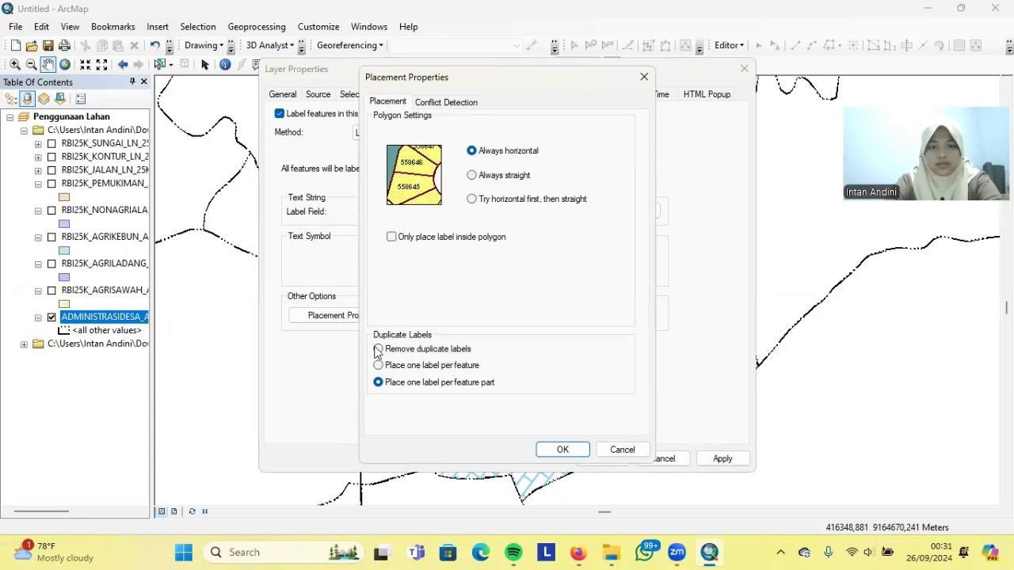
{"action": "left_click", "coordinate": [560, 450]}
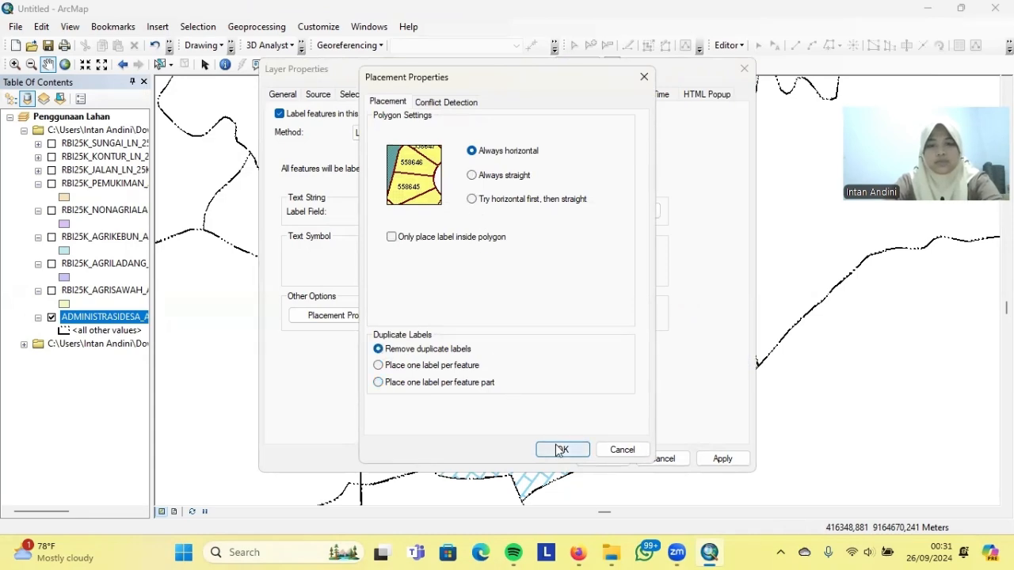
{"action": "left_click", "coordinate": [722, 459]}
{"action": "left_click", "coordinate": [602, 459]}
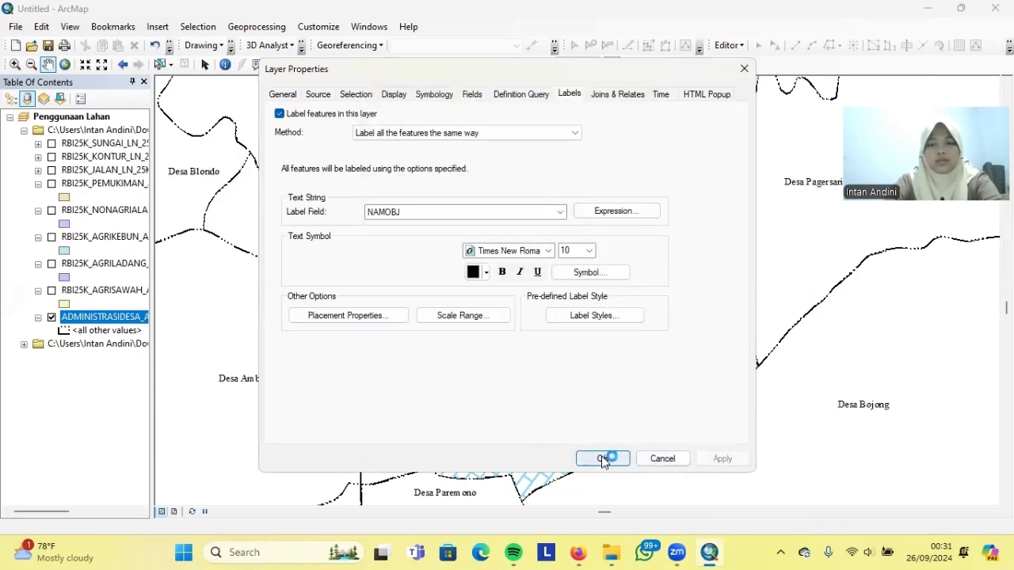
Display the RBI25K_SUNGAI, RBI25K_KONTUR and RBI25K_JALAN layers around Desa Mungkid, zoomed out
{"action": "left_click_drag", "start_coordinate": [702, 491], "coordinate": [667, 443]}
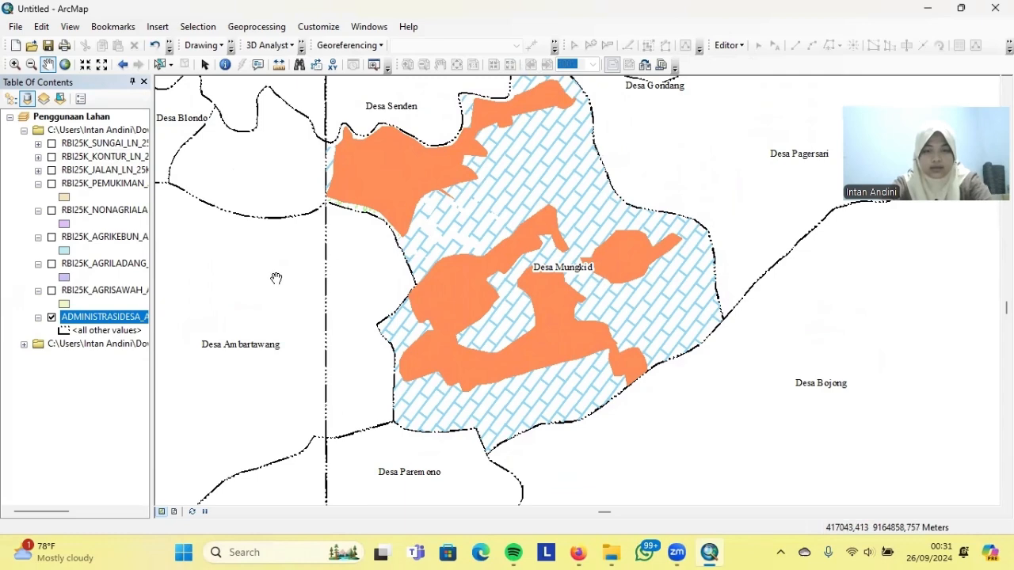
{"action": "left_click_drag", "start_coordinate": [355, 326], "coordinate": [310, 332]}
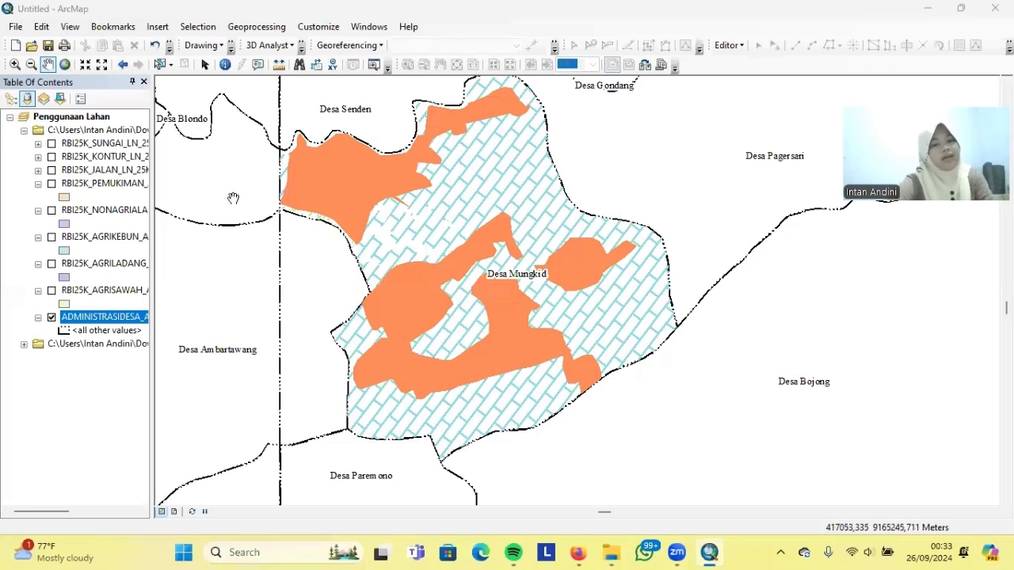
{"action": "left_click", "coordinate": [51, 143]}
{"action": "left_click", "coordinate": [52, 157]}
{"action": "left_click", "coordinate": [51, 171]}
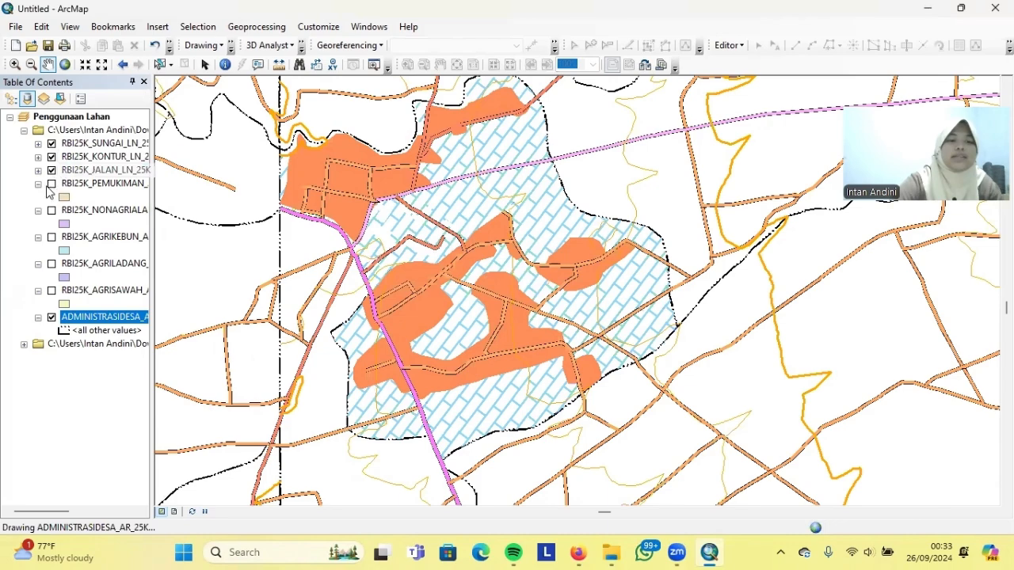
{"action": "scroll", "coordinate": [508, 325], "scroll_direction": "up", "scroll_amount": 2}
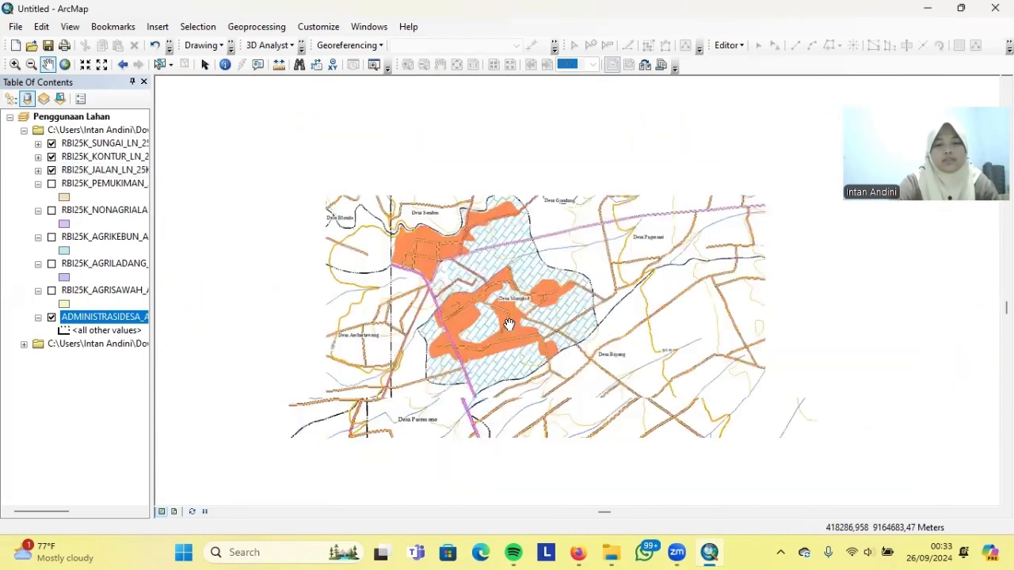
{"action": "scroll", "coordinate": [505, 321], "scroll_direction": "up", "scroll_amount": 1}
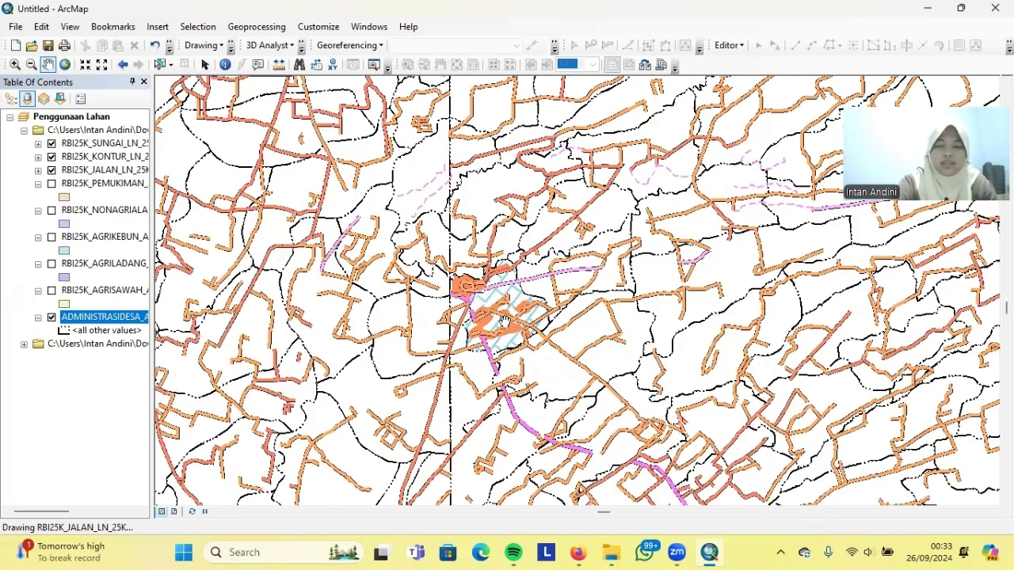
{"action": "scroll", "coordinate": [505, 317], "scroll_direction": "up", "scroll_amount": 1}
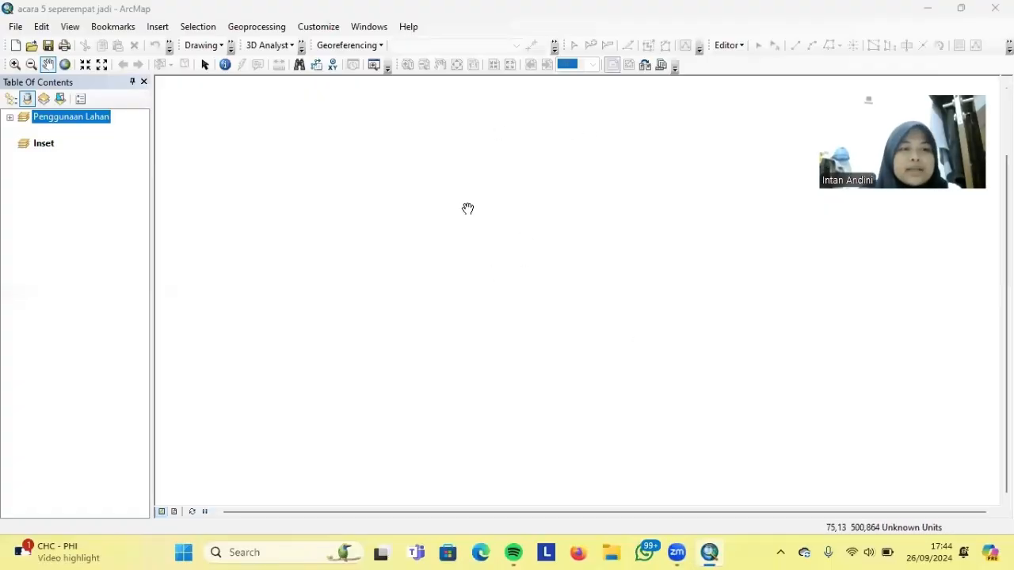
Load BATAS_PROVINSI_DESEMBER_2019_DUKCAPIL.shp into Inset and expand the Penggunaan Lahan layer list
{"action": "right_click", "coordinate": [43, 149]}
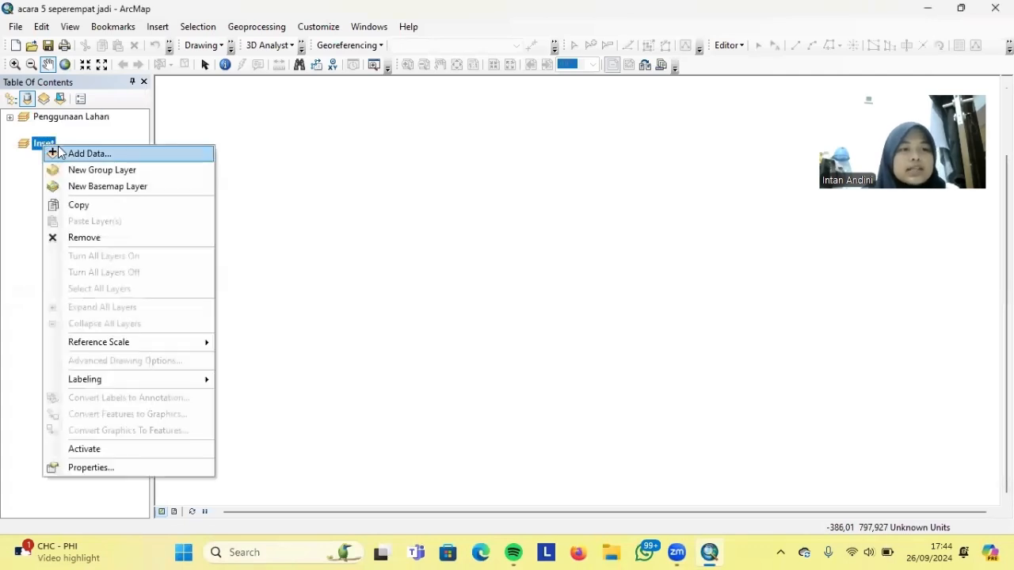
{"action": "left_click", "coordinate": [67, 151]}
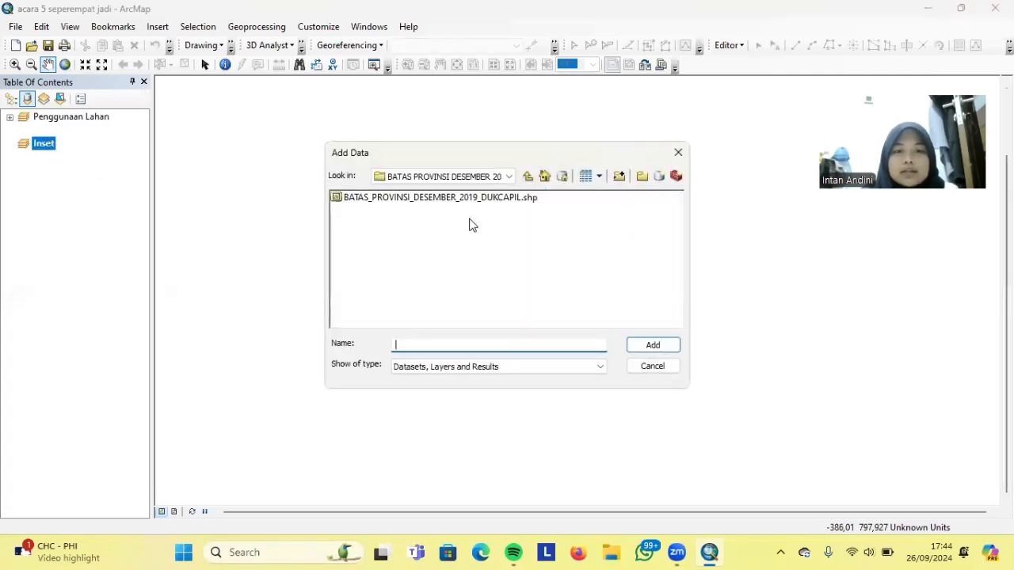
{"action": "left_click", "coordinate": [477, 198]}
{"action": "left_click", "coordinate": [676, 353]}
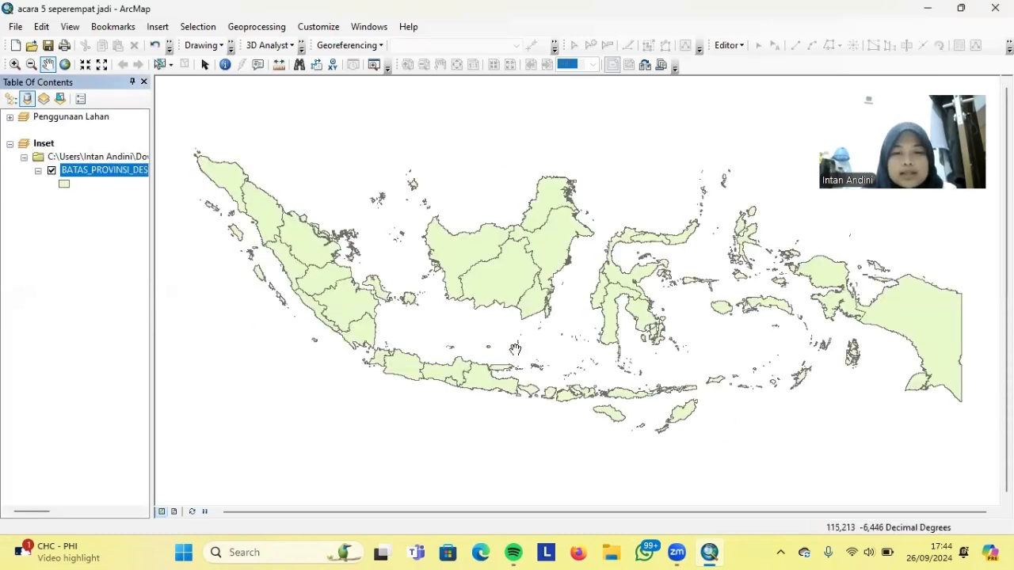
{"action": "left_click", "coordinate": [9, 117]}
Copy the Desa_Mungkid layer and paste it into the Inset data frame
{"action": "scroll", "coordinate": [103, 396], "scroll_direction": "down", "scroll_amount": 3}
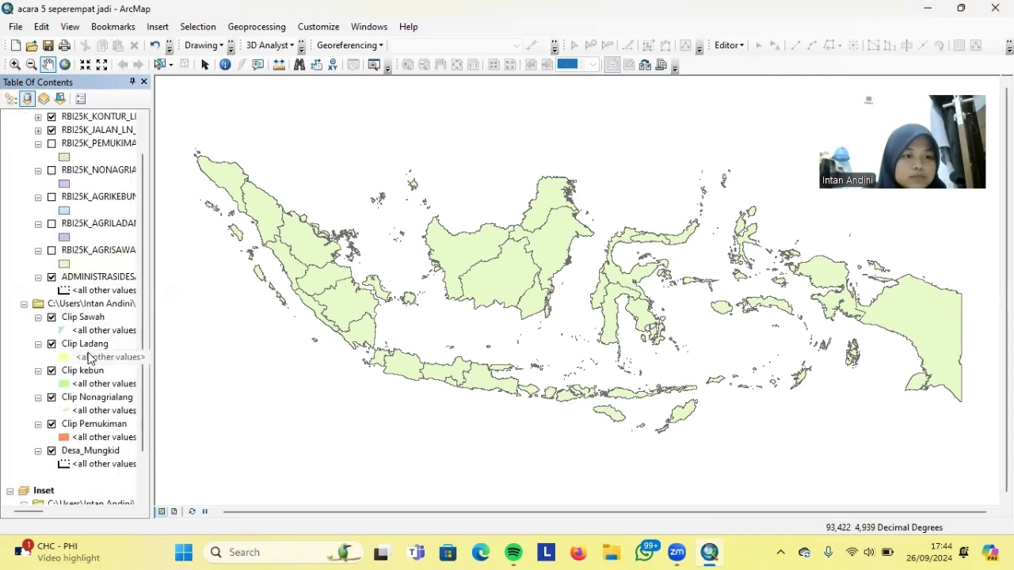
{"action": "right_click", "coordinate": [93, 400]}
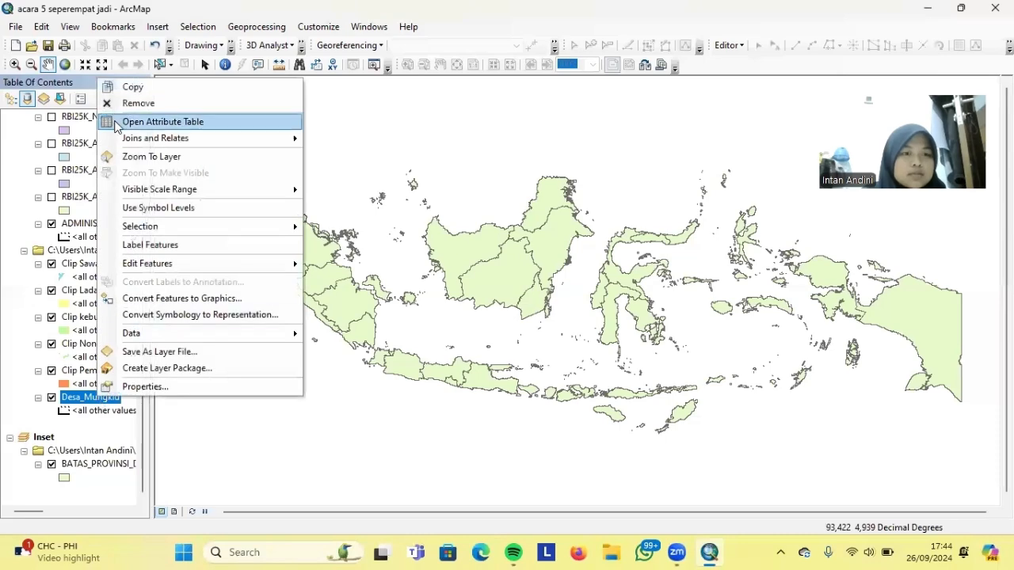
{"action": "left_click", "coordinate": [133, 87]}
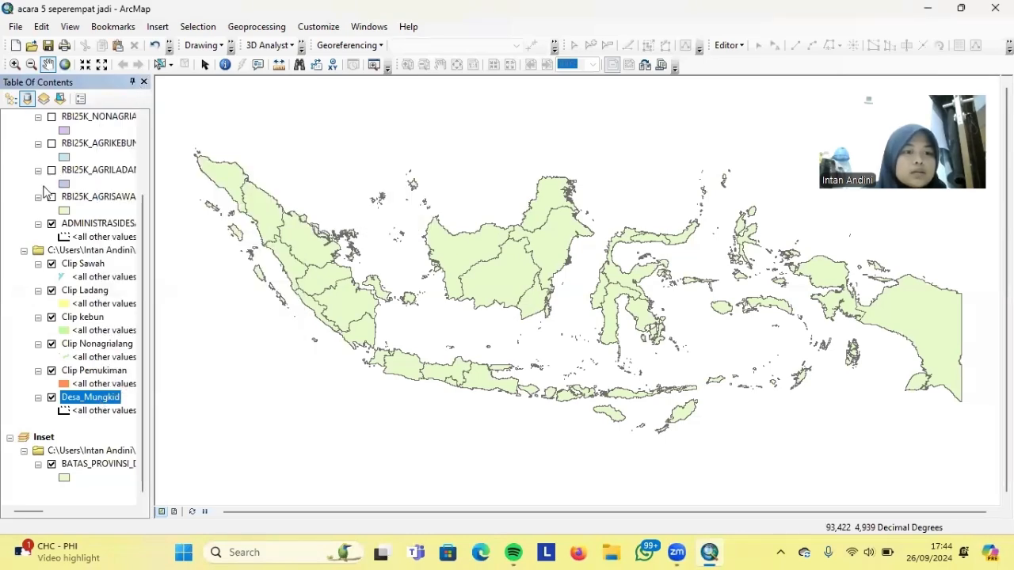
{"action": "double_click", "coordinate": [35, 251]}
{"action": "right_click", "coordinate": [41, 377]}
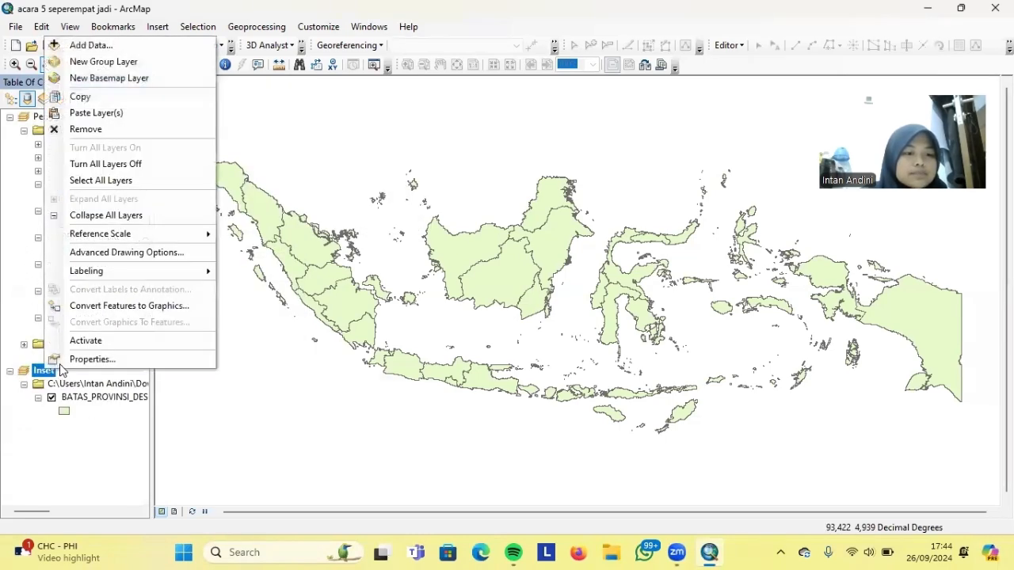
{"action": "left_click", "coordinate": [89, 110]}
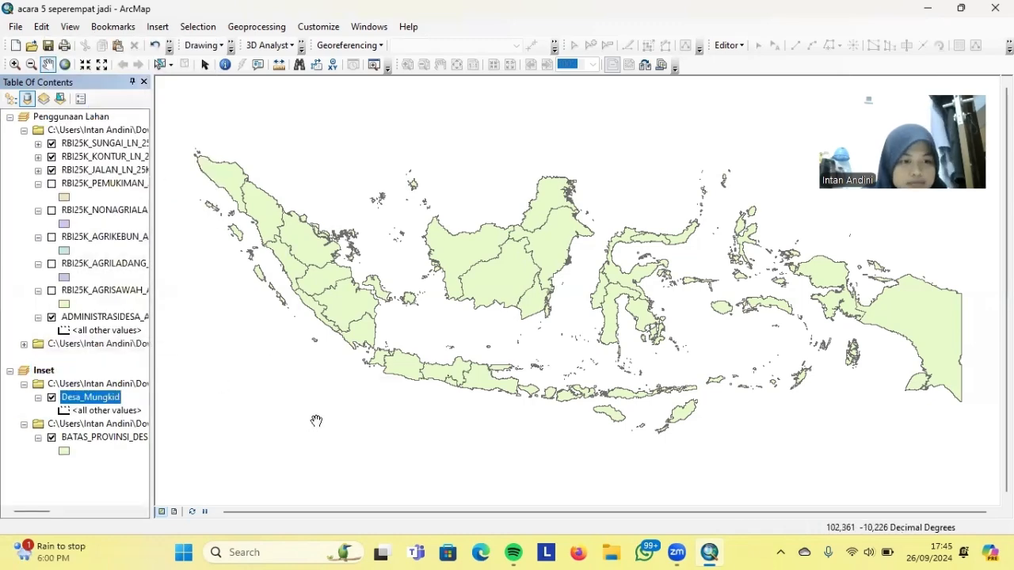
Zoom the inset in on the Desa_Mungkid polygon and bring up its symbol choices
{"action": "scroll", "coordinate": [481, 405], "scroll_direction": "up", "scroll_amount": 5}
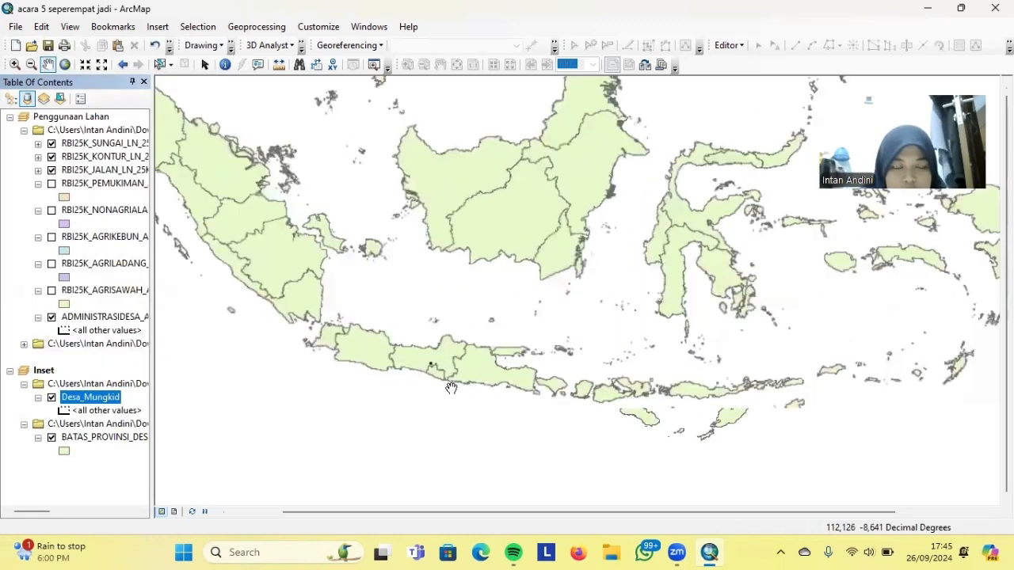
{"action": "scroll", "coordinate": [428, 373], "scroll_direction": "up", "scroll_amount": 6}
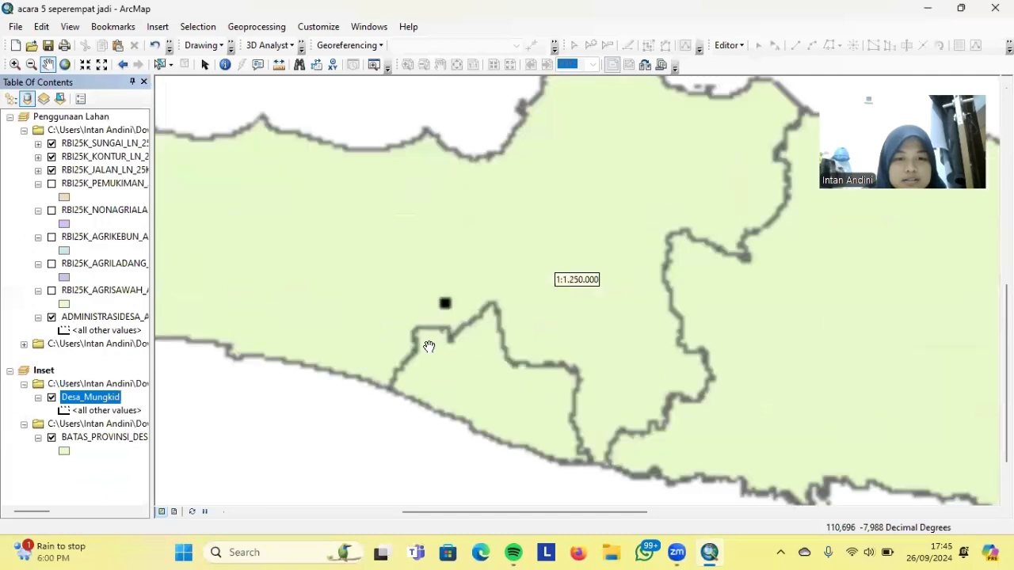
{"action": "scroll", "coordinate": [523, 309], "scroll_direction": "up", "scroll_amount": 4}
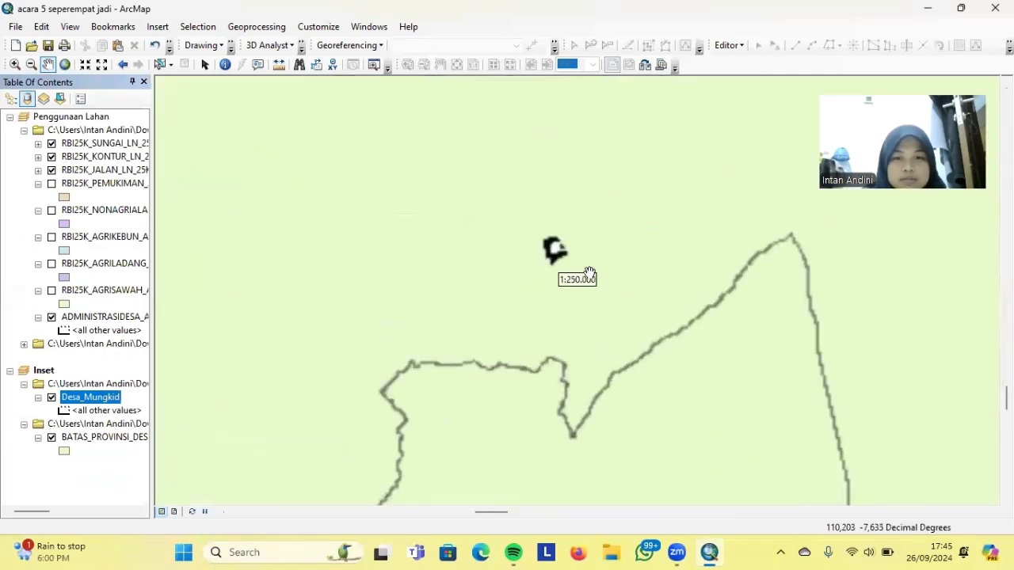
{"action": "scroll", "coordinate": [559, 308], "scroll_direction": "up", "scroll_amount": 2}
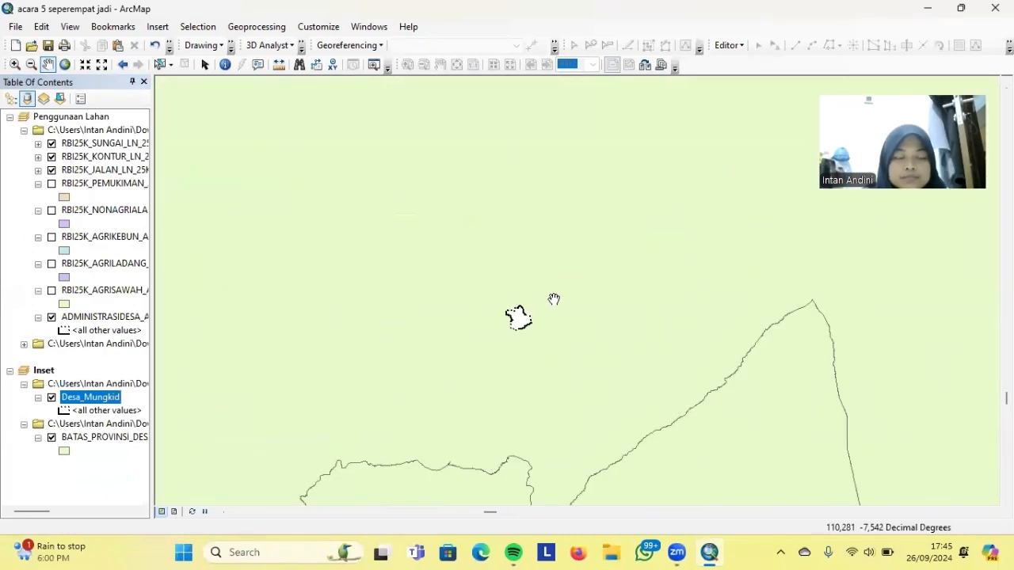
{"action": "left_click", "coordinate": [65, 412]}
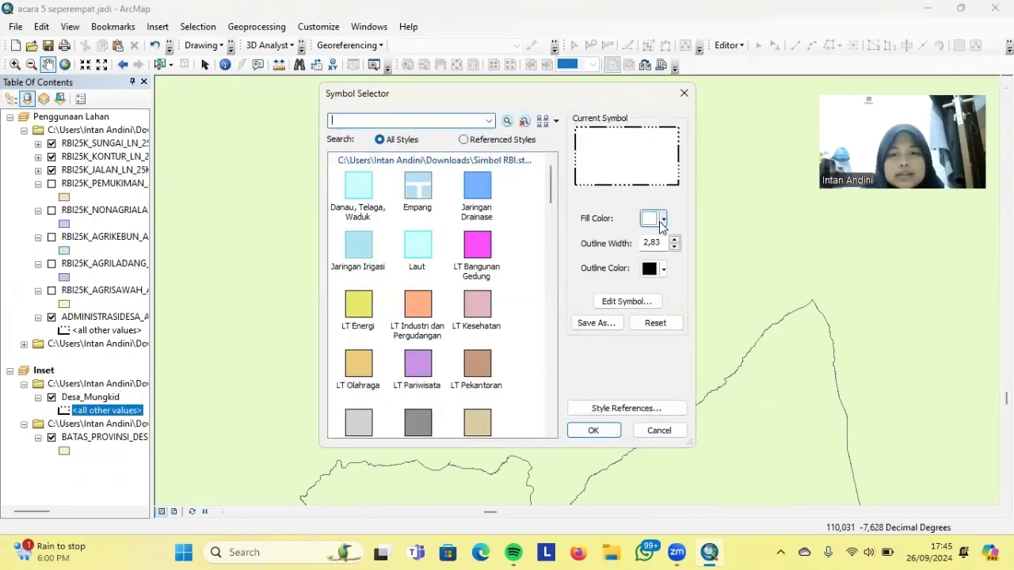
Fill the Desa_Mungkid polygon Solar Yellow and zoom the inset back out
{"action": "left_click", "coordinate": [667, 223]}
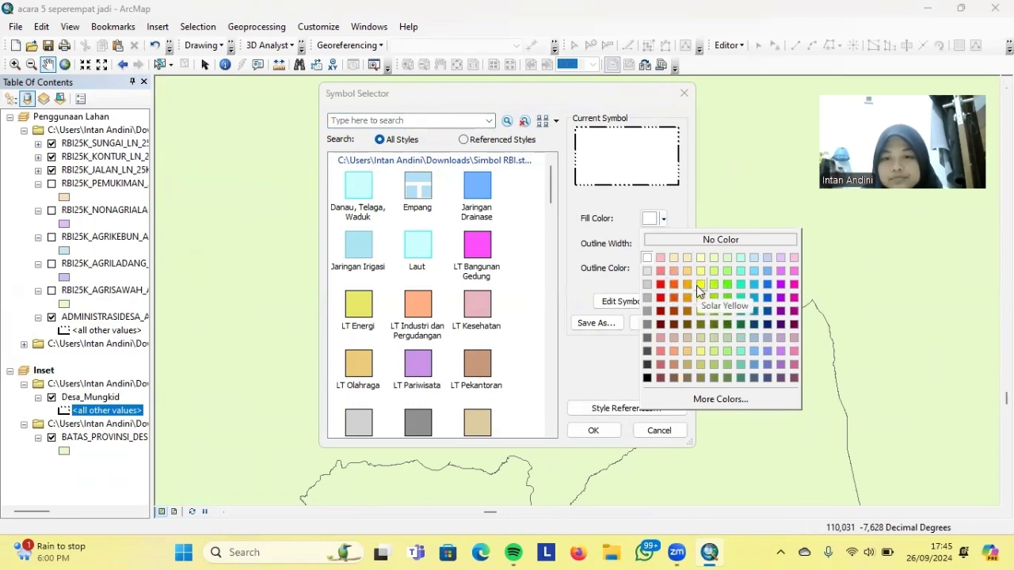
{"action": "left_click", "coordinate": [698, 283]}
{"action": "left_click", "coordinate": [608, 434]}
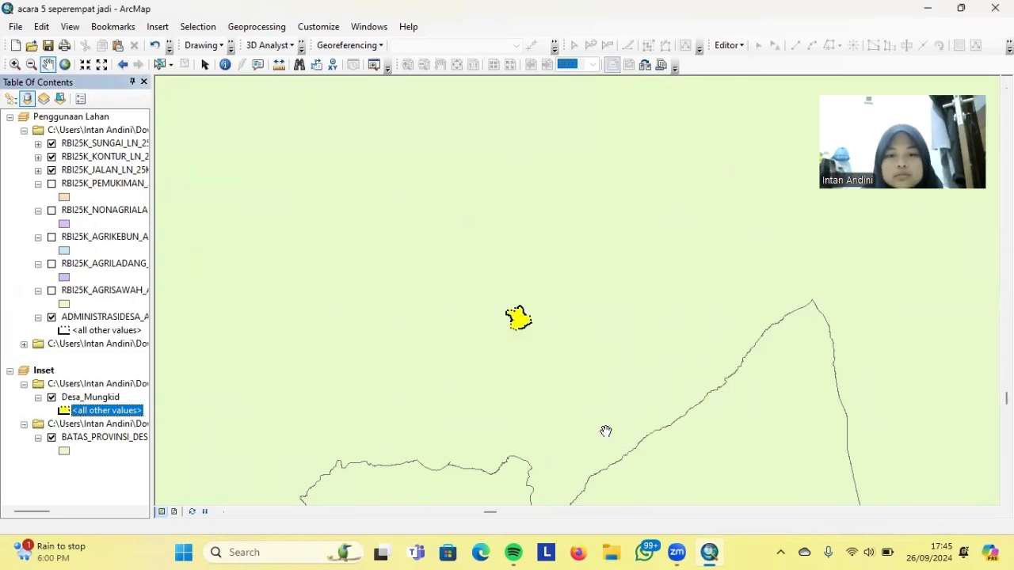
{"action": "scroll", "coordinate": [447, 320], "scroll_direction": "down", "scroll_amount": 1}
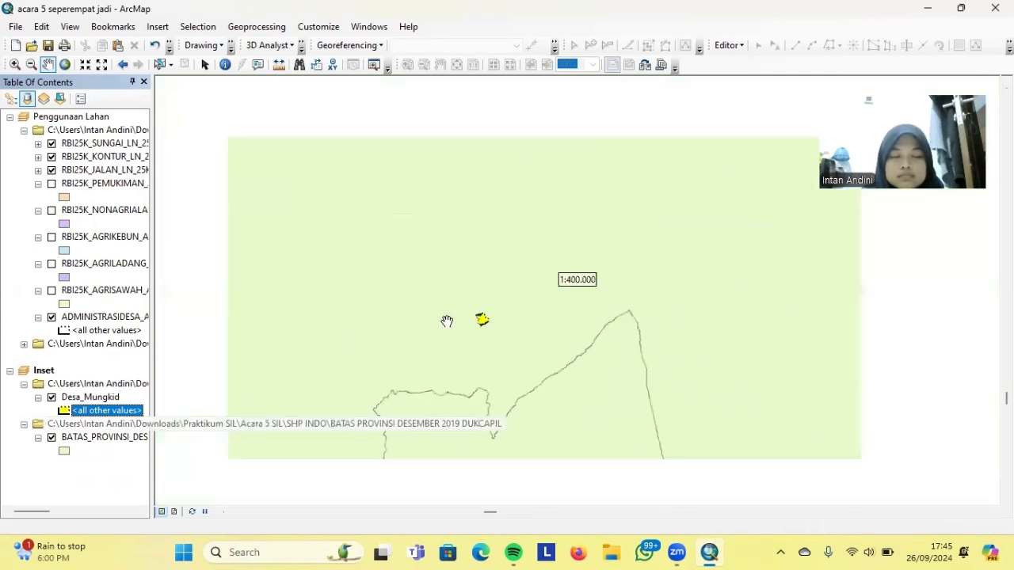
Label BATAS_PROVINSI by the PROVINSI field in 12 pt Times New Roman
{"action": "right_click", "coordinate": [106, 439]}
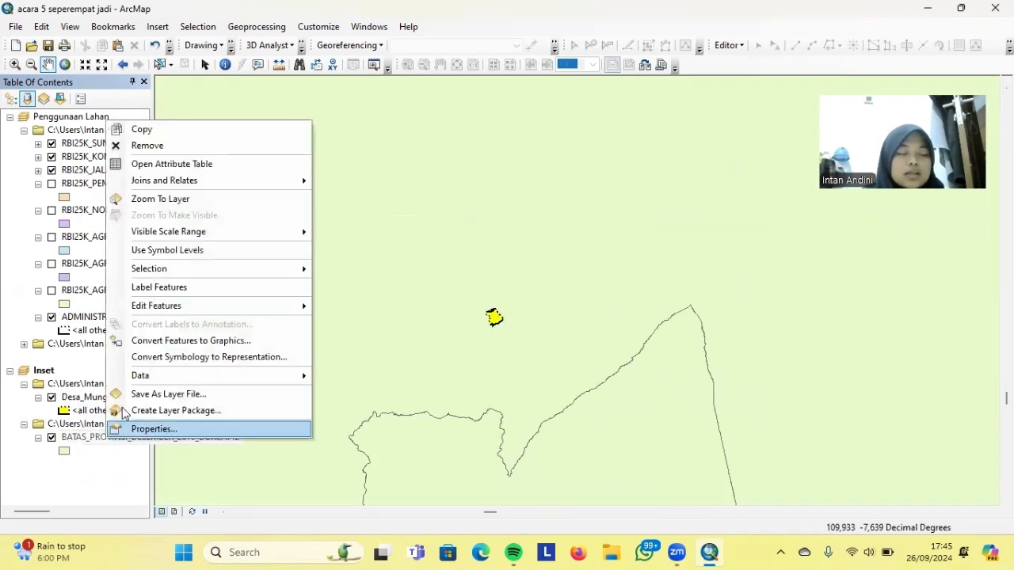
{"action": "left_click", "coordinate": [139, 429]}
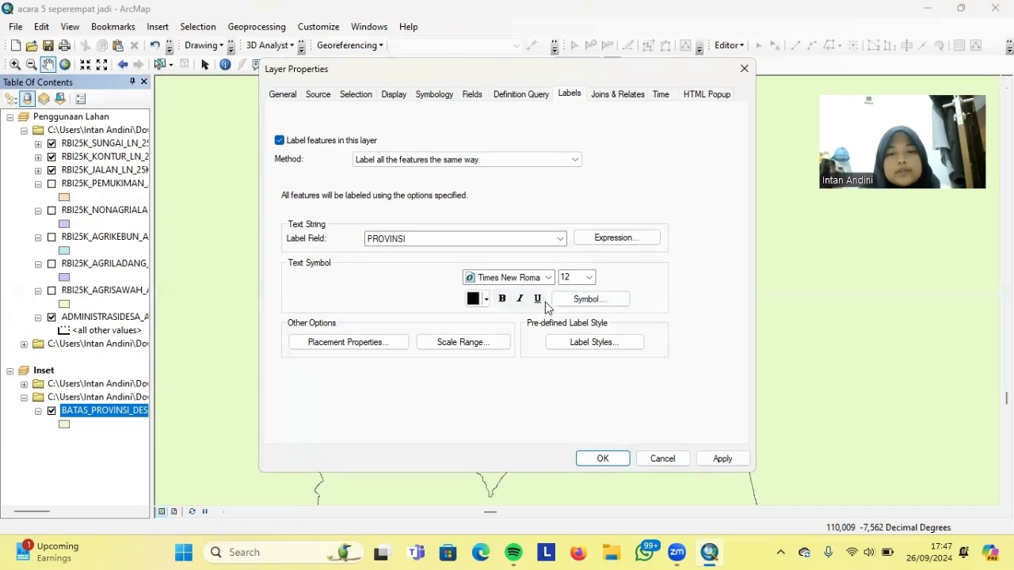
{"action": "left_click", "coordinate": [718, 459]}
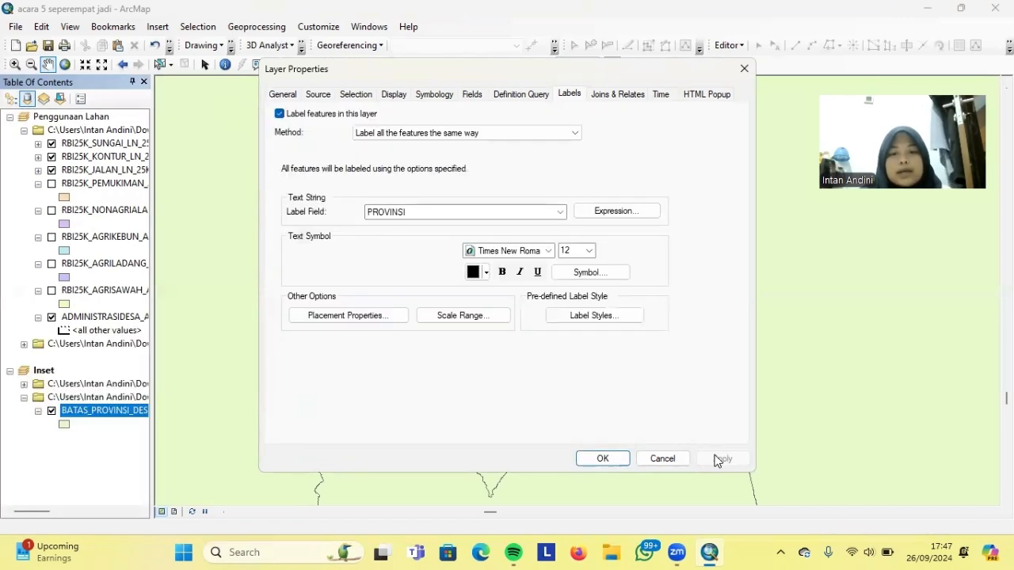
{"action": "left_click", "coordinate": [599, 459]}
{"action": "scroll", "coordinate": [610, 369], "scroll_direction": "down", "scroll_amount": 1}
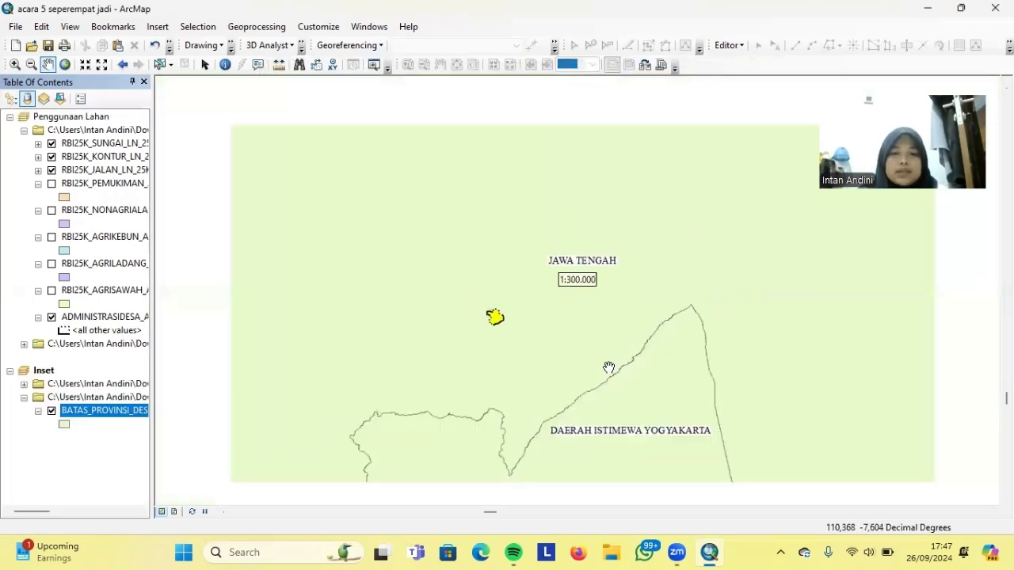
{"action": "scroll", "coordinate": [469, 402], "scroll_direction": "down", "scroll_amount": 2}
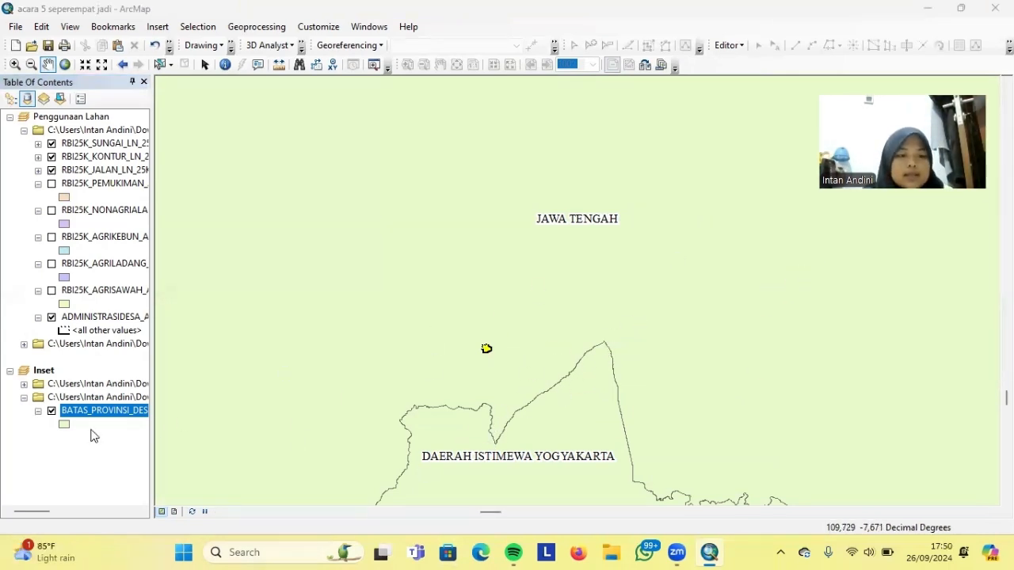
Switch the province layer to unique-value symbology with a Batas Provinsi outline
{"action": "right_click", "coordinate": [122, 410]}
{"action": "left_click", "coordinate": [159, 394]}
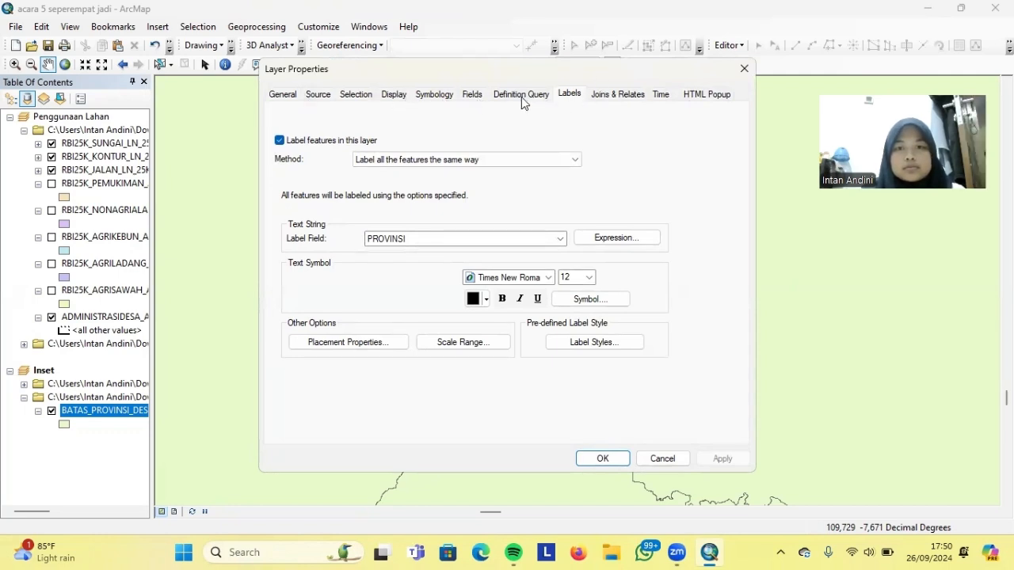
{"action": "left_click", "coordinate": [442, 95]}
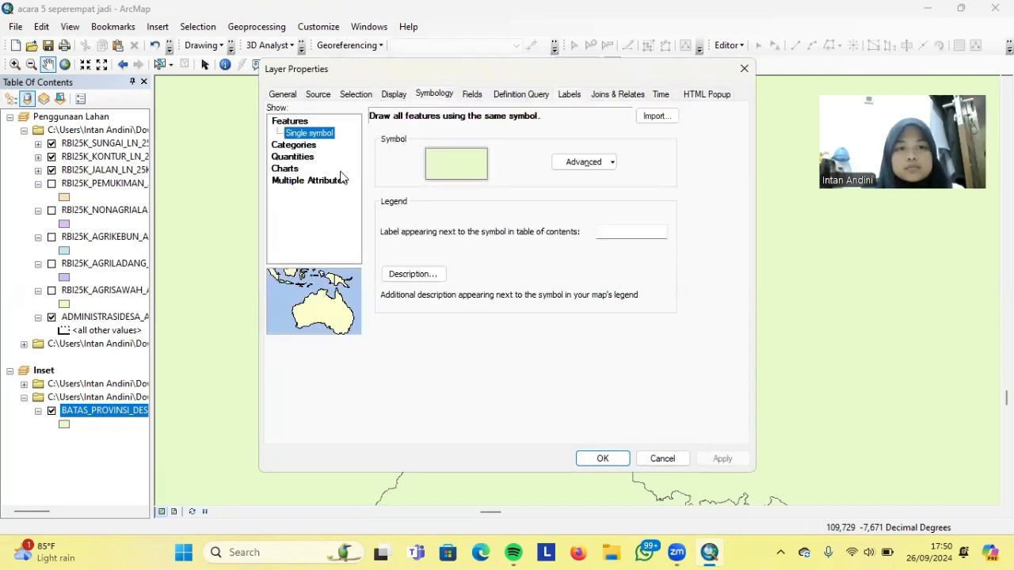
{"action": "left_click", "coordinate": [309, 146]}
{"action": "double_click", "coordinate": [427, 194]}
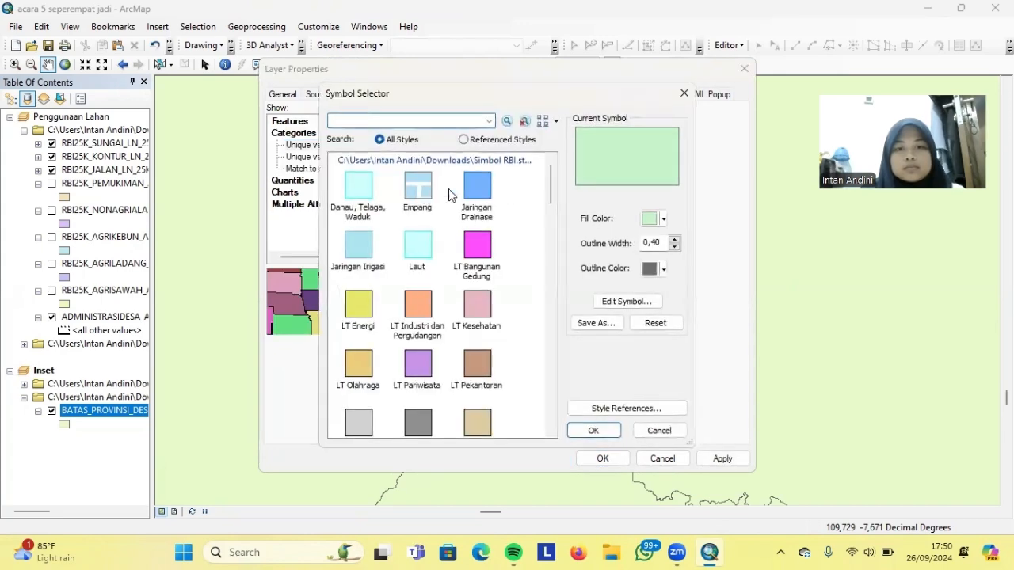
{"action": "left_click", "coordinate": [638, 302]}
{"action": "left_click", "coordinate": [458, 278]}
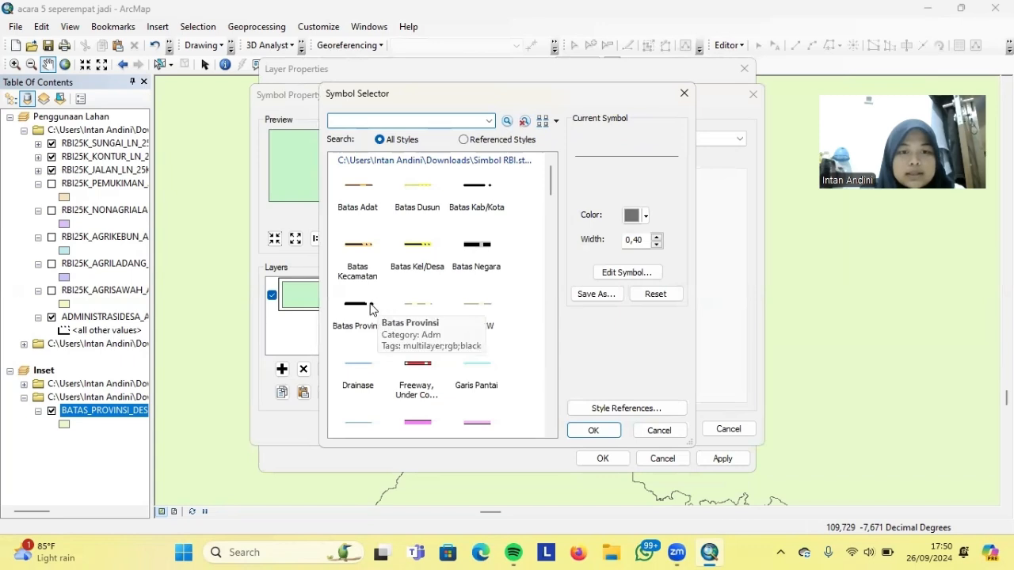
{"action": "left_click", "coordinate": [374, 309]}
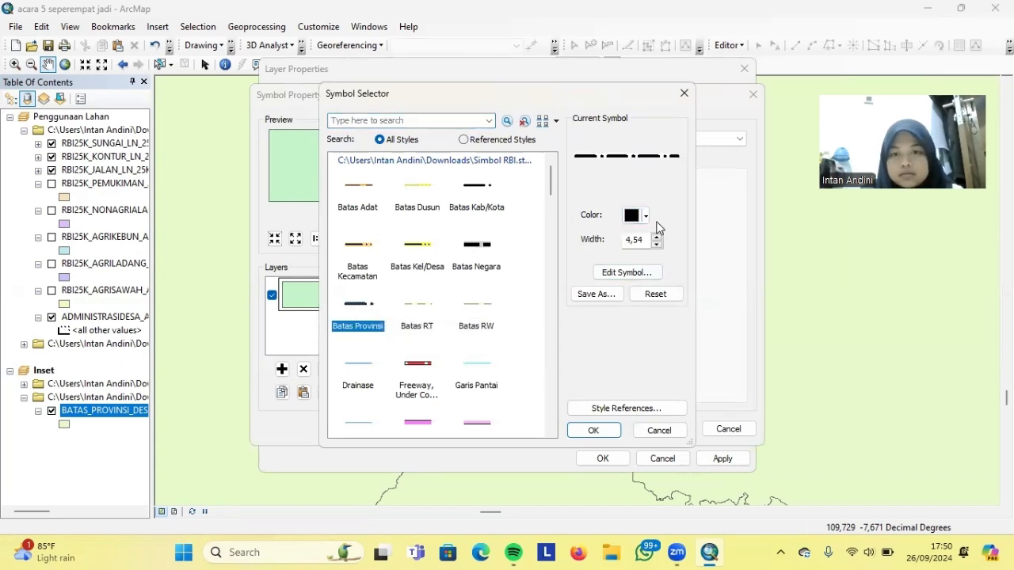
{"action": "left_click", "coordinate": [596, 431]}
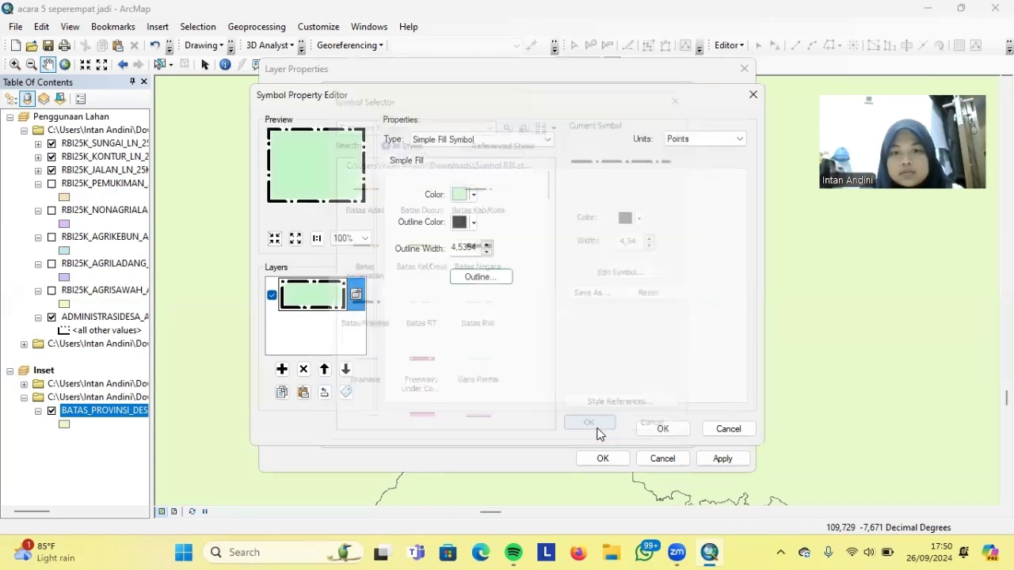
Fill the provinces bright lime green and apply the new symbol
{"action": "left_click", "coordinate": [472, 195]}
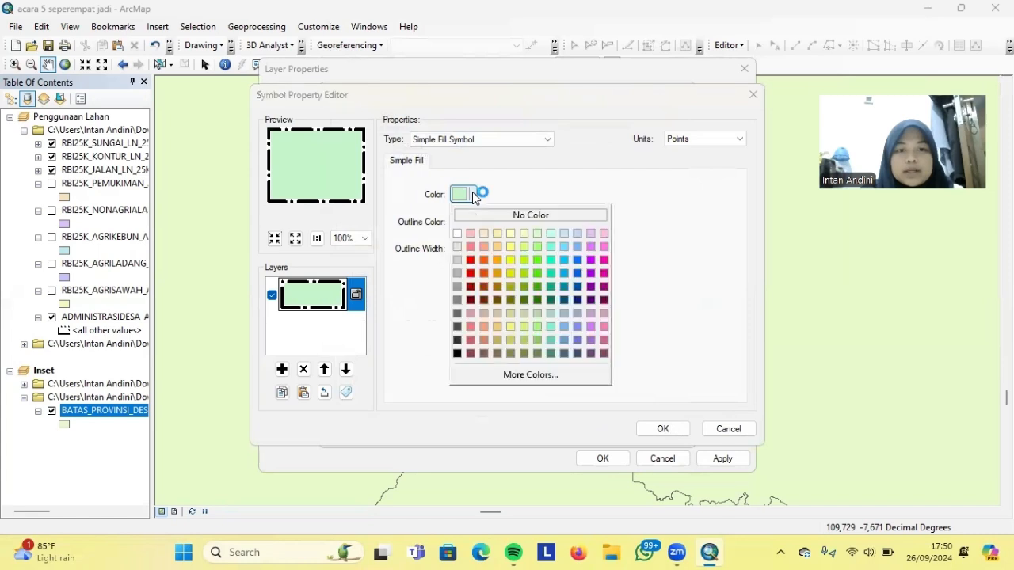
{"action": "left_click", "coordinate": [524, 248]}
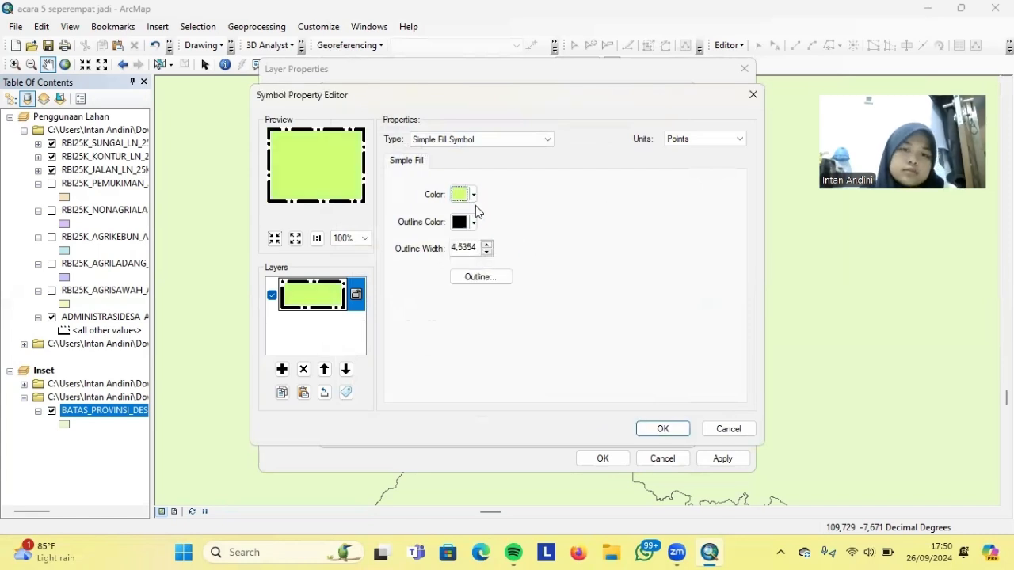
{"action": "left_click", "coordinate": [473, 195]}
{"action": "left_click", "coordinate": [521, 267]}
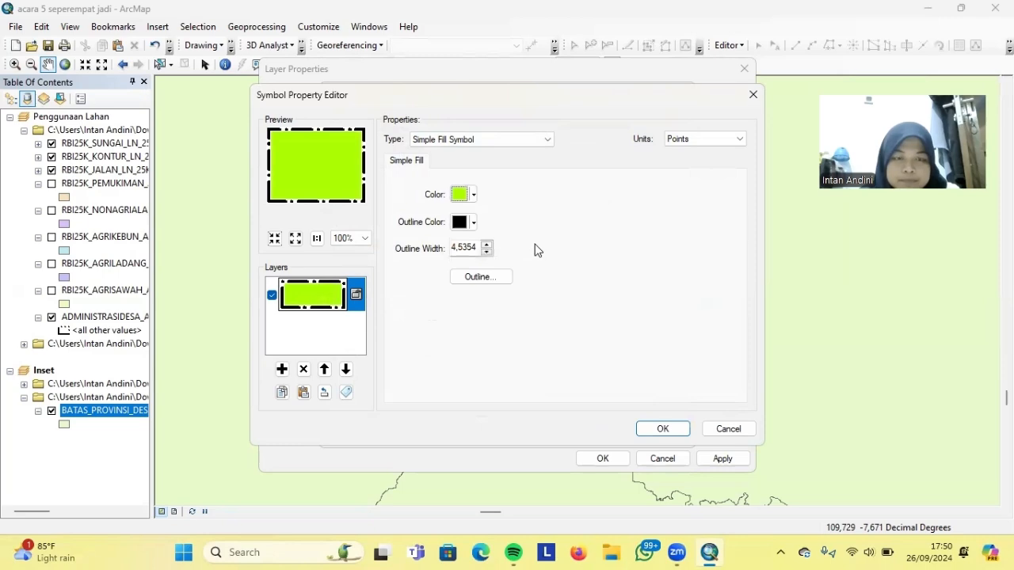
{"action": "left_click", "coordinate": [662, 427]}
{"action": "left_click", "coordinate": [596, 428]}
{"action": "left_click", "coordinate": [722, 458]}
{"action": "left_click", "coordinate": [602, 459]}
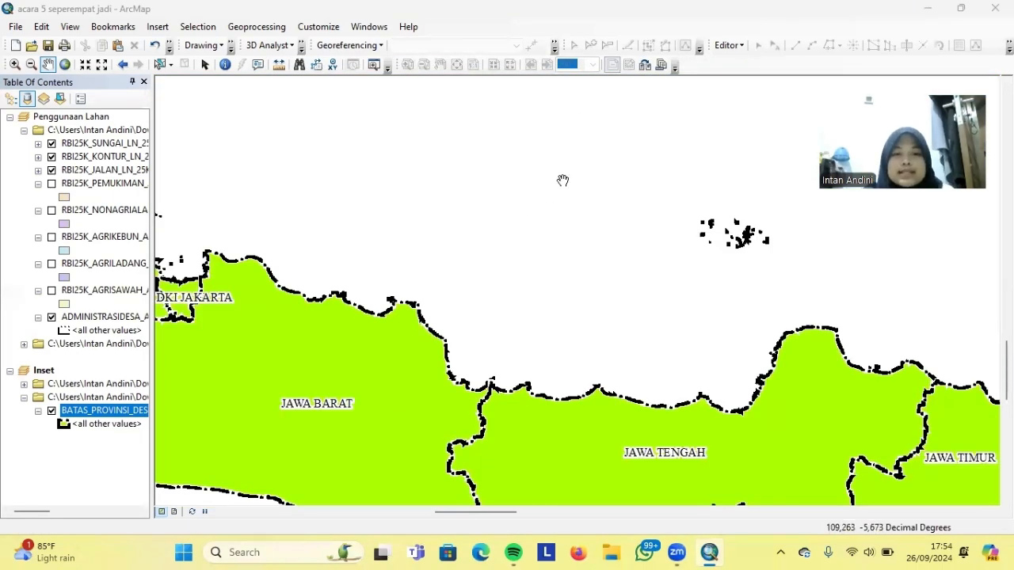
Set the Inset data frame background to dark navy blue, then switch to Layout View
{"action": "right_click", "coordinate": [546, 299]}
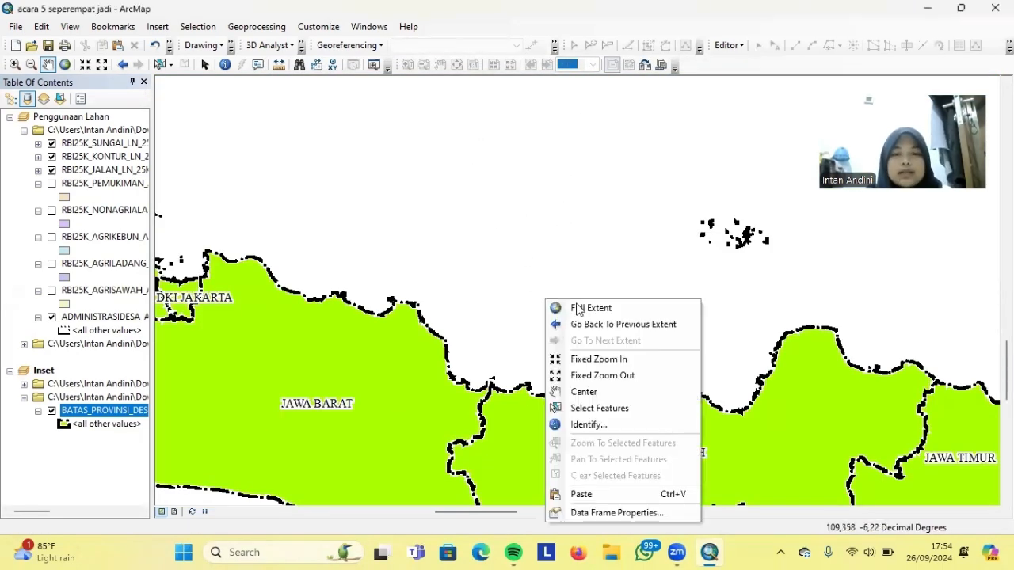
{"action": "left_click", "coordinate": [602, 510]}
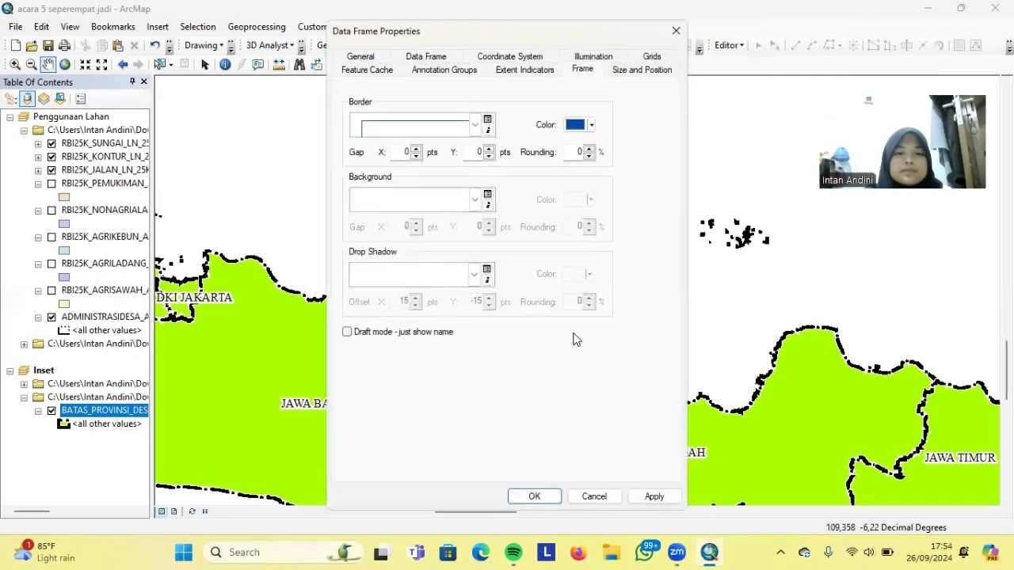
{"action": "left_click", "coordinate": [474, 200]}
{"action": "left_click", "coordinate": [390, 369]}
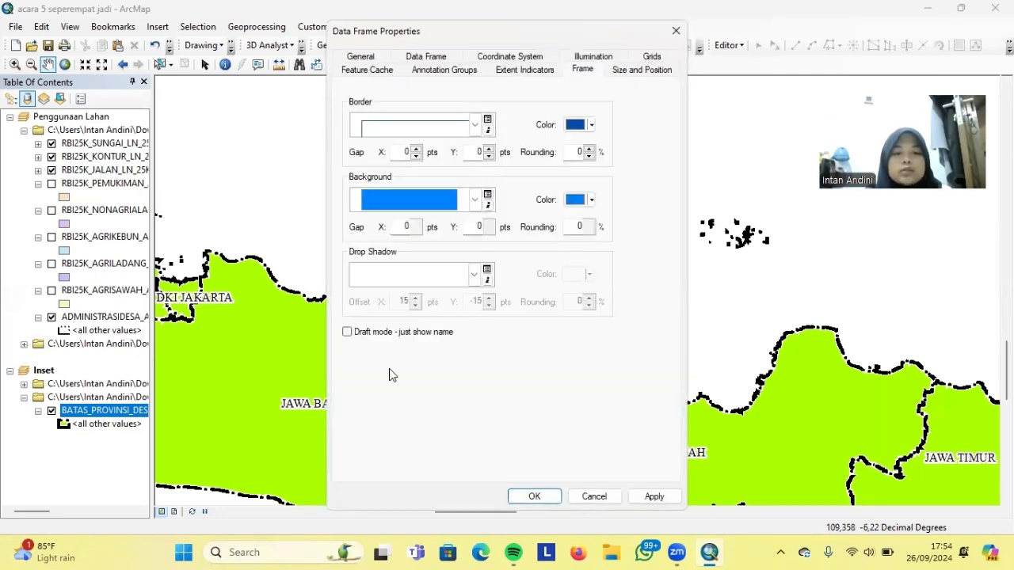
{"action": "left_click", "coordinate": [592, 201]}
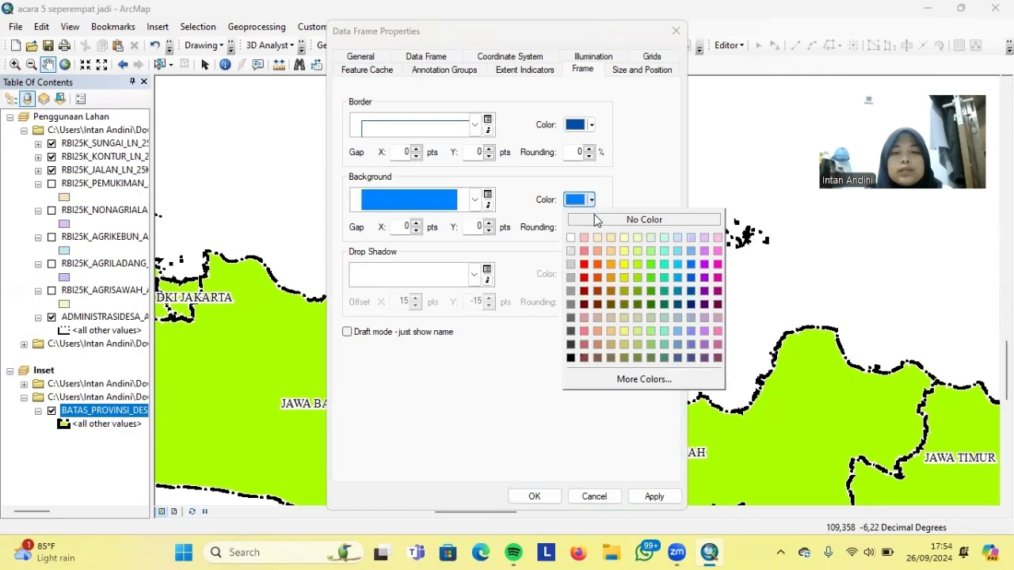
{"action": "left_click", "coordinate": [691, 279]}
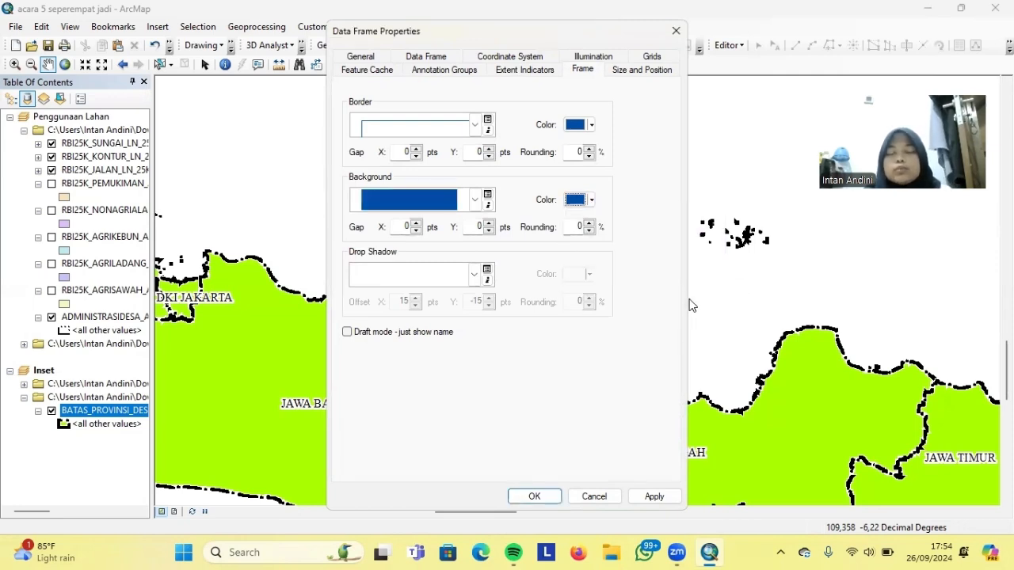
{"action": "left_click", "coordinate": [653, 496]}
{"action": "left_click", "coordinate": [594, 497]}
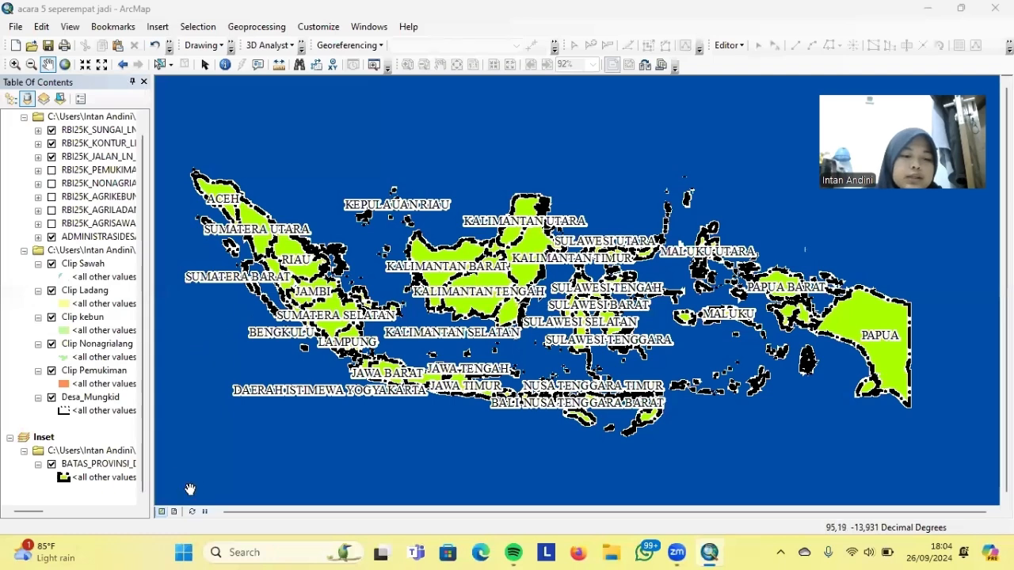
{"action": "left_click", "coordinate": [175, 512]}
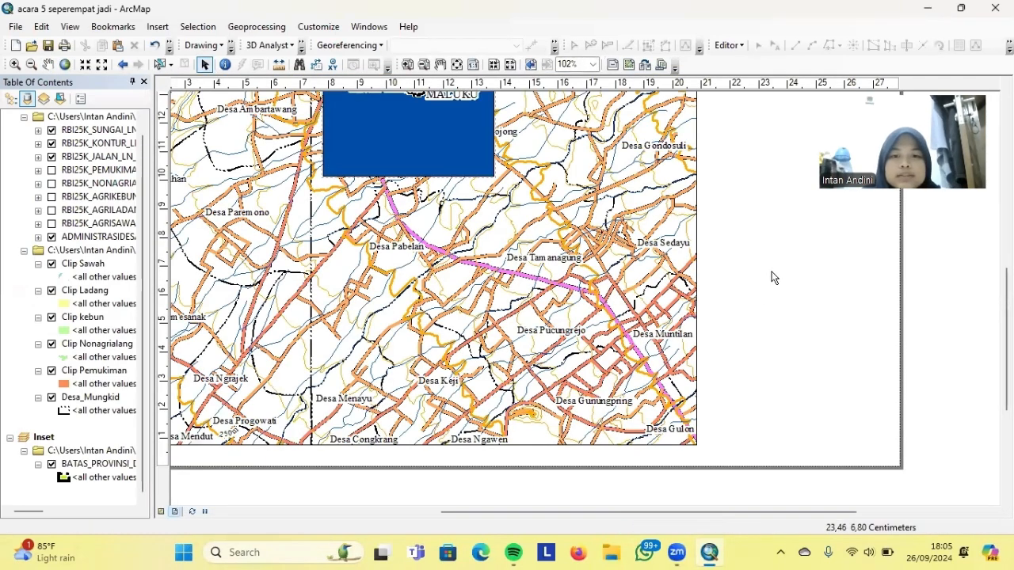
Move the inset frame to the blank right side of the page and view the whole page
{"action": "left_click_drag", "start_coordinate": [1007, 354], "coordinate": [1006, 269]}
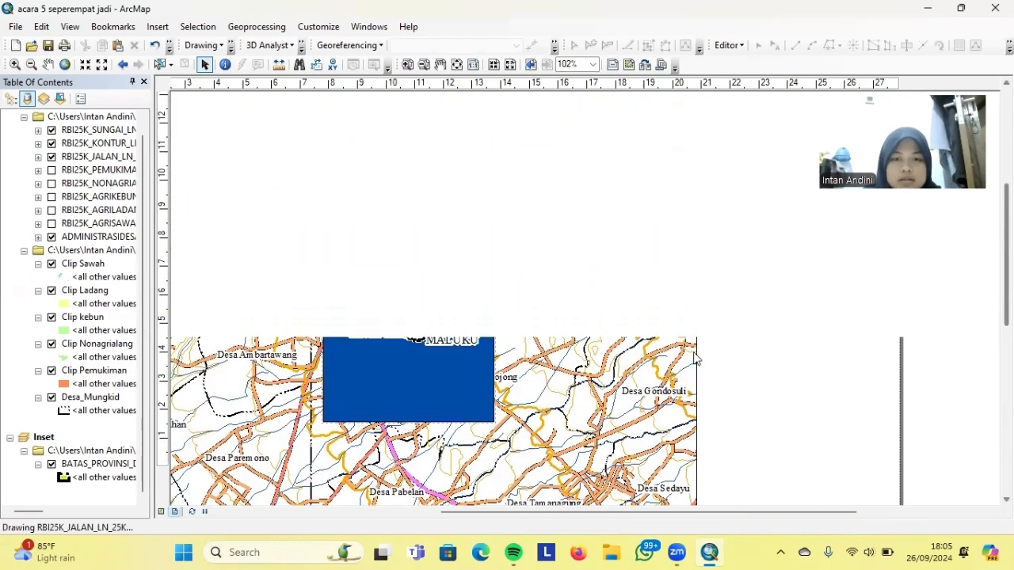
{"action": "right_click", "coordinate": [812, 356]}
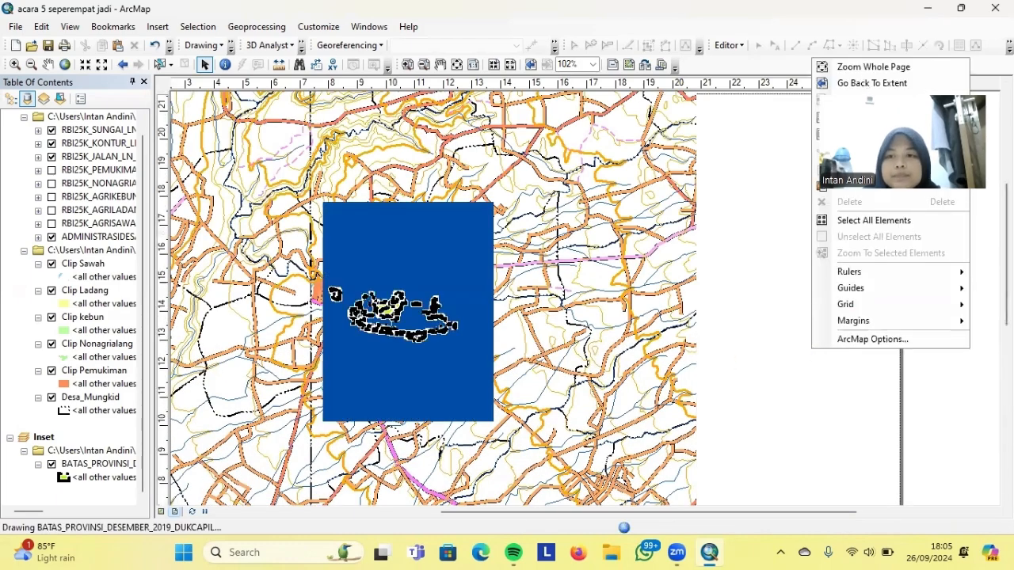
{"action": "left_click", "coordinate": [878, 117]}
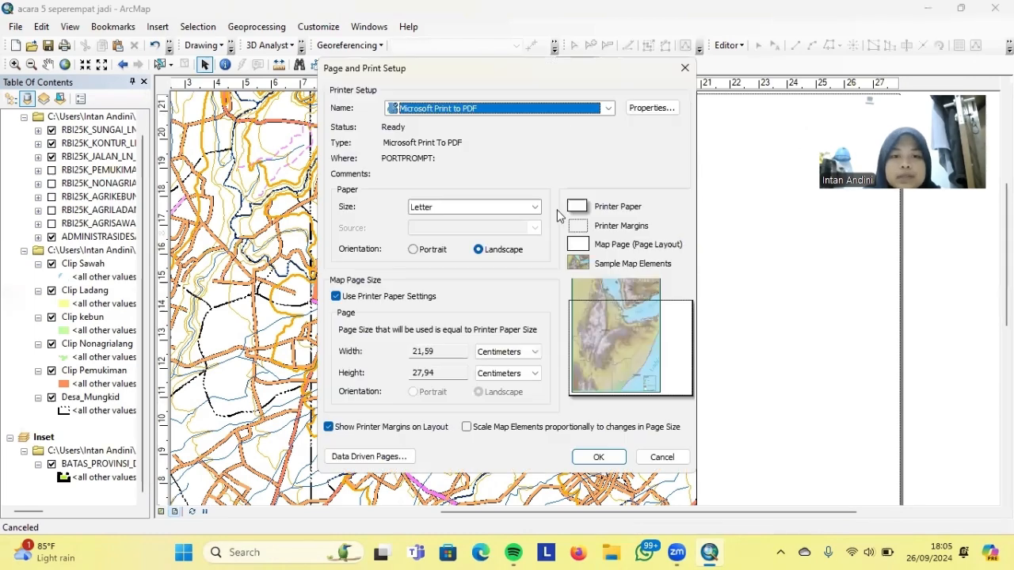
{"action": "left_click", "coordinate": [598, 457]}
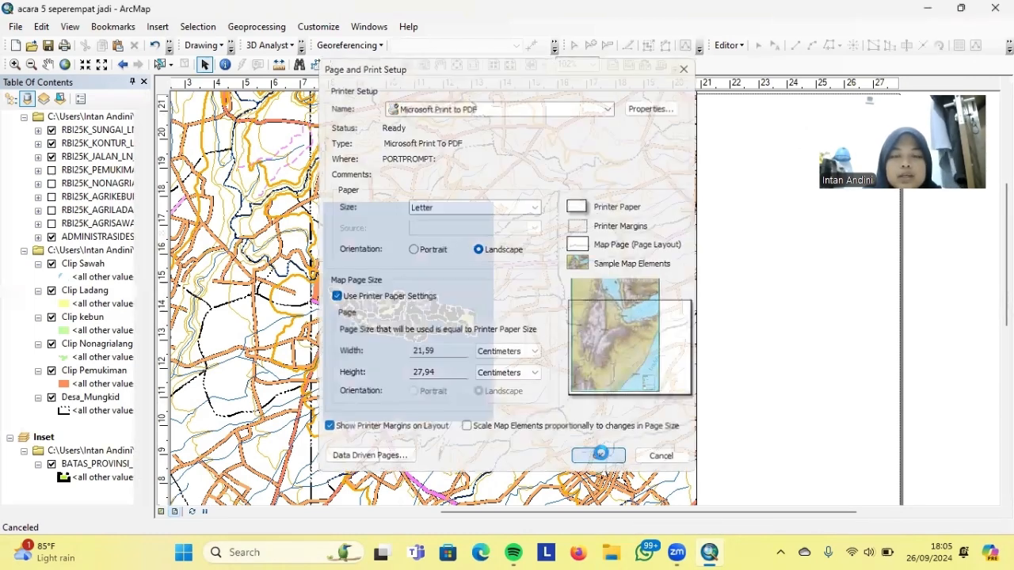
{"action": "right_click", "coordinate": [430, 260]}
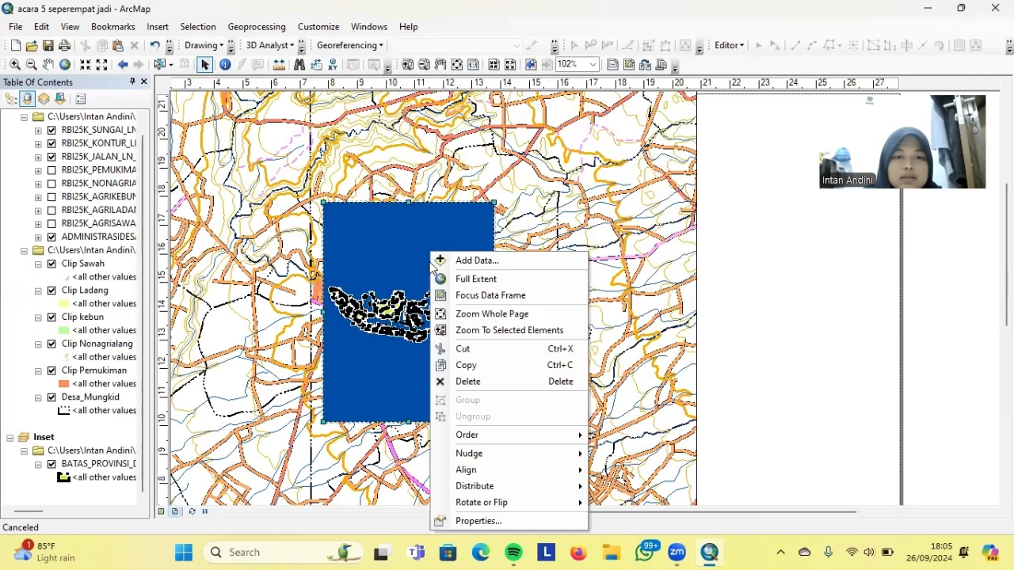
{"action": "left_click_drag", "start_coordinate": [424, 251], "coordinate": [819, 309]}
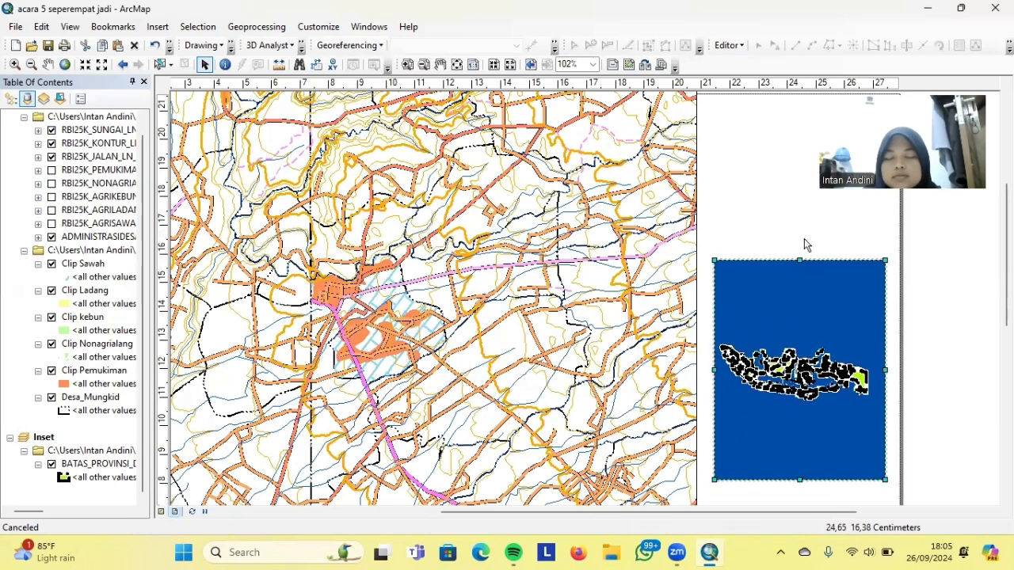
{"action": "right_click", "coordinate": [776, 224]}
{"action": "left_click", "coordinate": [784, 227]}
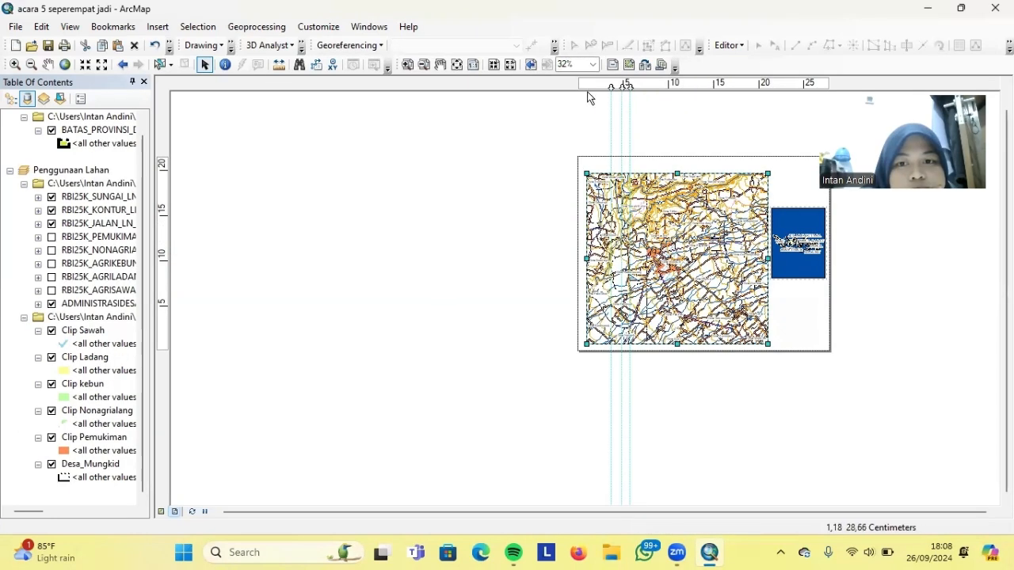
Add a vertical guide, snap the main map's left edge to it, and add a horizontal guide
{"action": "left_click_drag", "start_coordinate": [619, 85], "coordinate": [604, 88]}
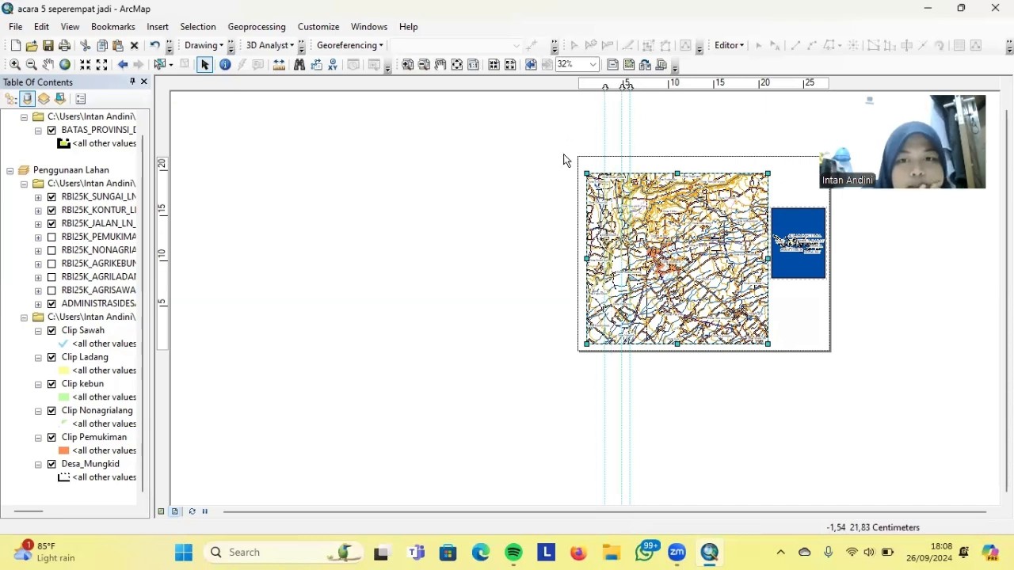
{"action": "left_click_drag", "start_coordinate": [587, 258], "coordinate": [604, 258]}
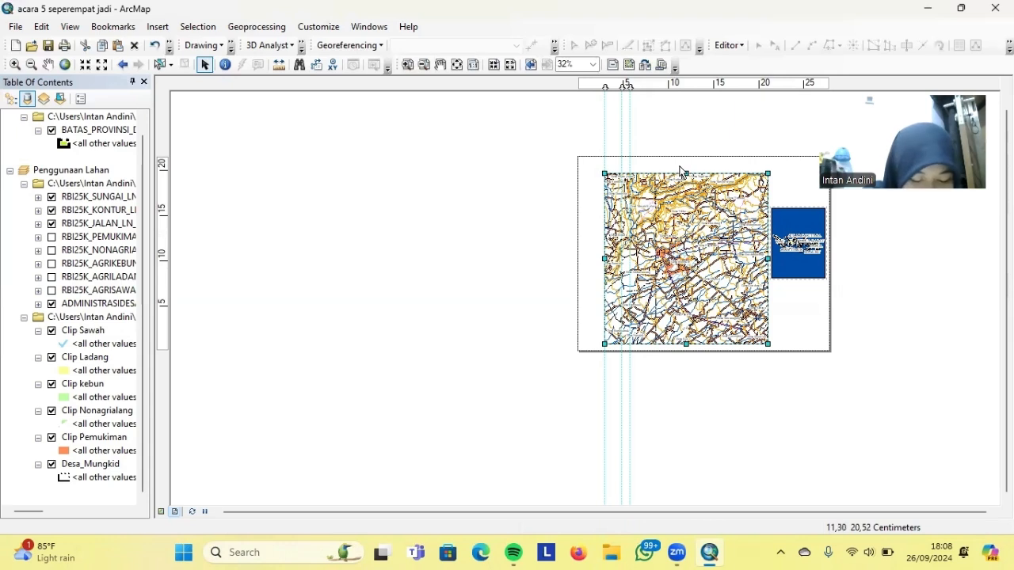
{"action": "left_click", "coordinate": [174, 185]}
{"action": "left_click", "coordinate": [165, 179]}
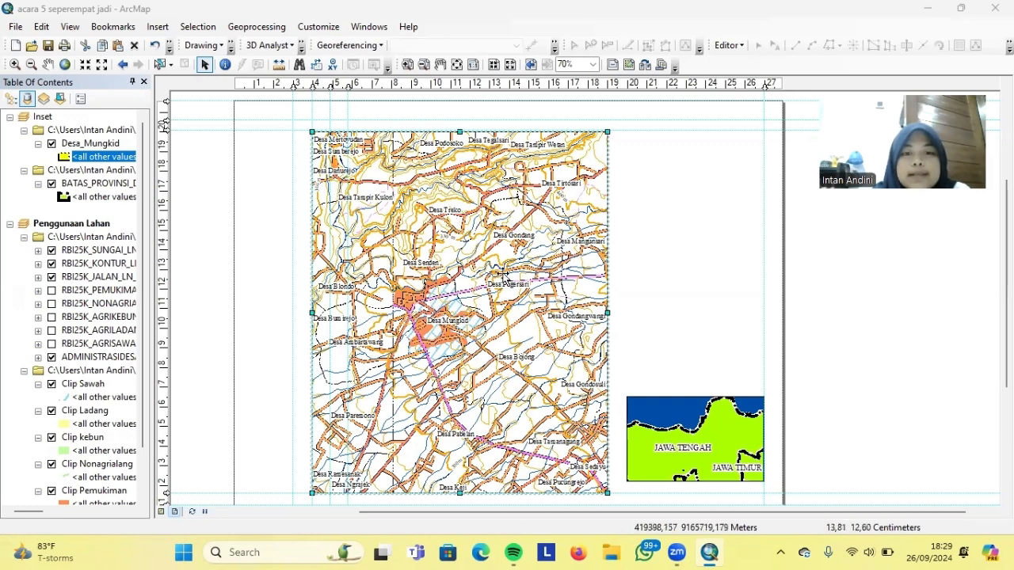
Start a new measured grid on the main map frame showing only tick marks and labels
{"action": "left_click", "coordinate": [457, 249]}
{"action": "right_click", "coordinate": [457, 251]}
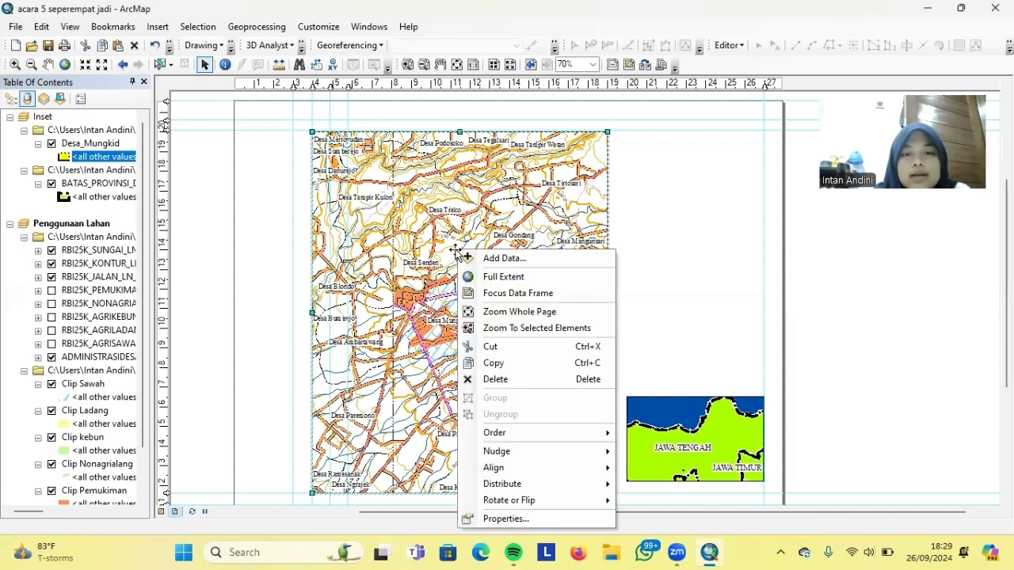
{"action": "left_click", "coordinate": [483, 518]}
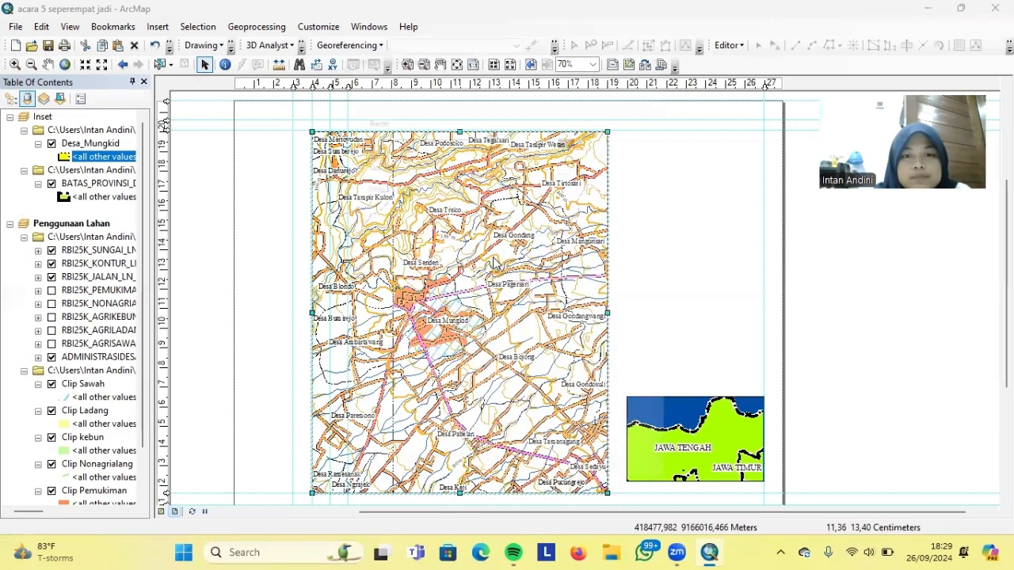
{"action": "left_click", "coordinate": [653, 57]}
{"action": "left_click", "coordinate": [602, 117]}
{"action": "left_click", "coordinate": [489, 225]}
{"action": "left_click", "coordinate": [607, 398]}
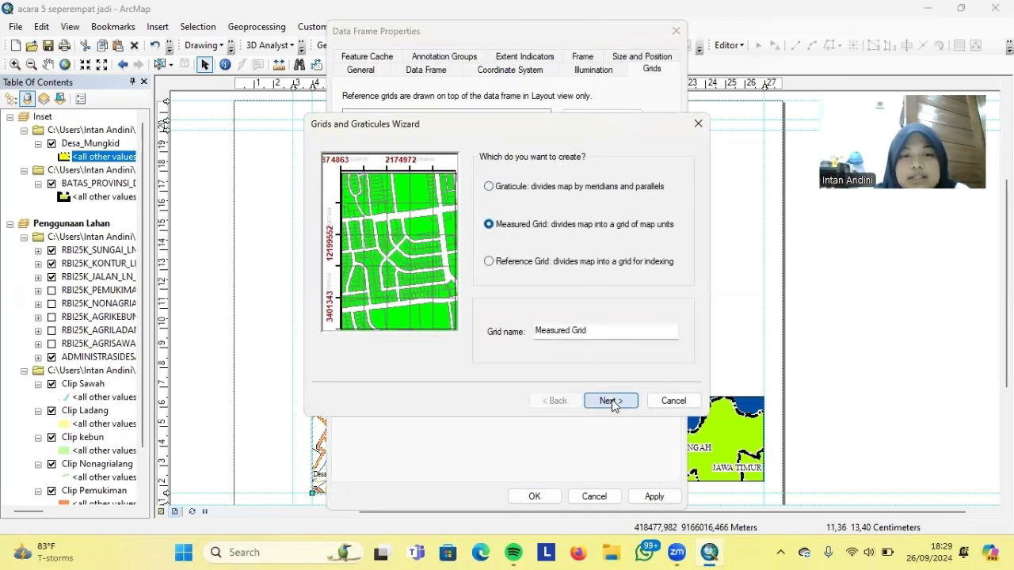
{"action": "left_click", "coordinate": [489, 198]}
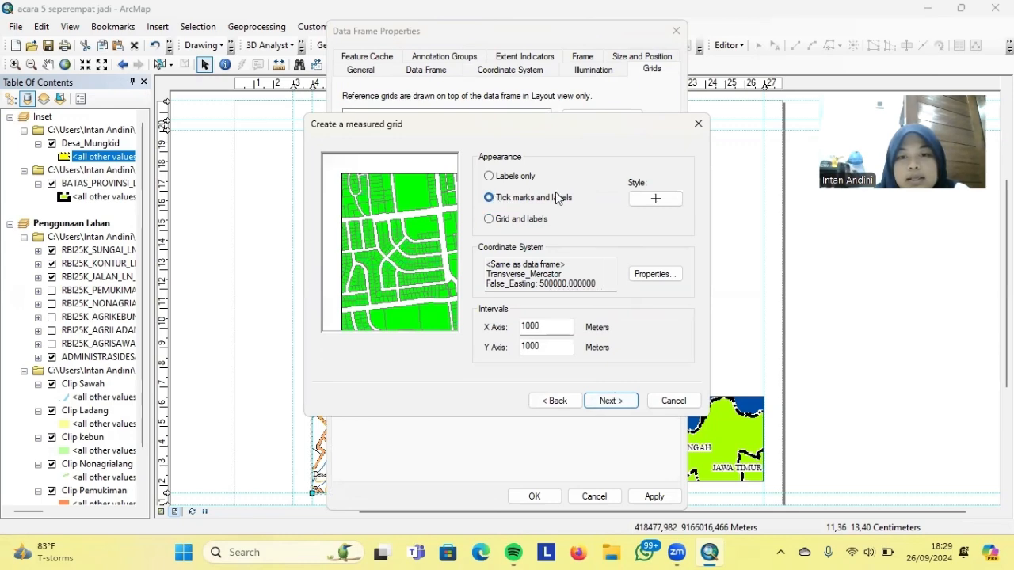
Make the grid tick marks red, finish the 1000 m grid and apply it
{"action": "left_click", "coordinate": [656, 198]}
{"action": "left_click", "coordinate": [646, 216]}
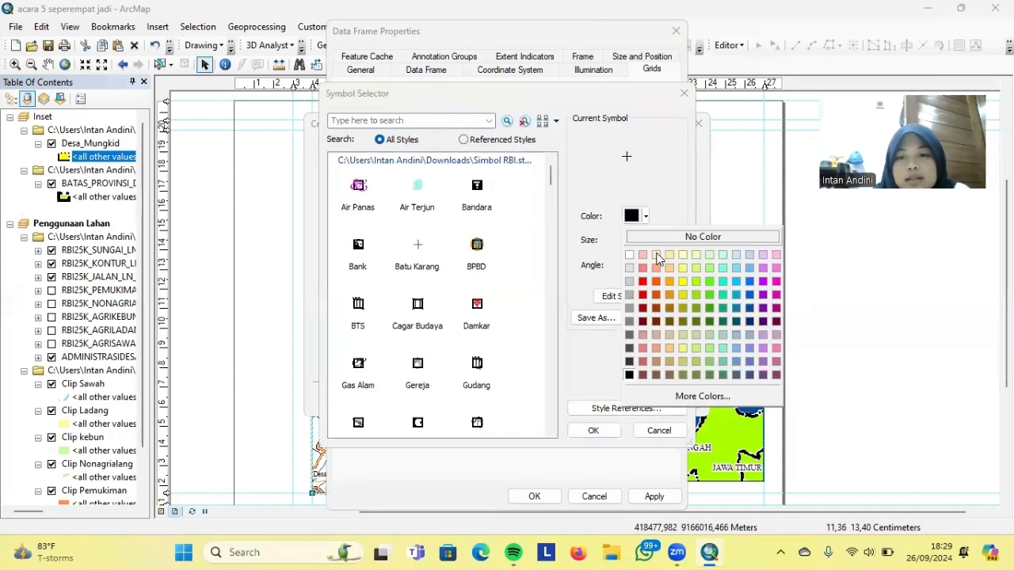
{"action": "left_click", "coordinate": [643, 281]}
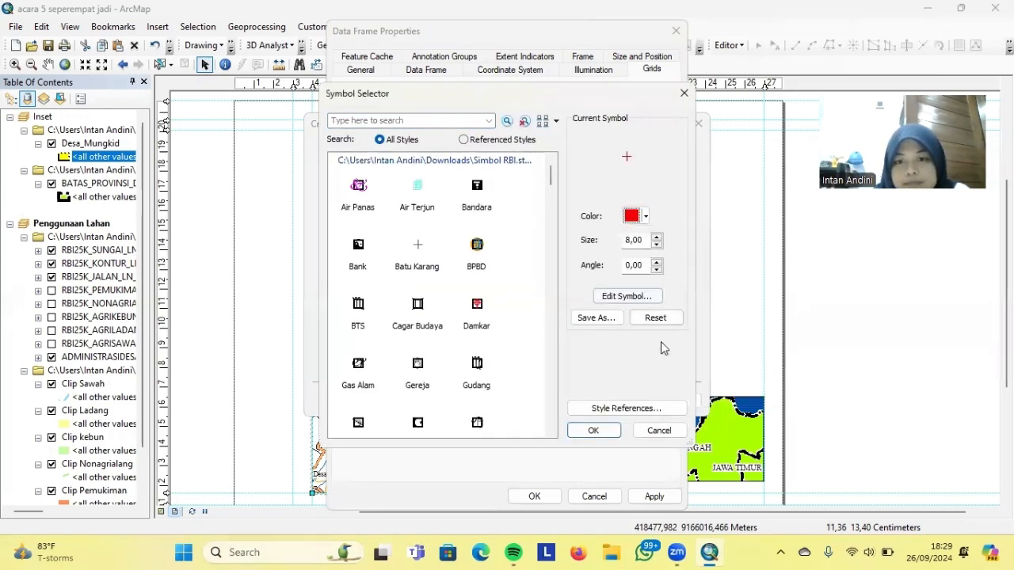
{"action": "left_click", "coordinate": [645, 217]}
{"action": "left_click", "coordinate": [645, 295]}
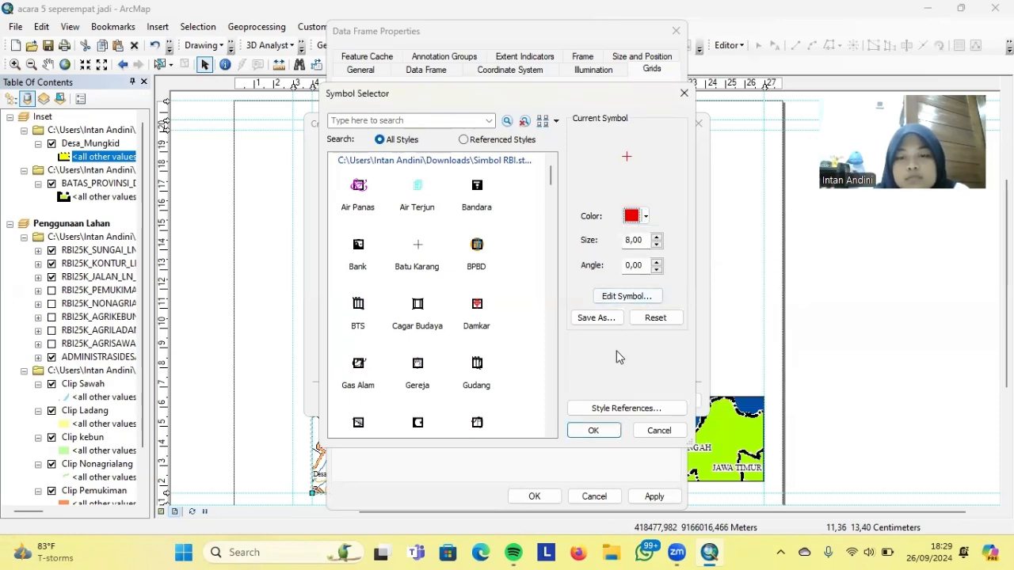
{"action": "left_click", "coordinate": [596, 430]}
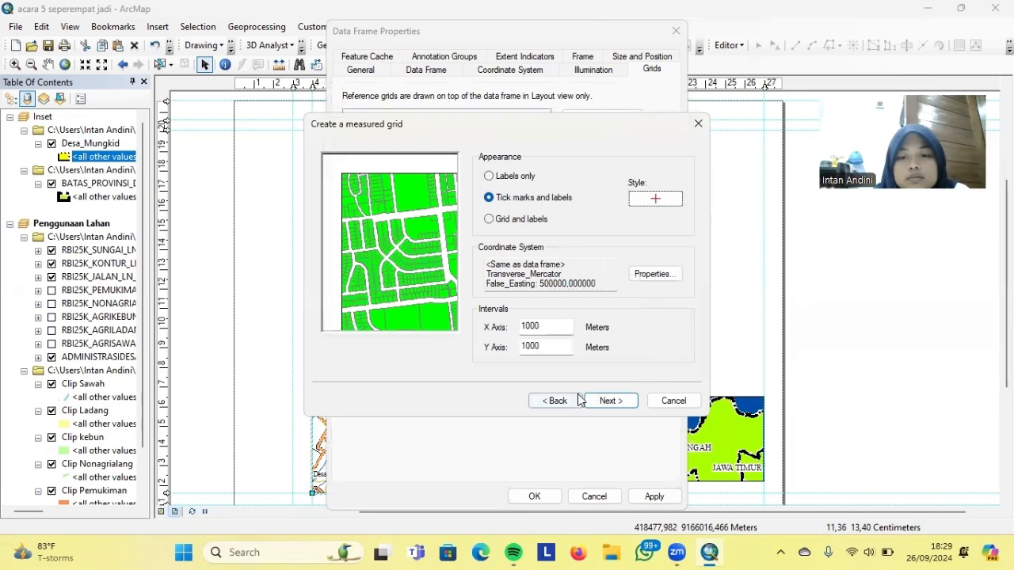
{"action": "left_click", "coordinate": [610, 401]}
{"action": "left_click", "coordinate": [610, 401]}
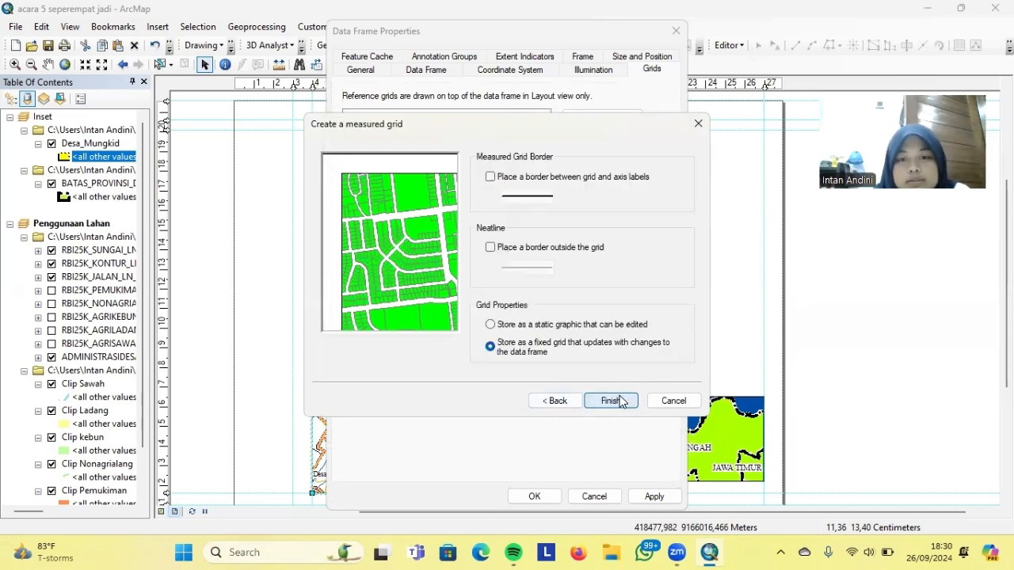
{"action": "left_click", "coordinate": [612, 401]}
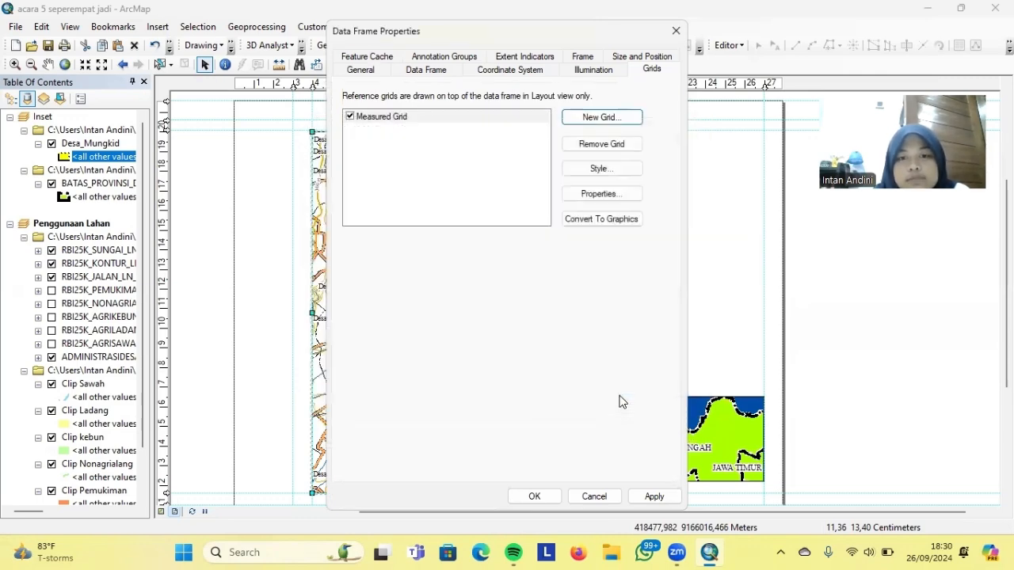
{"action": "left_click", "coordinate": [655, 496]}
{"action": "left_click", "coordinate": [534, 495]}
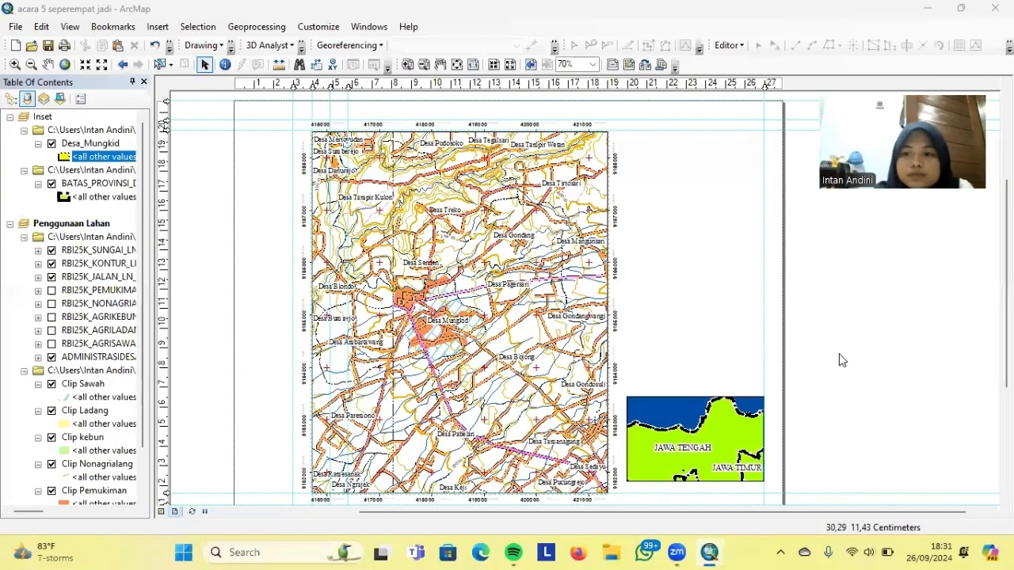
Set the measured grid's main label font to Times New Roman in the map frame's properties
{"action": "left_click", "coordinate": [473, 224]}
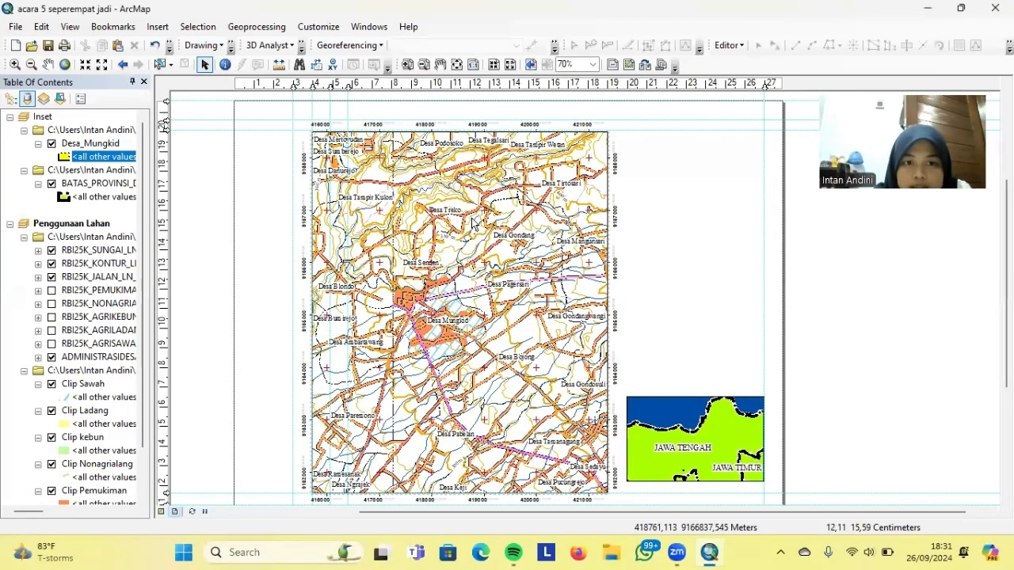
{"action": "right_click", "coordinate": [473, 224]}
{"action": "left_click", "coordinate": [517, 486]}
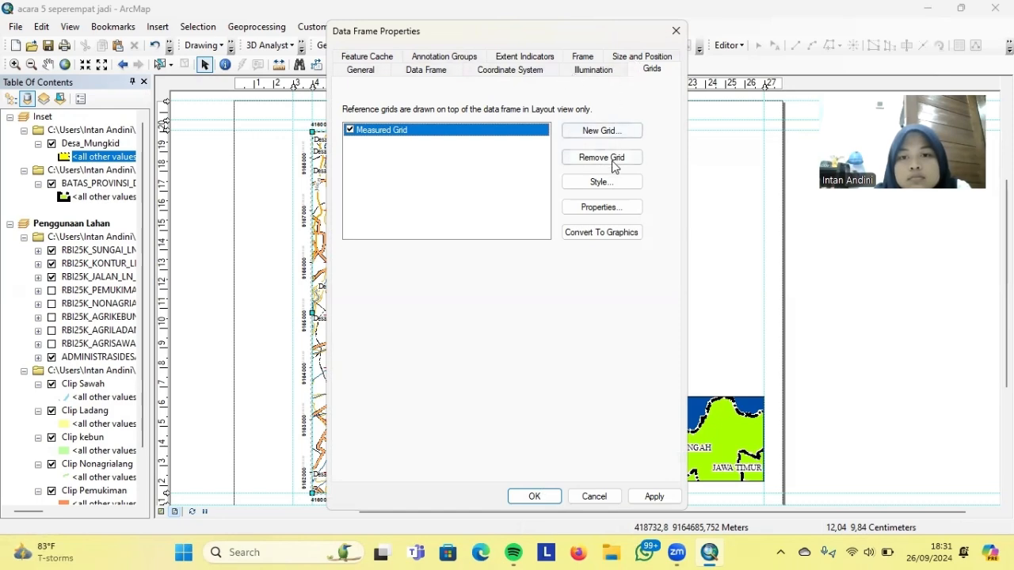
{"action": "left_click", "coordinate": [602, 207]}
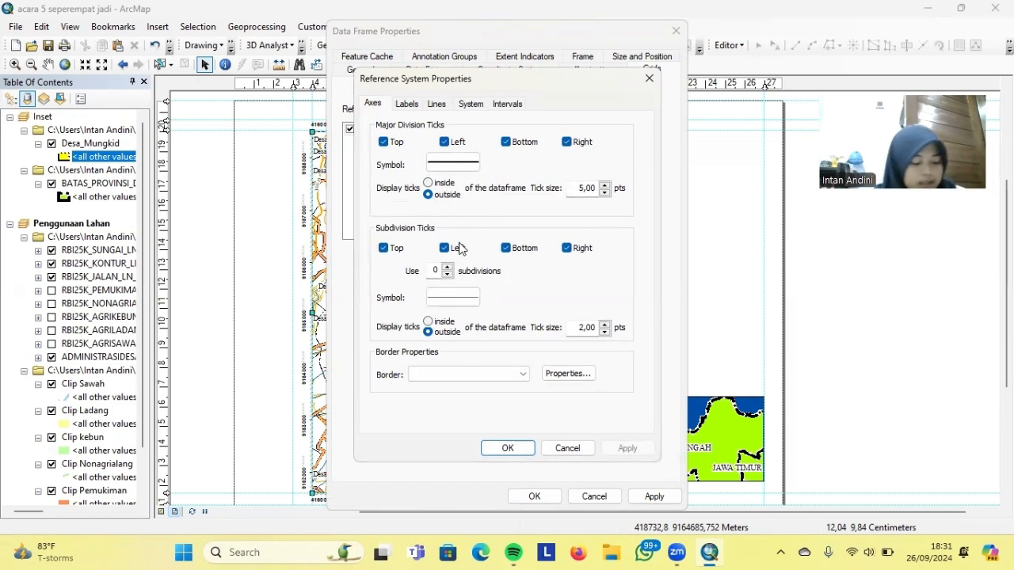
{"action": "left_click", "coordinate": [407, 104]}
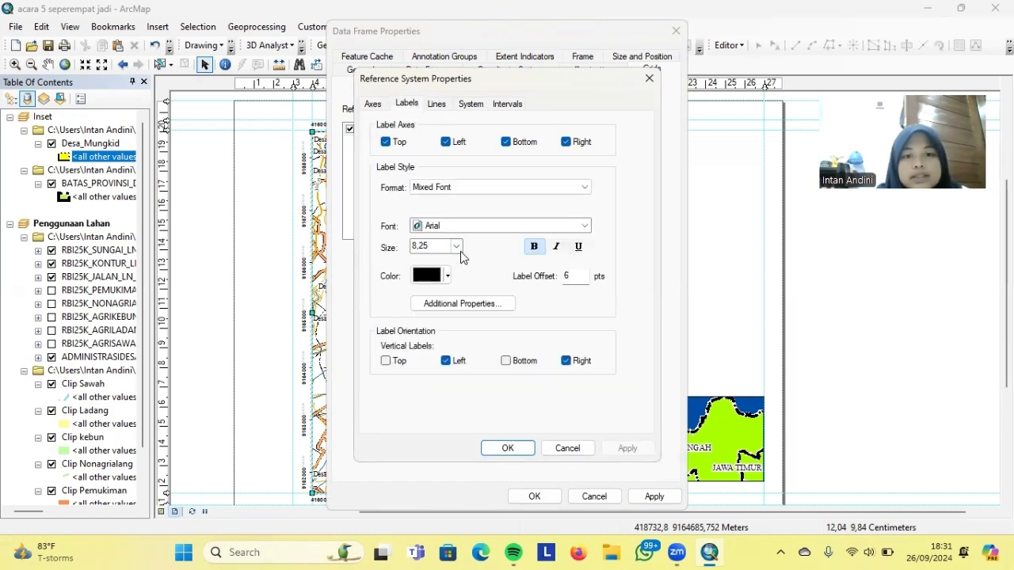
{"action": "left_click", "coordinate": [560, 229]}
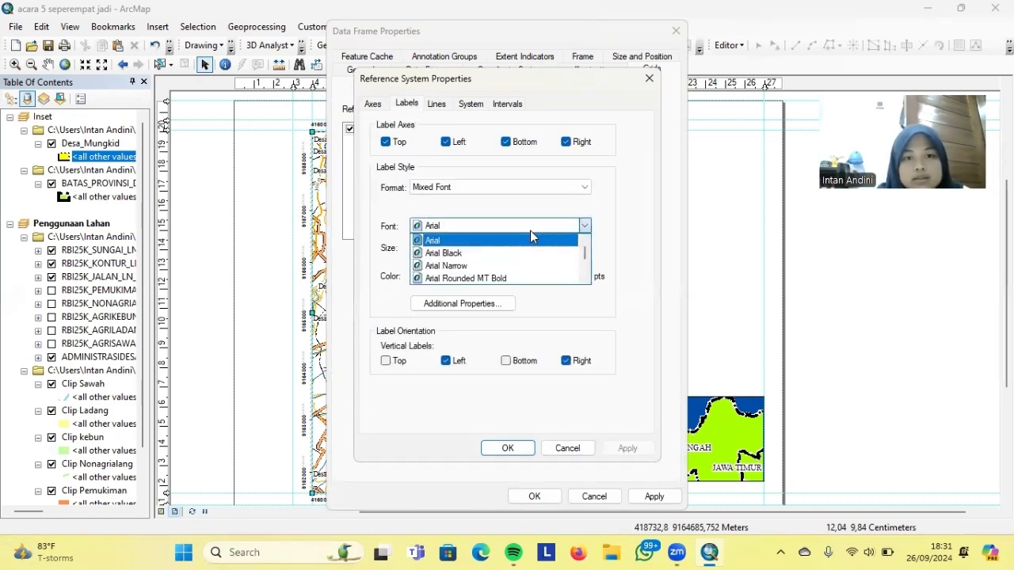
{"action": "left_click", "coordinate": [451, 227]}
{"action": "type", "text": "Times New Roman"}
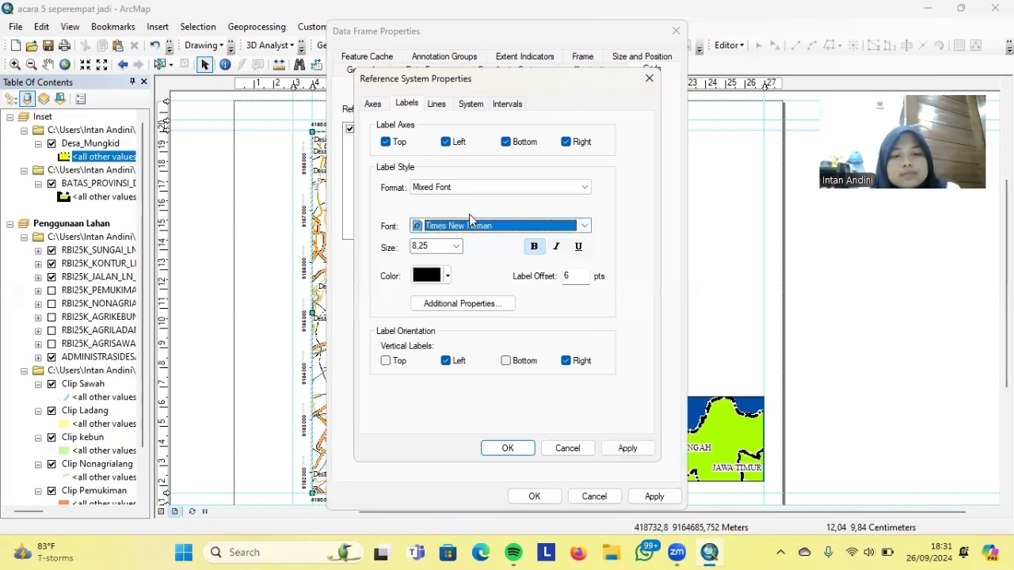
Set the secondary label font to Times New Roman, keeping size 5.25 and the number format
{"action": "left_click", "coordinate": [466, 302]}
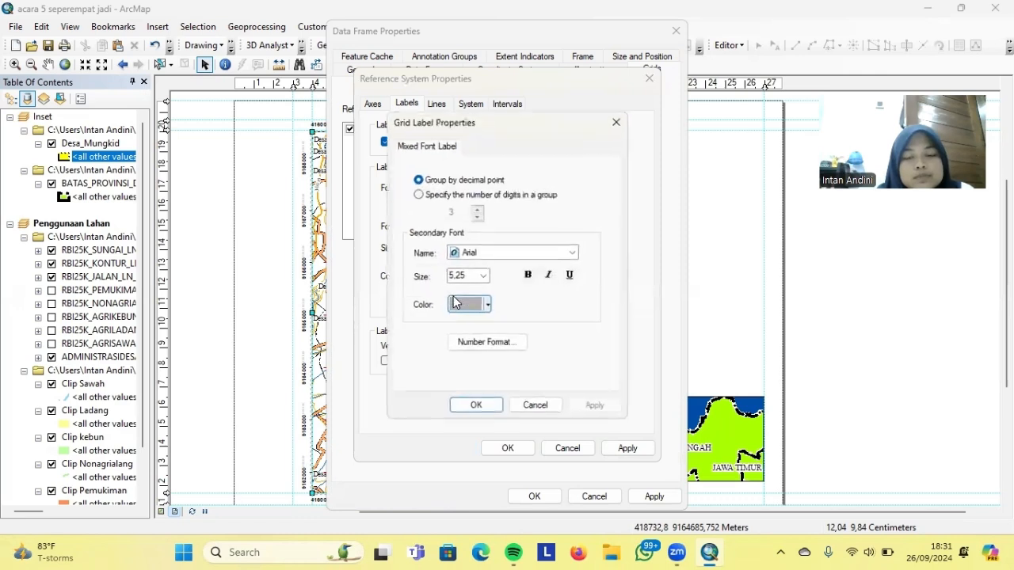
{"action": "left_click", "coordinate": [503, 250]}
{"action": "type", "text": "Times New Roman"}
{"action": "left_click", "coordinate": [495, 317]}
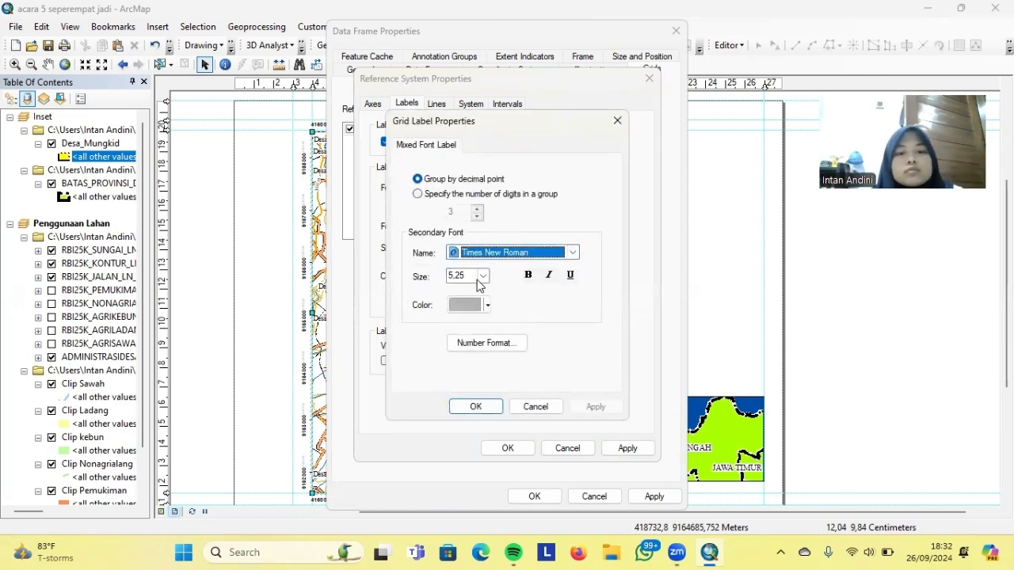
{"action": "left_click", "coordinate": [482, 344]}
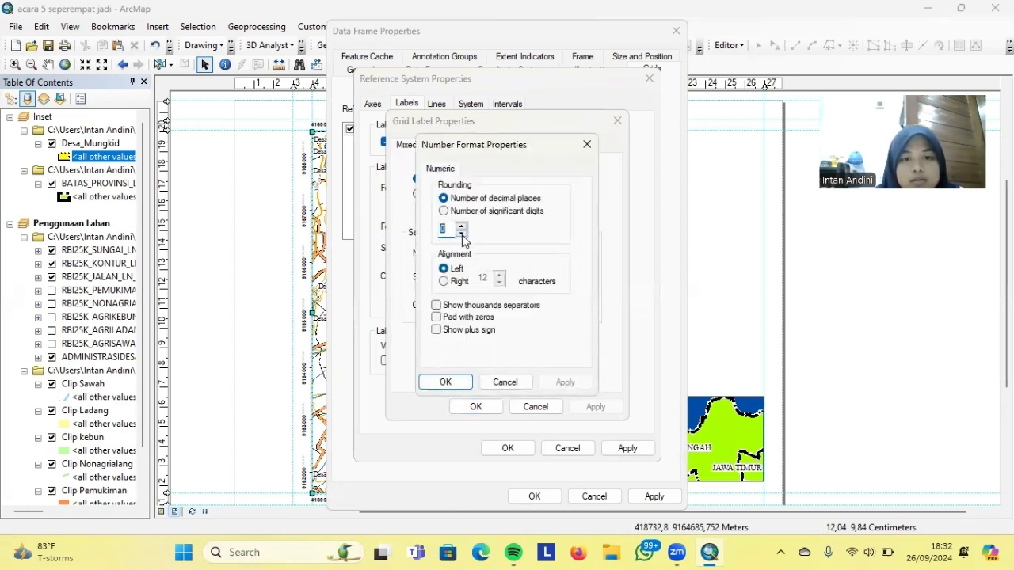
{"action": "left_click", "coordinate": [448, 382]}
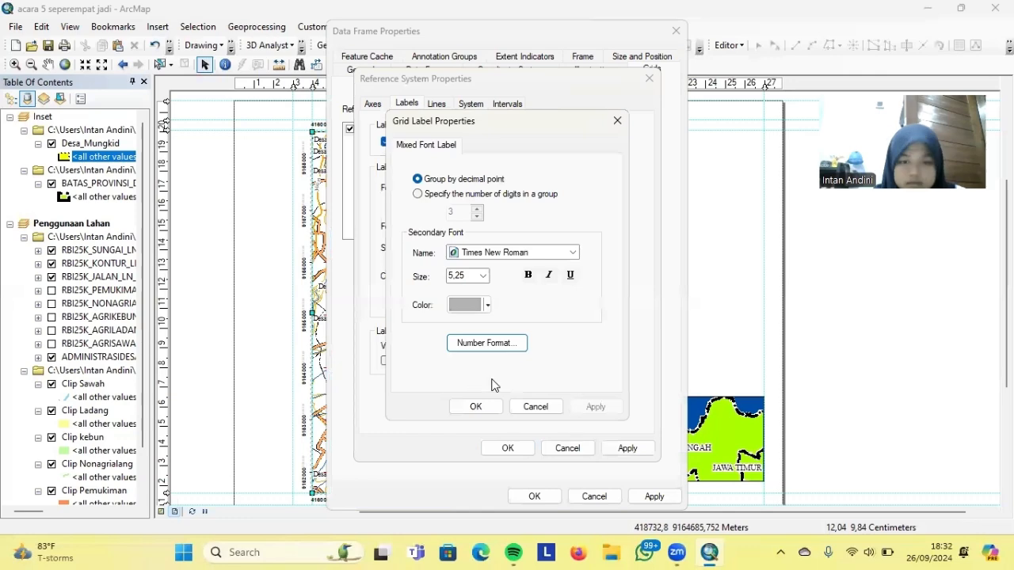
{"action": "left_click", "coordinate": [484, 276]}
{"action": "left_click", "coordinate": [462, 301]}
{"action": "left_click", "coordinate": [475, 407]}
Confirm the grid label changes, apply them to the map and close the properties dialogs
{"action": "left_click", "coordinate": [624, 448]}
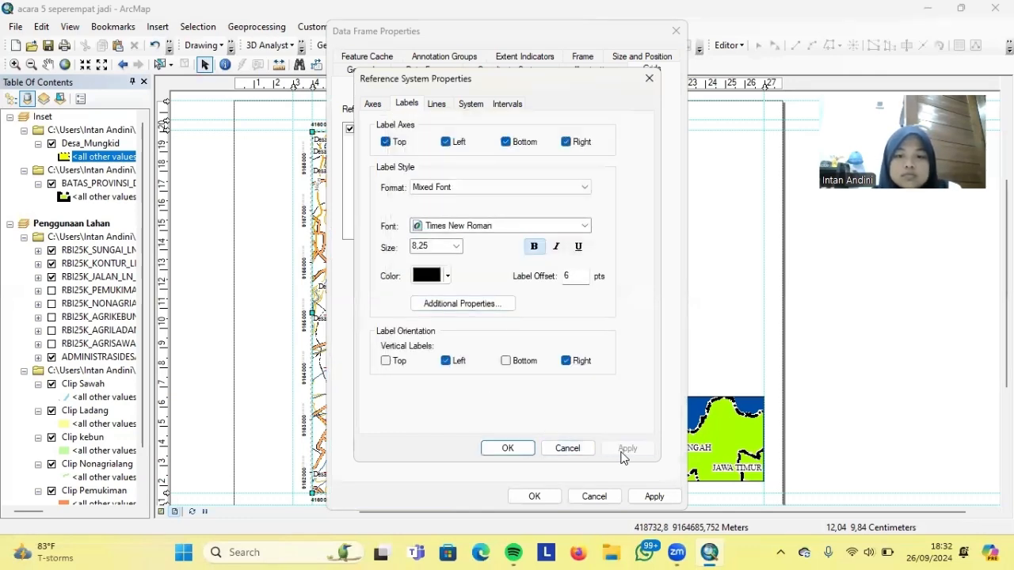
{"action": "left_click", "coordinate": [511, 449]}
{"action": "left_click", "coordinate": [653, 496]}
{"action": "left_click", "coordinate": [534, 496]}
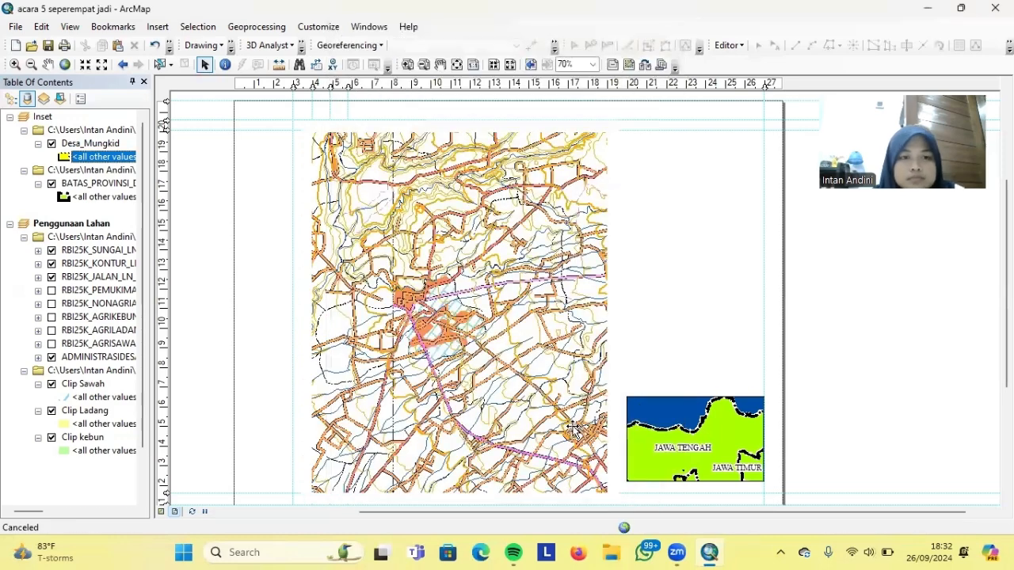
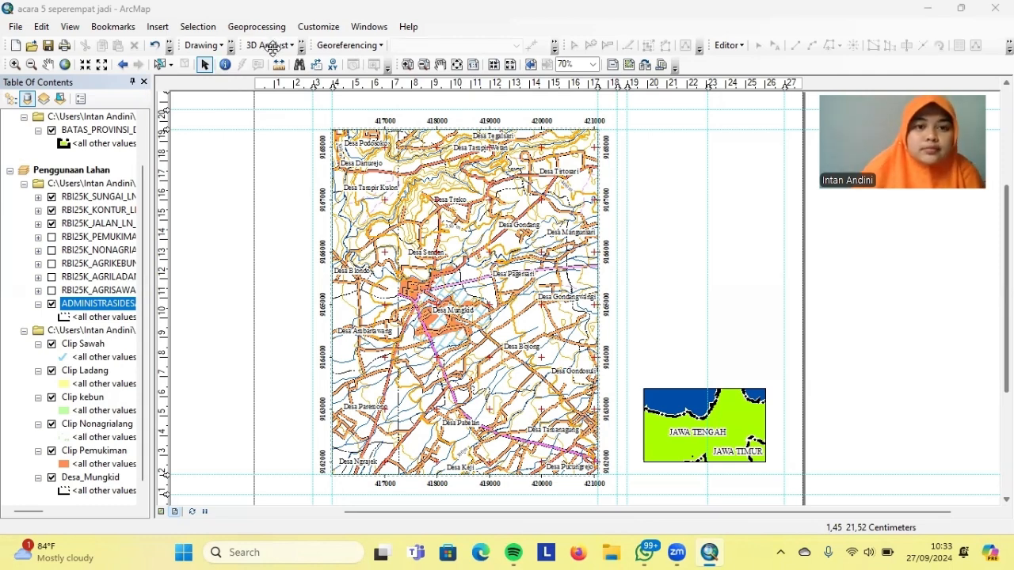
Place a new text element in the blank page area left of the map frame
{"action": "left_click", "coordinate": [230, 47]}
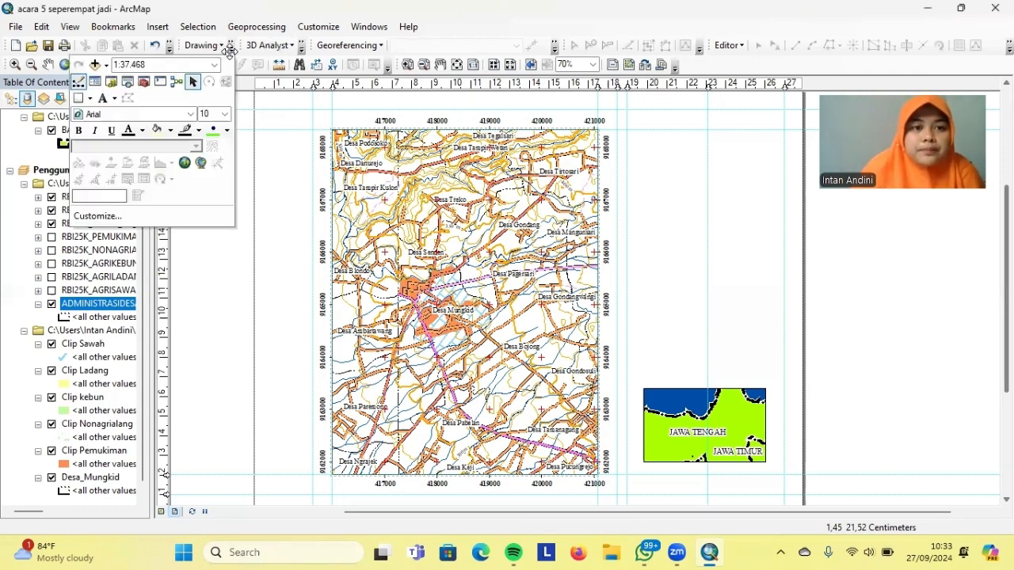
{"action": "left_click", "coordinate": [115, 99]}
{"action": "left_click", "coordinate": [134, 99]}
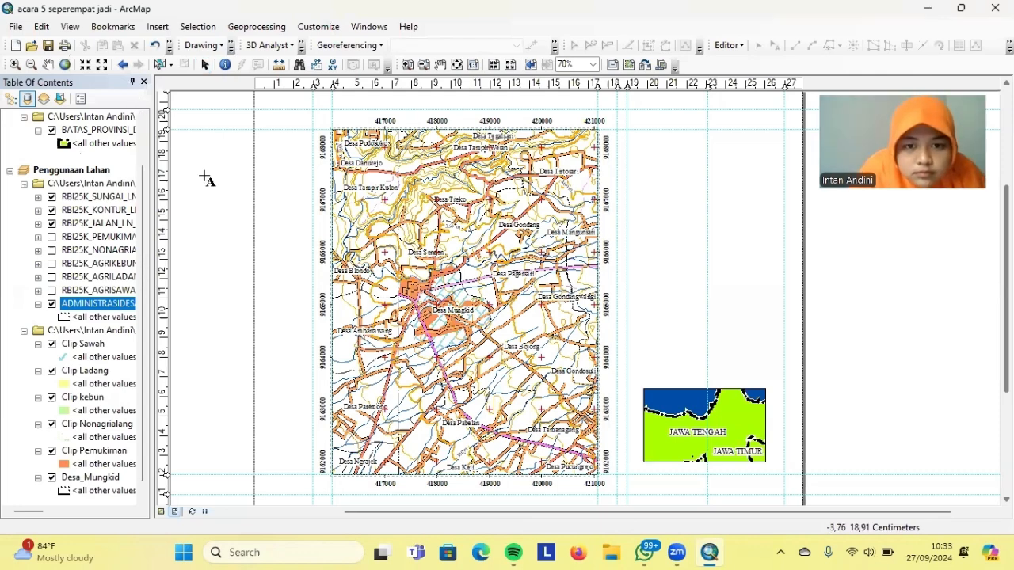
{"action": "left_click", "coordinate": [280, 192]}
{"action": "right_click", "coordinate": [281, 193]}
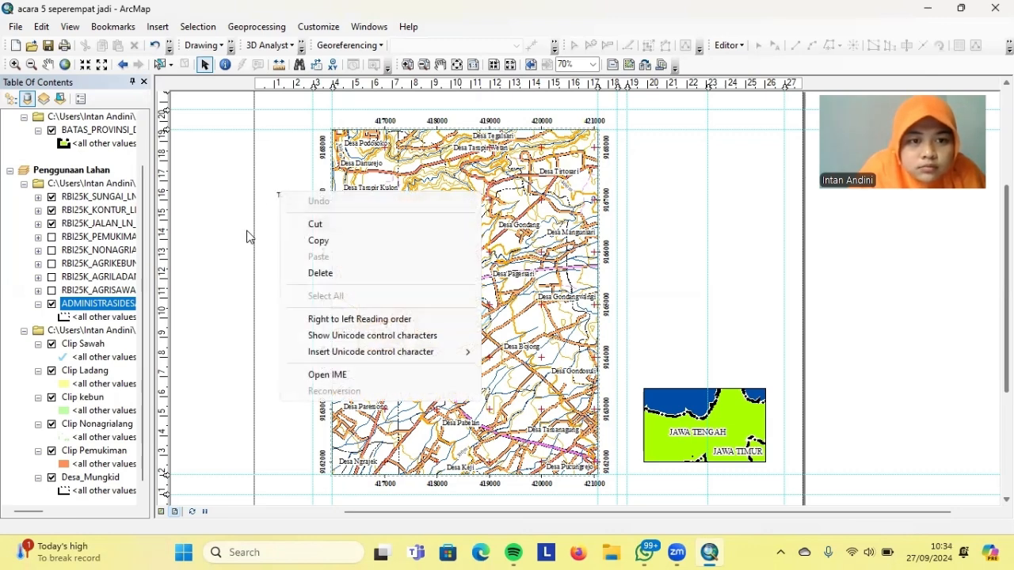
{"action": "left_click", "coordinate": [258, 232]}
Restyle the 'mU' text as bold Times New Roman 10
{"action": "double_click", "coordinate": [283, 195]}
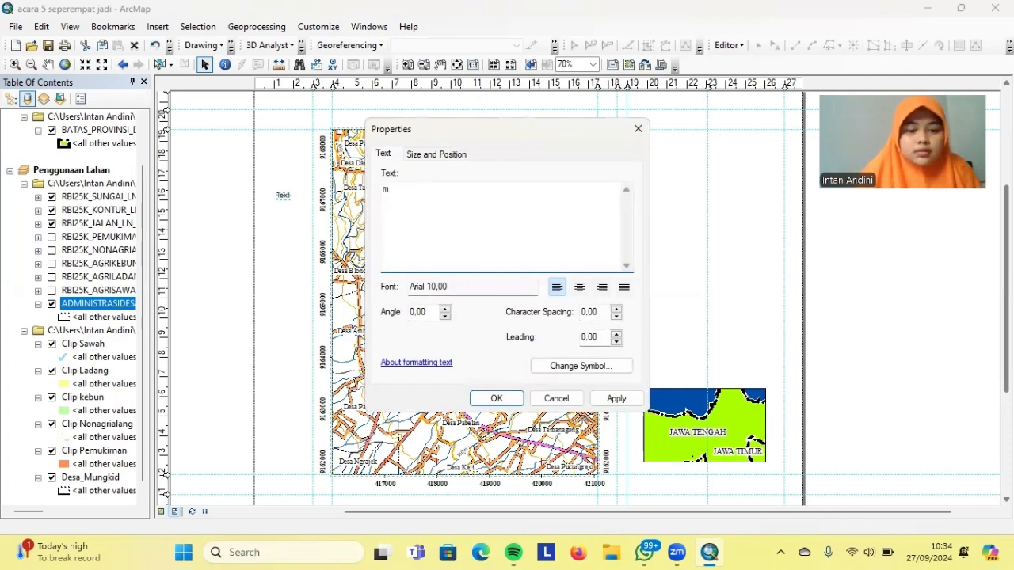
{"action": "left_click", "coordinate": [585, 368]}
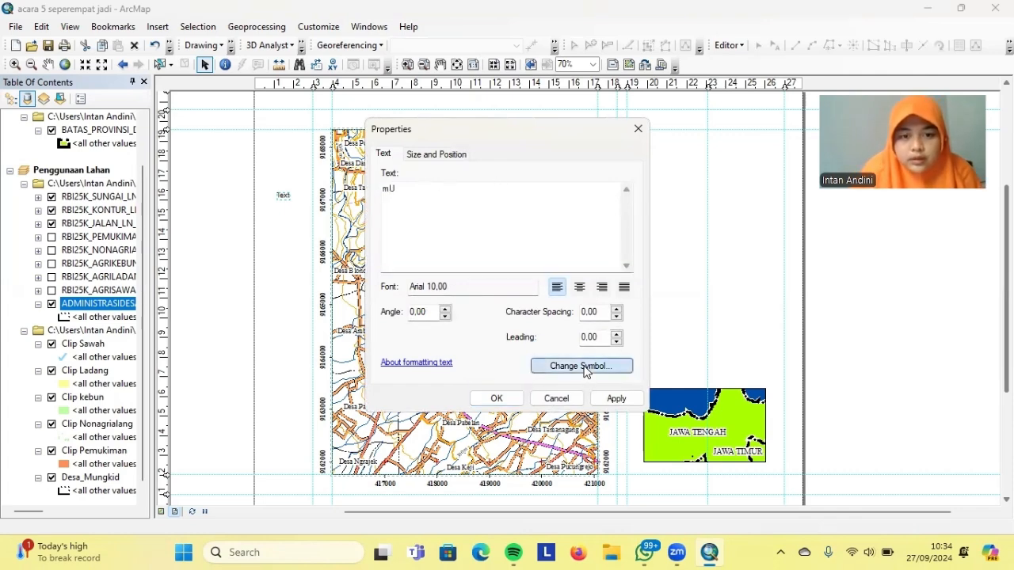
{"action": "left_click", "coordinate": [595, 240]}
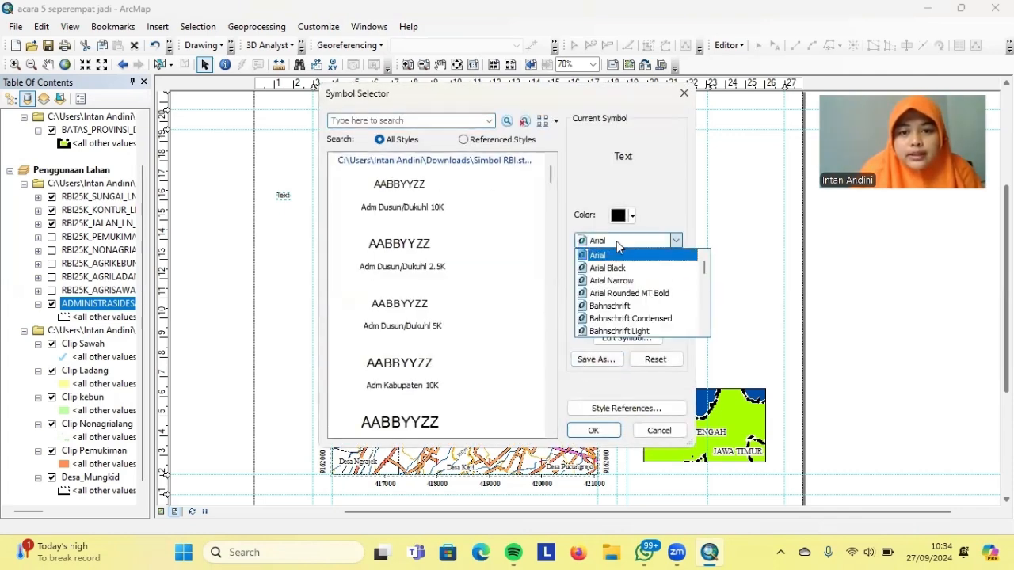
{"action": "left_click", "coordinate": [619, 244]}
{"action": "type", "text": "ti"}
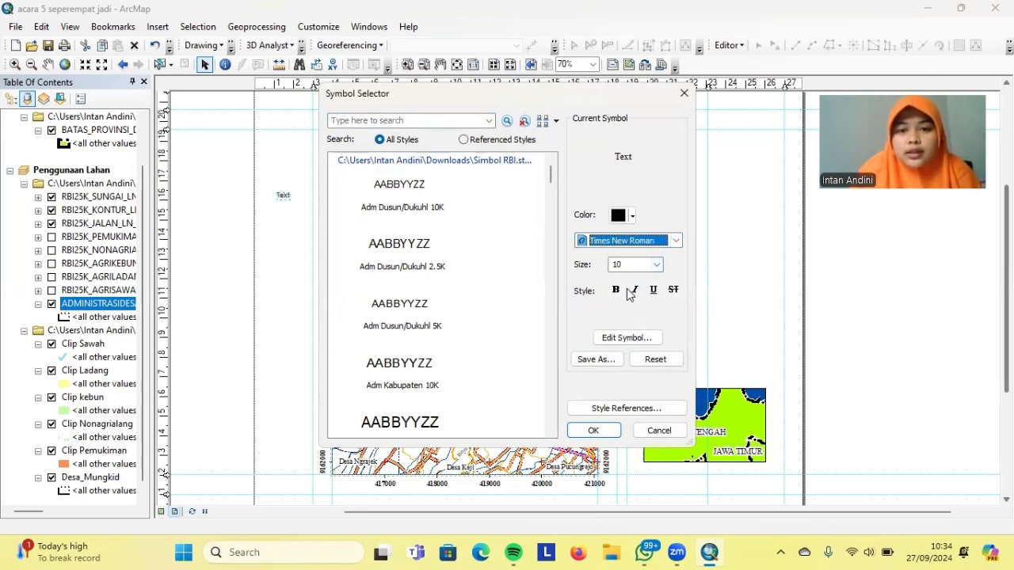
{"action": "left_click", "coordinate": [615, 290]}
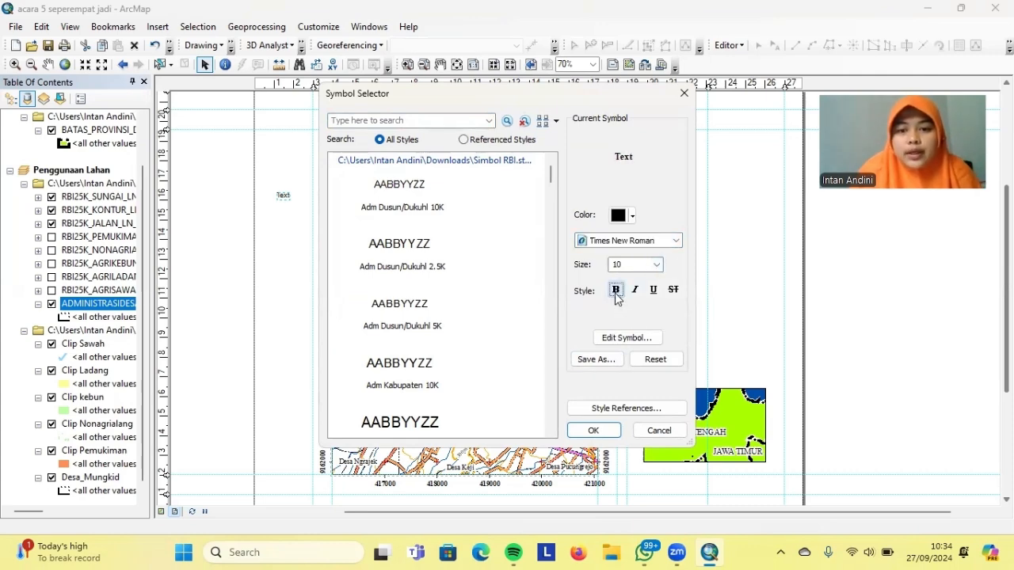
{"action": "left_click", "coordinate": [623, 338]}
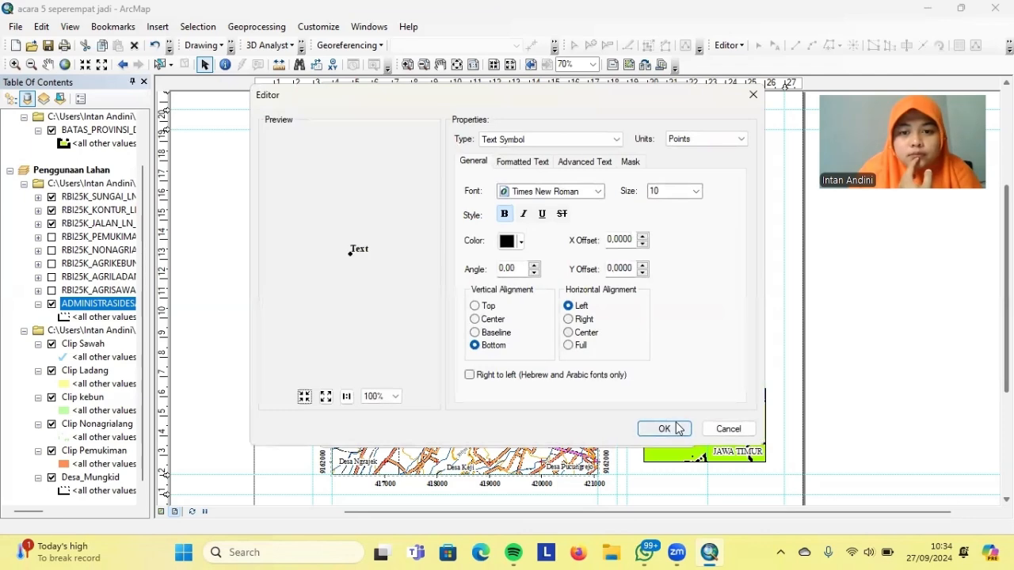
{"action": "left_click", "coordinate": [680, 429]}
{"action": "left_click", "coordinate": [611, 430]}
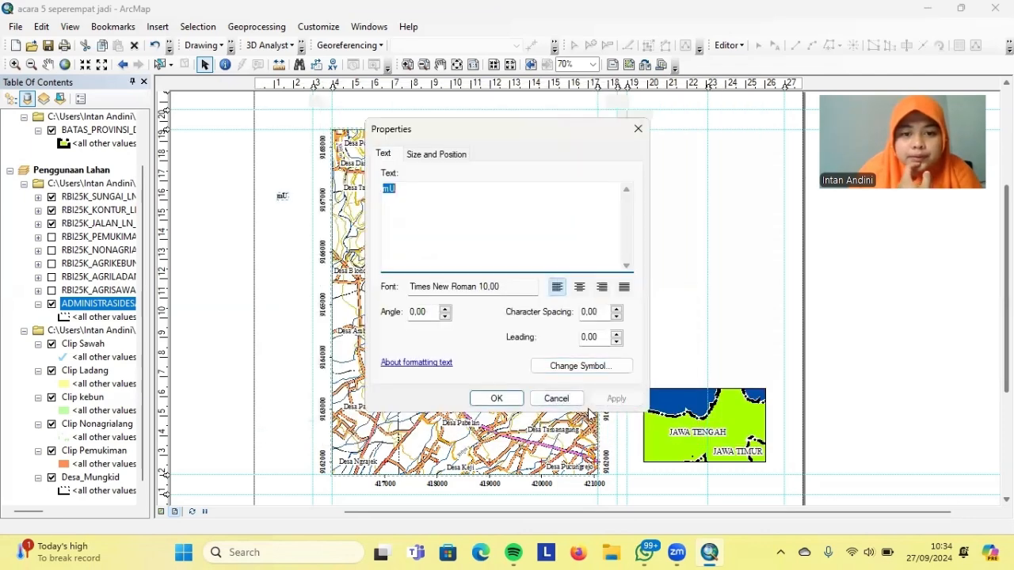
{"action": "left_click", "coordinate": [497, 399]}
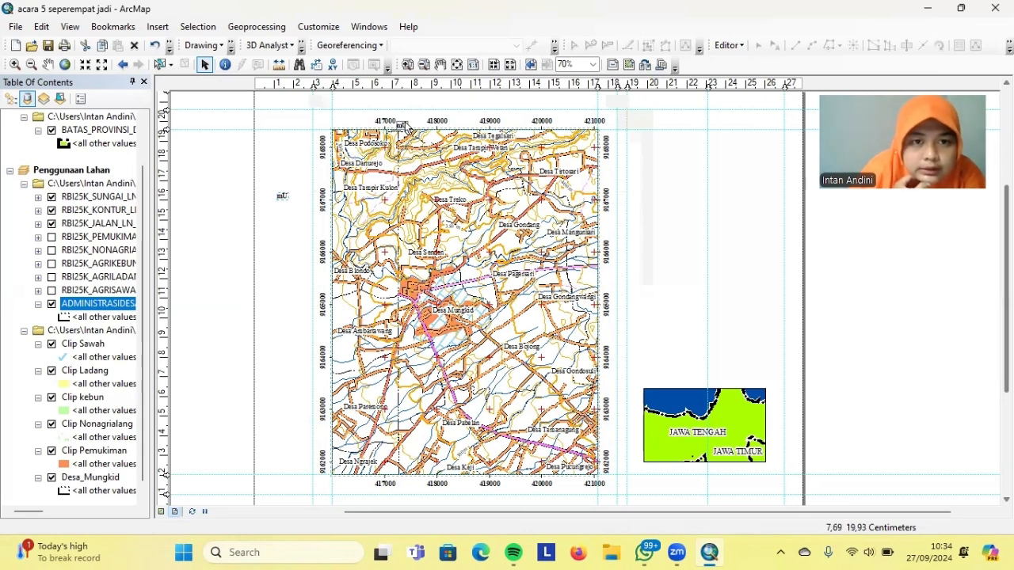
Nudge the 'mU' text slightly lower and add a horizontal guide from the ruler
{"action": "left_click_drag", "start_coordinate": [404, 121], "coordinate": [404, 125]}
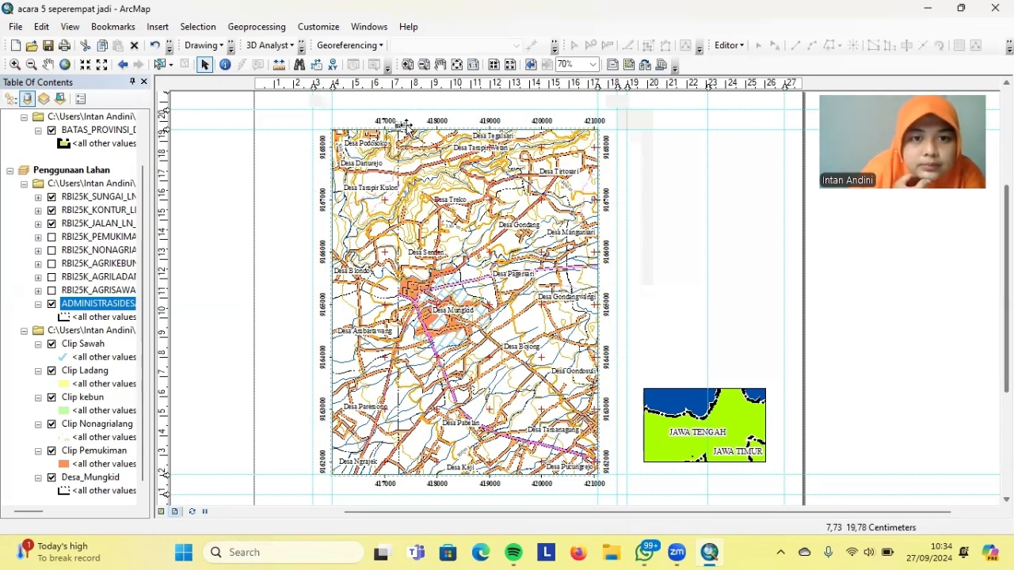
{"action": "left_click", "coordinate": [165, 121]}
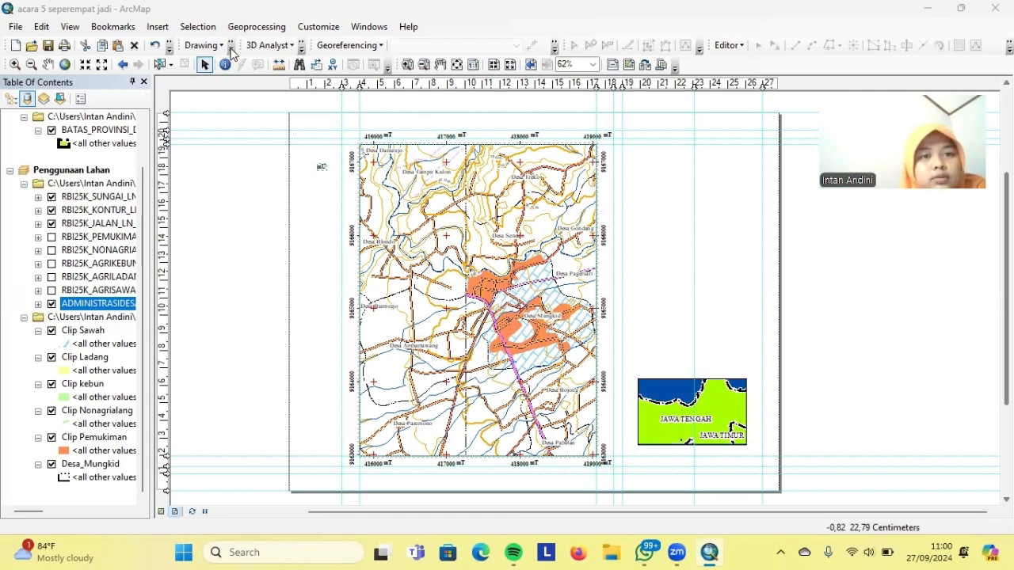
{"action": "left_click", "coordinate": [214, 52]}
{"action": "left_click", "coordinate": [210, 84]}
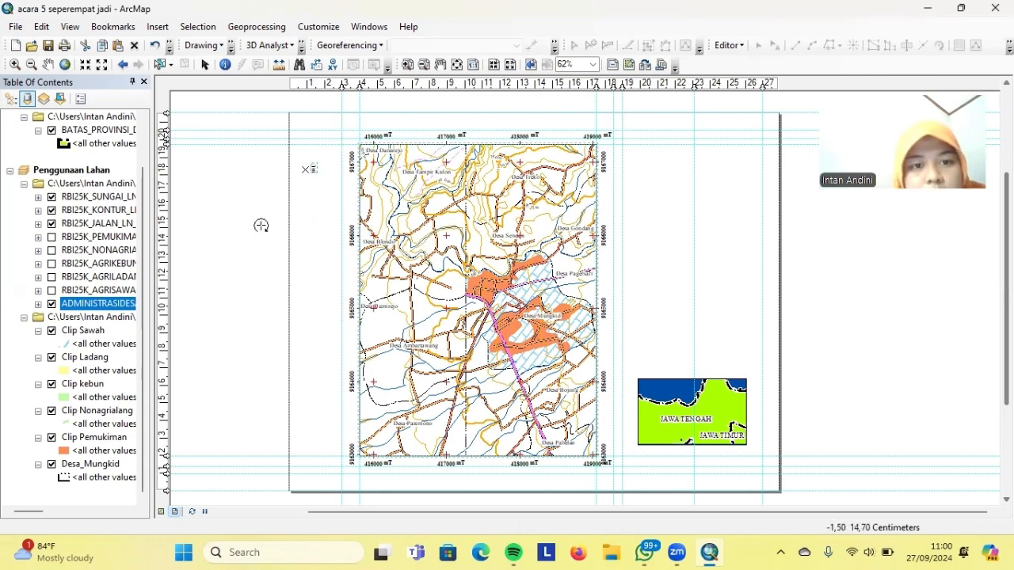
Pick the rotate tool and remove the 'mU' text through the page's context menu
{"action": "left_click", "coordinate": [230, 49]}
{"action": "left_click", "coordinate": [221, 84]}
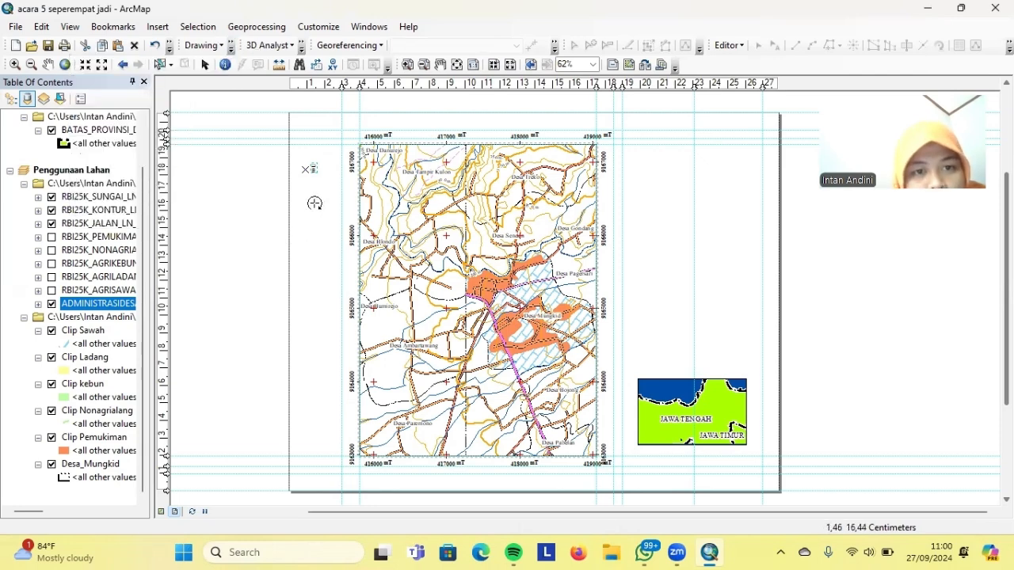
{"action": "right_click", "coordinate": [270, 175]}
{"action": "left_click", "coordinate": [270, 166]}
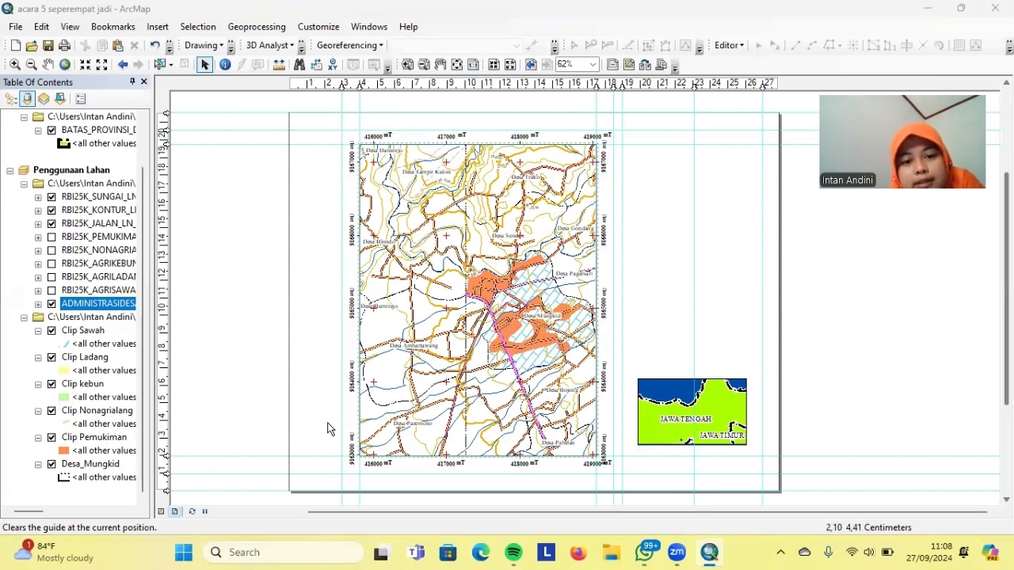
Draw a rectangle over the whole map frame with no fill and a black outline
{"action": "left_click", "coordinate": [232, 47]}
{"action": "left_click", "coordinate": [84, 99]}
{"action": "left_click", "coordinate": [106, 102]}
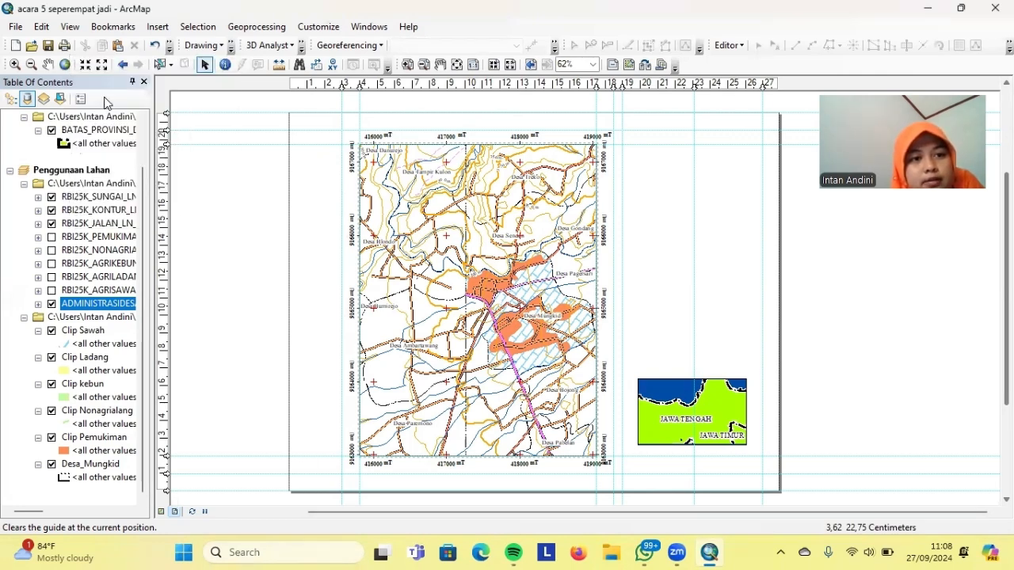
{"action": "left_click_drag", "start_coordinate": [341, 130], "coordinate": [613, 474]}
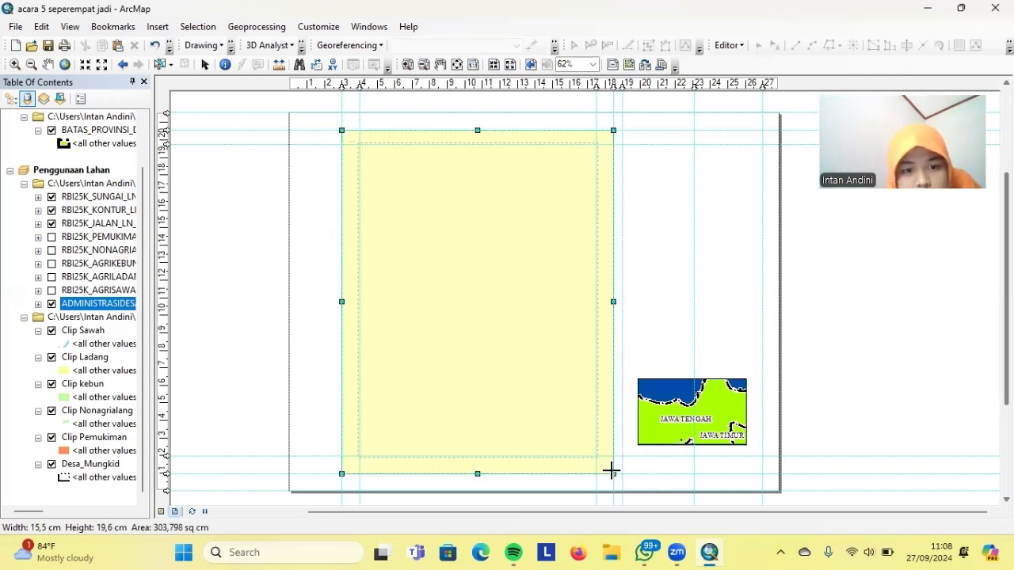
{"action": "right_click", "coordinate": [438, 236]}
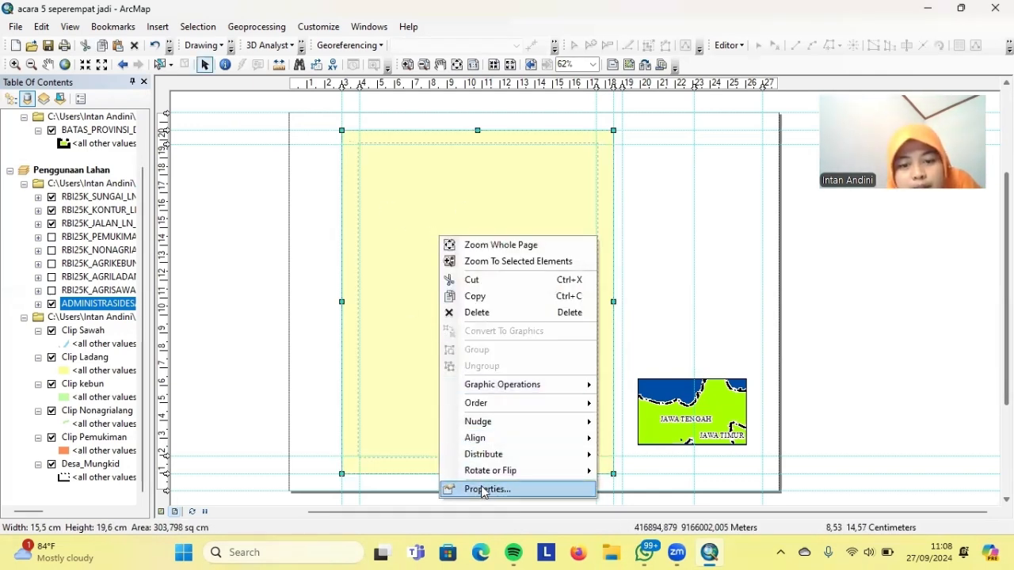
{"action": "left_click", "coordinate": [481, 486]}
{"action": "left_click", "coordinate": [459, 208]}
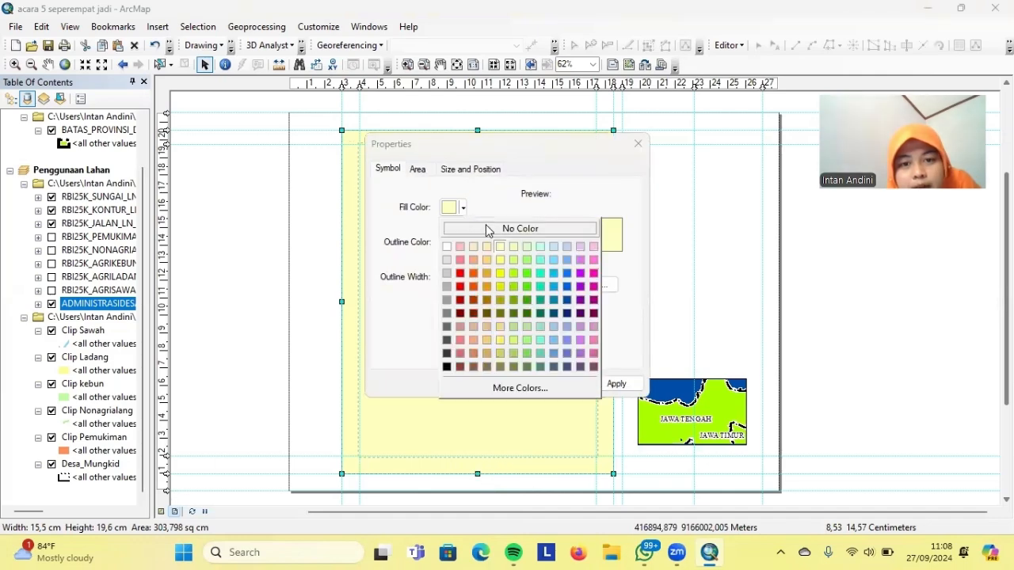
{"action": "left_click", "coordinate": [475, 229]}
{"action": "left_click", "coordinate": [464, 243]}
{"action": "left_click", "coordinate": [446, 402]}
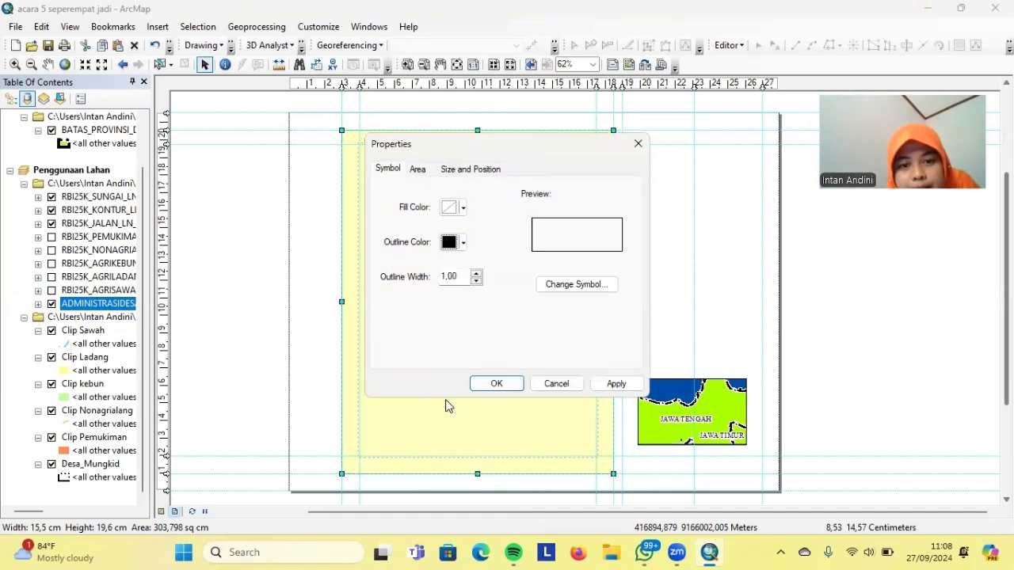
{"action": "left_click", "coordinate": [617, 384]}
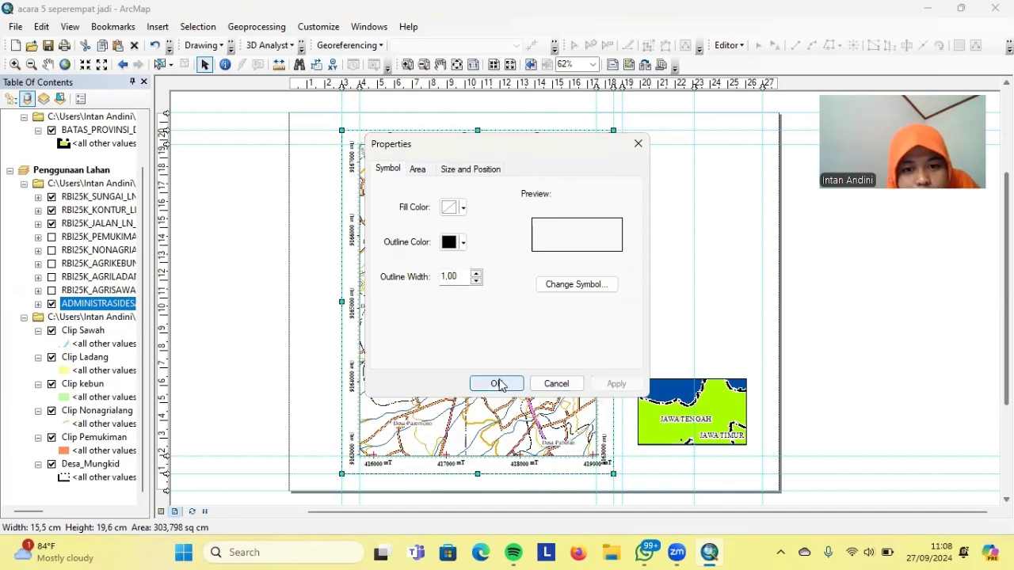
{"action": "left_click", "coordinate": [498, 384]}
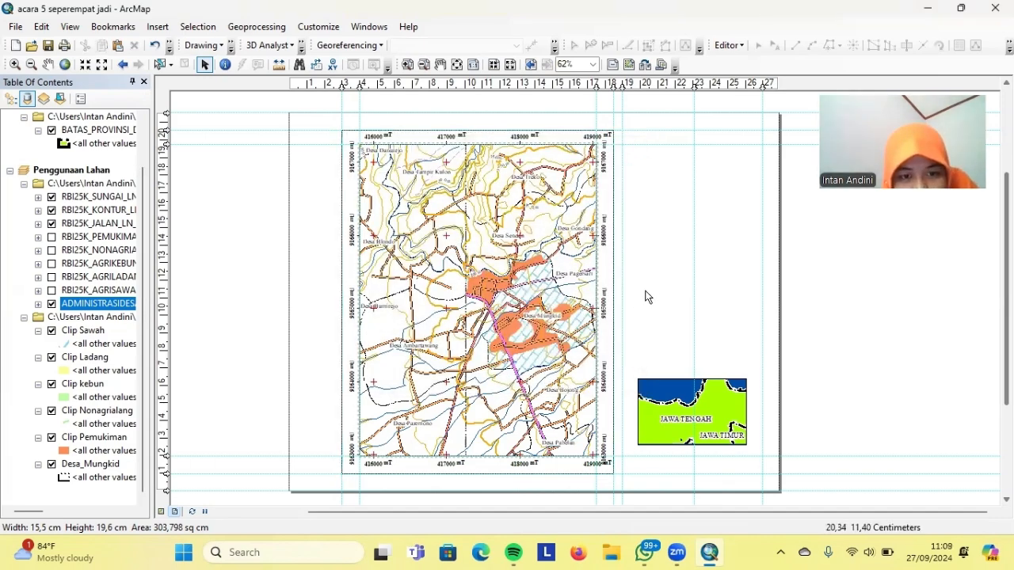
{"action": "left_click", "coordinate": [587, 301]}
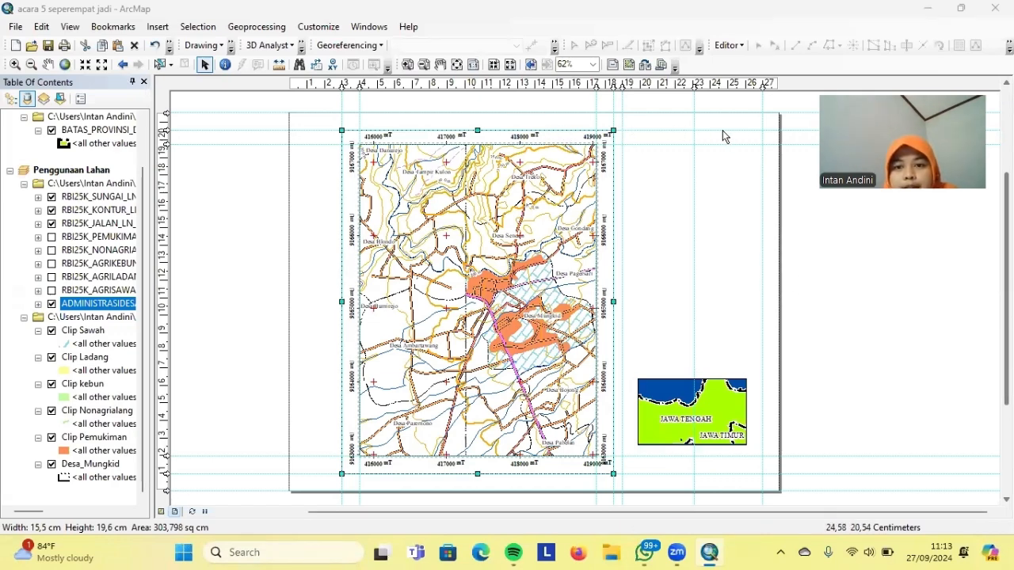
Draw an unfilled, black-outlined 8 × 19.6 cm panel rectangle right of the map
{"action": "left_click", "coordinate": [231, 49]}
{"action": "left_click", "coordinate": [90, 99]}
{"action": "left_click", "coordinate": [139, 100]}
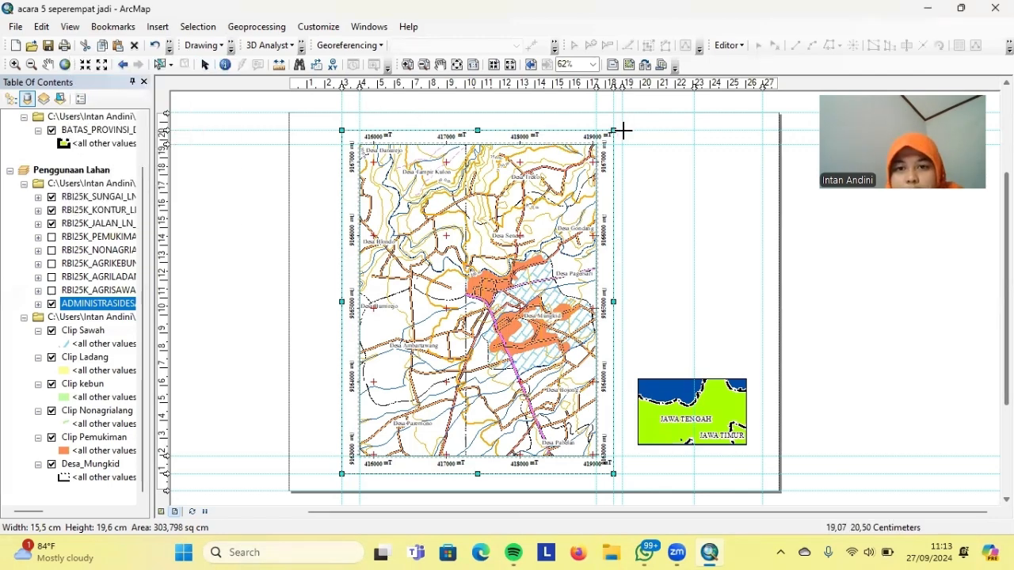
{"action": "left_click_drag", "start_coordinate": [622, 131], "coordinate": [763, 473]}
{"action": "right_click", "coordinate": [664, 214]}
{"action": "left_click", "coordinate": [699, 460]}
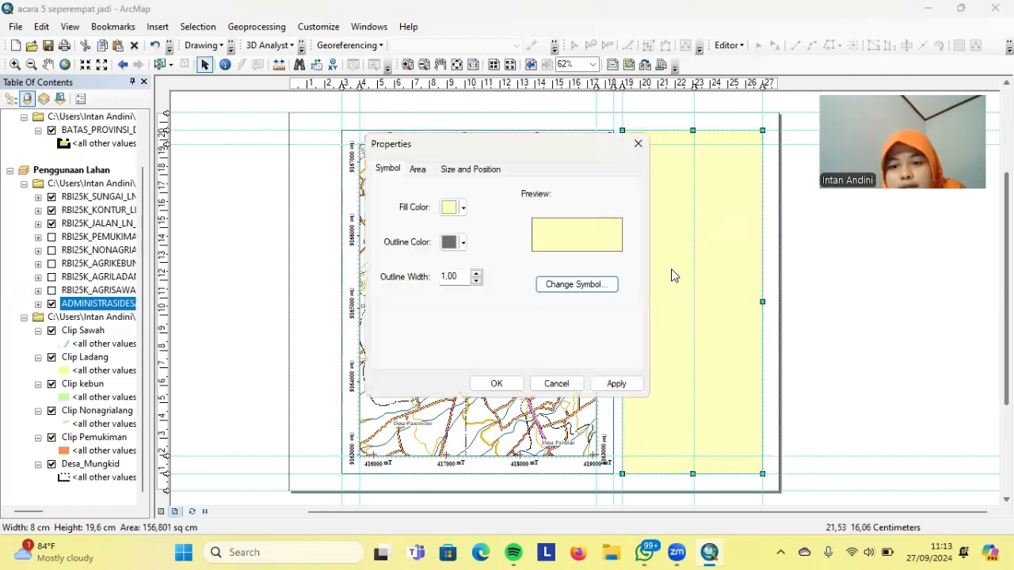
{"action": "left_click", "coordinate": [460, 208]}
{"action": "left_click", "coordinate": [460, 229]}
{"action": "left_click", "coordinate": [462, 243]}
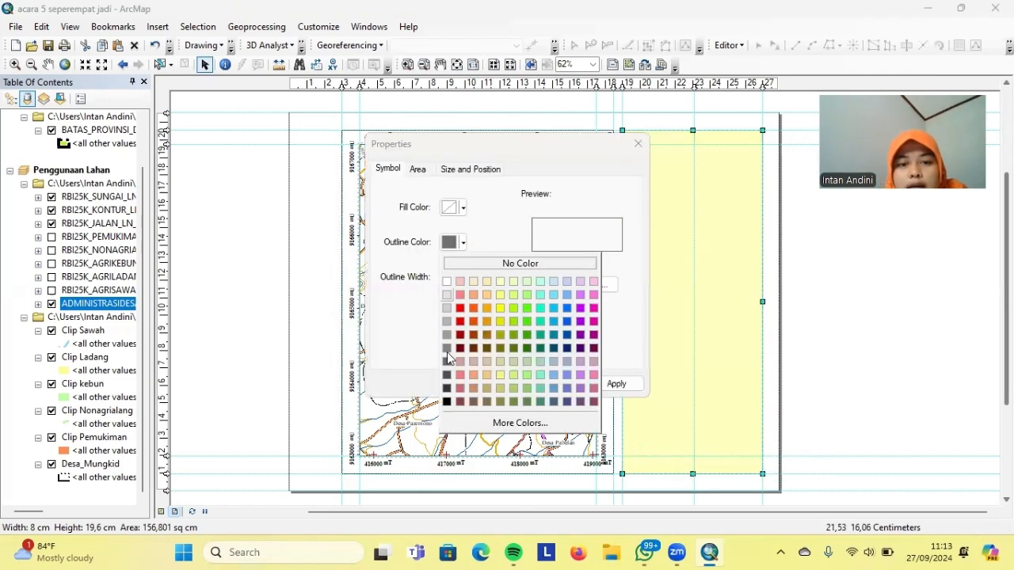
{"action": "left_click", "coordinate": [446, 393]}
{"action": "left_click", "coordinate": [616, 385]}
{"action": "left_click", "coordinate": [496, 384]}
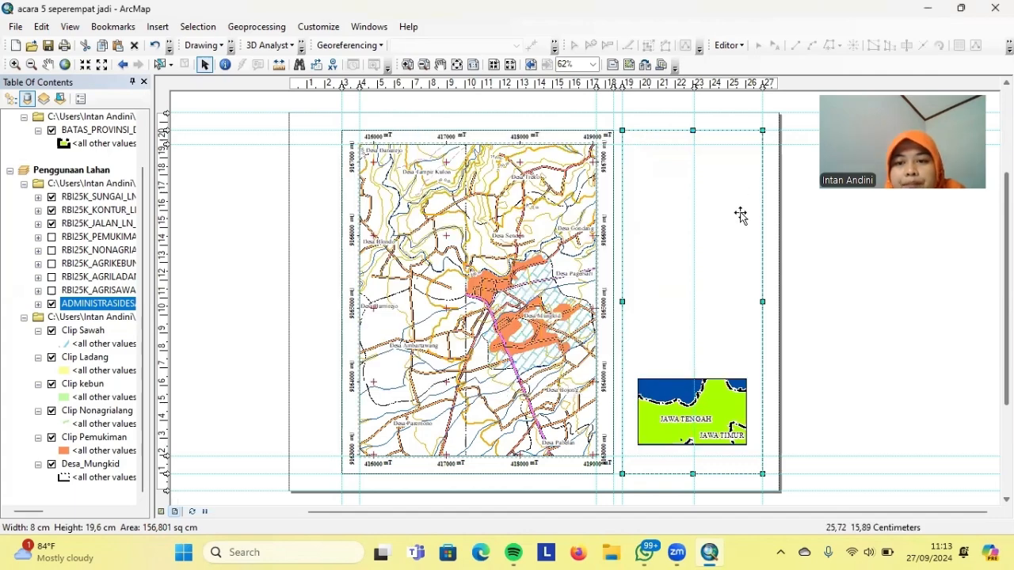
{"action": "right_click", "coordinate": [817, 221]}
{"action": "left_click", "coordinate": [792, 190]}
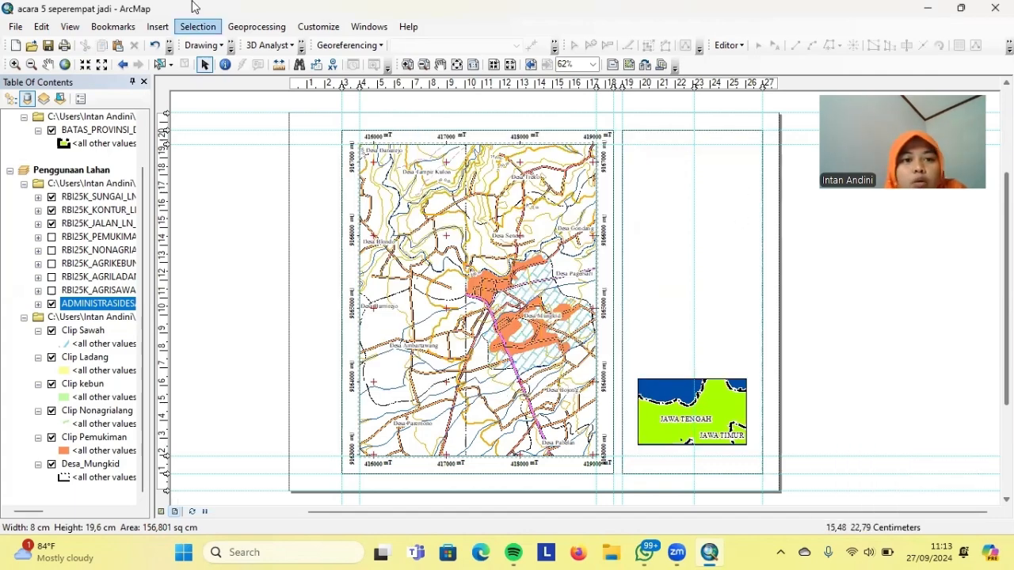
Insert the 'lo' logo picture from the Downloads folder
{"action": "left_click", "coordinate": [161, 26]}
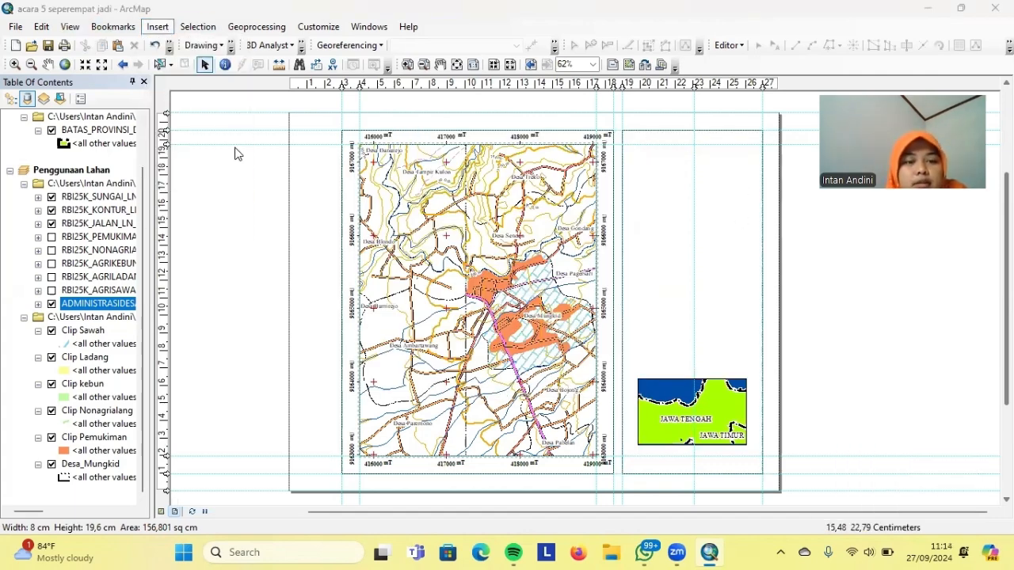
{"action": "key", "text": "ctrl+o"}
{"action": "left_click", "coordinate": [529, 144]}
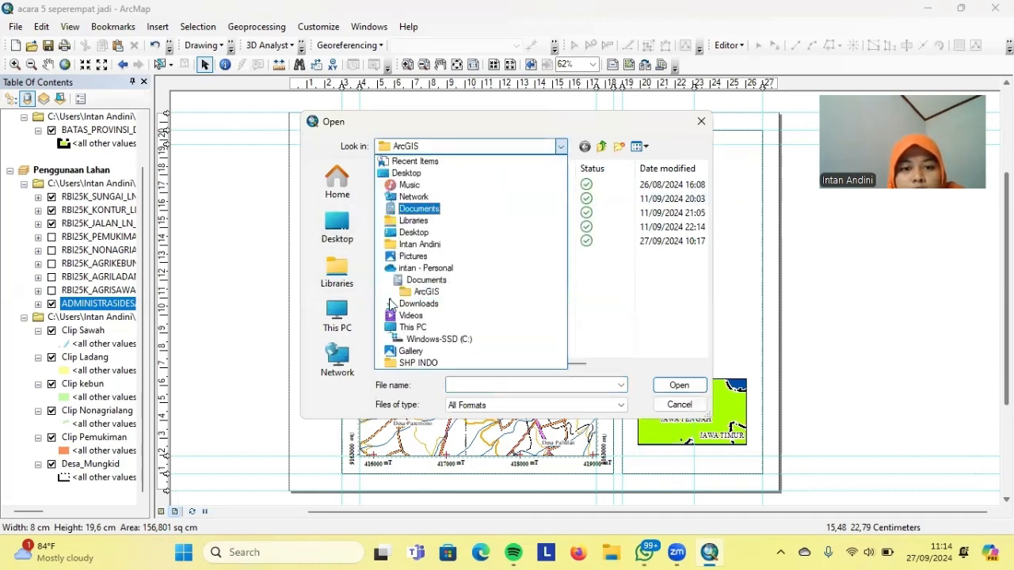
{"action": "left_click", "coordinate": [415, 303]}
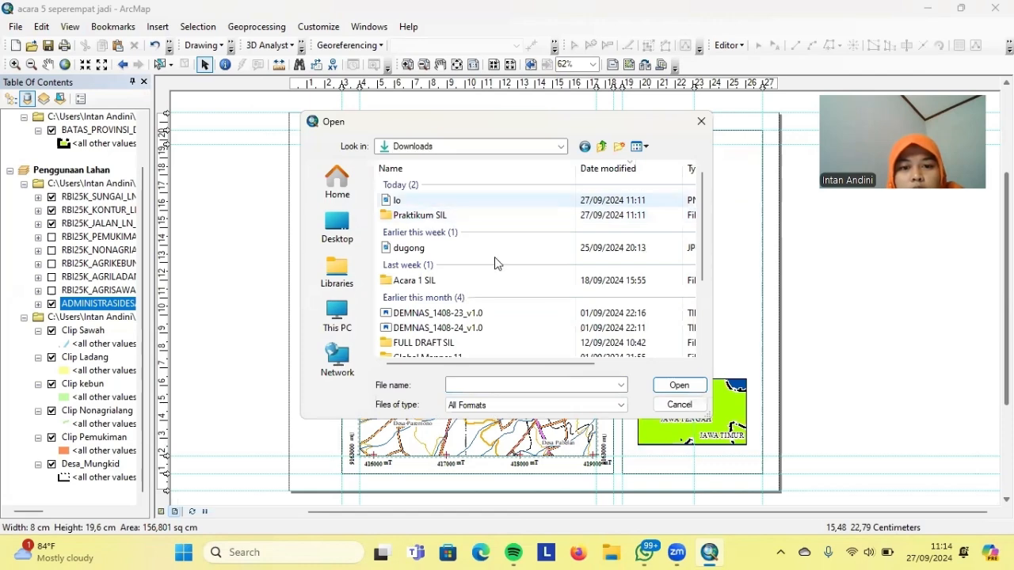
{"action": "left_click", "coordinate": [408, 201]}
{"action": "left_click", "coordinate": [665, 386]}
Move the logo to the top of the right panel and shrink it to a small size
{"action": "left_click_drag", "start_coordinate": [585, 258], "coordinate": [697, 180]}
{"action": "left_click_drag", "start_coordinate": [652, 226], "coordinate": [675, 175]}
{"action": "left_click_drag", "start_coordinate": [717, 131], "coordinate": [672, 148]}
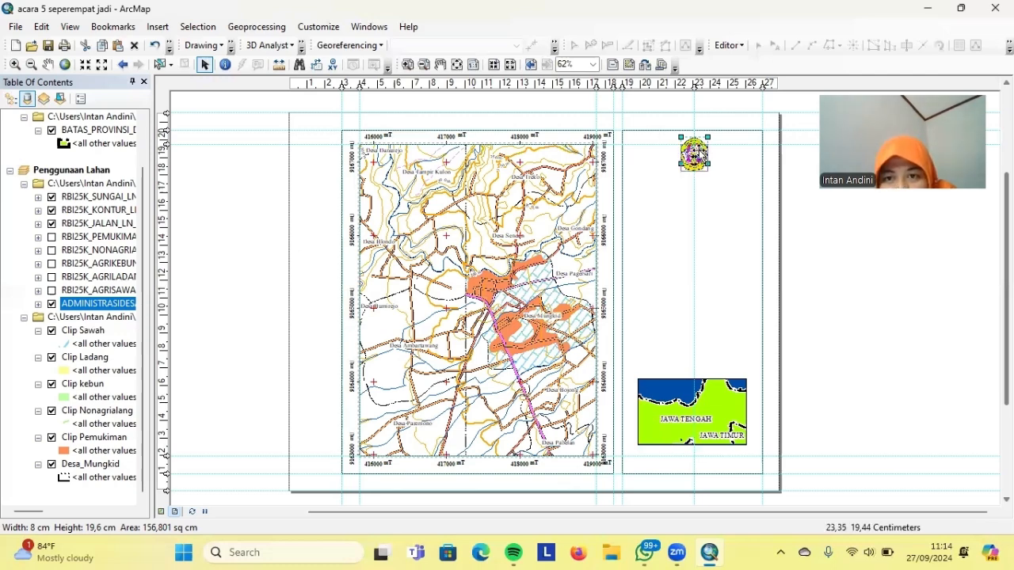
{"action": "left_click_drag", "start_coordinate": [699, 149], "coordinate": [699, 145]}
{"action": "left_click", "coordinate": [709, 189]}
{"action": "left_click", "coordinate": [798, 231]}
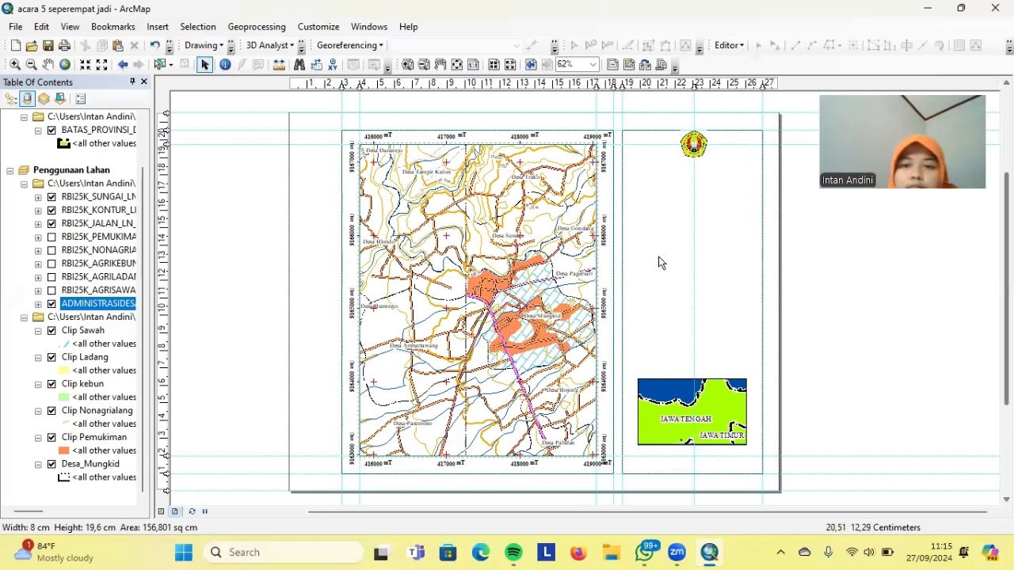
Add a text element below the logo and paste in the institution lines ending with 2024
{"action": "left_click", "coordinate": [231, 47]}
{"action": "left_click", "coordinate": [111, 95]}
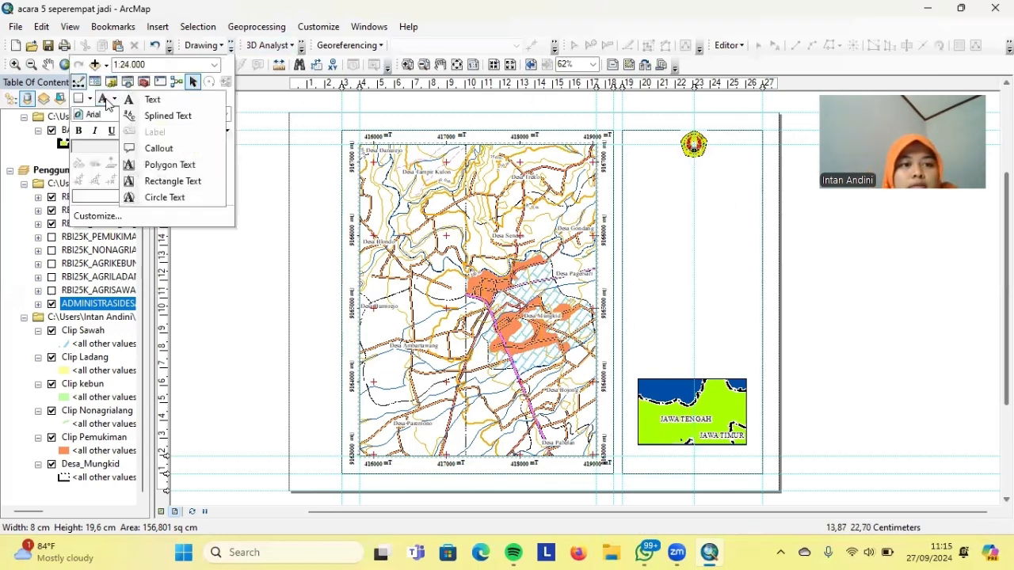
{"action": "left_click", "coordinate": [158, 98]}
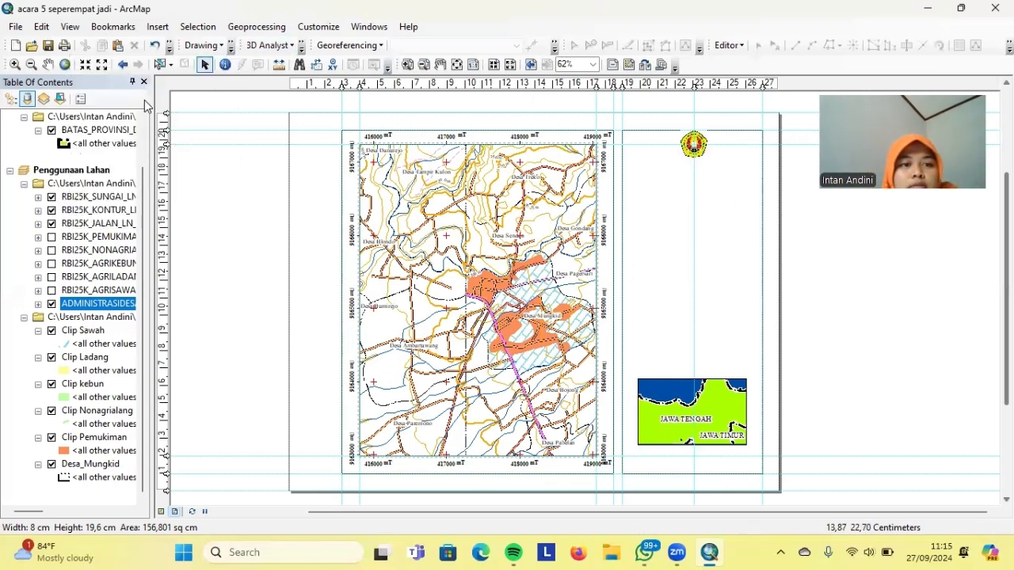
{"action": "left_click", "coordinate": [695, 165]}
{"action": "double_click", "coordinate": [700, 163]}
{"action": "key", "text": "ctrl+v"}
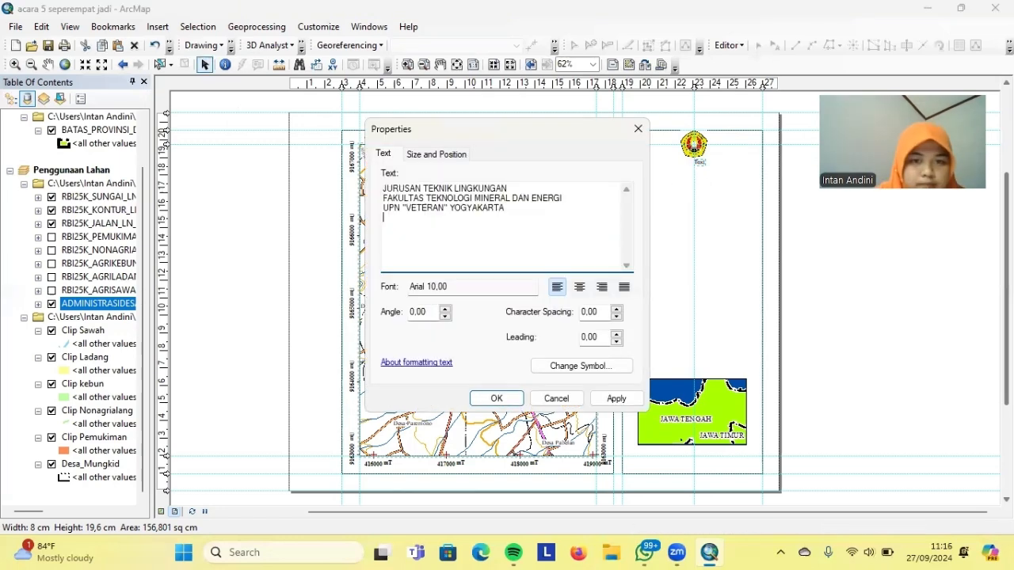
Format the heading as centred bold Times New Roman 12 and place it below the logo
{"action": "left_click", "coordinate": [580, 288]}
{"action": "left_click", "coordinate": [552, 364]}
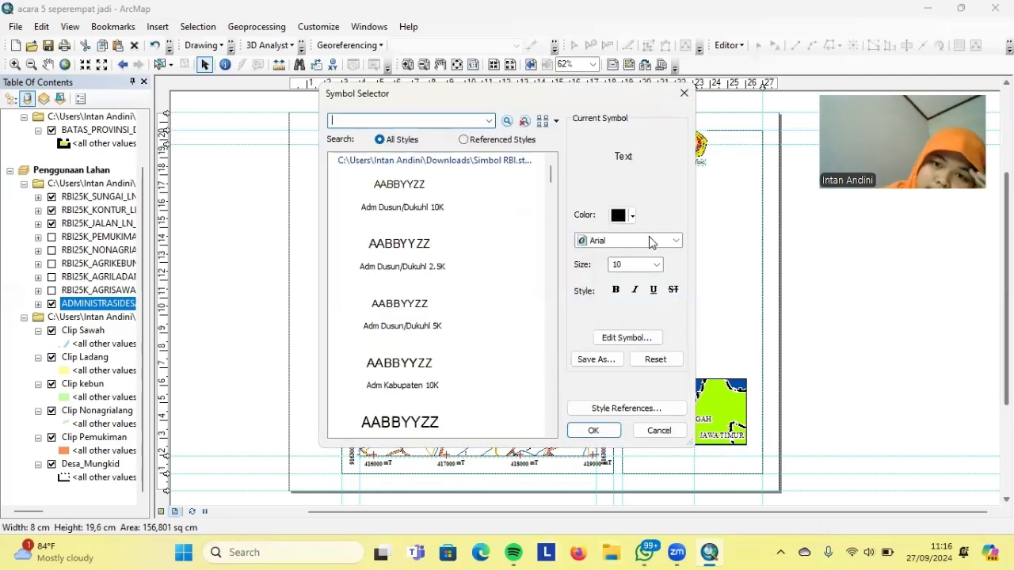
{"action": "left_click", "coordinate": [653, 241]}
{"action": "type", "text": "ti"}
{"action": "left_click", "coordinate": [648, 256]}
{"action": "left_click", "coordinate": [634, 264]}
{"action": "left_click", "coordinate": [622, 317]}
{"action": "left_click", "coordinate": [615, 290]}
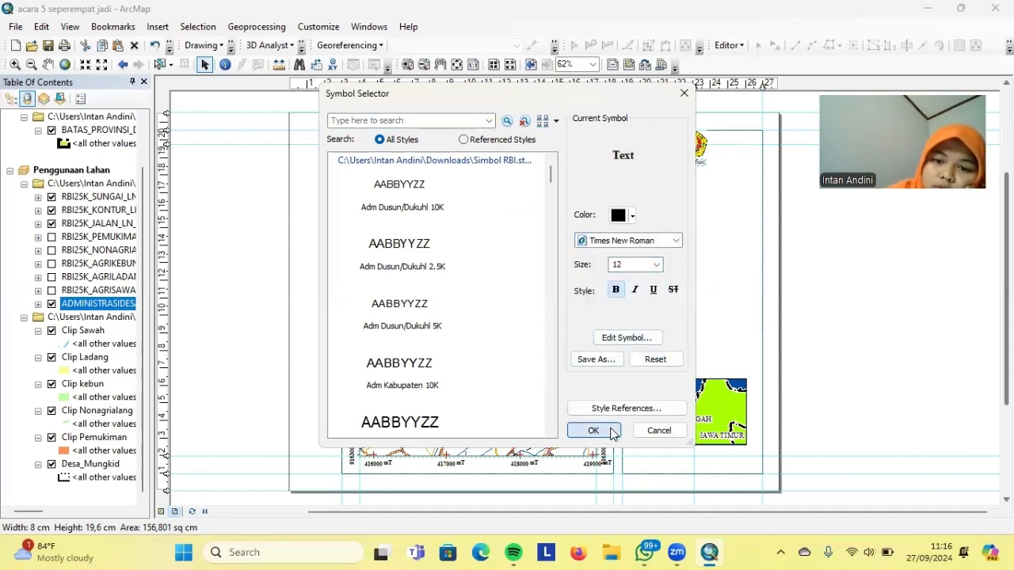
{"action": "left_click", "coordinate": [594, 430]}
{"action": "left_click", "coordinate": [613, 398]}
{"action": "left_click", "coordinate": [498, 399]}
{"action": "left_click_drag", "start_coordinate": [699, 179], "coordinate": [689, 173]}
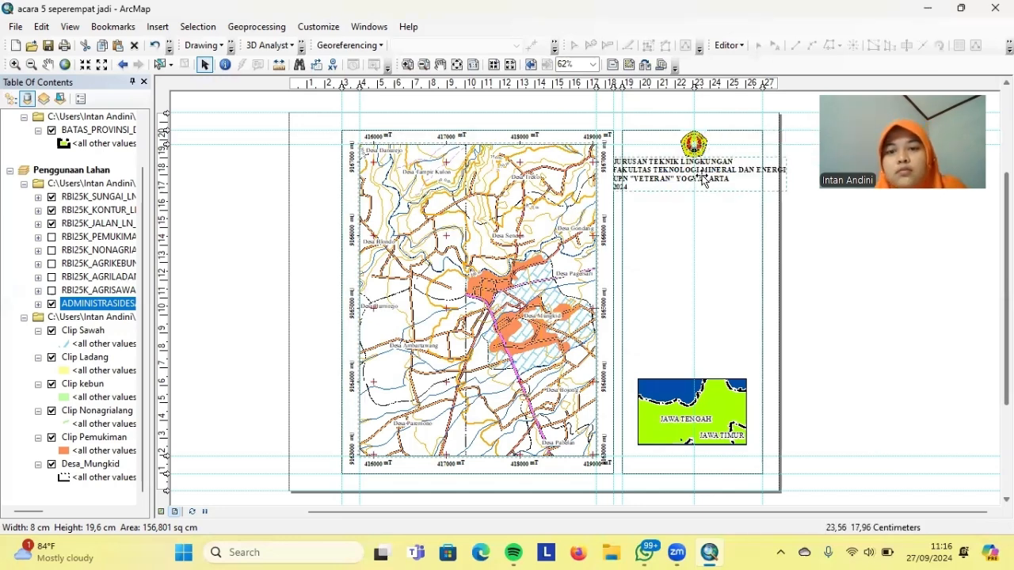
Reapply centre alignment to the heading and shift it rightward into the info panel
{"action": "right_click", "coordinate": [702, 172]}
{"action": "left_click", "coordinate": [749, 432]}
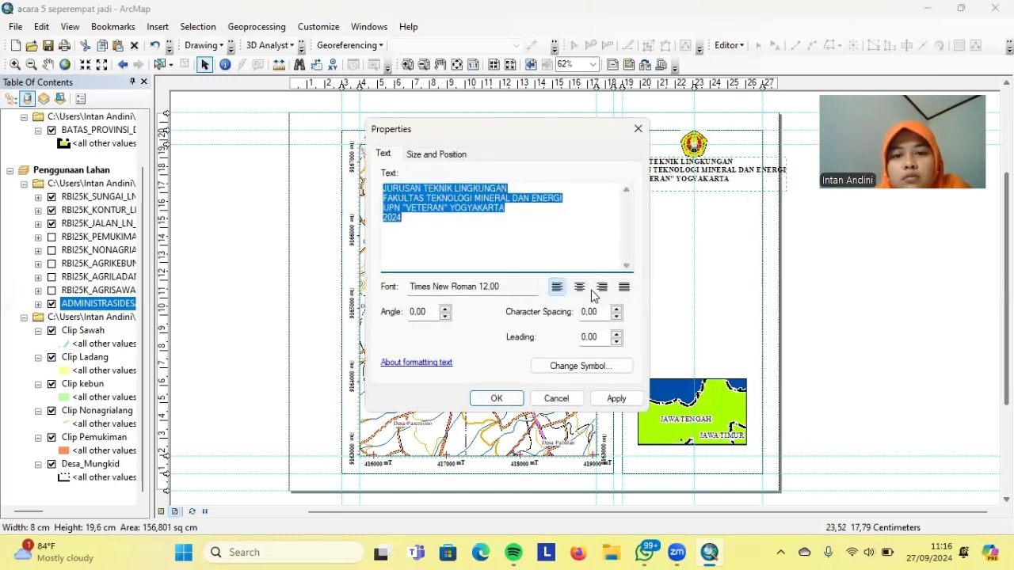
{"action": "left_click", "coordinate": [579, 286]}
{"action": "left_click", "coordinate": [616, 399]}
{"action": "left_click", "coordinate": [496, 398]}
{"action": "left_click_drag", "start_coordinate": [646, 189], "coordinate": [722, 194]}
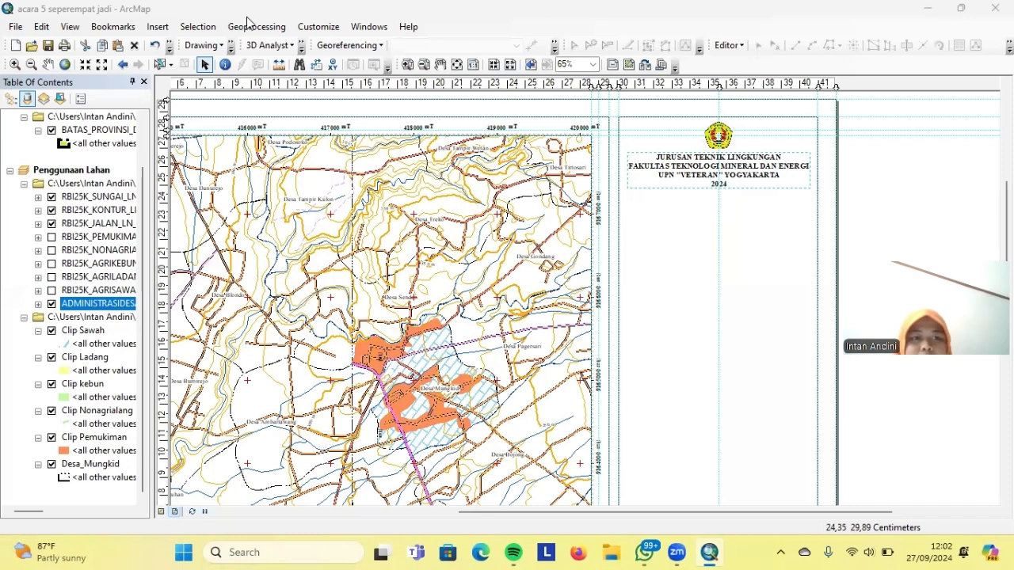
Draw a straight horizontal line from the panel's left edge to its right edge under the institution heading
{"action": "left_click", "coordinate": [220, 46]}
{"action": "left_click", "coordinate": [228, 47]}
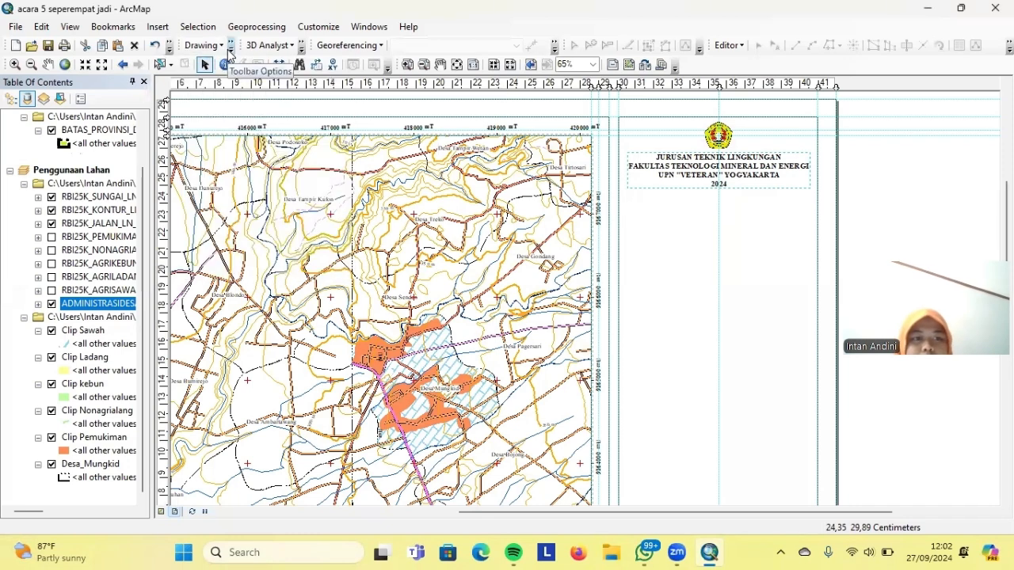
{"action": "left_click", "coordinate": [231, 47]}
{"action": "left_click", "coordinate": [113, 99]}
{"action": "left_click", "coordinate": [89, 99]}
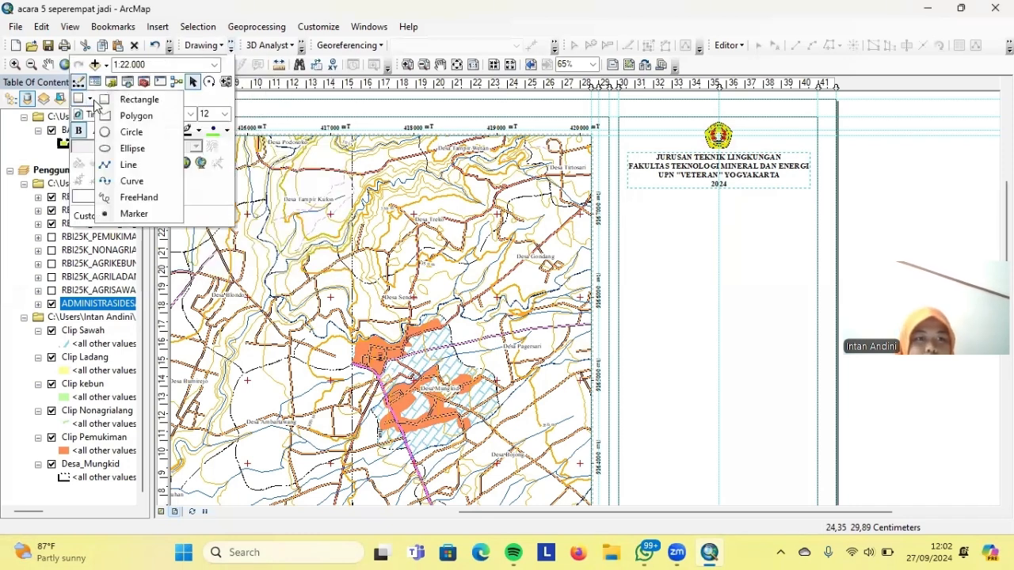
{"action": "left_click", "coordinate": [133, 164]}
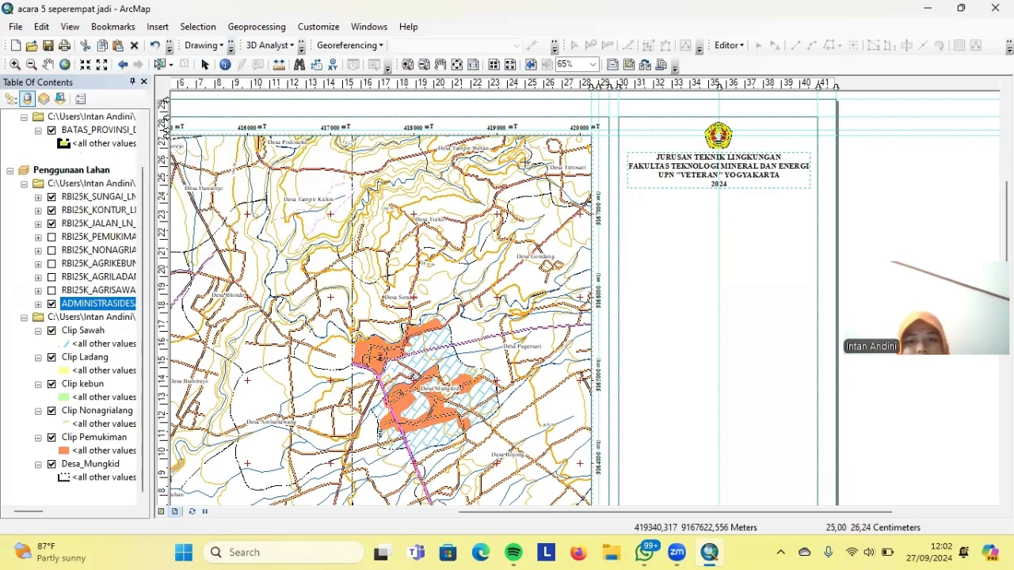
{"action": "left_click", "coordinate": [618, 190]}
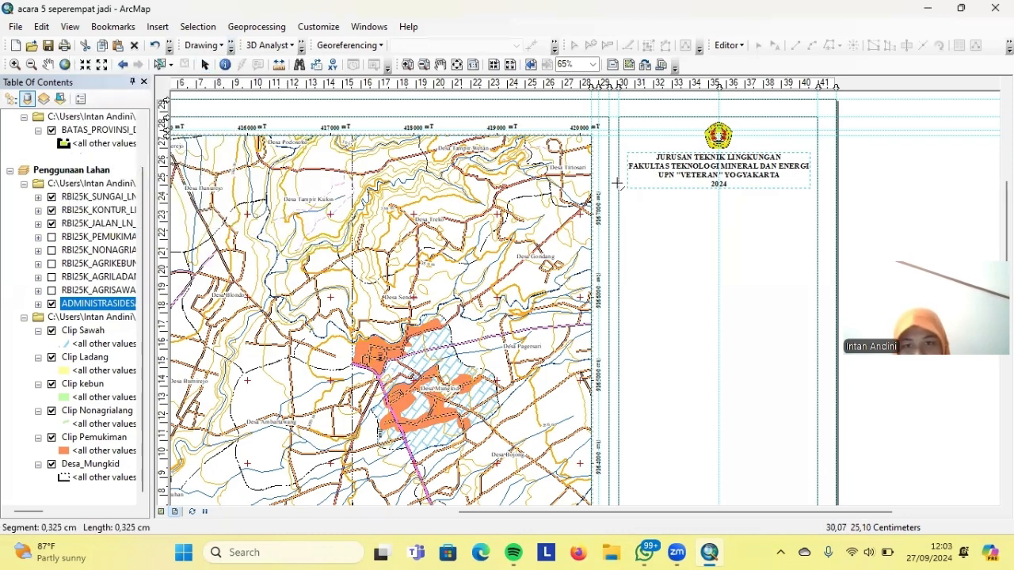
{"action": "left_click", "coordinate": [640, 202]}
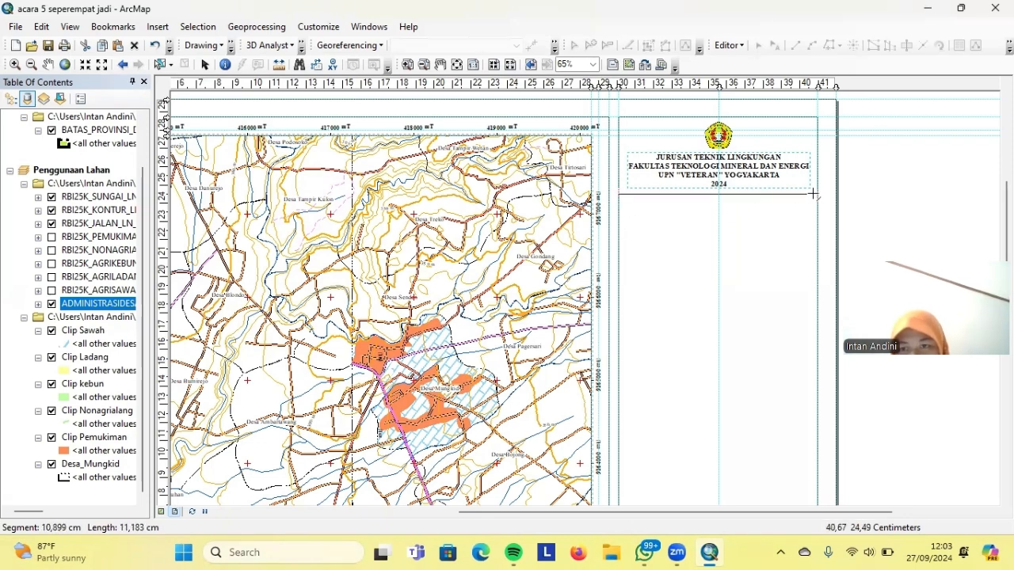
{"action": "key", "text": "ctrl+z"}
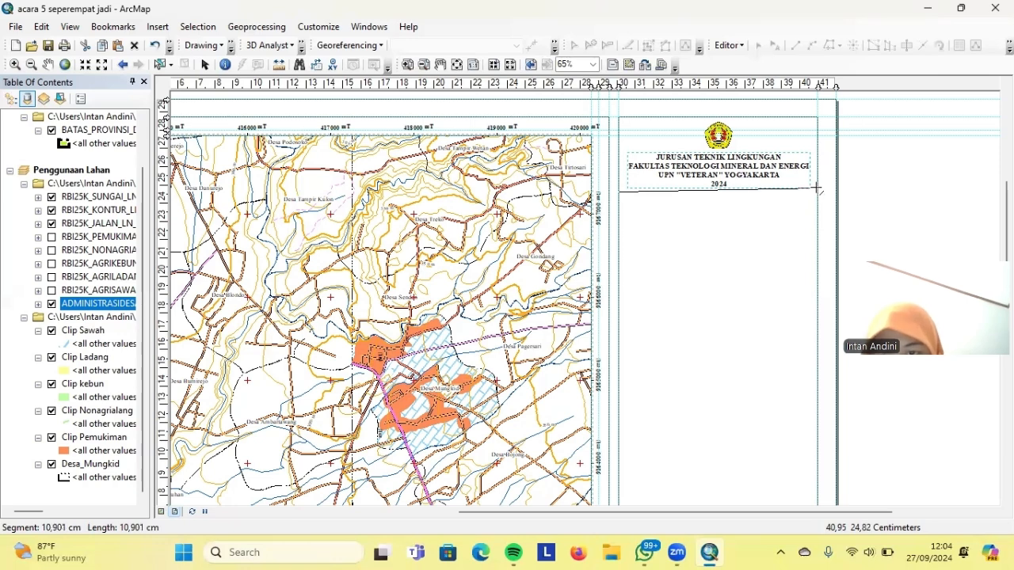
{"action": "double_click", "coordinate": [816, 190]}
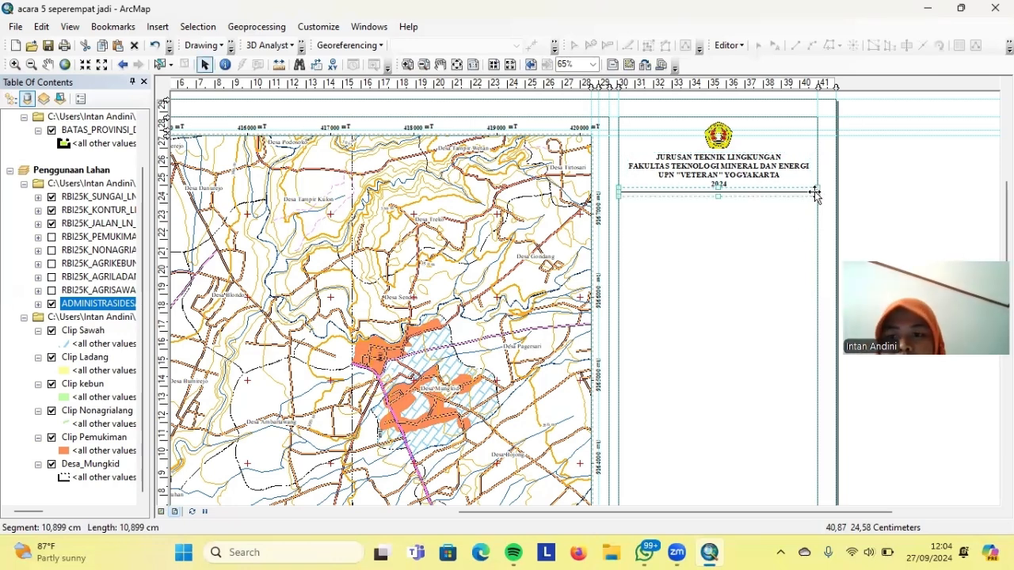
{"action": "left_click", "coordinate": [670, 226]}
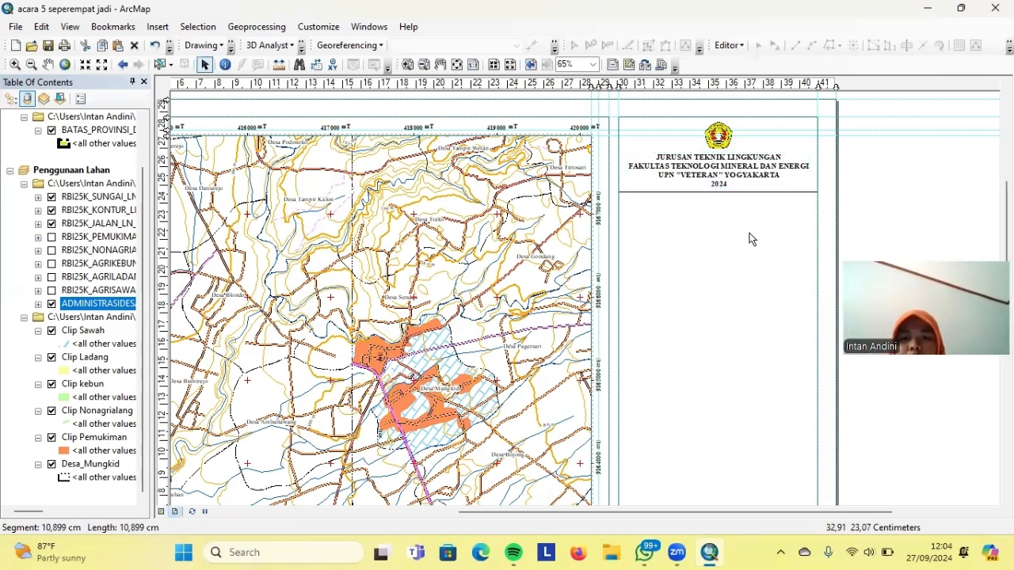
Place a text element below the separator reading 'PETA PENGGUNAAN LAHAN'
{"action": "left_click", "coordinate": [231, 46]}
{"action": "left_click", "coordinate": [114, 100]}
{"action": "left_click", "coordinate": [154, 99]}
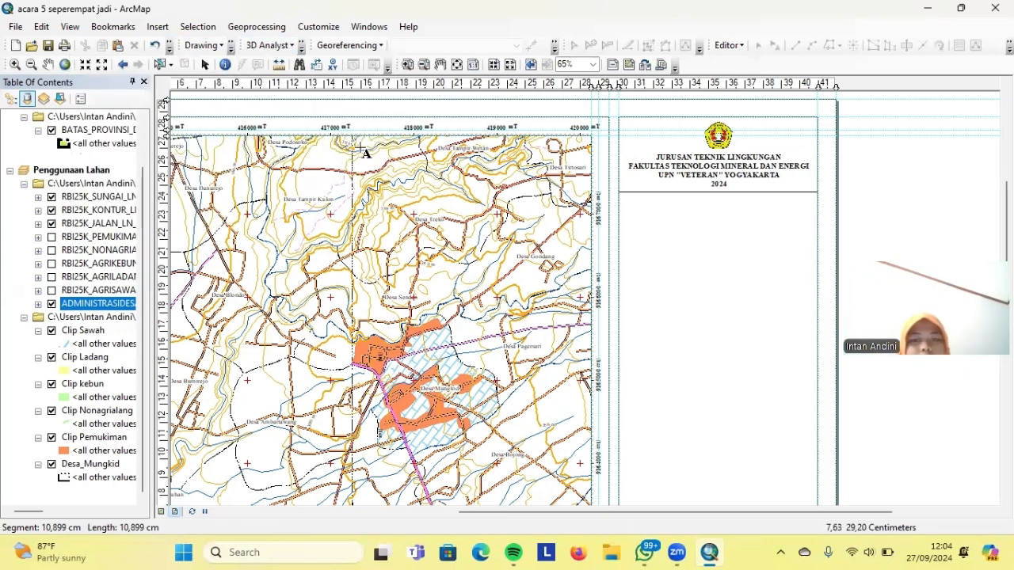
{"action": "left_click", "coordinate": [719, 200]}
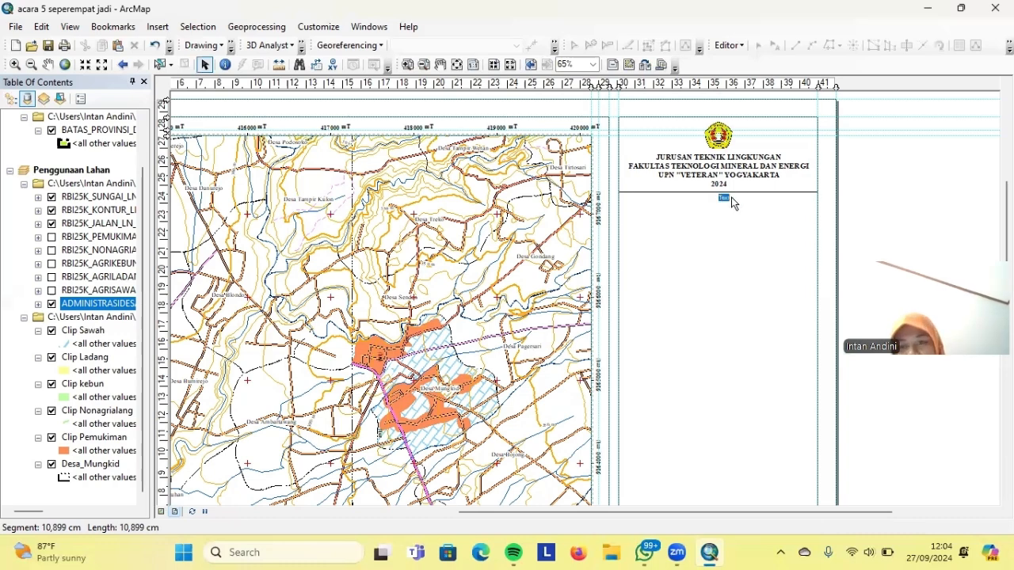
{"action": "right_click", "coordinate": [736, 205]}
{"action": "left_click", "coordinate": [687, 234]}
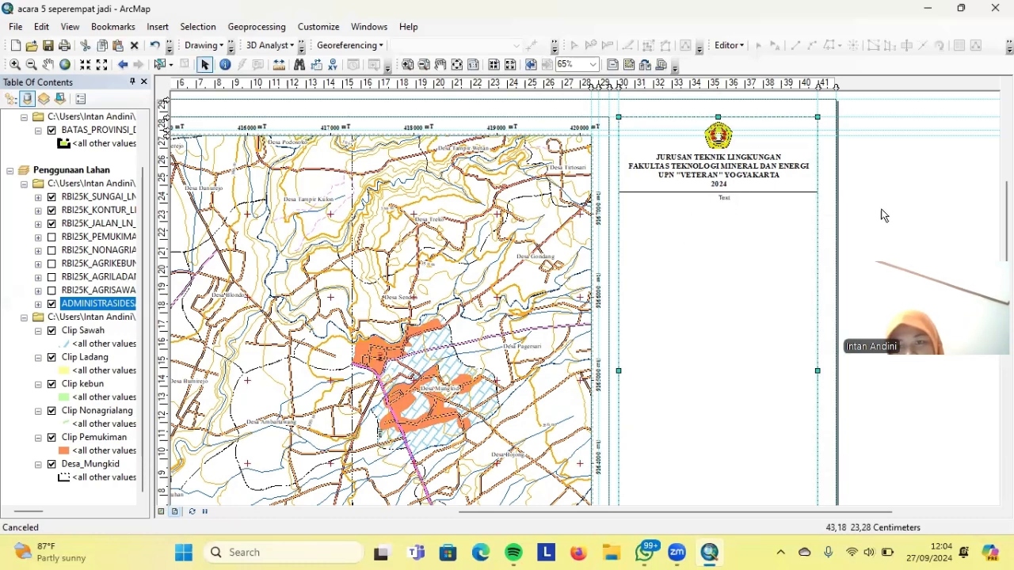
{"action": "double_click", "coordinate": [723, 198]}
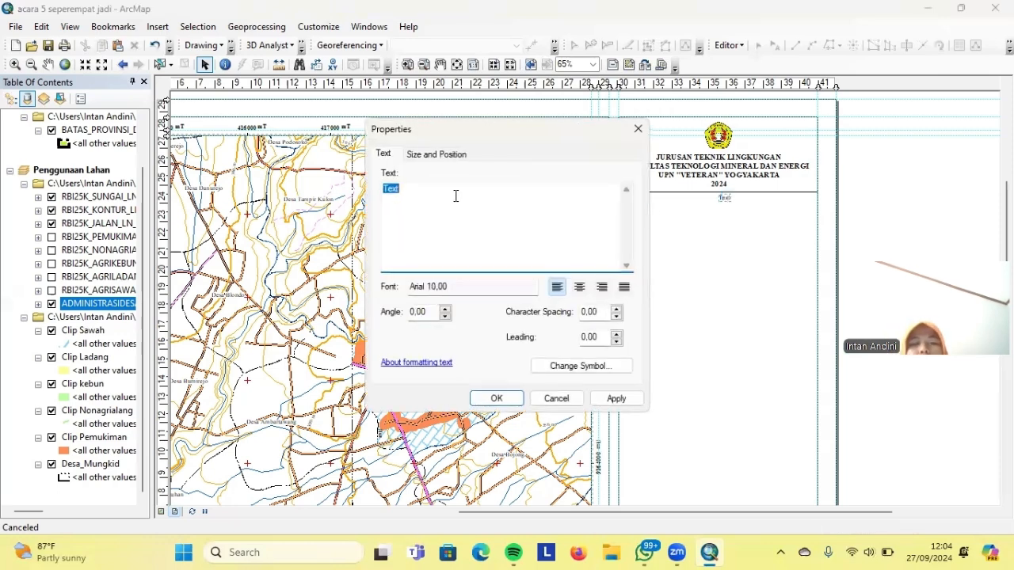
{"action": "key", "text": "Caps_Lock"}
{"action": "type", "text": "PETA P"}
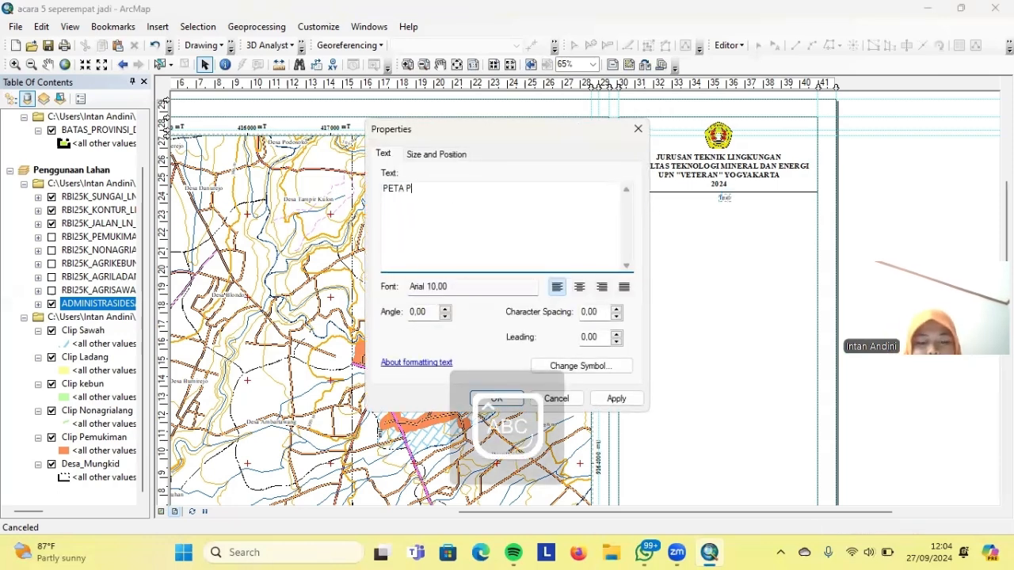
{"action": "type", "text": "ENGGUNAAN LAHAN"}
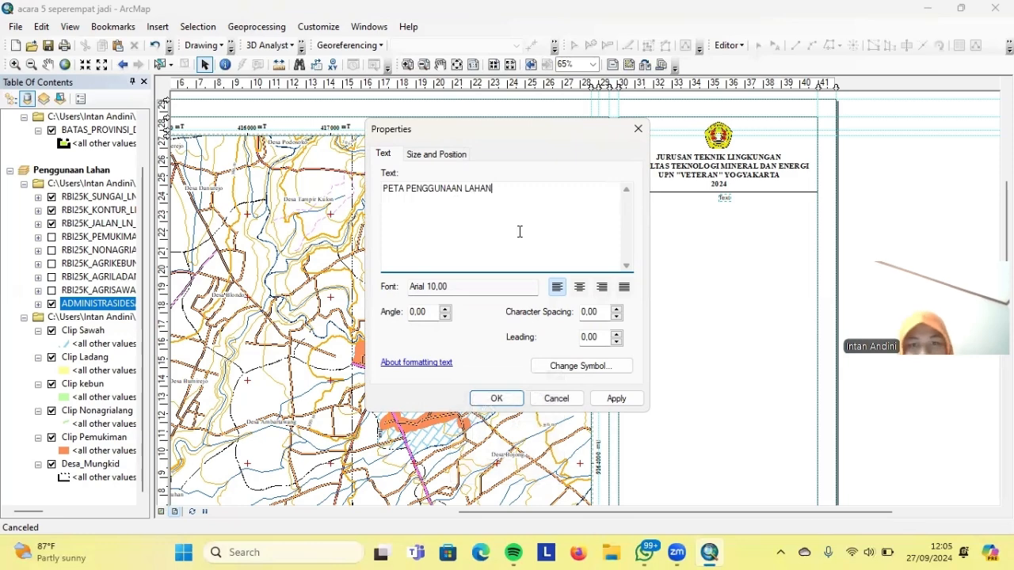
Set the title's font to Times New Roman 12 and apply it
{"action": "left_click", "coordinate": [567, 366]}
{"action": "left_click", "coordinate": [622, 241]}
{"action": "scroll", "coordinate": [622, 243], "scroll_direction": "down", "scroll_amount": 3}
{"action": "left_click", "coordinate": [608, 254]}
{"action": "left_click", "coordinate": [657, 264]}
{"action": "left_click", "coordinate": [630, 298]}
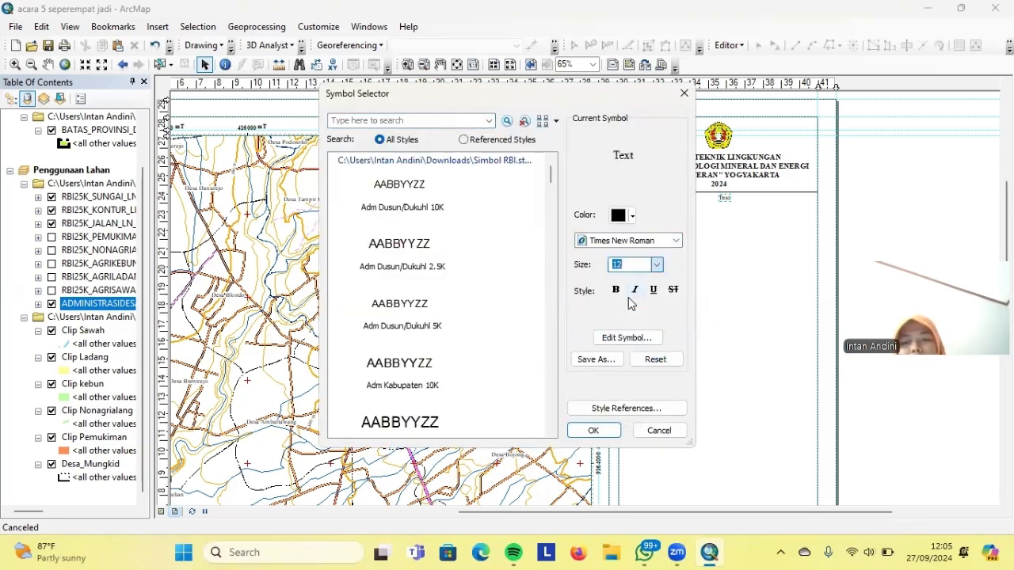
{"action": "left_click", "coordinate": [594, 430]}
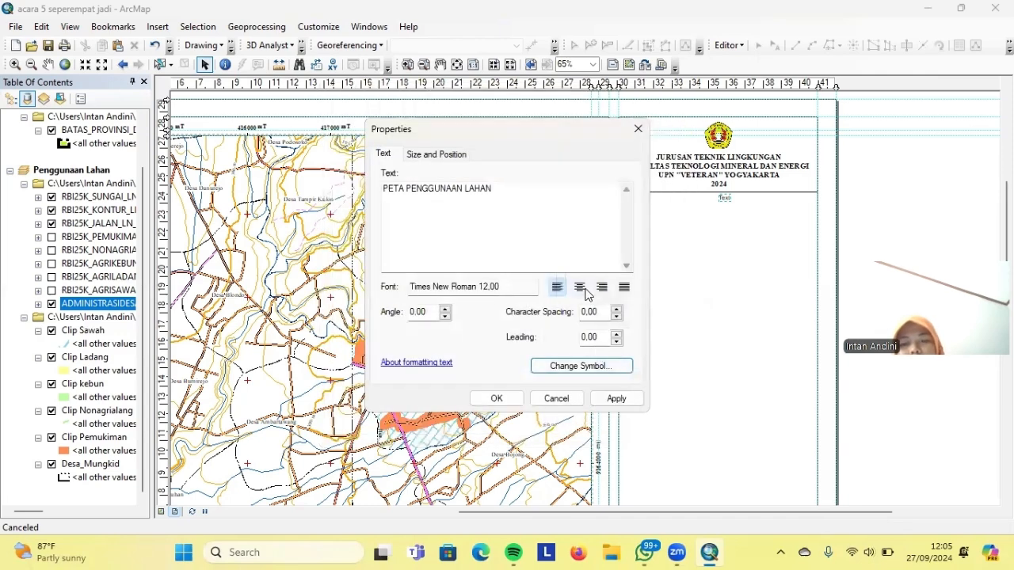
{"action": "left_click", "coordinate": [611, 400]}
{"action": "left_click", "coordinate": [496, 398]}
{"action": "left_click", "coordinate": [634, 331]}
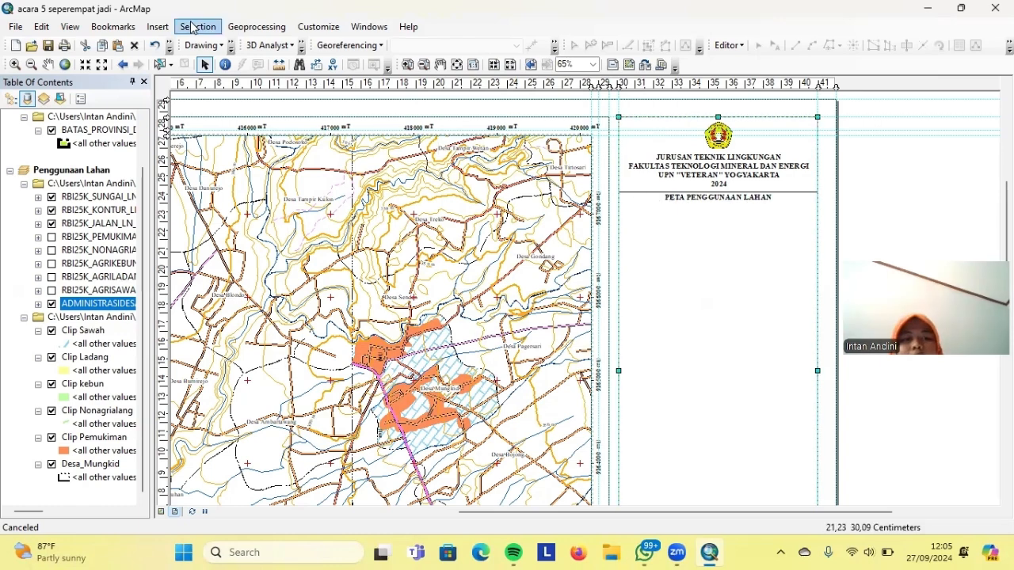
{"action": "left_click", "coordinate": [231, 47]}
Add the two-line Desa Mungkid, Kabupaten Magelang location subtitle under the title
{"action": "left_click", "coordinate": [112, 99]}
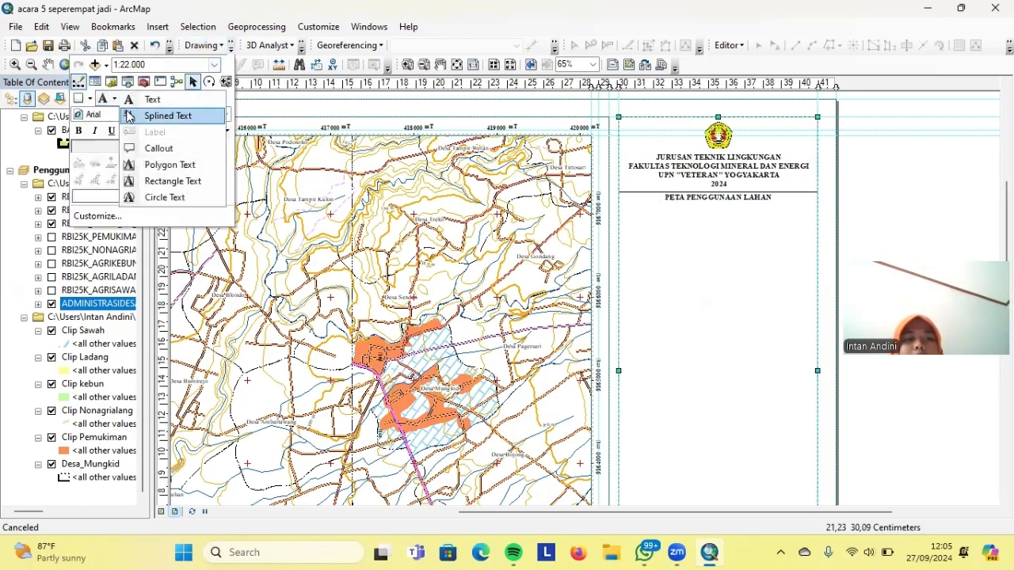
{"action": "left_click", "coordinate": [128, 116]}
{"action": "left_click", "coordinate": [724, 207]}
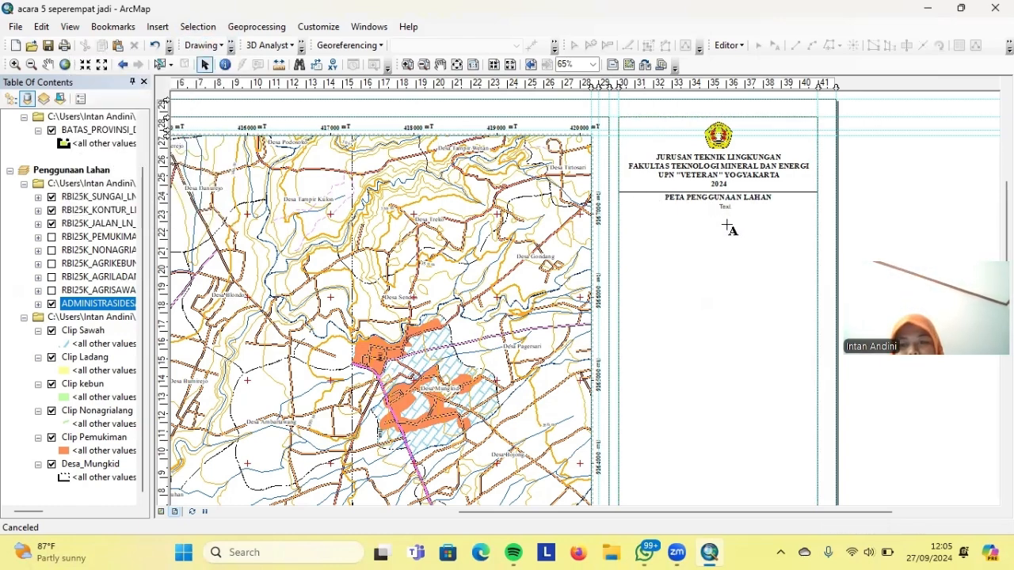
{"action": "key", "text": "ctrl+v"}
{"action": "key", "text": "Return"}
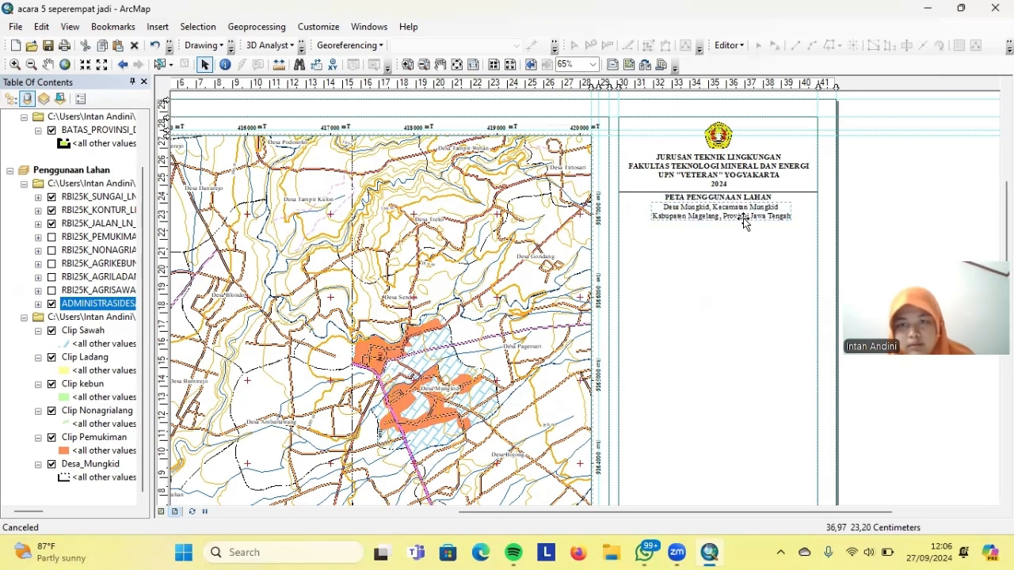
{"action": "left_click", "coordinate": [689, 255]}
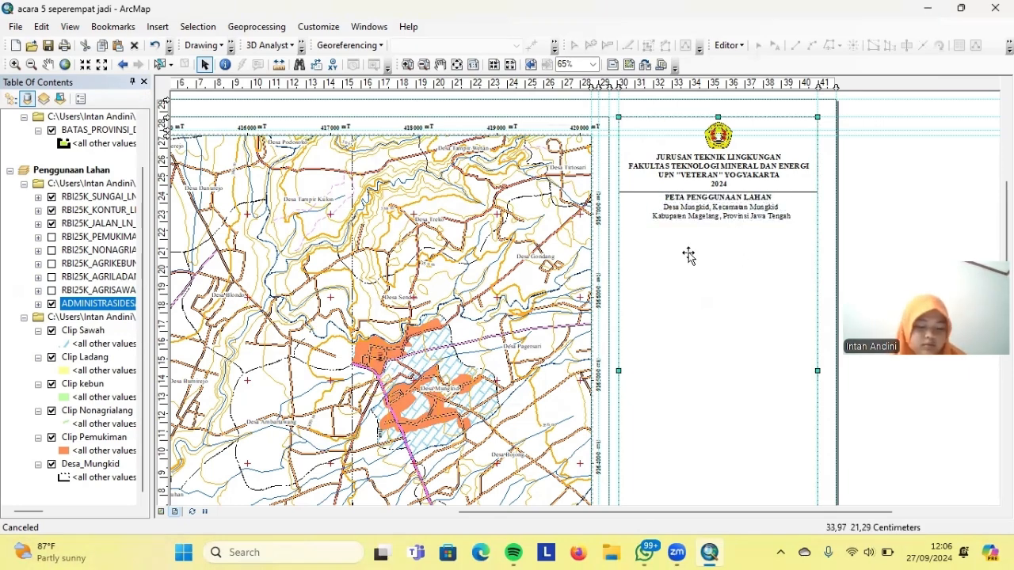
Cut and paste the separator line, then move it below the subtitle
{"action": "double_click", "coordinate": [648, 194]}
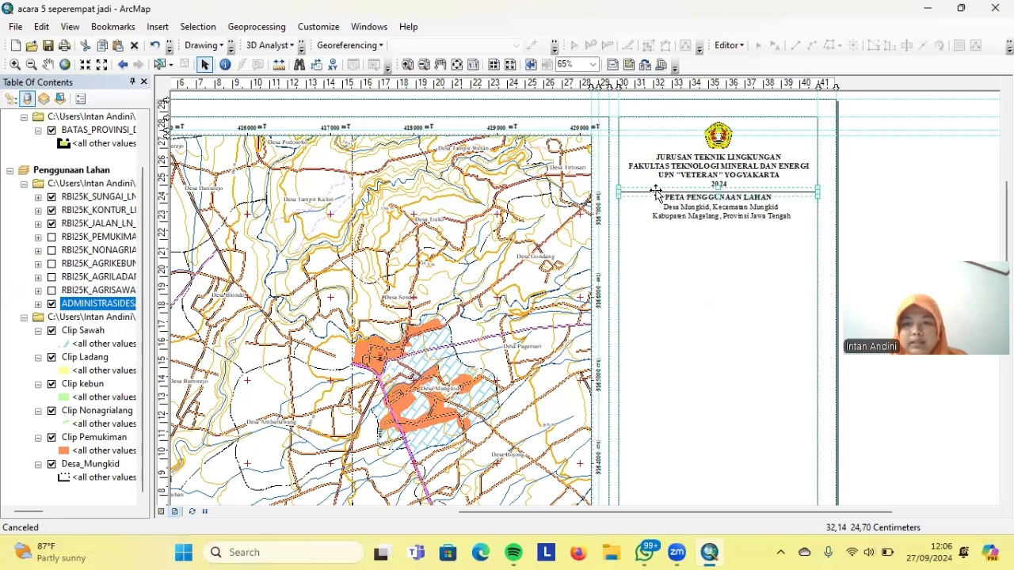
{"action": "left_click", "coordinate": [638, 143]}
{"action": "right_click", "coordinate": [654, 192]}
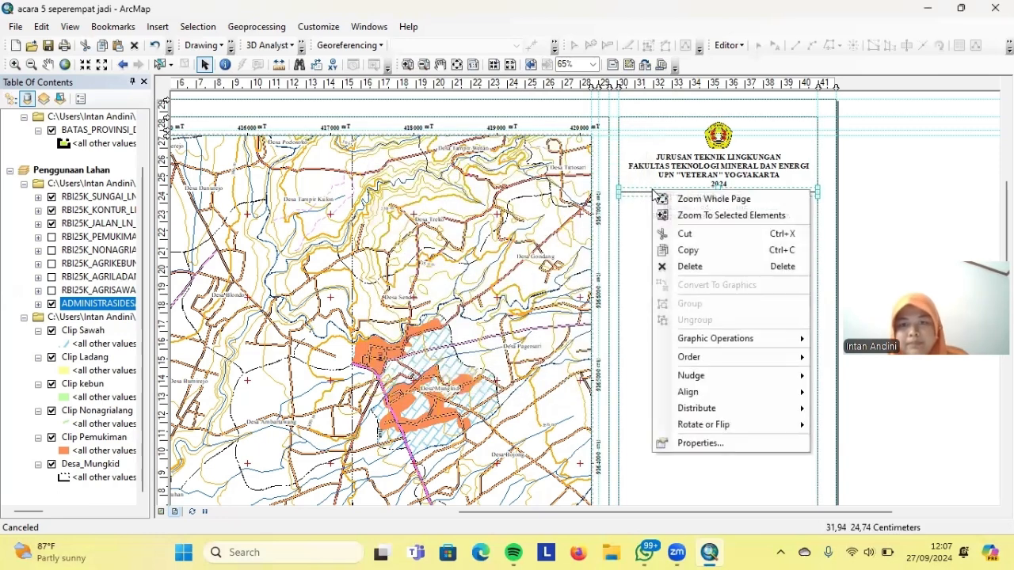
{"action": "left_click", "coordinate": [685, 234]}
{"action": "right_click", "coordinate": [666, 241]}
{"action": "left_click", "coordinate": [696, 367]}
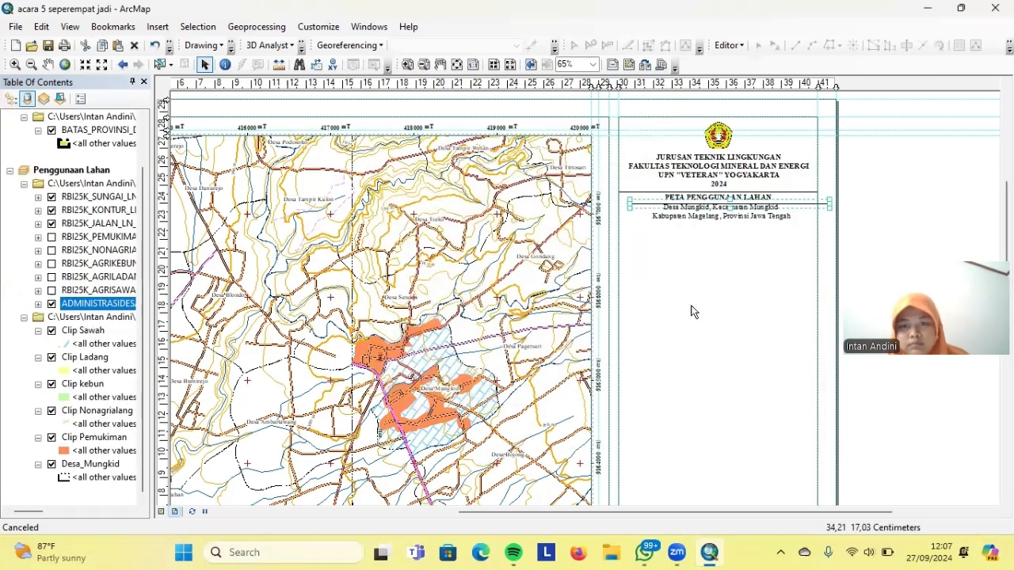
{"action": "left_click_drag", "start_coordinate": [728, 204], "coordinate": [714, 222]}
{"action": "left_click", "coordinate": [883, 186]}
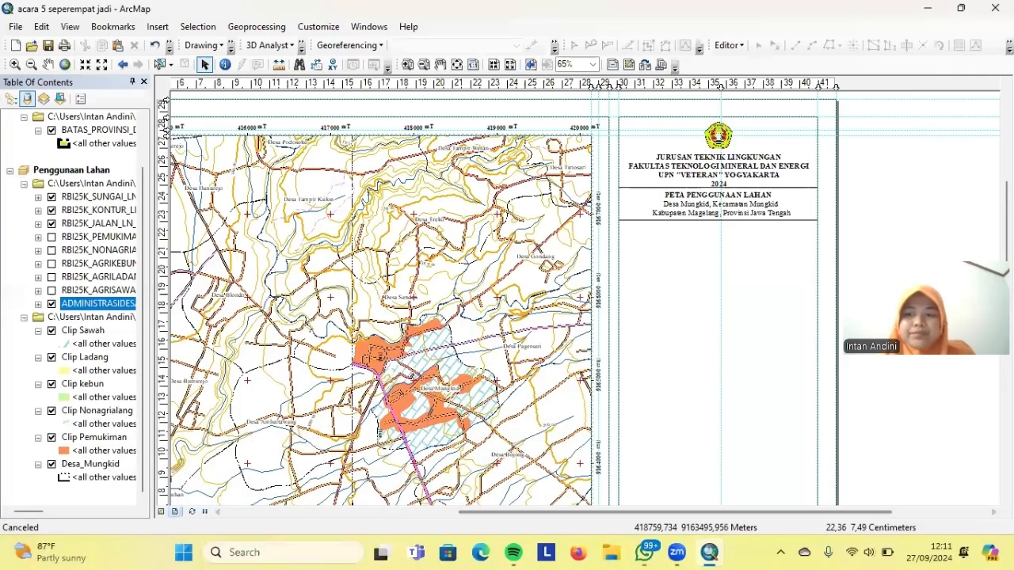
Insert an ESRI North 3 north arrow and drag it beneath the title block
{"action": "left_click", "coordinate": [161, 28]}
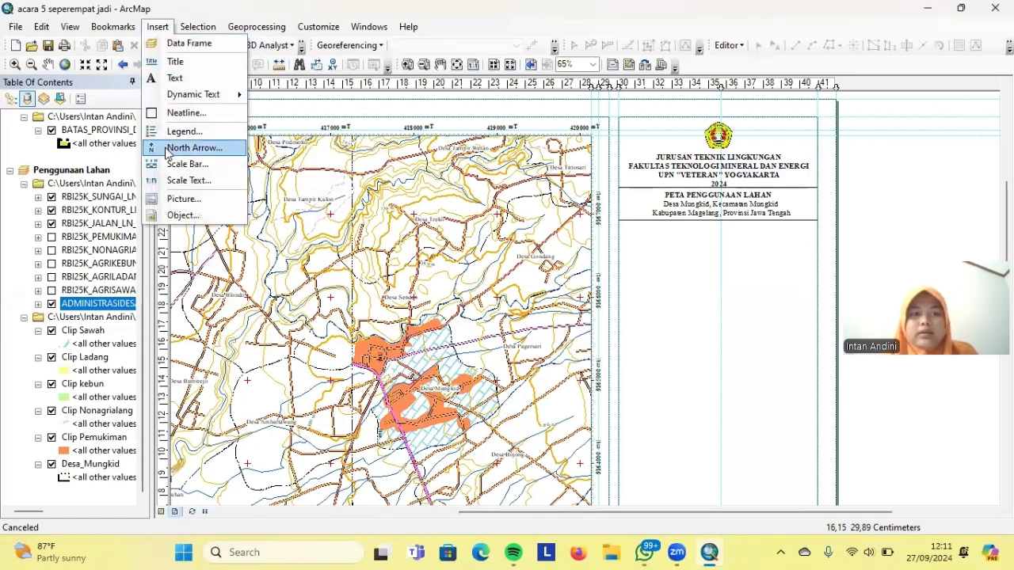
{"action": "left_click", "coordinate": [168, 151]}
{"action": "left_click", "coordinate": [190, 107]}
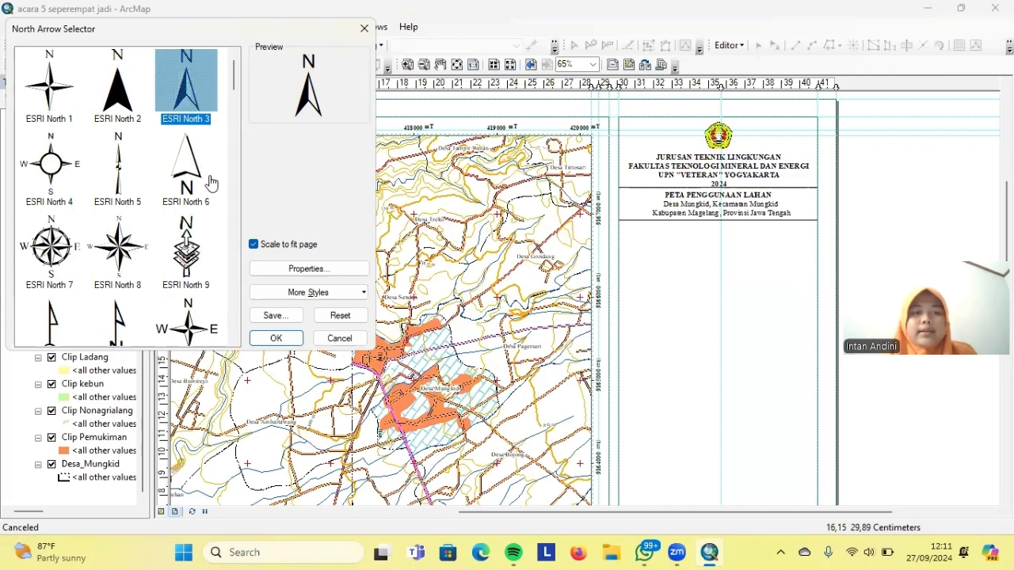
{"action": "left_click", "coordinate": [276, 338]}
{"action": "left_click_drag", "start_coordinate": [488, 339], "coordinate": [720, 240]}
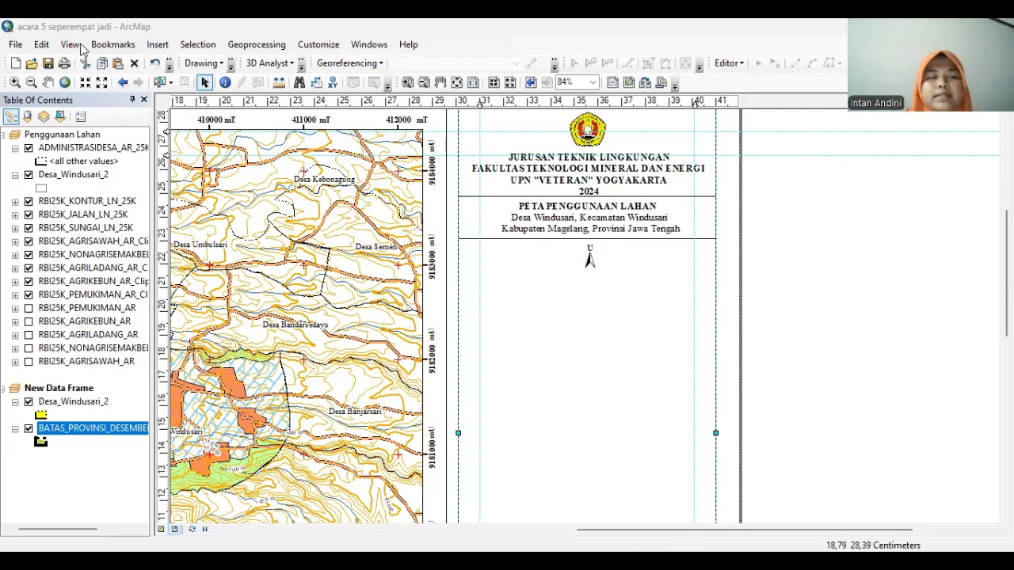
Insert an absolute-style scale text, then delete it because it reads 1:3.140.060
{"action": "left_click", "coordinate": [157, 44]}
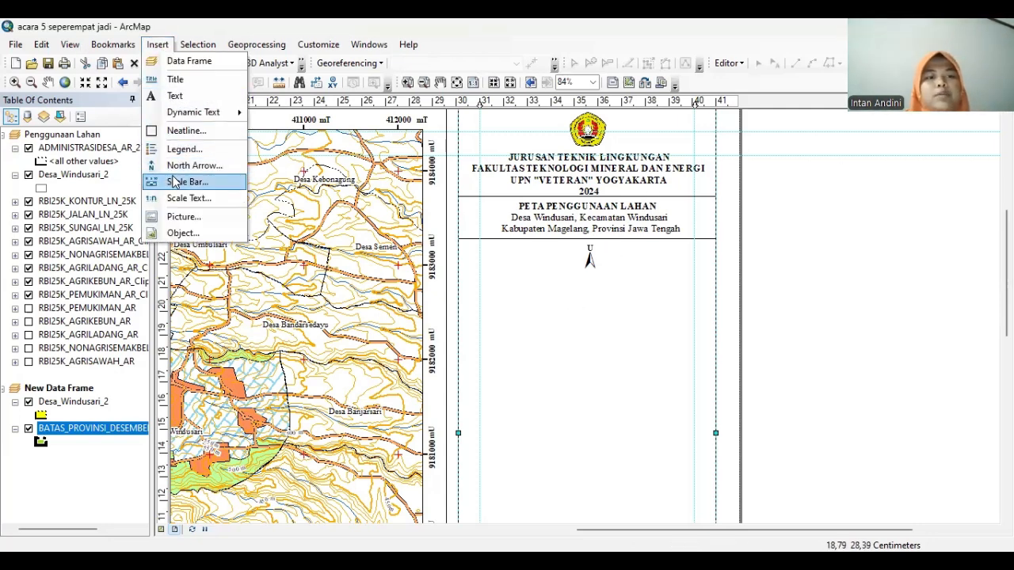
{"action": "left_click", "coordinate": [171, 202]}
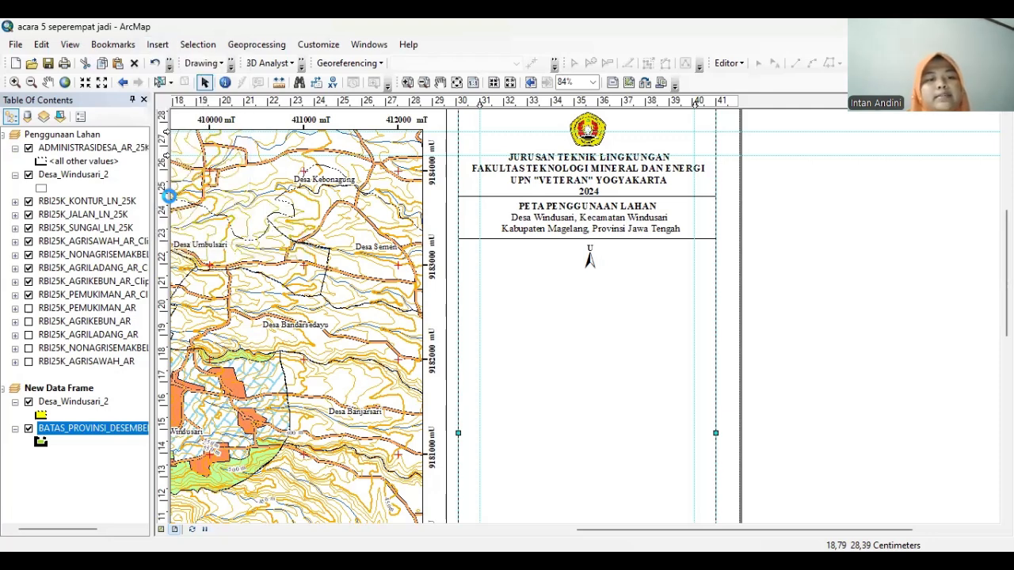
{"action": "left_click", "coordinate": [155, 137]}
{"action": "left_click", "coordinate": [295, 289]}
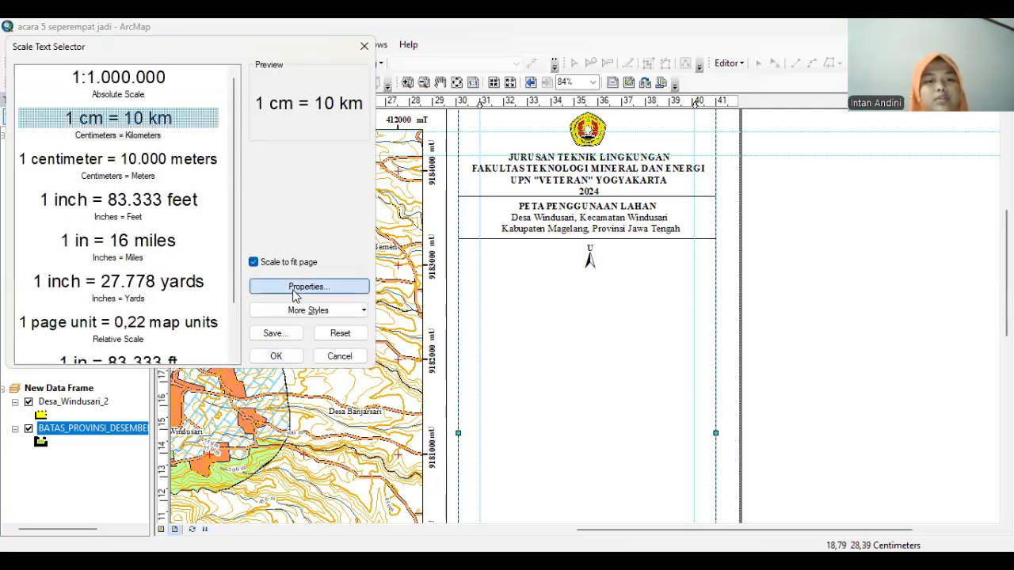
{"action": "left_click", "coordinate": [423, 203]}
{"action": "left_click", "coordinate": [582, 464]}
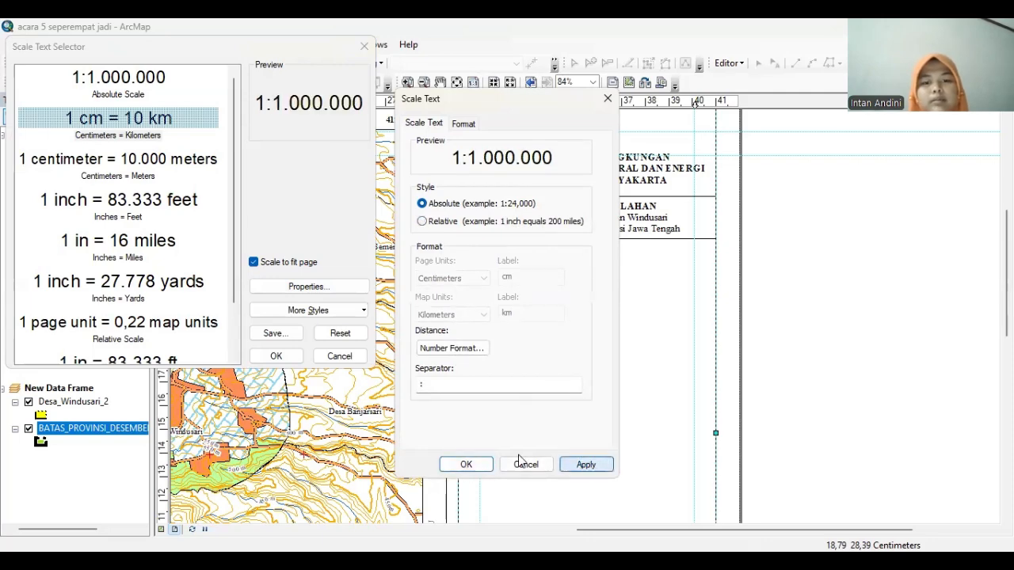
{"action": "left_click", "coordinate": [468, 464]}
{"action": "left_click", "coordinate": [274, 357]}
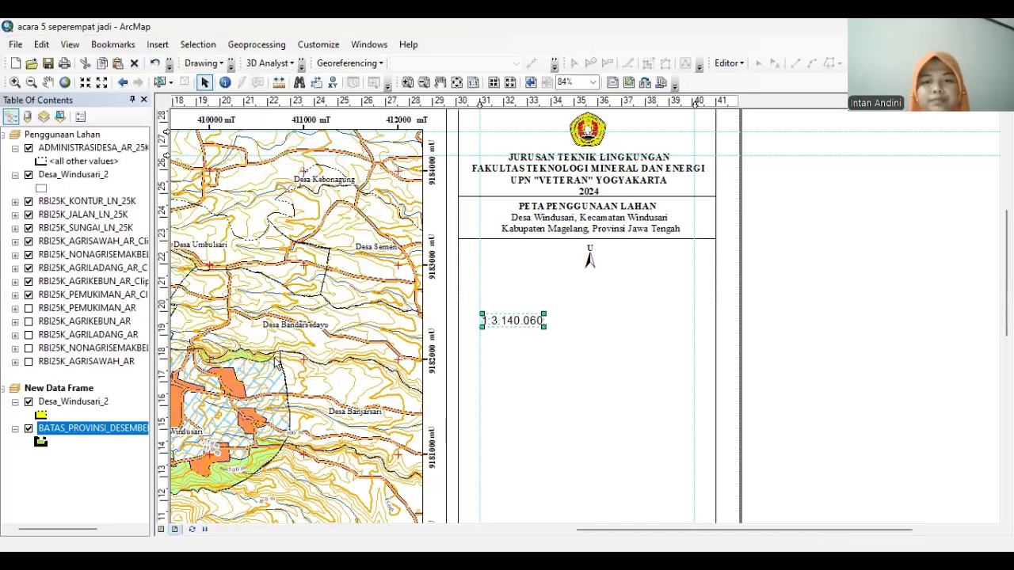
{"action": "right_click", "coordinate": [528, 322]}
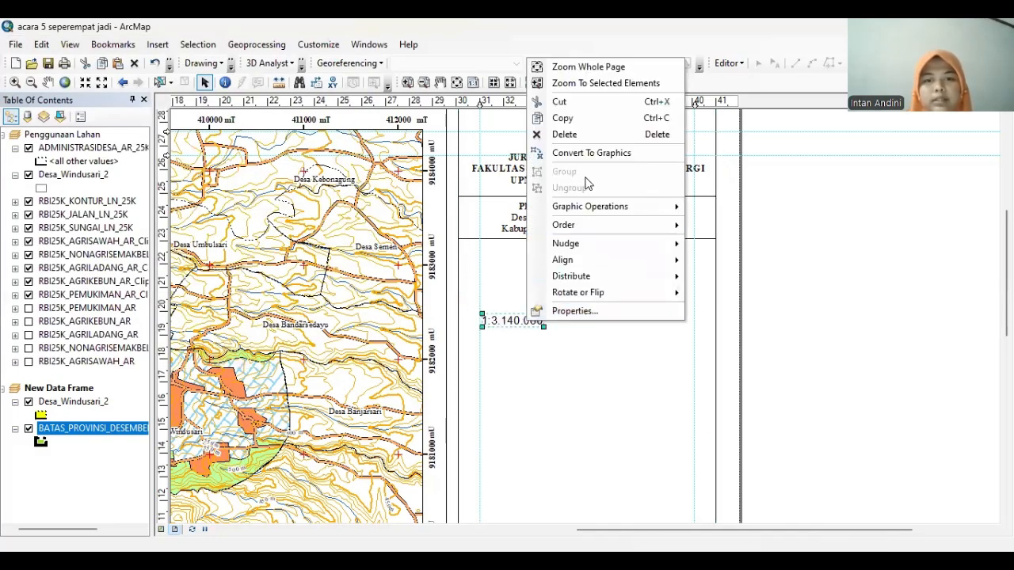
{"action": "left_click", "coordinate": [564, 135]}
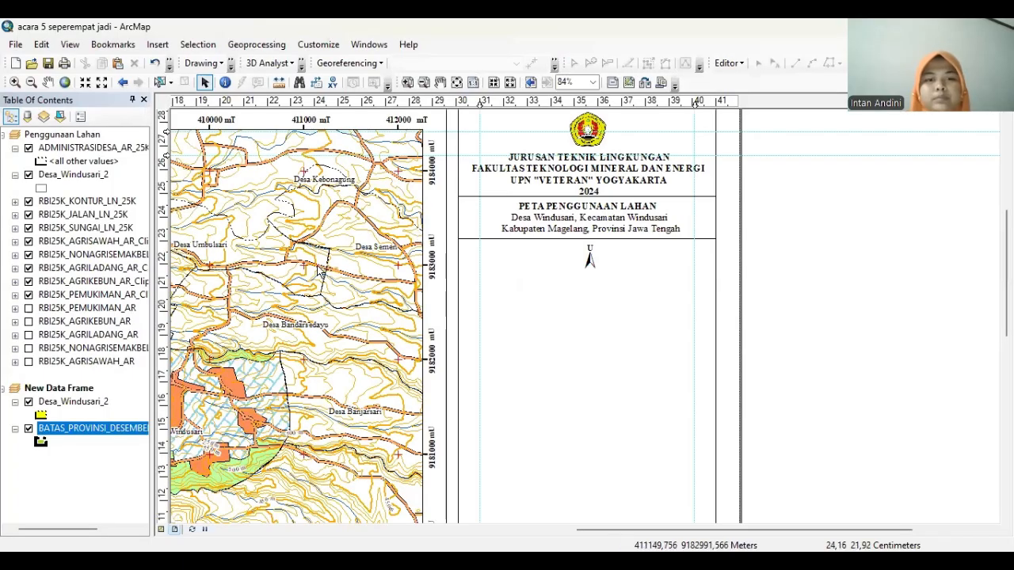
With the Penggunaan Lahan frame active, insert an absolute-style 1:25.000 scale text
{"action": "left_click", "coordinate": [320, 269]}
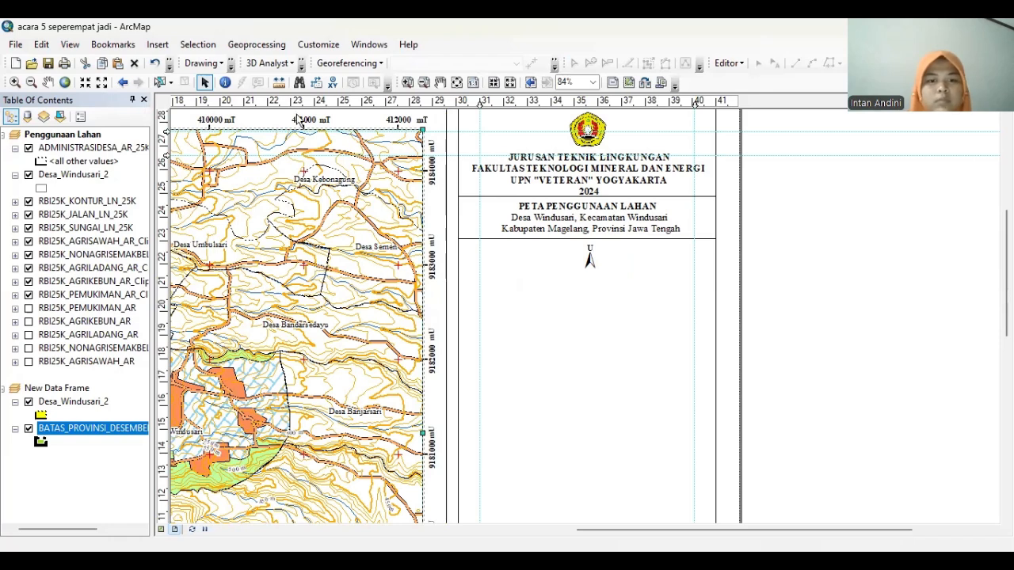
{"action": "left_click", "coordinate": [156, 44]}
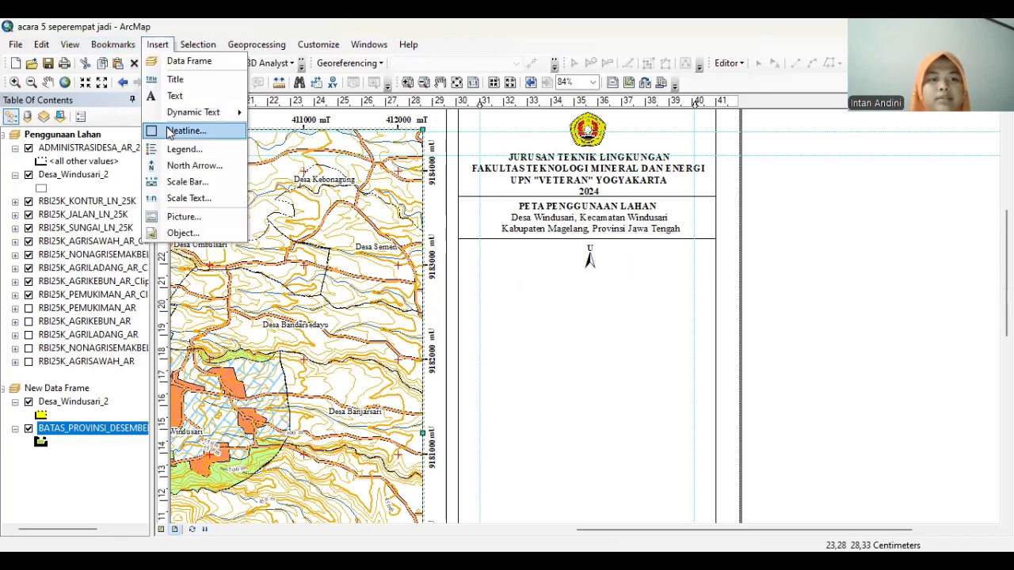
{"action": "left_click", "coordinate": [187, 197]}
{"action": "left_click", "coordinate": [146, 118]}
{"action": "left_click", "coordinate": [315, 287]}
{"action": "left_click", "coordinate": [423, 204]}
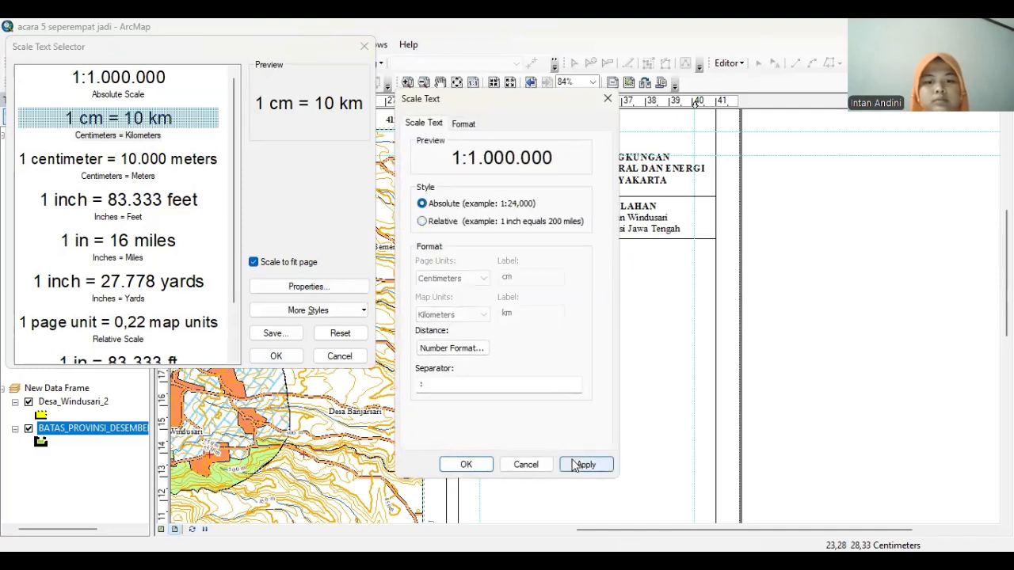
{"action": "left_click", "coordinate": [585, 464]}
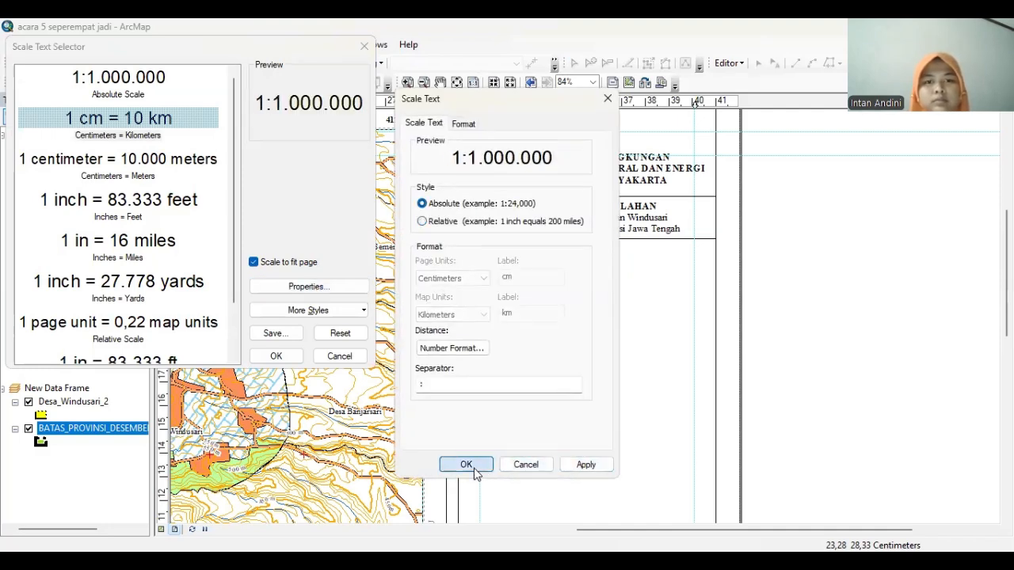
{"action": "left_click", "coordinate": [466, 464]}
{"action": "left_click", "coordinate": [276, 356]}
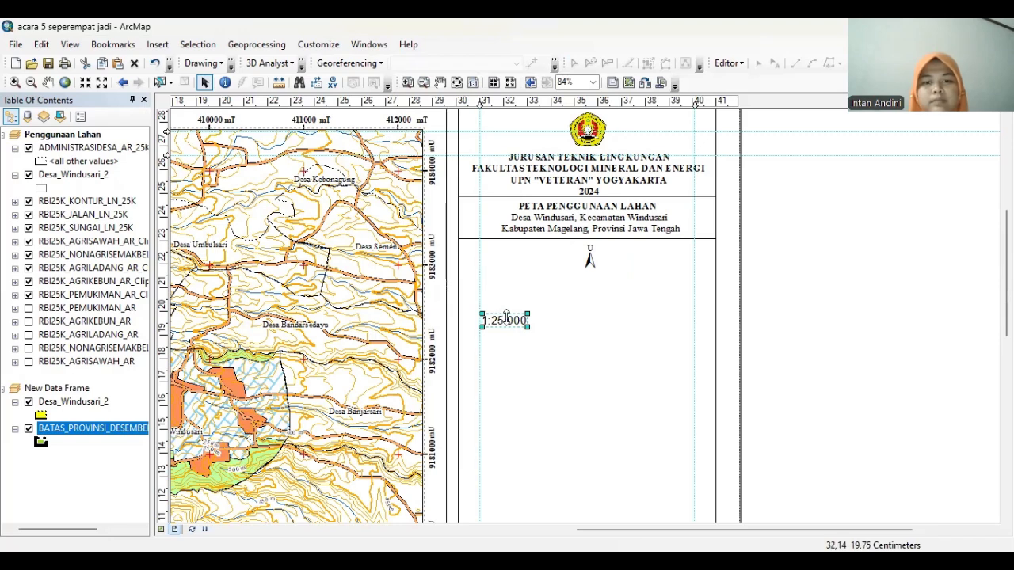
Move the scale text beneath the north arrow and set it to Times New Roman 12
{"action": "left_click_drag", "start_coordinate": [516, 319], "coordinate": [618, 279]}
{"action": "right_click", "coordinate": [620, 277]}
{"action": "left_click", "coordinate": [663, 527]}
{"action": "type", "text": "ti"}
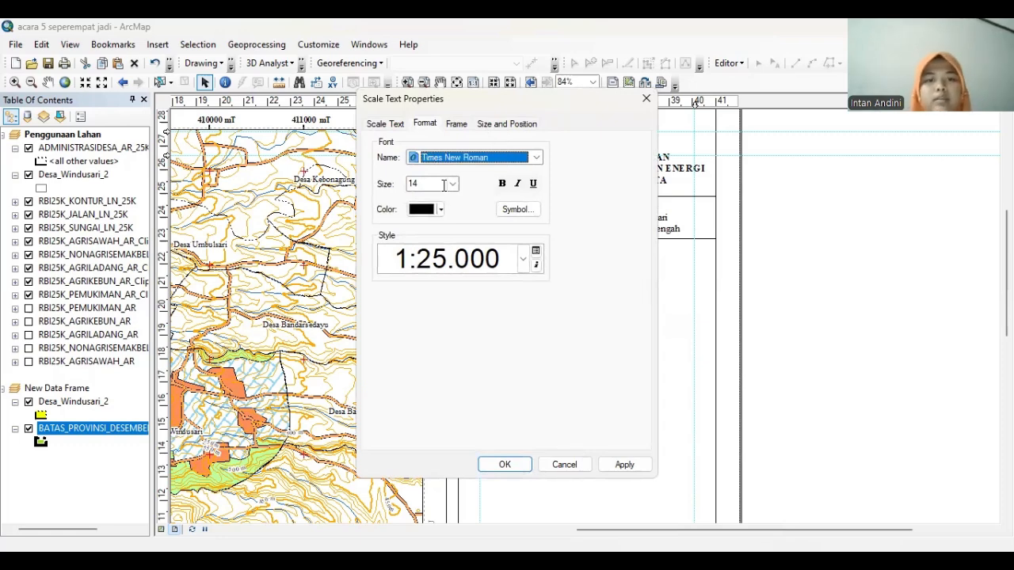
{"action": "left_click", "coordinate": [454, 185]}
{"action": "left_click", "coordinate": [427, 198]}
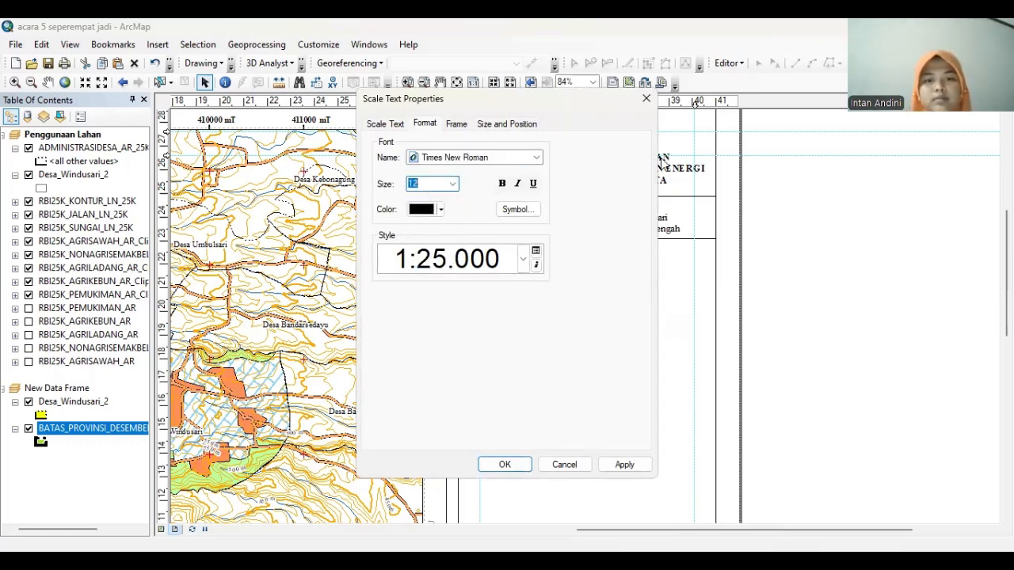
{"action": "left_click", "coordinate": [625, 464]}
{"action": "left_click", "coordinate": [505, 464]}
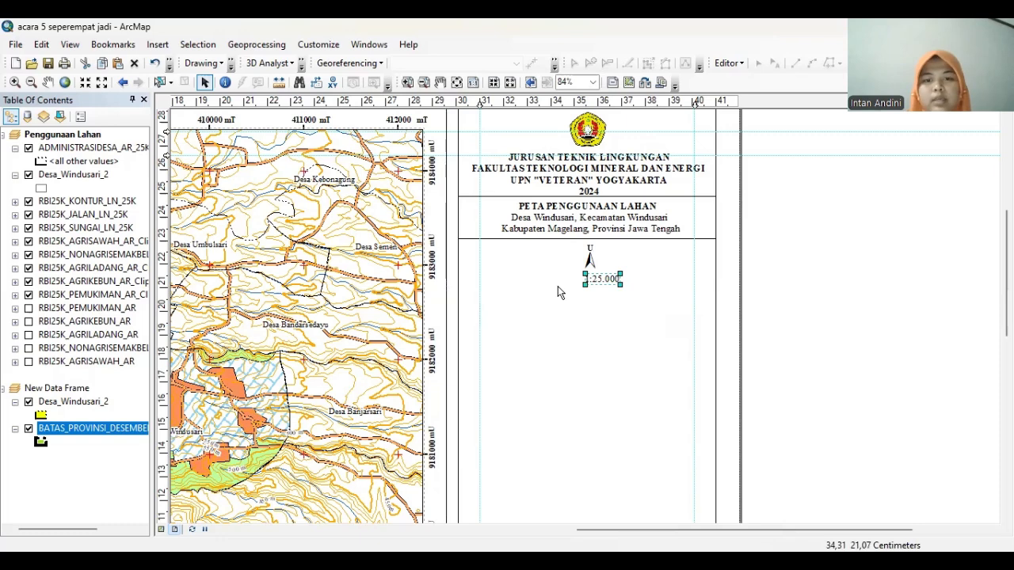
Add a new 'Skala' text label in Times New Roman size 12
{"action": "left_click", "coordinate": [231, 64]}
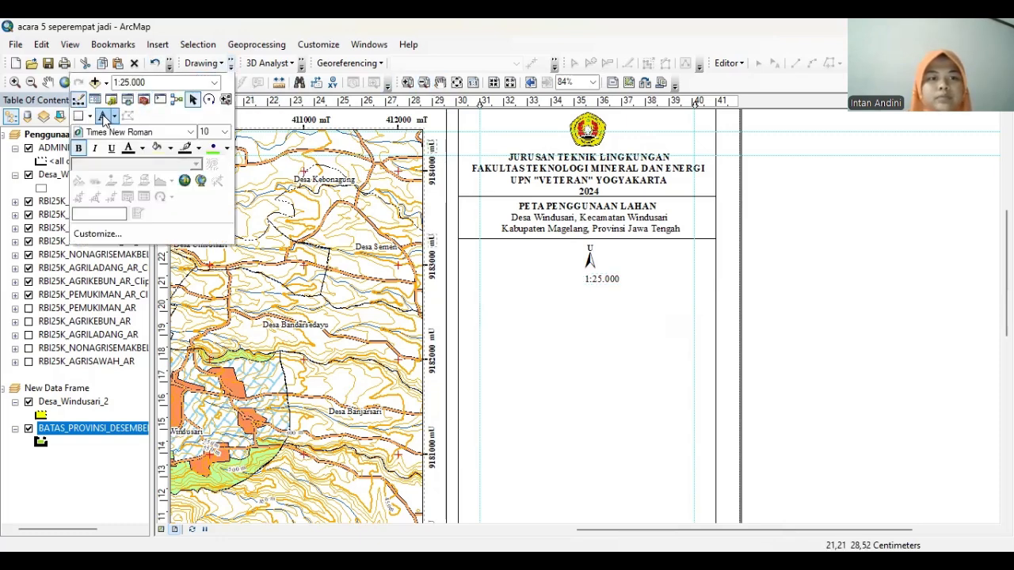
{"action": "left_click", "coordinate": [103, 116]}
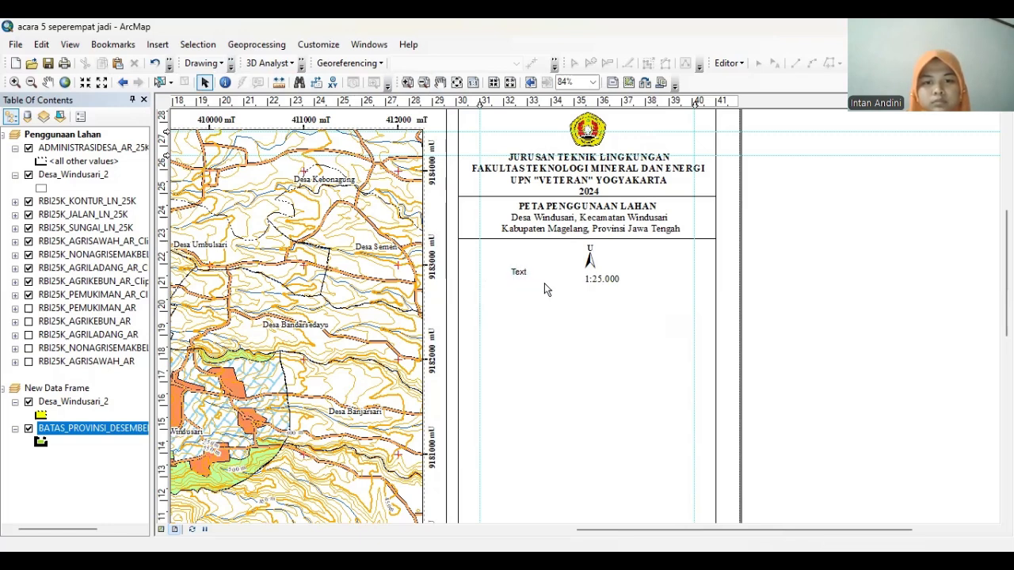
{"action": "double_click", "coordinate": [517, 271]}
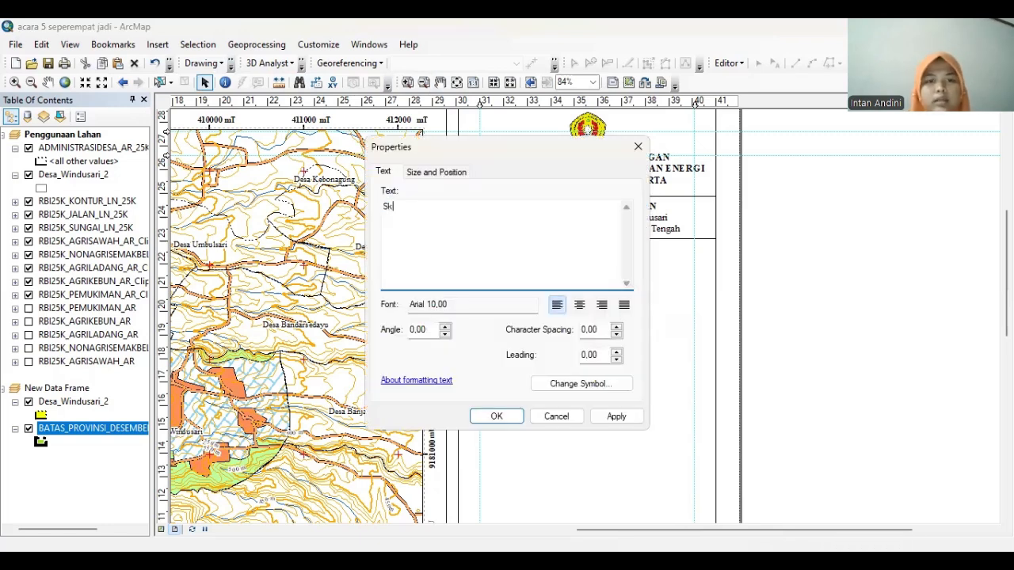
{"action": "left_click", "coordinate": [579, 383]}
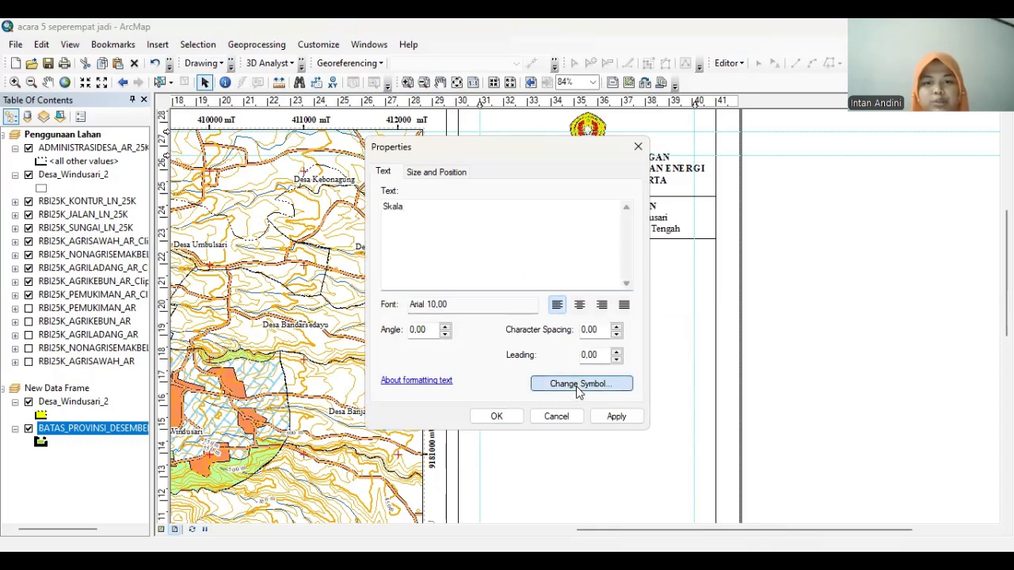
{"action": "left_click", "coordinate": [648, 260]}
{"action": "type", "text": "ti"}
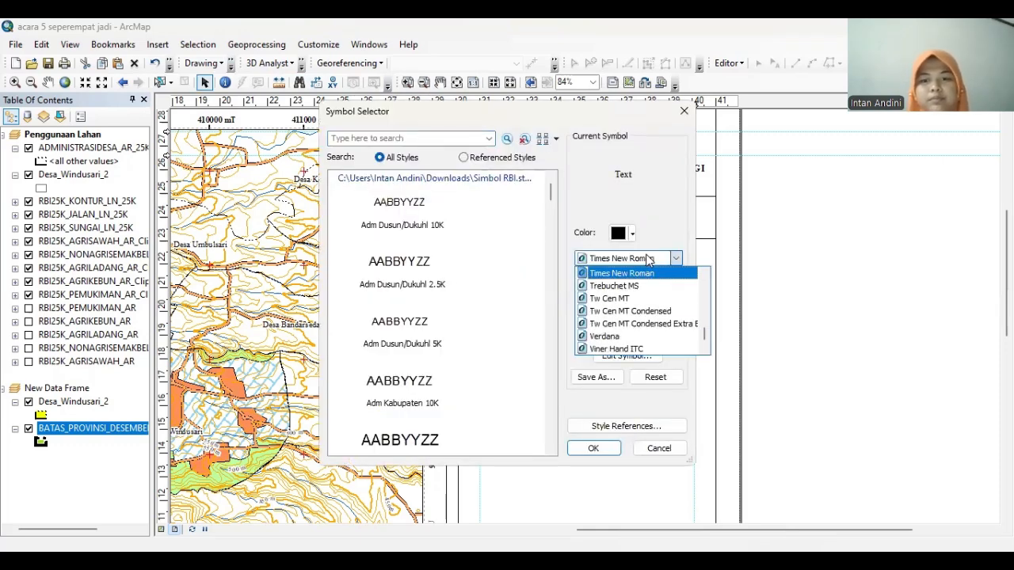
{"action": "left_click", "coordinate": [662, 273]}
{"action": "left_click", "coordinate": [657, 282]}
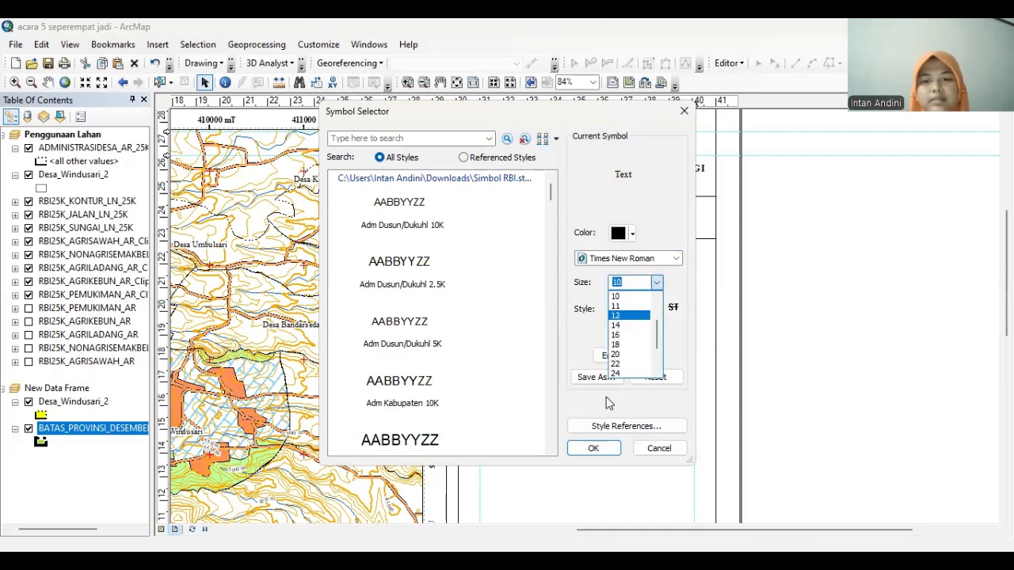
{"action": "left_click", "coordinate": [626, 317]}
{"action": "left_click", "coordinate": [592, 449]}
{"action": "left_click", "coordinate": [617, 416]}
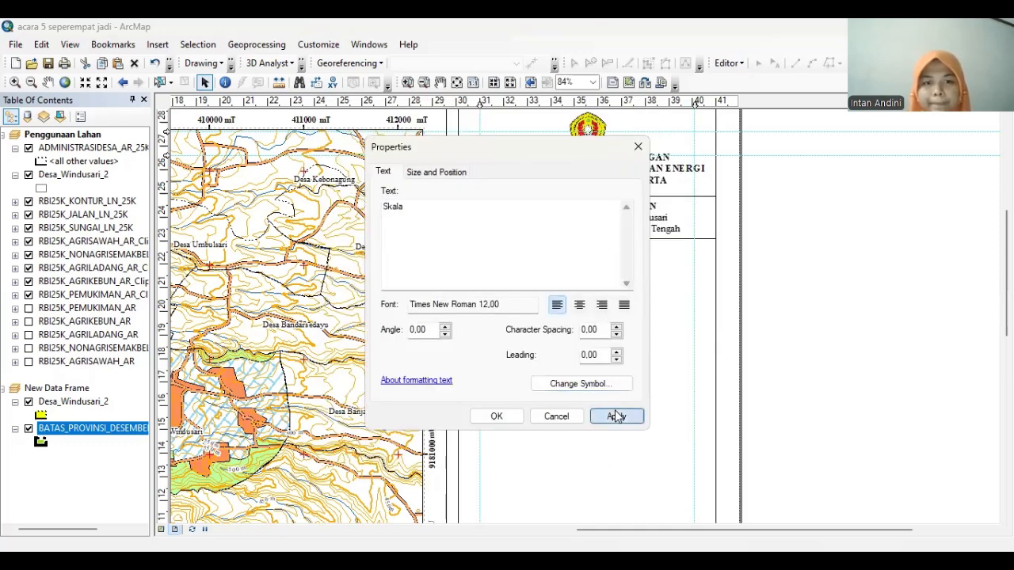
{"action": "left_click", "coordinate": [497, 416]}
{"action": "left_click", "coordinate": [599, 277]}
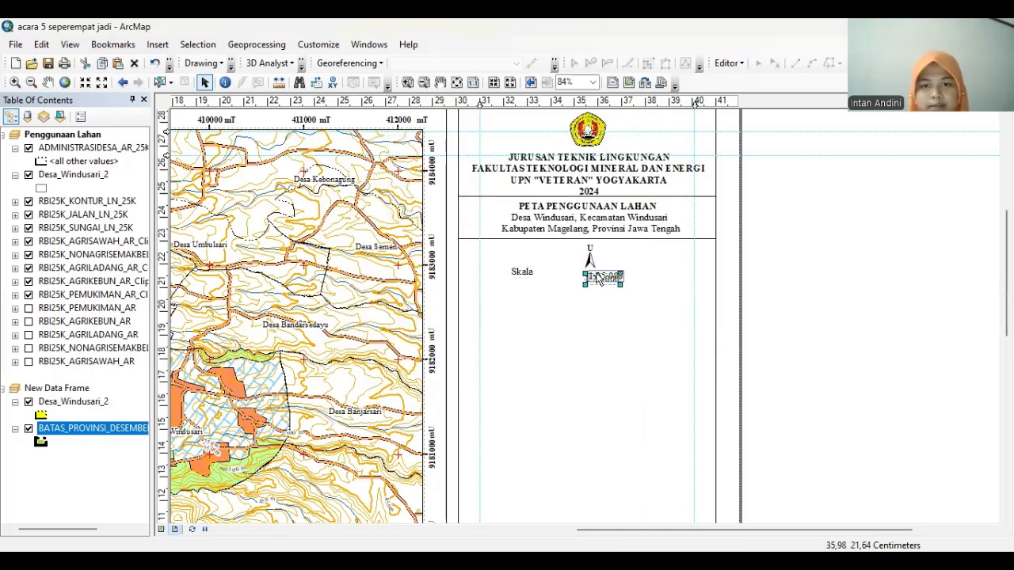
Change the label to 'Skala :' and place it beside the 1:25.000 value
{"action": "double_click", "coordinate": [523, 271]}
{"action": "key", "text": "End"}
{"action": "left_click", "coordinate": [497, 416]}
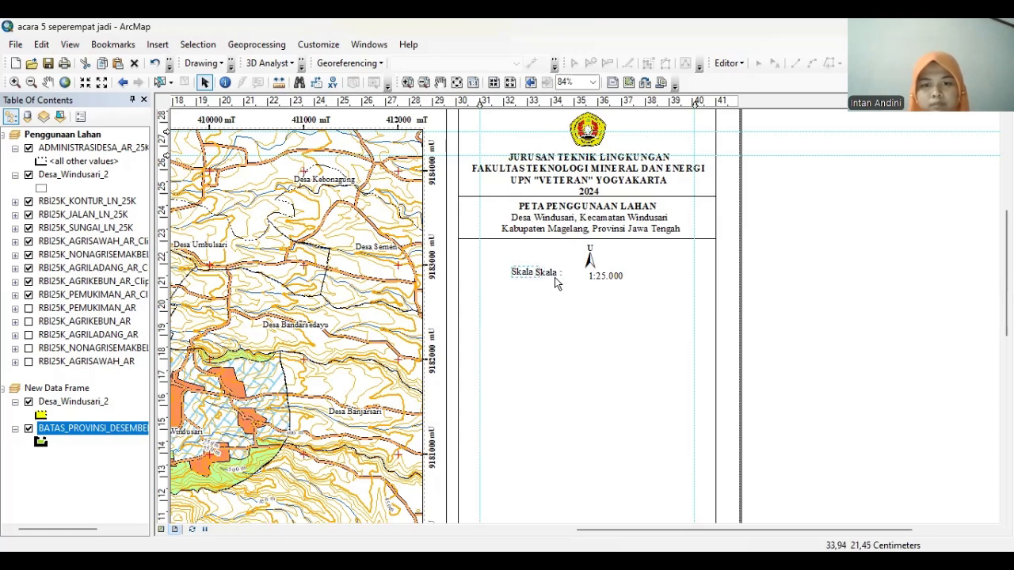
{"action": "left_click_drag", "start_coordinate": [573, 287], "coordinate": [578, 285]}
{"action": "left_click", "coordinate": [642, 315]}
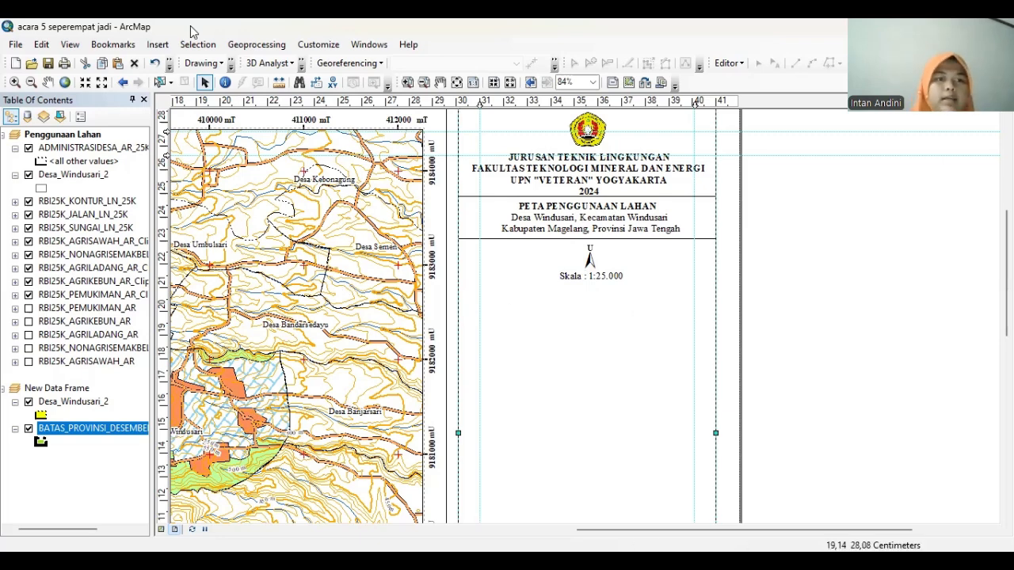
Choose Alternating Scale Bar 2, resizing by divisions and division values, in kilometres
{"action": "left_click", "coordinate": [157, 45]}
{"action": "left_click", "coordinate": [186, 182]}
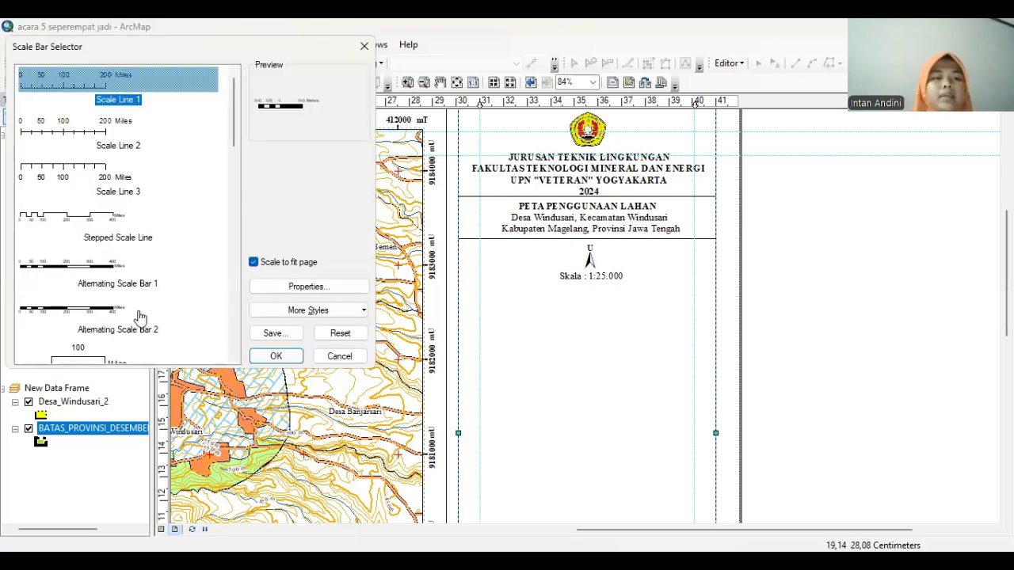
{"action": "left_click", "coordinate": [109, 325]}
{"action": "left_click", "coordinate": [308, 286]}
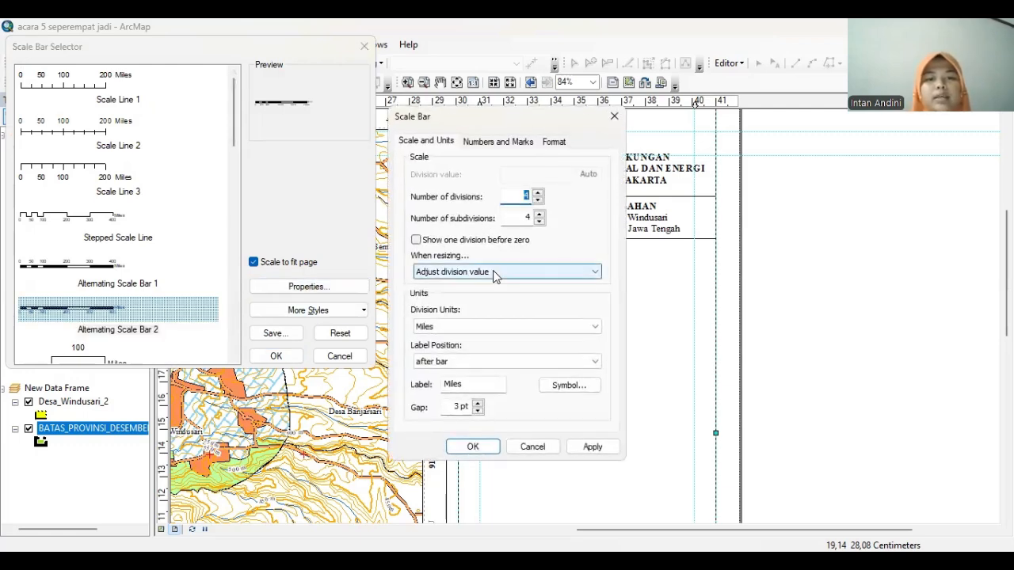
{"action": "left_click", "coordinate": [494, 273]}
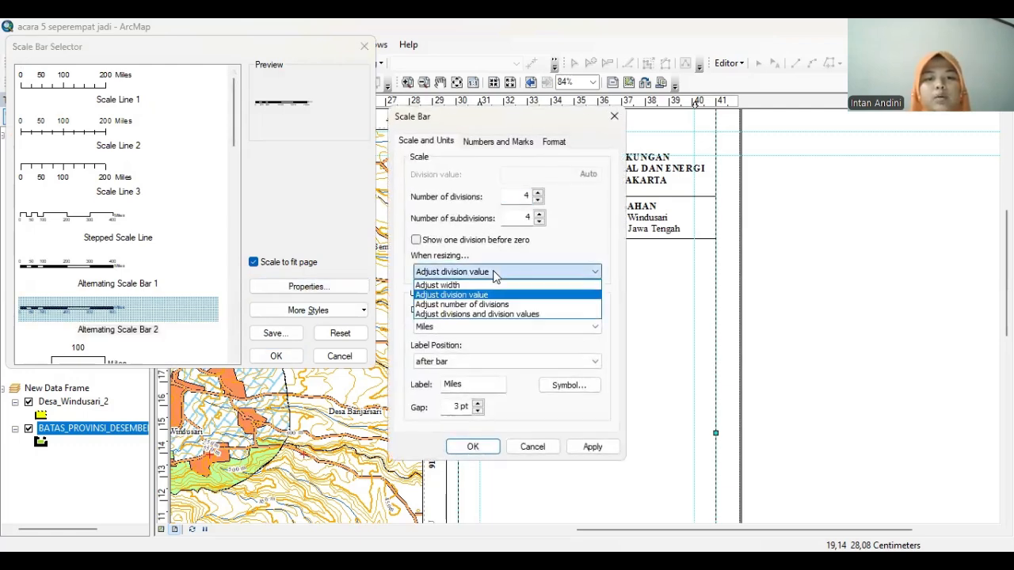
{"action": "left_click", "coordinate": [473, 315]}
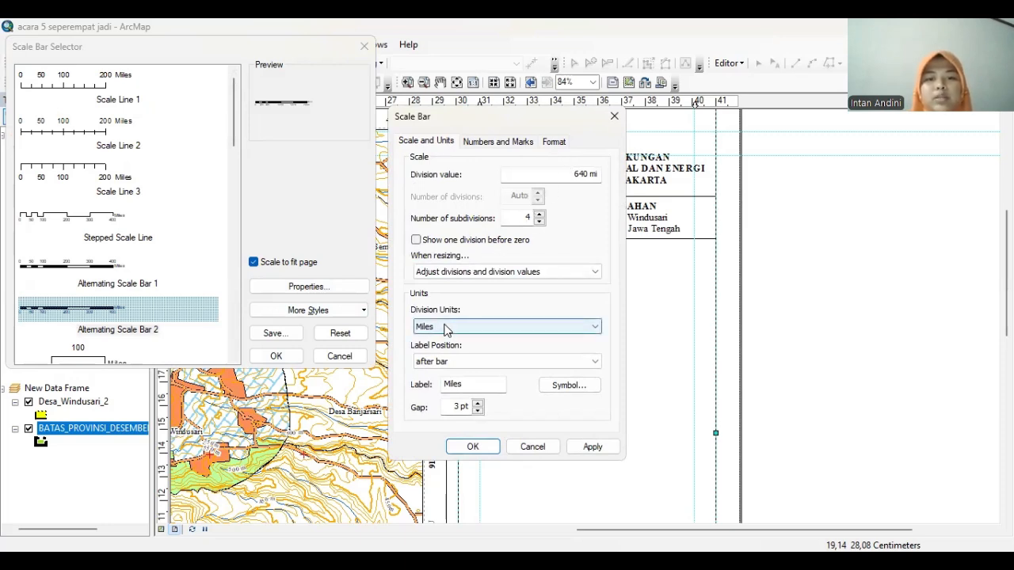
{"action": "left_click", "coordinate": [446, 328]}
{"action": "left_click", "coordinate": [474, 386]}
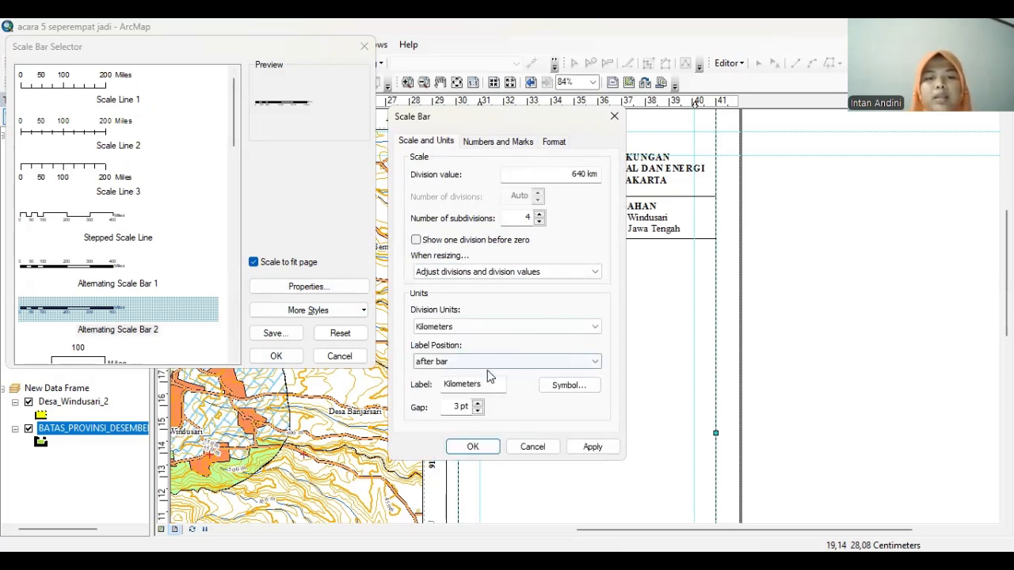
Label the units Km, number only the divisions, and insert the scale bar
{"action": "left_click", "coordinate": [484, 385]}
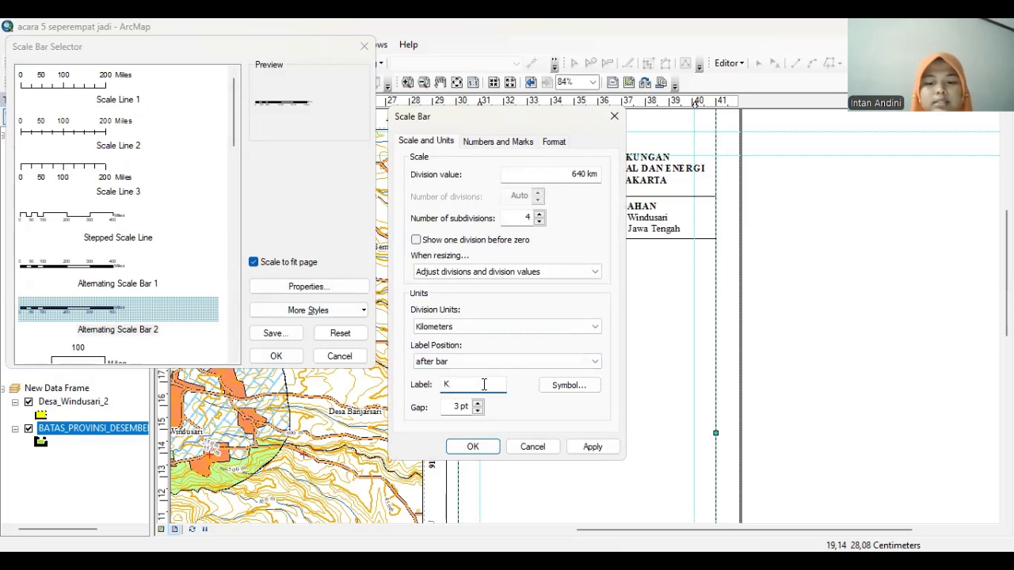
{"action": "left_click", "coordinate": [584, 174]}
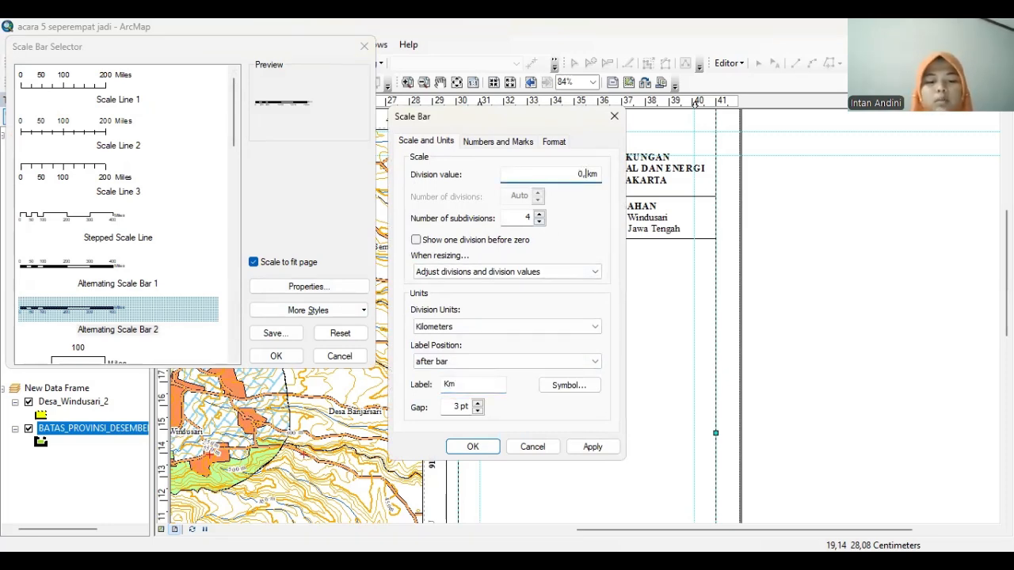
{"action": "left_click", "coordinate": [515, 143]}
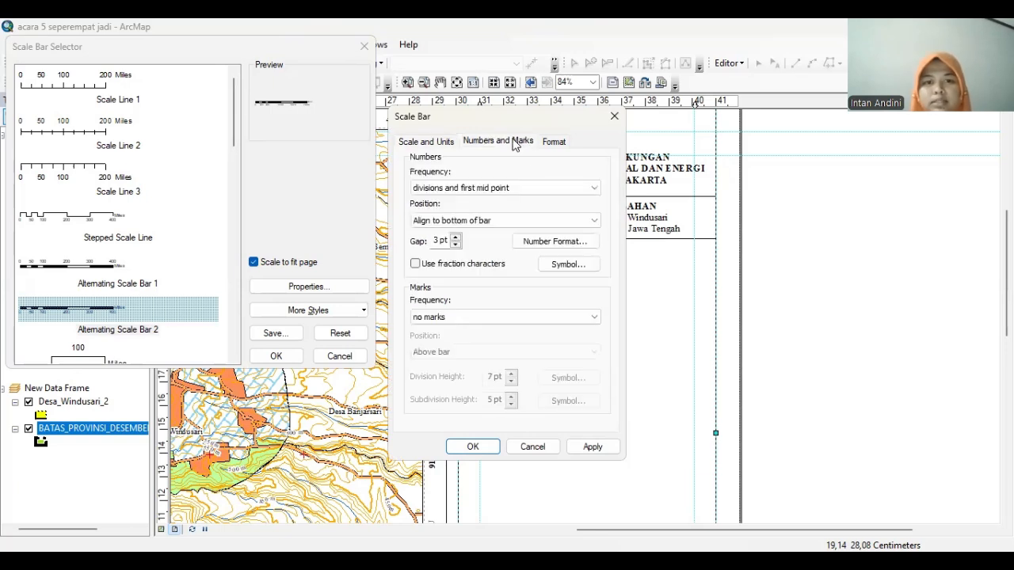
{"action": "left_click", "coordinate": [587, 190]}
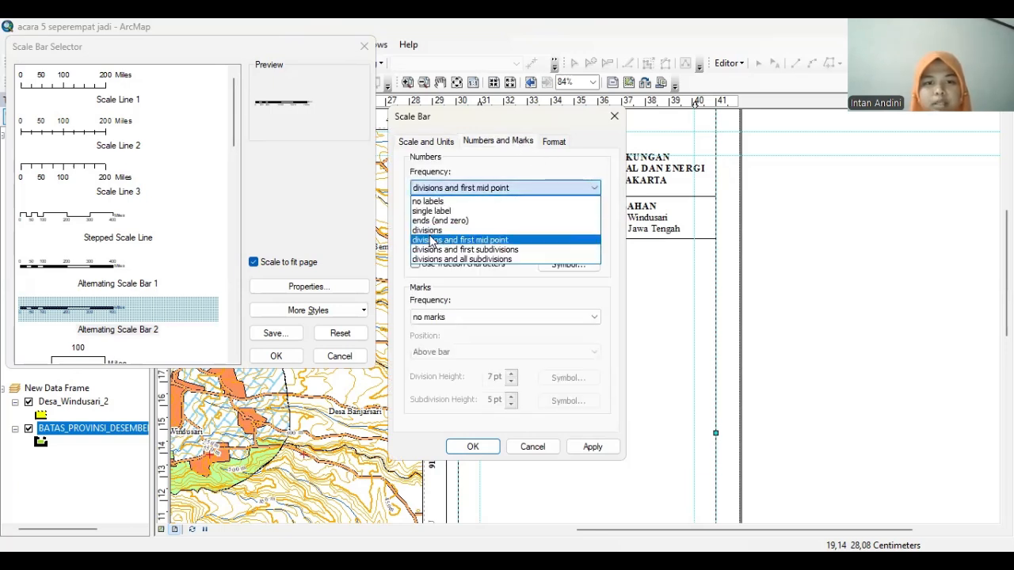
{"action": "left_click", "coordinate": [432, 230]}
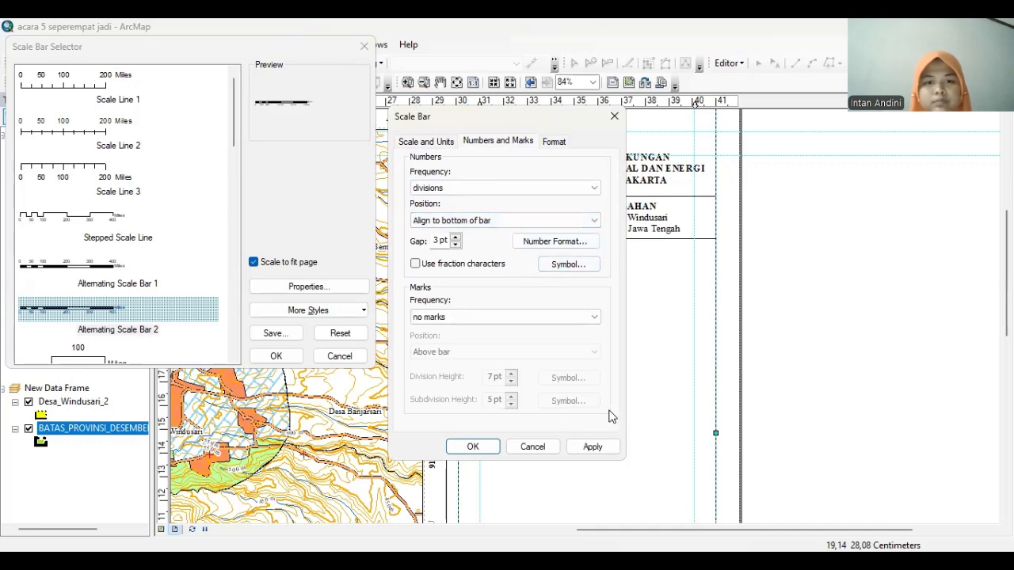
{"action": "left_click", "coordinate": [593, 447]}
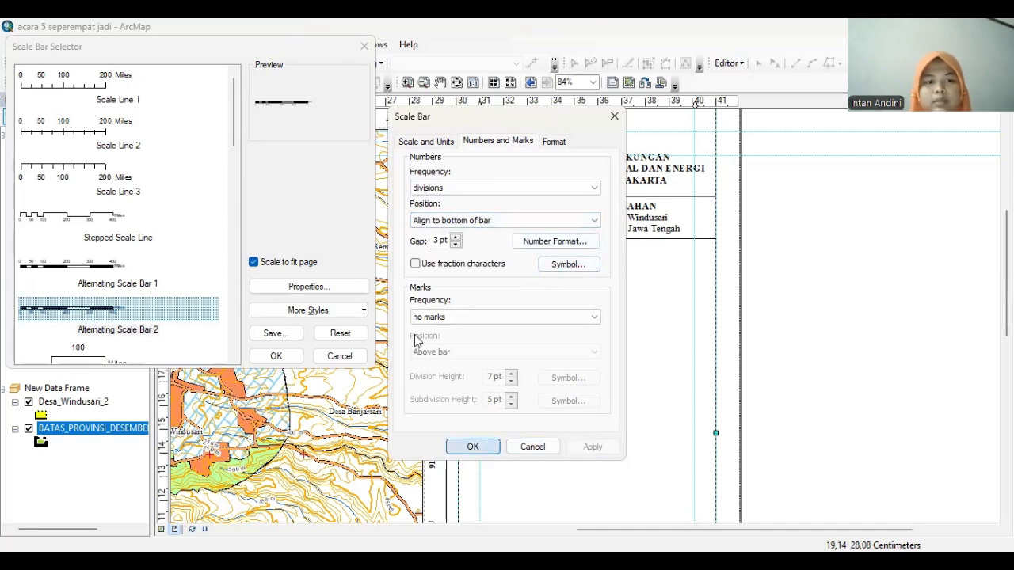
{"action": "left_click", "coordinate": [473, 447]}
{"action": "left_click", "coordinate": [275, 355]}
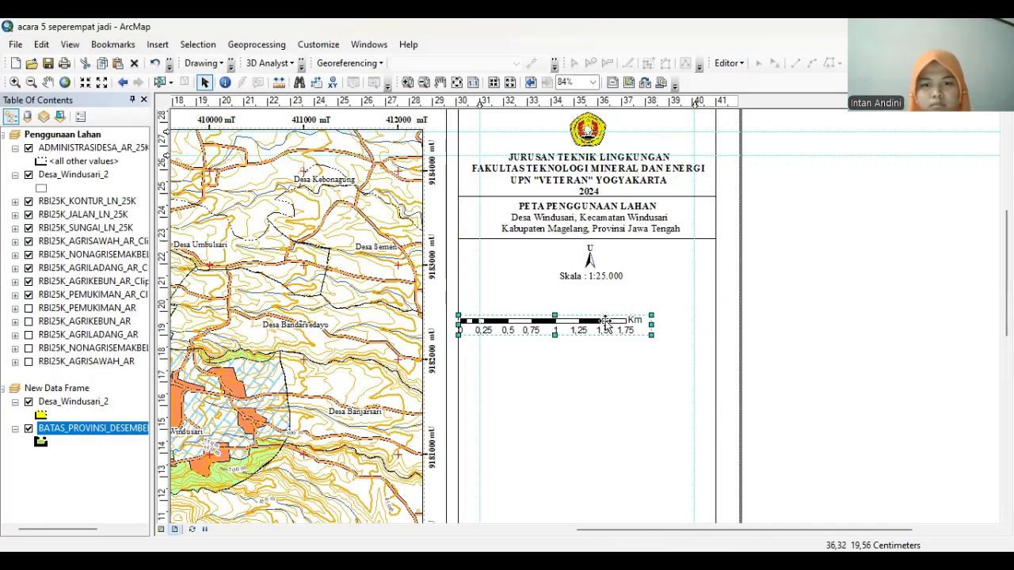
Shrink the scale bar under Skala and set its labels to Times New Roman 12
{"action": "left_click_drag", "start_coordinate": [604, 324], "coordinate": [641, 293]}
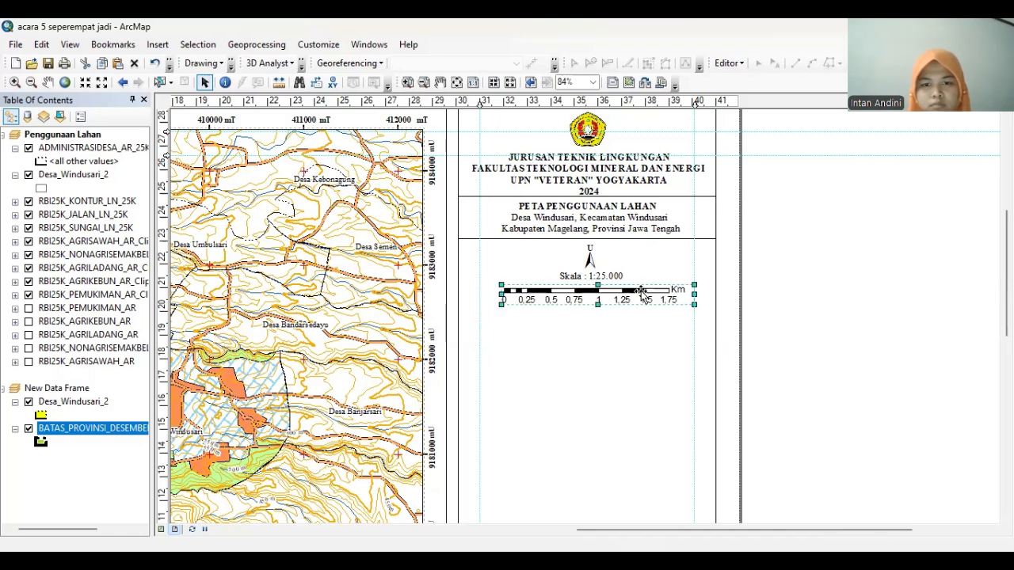
{"action": "right_click", "coordinate": [648, 297]}
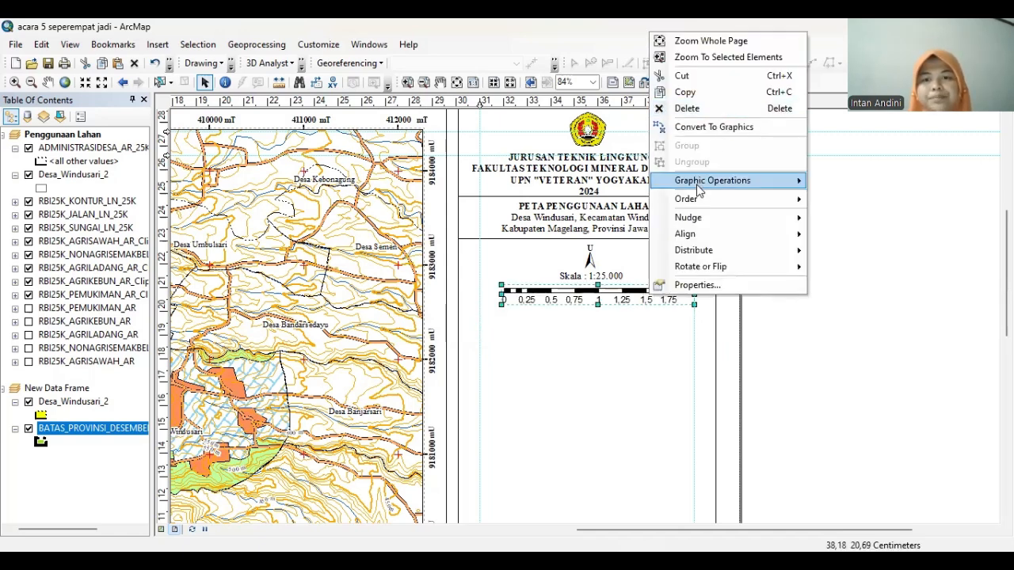
{"action": "left_click", "coordinate": [684, 282]}
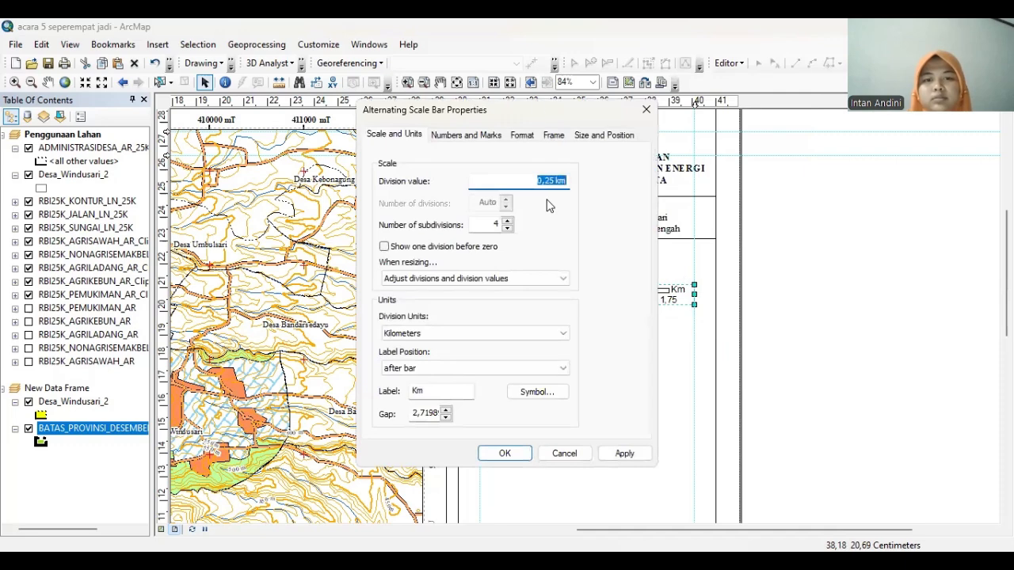
{"action": "left_click", "coordinate": [524, 136]}
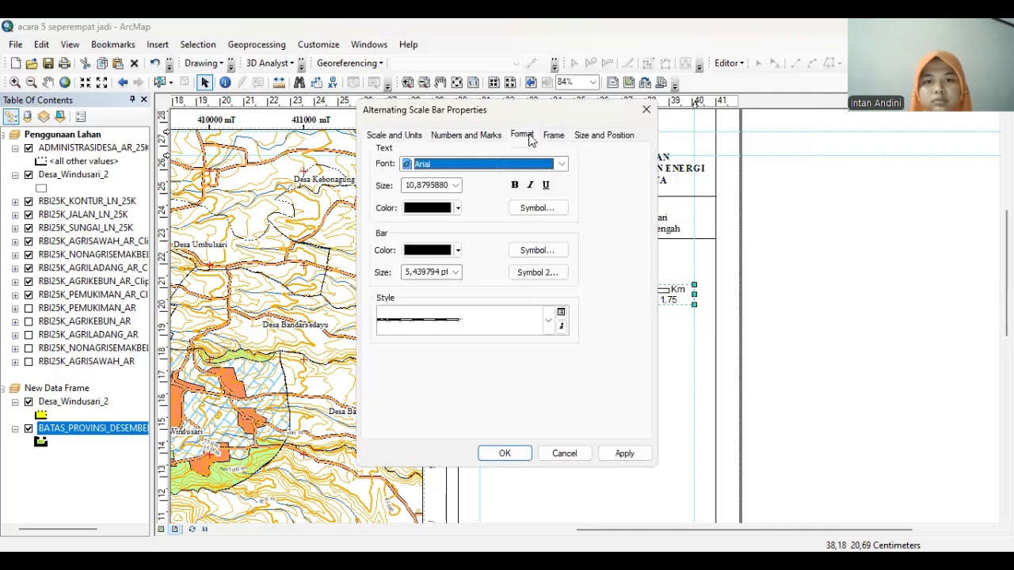
{"action": "left_click", "coordinate": [561, 164]}
{"action": "type", "text": "ti"}
{"action": "key", "text": "Return"}
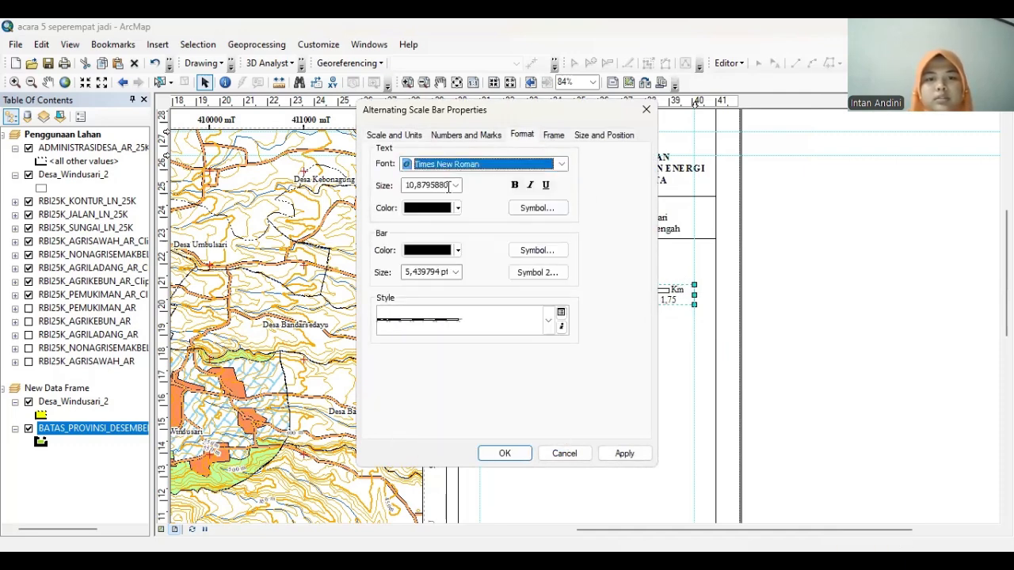
{"action": "left_click", "coordinate": [456, 185]}
{"action": "left_click", "coordinate": [408, 276]}
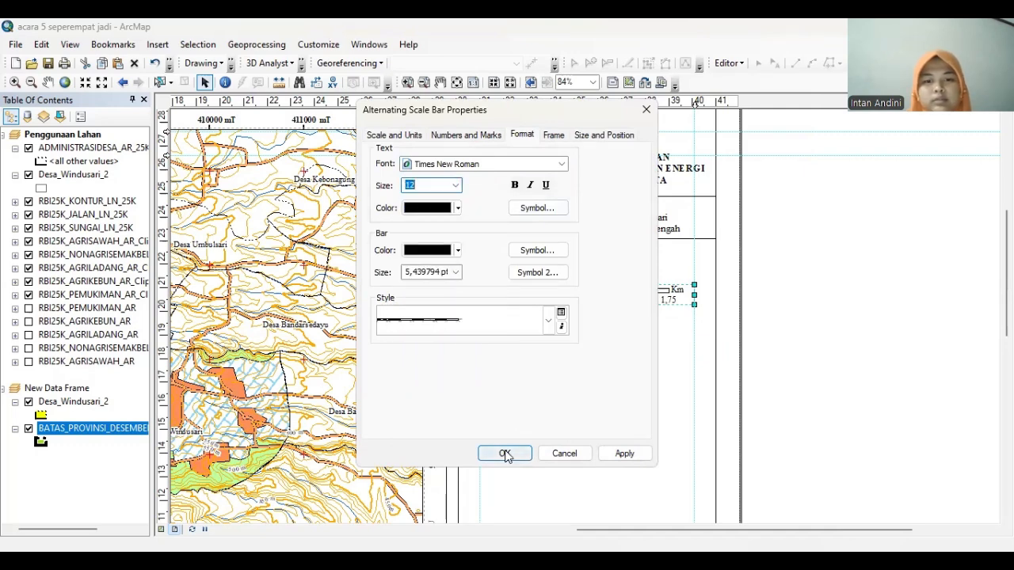
{"action": "left_click", "coordinate": [624, 453]}
{"action": "left_click", "coordinate": [505, 453]}
Nudge the scale bar up and add a vertical guide on the page
{"action": "left_click_drag", "start_coordinate": [625, 301], "coordinate": [625, 298]}
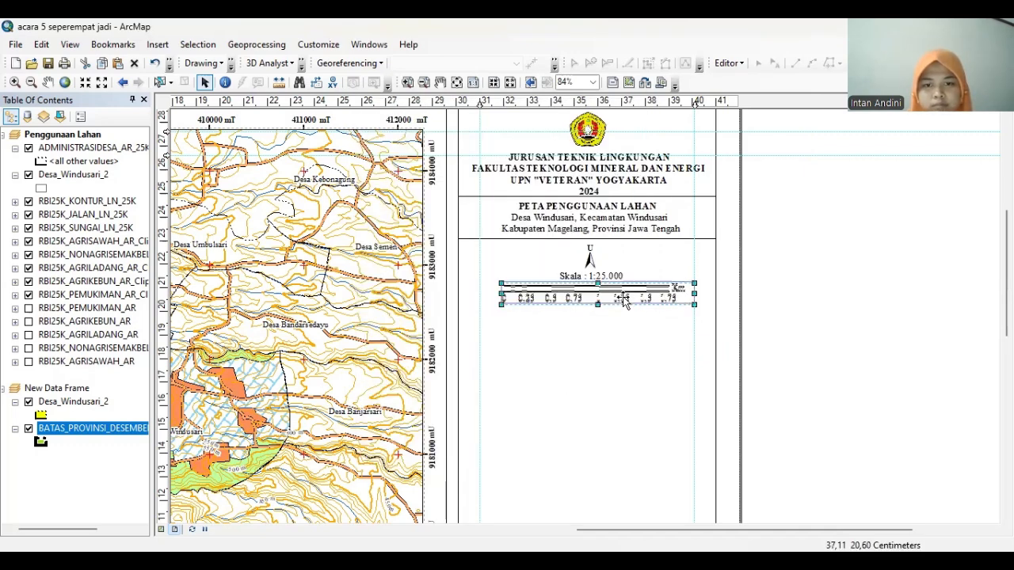
{"action": "left_click", "coordinate": [586, 101]}
{"action": "left_click_drag", "start_coordinate": [585, 102], "coordinate": [591, 102]}
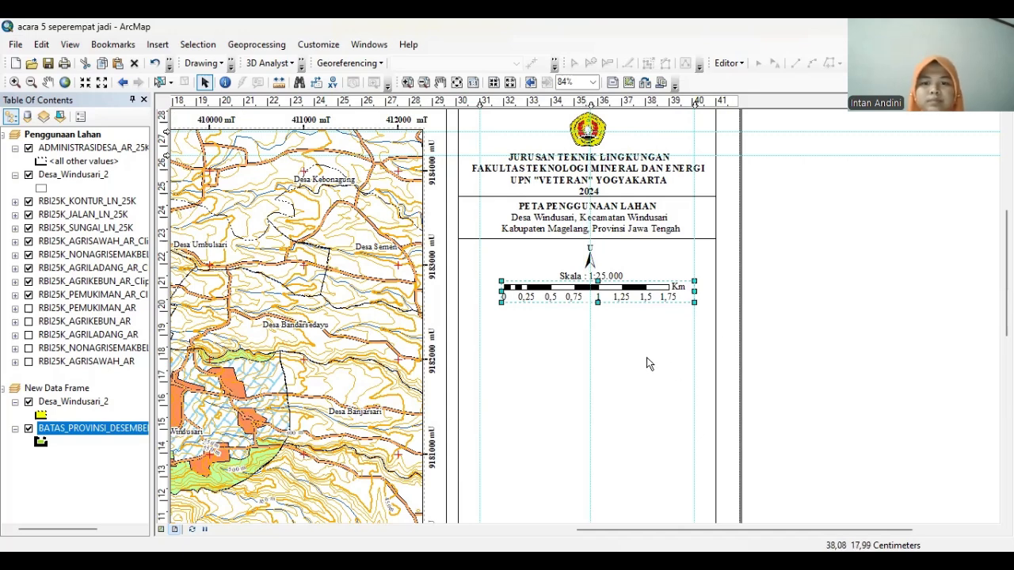
{"action": "left_click", "coordinate": [645, 292]}
{"action": "left_click", "coordinate": [644, 292]}
{"action": "left_click", "coordinate": [668, 357]}
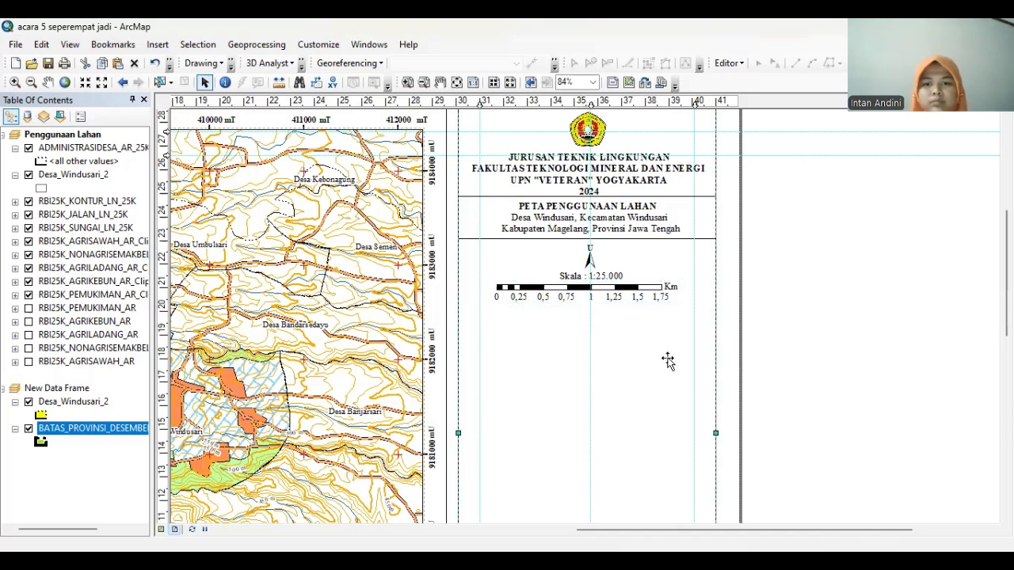
Copy the title divider line and paste a duplicate below the scale bar
{"action": "left_click", "coordinate": [485, 239]}
{"action": "right_click", "coordinate": [485, 239]}
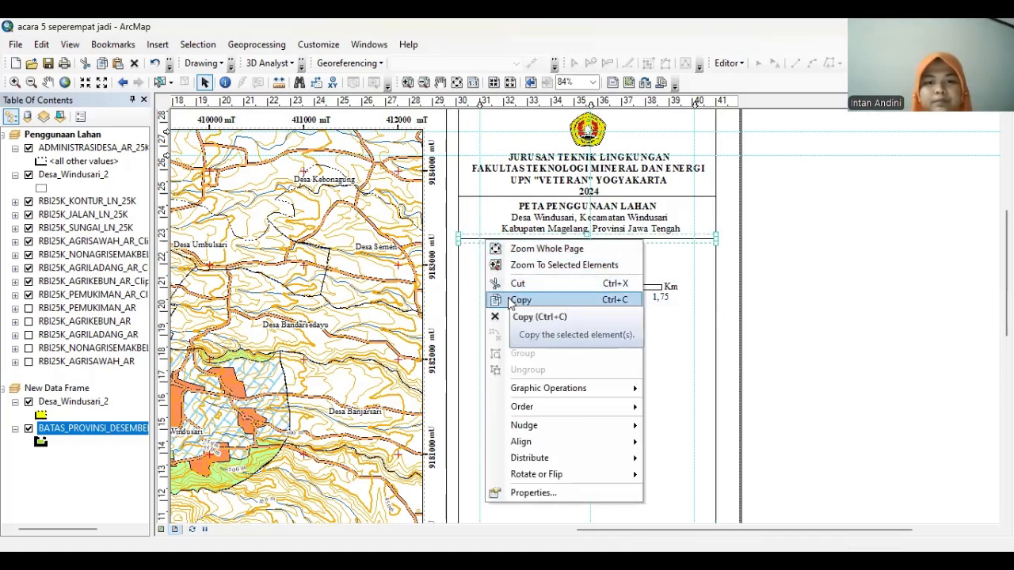
{"action": "left_click", "coordinate": [659, 298]}
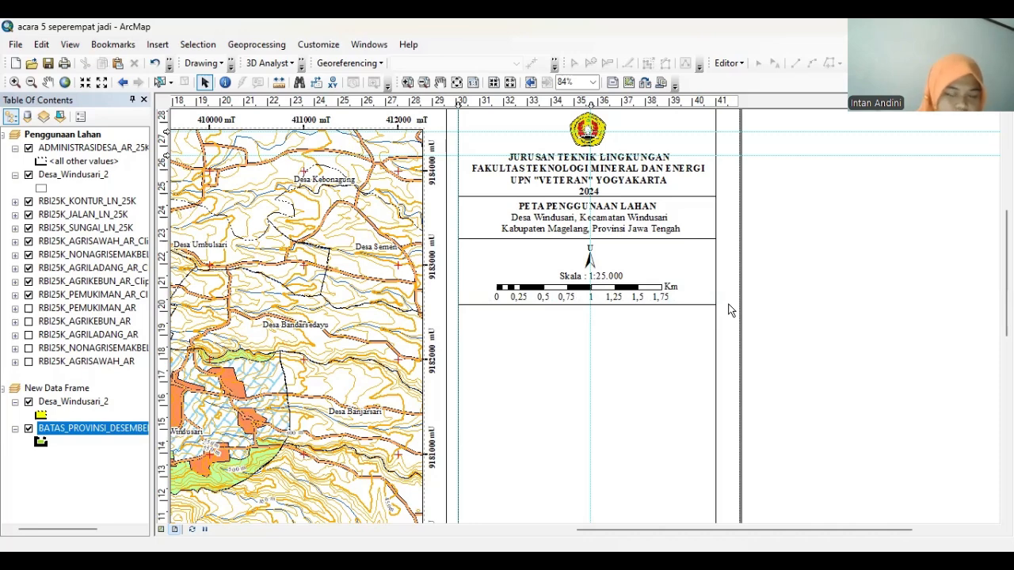
{"action": "key", "text": "ctrl+v"}
{"action": "left_click", "coordinate": [746, 295]}
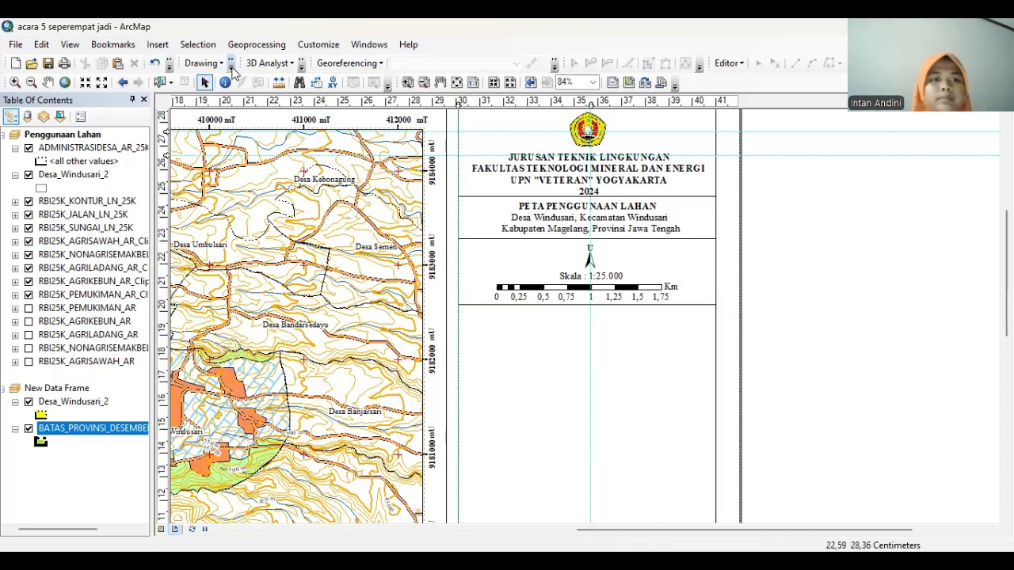
Add a new centre-aligned text element below the scale section
{"action": "left_click", "coordinate": [100, 119]}
{"action": "left_click", "coordinate": [501, 331]}
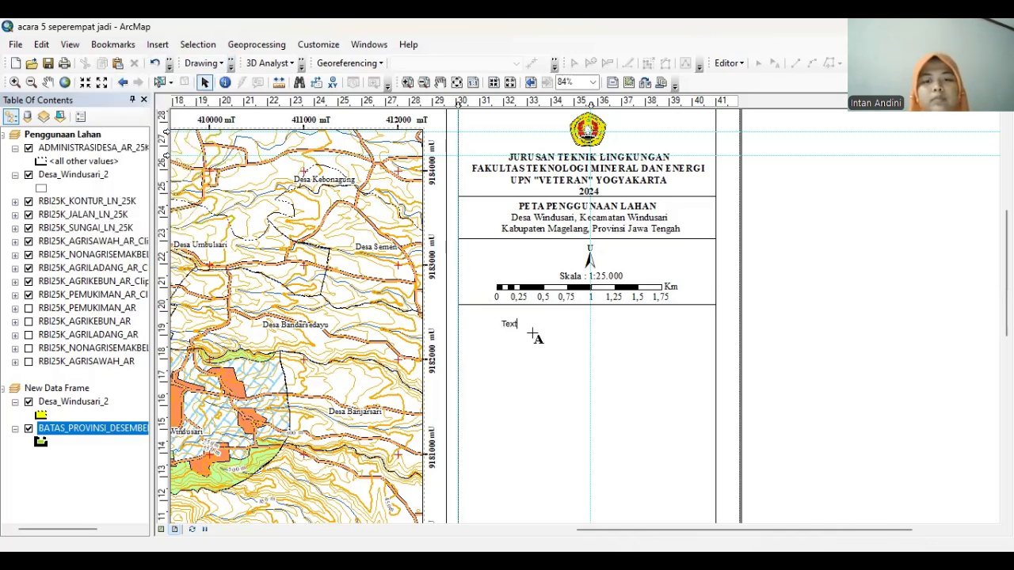
{"action": "left_click", "coordinate": [531, 326]}
{"action": "double_click", "coordinate": [509, 324]}
{"action": "type", "text": "PENGG"}
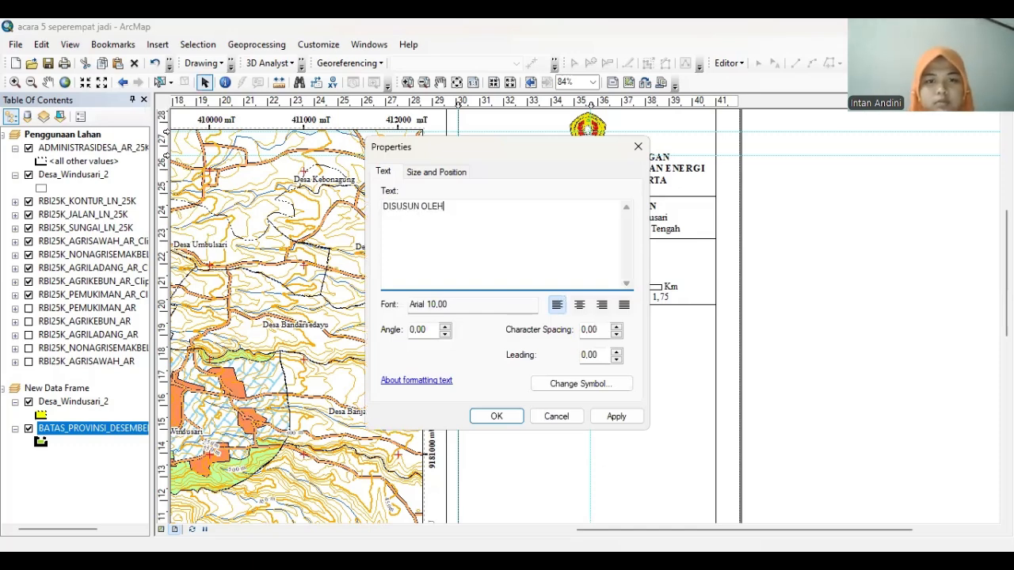
{"action": "left_click", "coordinate": [580, 304]}
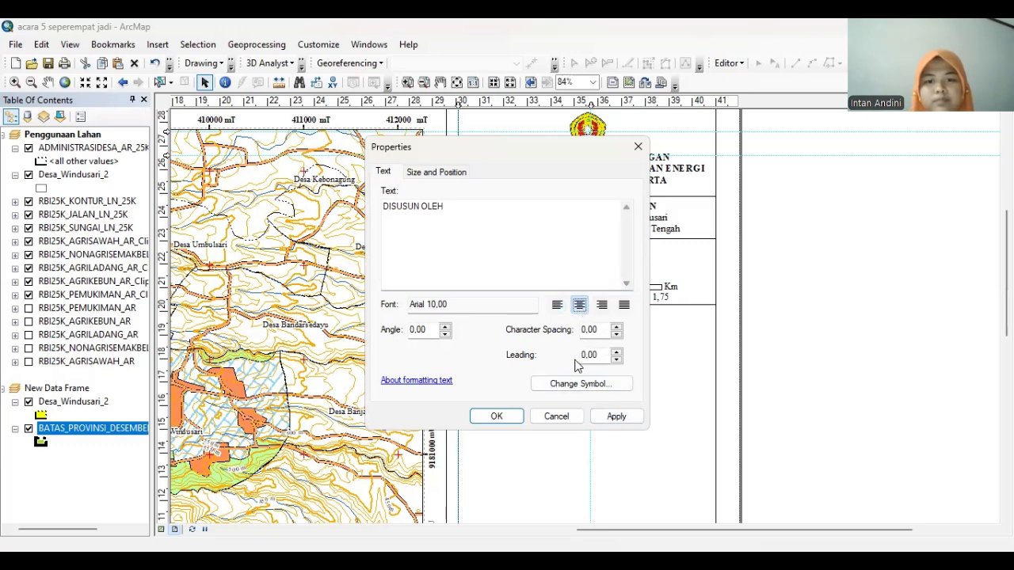
Format the heading text as bold Times New Roman 12
{"action": "left_click", "coordinate": [570, 386]}
{"action": "left_click", "coordinate": [659, 258]}
{"action": "type", "text": "ti"}
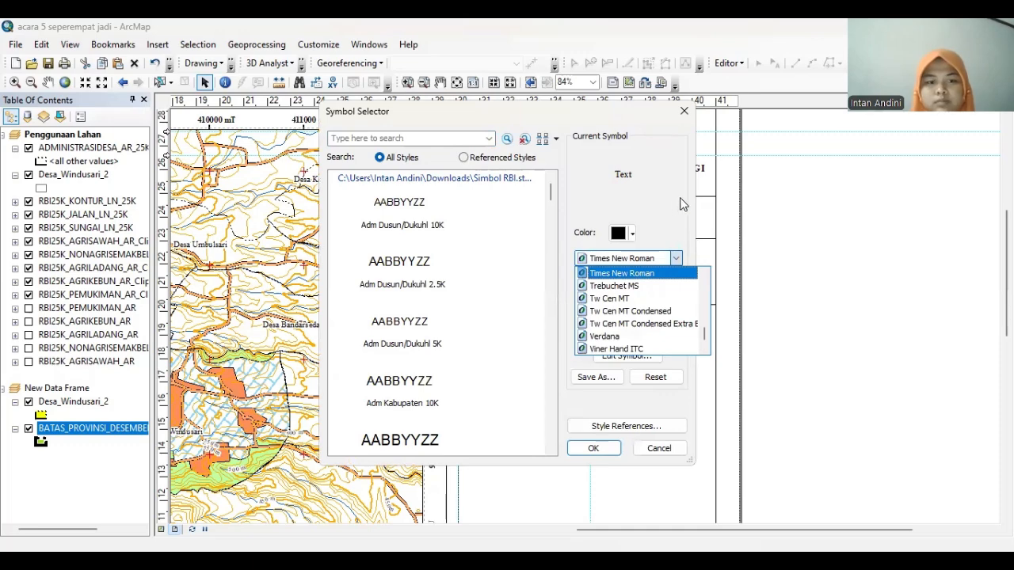
{"action": "left_click", "coordinate": [629, 274]}
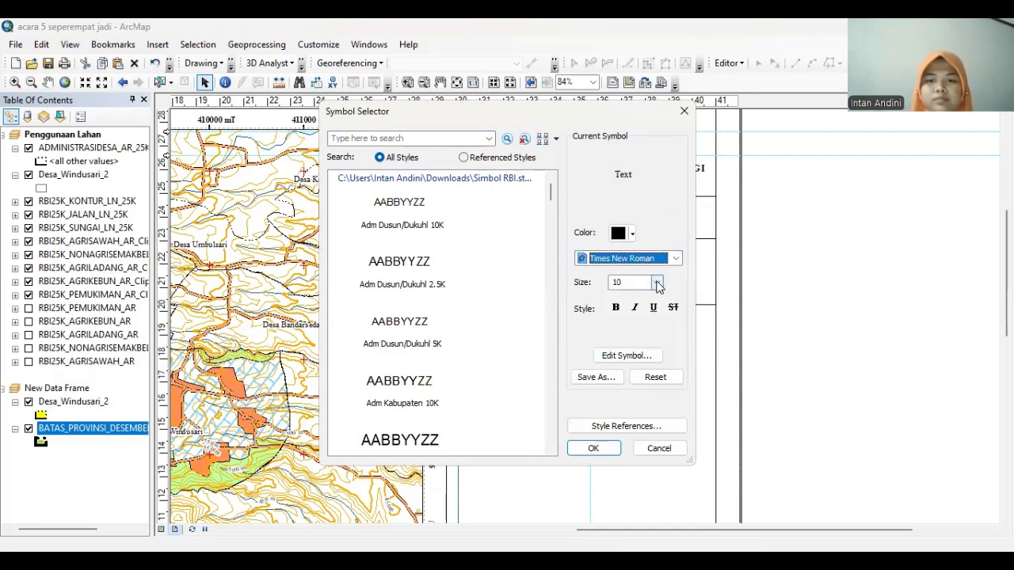
{"action": "left_click", "coordinate": [657, 283]}
{"action": "left_click", "coordinate": [627, 317]}
{"action": "left_click", "coordinate": [616, 308]}
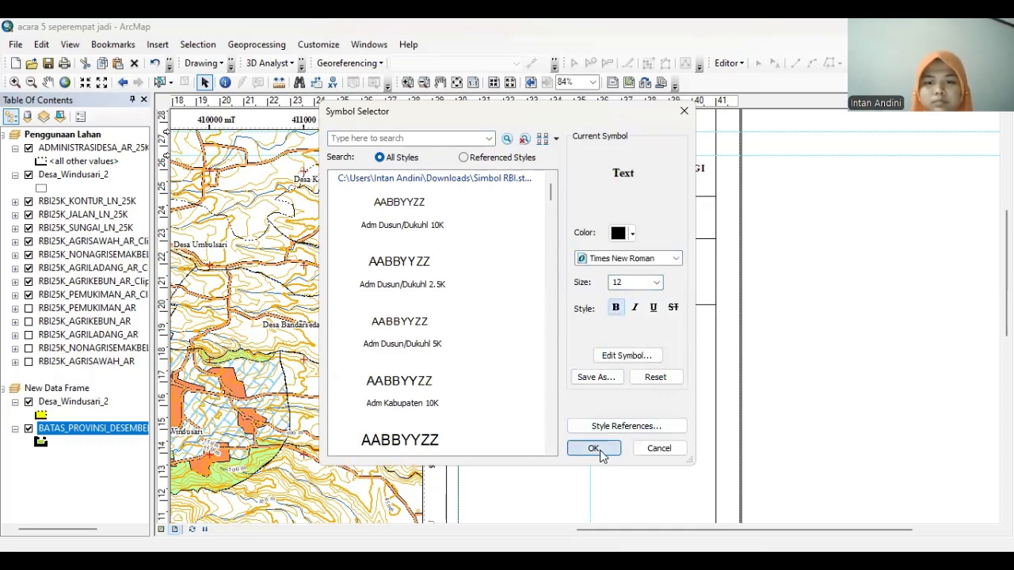
{"action": "left_click", "coordinate": [593, 449]}
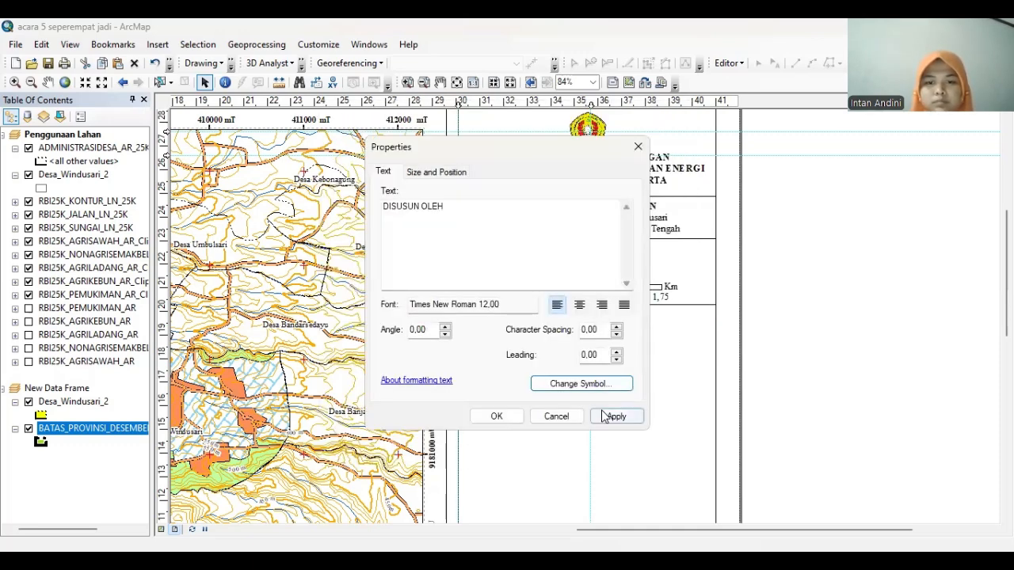
{"action": "left_click", "coordinate": [498, 417]}
Move the heading under the scale bar and make it read 'DISUSUN OLEH :'
{"action": "left_click_drag", "start_coordinate": [505, 322], "coordinate": [591, 312]}
{"action": "double_click", "coordinate": [590, 310]}
{"action": "left_click", "coordinate": [450, 207]}
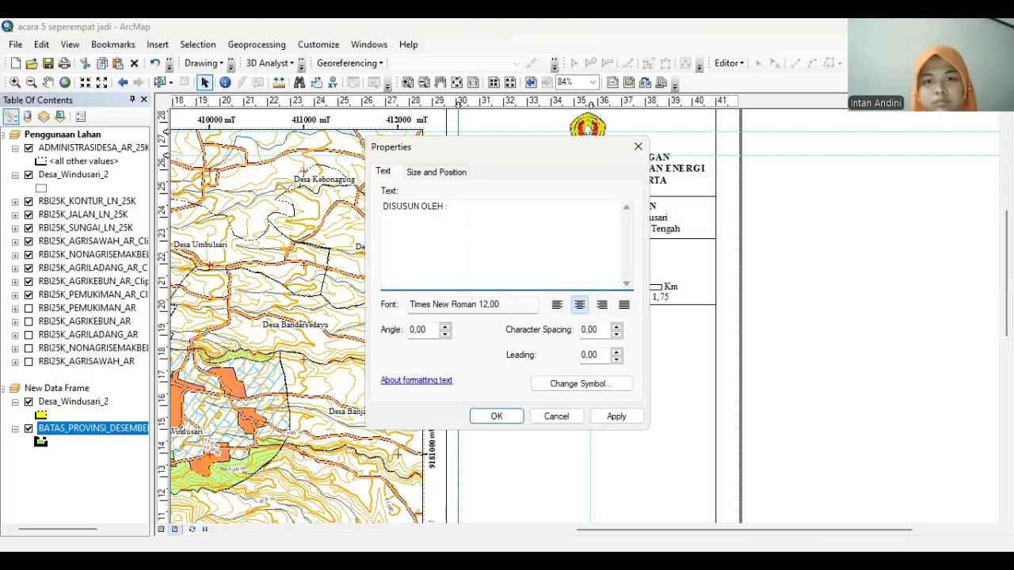
{"action": "left_click", "coordinate": [501, 415]}
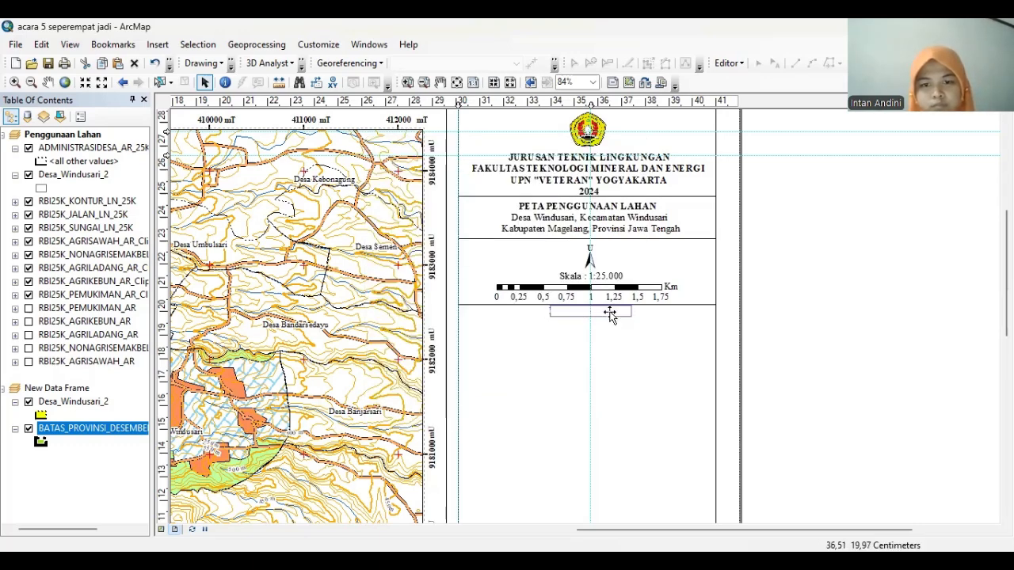
{"action": "left_click", "coordinate": [622, 329]}
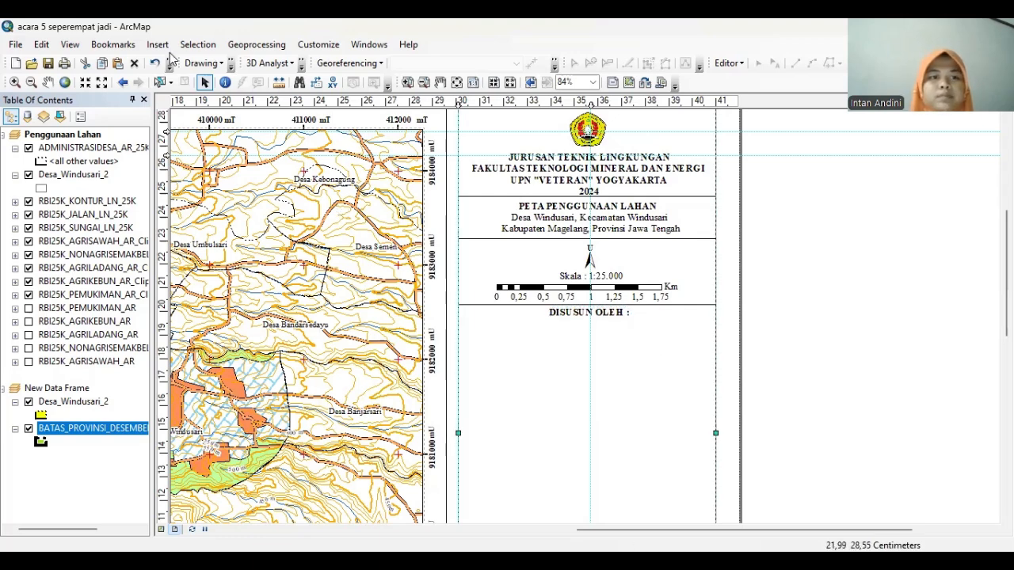
Copy the Desa Windusari text and place the copy beneath DISUSUN OLEH
{"action": "left_click", "coordinate": [525, 226]}
{"action": "right_click", "coordinate": [526, 227]}
{"action": "left_click", "coordinate": [555, 287]}
{"action": "right_click", "coordinate": [496, 374]}
{"action": "left_click", "coordinate": [523, 212]}
{"action": "left_click_drag", "start_coordinate": [599, 243], "coordinate": [583, 333]}
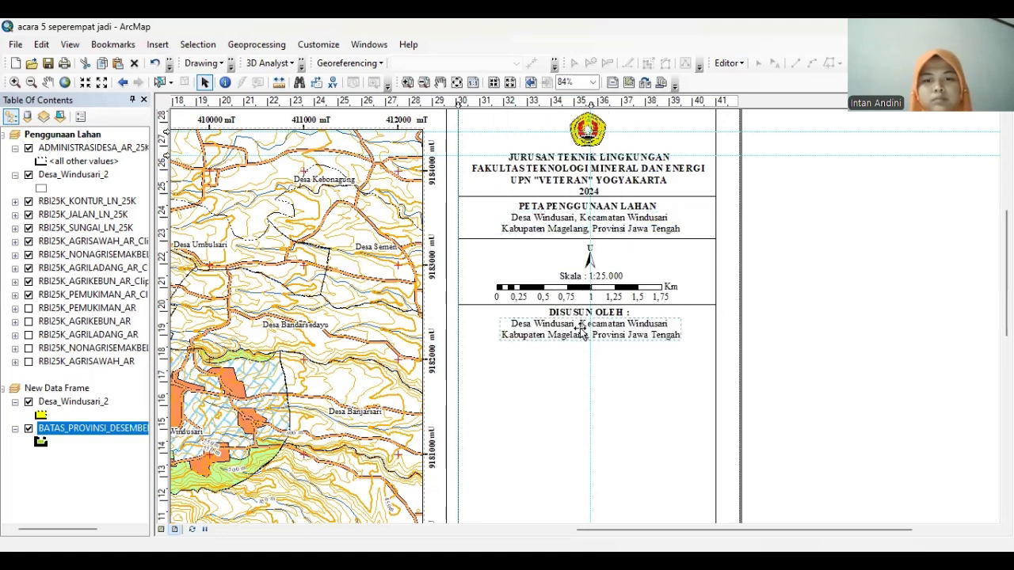
Replace the copied text with the author's name and student number
{"action": "double_click", "coordinate": [582, 329]}
{"action": "key", "text": "Delete"}
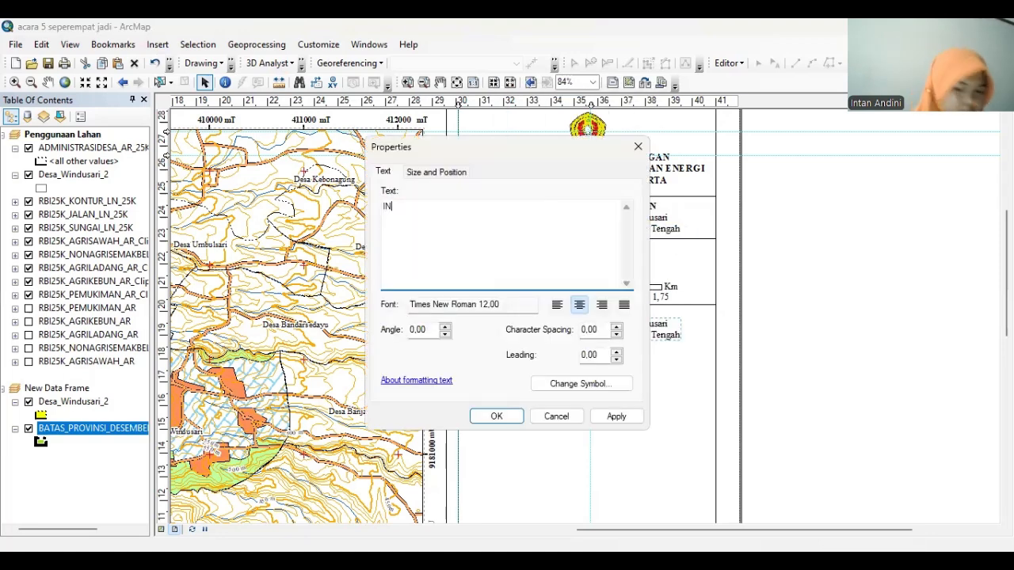
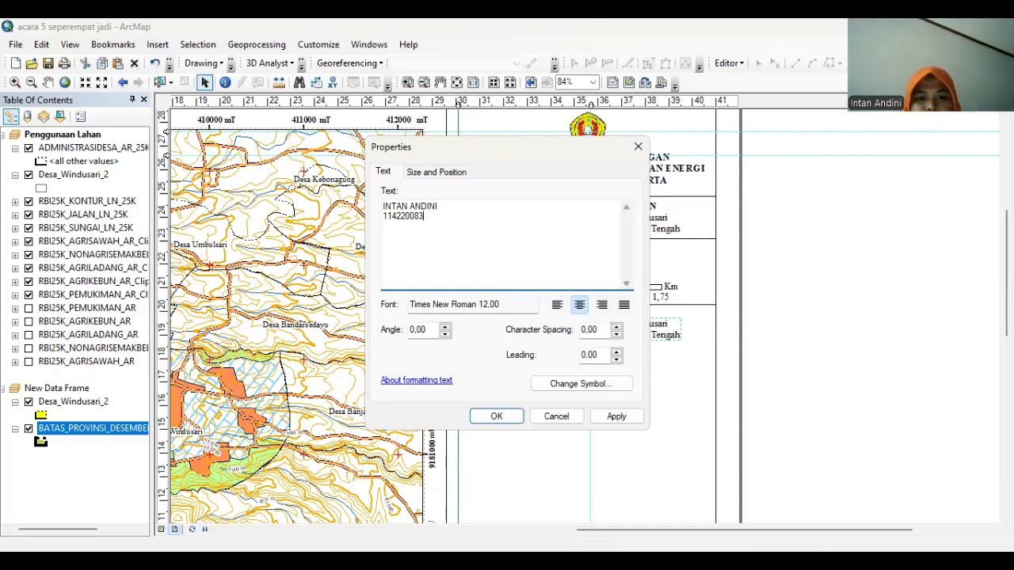
{"action": "left_click", "coordinate": [616, 416]}
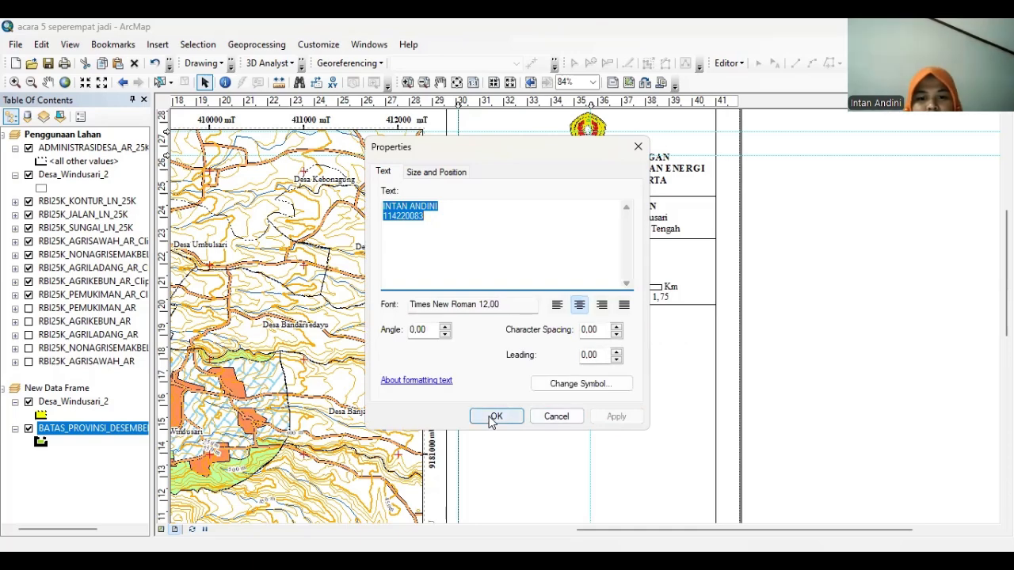
{"action": "left_click", "coordinate": [583, 385]}
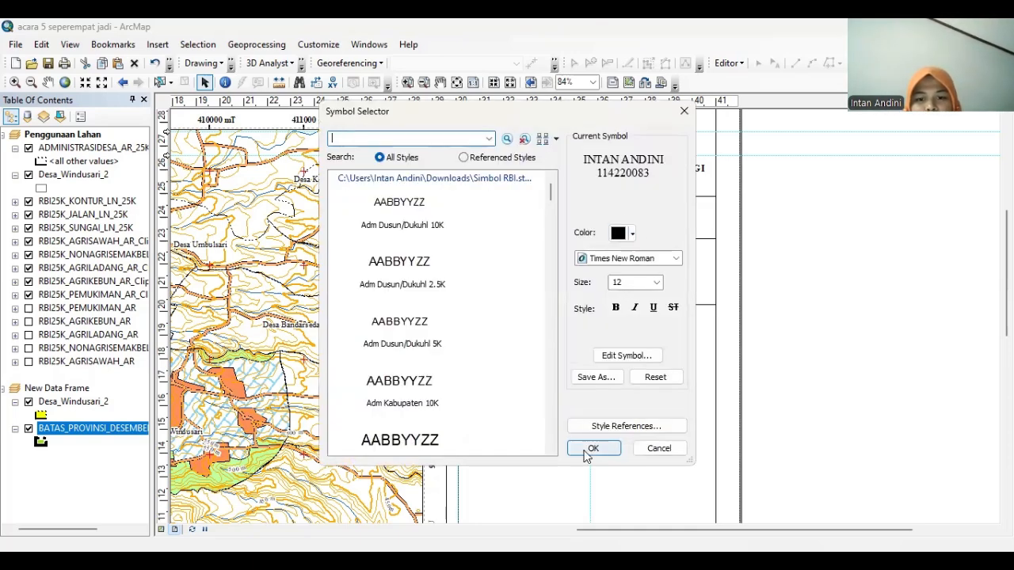
{"action": "left_click", "coordinate": [592, 446]}
{"action": "left_click", "coordinate": [495, 418]}
{"action": "left_click", "coordinate": [594, 334]}
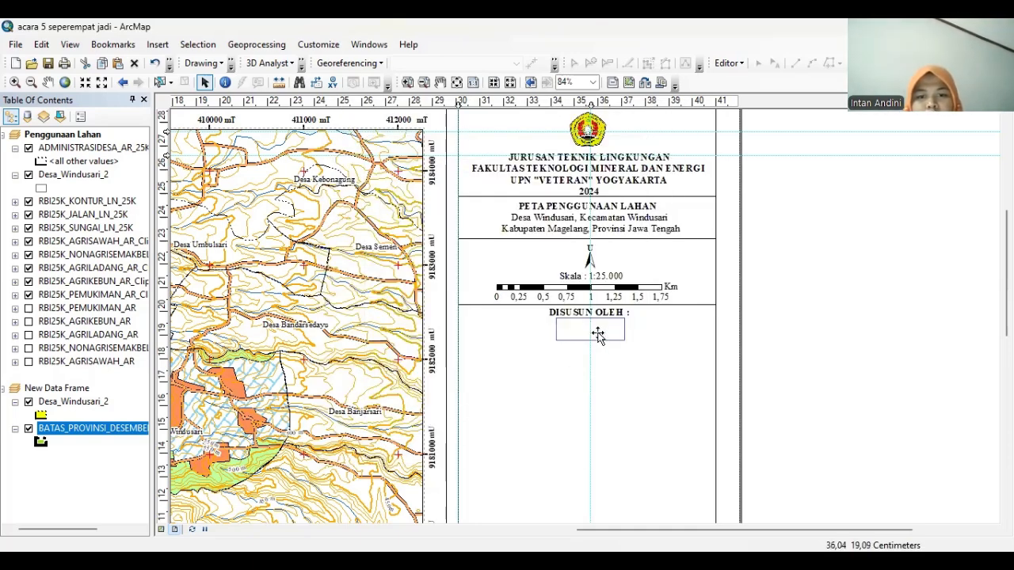
{"action": "left_click", "coordinate": [603, 351]}
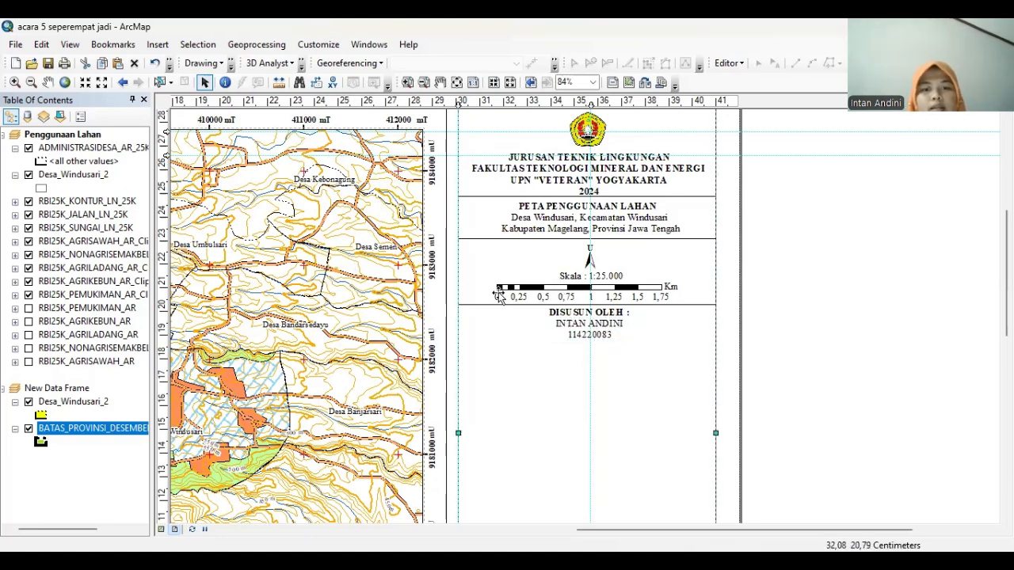
Duplicate the scale-section divider line and place it below the student number
{"action": "left_click", "coordinate": [473, 305]}
{"action": "right_click", "coordinate": [473, 305]}
{"action": "left_click", "coordinate": [501, 101]}
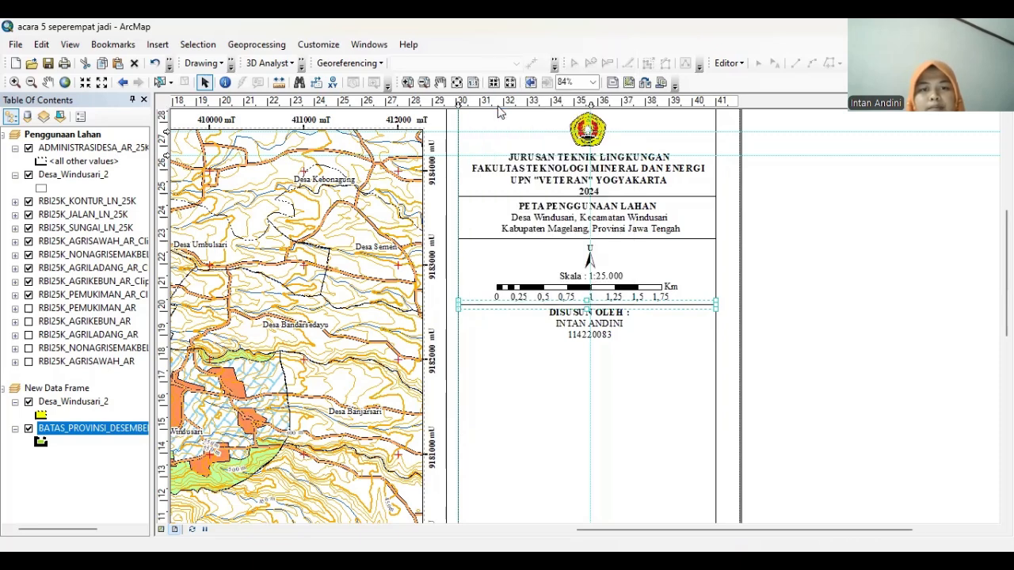
{"action": "right_click", "coordinate": [492, 340]}
{"action": "left_click", "coordinate": [525, 174]}
{"action": "left_click_drag", "start_coordinate": [549, 321], "coordinate": [530, 342]}
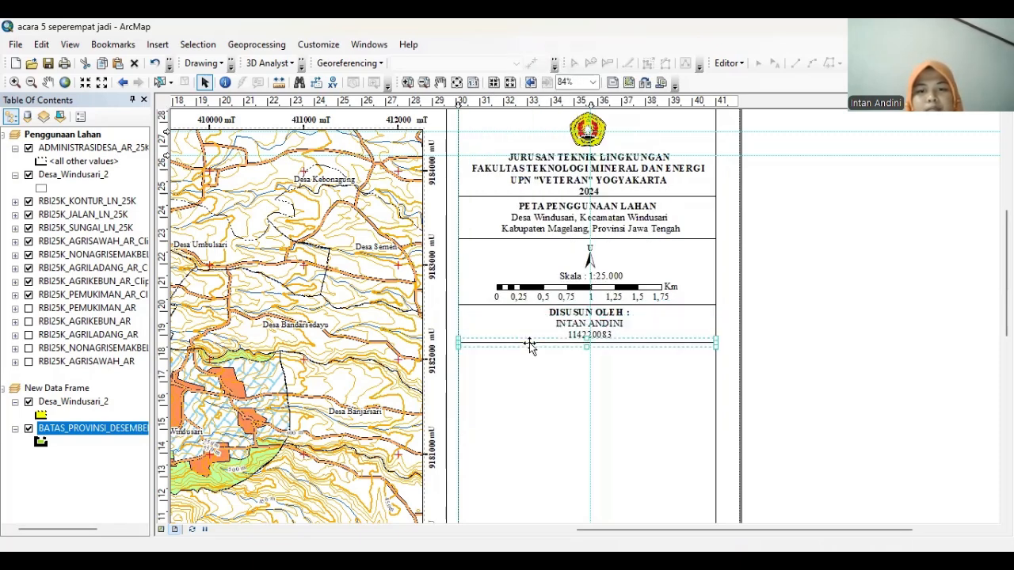
{"action": "left_click", "coordinate": [529, 341]}
{"action": "left_click", "coordinate": [772, 306]}
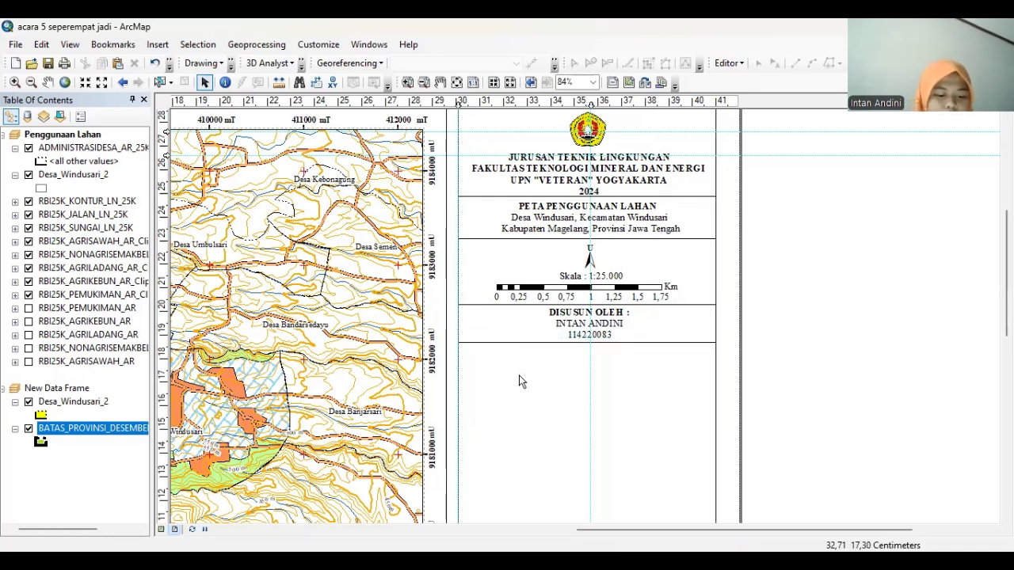
Start a new legend, excluding the ADMINISTRASIDESA_AR_25K and Desa_Windusari_2 layers
{"action": "left_click", "coordinate": [157, 44]}
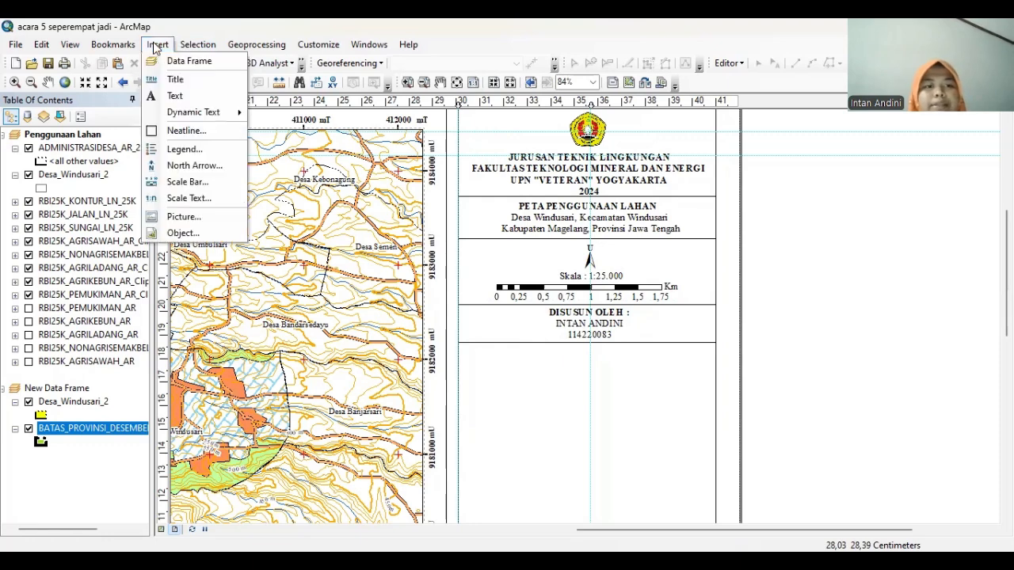
{"action": "left_click", "coordinate": [178, 148]}
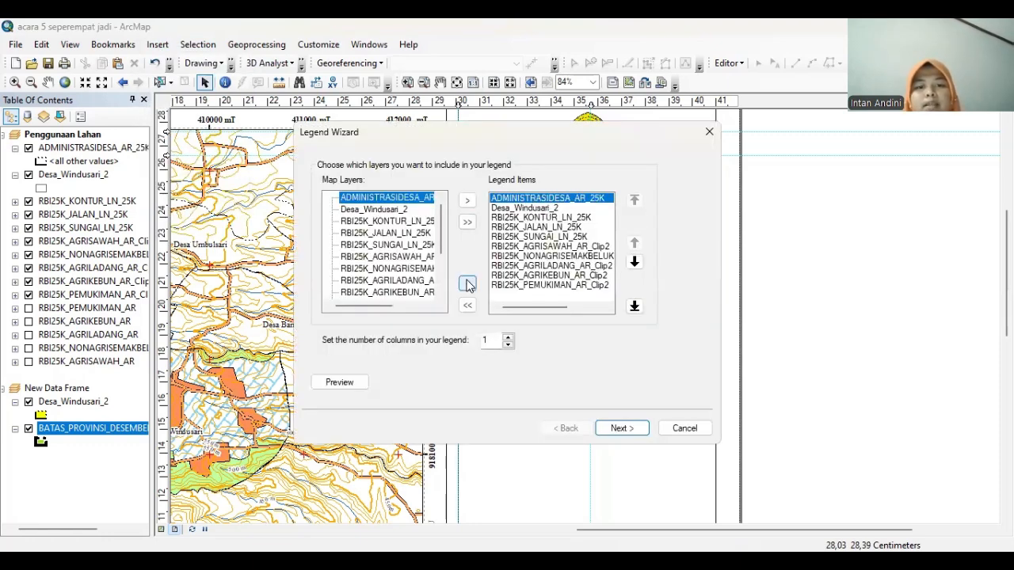
{"action": "left_click", "coordinate": [468, 285]}
{"action": "left_click", "coordinate": [467, 285]}
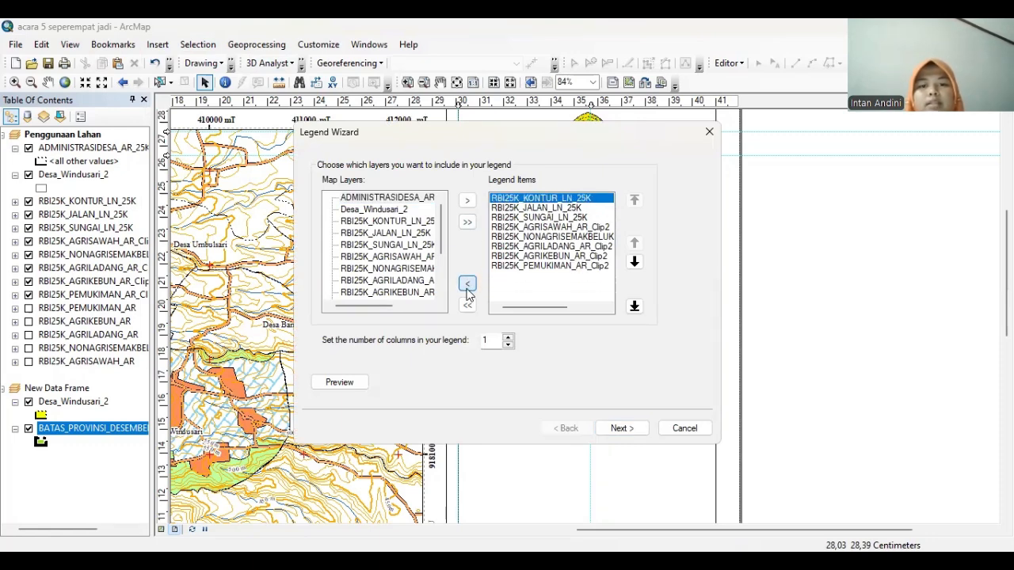
{"action": "left_click", "coordinate": [619, 428]}
Title the legend KETERANGAN in Times New Roman size 12 and finish the wizard
{"action": "left_click", "coordinate": [370, 180]}
{"action": "key", "text": "BackSpace"}
{"action": "key", "text": "BackSpace"}
{"action": "key", "text": "BackSpace"}
{"action": "key", "text": "BackSpace"}
{"action": "key", "text": "BackSpace"}
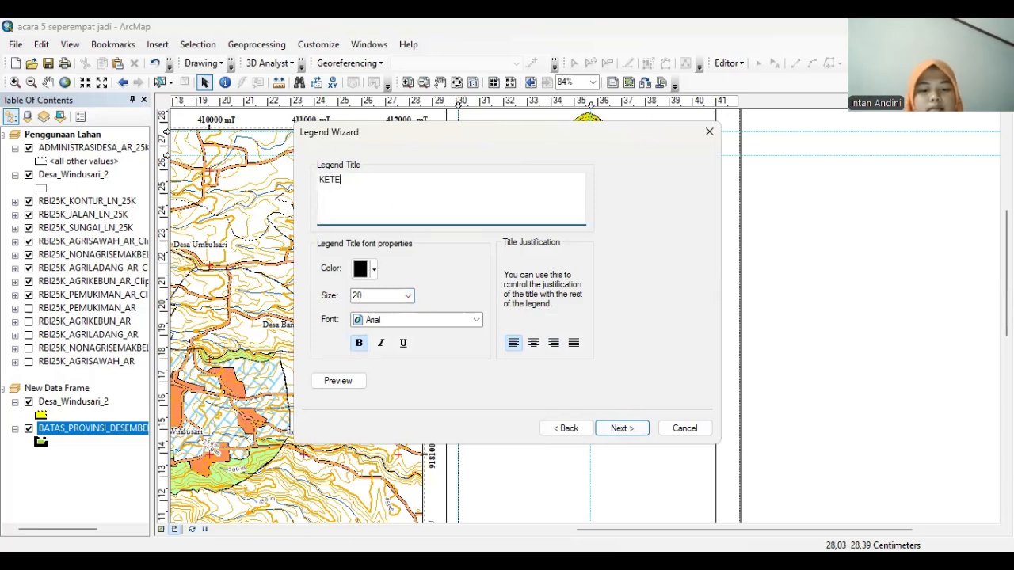
{"action": "left_click", "coordinate": [407, 295]}
{"action": "left_click", "coordinate": [425, 321]}
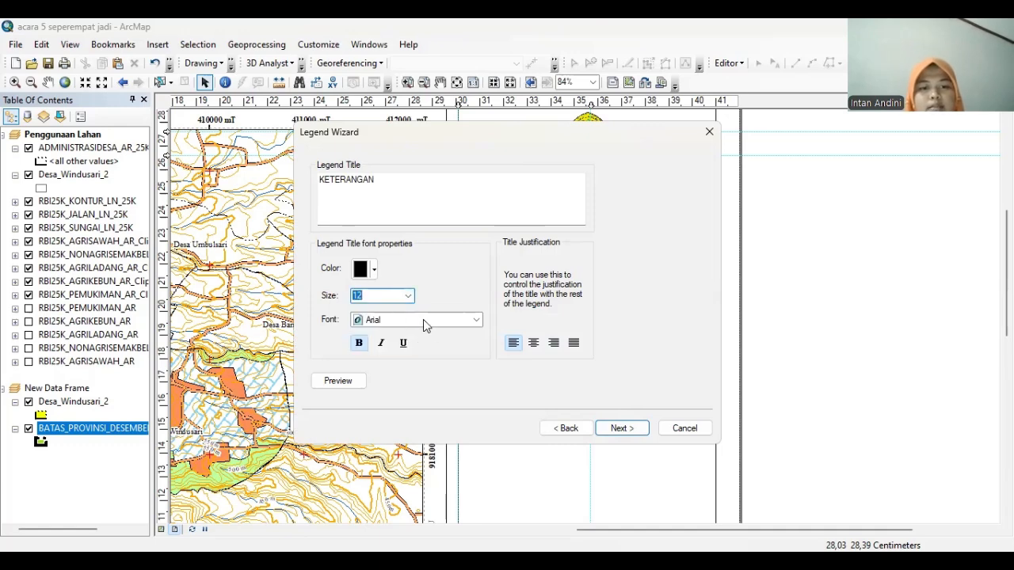
{"action": "left_click", "coordinate": [424, 320]}
{"action": "type", "text": "ti"}
{"action": "left_click", "coordinate": [424, 321]}
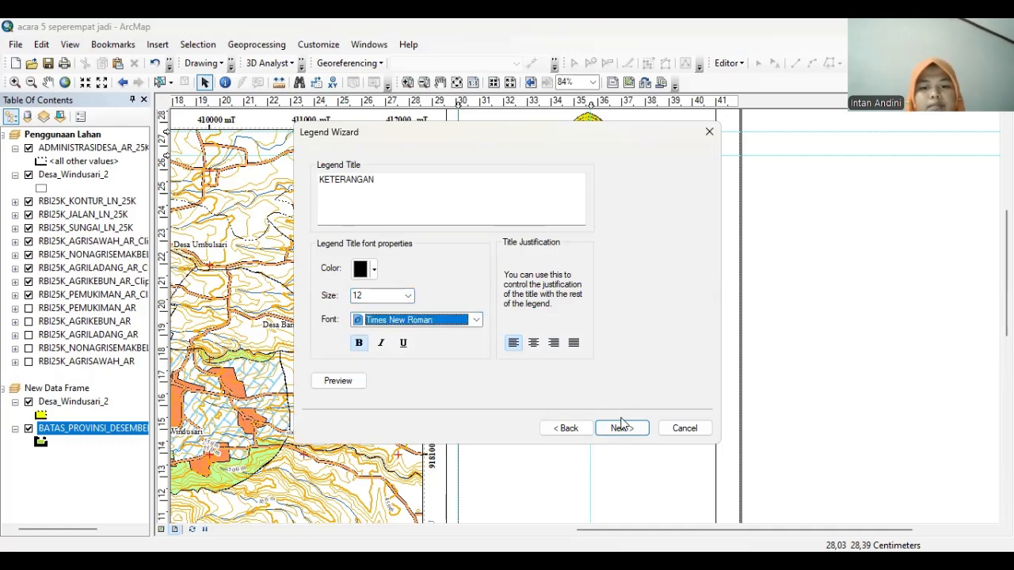
{"action": "left_click", "coordinate": [622, 427]}
{"action": "left_click", "coordinate": [622, 428]}
{"action": "left_click", "coordinate": [622, 427]}
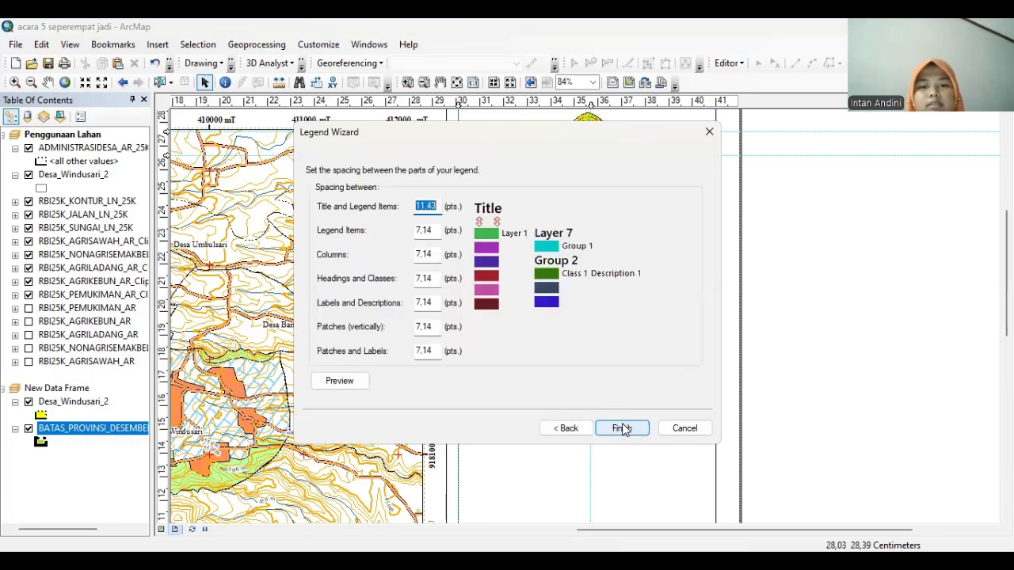
{"action": "left_click", "coordinate": [624, 429]}
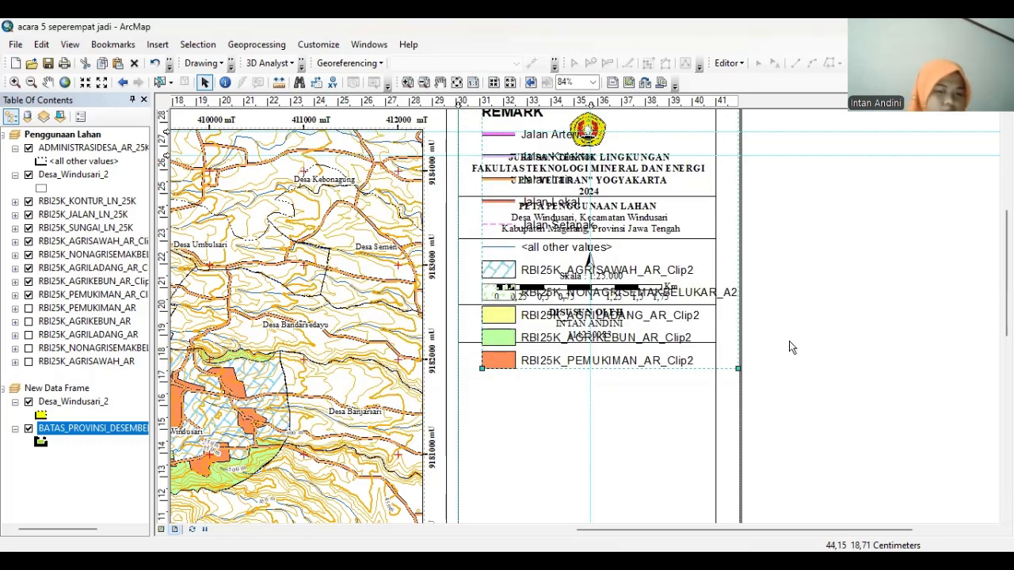
Move the legend to the right of the page and convert it to graphics
{"action": "left_click_drag", "start_coordinate": [670, 285], "coordinate": [911, 375]}
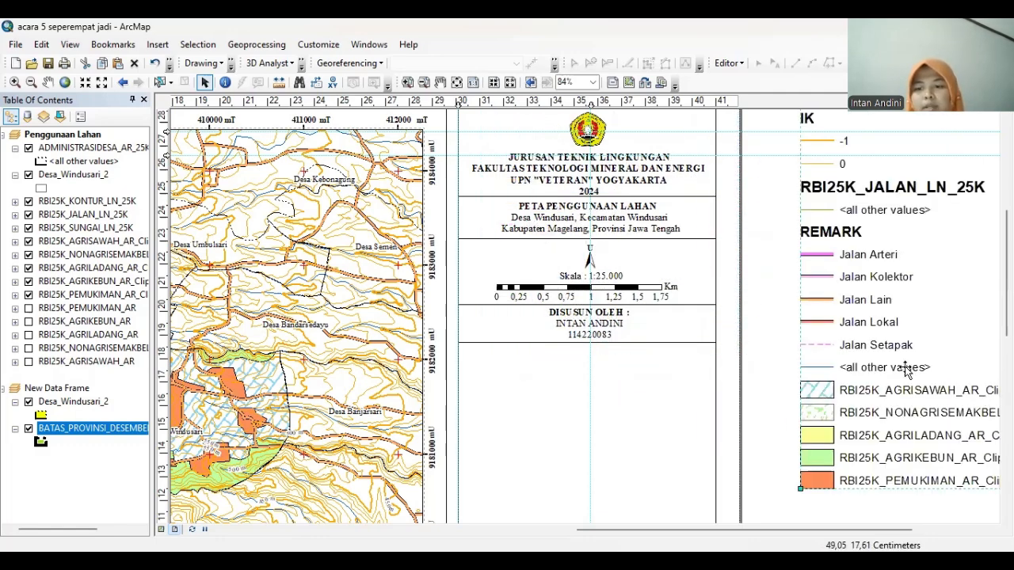
{"action": "left_click_drag", "start_coordinate": [881, 281], "coordinate": [879, 293]}
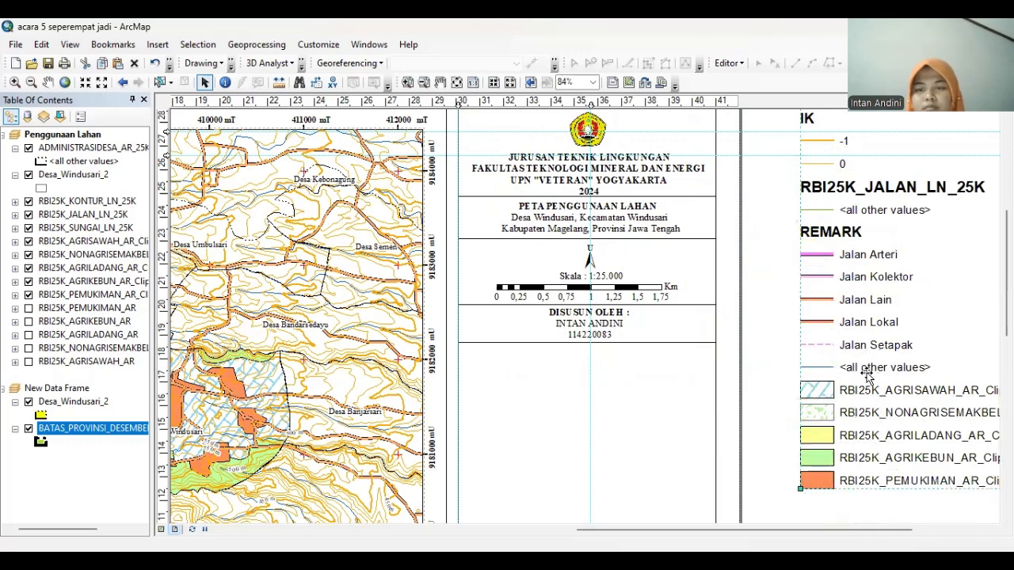
{"action": "right_click", "coordinate": [867, 253]}
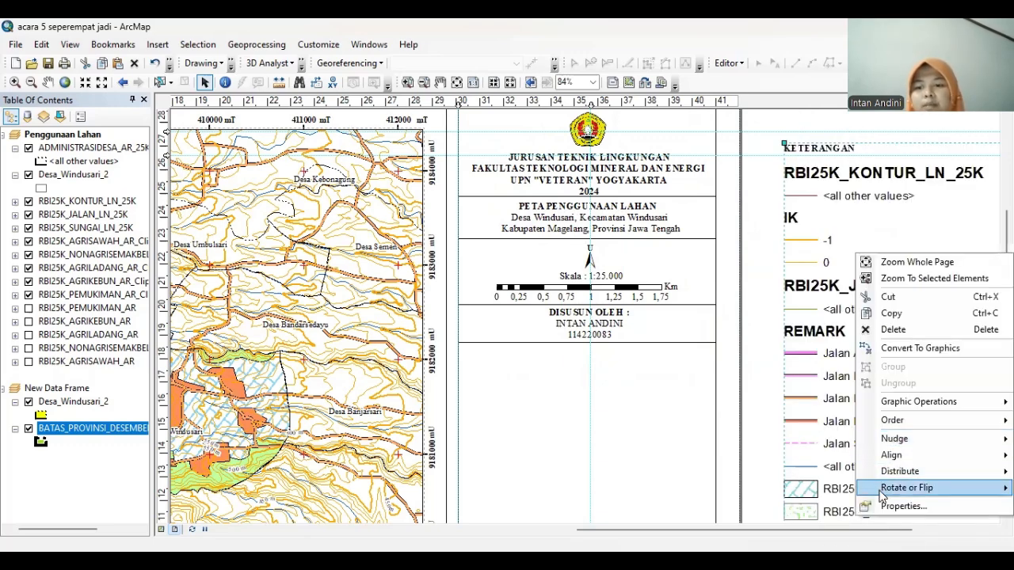
{"action": "left_click", "coordinate": [903, 348]}
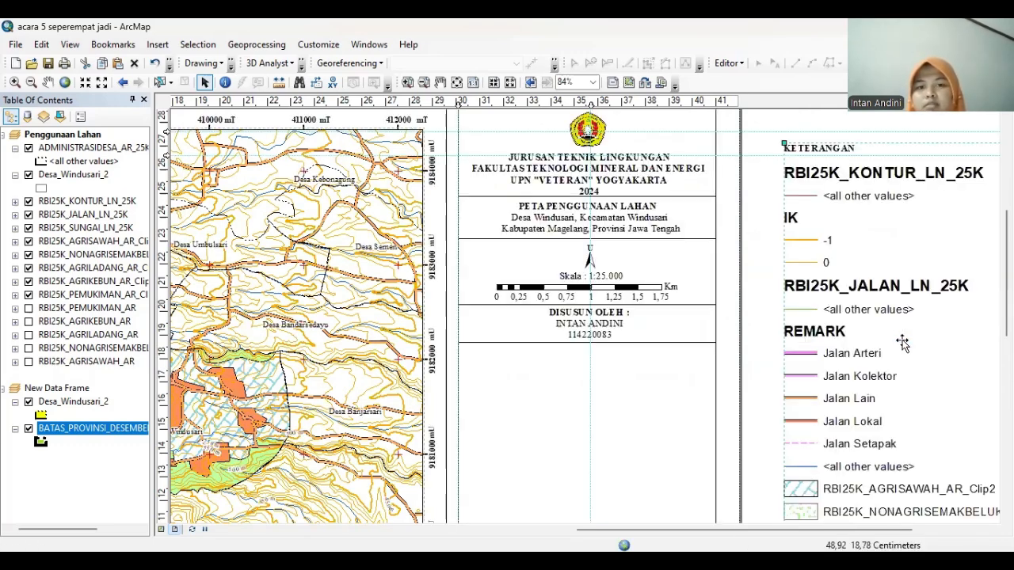
Ungroup the converted legend graphics into separate pieces, nudging them slightly left
{"action": "right_click", "coordinate": [893, 329]}
{"action": "left_click", "coordinate": [885, 372]}
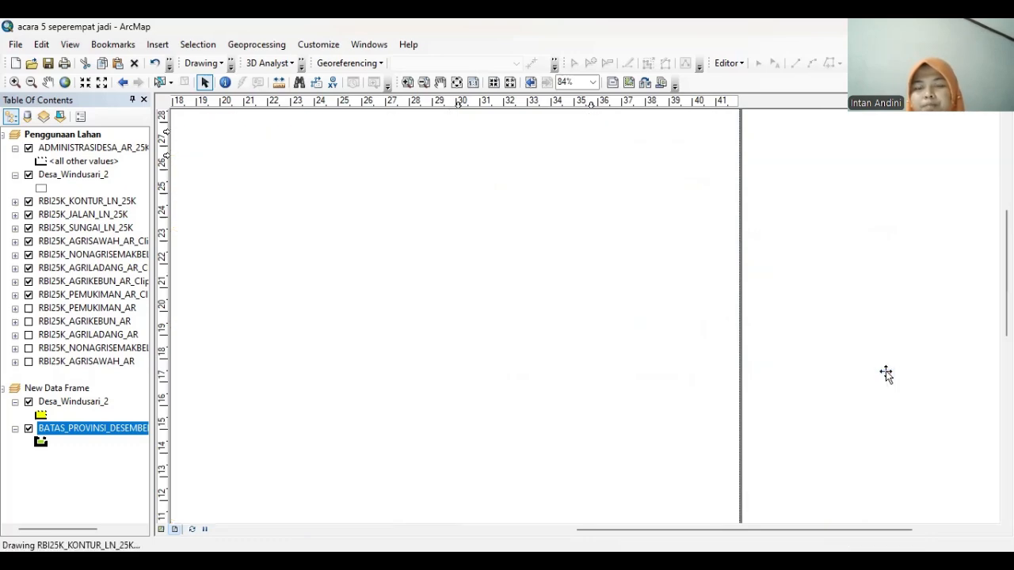
{"action": "left_click_drag", "start_coordinate": [830, 142], "coordinate": [826, 147]}
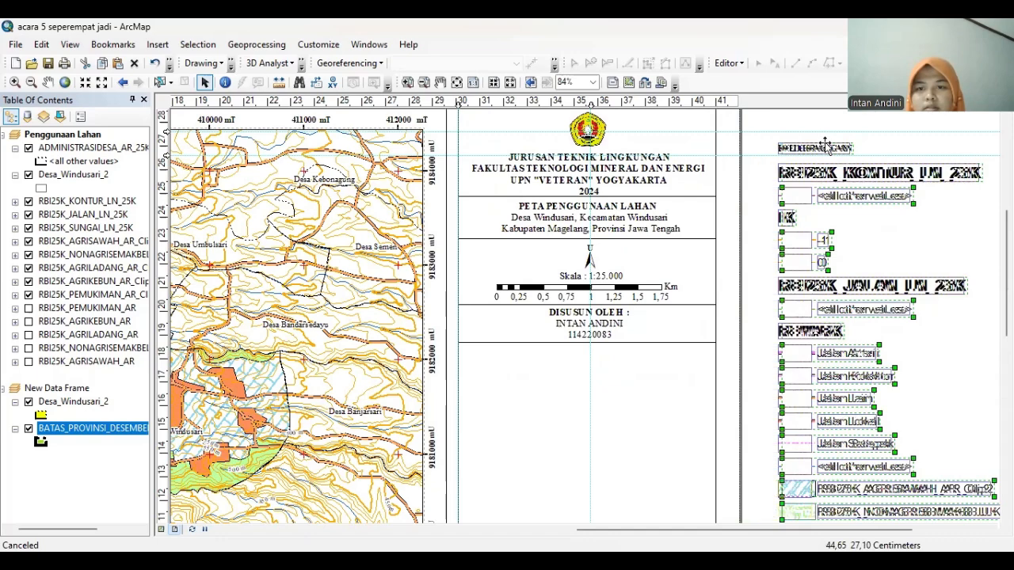
{"action": "right_click", "coordinate": [827, 147]}
{"action": "left_click", "coordinate": [833, 271]}
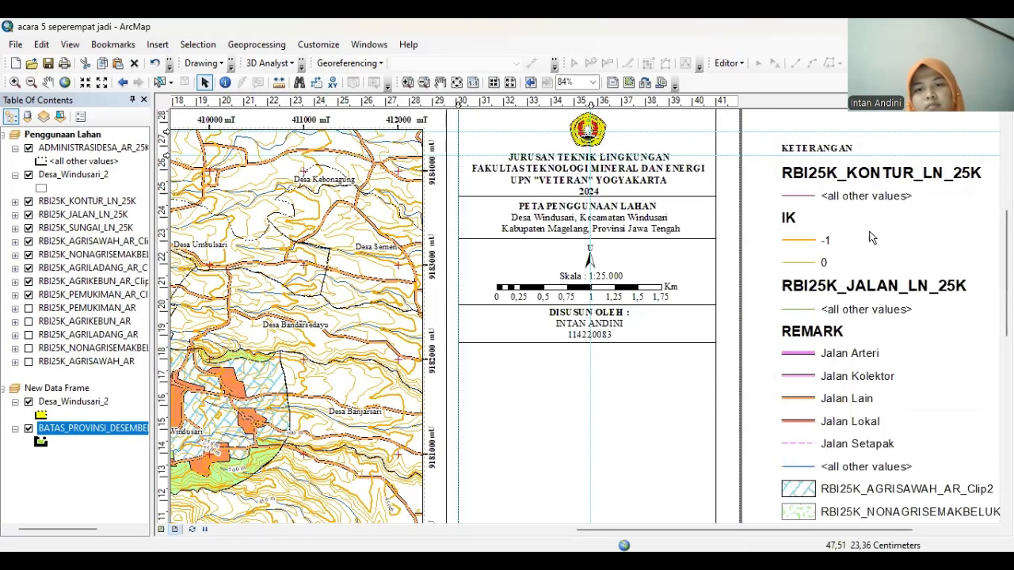
Move the KETERANGAN heading into the info panel and place the Jalan Arteri line beneath it
{"action": "left_click_drag", "start_coordinate": [828, 140], "coordinate": [529, 353]}
{"action": "left_click_drag", "start_coordinate": [467, 106], "coordinate": [463, 104]}
{"action": "double_click", "coordinate": [492, 351]}
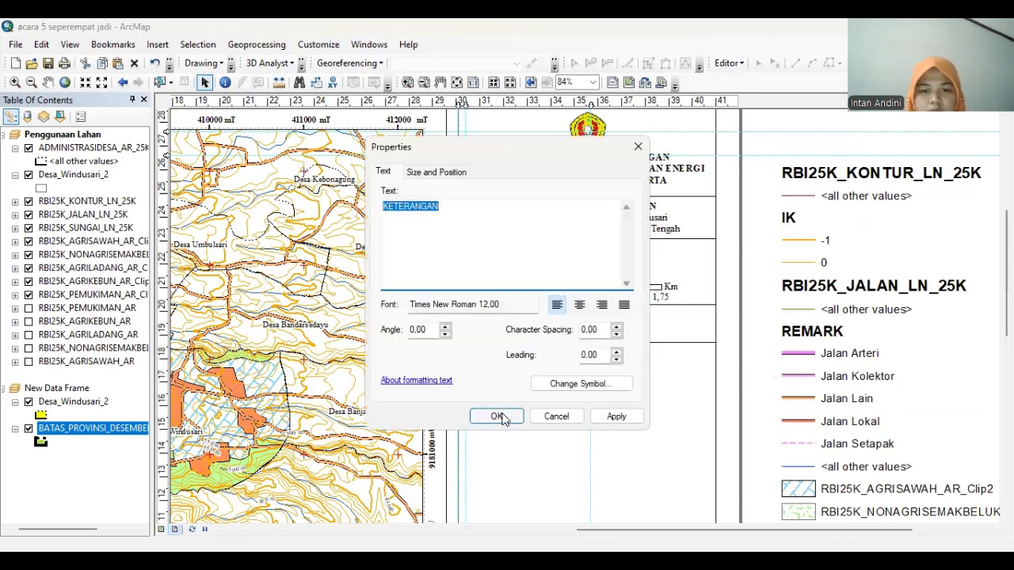
{"action": "left_click", "coordinate": [503, 418]}
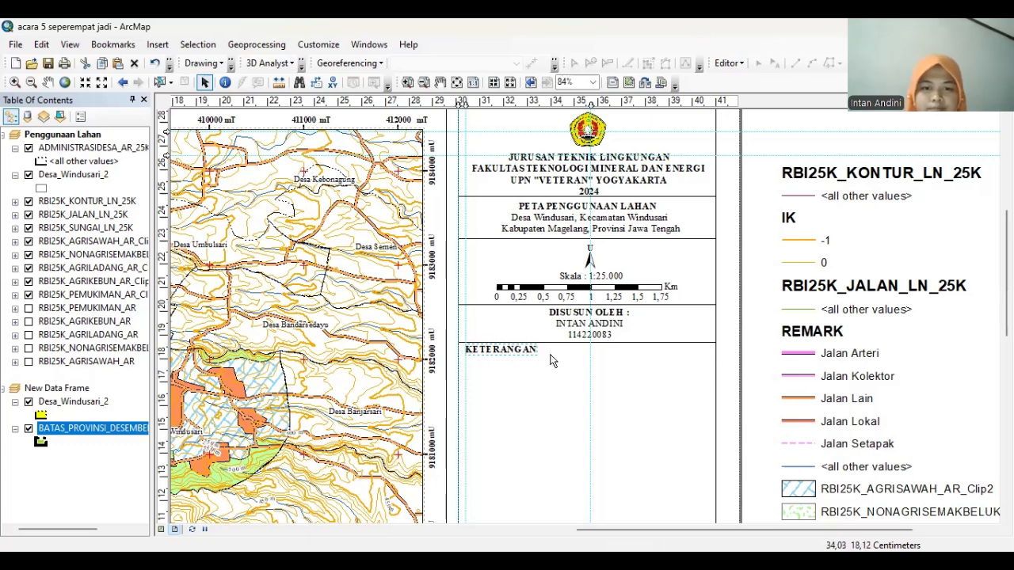
{"action": "double_click", "coordinate": [530, 350]}
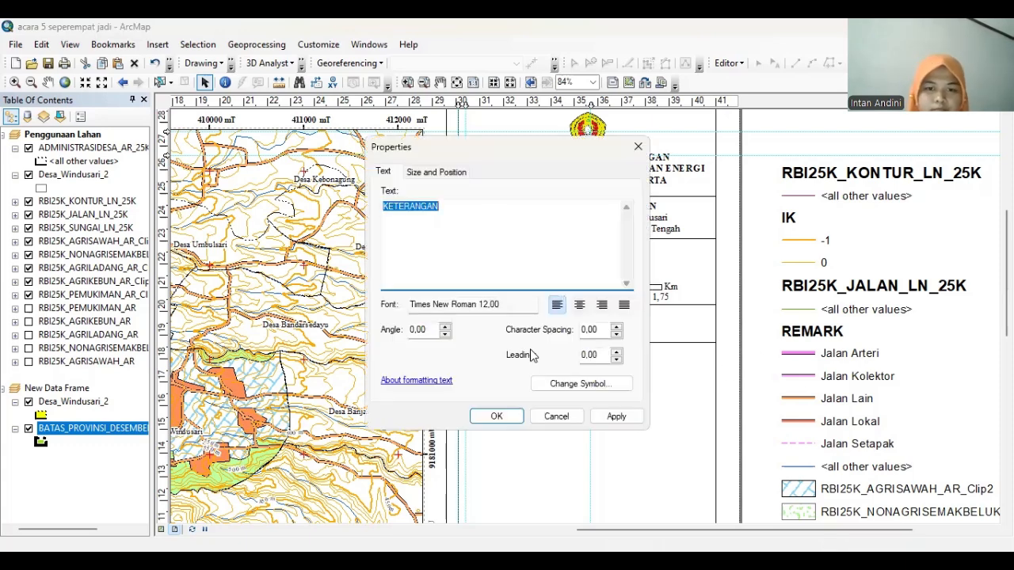
{"action": "left_click", "coordinate": [497, 417]}
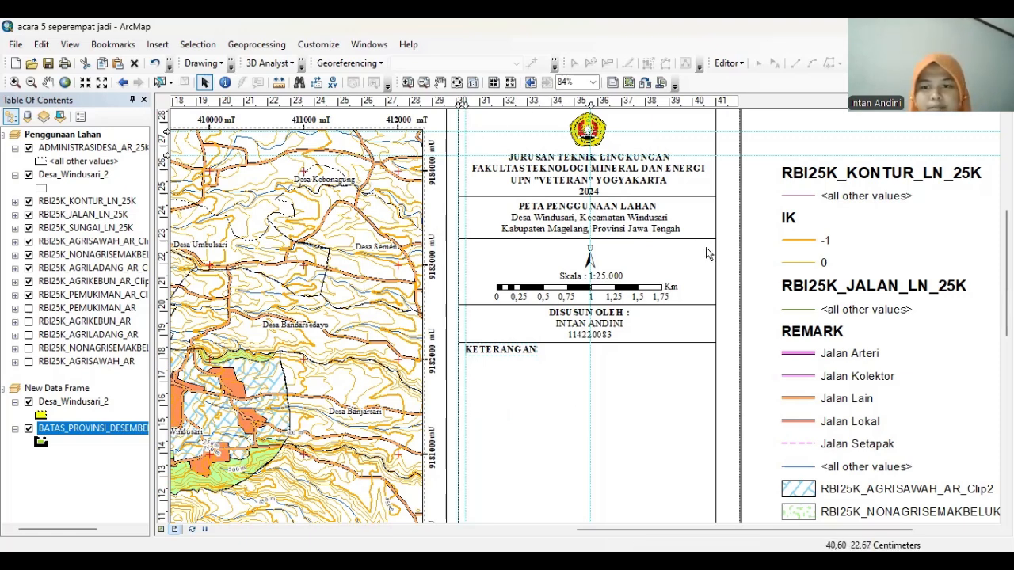
{"action": "left_click_drag", "start_coordinate": [798, 353], "coordinate": [488, 384]}
Draw a short straight line under the KETERANGAN heading, aligned to a vertical guide
{"action": "left_click", "coordinate": [487, 357]}
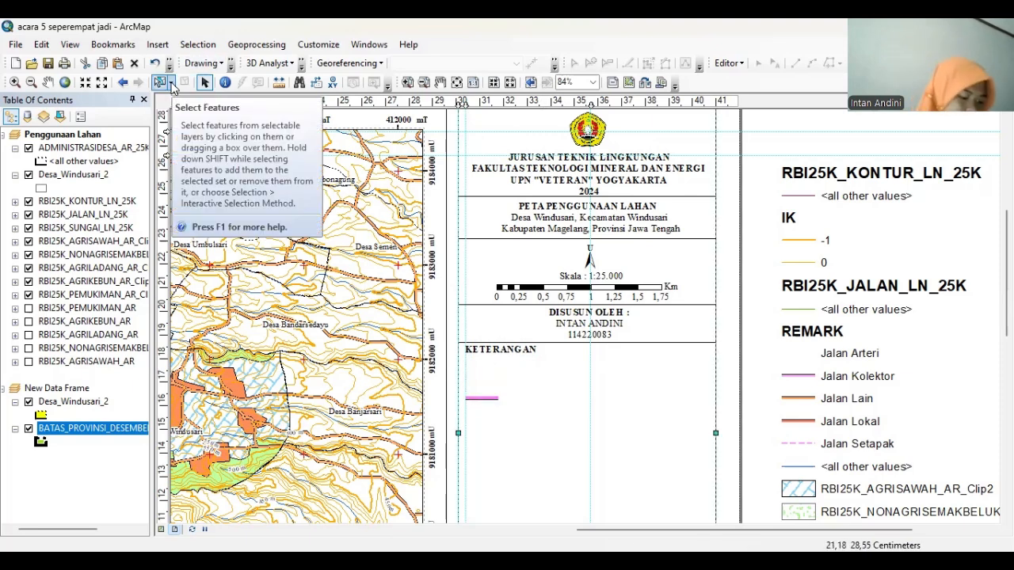
{"action": "left_click", "coordinate": [219, 64]}
{"action": "left_click", "coordinate": [230, 64]}
{"action": "left_click", "coordinate": [113, 118]}
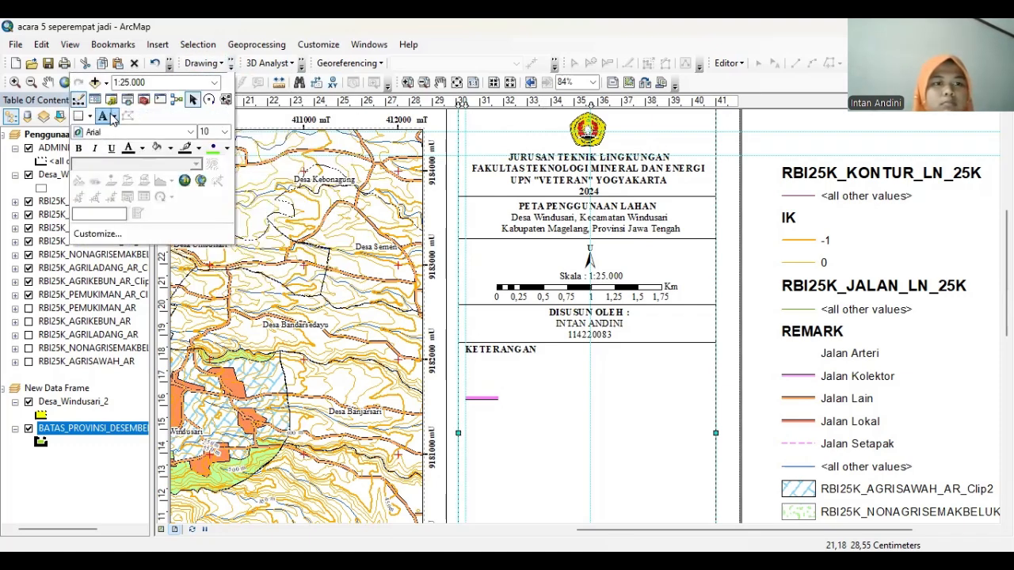
{"action": "left_click", "coordinate": [90, 117]}
{"action": "left_click", "coordinate": [117, 184]}
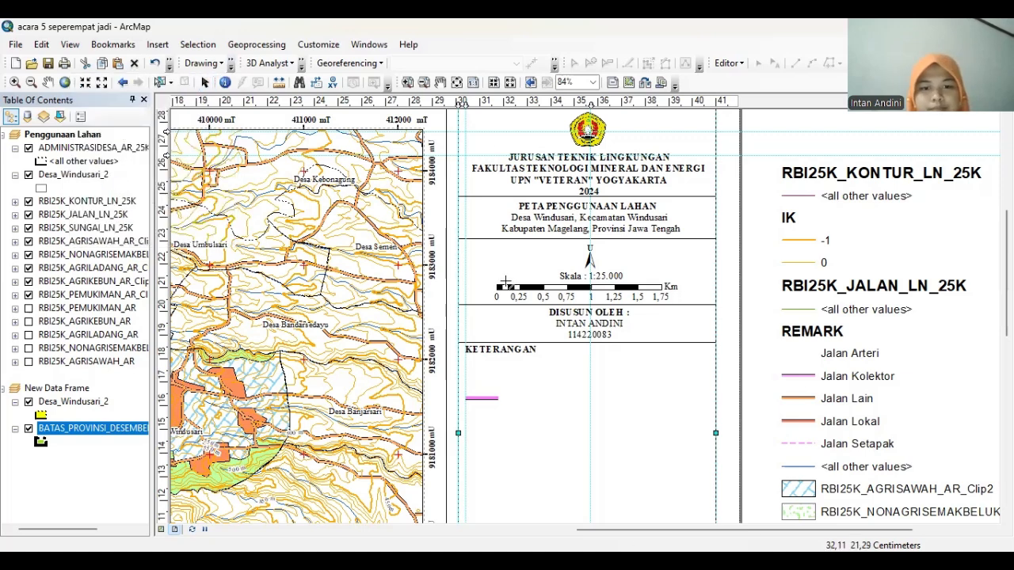
{"action": "left_click", "coordinate": [492, 104]}
{"action": "left_click_drag", "start_coordinate": [491, 104], "coordinate": [498, 104]}
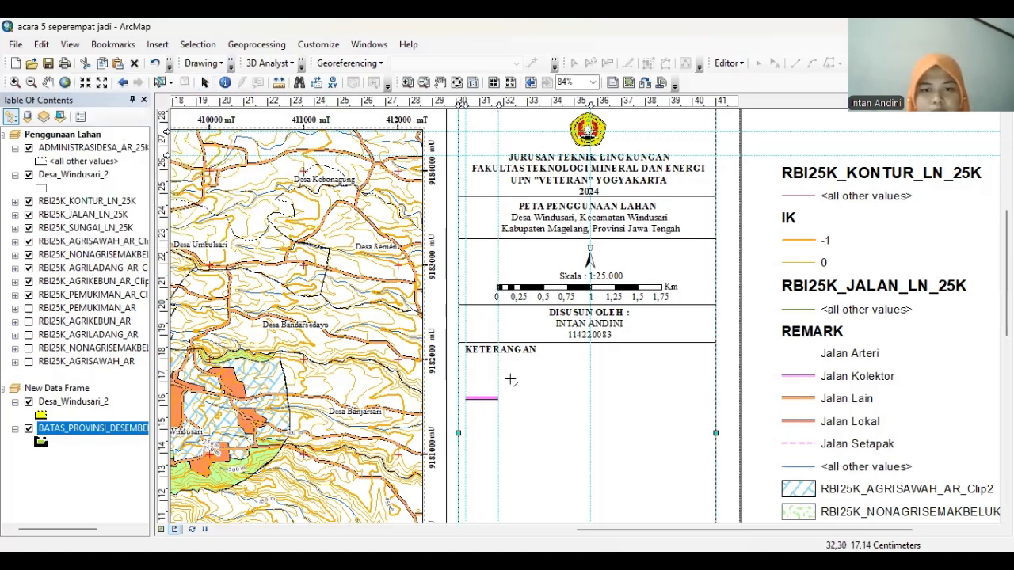
{"action": "left_click", "coordinate": [467, 369]}
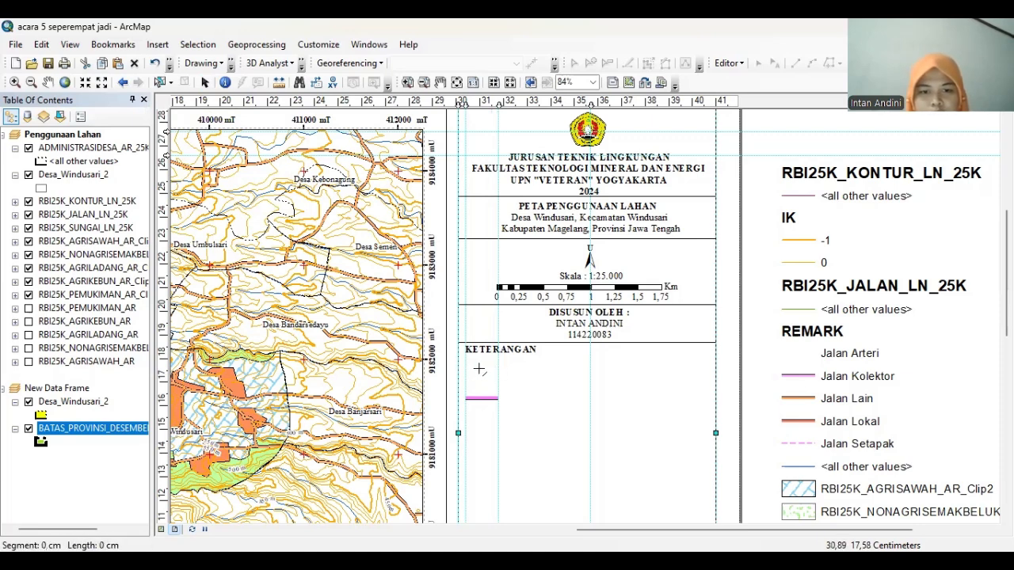
{"action": "double_click", "coordinate": [497, 369]}
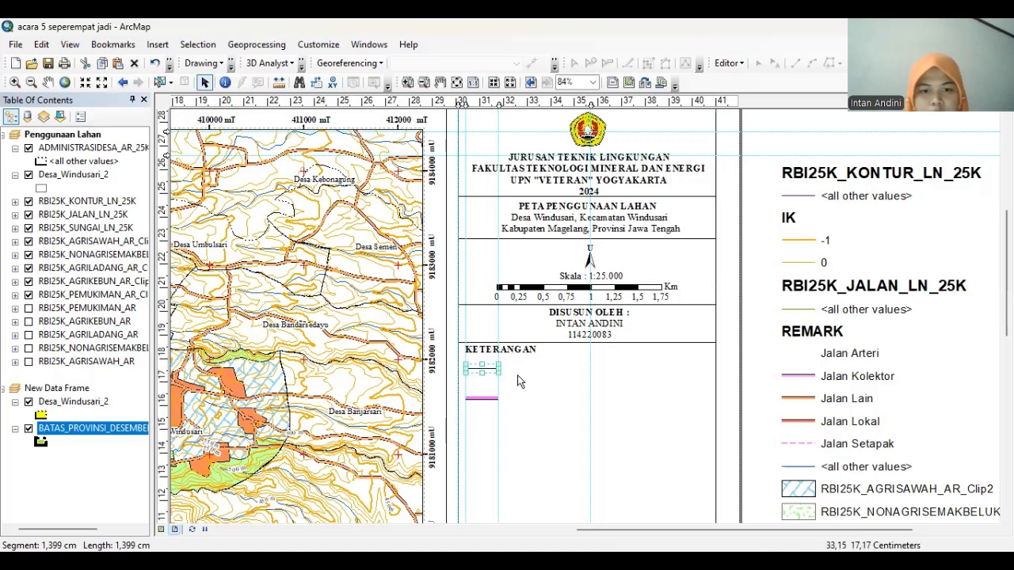
Give the line the Batas Kel/Desa symbol with its yellow layer set to No Color, then raise the pink road line
{"action": "right_click", "coordinate": [491, 372]}
{"action": "left_click", "coordinate": [520, 358]}
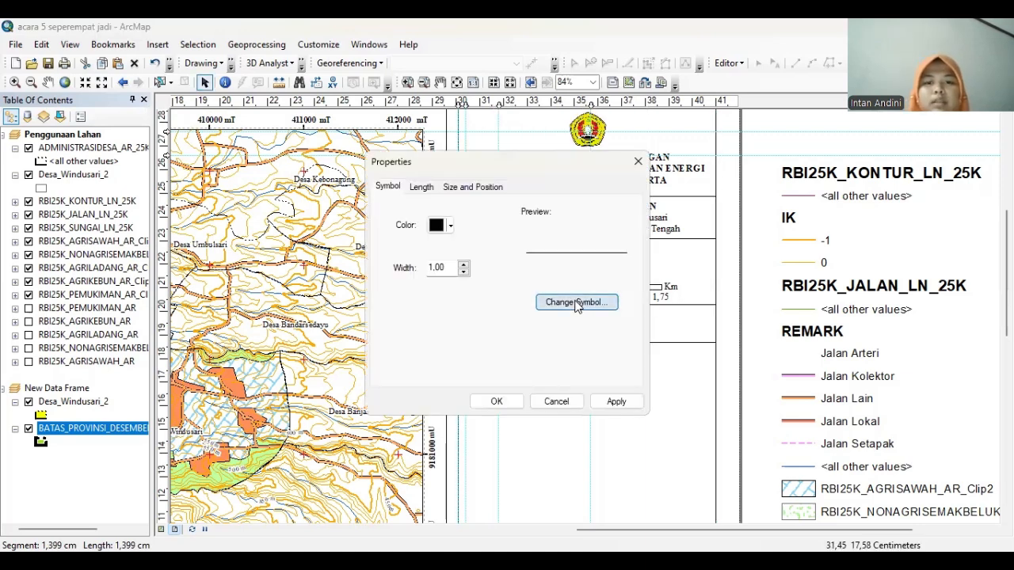
{"action": "left_click", "coordinate": [577, 301]}
{"action": "left_click", "coordinate": [612, 290]}
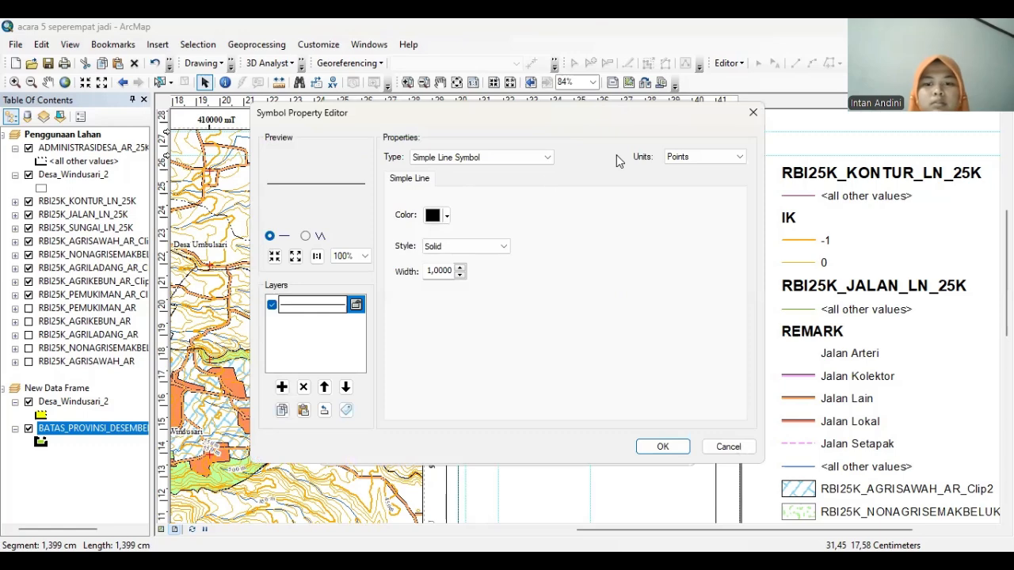
{"action": "left_click", "coordinate": [663, 446]}
{"action": "left_click", "coordinate": [414, 272]}
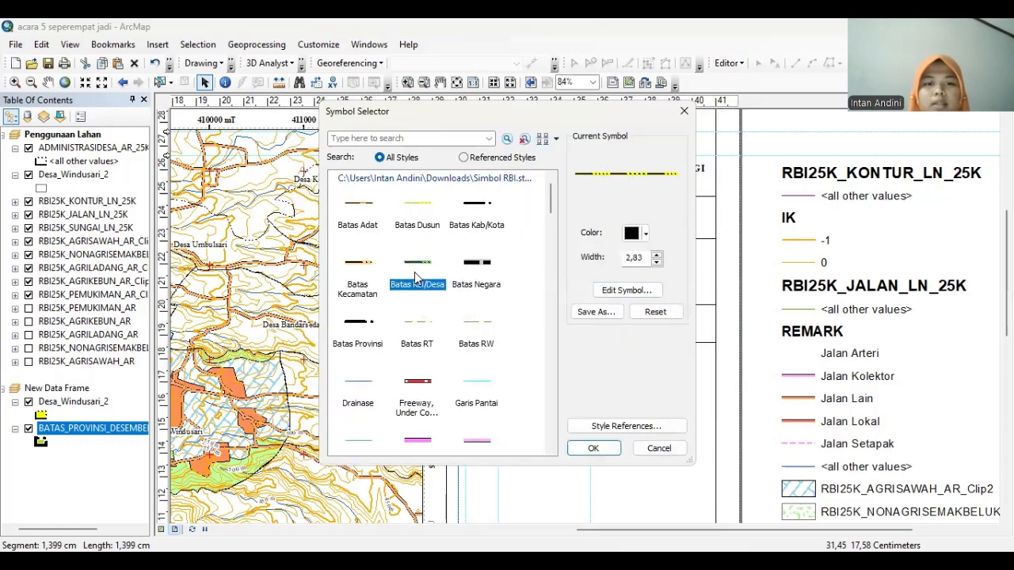
{"action": "left_click", "coordinate": [612, 290]}
{"action": "left_click", "coordinate": [317, 322]}
{"action": "left_click", "coordinate": [445, 216]}
{"action": "left_click", "coordinate": [471, 236]}
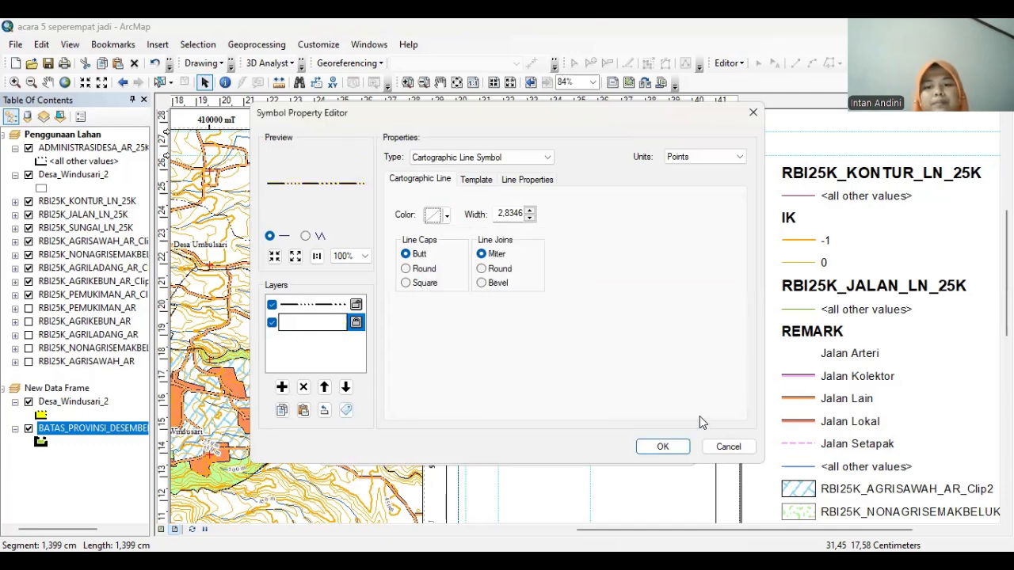
{"action": "left_click", "coordinate": [663, 447]}
{"action": "left_click", "coordinate": [594, 449]}
{"action": "left_click", "coordinate": [610, 404]}
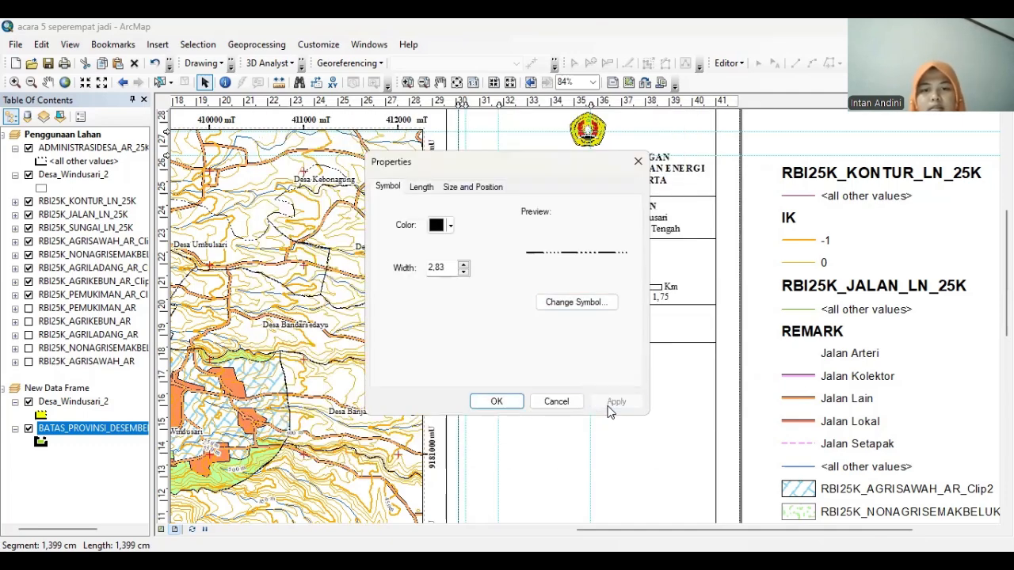
{"action": "left_click", "coordinate": [510, 404]}
{"action": "left_click_drag", "start_coordinate": [485, 398], "coordinate": [486, 385]}
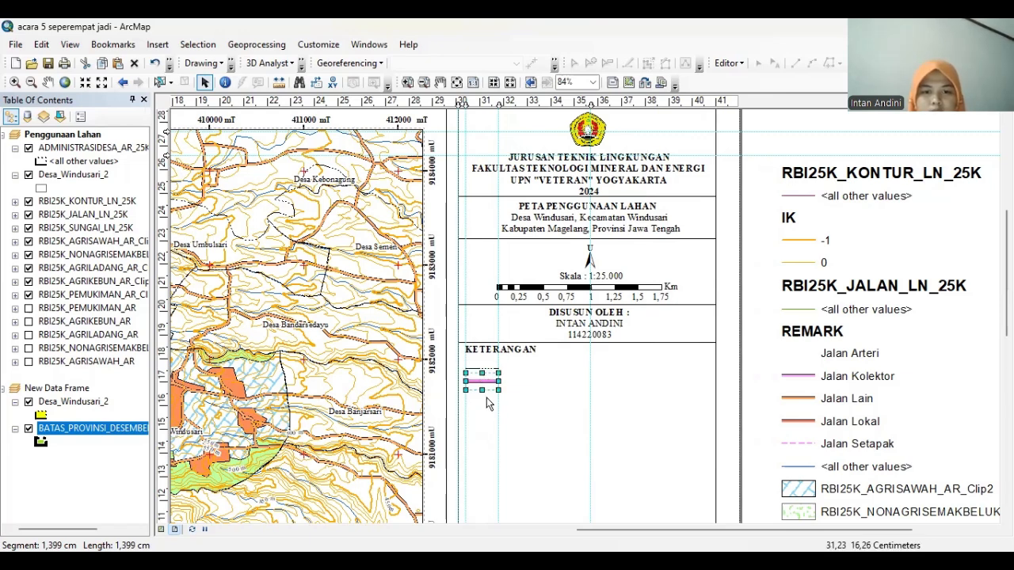
{"action": "left_click", "coordinate": [523, 375]}
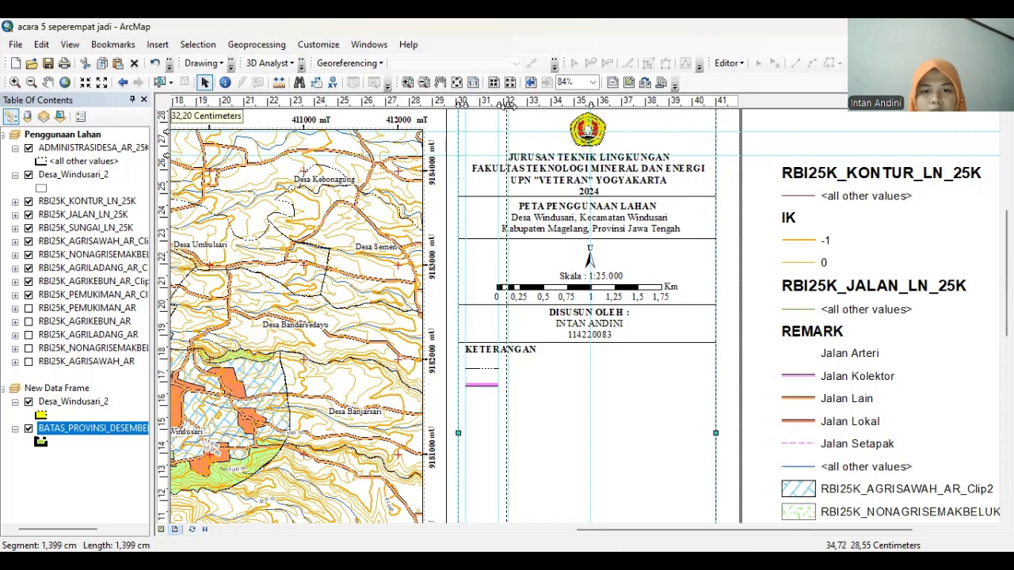
Move the Jalan Arteri label beside the pink line and set it to Times New Roman 12
{"action": "left_click_drag", "start_coordinate": [868, 360], "coordinate": [552, 389]}
{"action": "right_click", "coordinate": [552, 388]}
{"action": "left_click", "coordinate": [596, 373]}
{"action": "left_click", "coordinate": [569, 384]}
{"action": "left_click", "coordinate": [633, 260]}
{"action": "key", "text": "t"}
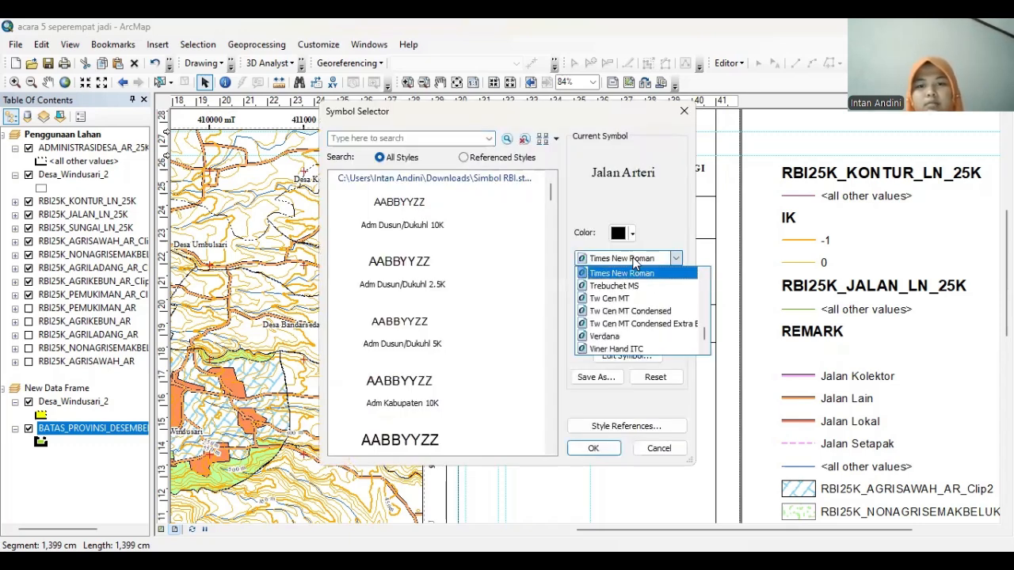
{"action": "key", "text": "Return"}
{"action": "left_click", "coordinate": [648, 282]}
{"action": "type", "text": "12"}
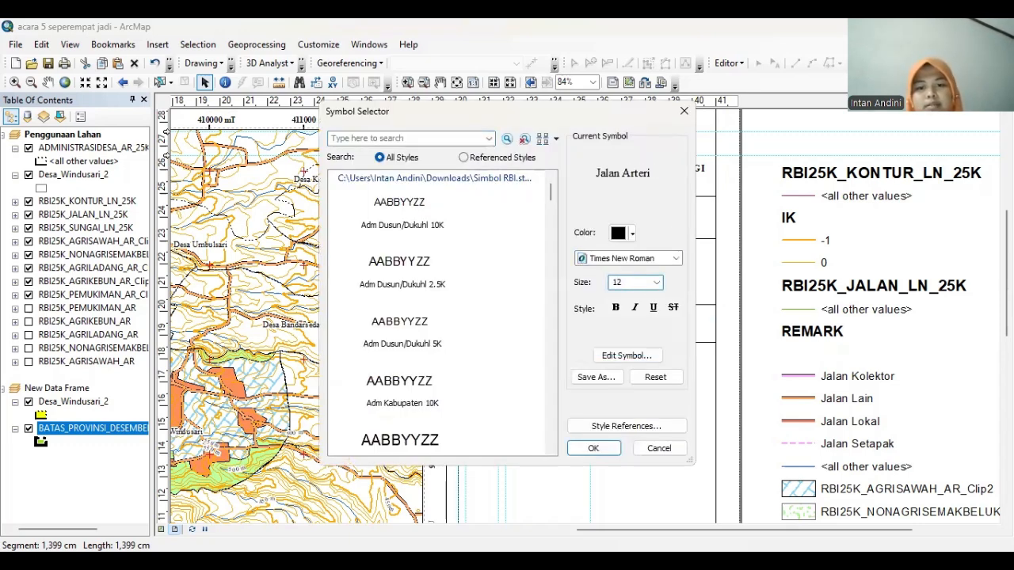
{"action": "left_click", "coordinate": [586, 449]}
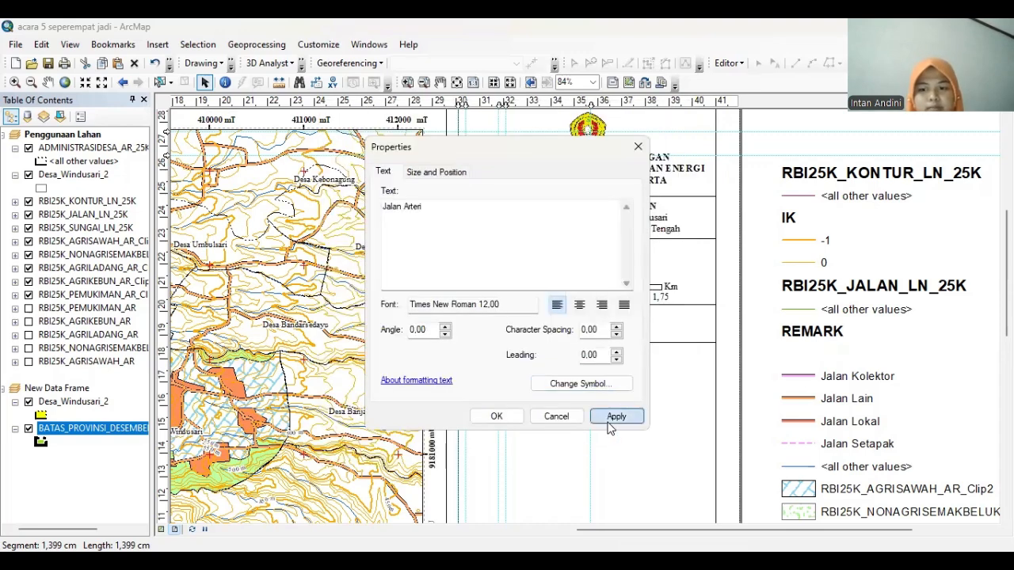
{"action": "left_click", "coordinate": [504, 417]}
Copy the Jalan Arteri label and paste a duplicate onto the layout
{"action": "right_click", "coordinate": [540, 385]}
{"action": "left_click", "coordinate": [568, 186]}
{"action": "right_click", "coordinate": [552, 378]}
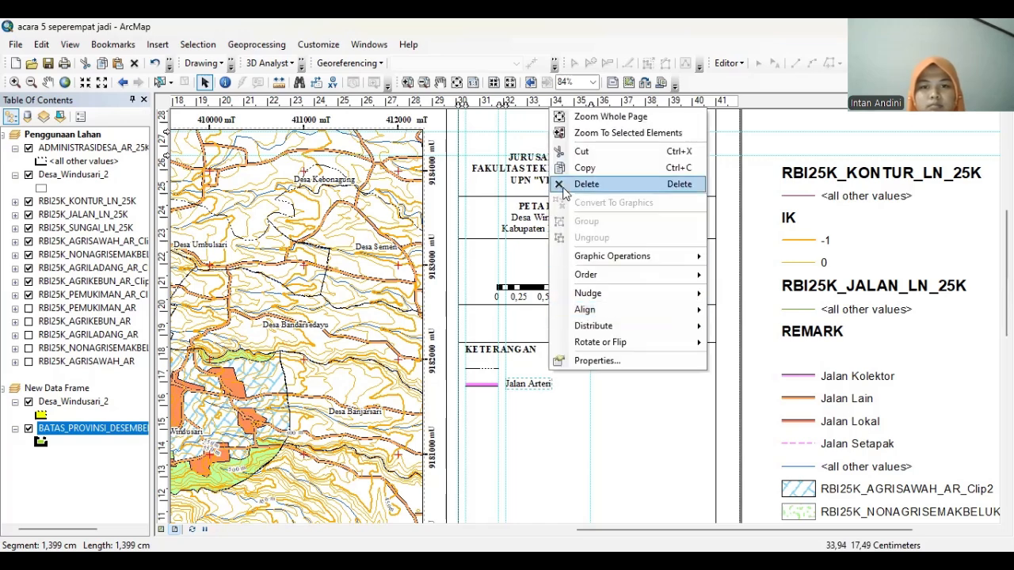
{"action": "left_click", "coordinate": [539, 364]}
{"action": "right_click", "coordinate": [539, 364]}
{"action": "left_click", "coordinate": [561, 376]}
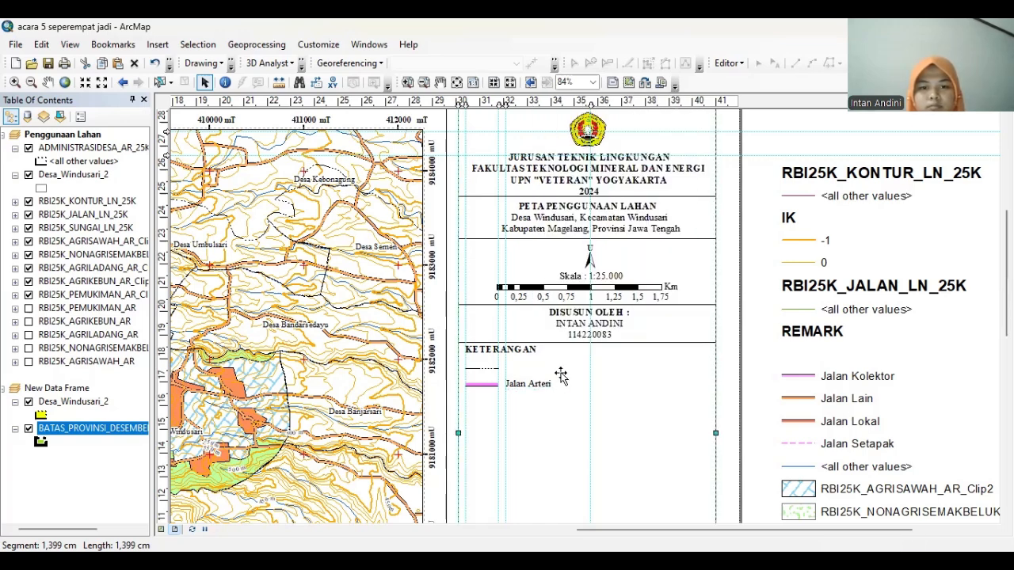
{"action": "right_click", "coordinate": [561, 376]}
{"action": "left_click", "coordinate": [754, 347]}
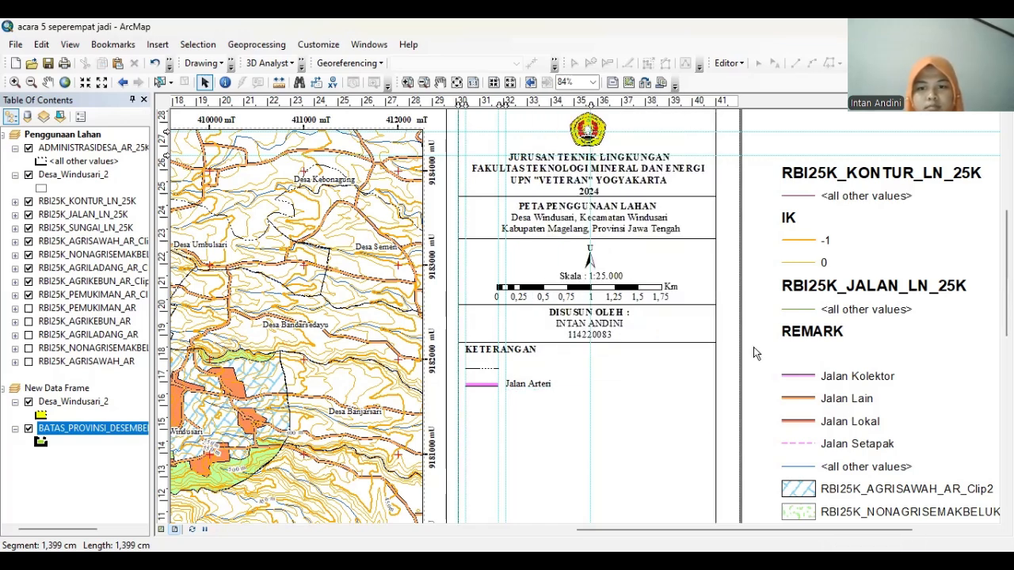
{"action": "right_click", "coordinate": [753, 347]}
{"action": "left_click", "coordinate": [790, 184]}
Place the copy beside the dashed boundary line and change its text to Batas Kalurahan
{"action": "left_click_drag", "start_coordinate": [545, 398], "coordinate": [527, 372]}
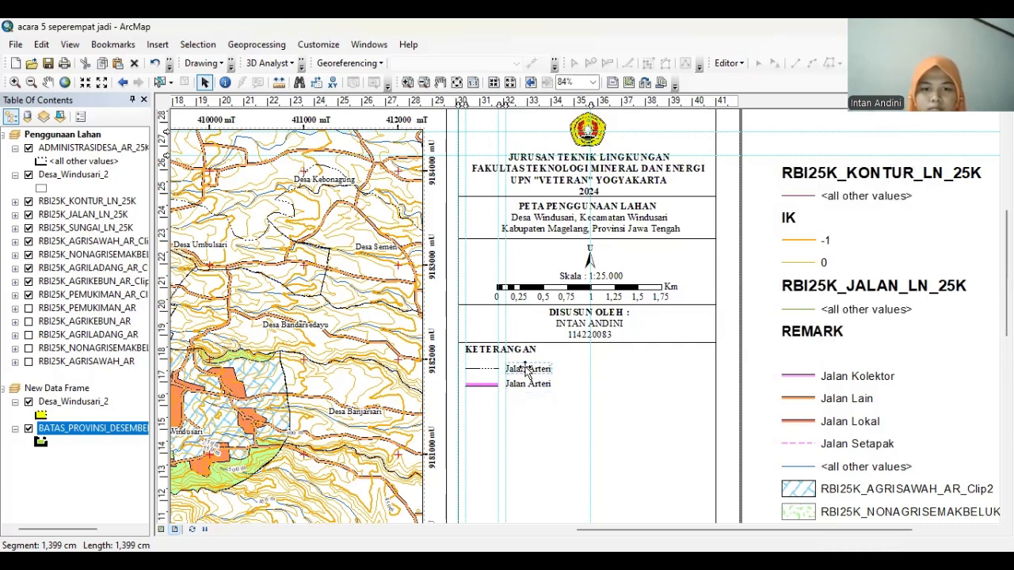
{"action": "double_click", "coordinate": [528, 372]}
{"action": "type", "text": "Batas "}
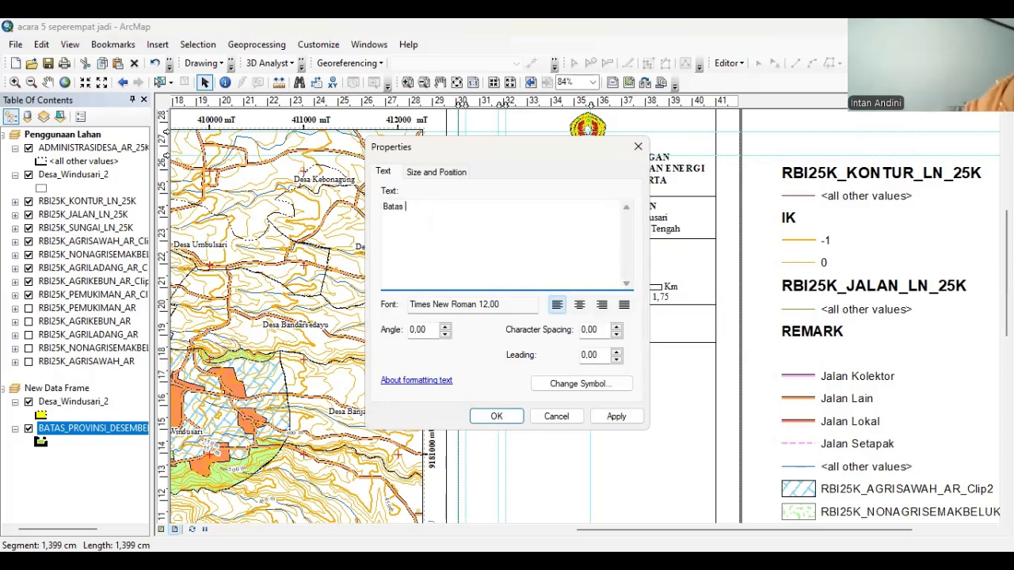
{"action": "type", "text": "Kalurahan"}
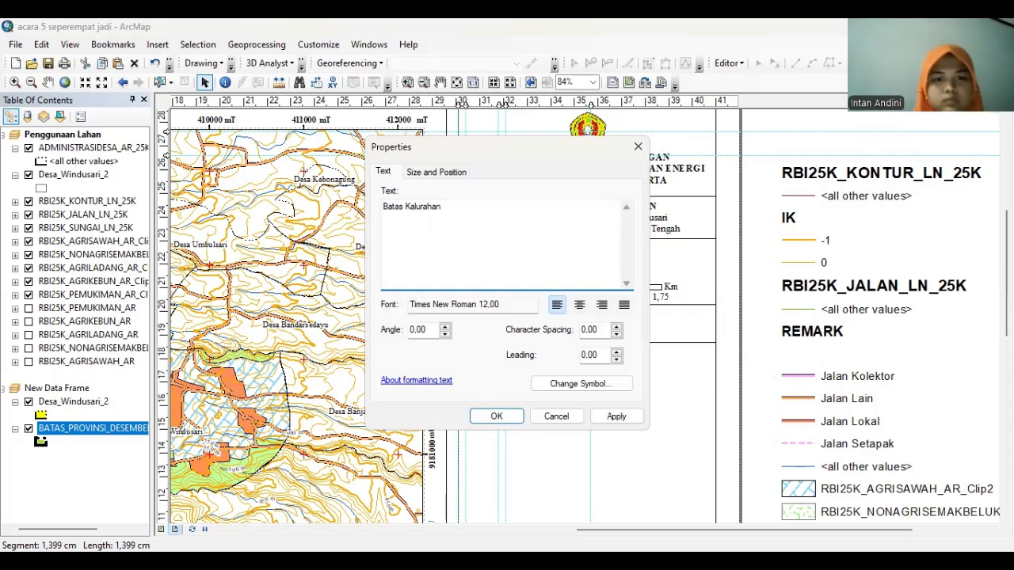
{"action": "left_click", "coordinate": [616, 416]}
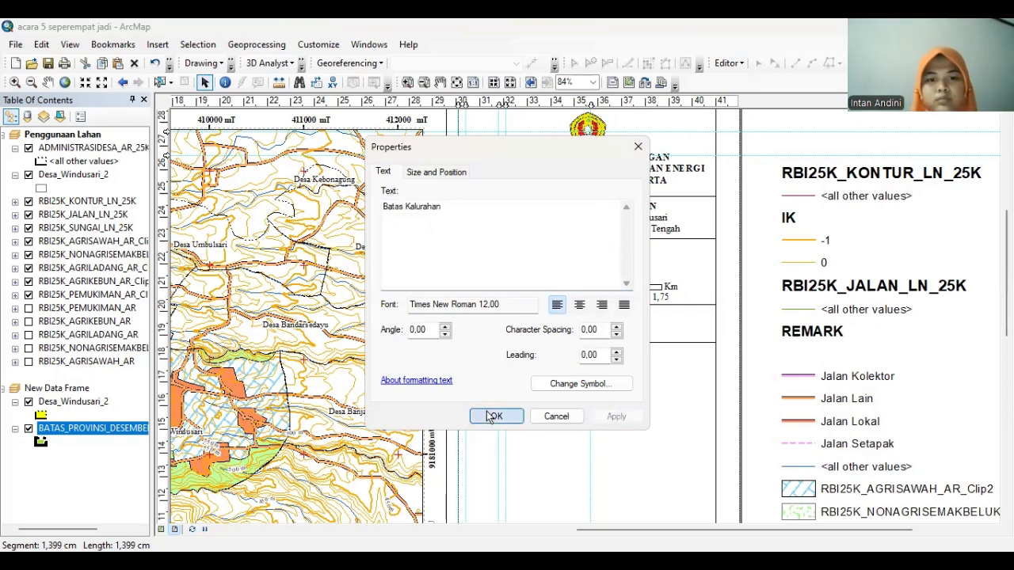
{"action": "left_click", "coordinate": [495, 415]}
{"action": "scroll", "coordinate": [688, 393], "scroll_direction": "down", "scroll_amount": 3}
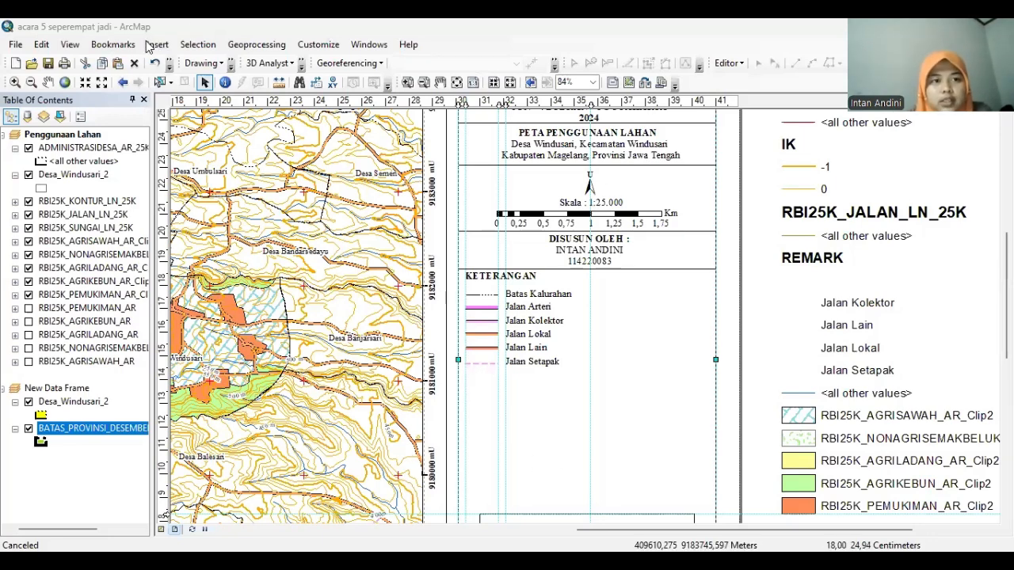
{"action": "left_click", "coordinate": [230, 69]}
{"action": "left_click", "coordinate": [233, 69]}
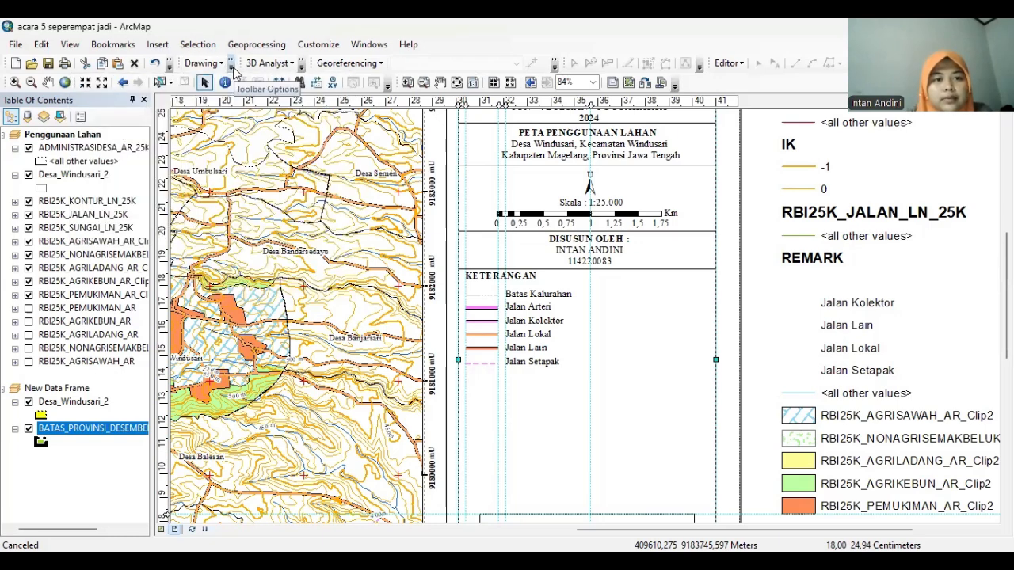
{"action": "left_click", "coordinate": [224, 66]}
{"action": "left_click", "coordinate": [227, 69]}
Sketch a freehand curve below Jalan Setapak and colour its line orange
{"action": "left_click", "coordinate": [231, 69]}
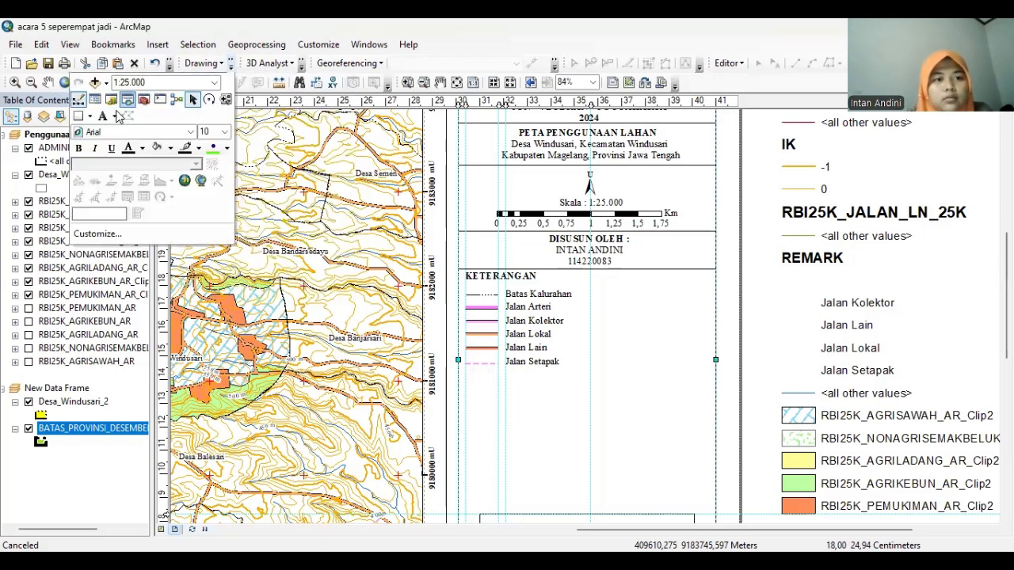
{"action": "left_click", "coordinate": [91, 117]}
{"action": "left_click", "coordinate": [127, 213]}
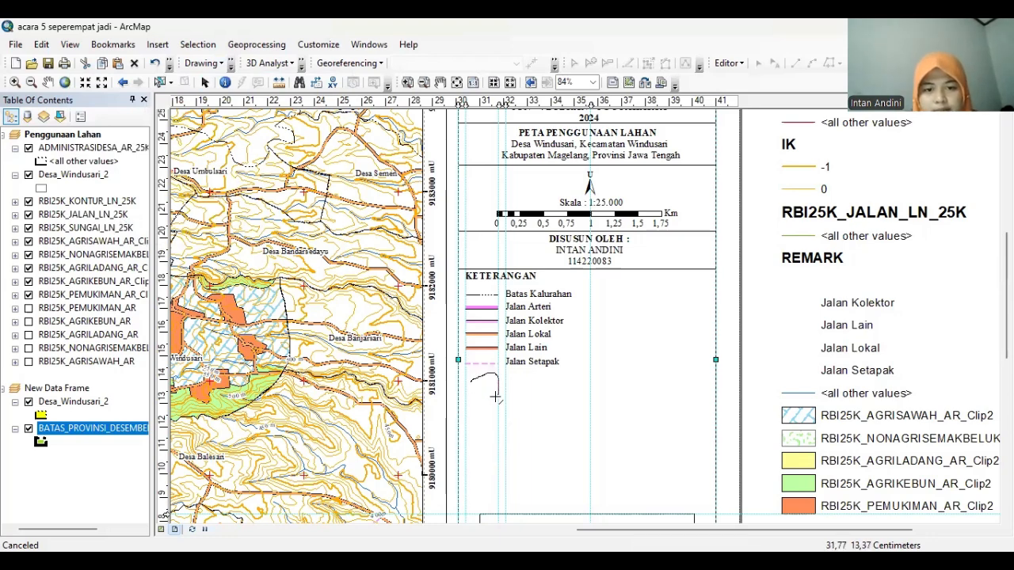
{"action": "left_click_drag", "start_coordinate": [466, 389], "coordinate": [467, 389]}
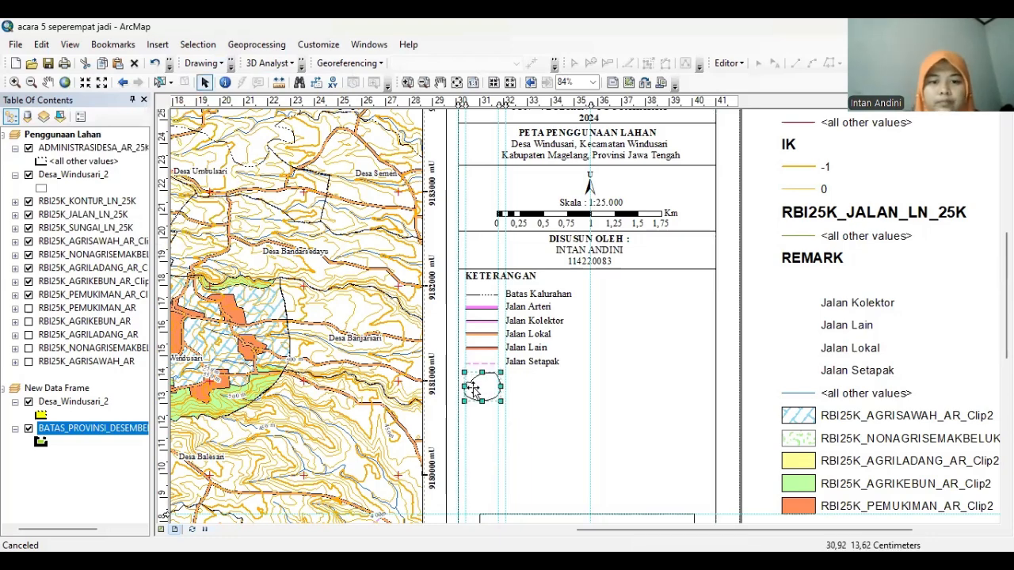
{"action": "right_click", "coordinate": [473, 388]}
{"action": "left_click", "coordinate": [519, 375]}
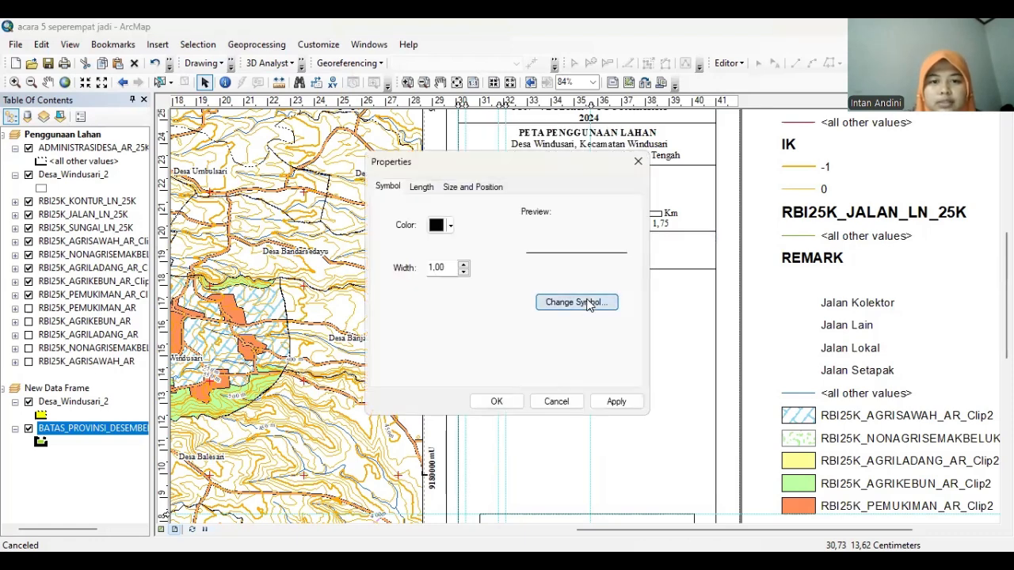
{"action": "left_click", "coordinate": [591, 303]}
{"action": "left_click", "coordinate": [646, 232]}
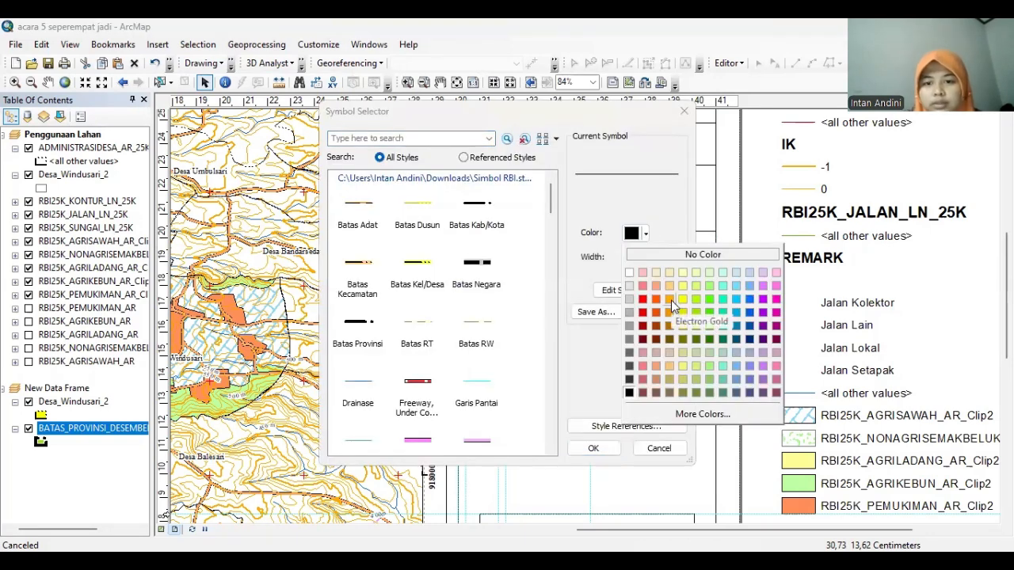
{"action": "left_click", "coordinate": [671, 300]}
{"action": "left_click", "coordinate": [591, 448]}
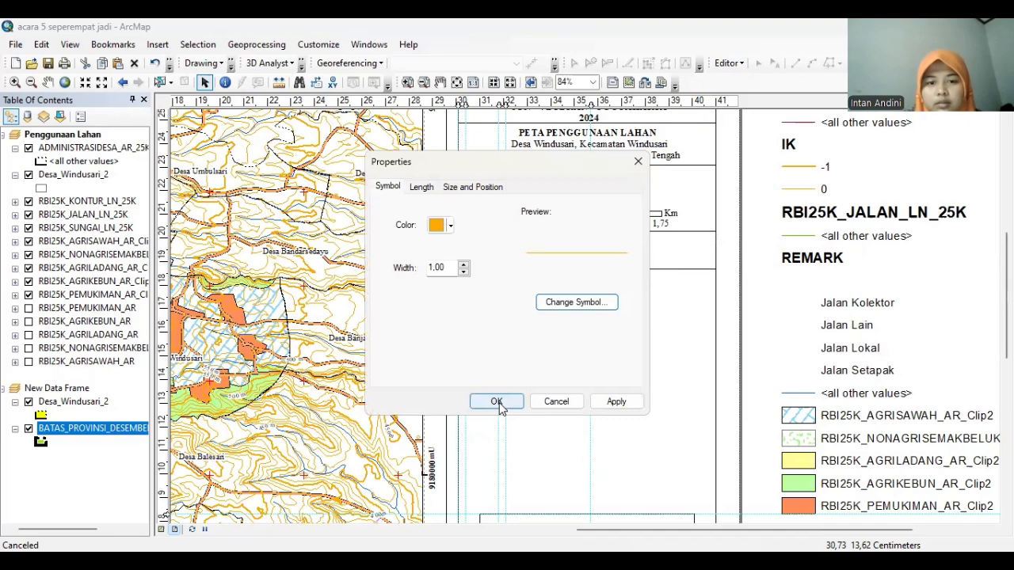
{"action": "left_click", "coordinate": [499, 403]}
{"action": "left_click", "coordinate": [557, 426]}
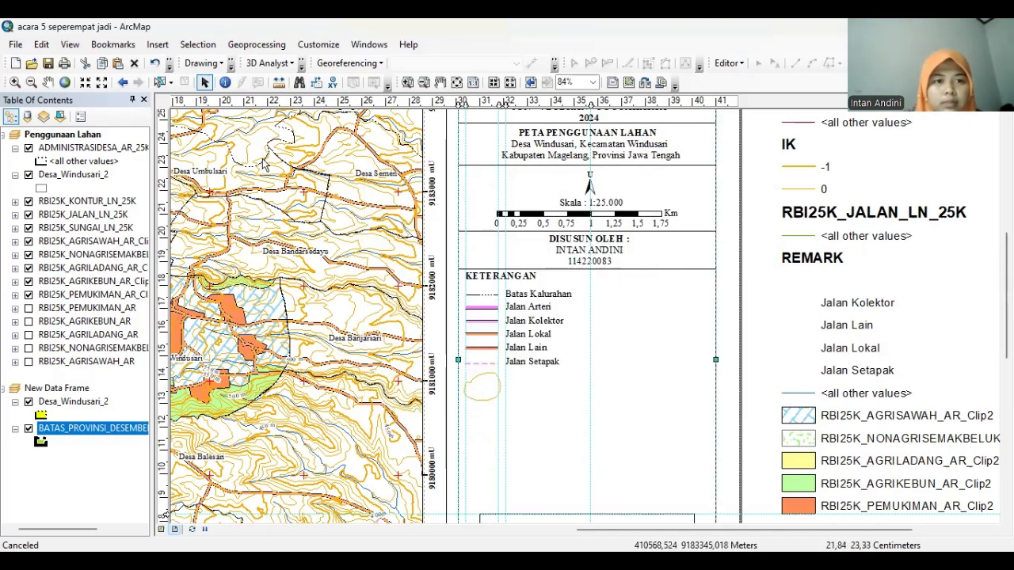
Give the contour sample an orange, width-2 line and narrow it slightly
{"action": "left_click", "coordinate": [231, 67]}
{"action": "left_click", "coordinate": [90, 117]}
{"action": "left_click", "coordinate": [137, 215]}
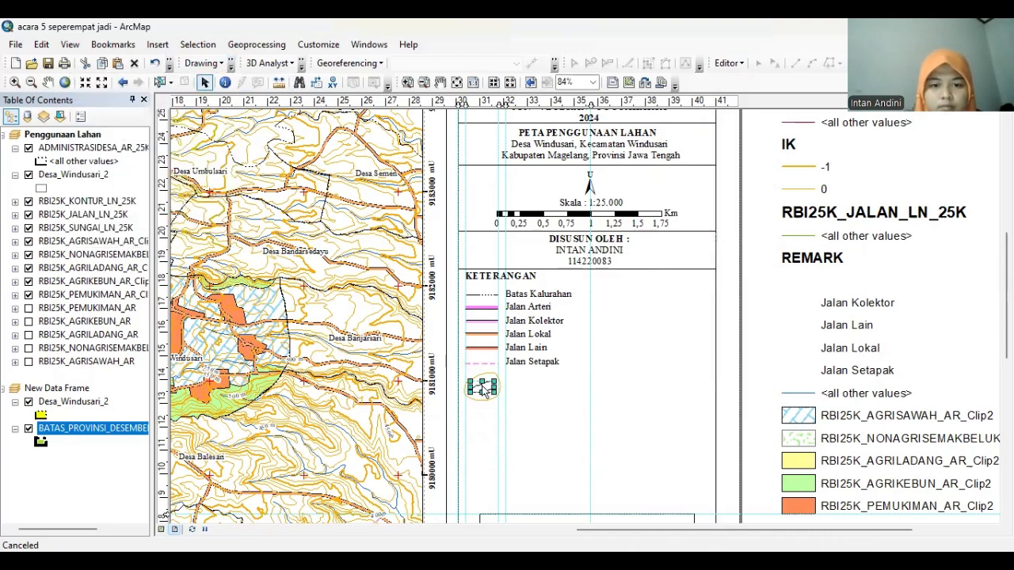
{"action": "right_click", "coordinate": [483, 386]}
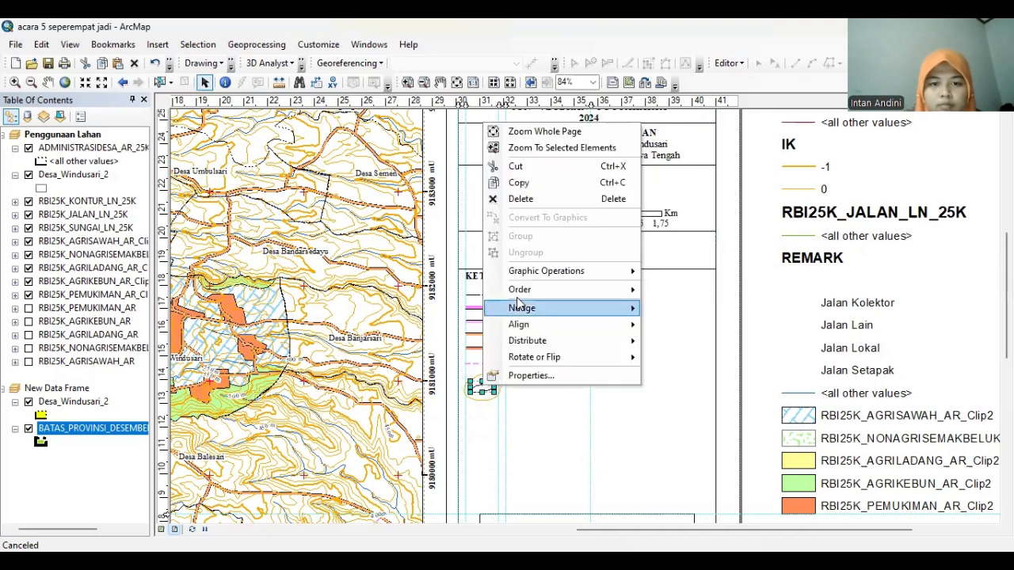
{"action": "left_click", "coordinate": [529, 375]}
{"action": "left_click", "coordinate": [594, 304]}
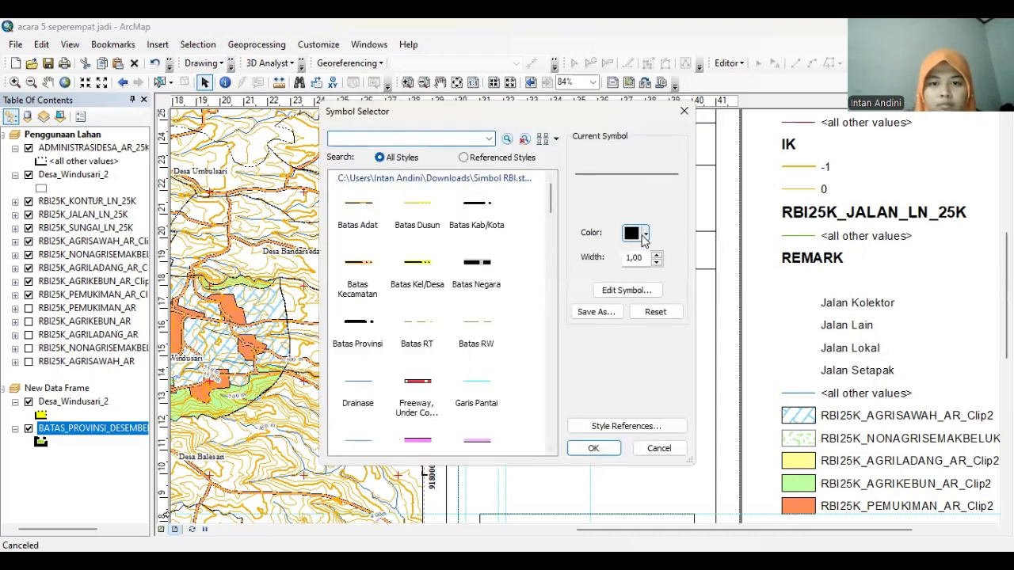
{"action": "left_click", "coordinate": [644, 233]}
{"action": "left_click", "coordinate": [669, 300]}
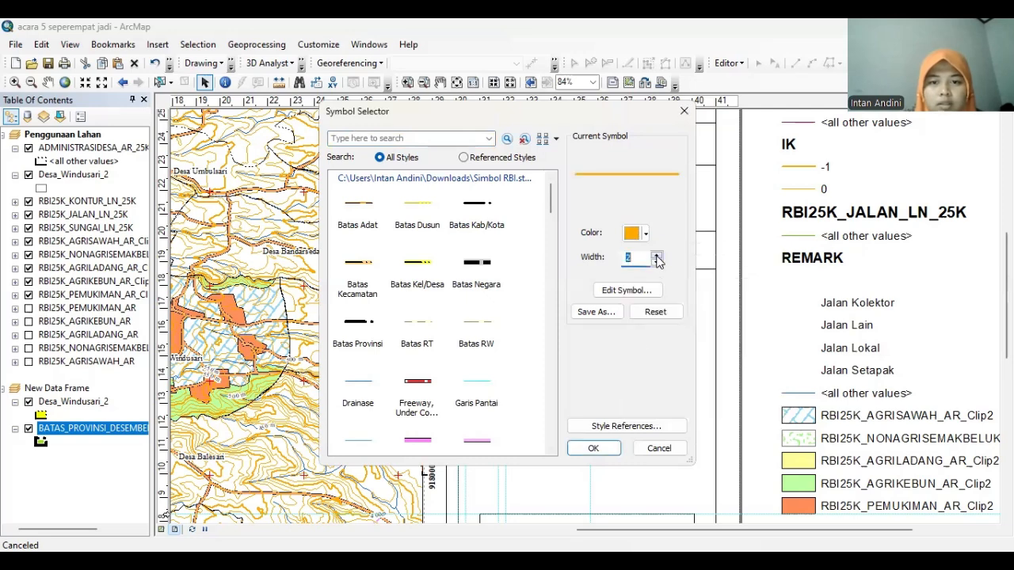
{"action": "left_click", "coordinate": [593, 448]}
{"action": "left_click", "coordinate": [496, 402]}
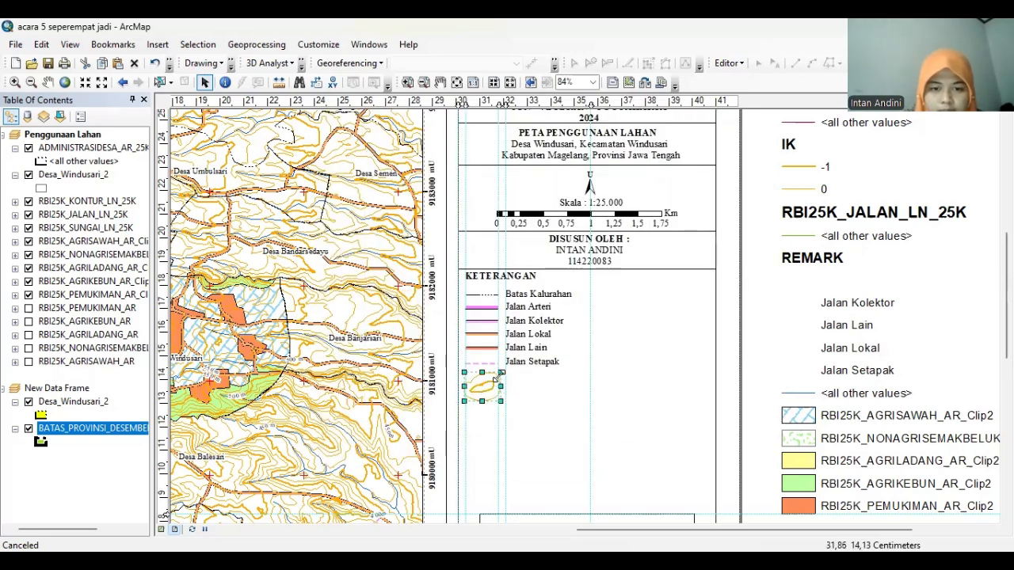
{"action": "left_click_drag", "start_coordinate": [501, 387], "coordinate": [497, 387]}
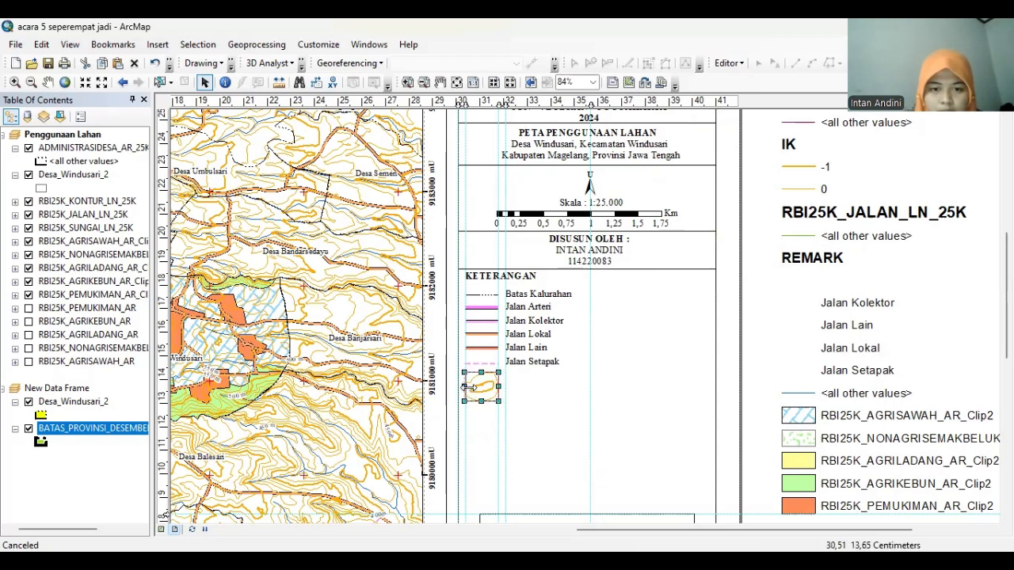
{"action": "left_click", "coordinate": [467, 388]}
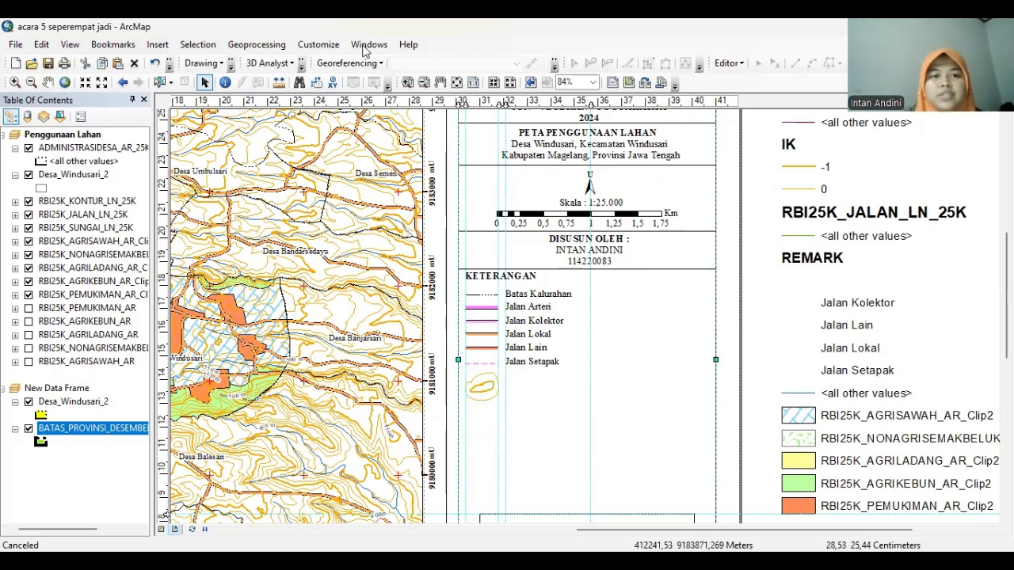
{"action": "left_click", "coordinate": [230, 63]}
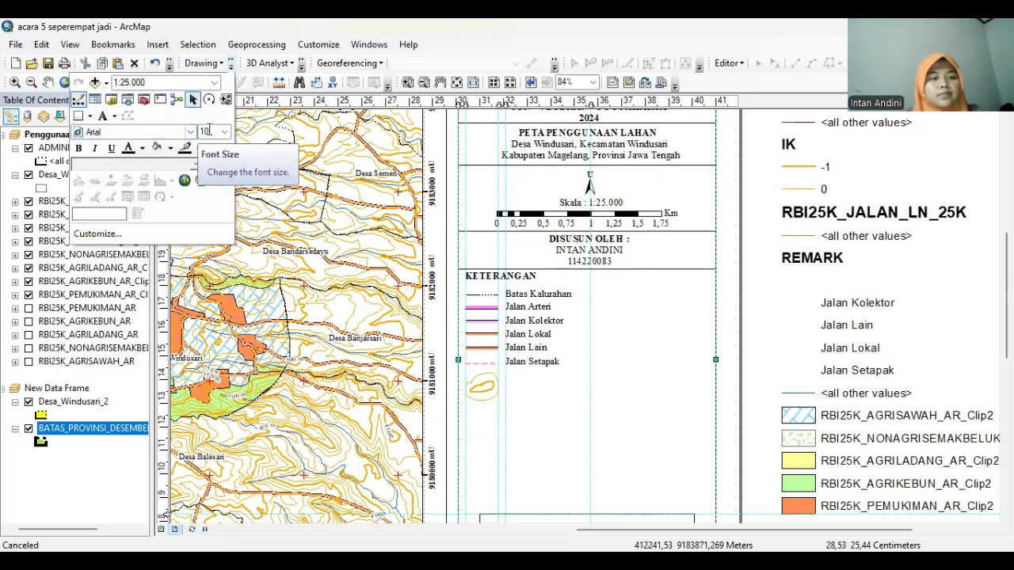
Add a '25 m' text in Times New Roman 12 and move it onto the contour sample
{"action": "left_click", "coordinate": [111, 116]}
{"action": "left_click", "coordinate": [146, 118]}
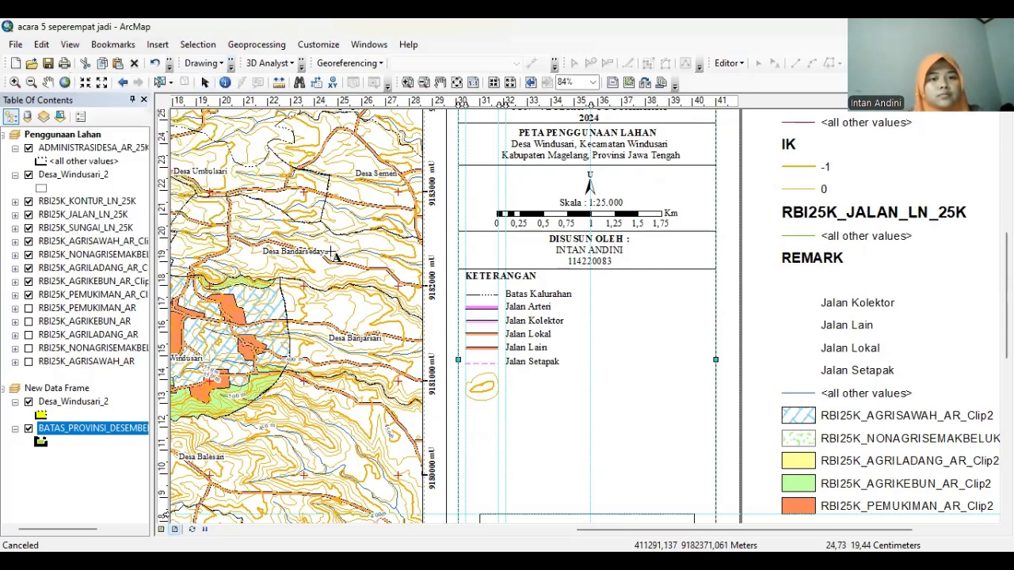
{"action": "left_click", "coordinate": [524, 393]}
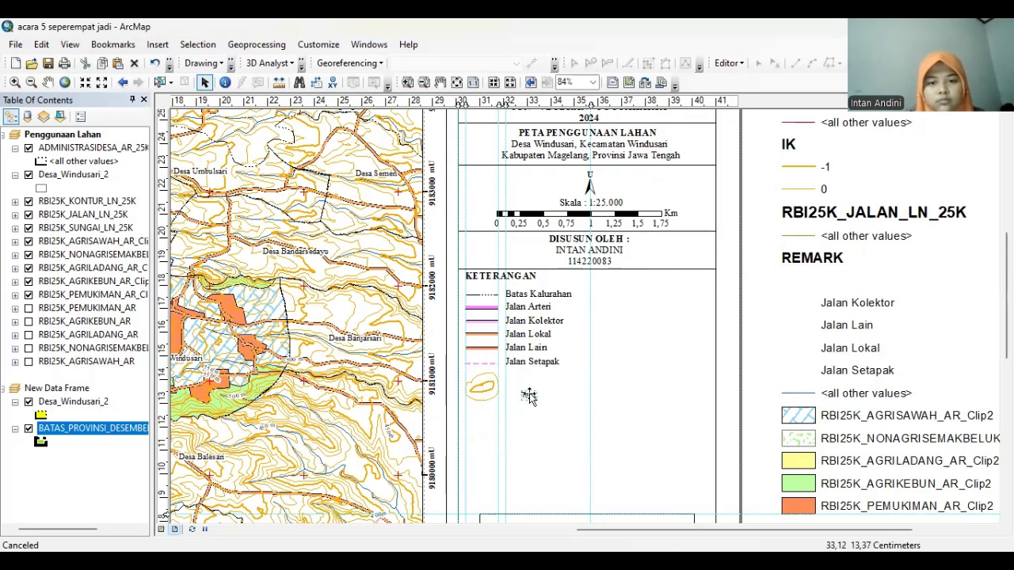
{"action": "double_click", "coordinate": [529, 394]}
{"action": "type", "text": "25"}
{"action": "left_click", "coordinate": [599, 385]}
{"action": "left_click", "coordinate": [674, 260]}
{"action": "scroll", "coordinate": [671, 263], "scroll_direction": "down", "scroll_amount": 2}
{"action": "left_click", "coordinate": [646, 272]}
{"action": "left_click", "coordinate": [656, 284]}
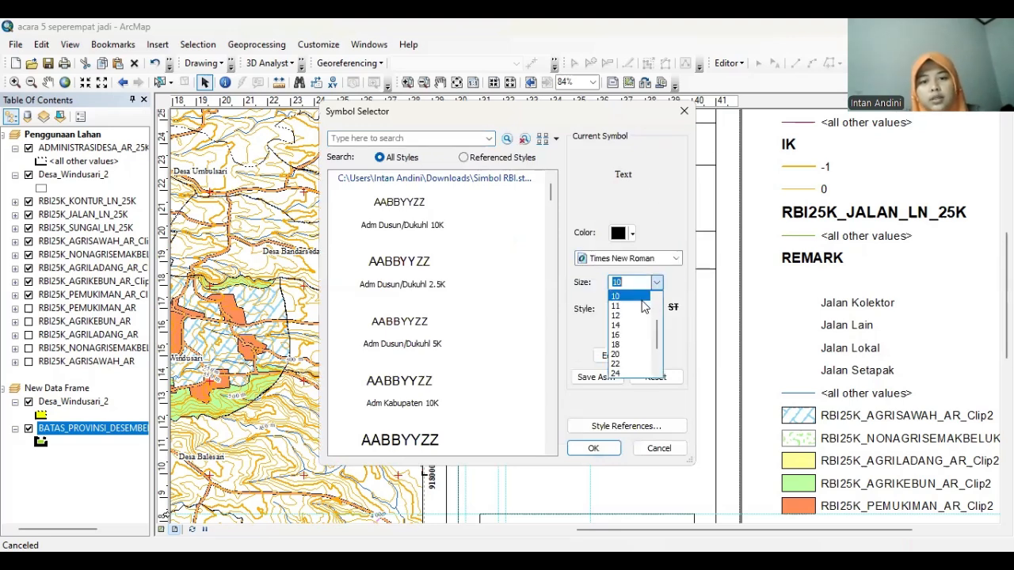
{"action": "left_click", "coordinate": [626, 341]}
{"action": "left_click", "coordinate": [594, 449]}
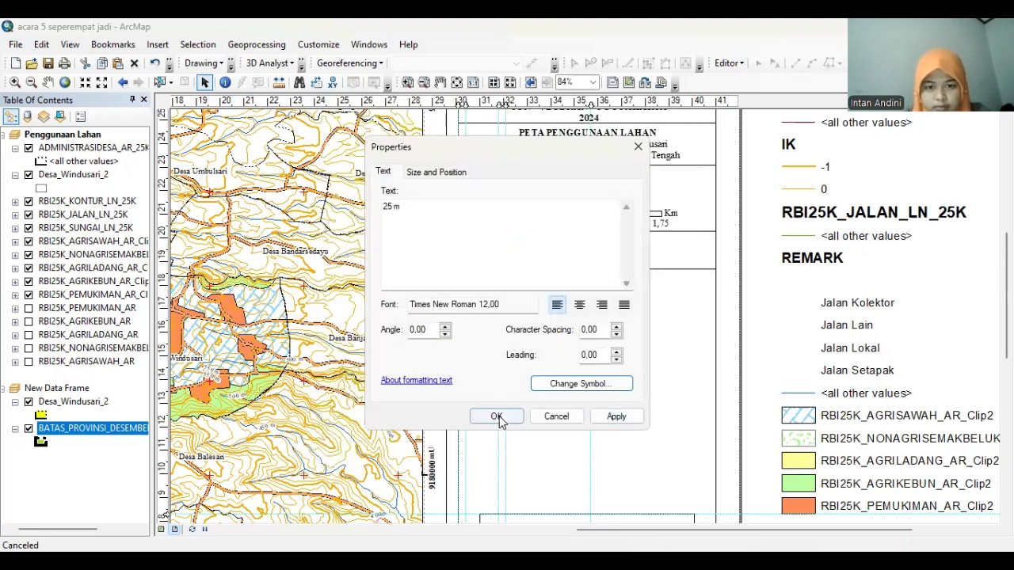
{"action": "left_click", "coordinate": [500, 416]}
{"action": "left_click_drag", "start_coordinate": [530, 396], "coordinate": [486, 399]}
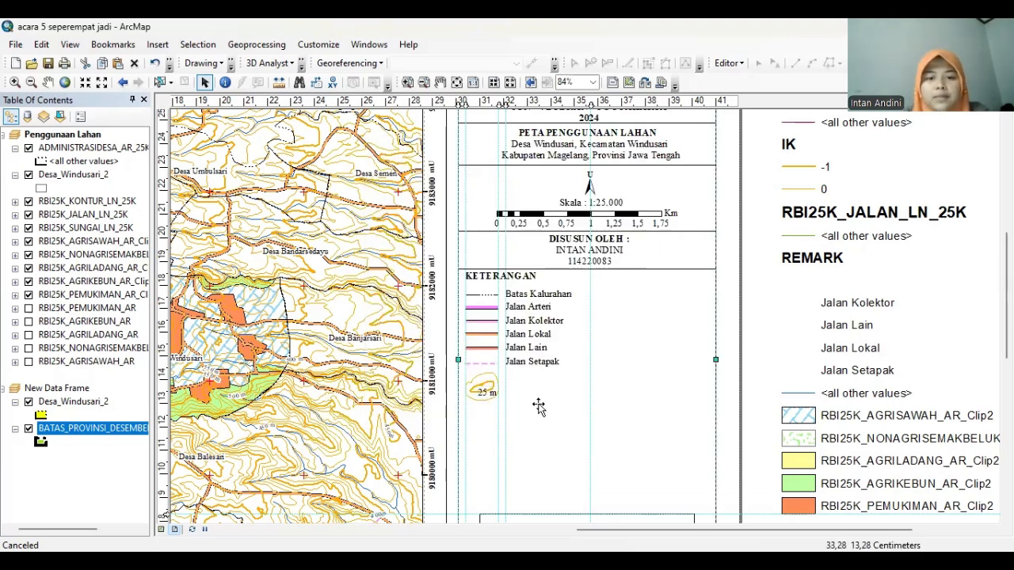
Duplicate the Jalan Setapak label and change the copy's text to Kontur
{"action": "right_click", "coordinate": [547, 363]}
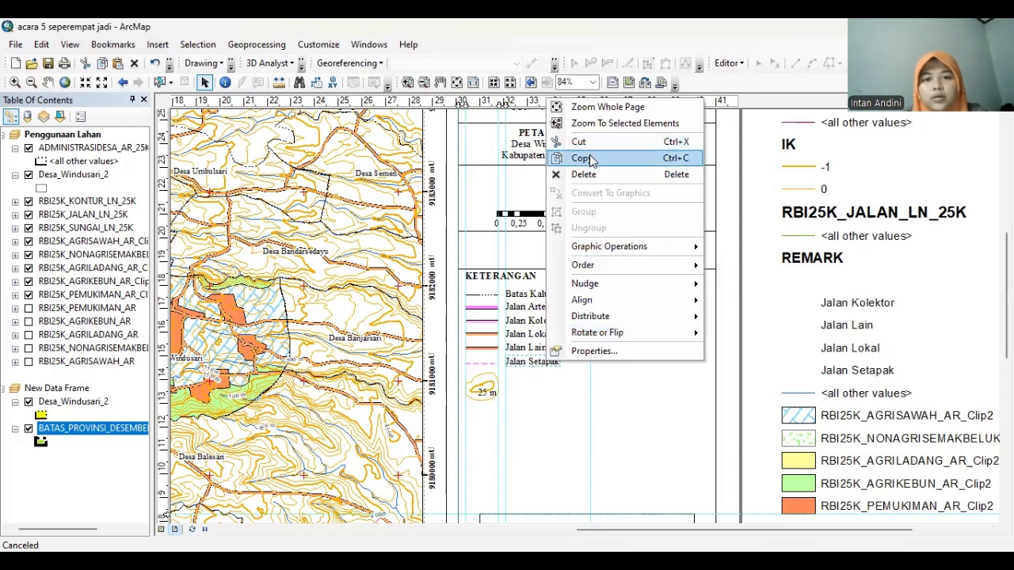
{"action": "left_click", "coordinate": [596, 158]}
{"action": "right_click", "coordinate": [745, 349]}
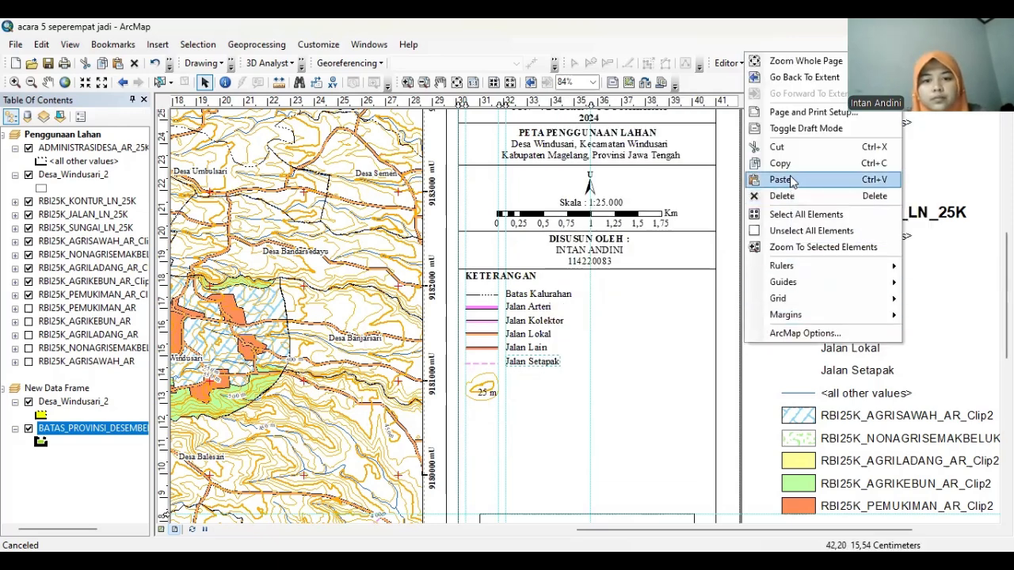
{"action": "left_click", "coordinate": [781, 179]}
{"action": "double_click", "coordinate": [536, 384]}
{"action": "type", "text": "Ko"}
{"action": "left_click", "coordinate": [495, 417]}
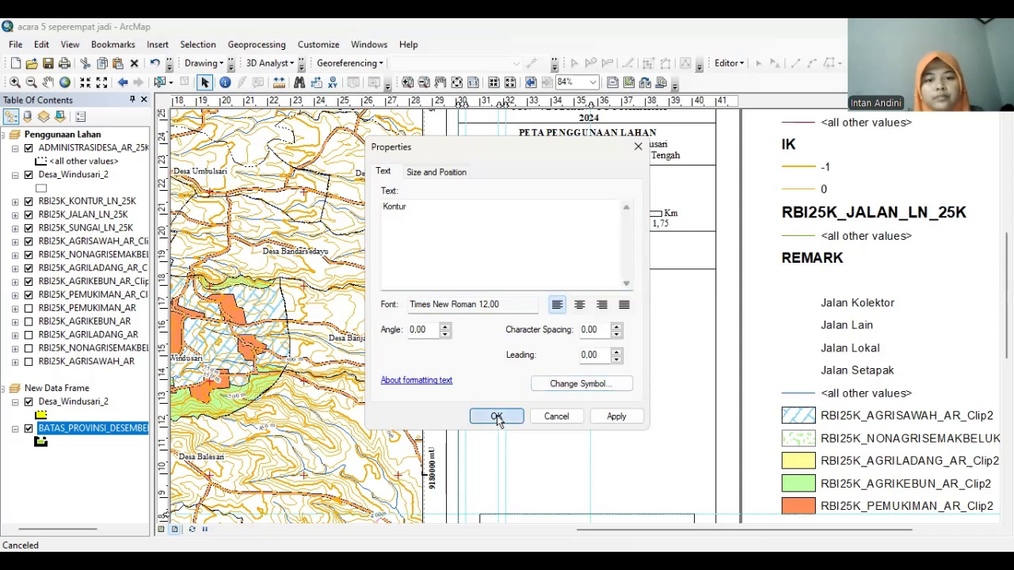
{"action": "left_click", "coordinate": [739, 335]}
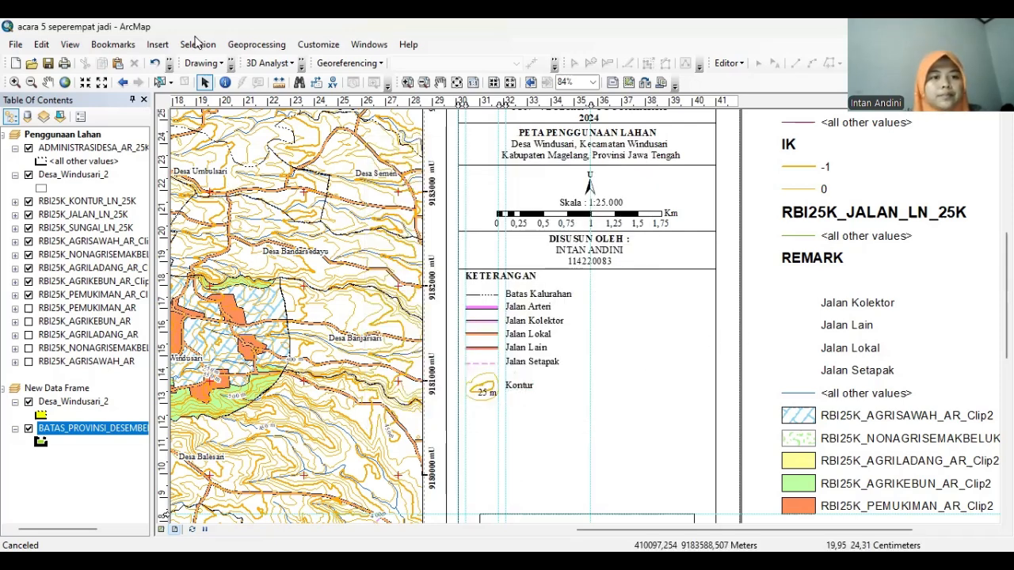
{"action": "left_click", "coordinate": [231, 66]}
Draw a short line beside Batas Kalurahan and give it a blue line symbol
{"action": "left_click", "coordinate": [86, 105]}
{"action": "left_click", "coordinate": [123, 212]}
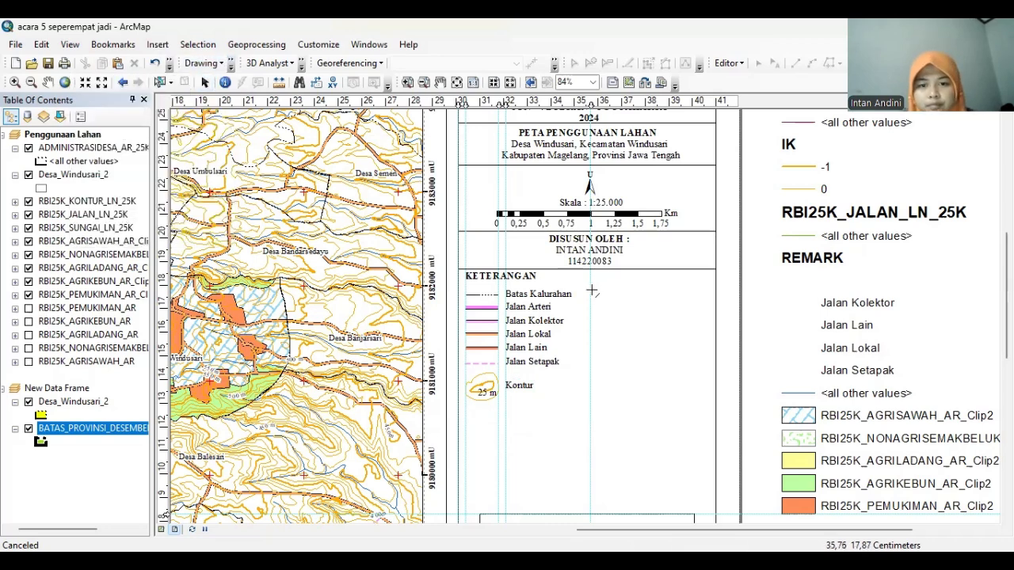
{"action": "left_click_drag", "start_coordinate": [590, 297], "coordinate": [622, 294]}
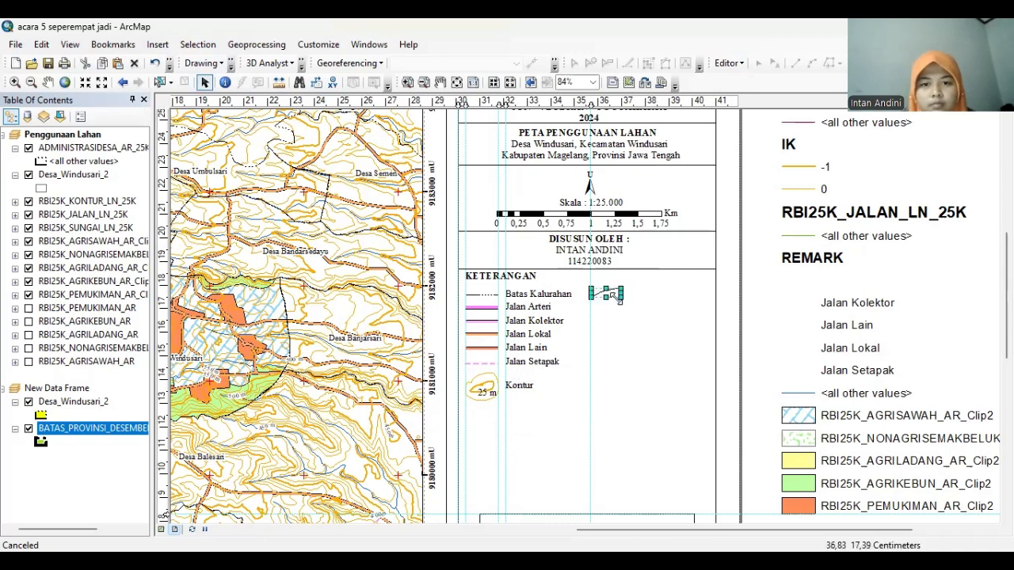
{"action": "right_click", "coordinate": [614, 294]}
{"action": "left_click", "coordinate": [647, 281]}
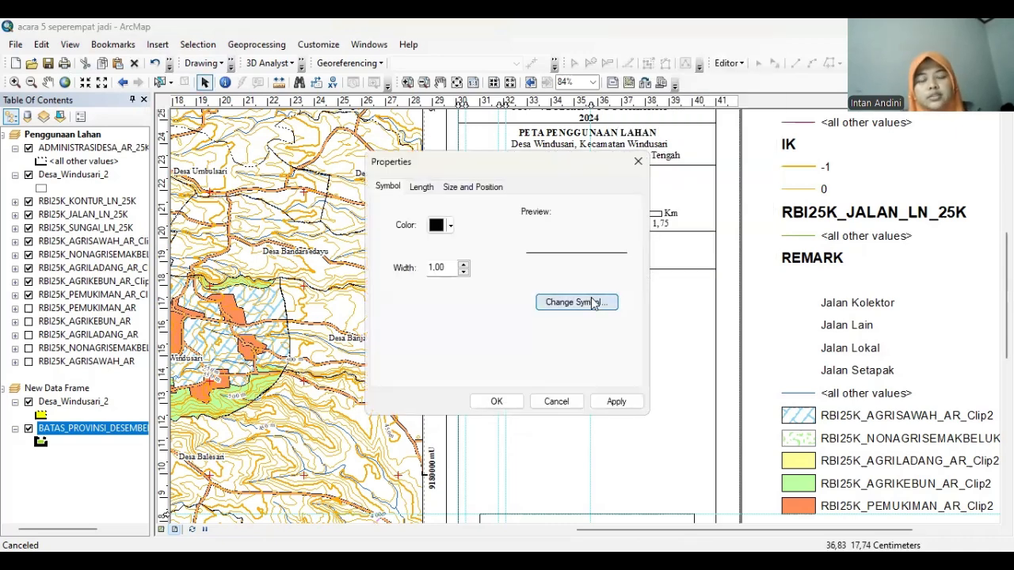
{"action": "left_click", "coordinate": [594, 299]}
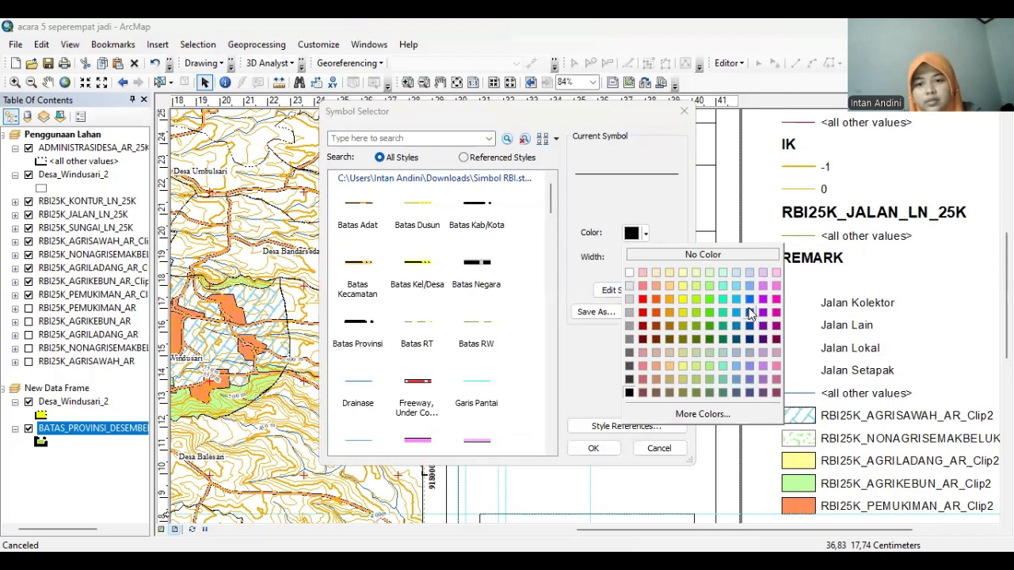
{"action": "left_click", "coordinate": [749, 313]}
{"action": "left_click", "coordinate": [600, 448]}
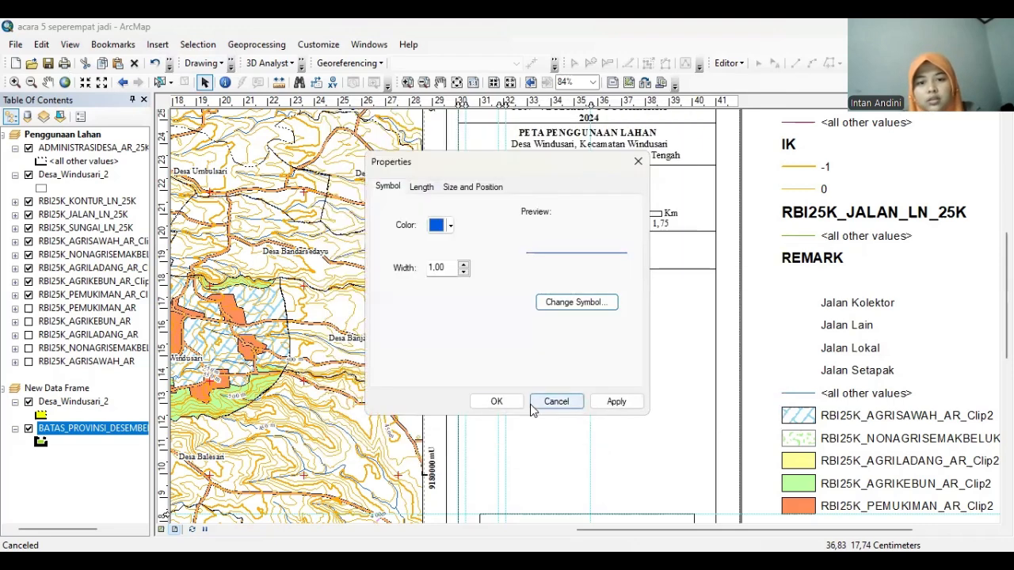
{"action": "left_click", "coordinate": [497, 406]}
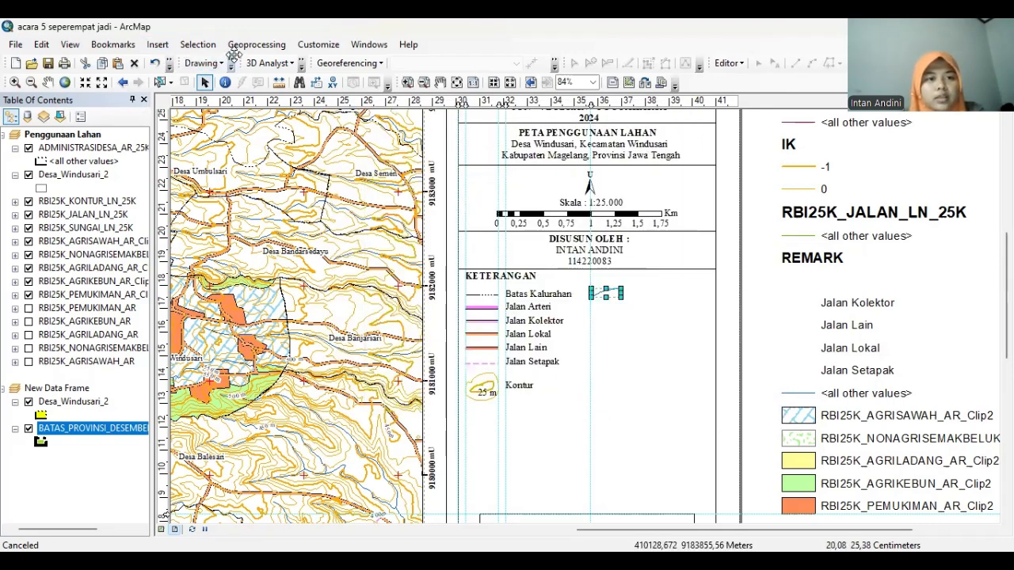
Reveal the Drawing toolbar's extra drawing options to reach the curve tool
{"action": "left_click", "coordinate": [202, 63]}
{"action": "left_click", "coordinate": [234, 71]}
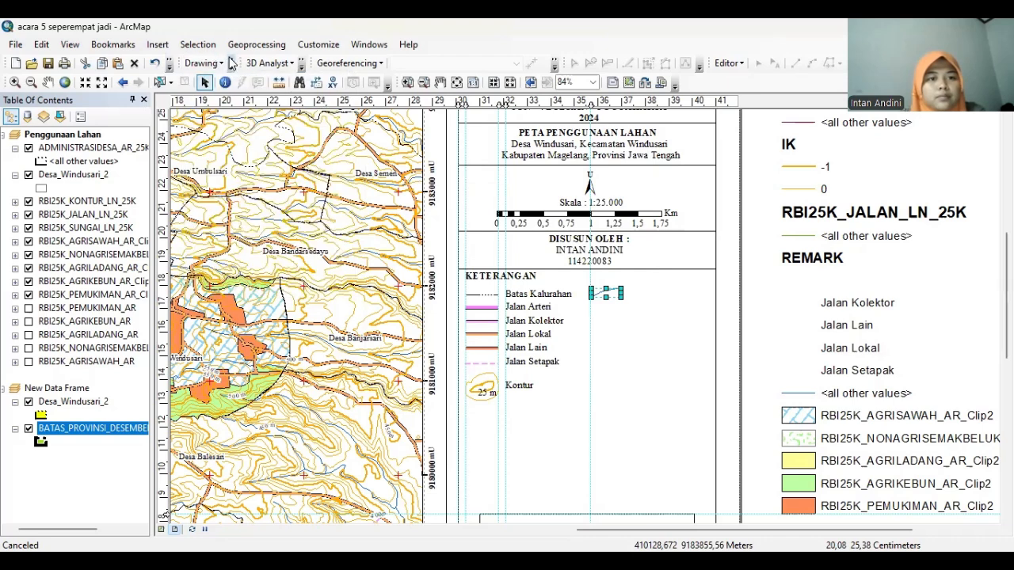
{"action": "left_click", "coordinate": [203, 63]}
{"action": "left_click", "coordinate": [207, 63]}
{"action": "left_click", "coordinate": [234, 63]}
{"action": "left_click", "coordinate": [233, 68]}
{"action": "left_click", "coordinate": [223, 63]}
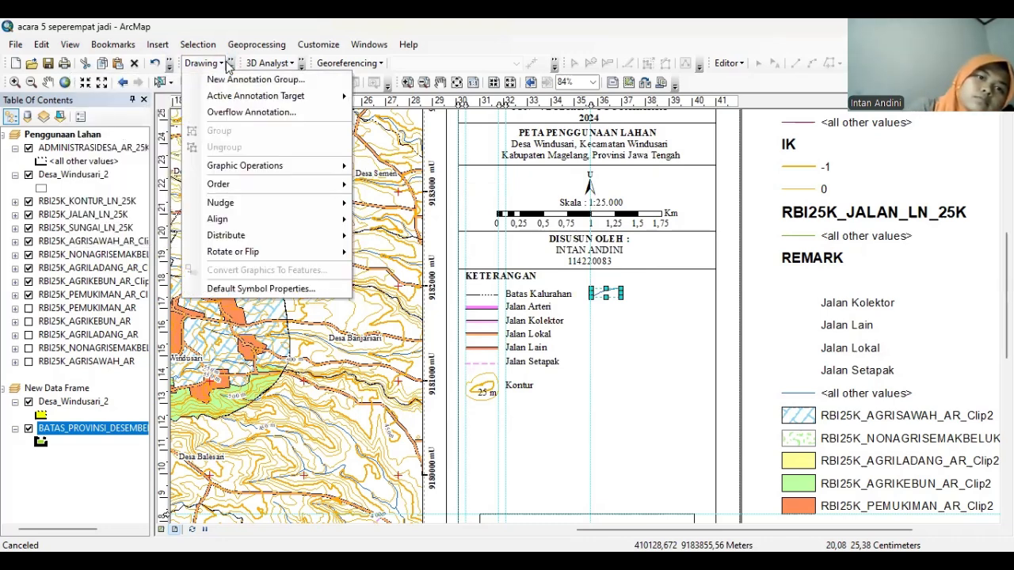
{"action": "left_click", "coordinate": [230, 63]}
{"action": "left_click", "coordinate": [223, 64]}
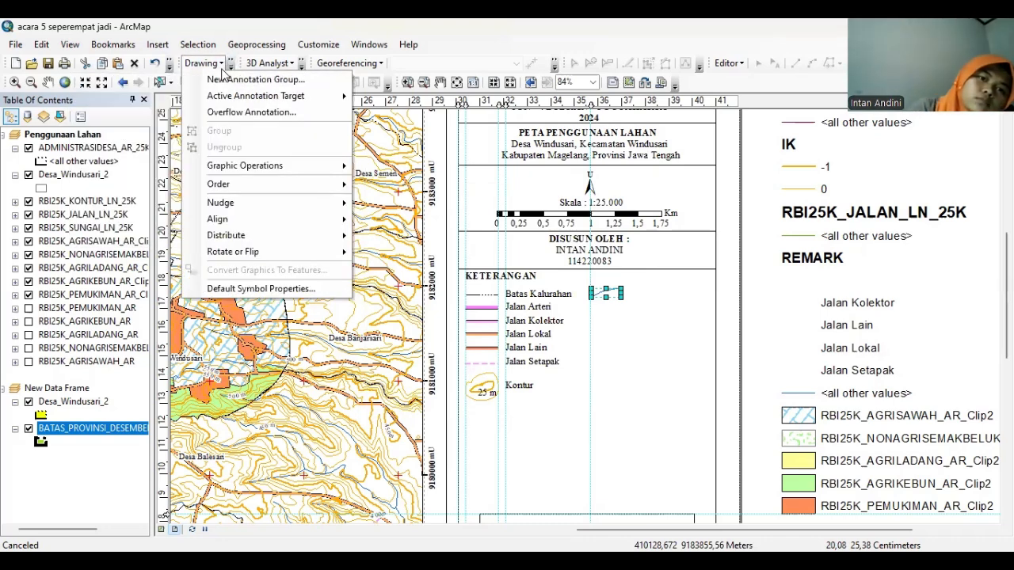
{"action": "left_click", "coordinate": [230, 65]}
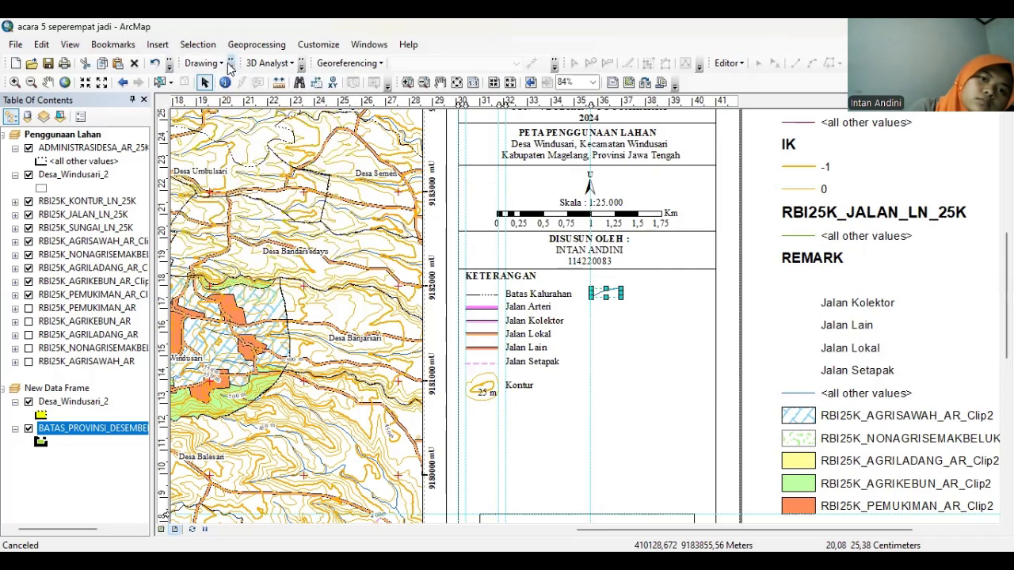
{"action": "left_click", "coordinate": [228, 65]}
{"action": "left_click", "coordinate": [231, 60]}
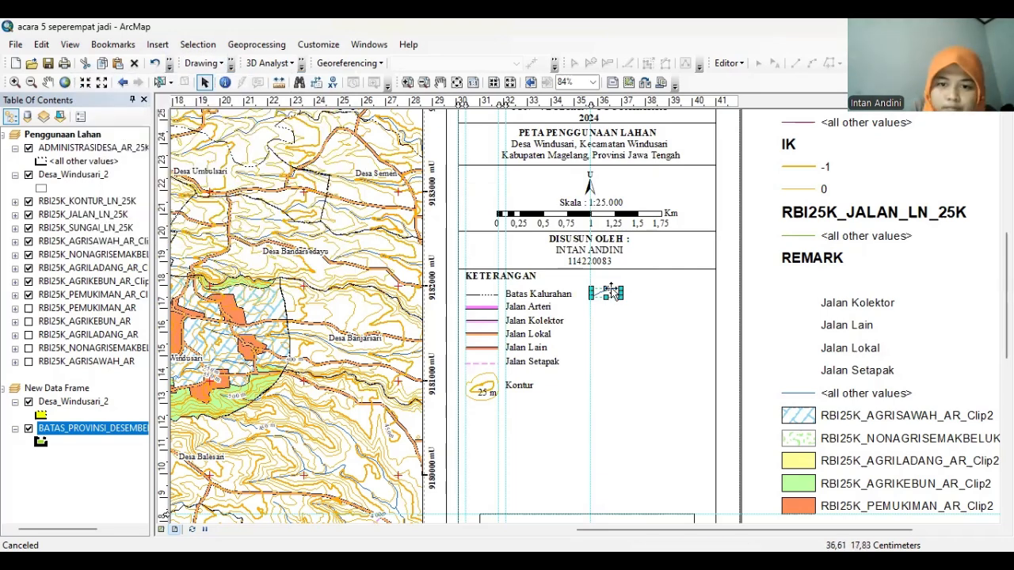
{"action": "left_click", "coordinate": [230, 66]}
Draw a river curve beside Batas Kalurahan and set its line symbol to blue
{"action": "left_click", "coordinate": [92, 117]}
{"action": "left_click", "coordinate": [115, 197]}
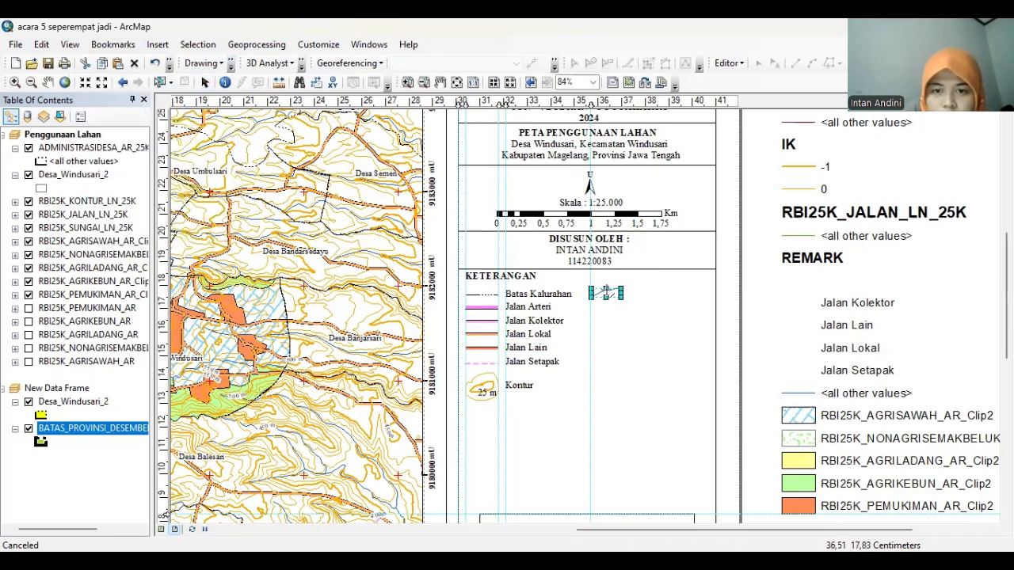
{"action": "double_click", "coordinate": [621, 298]}
{"action": "right_click", "coordinate": [618, 298]}
{"action": "left_click", "coordinate": [643, 285]}
{"action": "left_click", "coordinate": [576, 303]}
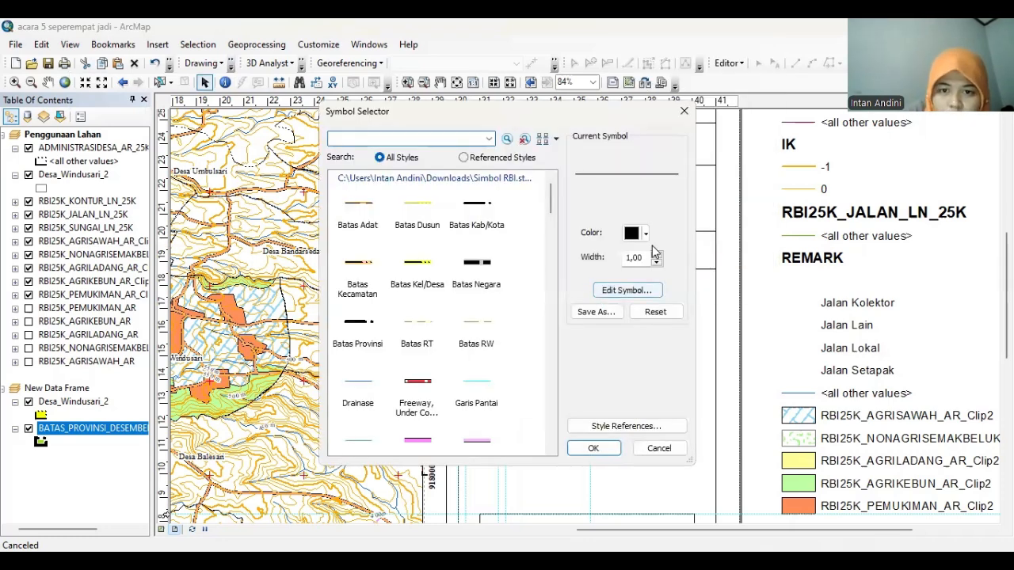
{"action": "left_click", "coordinate": [646, 233]}
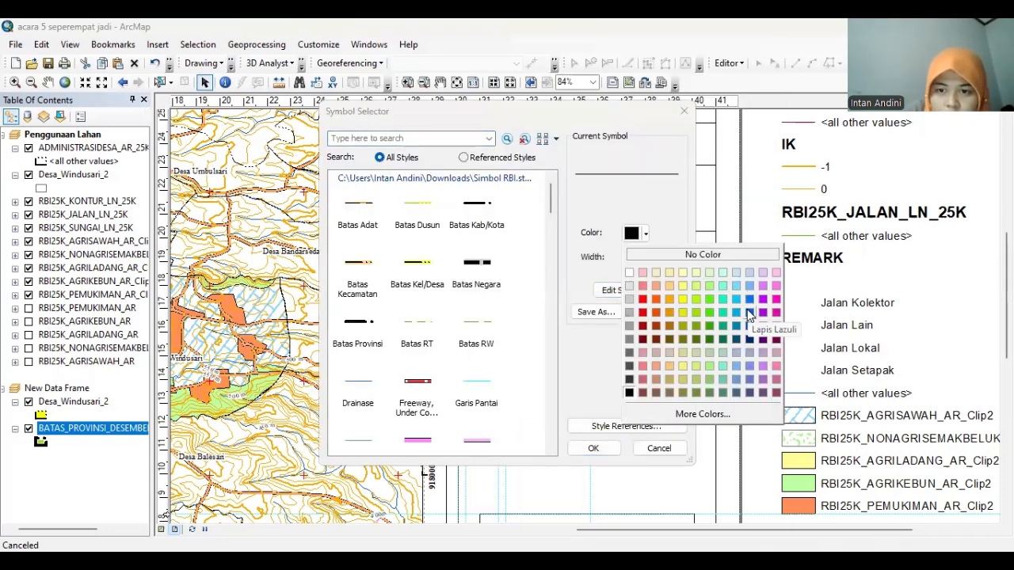
{"action": "left_click", "coordinate": [750, 312]}
{"action": "left_click", "coordinate": [594, 448]}
{"action": "left_click", "coordinate": [618, 402]}
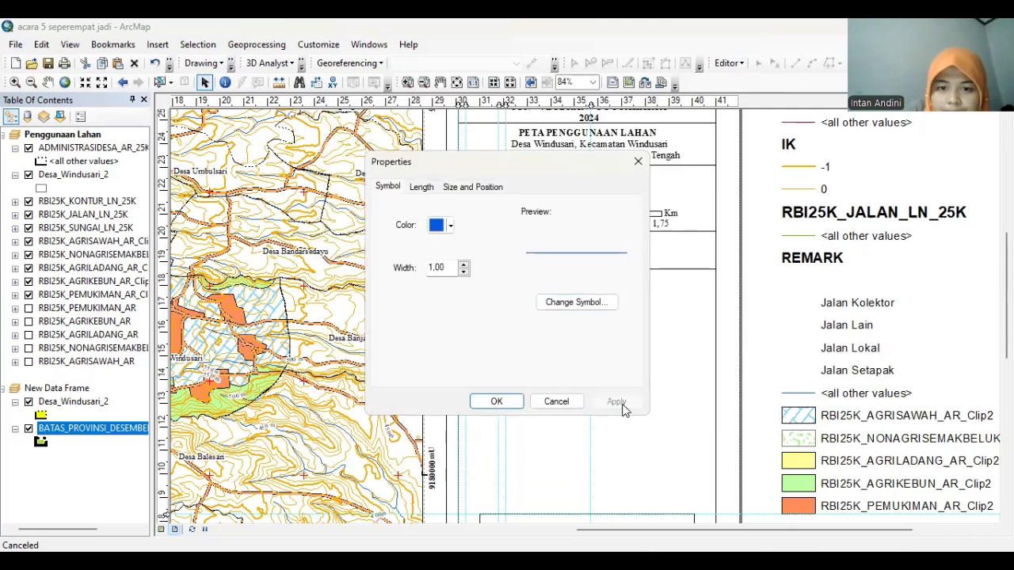
{"action": "left_click", "coordinate": [499, 402]}
Paste the copied Jalan Setapak label beside the curve and rename it 'Sungai'
{"action": "right_click", "coordinate": [777, 322]}
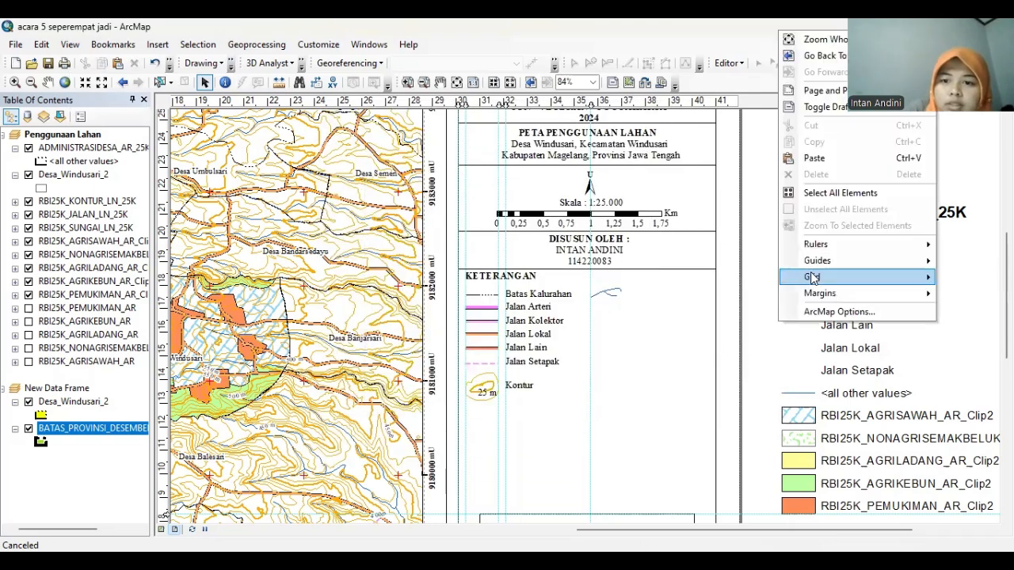
{"action": "left_click", "coordinate": [814, 156]}
{"action": "left_click_drag", "start_coordinate": [565, 380], "coordinate": [672, 299]}
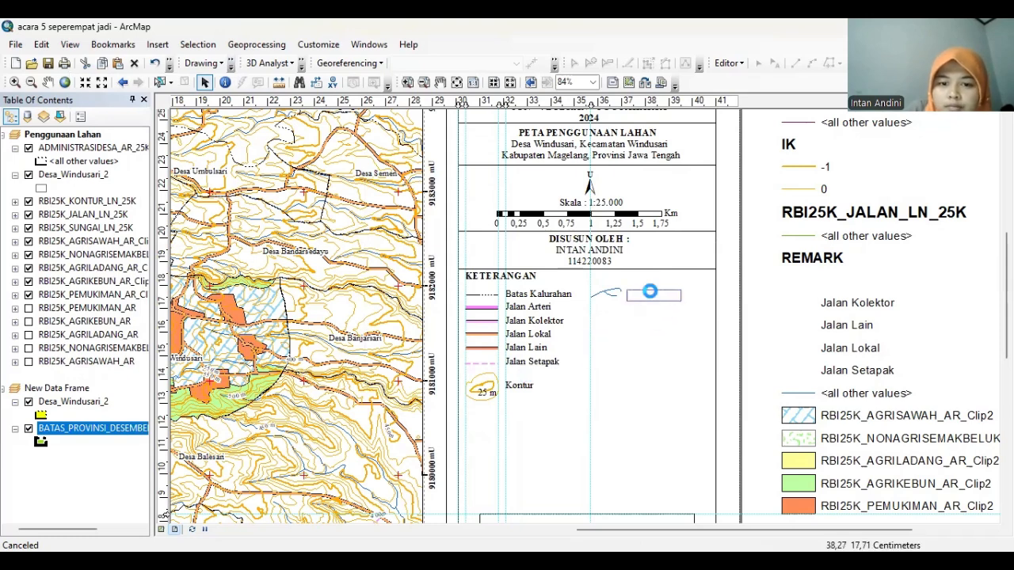
{"action": "double_click", "coordinate": [656, 294]}
{"action": "type", "text": "Su"}
{"action": "left_click", "coordinate": [491, 416]}
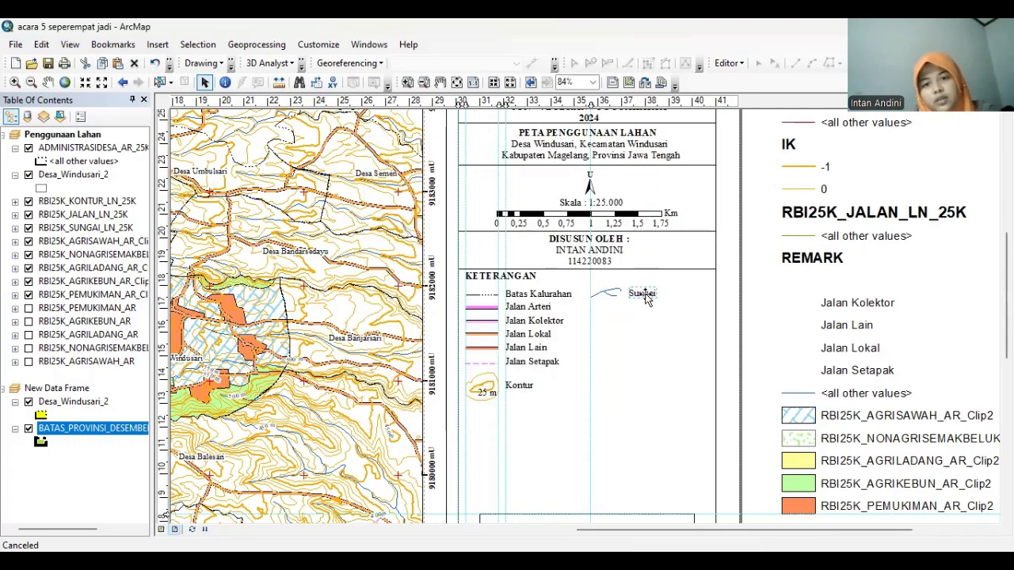
{"action": "left_click", "coordinate": [1006, 516]}
{"action": "left_click", "coordinate": [1006, 517]}
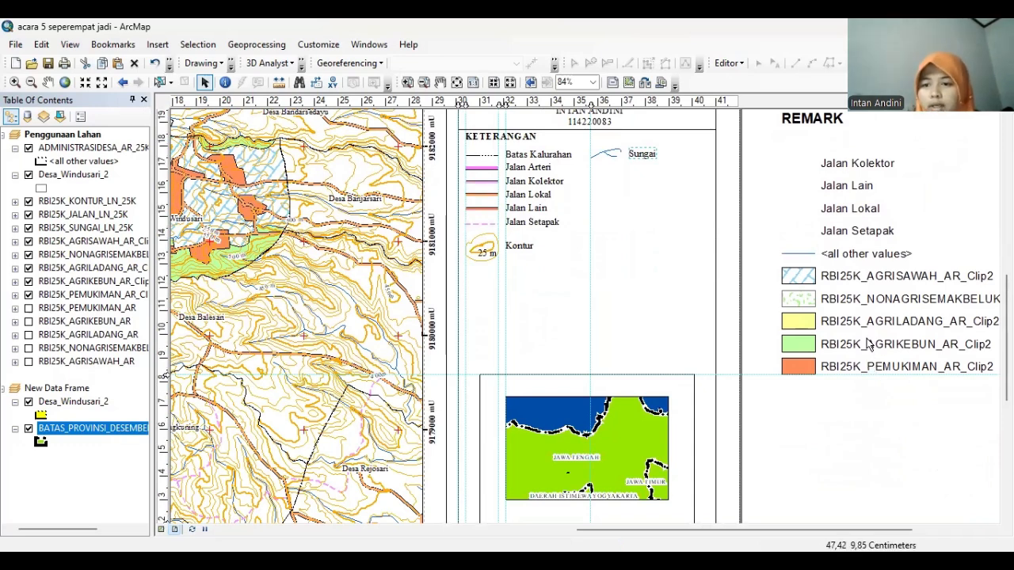
Move the green AGRIKEBUN patch into the KETERANGAN box and add a vertical alignment guide
{"action": "left_click", "coordinate": [798, 343]}
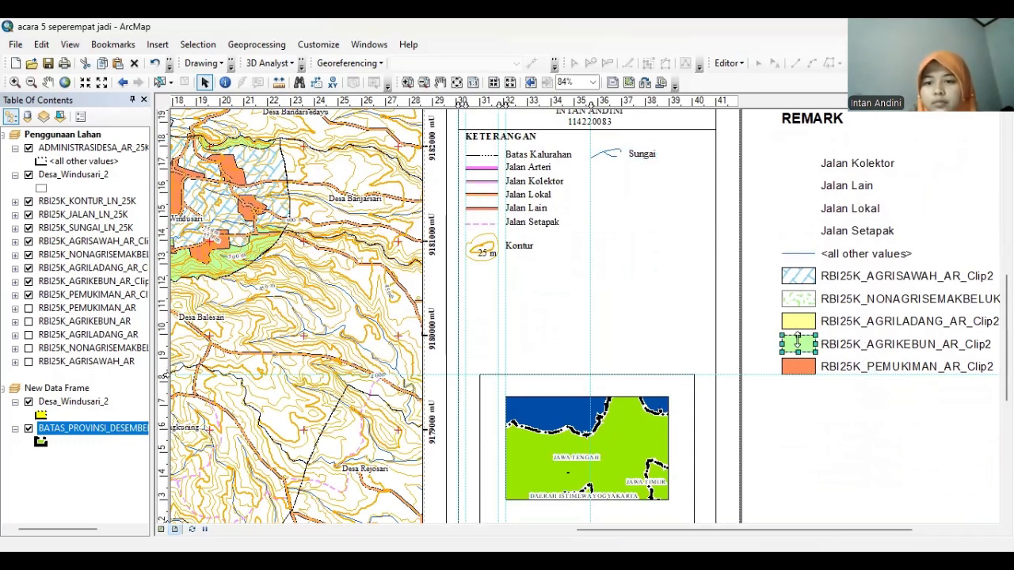
{"action": "left_click_drag", "start_coordinate": [798, 339], "coordinate": [652, 273]}
{"action": "key", "text": "ctrl+z"}
{"action": "left_click_drag", "start_coordinate": [802, 342], "coordinate": [620, 181]}
{"action": "left_click", "coordinate": [637, 104]}
{"action": "left_click_drag", "start_coordinate": [636, 104], "coordinate": [630, 105]}
{"action": "left_click_drag", "start_coordinate": [646, 153], "coordinate": [651, 151]}
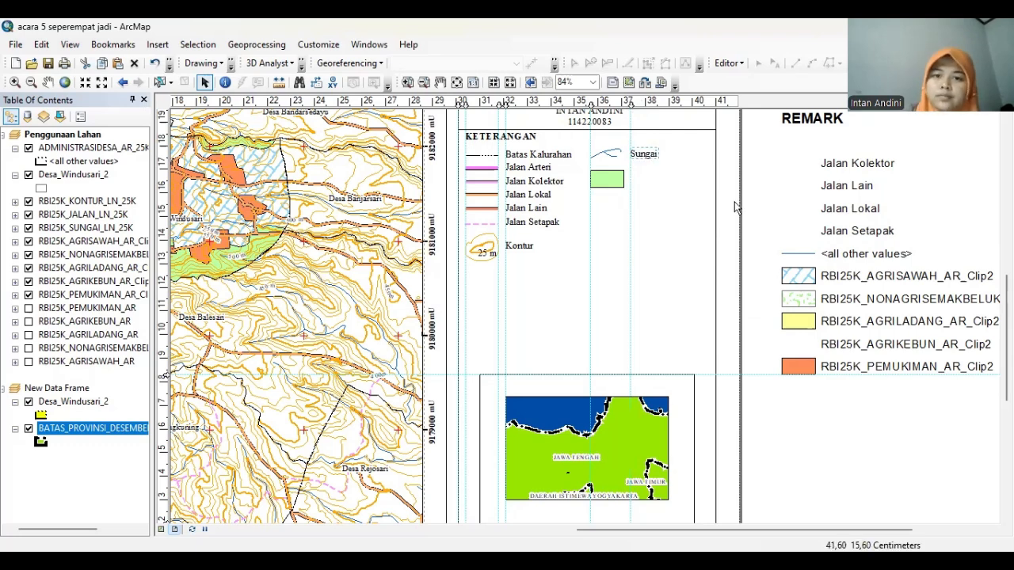
Move the AGRILADANG, PEMUKIMAN, AGRISAWAH and shrub patches into the legend column
{"action": "left_click_drag", "start_coordinate": [800, 320], "coordinate": [605, 204]}
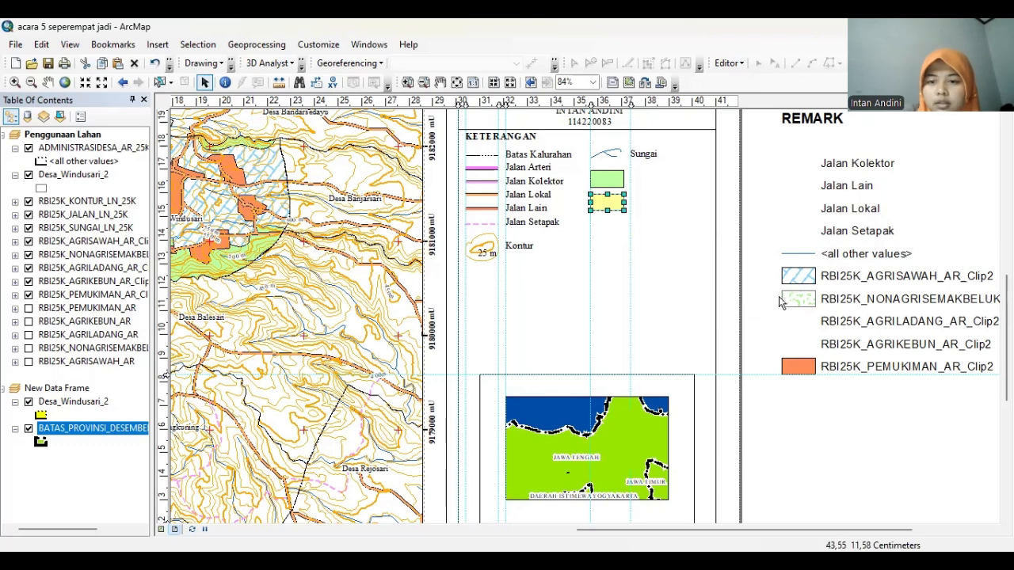
{"action": "left_click", "coordinate": [797, 362]}
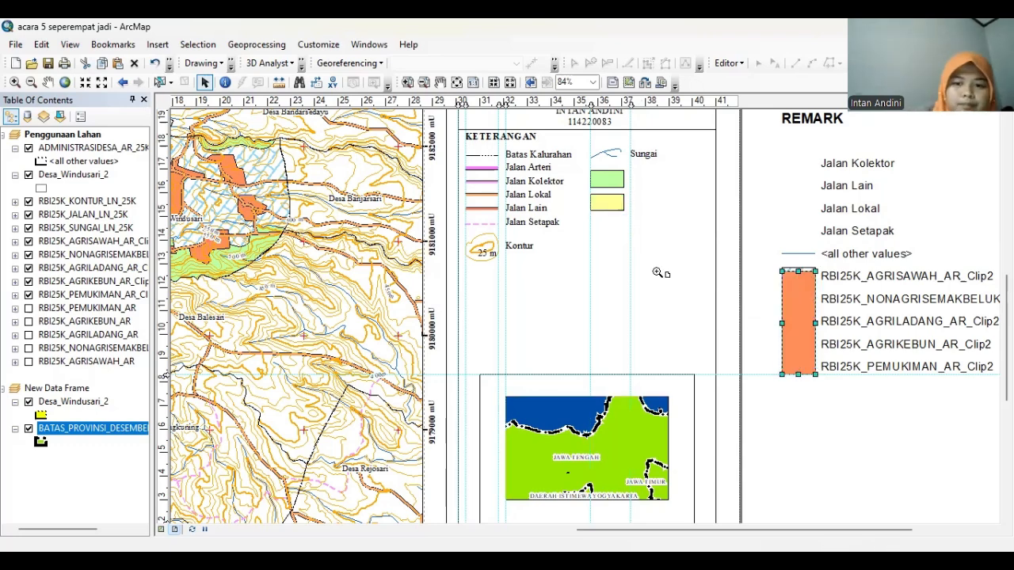
{"action": "left_click_drag", "start_coordinate": [797, 367], "coordinate": [669, 321]}
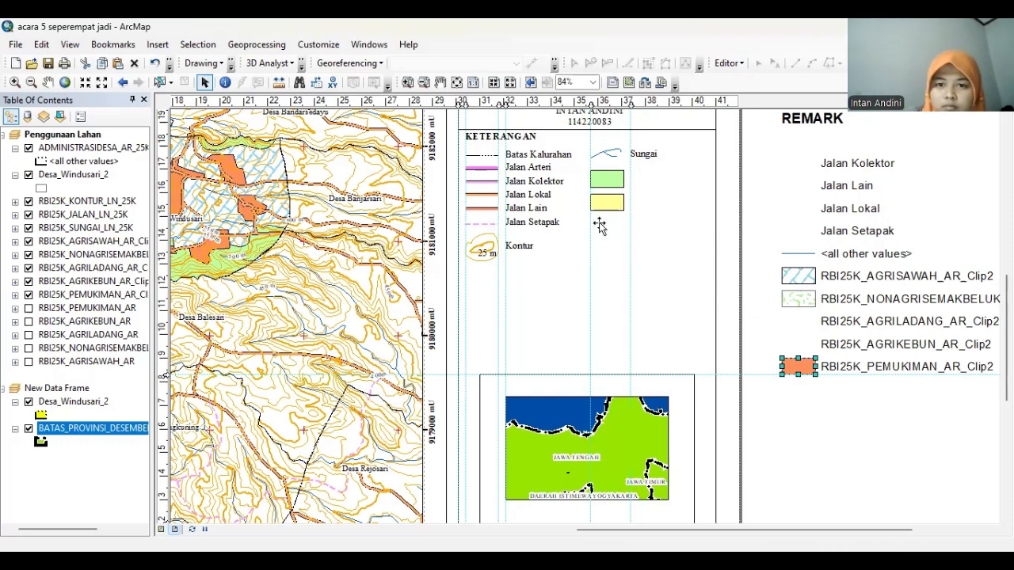
{"action": "left_click_drag", "start_coordinate": [599, 222], "coordinate": [599, 222]}
{"action": "left_click_drag", "start_coordinate": [798, 276], "coordinate": [607, 247]}
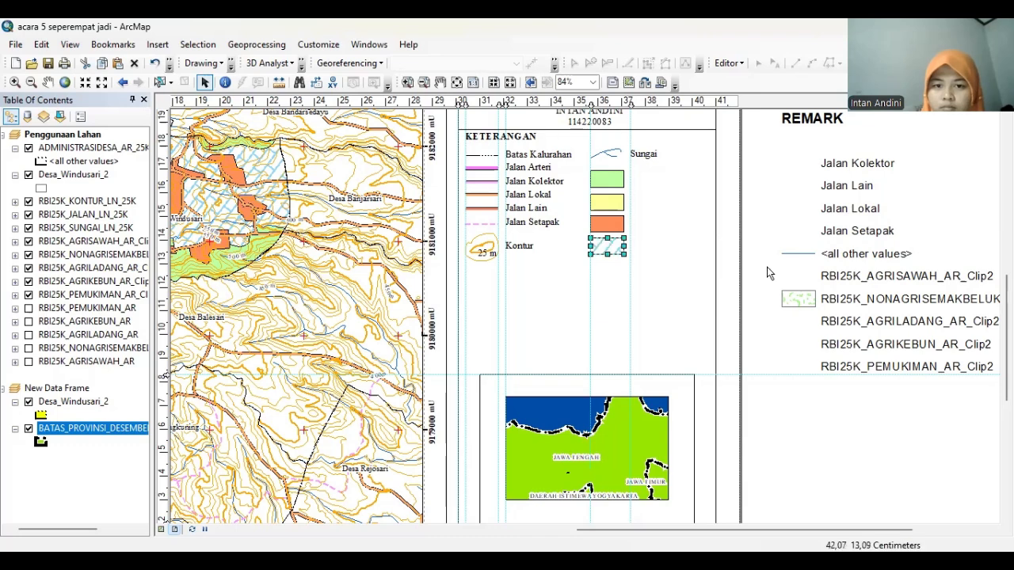
{"action": "left_click_drag", "start_coordinate": [797, 298], "coordinate": [604, 270]}
{"action": "left_click", "coordinate": [604, 207]}
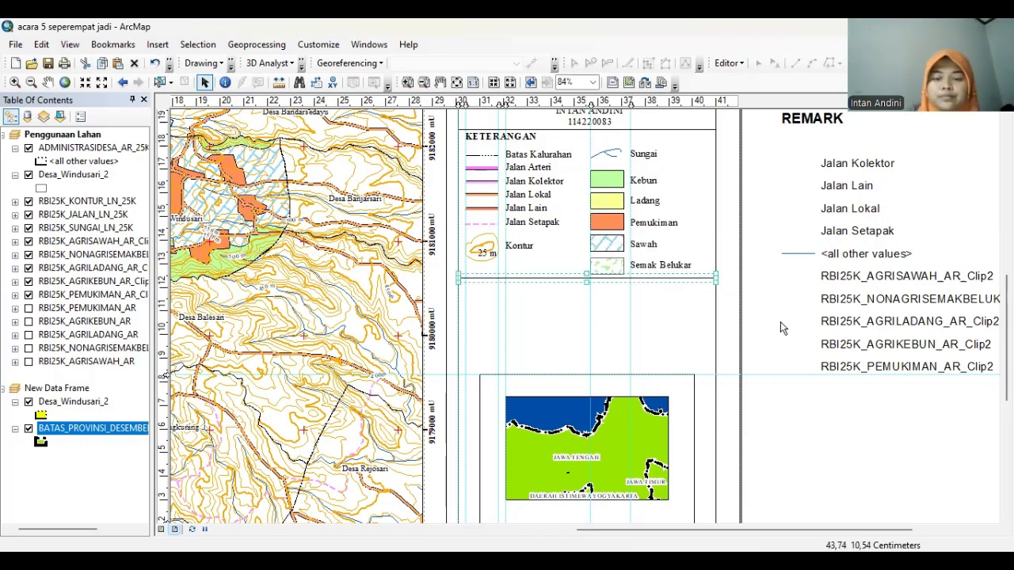
{"action": "left_click", "coordinate": [781, 323]}
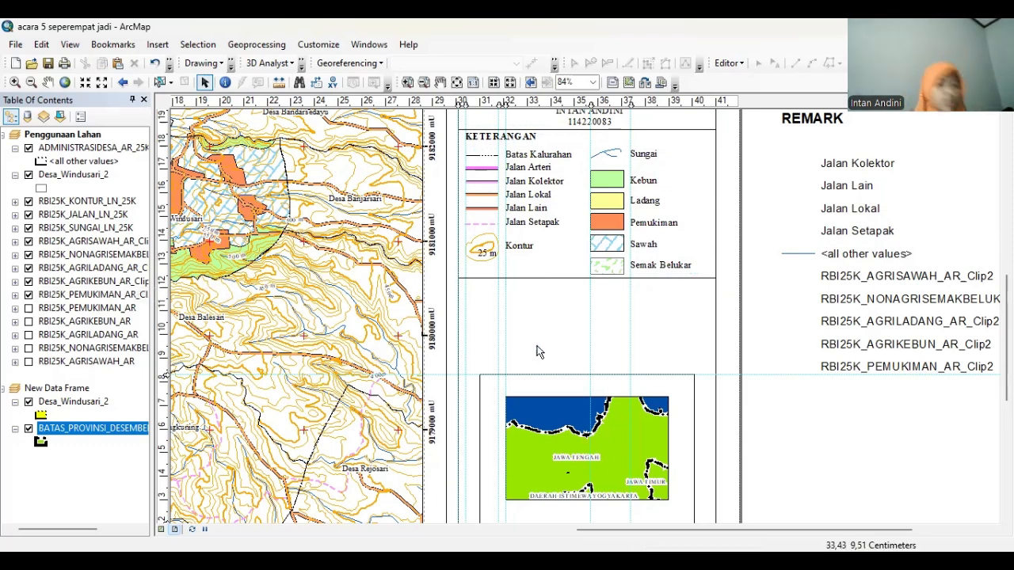
Add a SUMBER text element below the KETERANGAN legend
{"action": "left_click", "coordinate": [230, 64]}
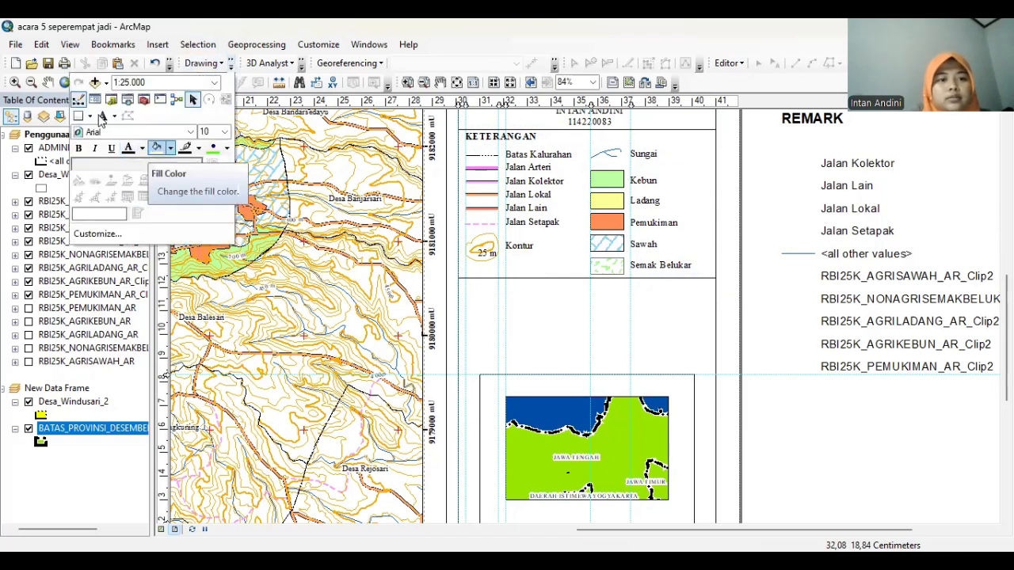
{"action": "left_click", "coordinate": [503, 287]}
{"action": "left_click", "coordinate": [544, 290]}
{"action": "double_click", "coordinate": [511, 284]}
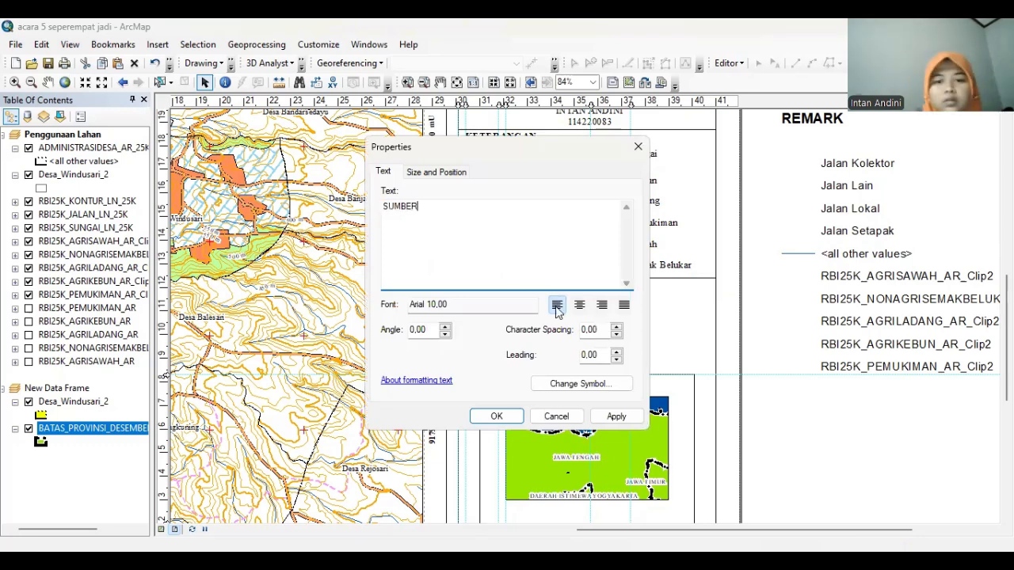
Style SUMBER as Times New Roman 12 bold and align it under KETERANGAN
{"action": "left_click", "coordinate": [583, 385]}
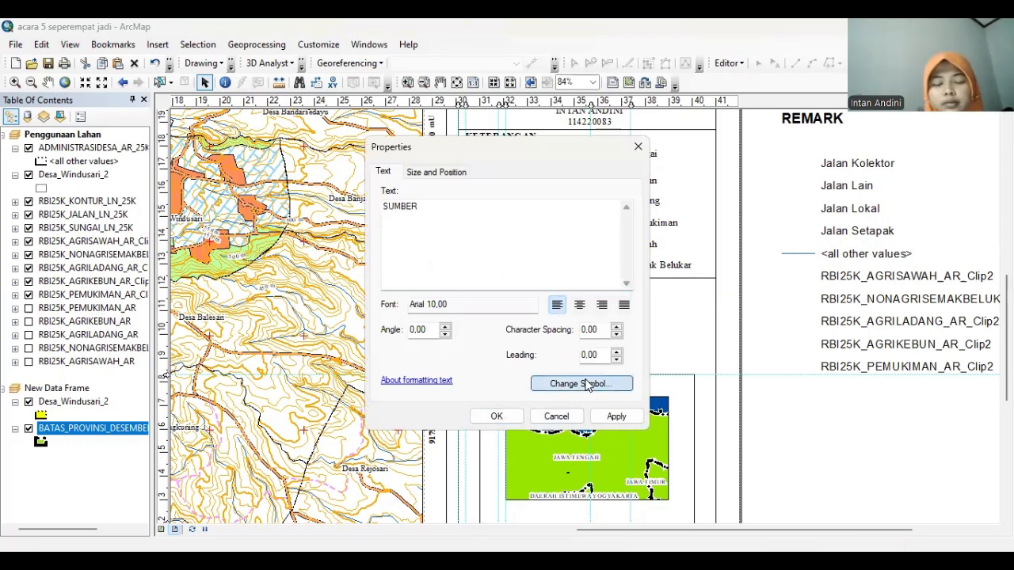
{"action": "left_click", "coordinate": [676, 258]}
{"action": "type", "text": "ti"}
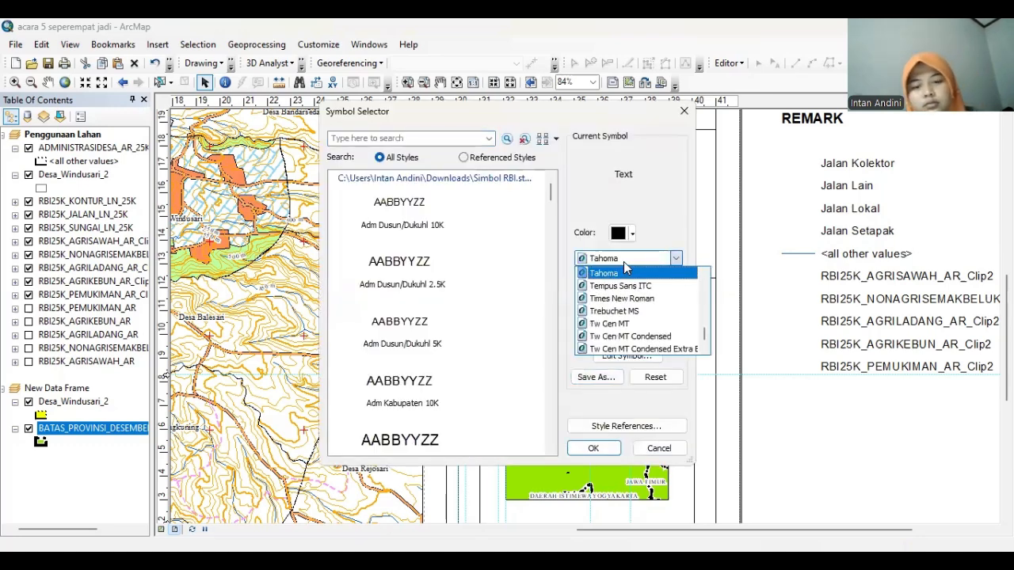
{"action": "left_click", "coordinate": [657, 273]}
{"action": "left_click", "coordinate": [657, 282]}
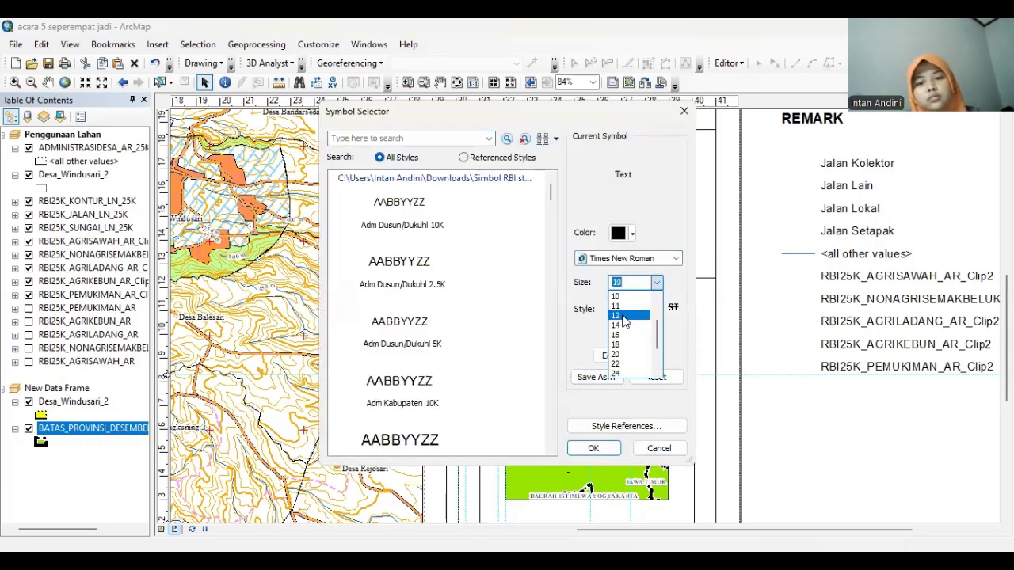
{"action": "left_click", "coordinate": [619, 316]}
{"action": "left_click", "coordinate": [615, 308]}
{"action": "left_click", "coordinate": [593, 450]}
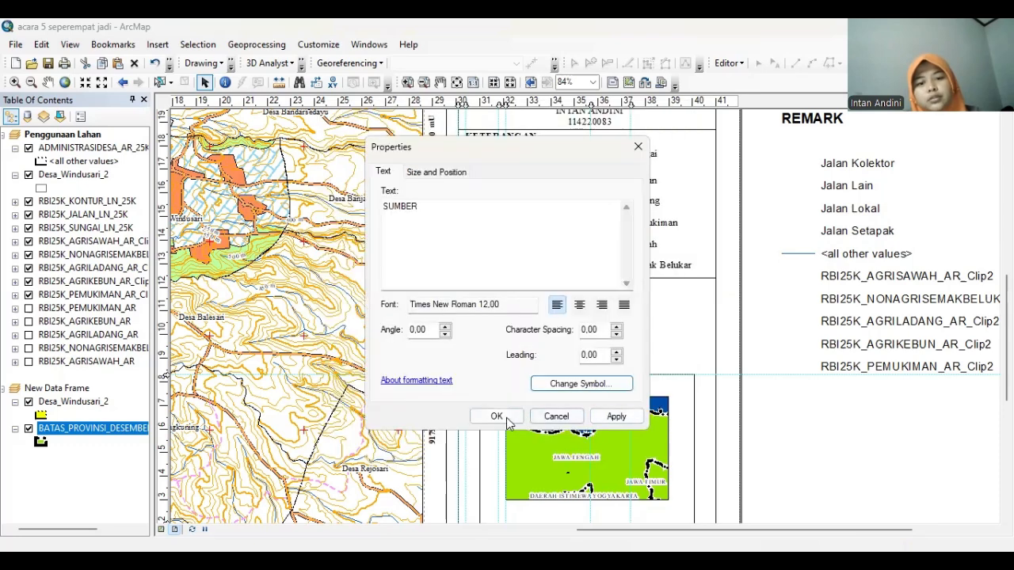
{"action": "left_click", "coordinate": [503, 419]}
{"action": "left_click_drag", "start_coordinate": [496, 284], "coordinate": [484, 285]}
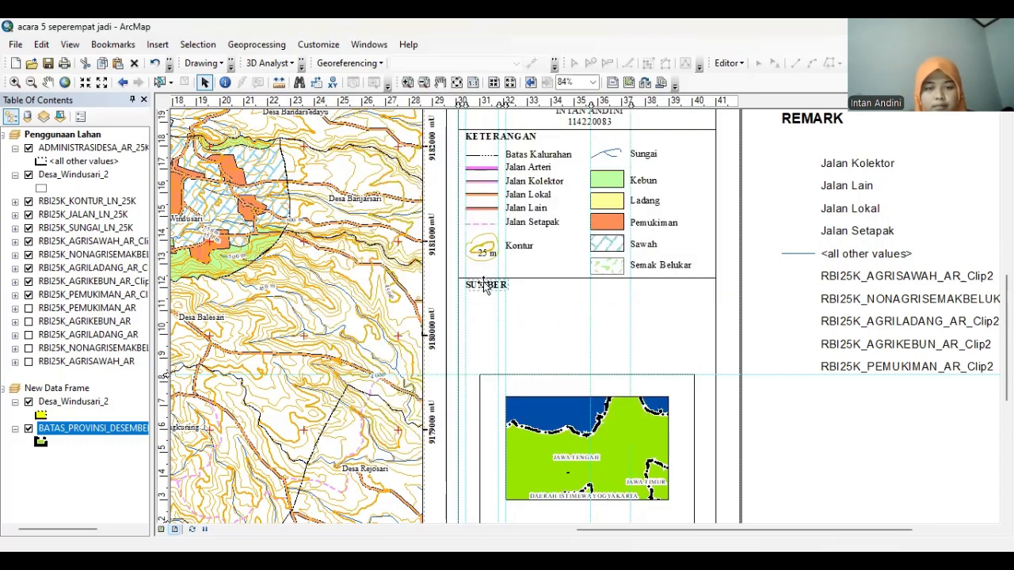
Copy the Jalan Setapak legend label and paste a duplicate onto the layout
{"action": "left_click", "coordinate": [548, 156]}
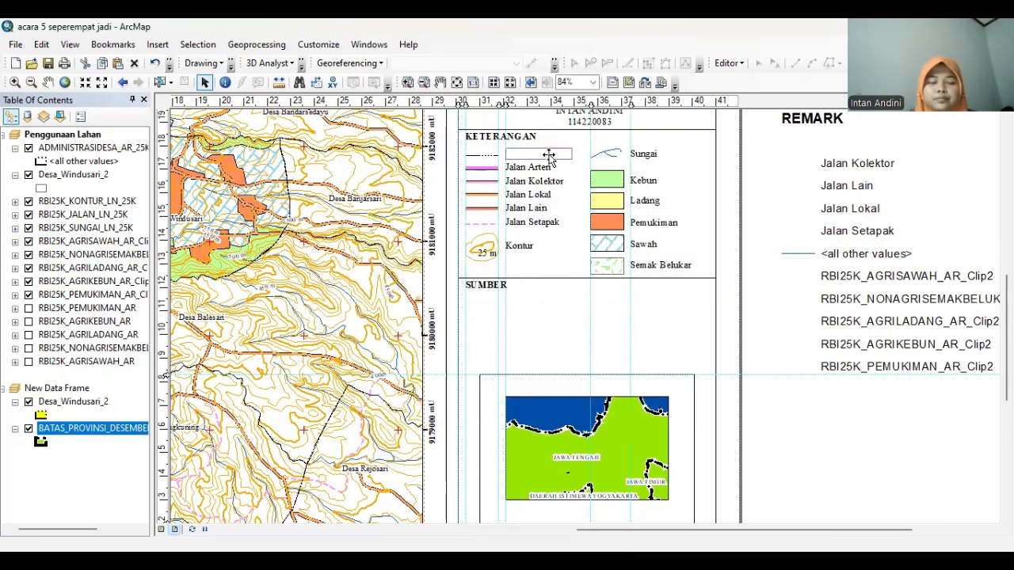
{"action": "right_click", "coordinate": [548, 154]}
{"action": "left_click", "coordinate": [524, 249]}
{"action": "left_click", "coordinate": [537, 219]}
{"action": "right_click", "coordinate": [537, 218]}
{"action": "left_click", "coordinate": [564, 283]}
{"action": "right_click", "coordinate": [563, 284]}
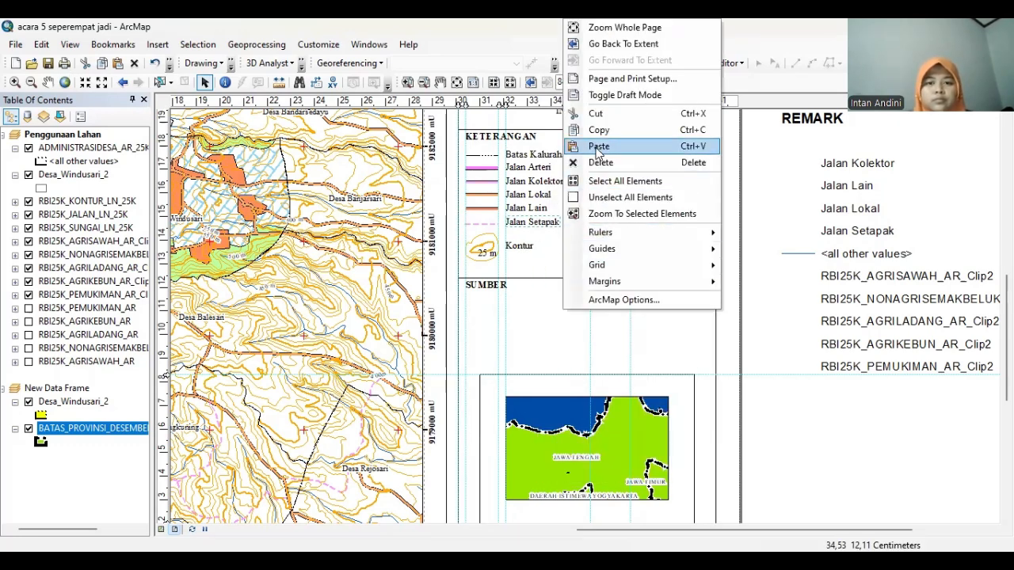
{"action": "left_click", "coordinate": [599, 147]}
Place the duplicate under SUMBER, reading 'Peta RBI Lembar Magelang 1408-234 Skala 1:25.000'
{"action": "left_click_drag", "start_coordinate": [545, 238], "coordinate": [492, 296]}
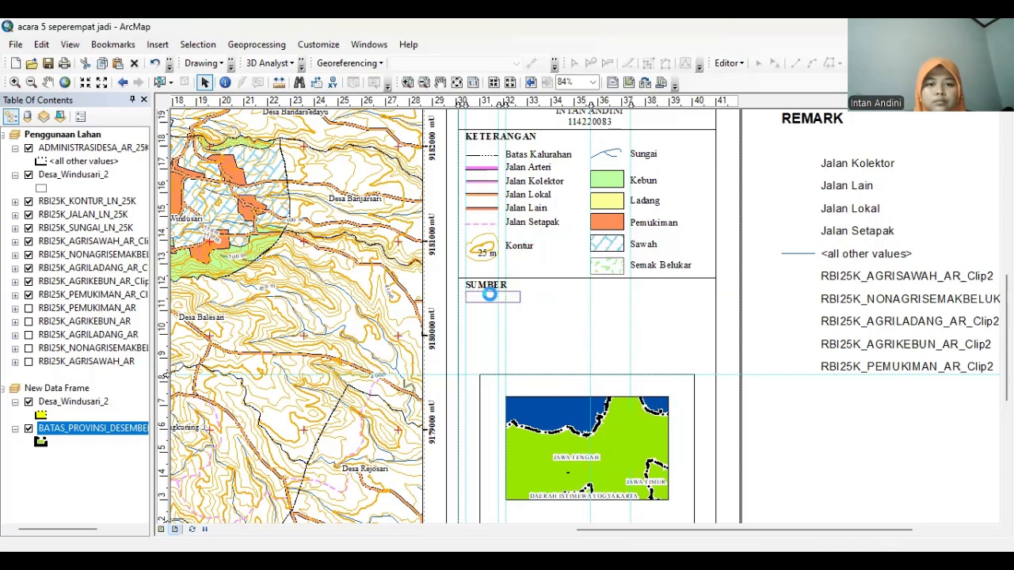
{"action": "double_click", "coordinate": [492, 297]}
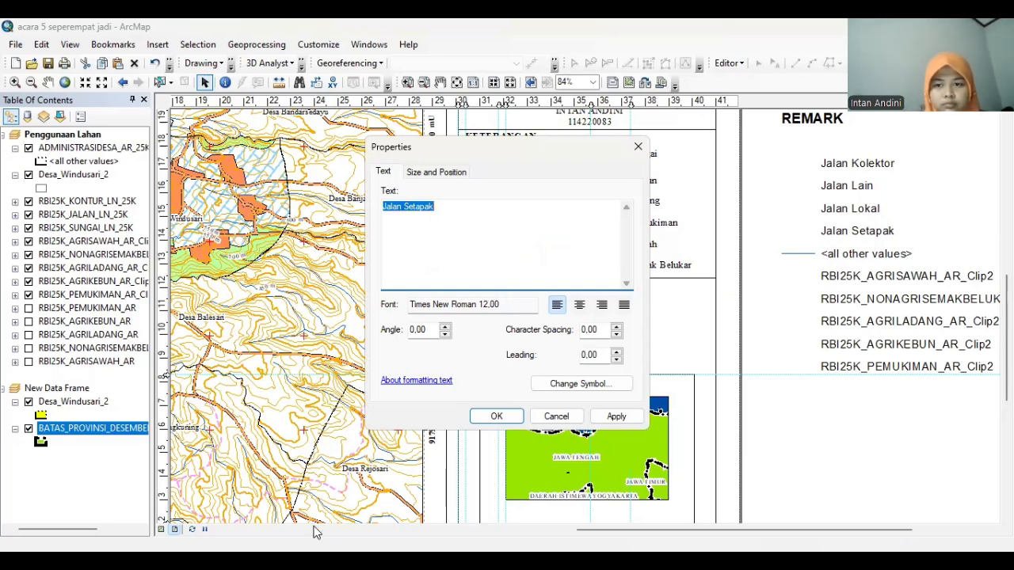
{"action": "key", "text": "ctrl+v"}
{"action": "key", "text": "alt+Tab"}
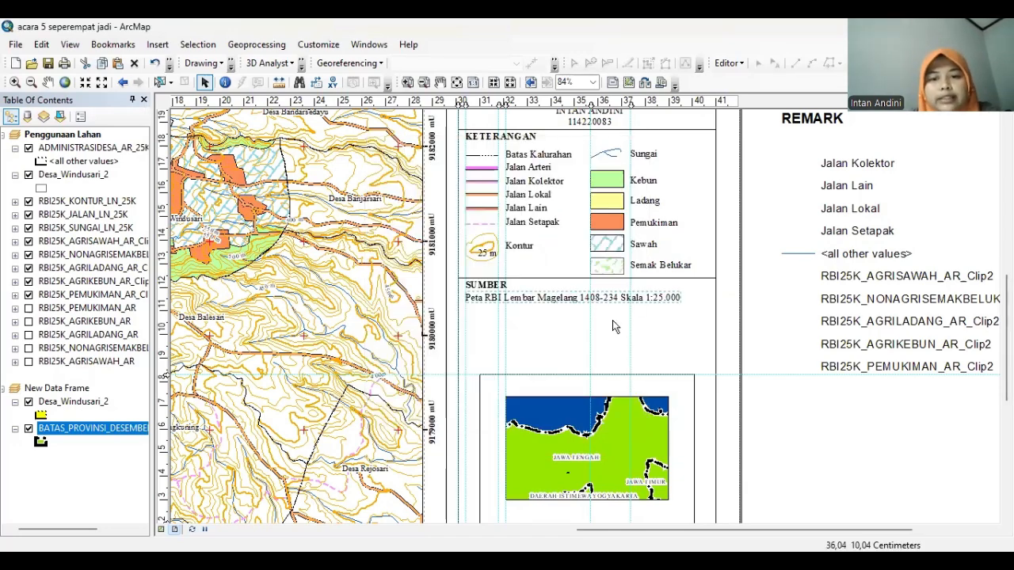
{"action": "left_click_drag", "start_coordinate": [540, 300], "coordinate": [540, 297]}
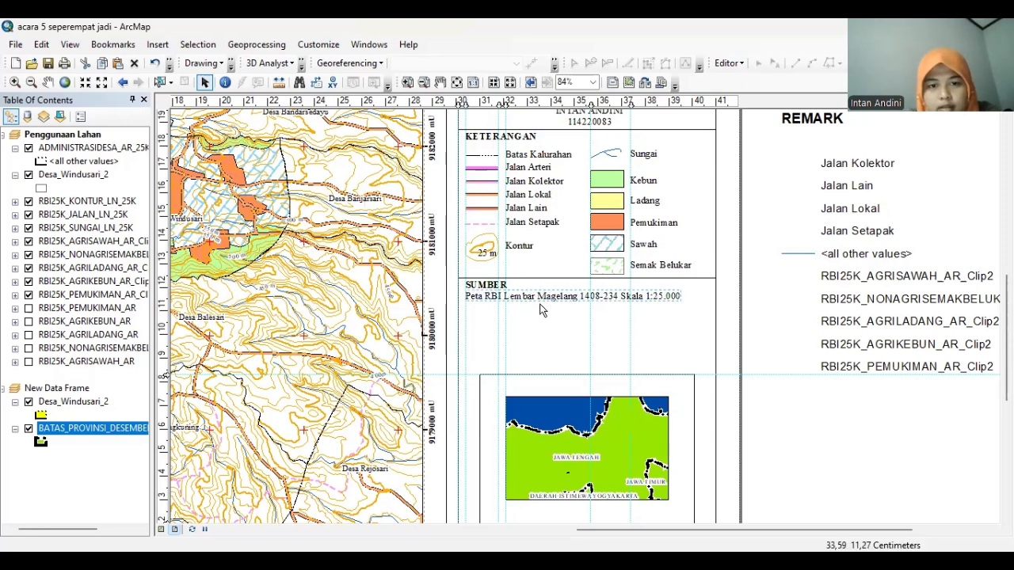
Copy the existing divider line and place the copy beneath the SUMBER source text
{"action": "left_click", "coordinate": [555, 277]}
{"action": "left_click", "coordinate": [804, 230]}
{"action": "right_click", "coordinate": [804, 228]}
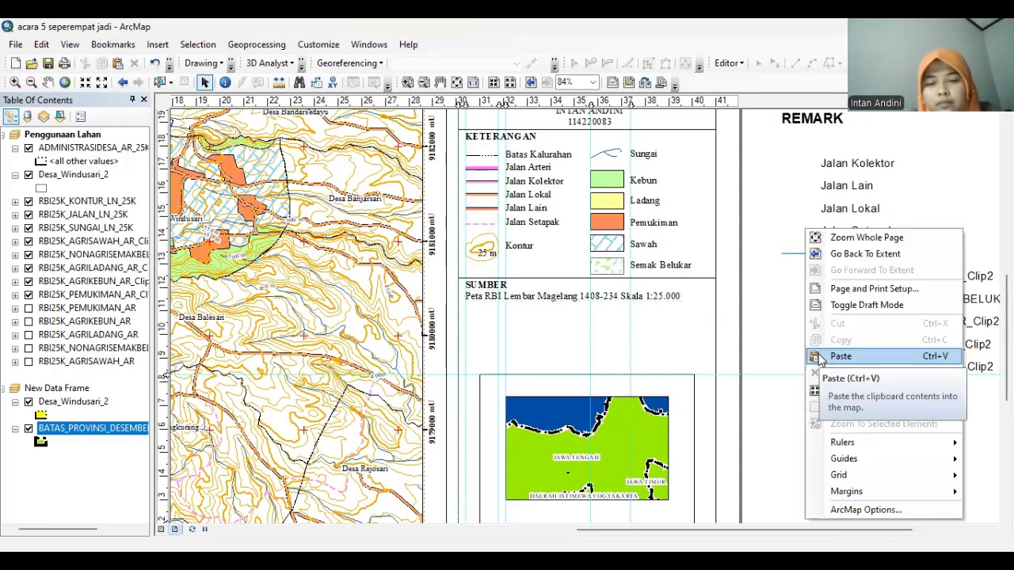
{"action": "left_click", "coordinate": [634, 283]}
{"action": "right_click", "coordinate": [633, 283]}
{"action": "key", "text": "Escape"}
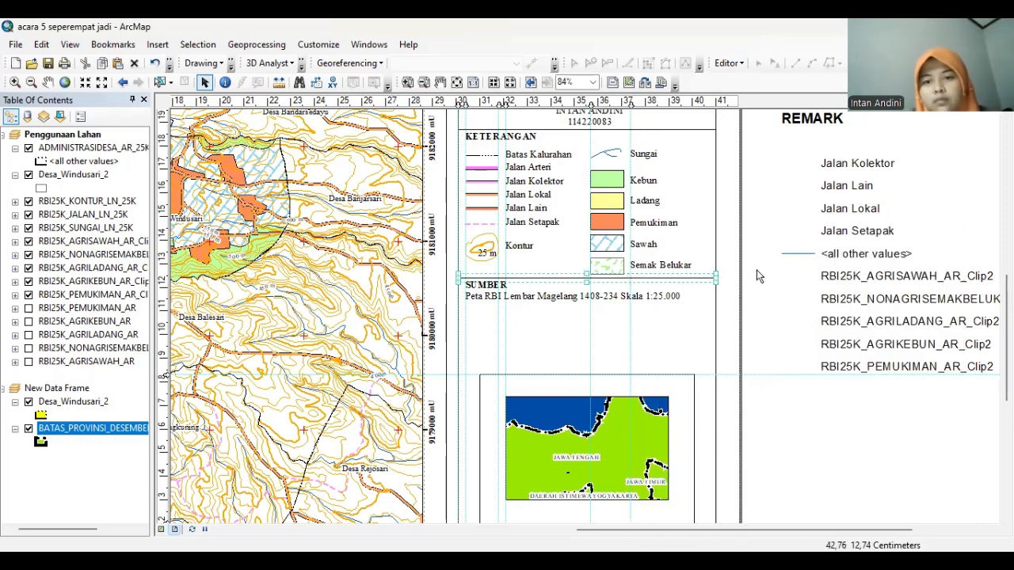
{"action": "right_click", "coordinate": [780, 349]}
{"action": "left_click", "coordinate": [792, 385]}
{"action": "left_click_drag", "start_coordinate": [625, 294], "coordinate": [580, 305]}
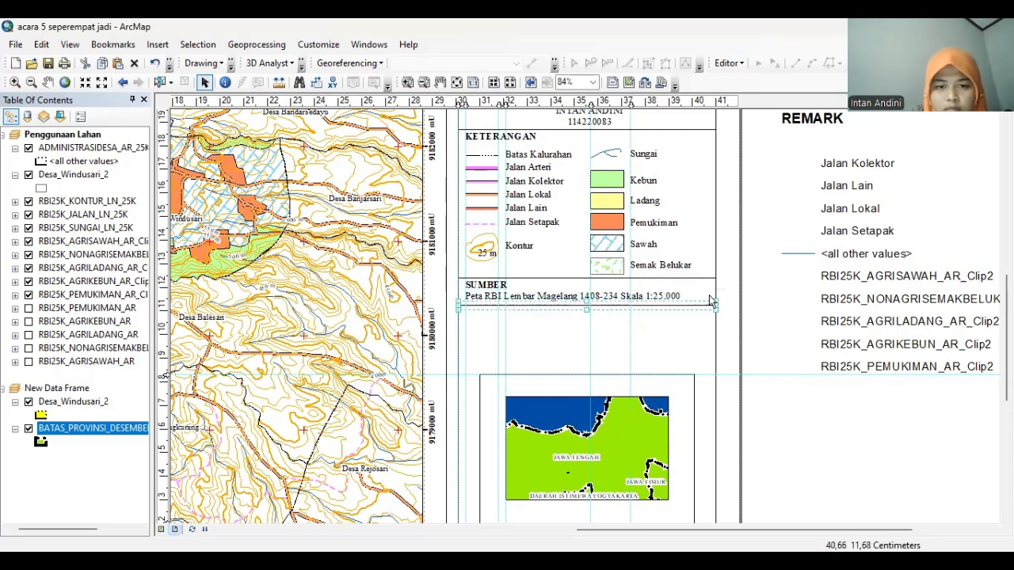
{"action": "left_click", "coordinate": [792, 281]}
Copy the SUMBER heading and place the copy below the new divider
{"action": "left_click", "coordinate": [489, 286]}
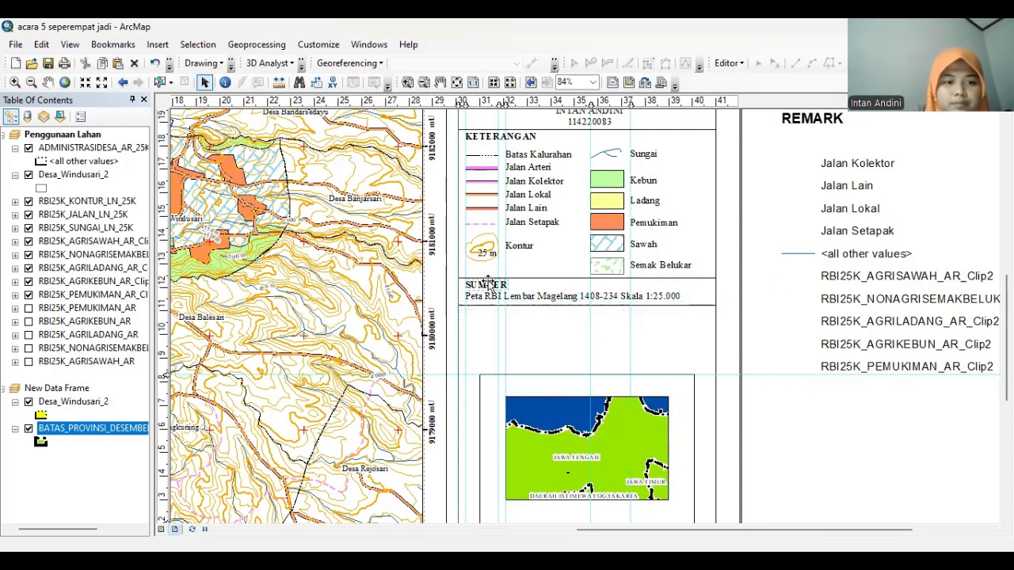
{"action": "right_click", "coordinate": [489, 286]}
{"action": "left_click", "coordinate": [515, 338]}
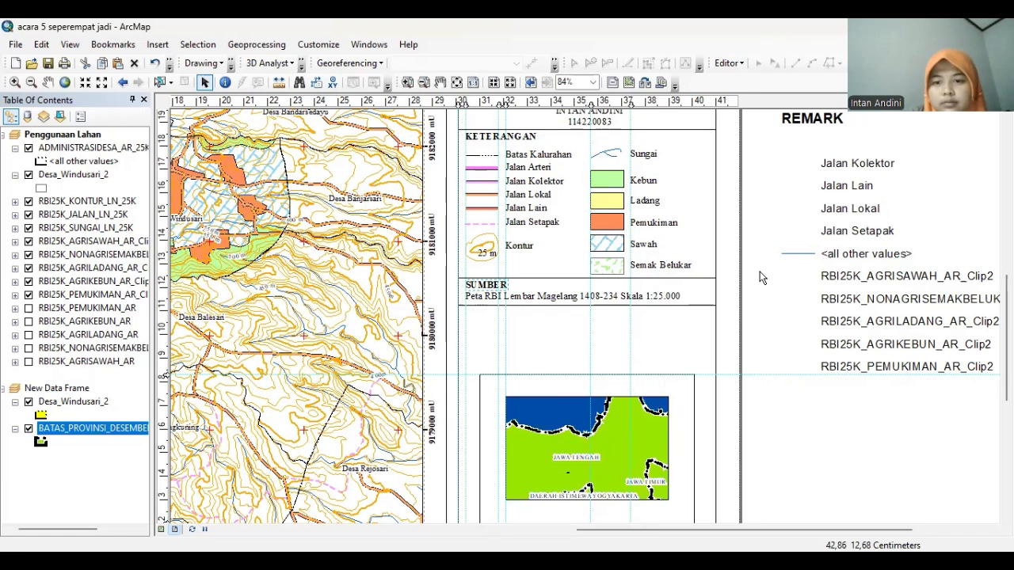
{"action": "right_click", "coordinate": [761, 258]}
{"action": "left_click", "coordinate": [796, 386]}
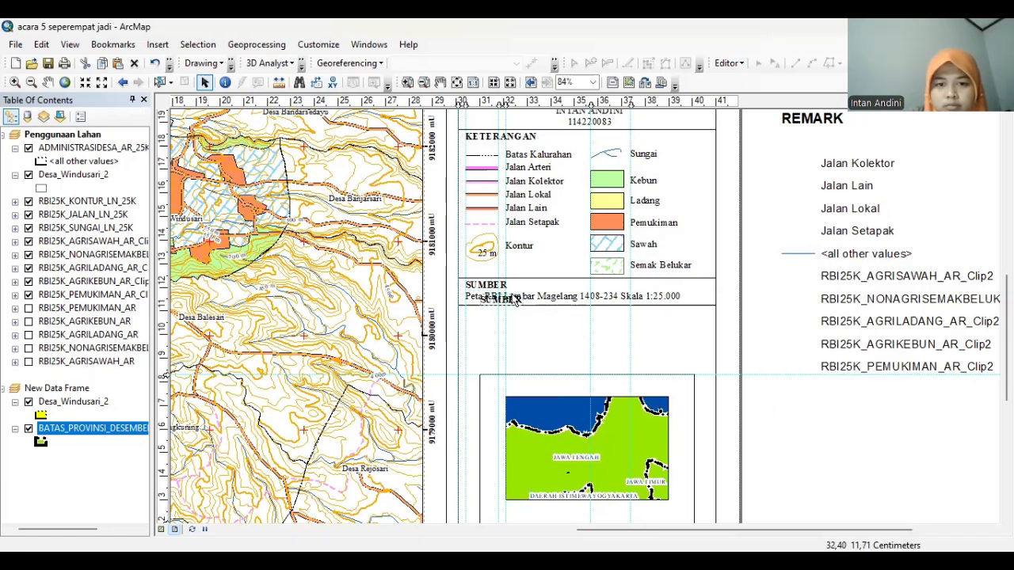
{"action": "mouse_move", "coordinate": [514, 298]}
{"action": "left_mouse_down"}
{"action": "mouse_move", "coordinate": [500, 315]}
{"action": "mouse_move", "coordinate": [513, 294]}
{"action": "left_mouse_up"}
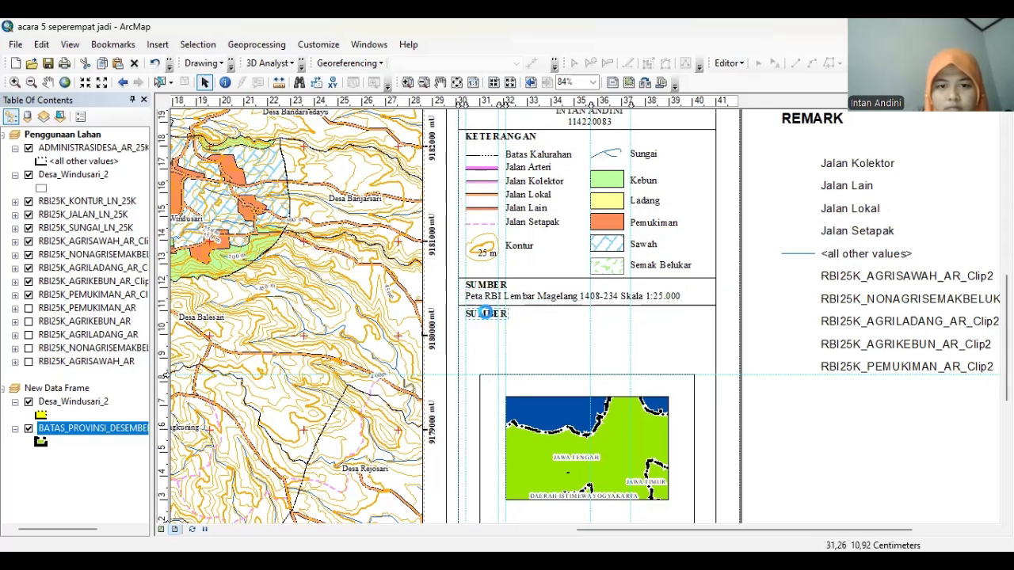
Change the copied heading's text to 'SISTEM KOORDINAT PETA'
{"action": "double_click", "coordinate": [490, 314]}
{"action": "type", "text": "SISTEM KOORDINAT SISTEM"}
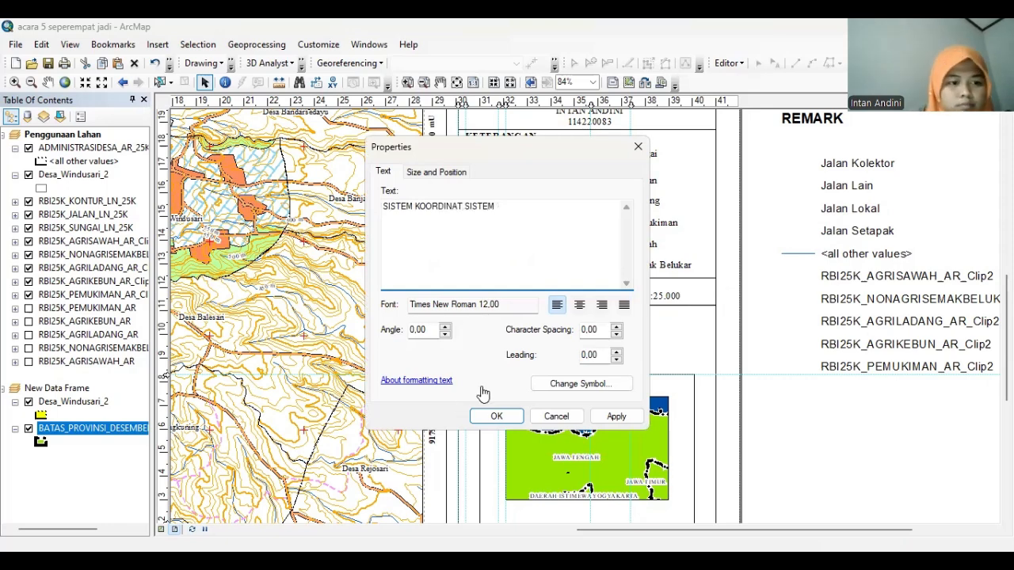
{"action": "left_click", "coordinate": [487, 225]}
{"action": "key", "text": "BackSpace"}
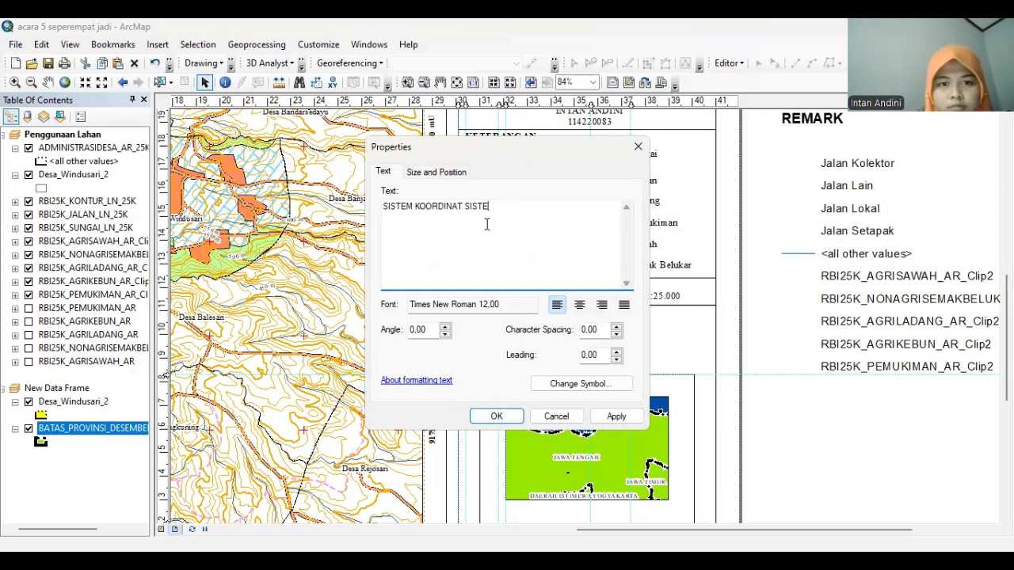
{"action": "left_click", "coordinate": [483, 422]}
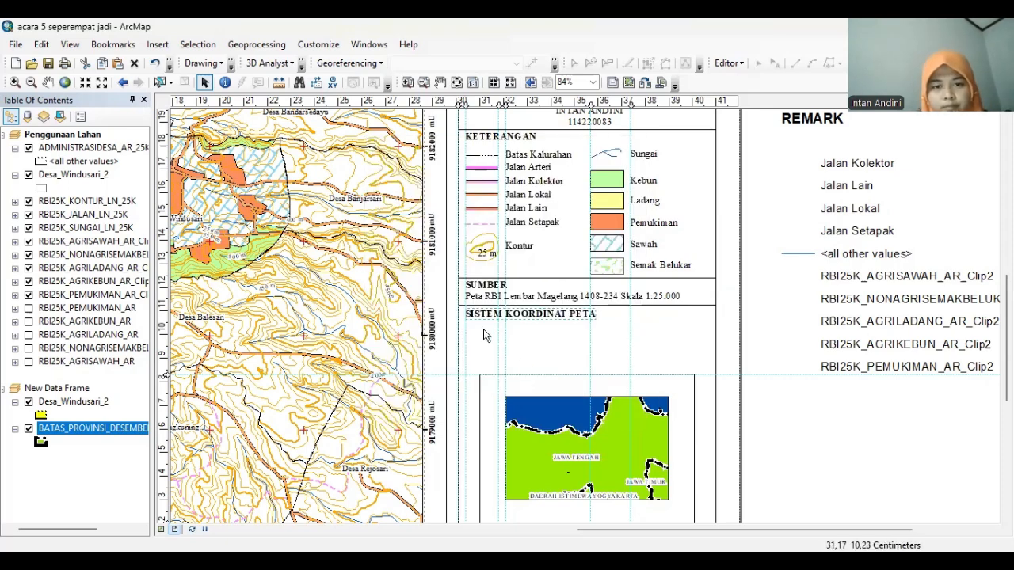
{"action": "left_click", "coordinate": [483, 317]}
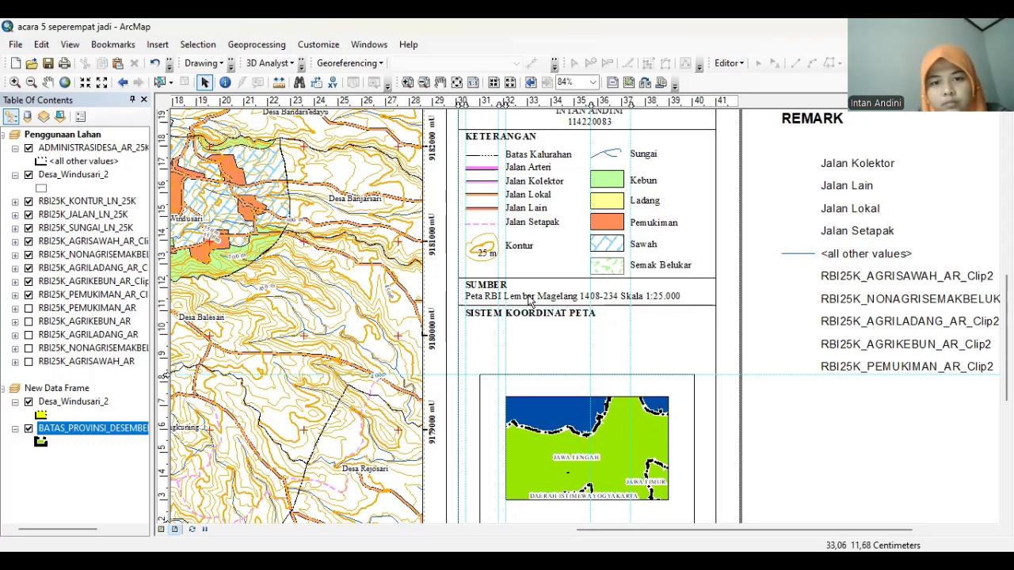
Paste a copy of the Kontur label under the heading and rename it 'Proyeksi'
{"action": "left_click", "coordinate": [522, 252]}
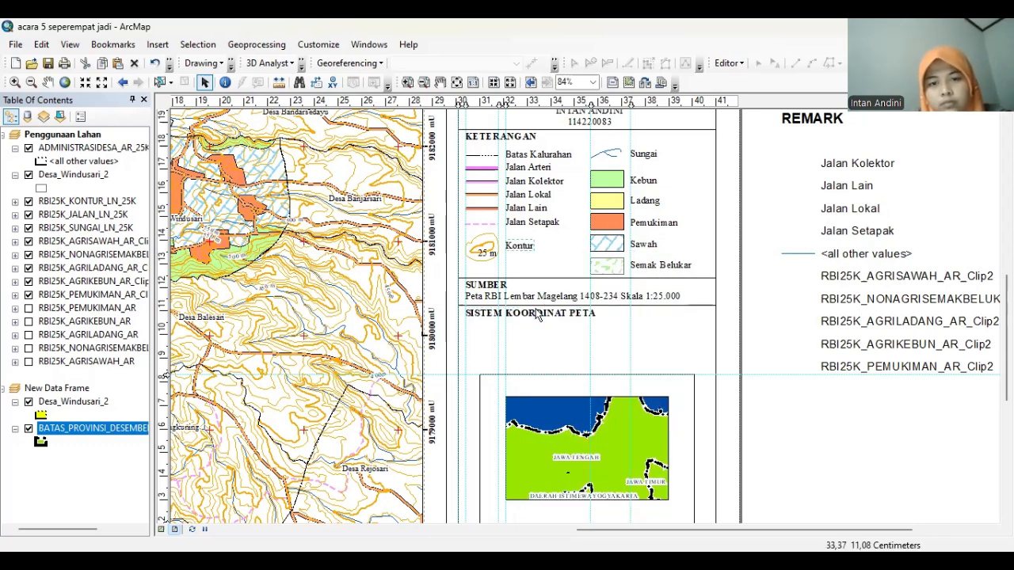
{"action": "right_click", "coordinate": [766, 316]}
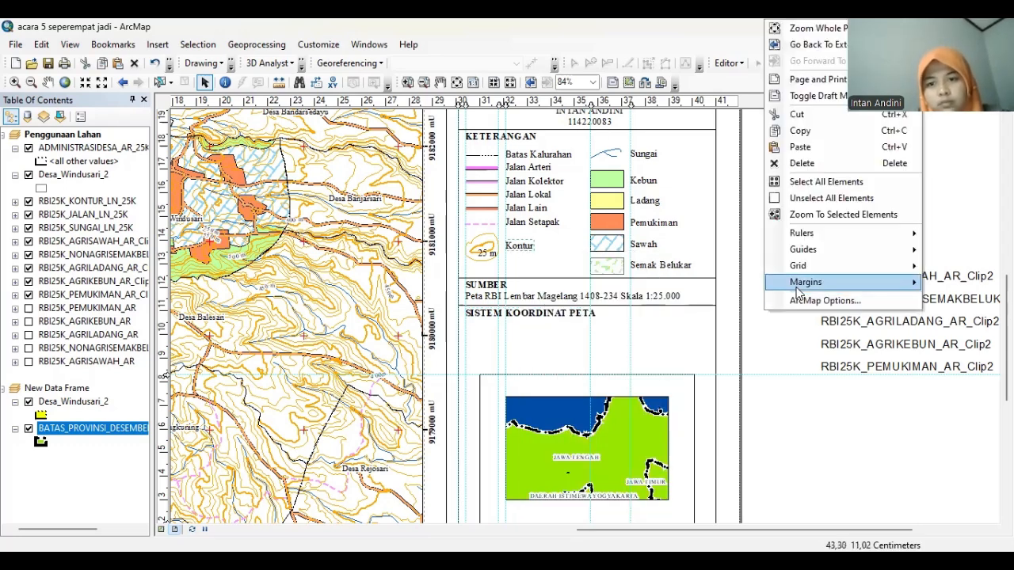
{"action": "left_click", "coordinate": [800, 147]}
{"action": "left_click_drag", "start_coordinate": [538, 262], "coordinate": [482, 322]}
{"action": "double_click", "coordinate": [481, 320]}
{"action": "type", "text": "Proyeksi"}
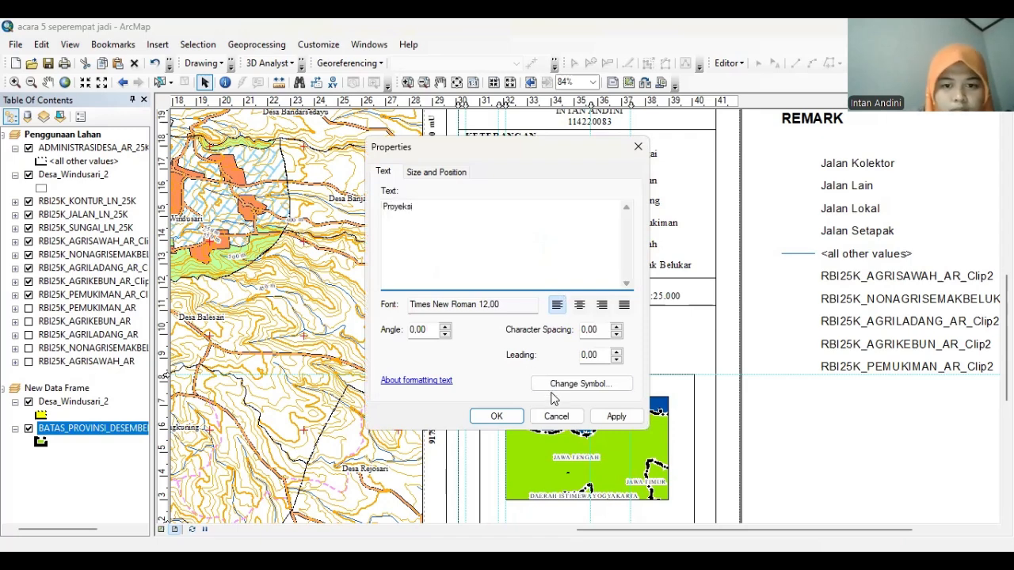
{"action": "left_click", "coordinate": [496, 416]}
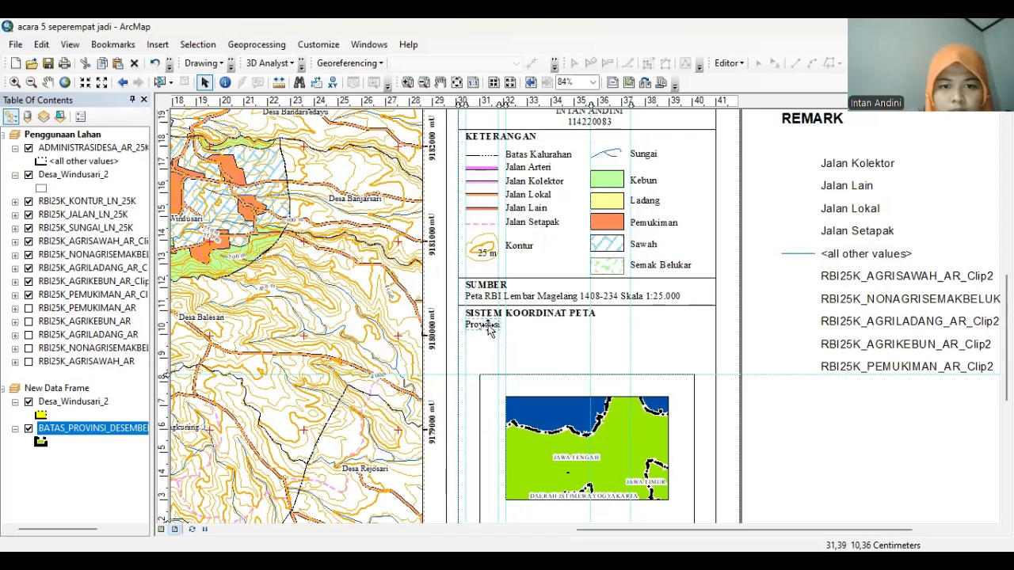
Add another Kontur label copy below Proyeksi reading 'Sistem Grid'
{"action": "right_click", "coordinate": [788, 381]}
{"action": "left_click", "coordinate": [789, 386]}
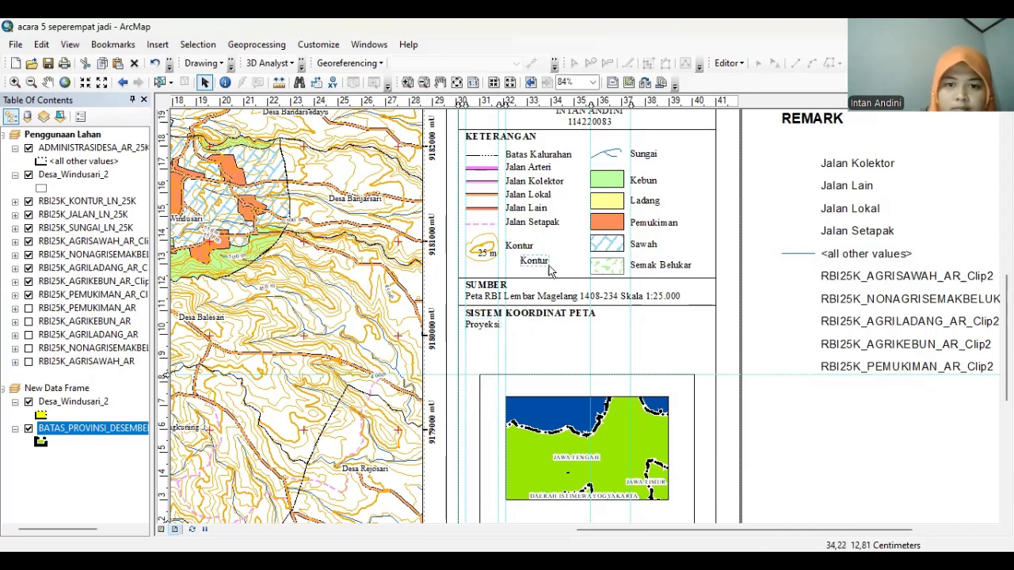
{"action": "left_click_drag", "start_coordinate": [543, 261], "coordinate": [488, 338]}
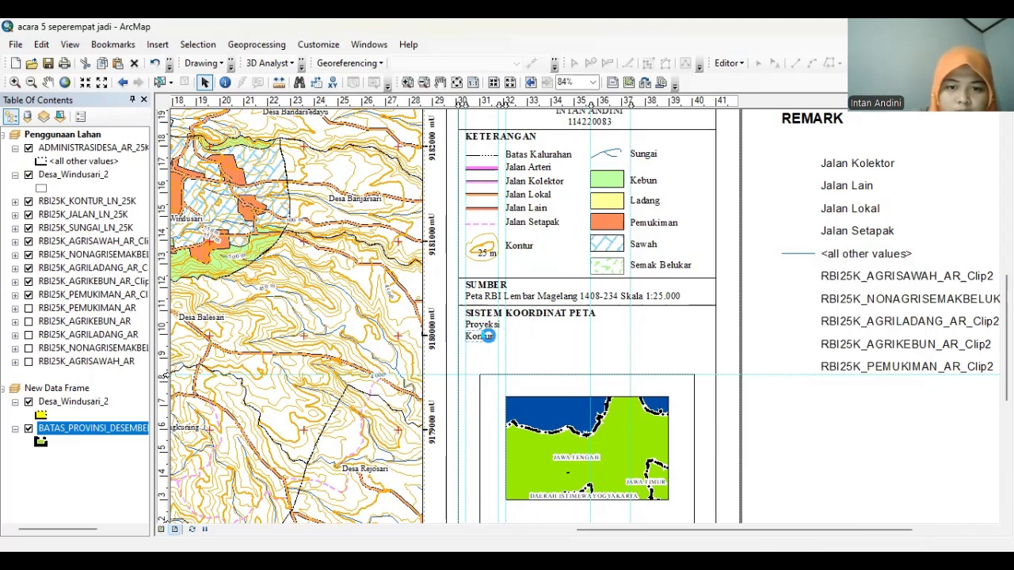
{"action": "double_click", "coordinate": [487, 337]}
{"action": "type", "text": "Sistem Grid"}
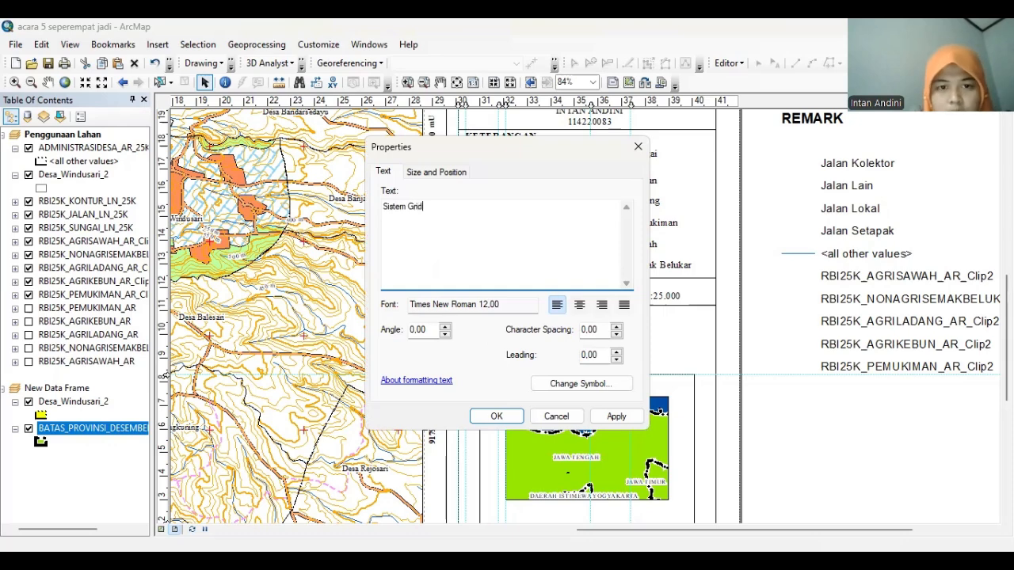
{"action": "left_click", "coordinate": [497, 416]}
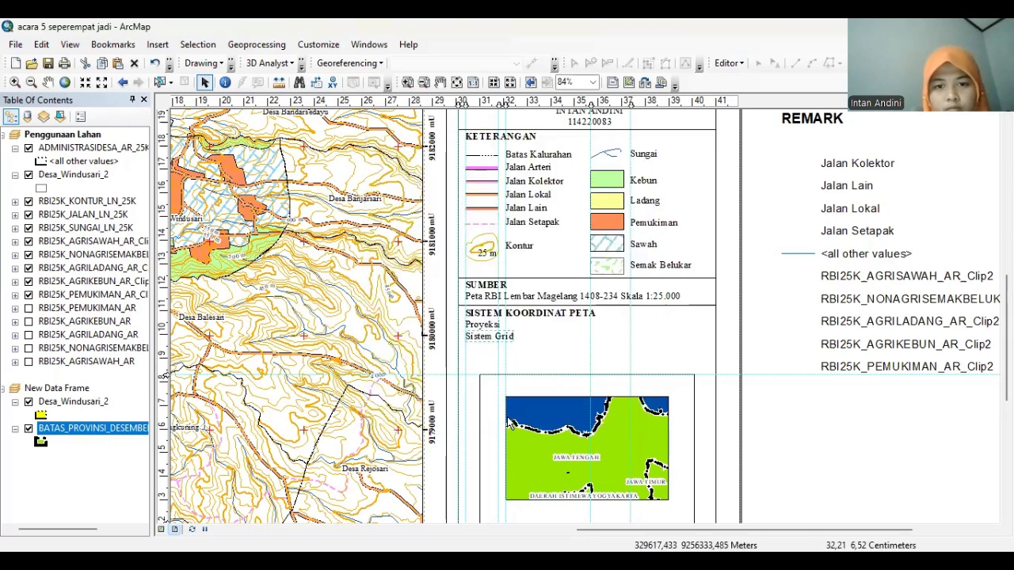
Add a 'Datum' entry below Sistem Grid and line up the three entries
{"action": "right_click", "coordinate": [783, 331]}
{"action": "left_click", "coordinate": [816, 385]}
{"action": "left_click_drag", "start_coordinate": [555, 262], "coordinate": [488, 350]}
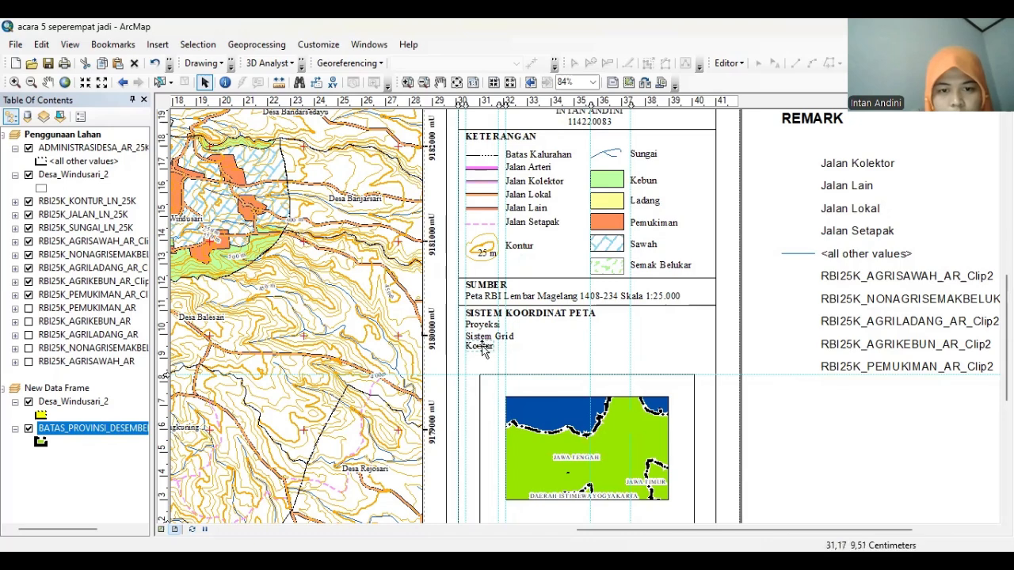
{"action": "double_click", "coordinate": [481, 349]}
{"action": "type", "text": "Datum"}
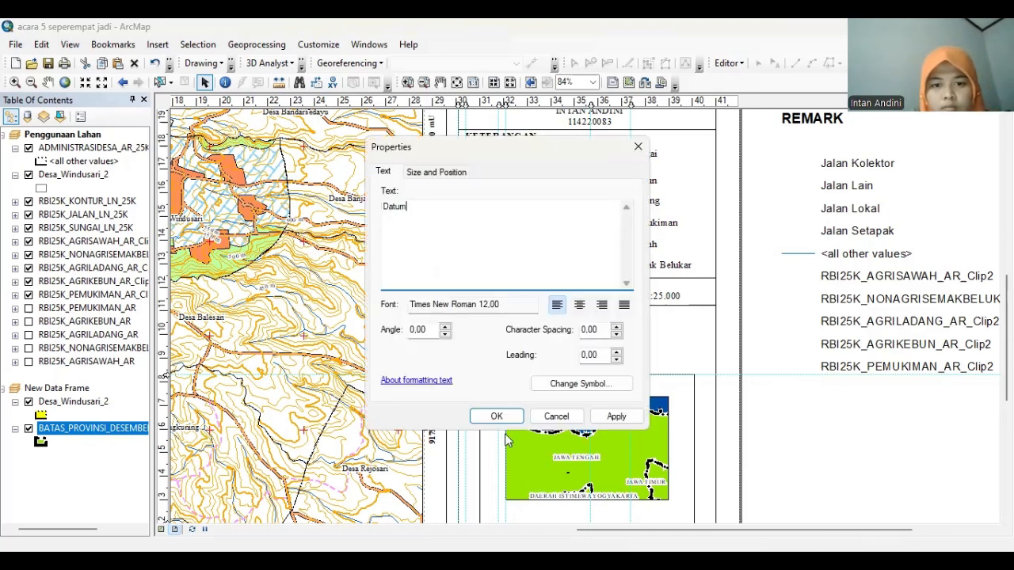
{"action": "left_click", "coordinate": [500, 420]}
{"action": "left_click", "coordinate": [496, 337]}
{"action": "left_click_drag", "start_coordinate": [496, 338], "coordinate": [496, 337]}
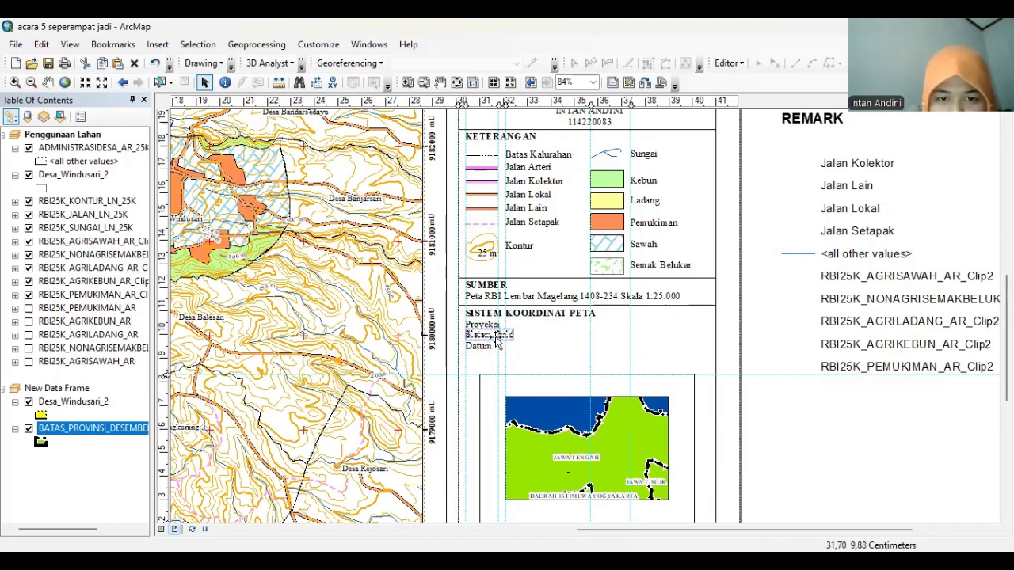
{"action": "left_click", "coordinate": [777, 331]}
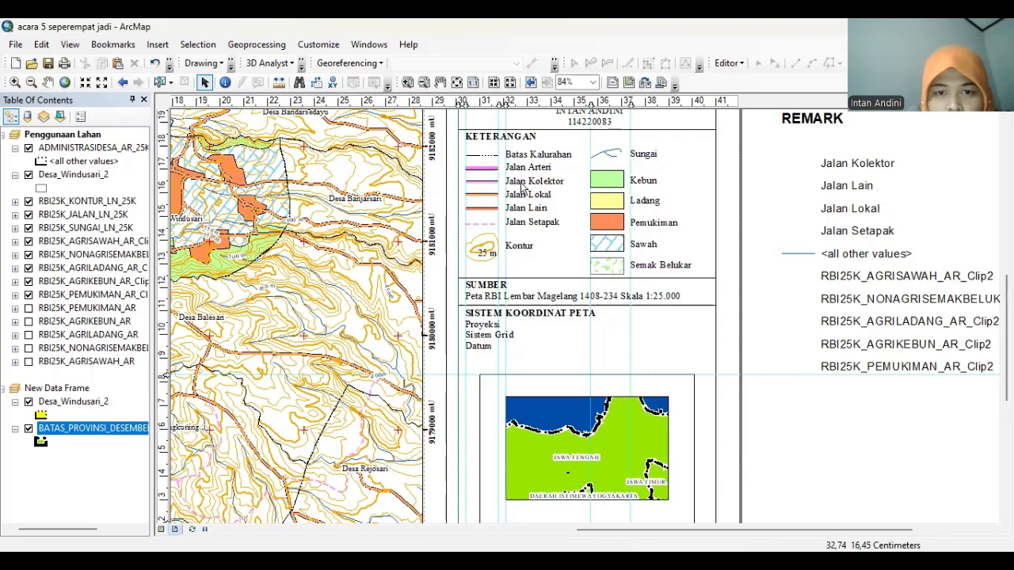
{"action": "left_click_drag", "start_coordinate": [502, 103], "coordinate": [511, 104]}
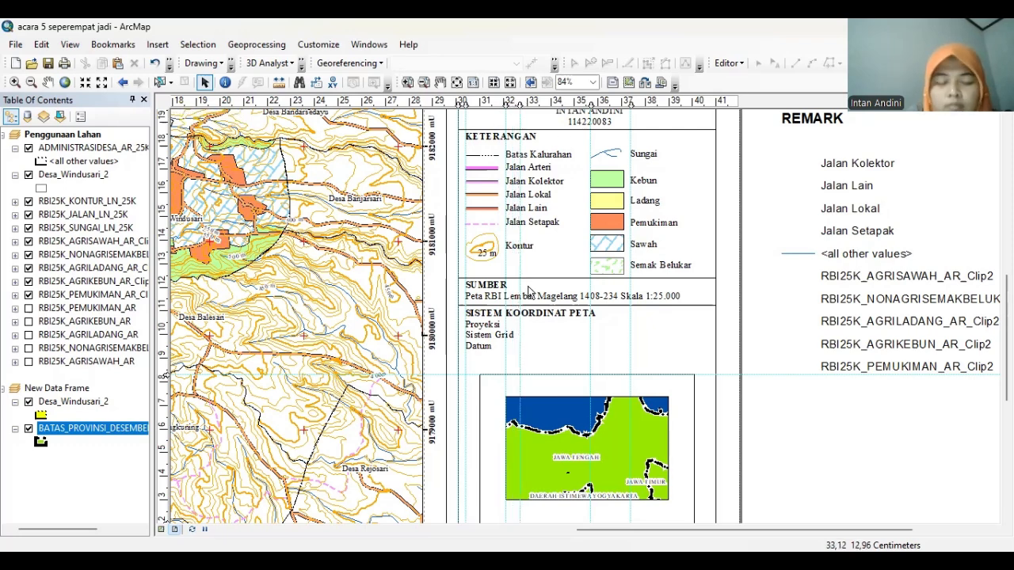
Place Kontur label copies beside Proyeksi, Sistem Grid and Datum, then clear the Datum one's text
{"action": "right_click", "coordinate": [752, 347]}
{"action": "left_click", "coordinate": [765, 185]}
{"action": "left_click_drag", "start_coordinate": [538, 263], "coordinate": [541, 332]}
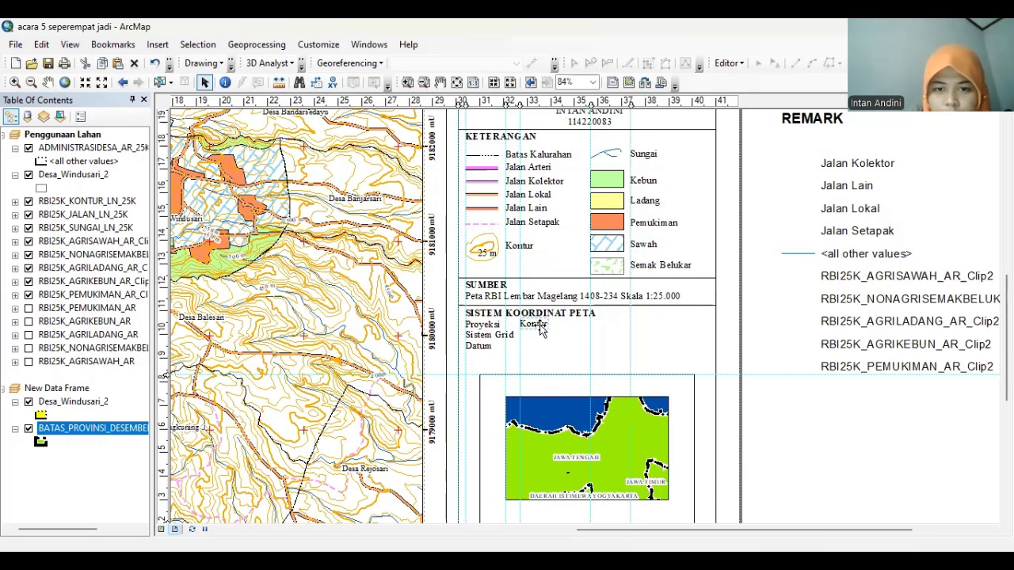
{"action": "right_click", "coordinate": [748, 269]}
{"action": "left_click", "coordinate": [784, 385]}
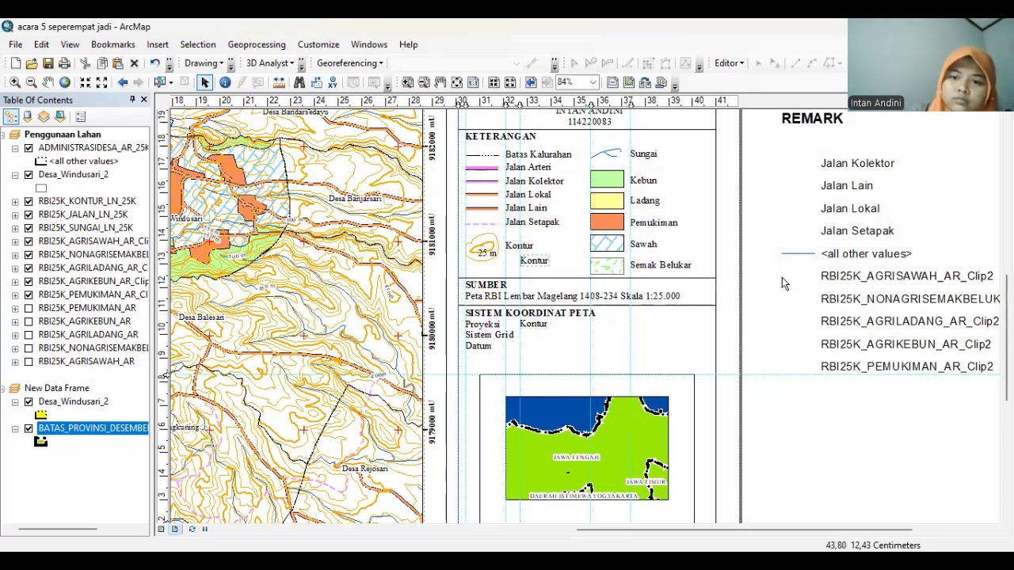
{"action": "left_click_drag", "start_coordinate": [533, 262], "coordinate": [534, 337]}
{"action": "left_click_drag", "start_coordinate": [532, 262], "coordinate": [529, 346]}
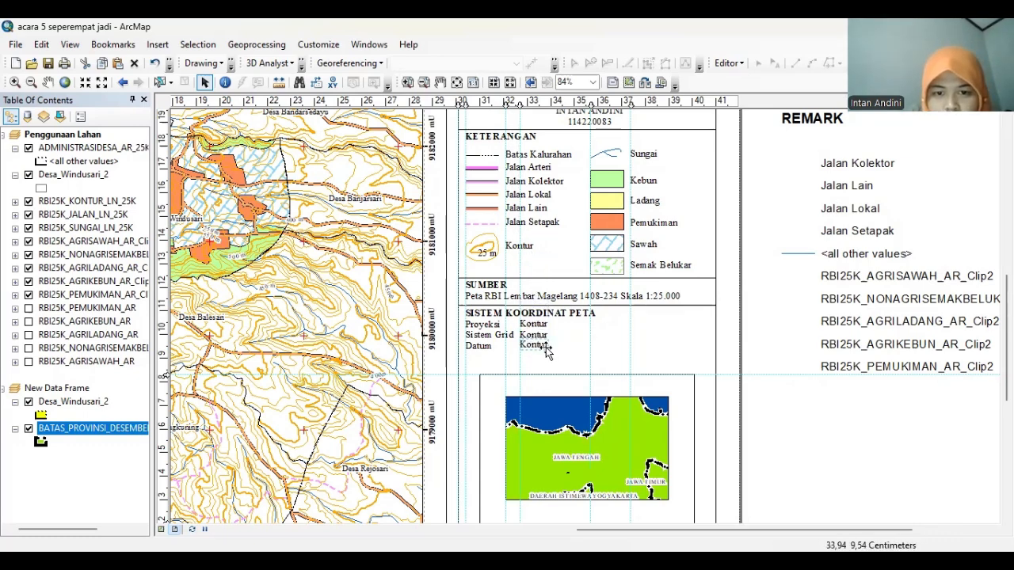
{"action": "double_click", "coordinate": [530, 342]}
{"action": "key", "text": "BackSpace"}
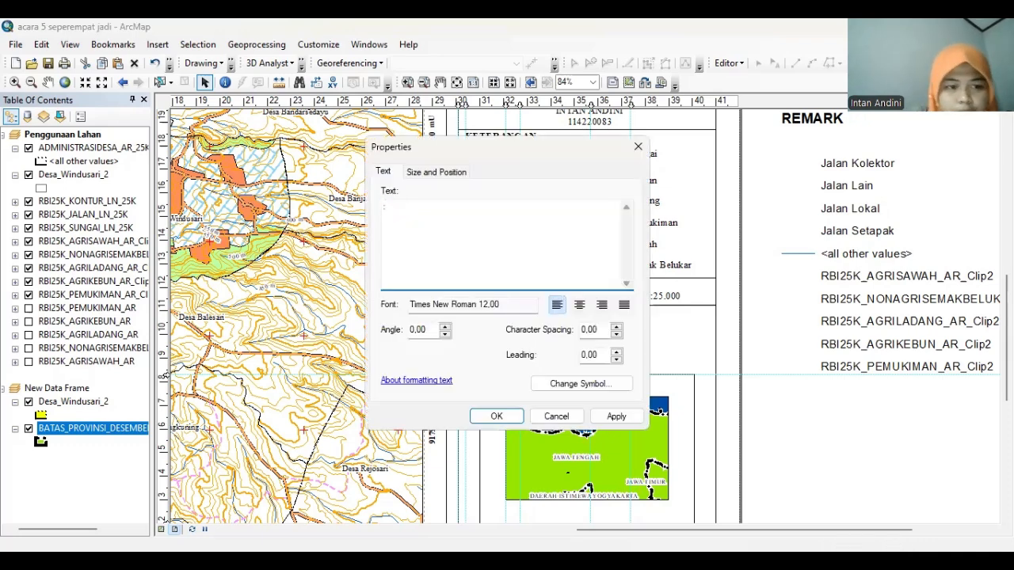
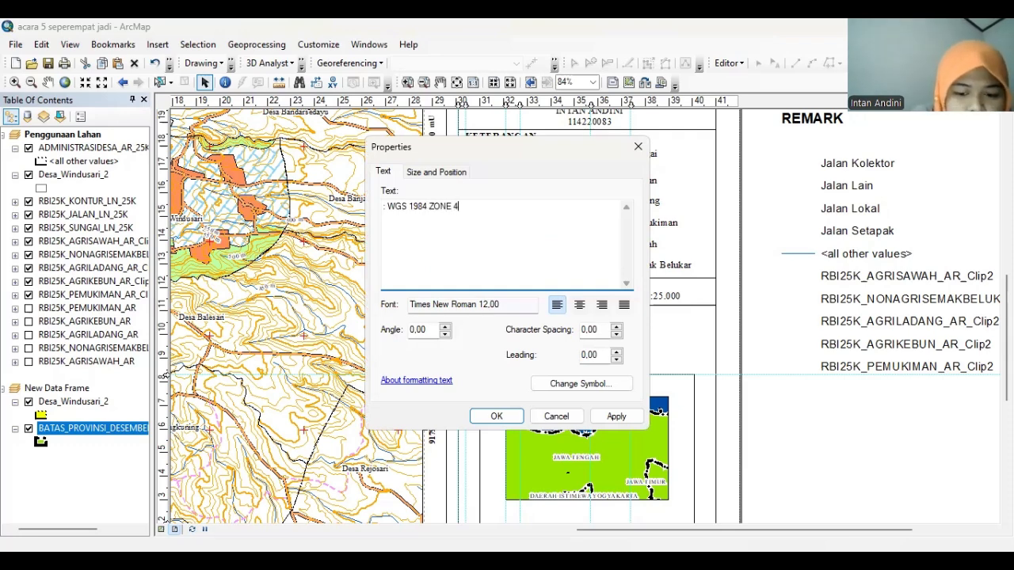
Confirm the datum text WGS 1984 ZONE 49S and make the grid entry italic 'Universal Transverse Mercator'
{"action": "left_click", "coordinate": [496, 417]}
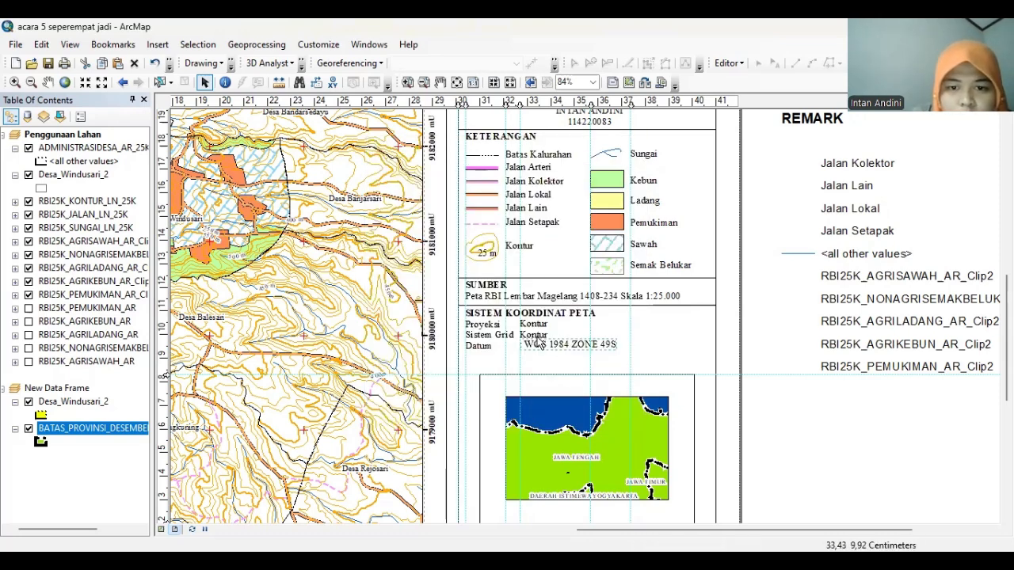
{"action": "double_click", "coordinate": [537, 336]}
{"action": "key", "text": "BackSpace"}
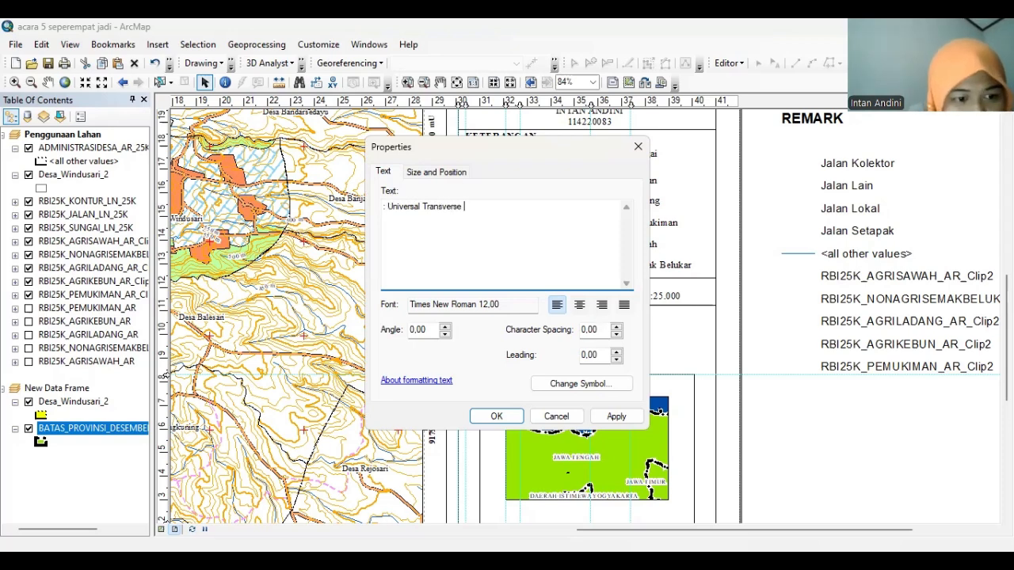
{"action": "type", "text": "or"}
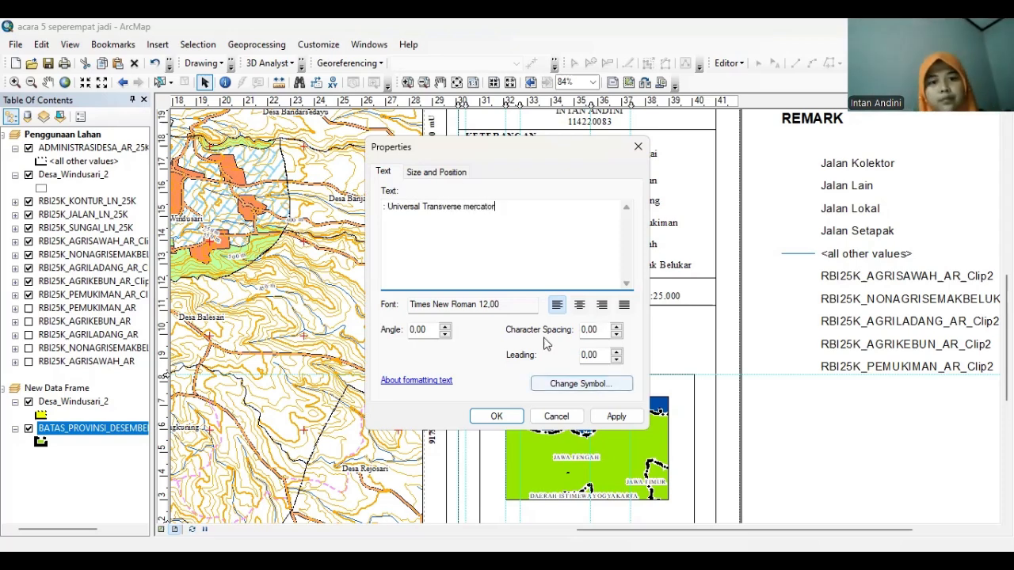
{"action": "type", "text": "erca"}
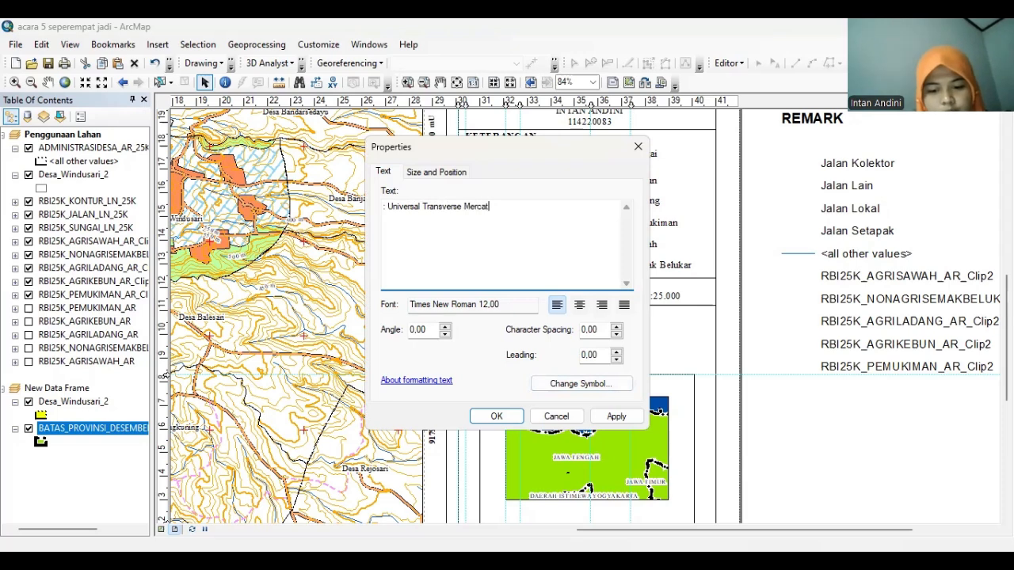
{"action": "left_click", "coordinate": [583, 383]}
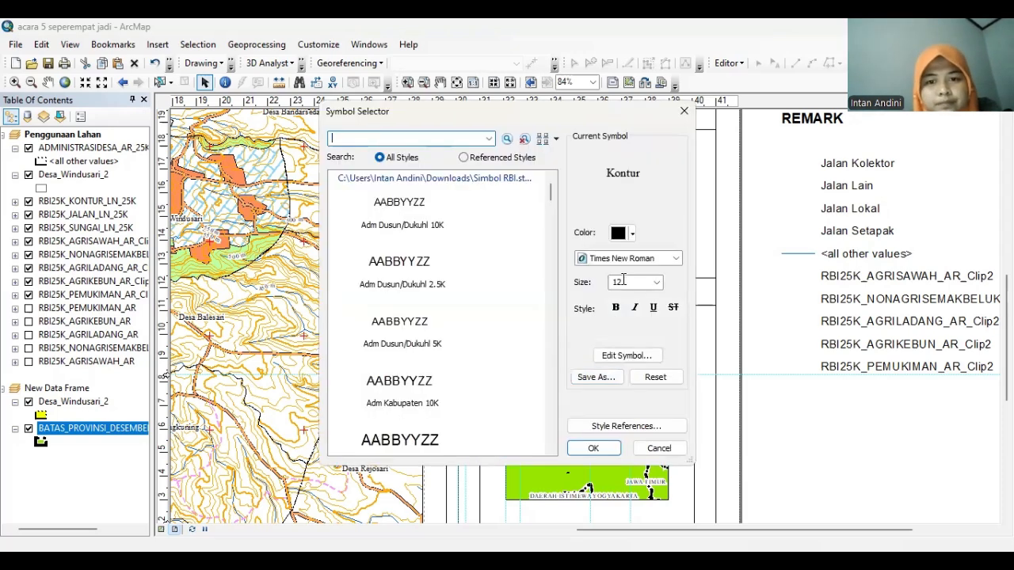
{"action": "left_click", "coordinate": [634, 308]}
{"action": "left_click", "coordinate": [594, 449]}
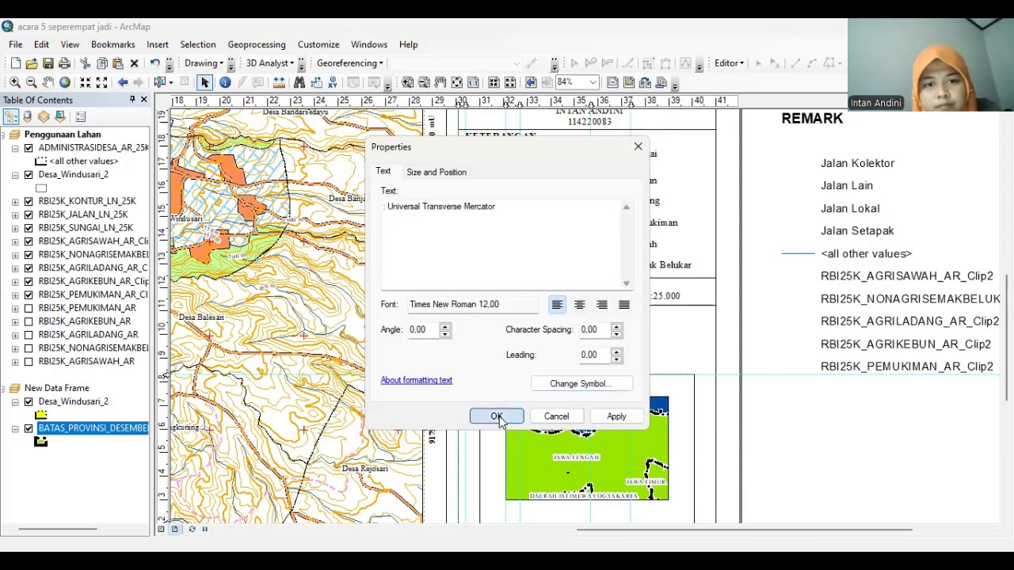
{"action": "left_click", "coordinate": [499, 417]}
Replace the Proyeksi placeholder with italic 'Transverse Mercator' text
{"action": "double_click", "coordinate": [528, 325]}
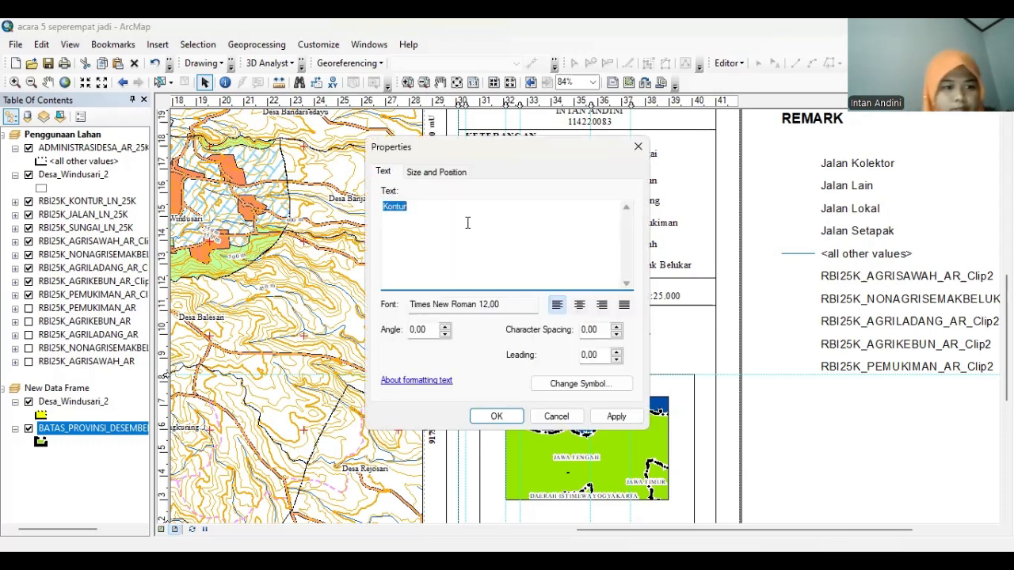
{"action": "key", "text": "BackSpace"}
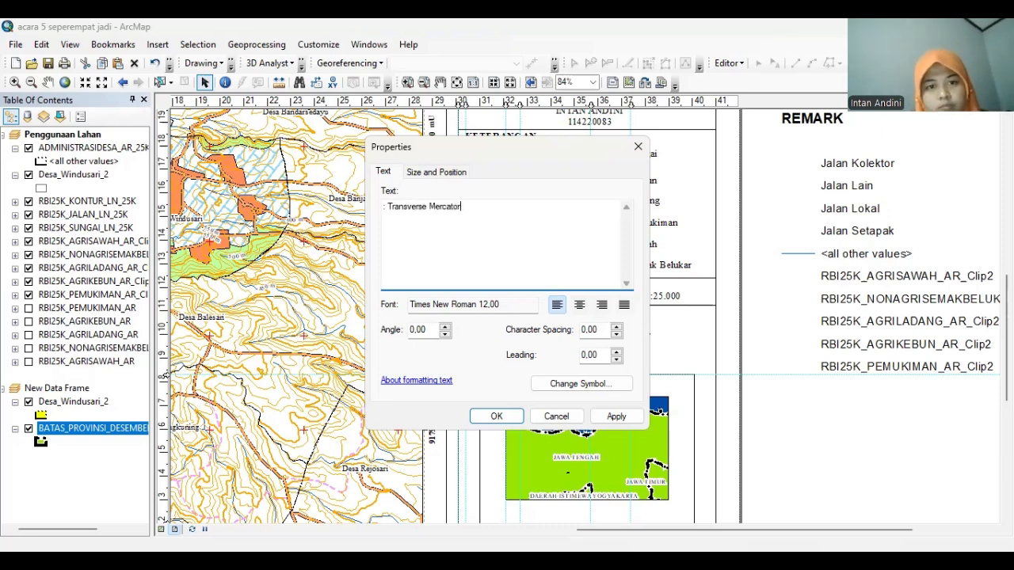
{"action": "left_click", "coordinate": [579, 384]}
{"action": "left_click", "coordinate": [635, 307]}
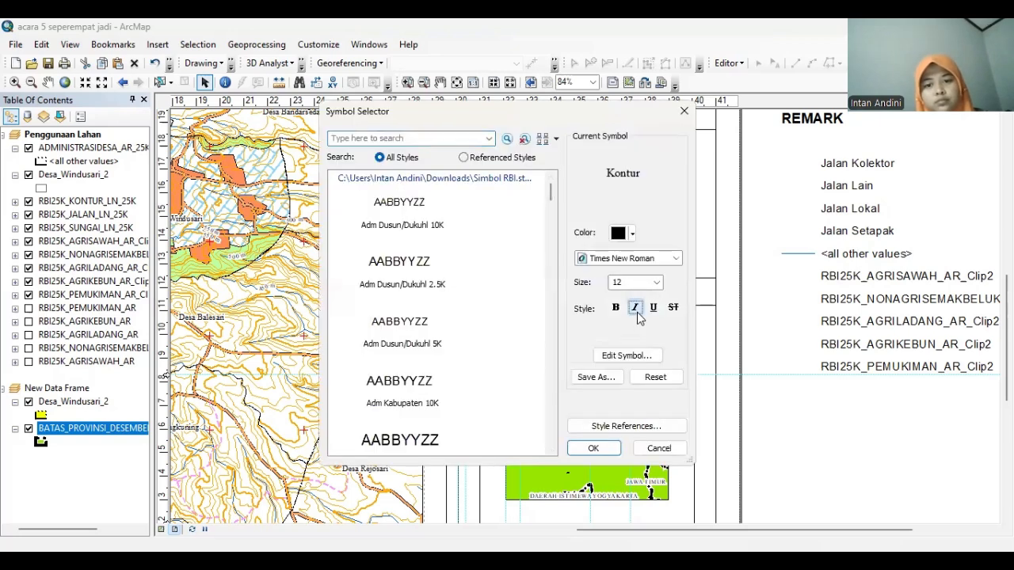
{"action": "left_click", "coordinate": [592, 450]}
{"action": "left_click", "coordinate": [499, 416]}
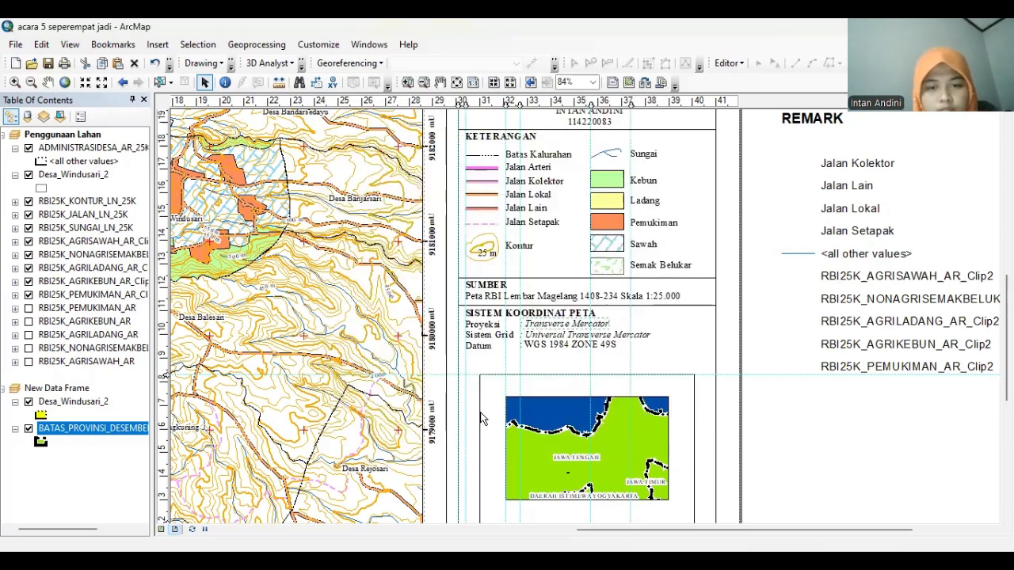
{"action": "left_click", "coordinate": [594, 349]}
{"action": "left_click", "coordinate": [683, 345]}
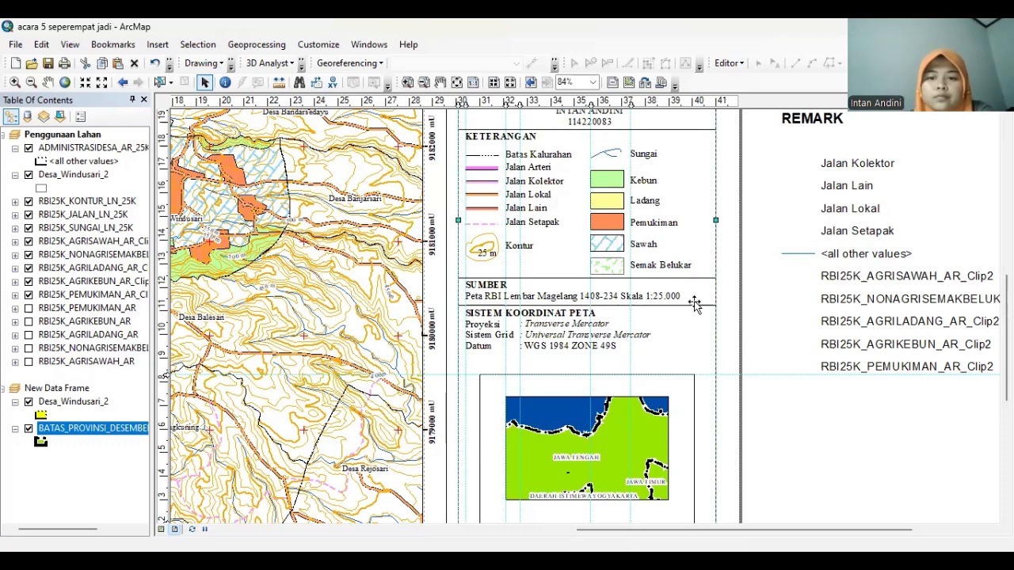
Copy the divider line under SUMBER and place the copy below the Datum row
{"action": "left_click", "coordinate": [645, 306]}
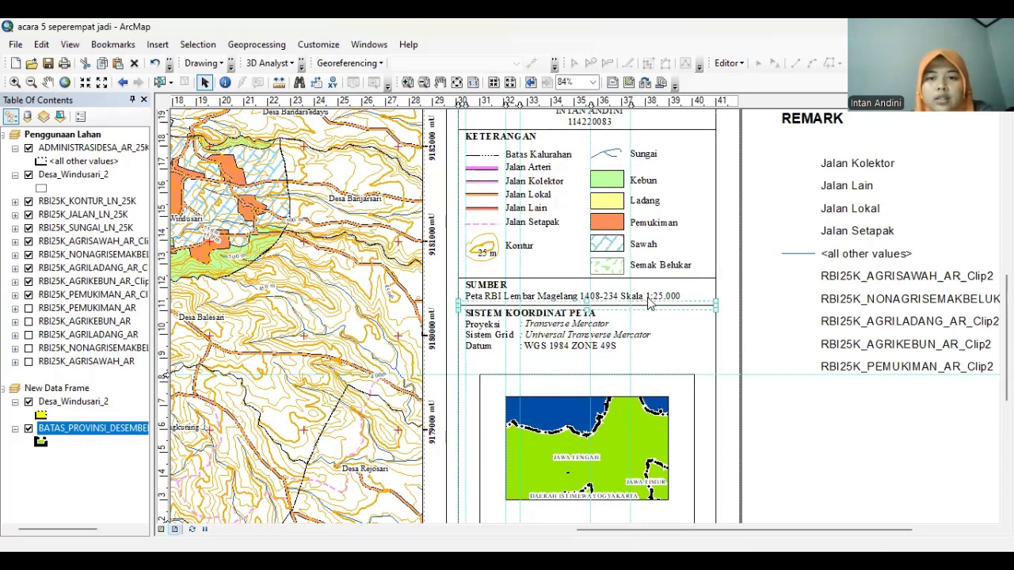
{"action": "right_click", "coordinate": [648, 304]}
{"action": "left_click", "coordinate": [682, 100]}
{"action": "right_click", "coordinate": [789, 379]}
{"action": "left_click", "coordinate": [799, 385]}
{"action": "left_click_drag", "start_coordinate": [659, 321], "coordinate": [654, 352]}
{"action": "left_click", "coordinate": [837, 319]}
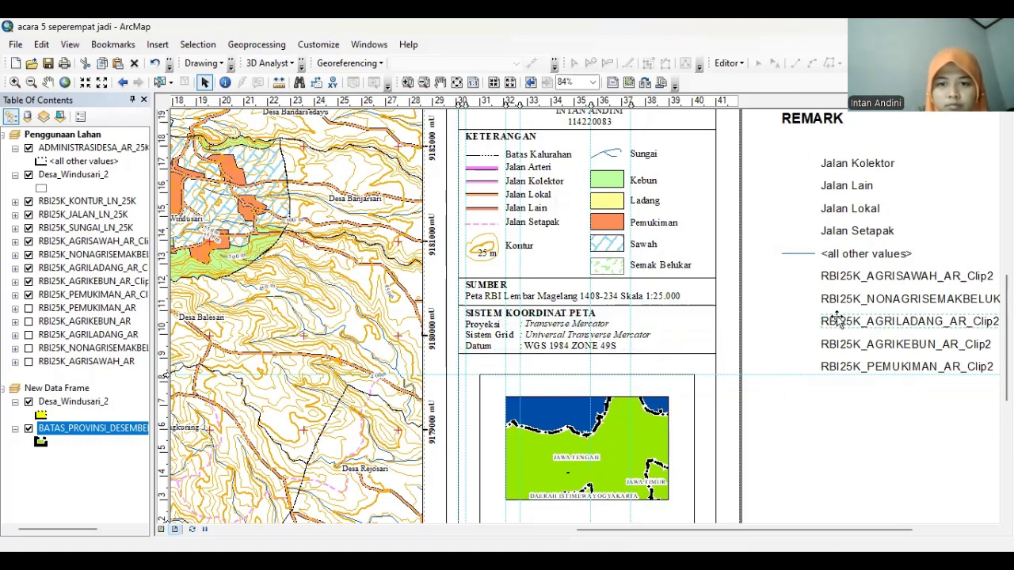
Paste a copy of the SUMBER heading just below the new divider line
{"action": "right_click", "coordinate": [494, 282]}
{"action": "left_click", "coordinate": [539, 343]}
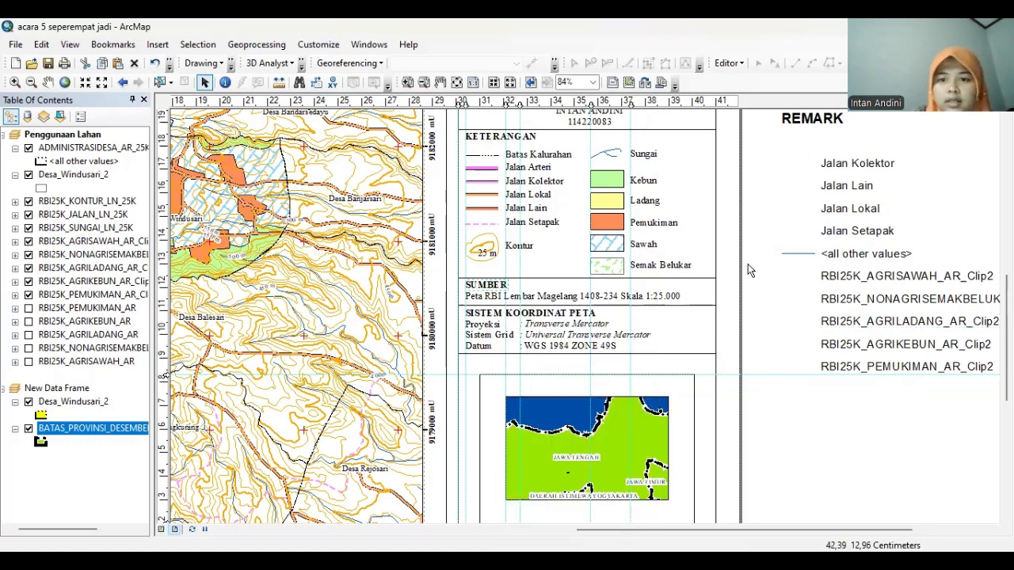
{"action": "right_click", "coordinate": [751, 270]}
{"action": "left_click", "coordinate": [766, 386]}
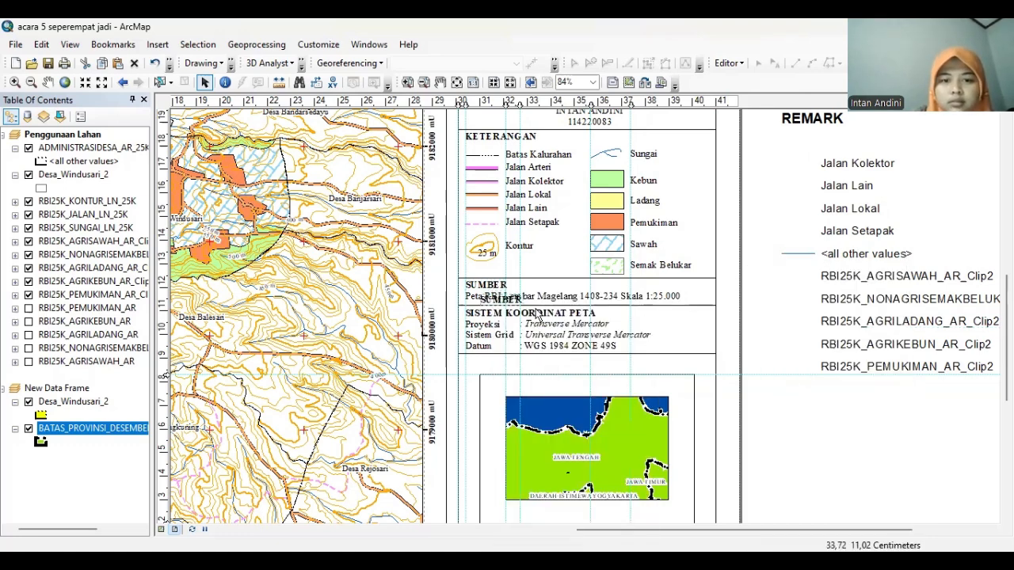
{"action": "left_click_drag", "start_coordinate": [503, 301], "coordinate": [498, 350]}
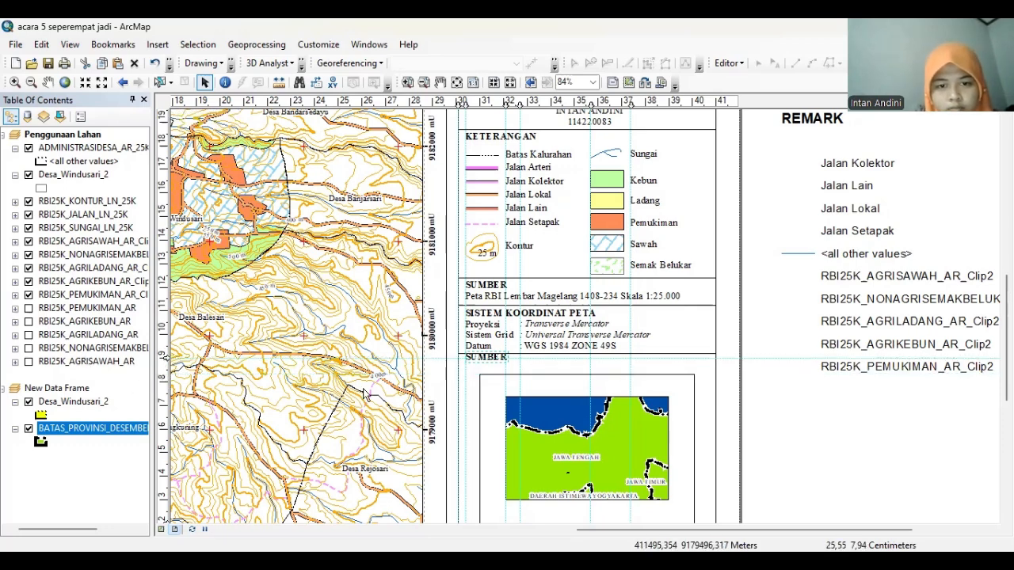
{"action": "left_click", "coordinate": [478, 358]}
{"action": "double_click", "coordinate": [478, 358]}
{"action": "left_click", "coordinate": [510, 418]}
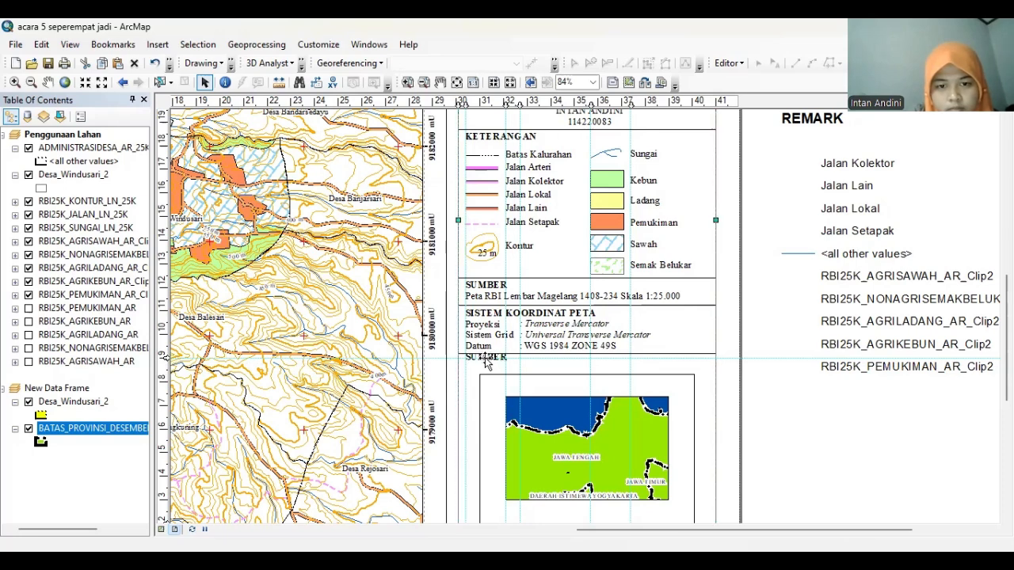
{"action": "left_click_drag", "start_coordinate": [481, 354], "coordinate": [481, 360]}
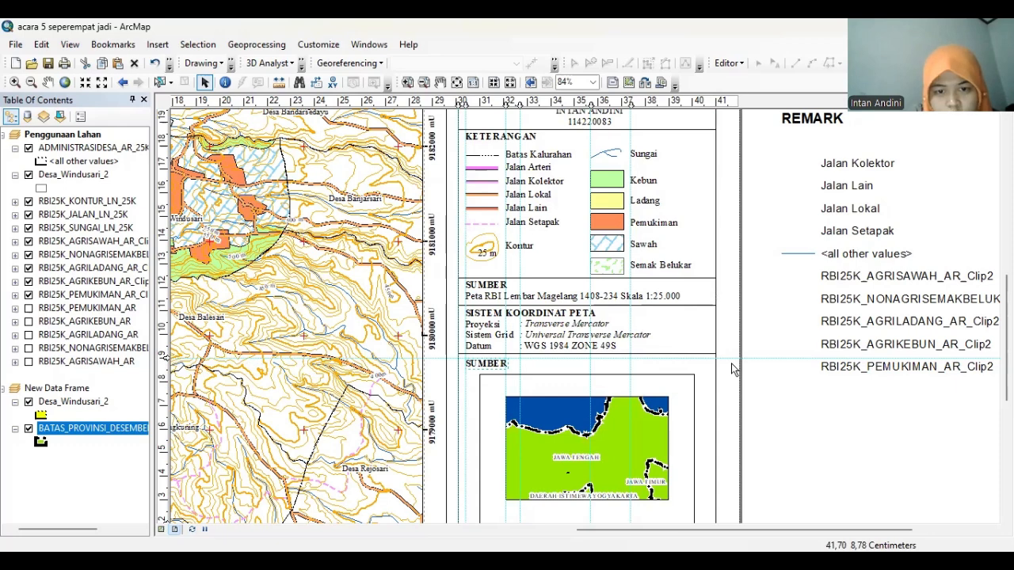
Change the copied SUMBER heading's text to 'INSET' and review the legend column
{"action": "double_click", "coordinate": [481, 364]}
{"action": "type", "text": "IN"}
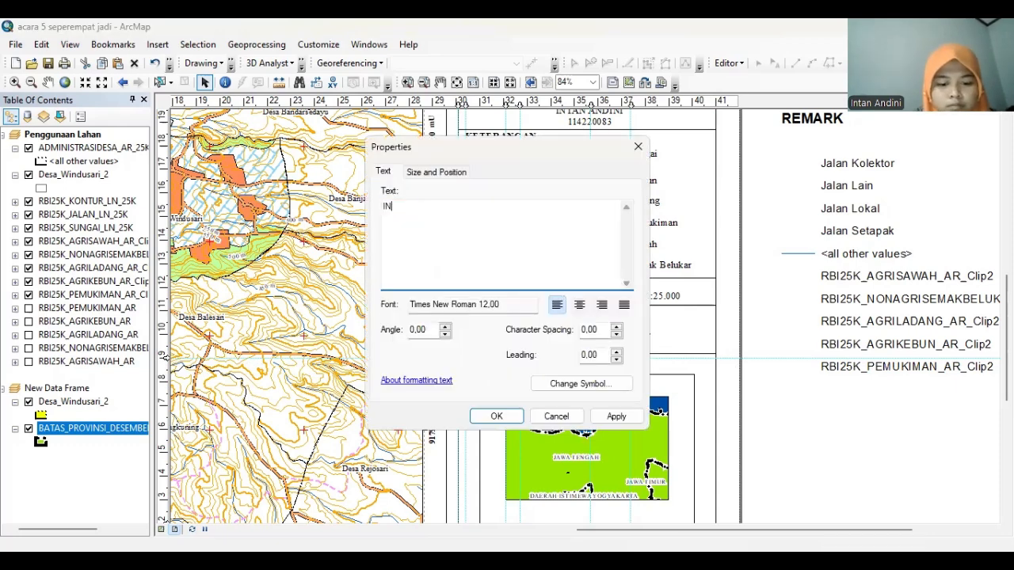
{"action": "type", "text": "SET"}
{"action": "left_click", "coordinate": [496, 416]}
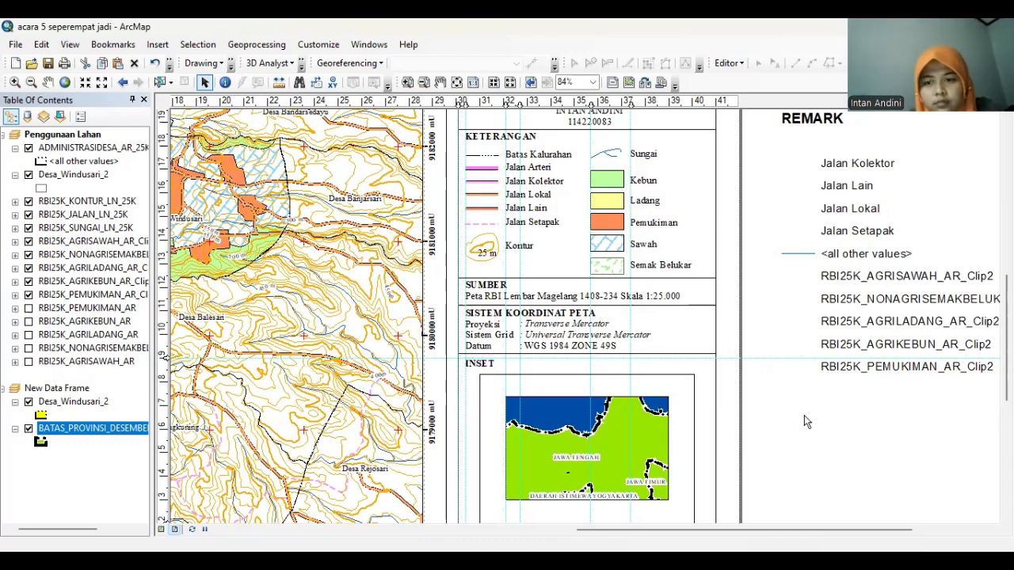
{"action": "scroll", "coordinate": [982, 164], "scroll_direction": "up", "scroll_amount": 5}
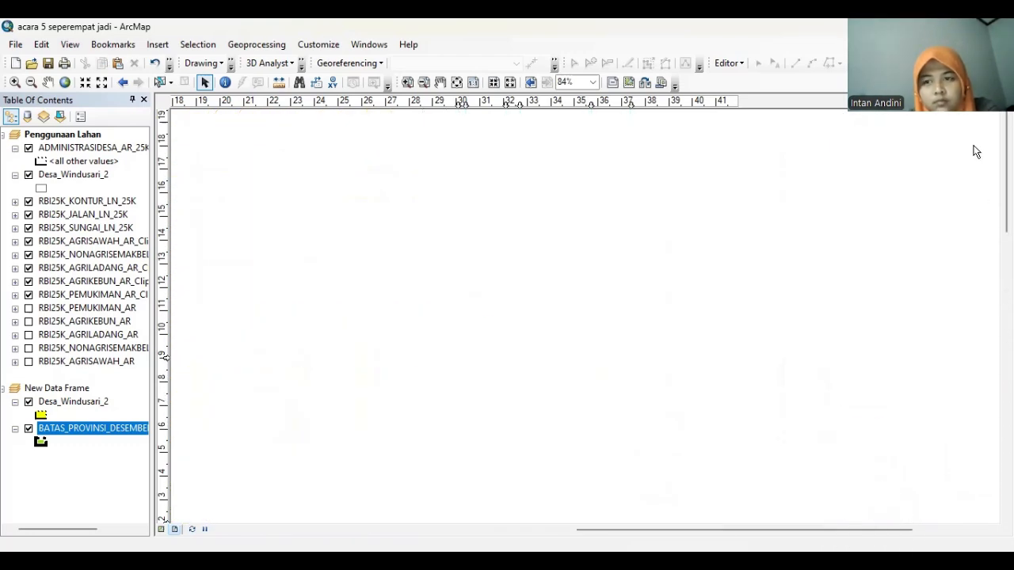
{"action": "scroll", "coordinate": [983, 165], "scroll_direction": "down", "scroll_amount": 3}
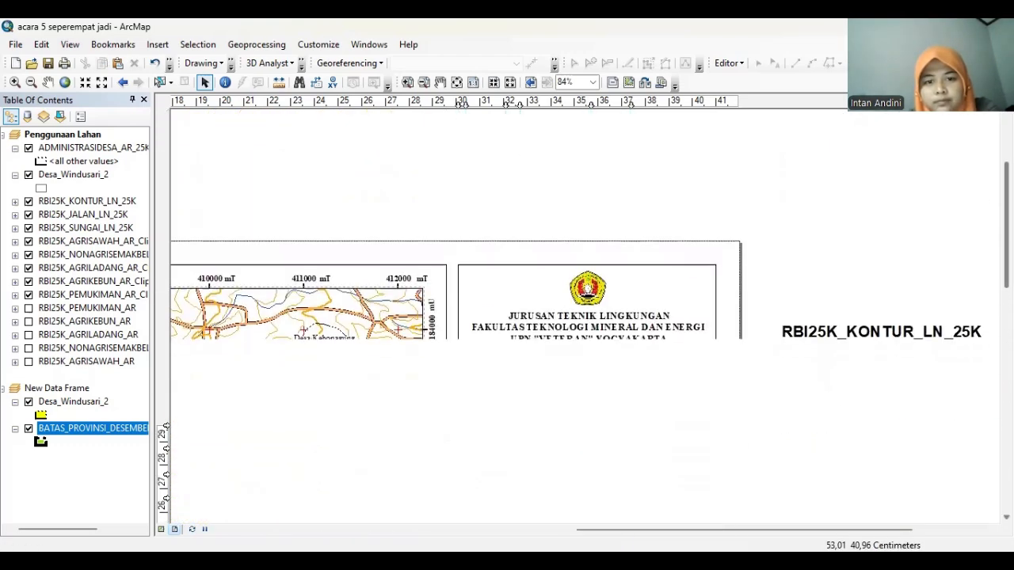
{"action": "scroll", "coordinate": [587, 317], "scroll_direction": "down", "scroll_amount": 8}
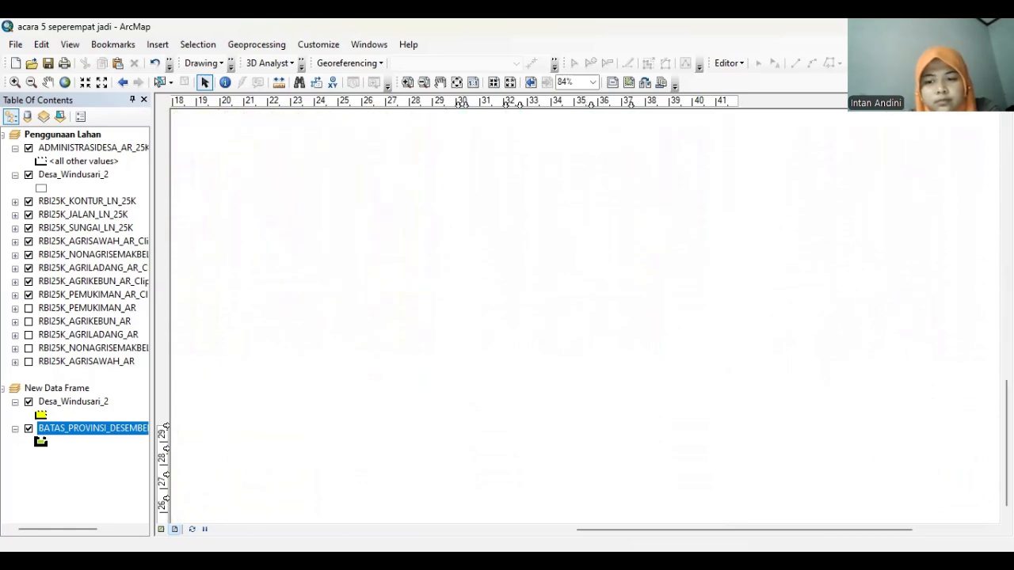
{"action": "scroll", "coordinate": [985, 355], "scroll_direction": "up", "scroll_amount": 4}
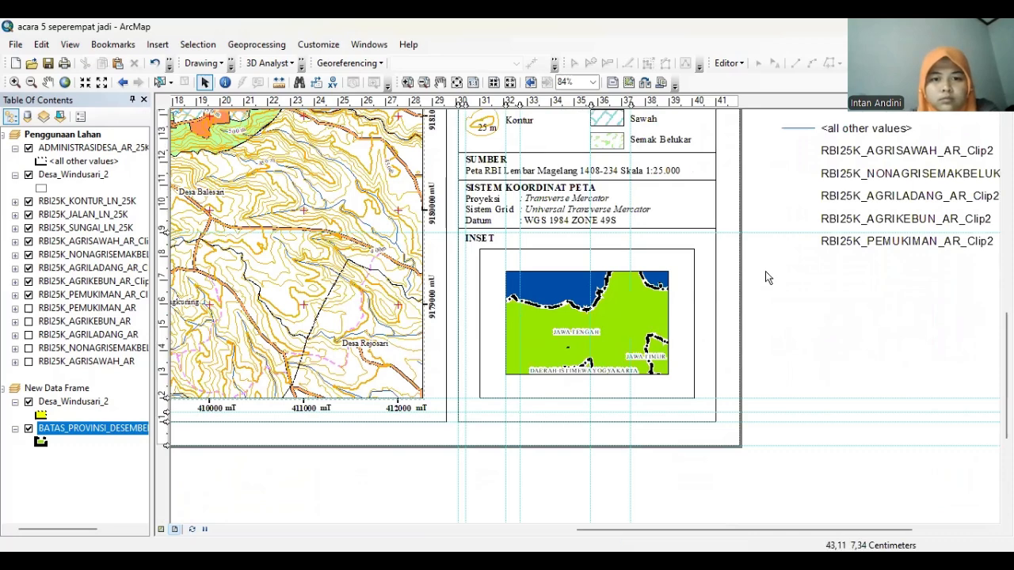
Activate the inset map frame and open its data frame properties
{"action": "left_click", "coordinate": [571, 291]}
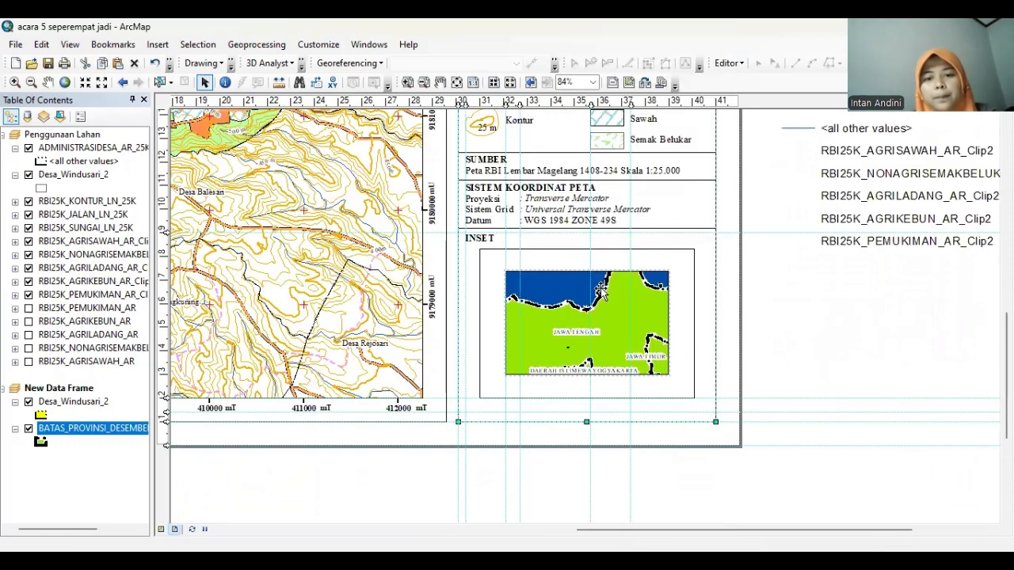
{"action": "right_click", "coordinate": [600, 290]}
{"action": "left_click", "coordinate": [618, 277]}
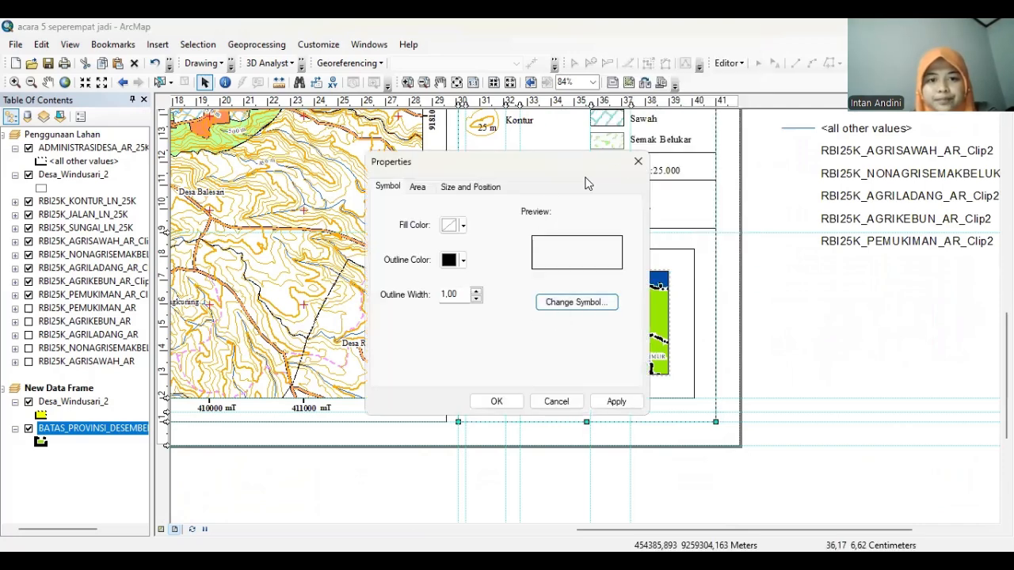
{"action": "left_click", "coordinate": [418, 187]}
{"action": "left_click", "coordinate": [638, 161]}
{"action": "left_click", "coordinate": [561, 306]}
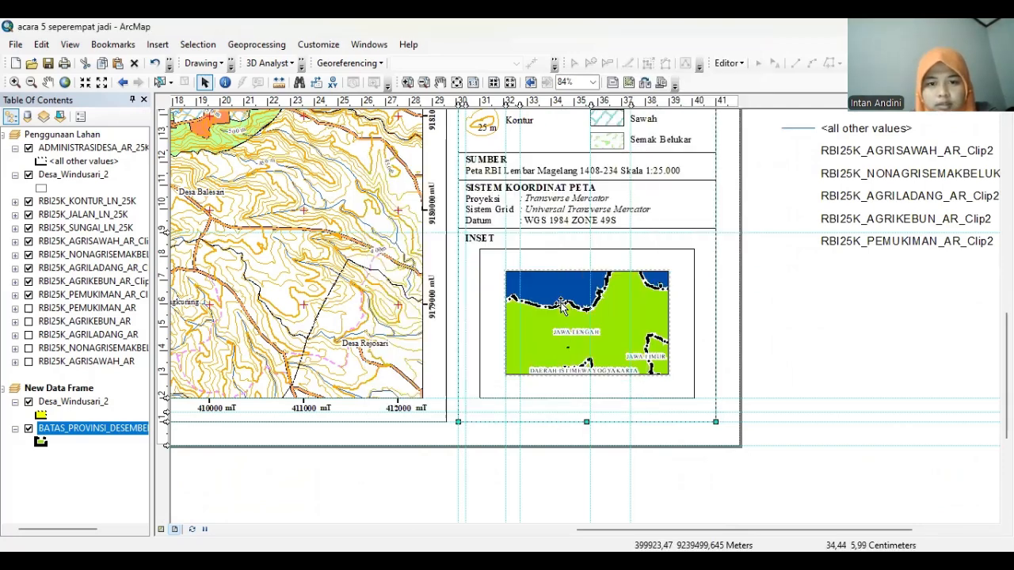
{"action": "left_click", "coordinate": [561, 306]}
{"action": "right_click", "coordinate": [561, 306]}
{"action": "left_click", "coordinate": [587, 295]}
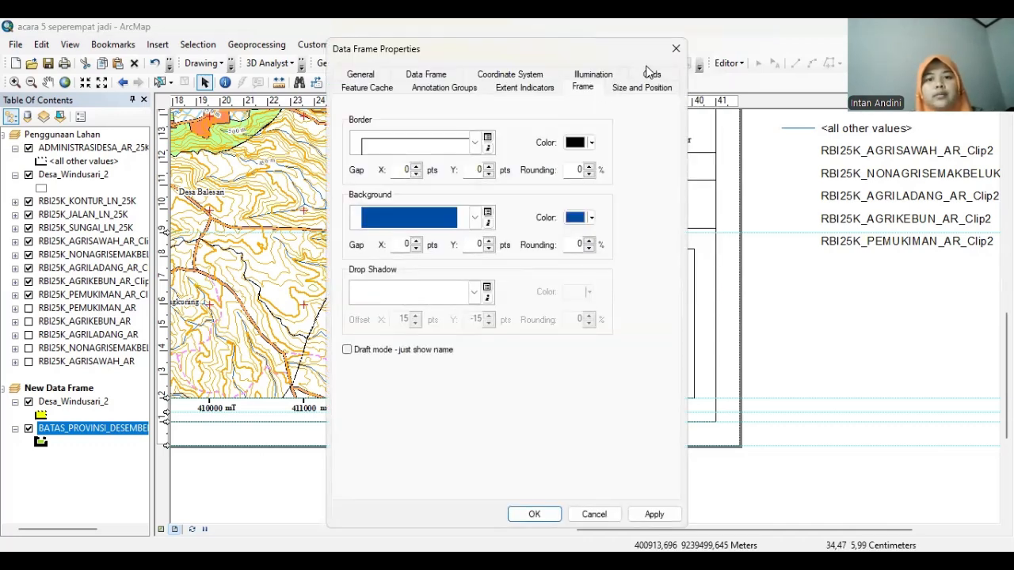
Create a new Measured Grid with red cross ticks and labels for the inset
{"action": "left_click", "coordinate": [651, 74]}
{"action": "left_click", "coordinate": [610, 136]}
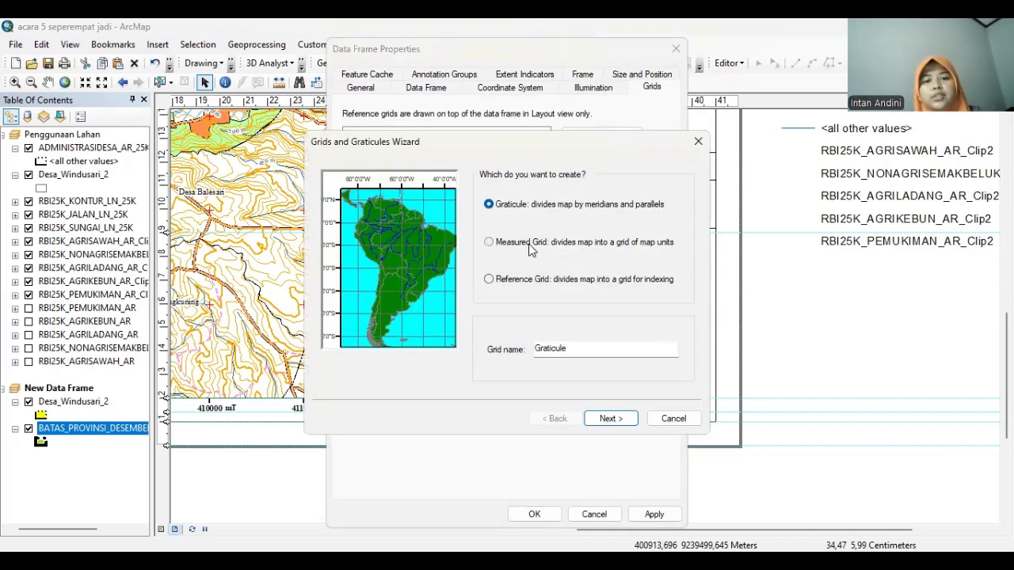
{"action": "left_click", "coordinate": [530, 244]}
{"action": "left_click", "coordinate": [608, 418]}
{"action": "left_click", "coordinate": [541, 221]}
{"action": "left_click", "coordinate": [656, 216]}
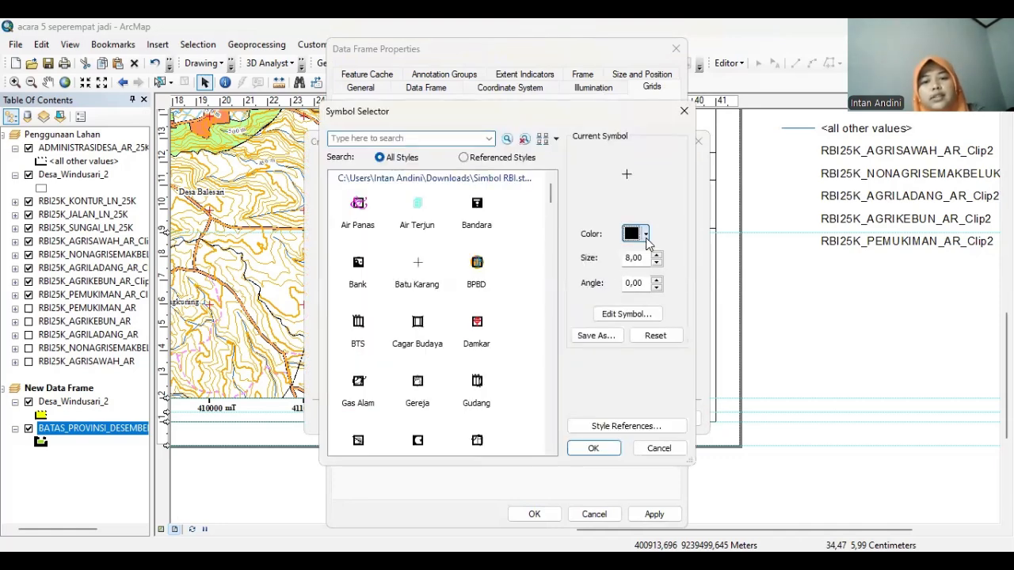
{"action": "left_click", "coordinate": [646, 234]}
{"action": "left_click", "coordinate": [647, 316]}
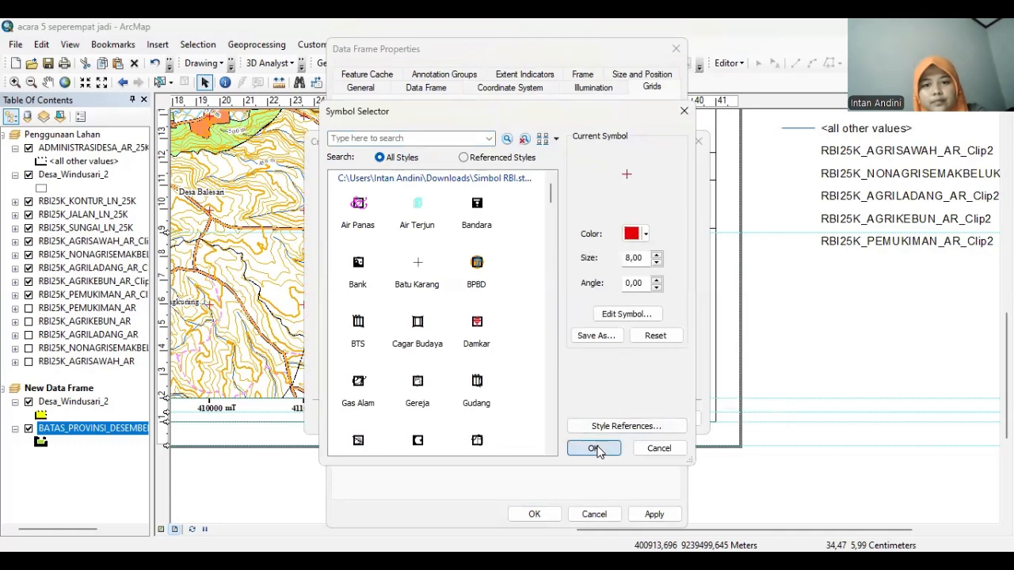
{"action": "left_click", "coordinate": [594, 449]}
{"action": "left_click", "coordinate": [630, 422]}
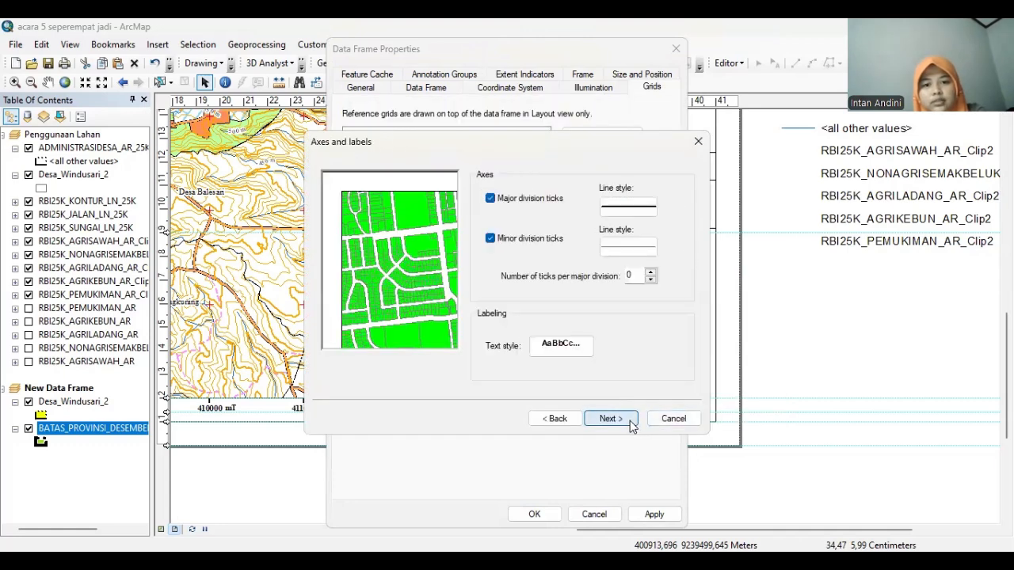
{"action": "left_click", "coordinate": [631, 422]}
{"action": "left_click", "coordinate": [626, 420]}
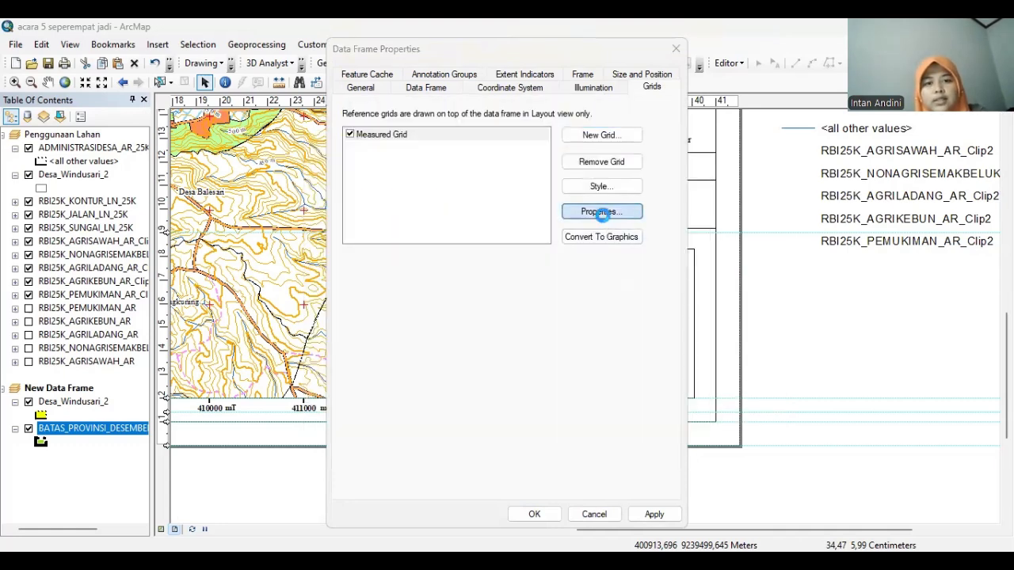
Set the measured grid's X and Y intervals to 100000
{"action": "left_click", "coordinate": [603, 212]}
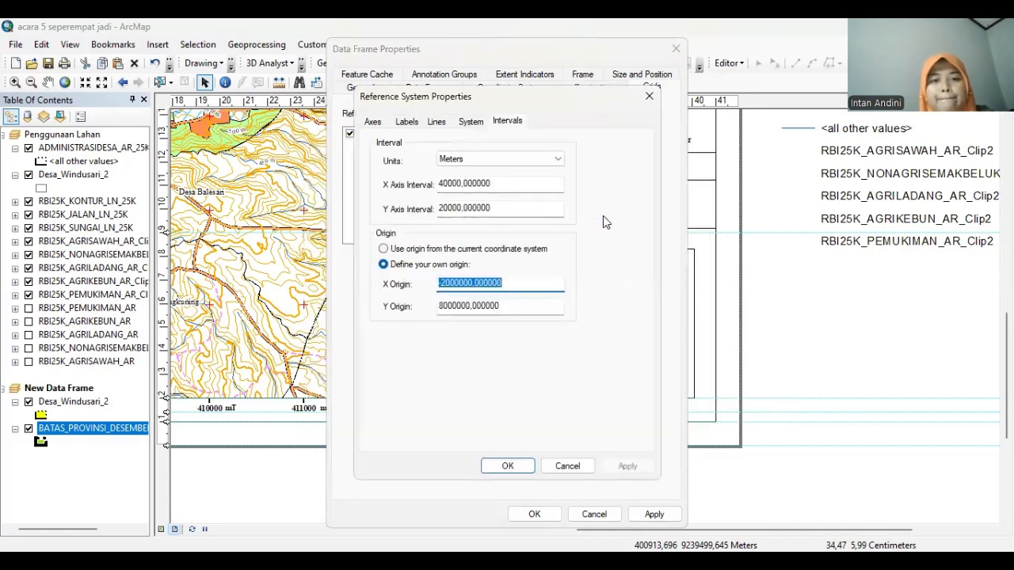
{"action": "left_click", "coordinate": [444, 184]}
{"action": "key", "text": "BackSpace"}
{"action": "type", "text": "10"}
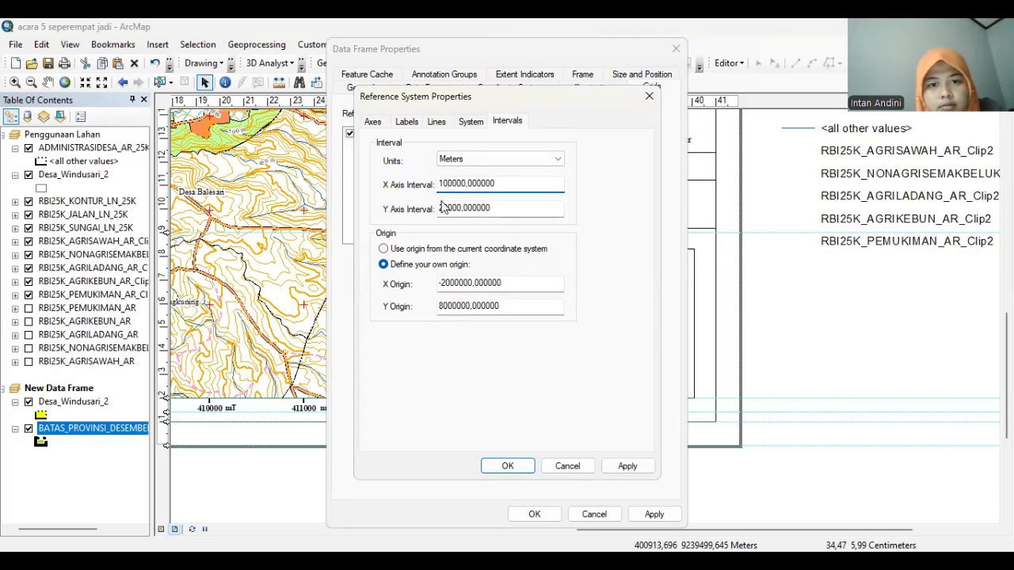
{"action": "left_click", "coordinate": [443, 207]}
{"action": "key", "text": "BackSpace"}
{"action": "type", "text": "10"}
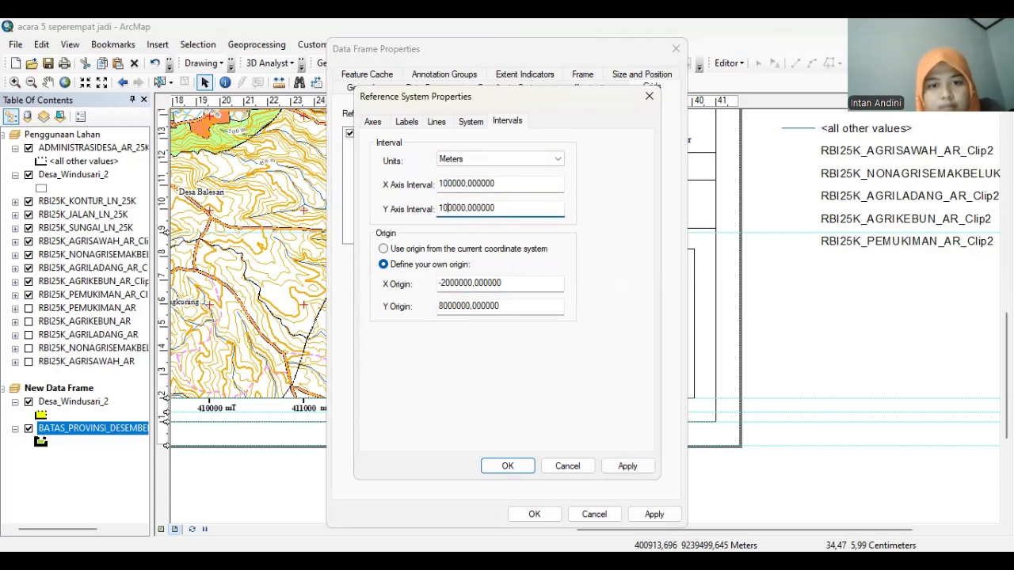
{"action": "left_click", "coordinate": [515, 466]}
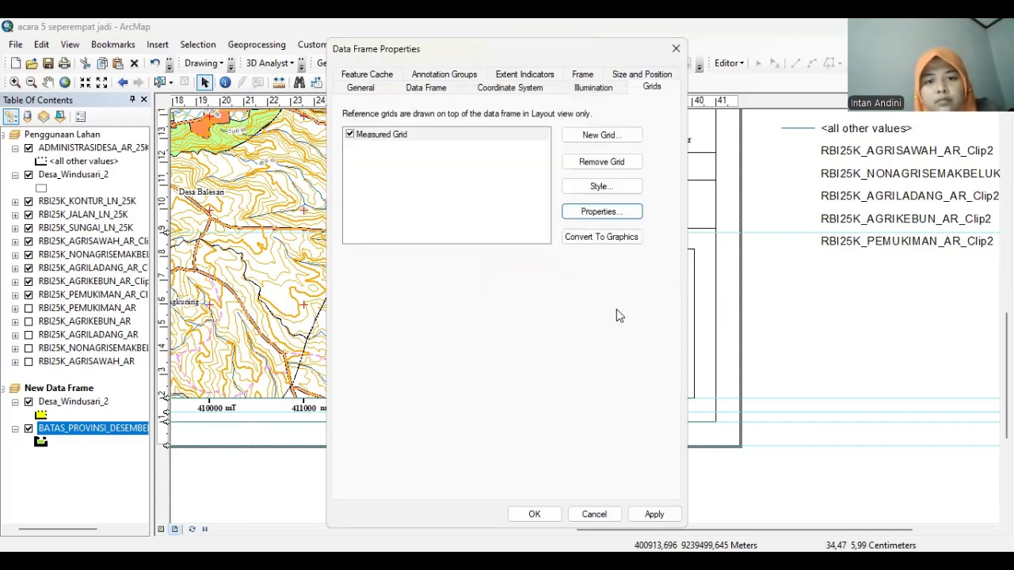
{"action": "left_click", "coordinate": [600, 212]}
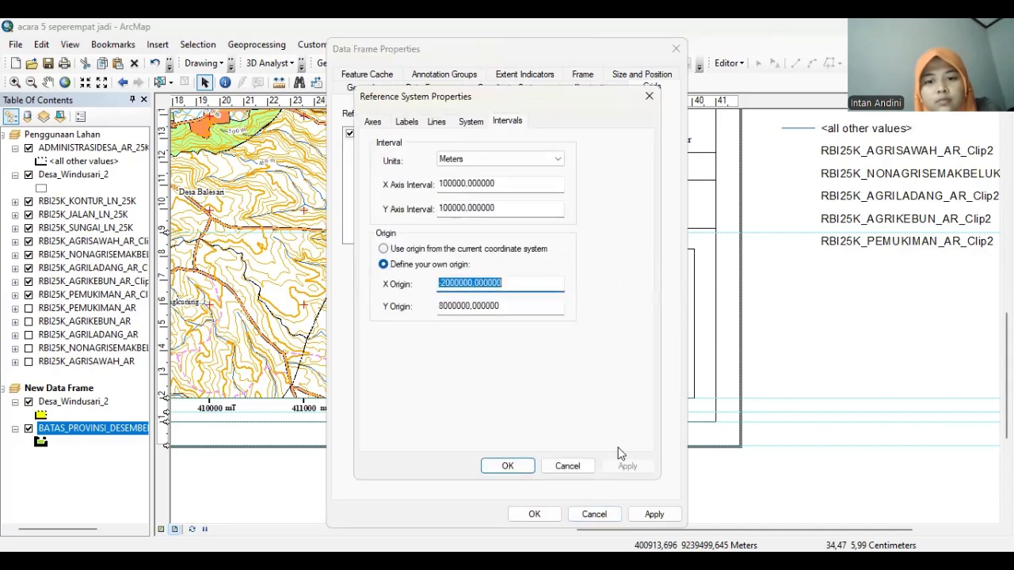
{"action": "left_click", "coordinate": [511, 466]}
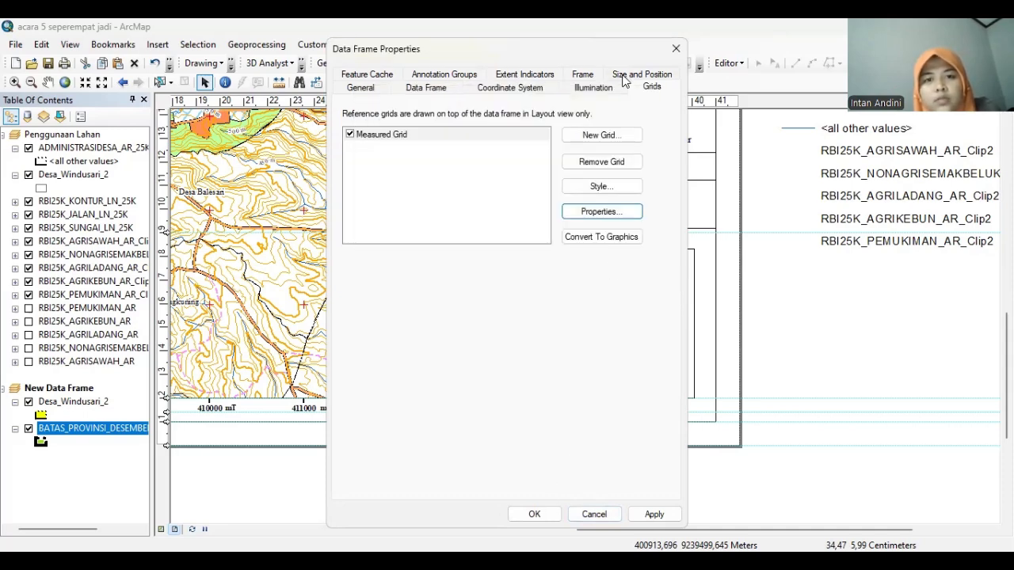
Set the inset frame's coordinate system to WGS 1984 UTM Zone 49S and apply
{"action": "left_click", "coordinate": [511, 87]}
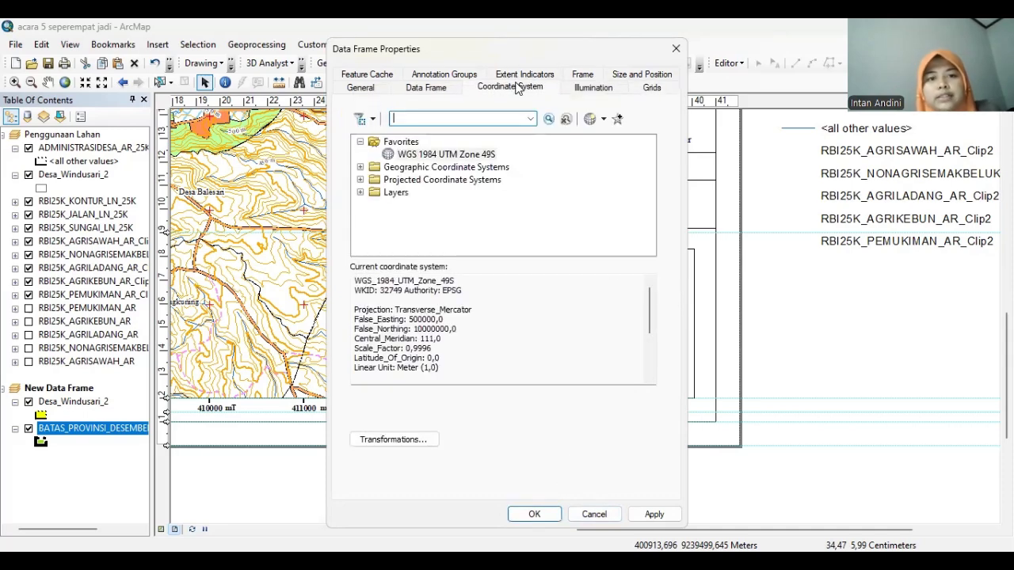
{"action": "left_click", "coordinate": [466, 154]}
{"action": "left_click", "coordinate": [655, 514]}
{"action": "left_click", "coordinate": [534, 514]}
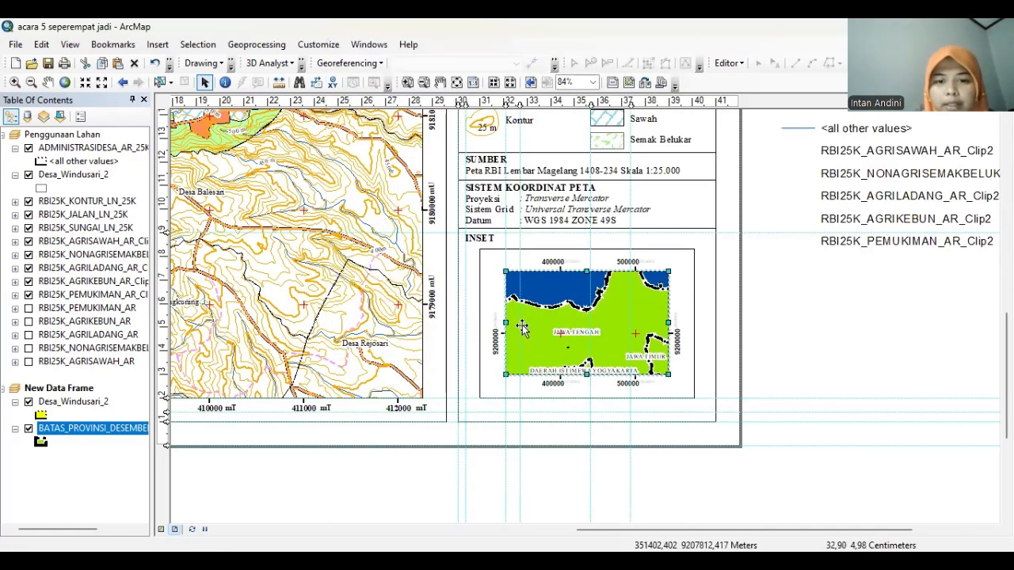
Copy the main map data frame and paste it onto the layout, giving inset labels mT/mU suffixes
{"action": "left_click", "coordinate": [430, 284]}
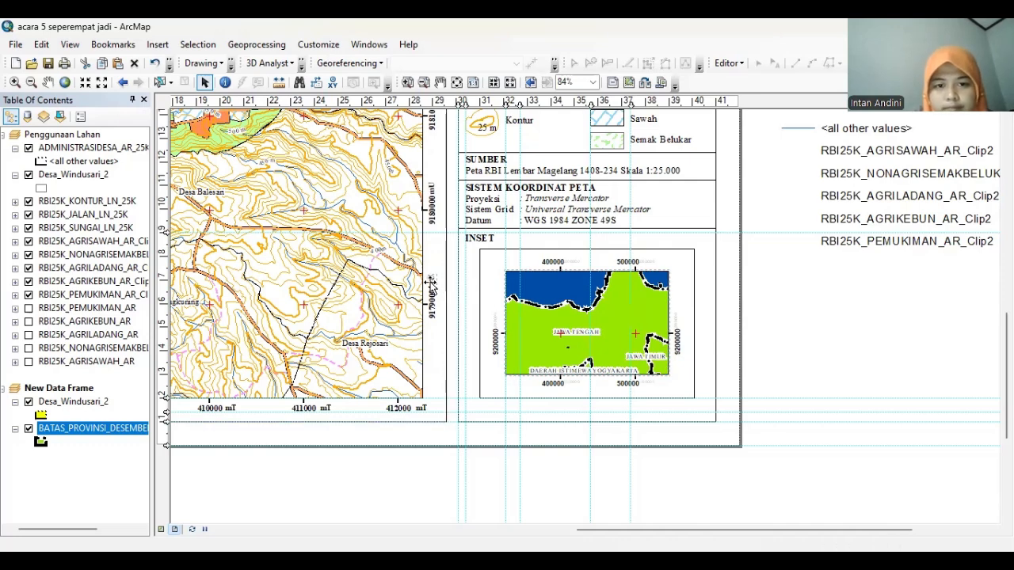
{"action": "right_click", "coordinate": [432, 285]}
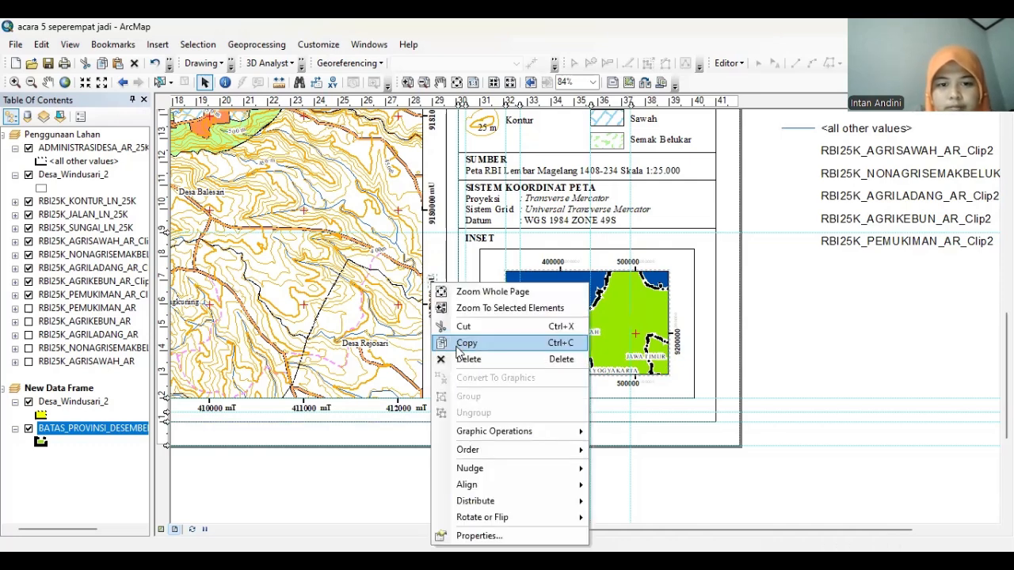
{"action": "left_click", "coordinate": [467, 342]}
{"action": "right_click", "coordinate": [703, 329]}
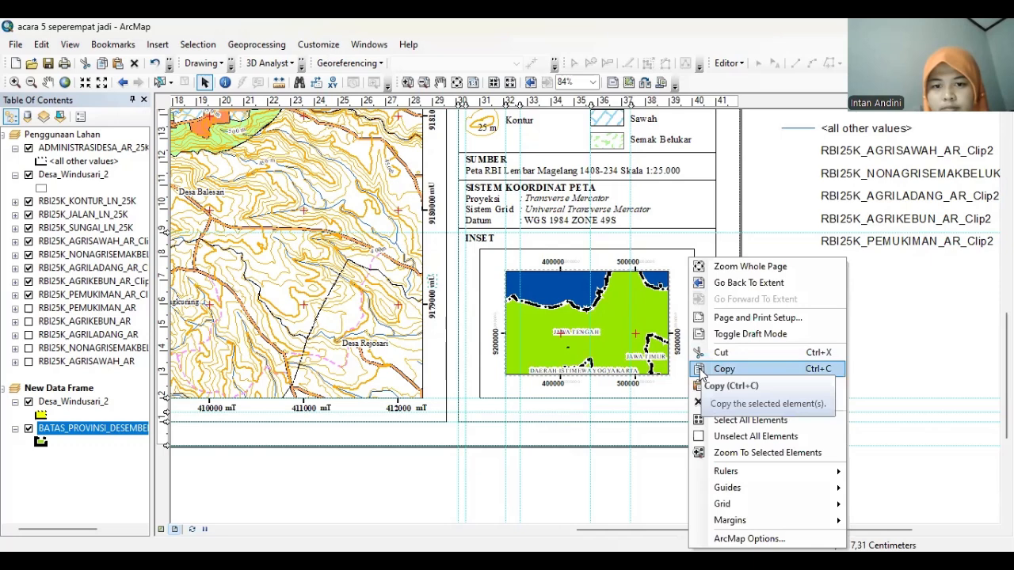
{"action": "left_click", "coordinate": [708, 386]}
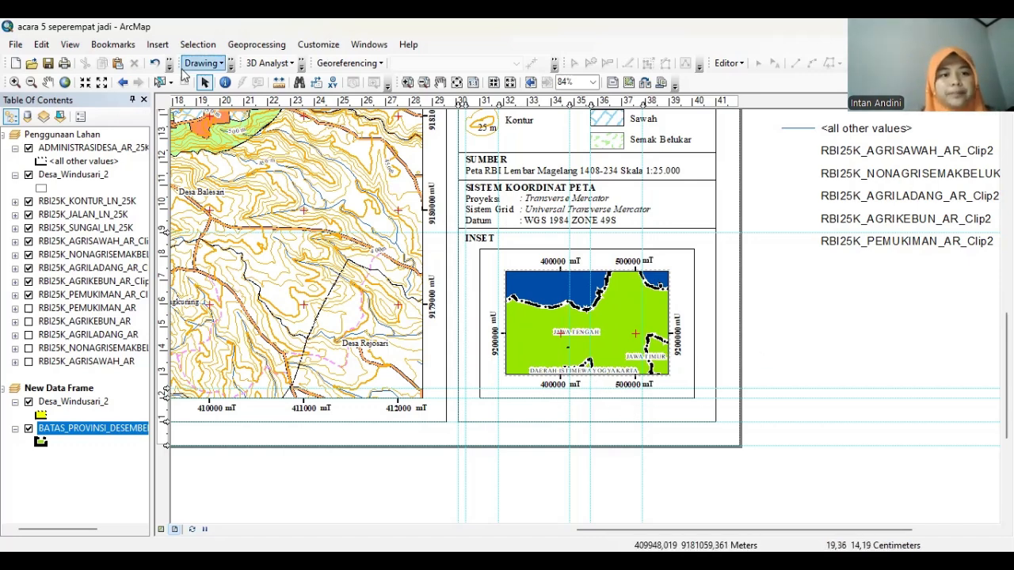
Draw a callout on the inset map pointing into Jawa Tengah
{"action": "left_click", "coordinate": [230, 65]}
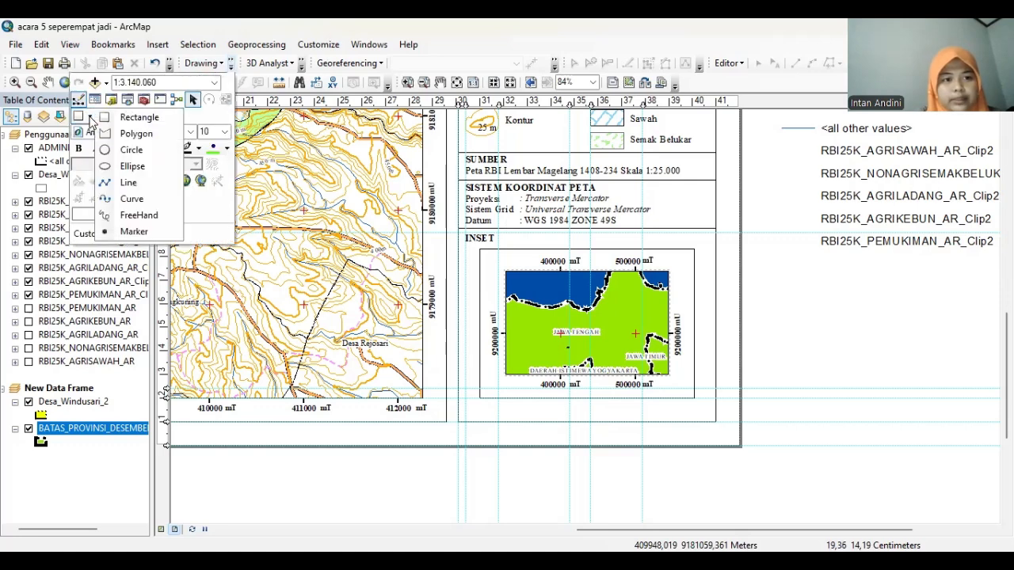
{"action": "left_click", "coordinate": [112, 116]}
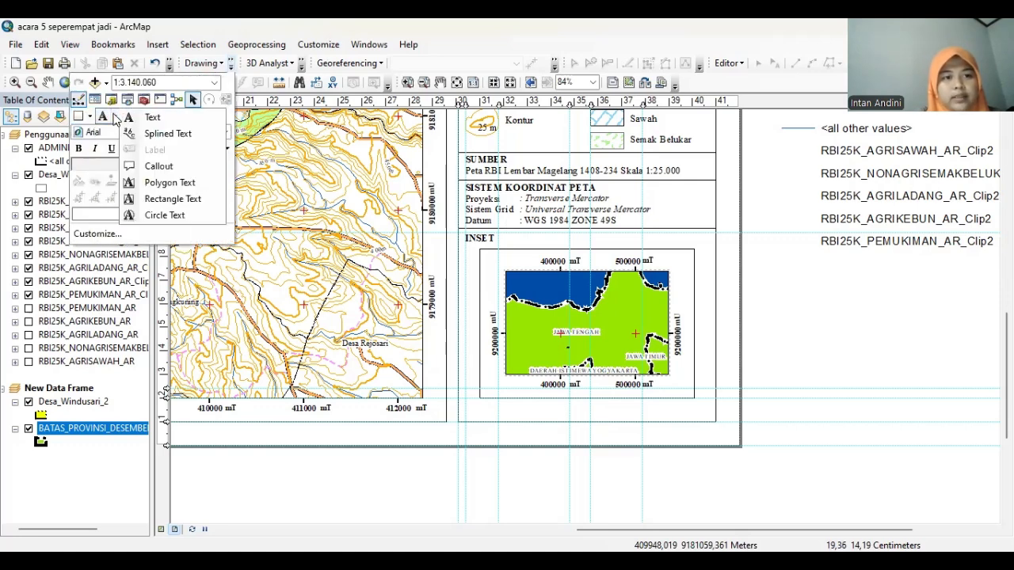
{"action": "left_click", "coordinate": [168, 166]}
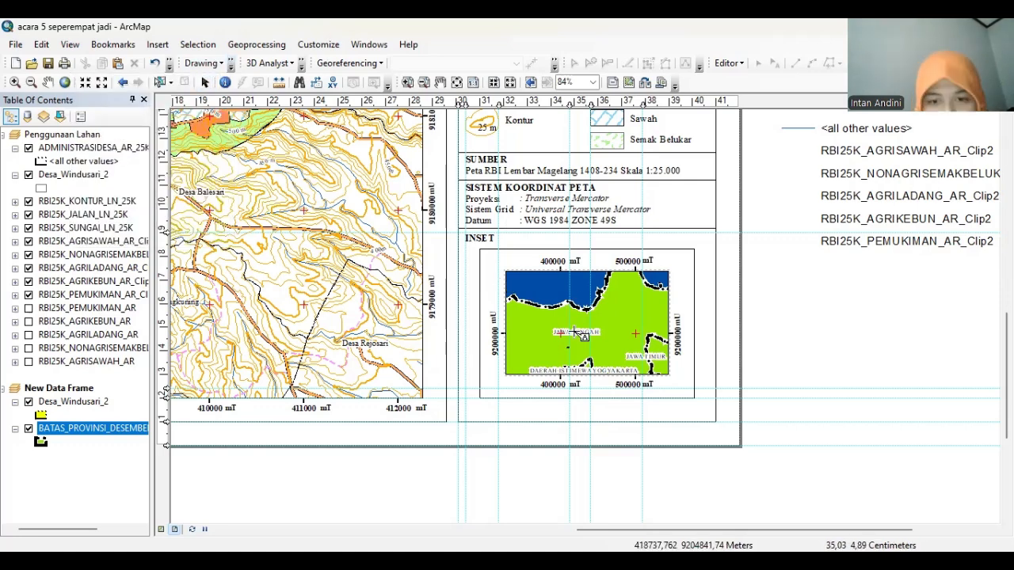
{"action": "left_click_drag", "start_coordinate": [569, 346], "coordinate": [595, 300]}
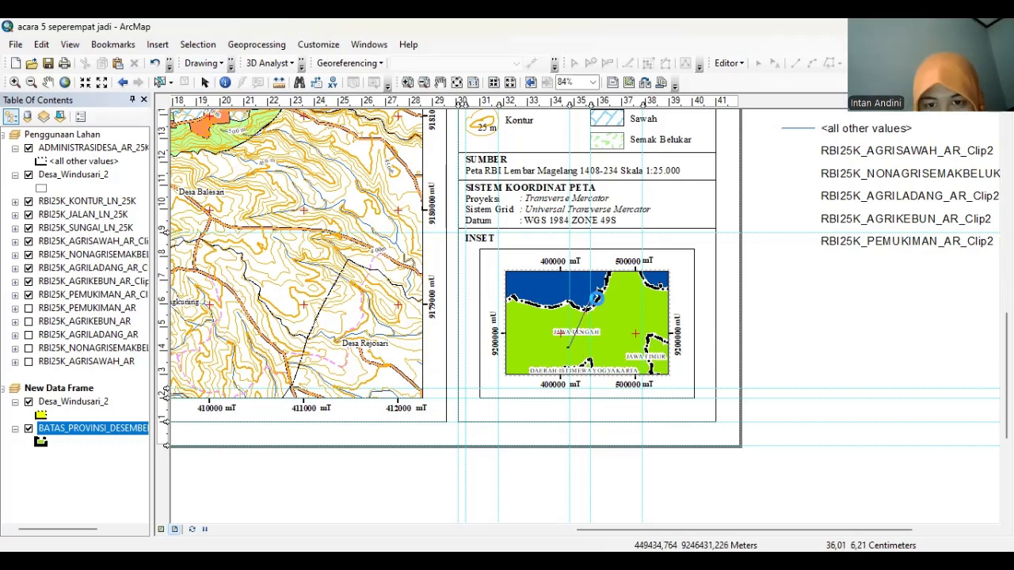
Set the callout text to 'Daerah Penelitian' in Times New Roman size 10
{"action": "double_click", "coordinate": [596, 300]}
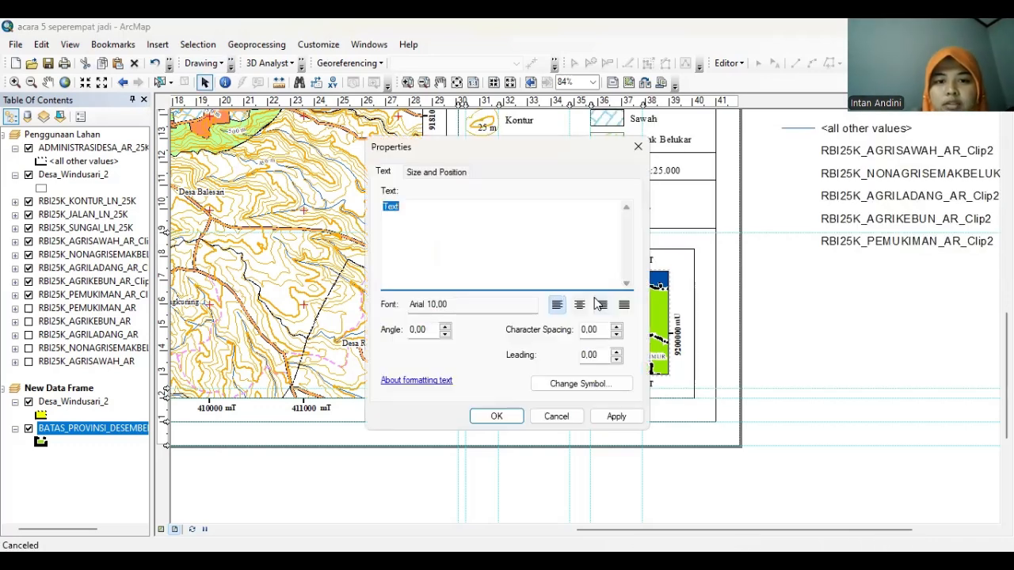
{"action": "type", "text": "daera"}
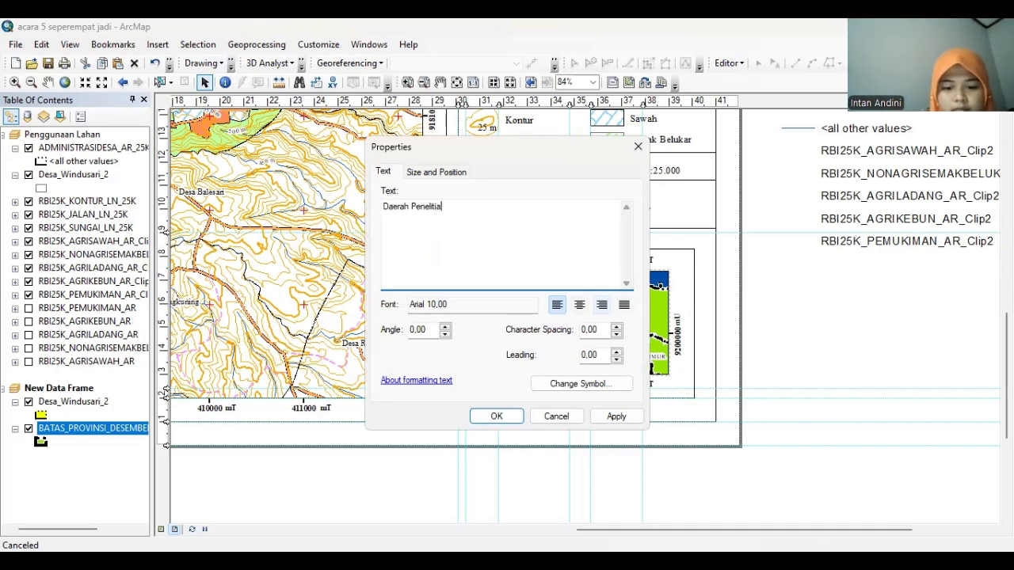
{"action": "left_click", "coordinate": [581, 384]}
{"action": "left_click", "coordinate": [663, 260]}
{"action": "type", "text": "ti"}
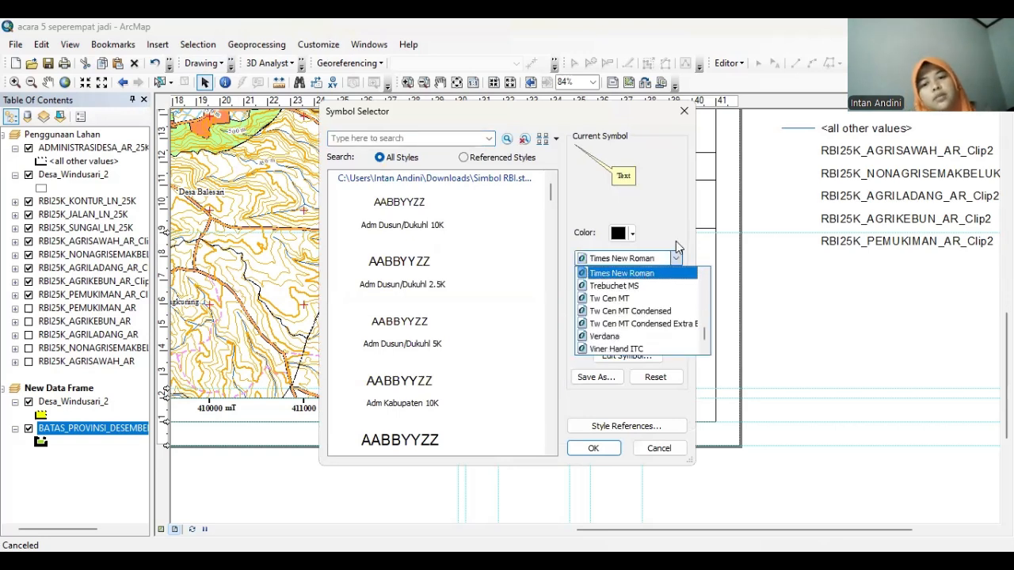
{"action": "left_click", "coordinate": [643, 274]}
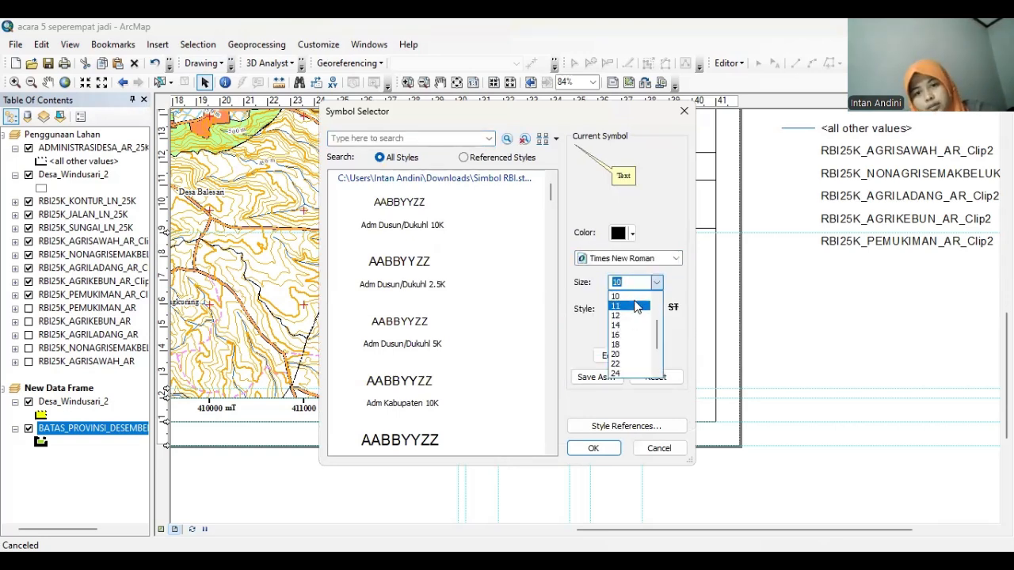
{"action": "left_click", "coordinate": [622, 297]}
{"action": "left_click", "coordinate": [596, 448]}
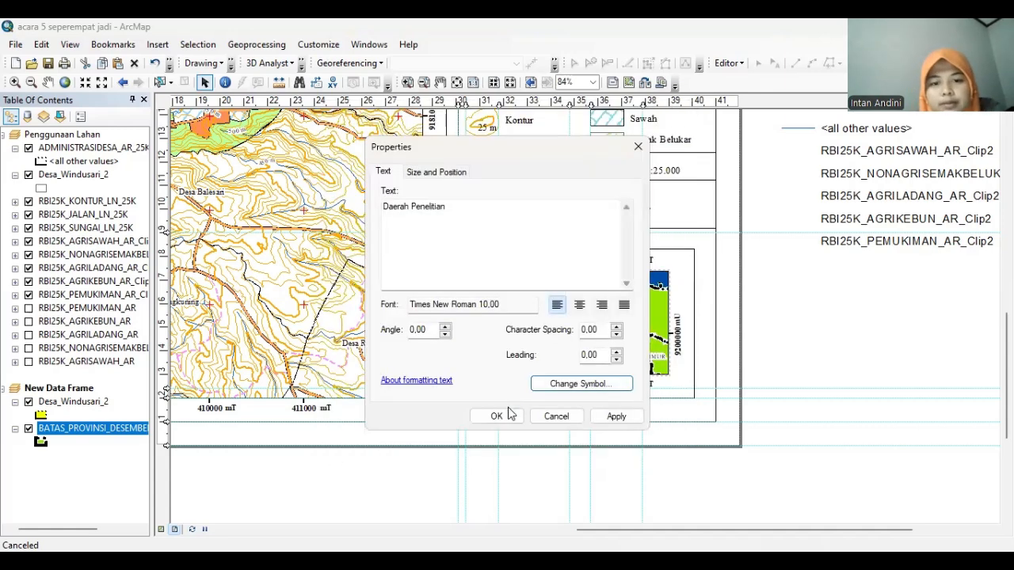
{"action": "left_click", "coordinate": [498, 414]}
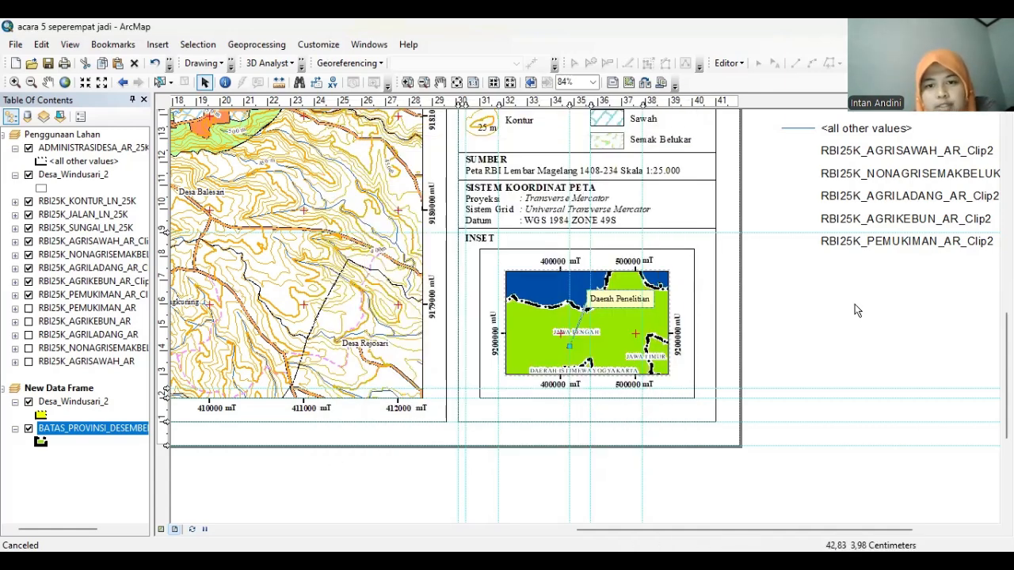
{"action": "left_click", "coordinate": [598, 314]}
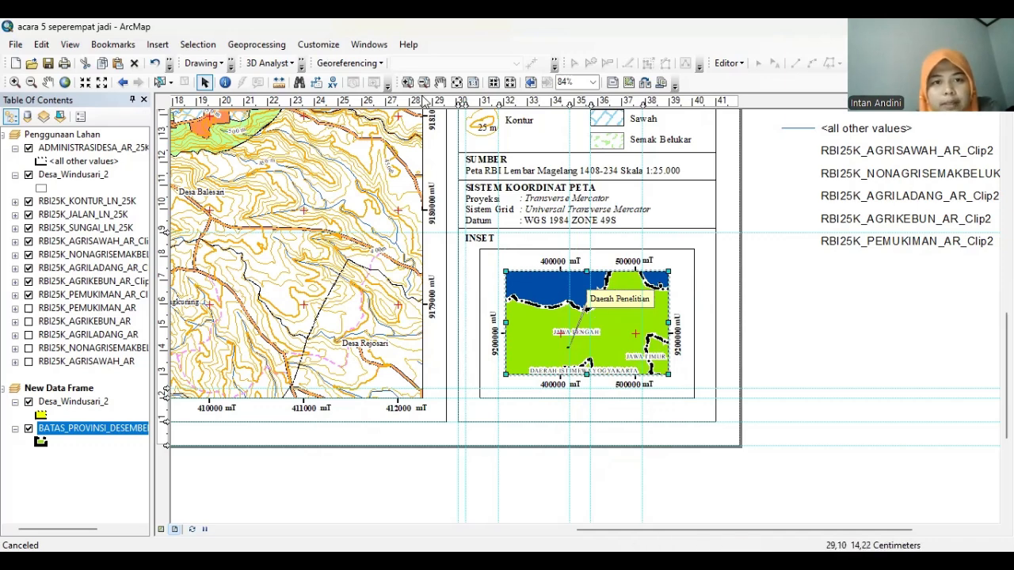
Insert an Alternating Scale Bar 2 numbered only at each division
{"action": "left_click", "coordinate": [531, 84]}
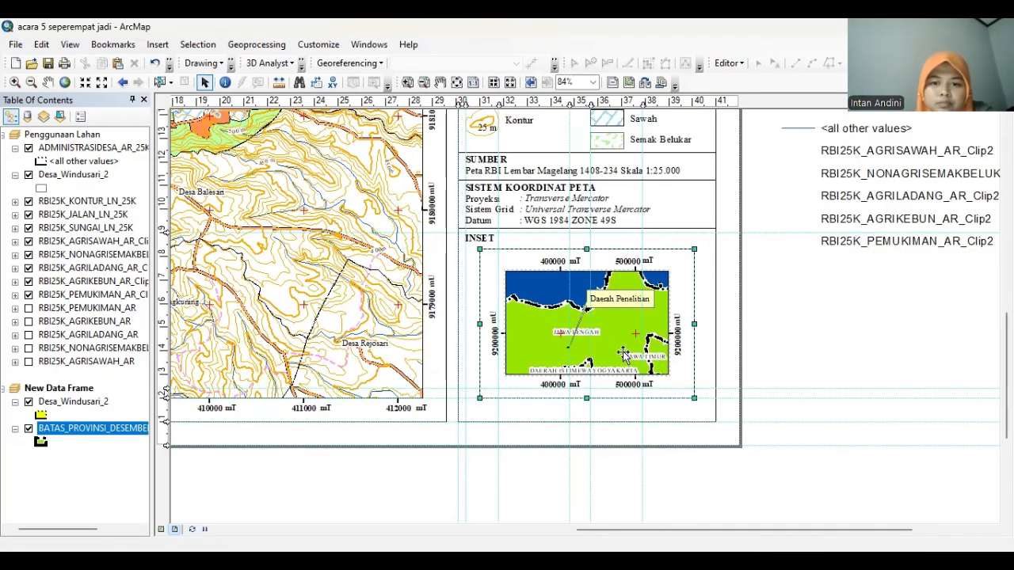
{"action": "left_click", "coordinate": [157, 44]}
{"action": "left_click", "coordinate": [171, 181]}
{"action": "left_click", "coordinate": [118, 310]}
{"action": "left_click", "coordinate": [275, 289]}
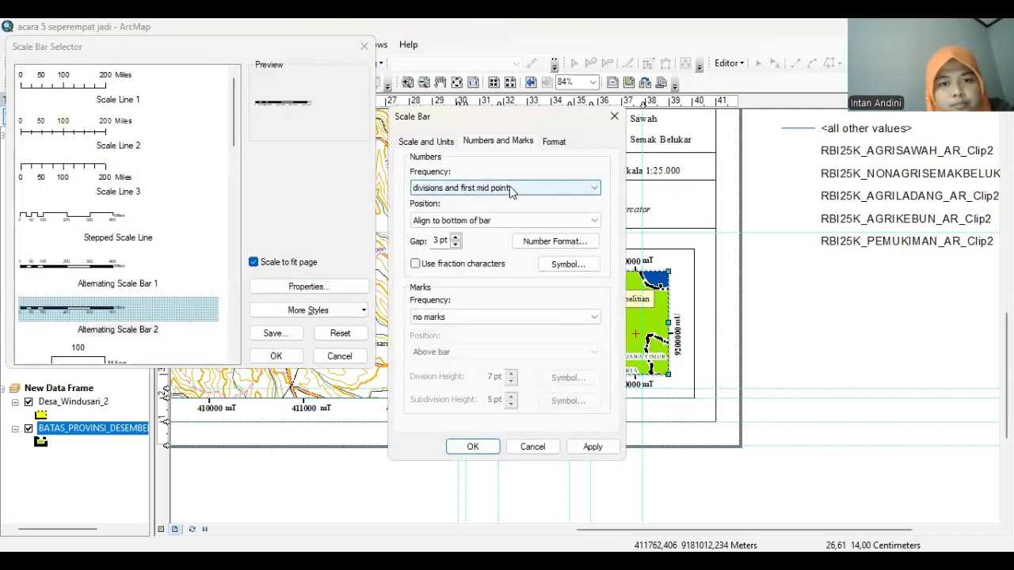
{"action": "left_click", "coordinate": [511, 188]}
{"action": "left_click", "coordinate": [484, 220]}
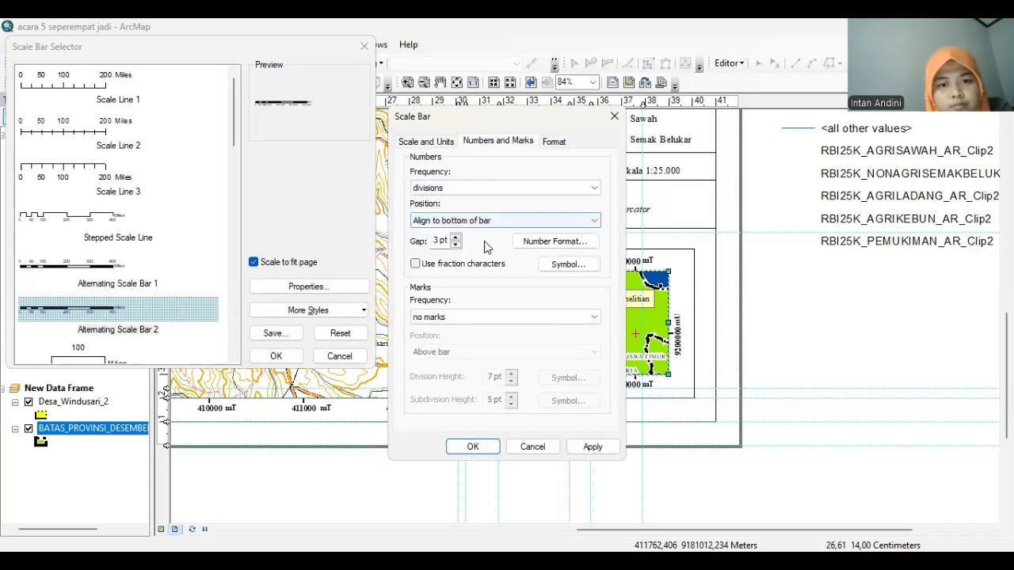
Set the scale bar to Kilometers, labelled Km, with 31 km divisions, and insert it
{"action": "left_click", "coordinate": [413, 141]}
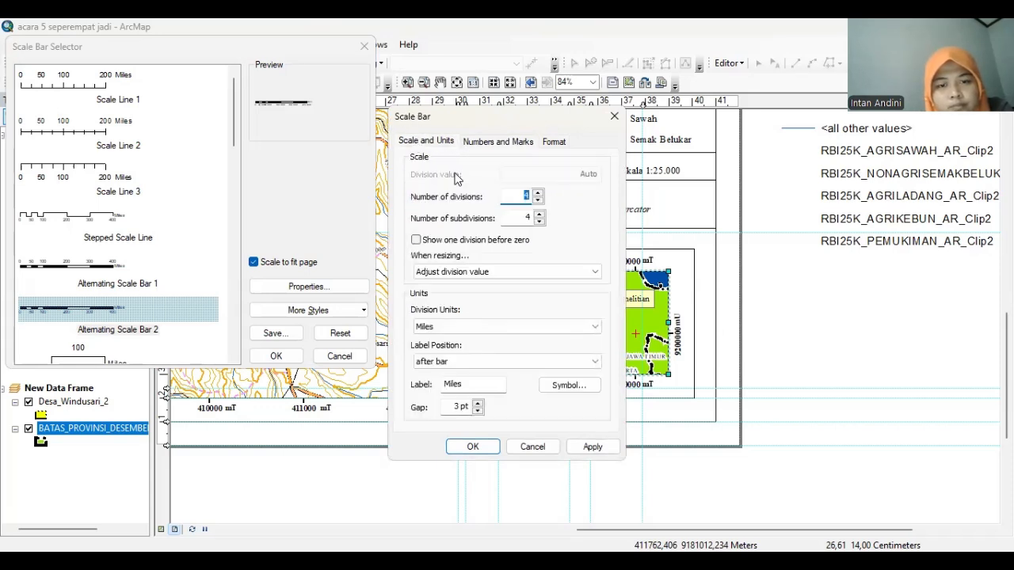
{"action": "left_click", "coordinate": [494, 272]}
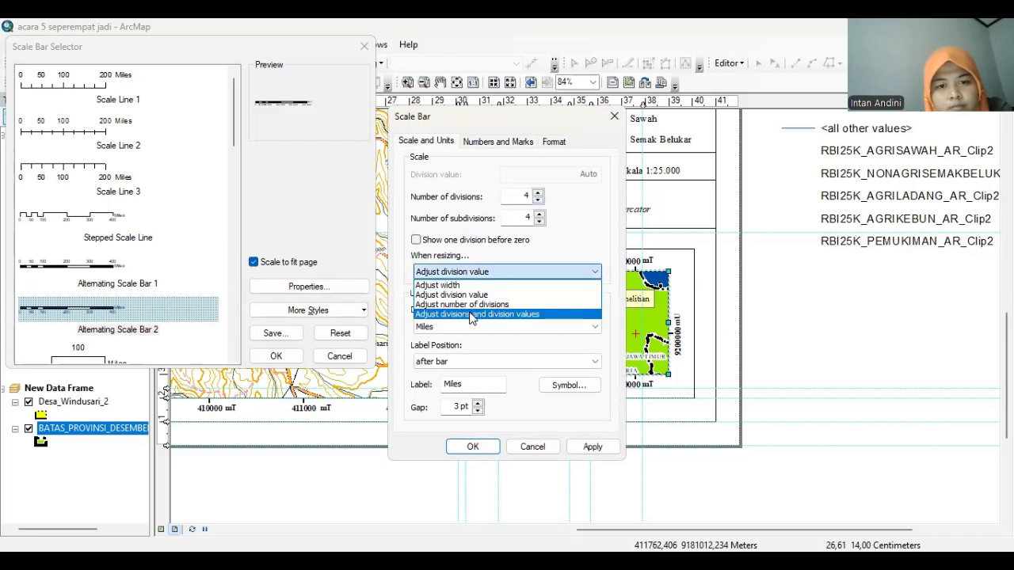
{"action": "left_click", "coordinate": [469, 315]}
{"action": "left_click", "coordinate": [470, 325]}
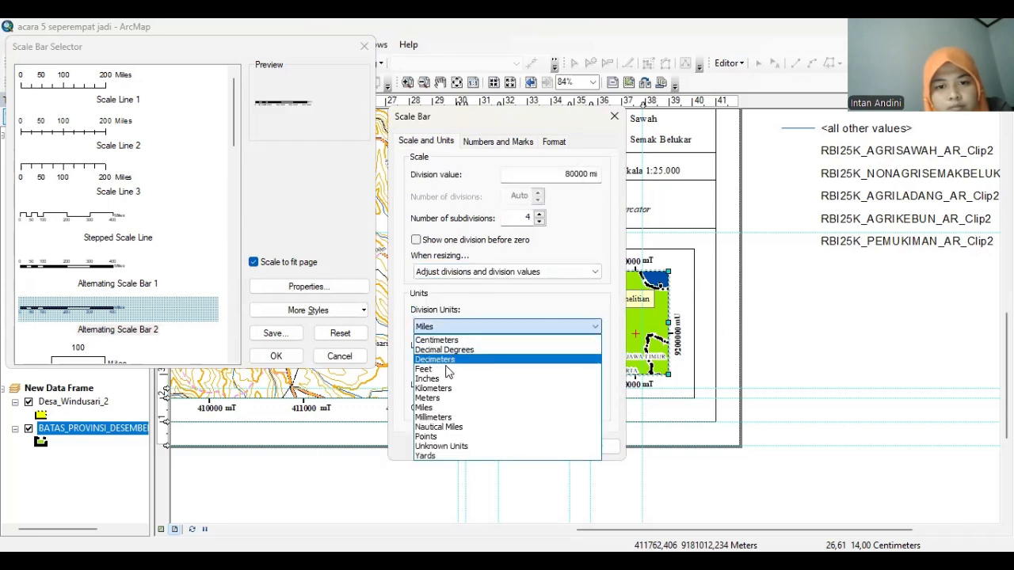
{"action": "left_click", "coordinate": [475, 386]}
{"action": "left_click", "coordinate": [486, 386]}
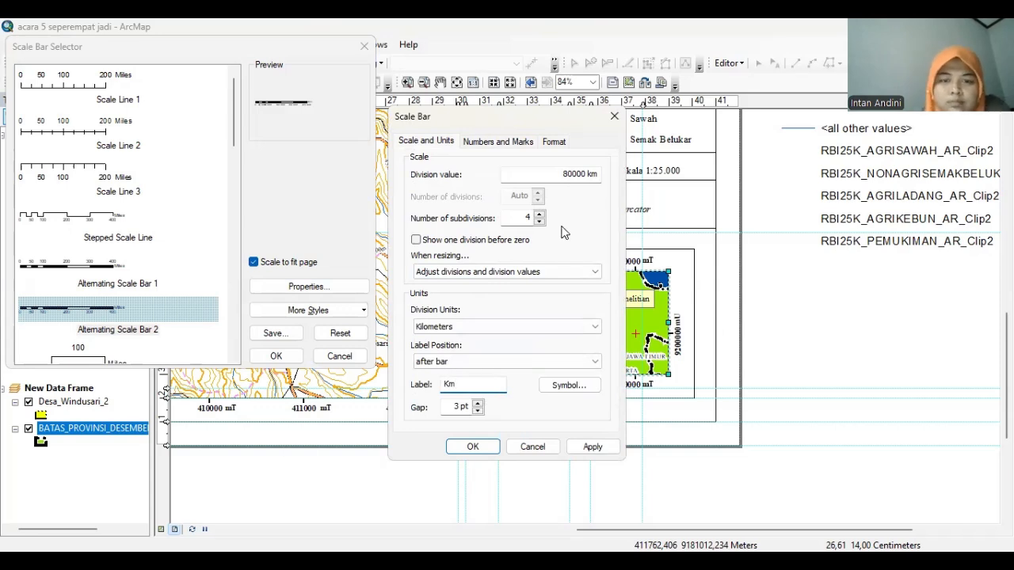
{"action": "left_click", "coordinate": [586, 176]}
{"action": "key", "text": "BackSpace"}
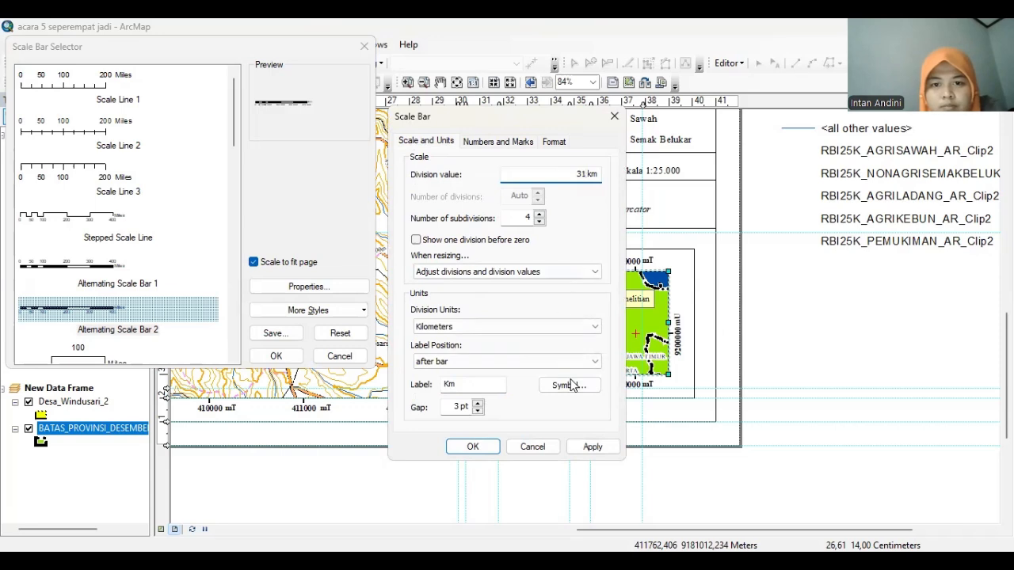
{"action": "left_click", "coordinate": [514, 143]}
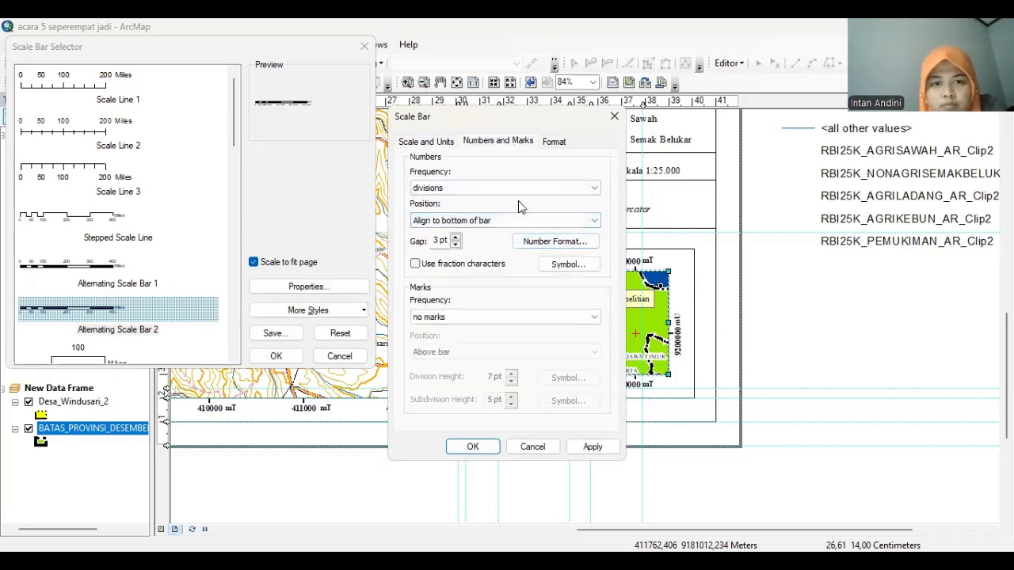
{"action": "left_click", "coordinate": [423, 143]}
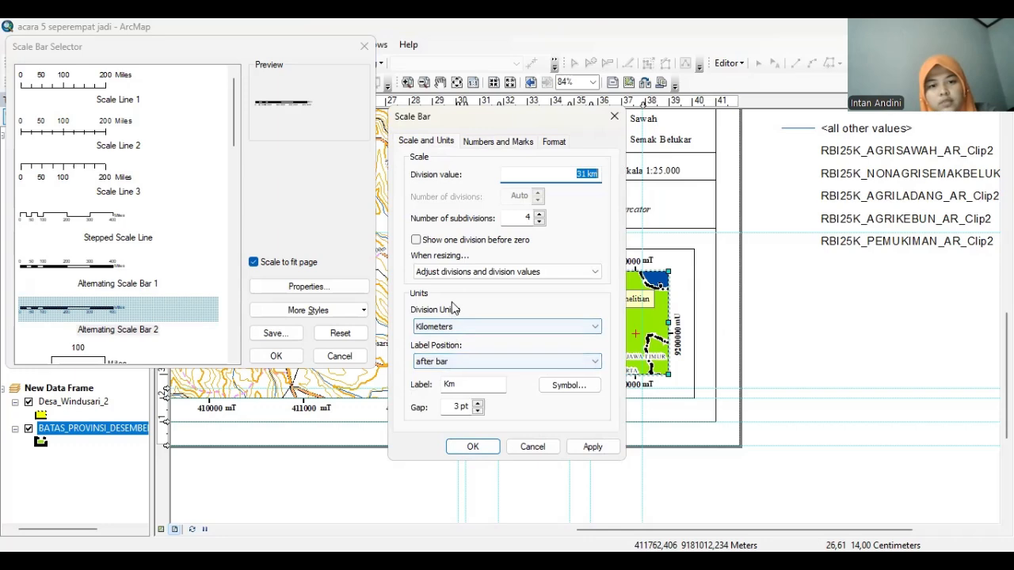
{"action": "left_click", "coordinate": [473, 447]}
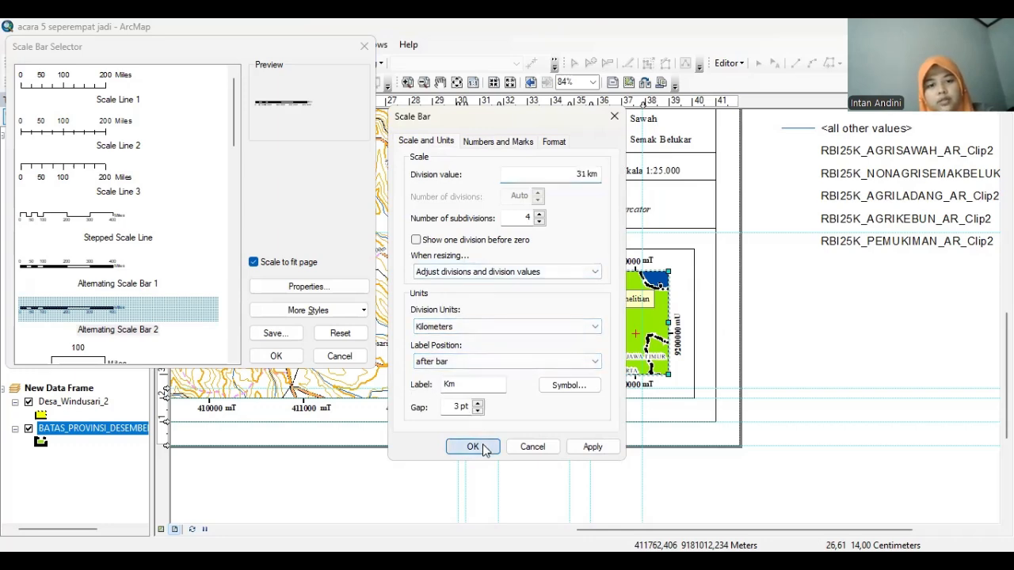
{"action": "left_click", "coordinate": [269, 357]}
Format the scale bar text as Times New Roman 12 and position it beneath the inset map
{"action": "left_click_drag", "start_coordinate": [543, 321], "coordinate": [547, 425]}
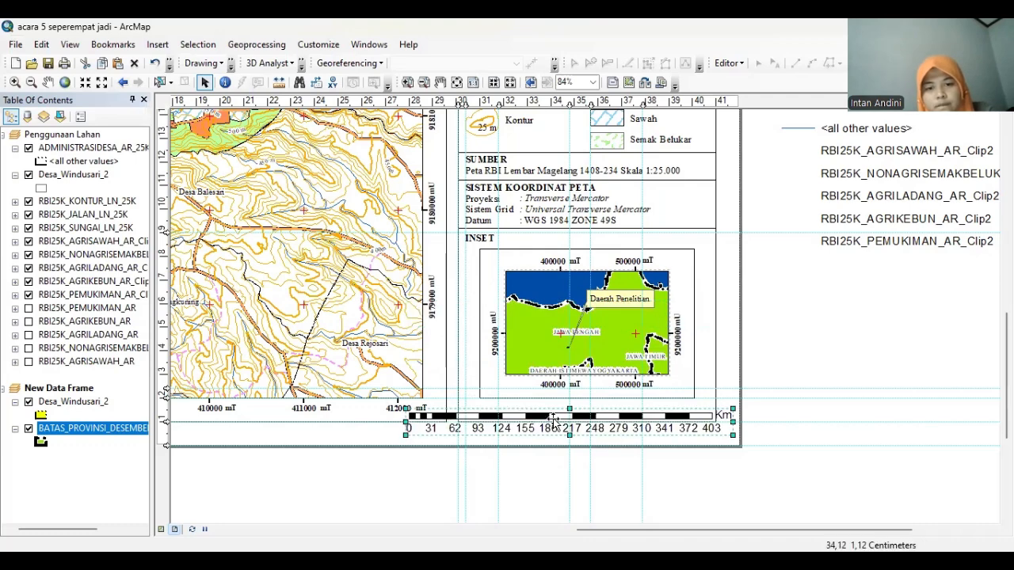
{"action": "double_click", "coordinate": [562, 422]}
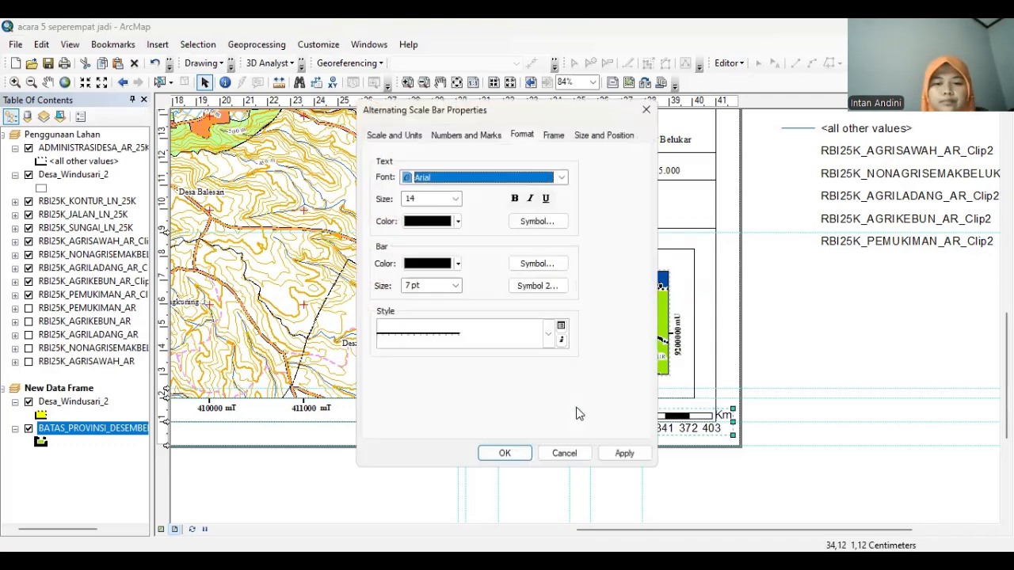
{"action": "left_click", "coordinate": [561, 182]}
{"action": "type", "text": "ti"}
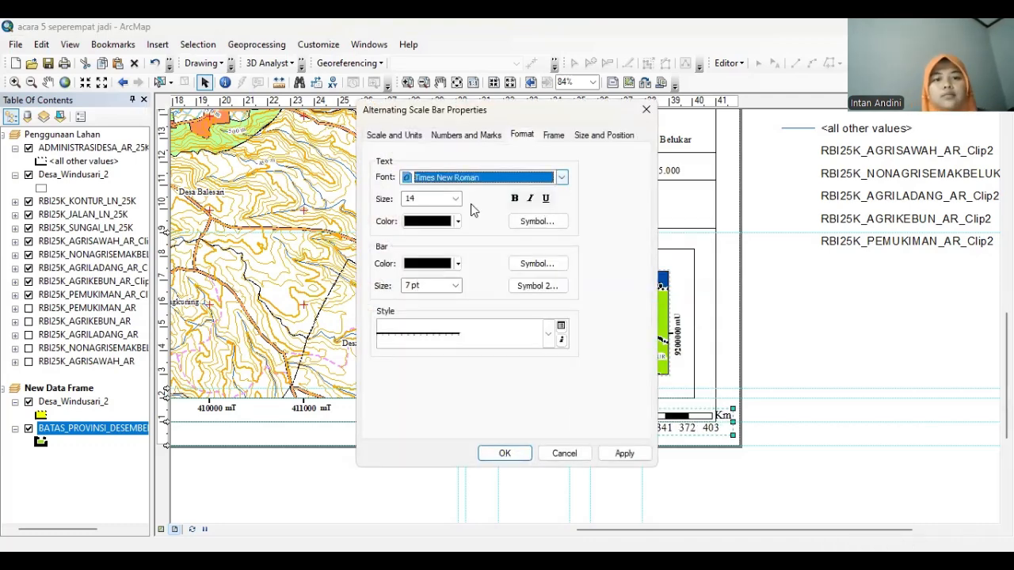
{"action": "left_click", "coordinate": [456, 200]}
{"action": "left_click", "coordinate": [431, 277]}
{"action": "left_click", "coordinate": [518, 458]}
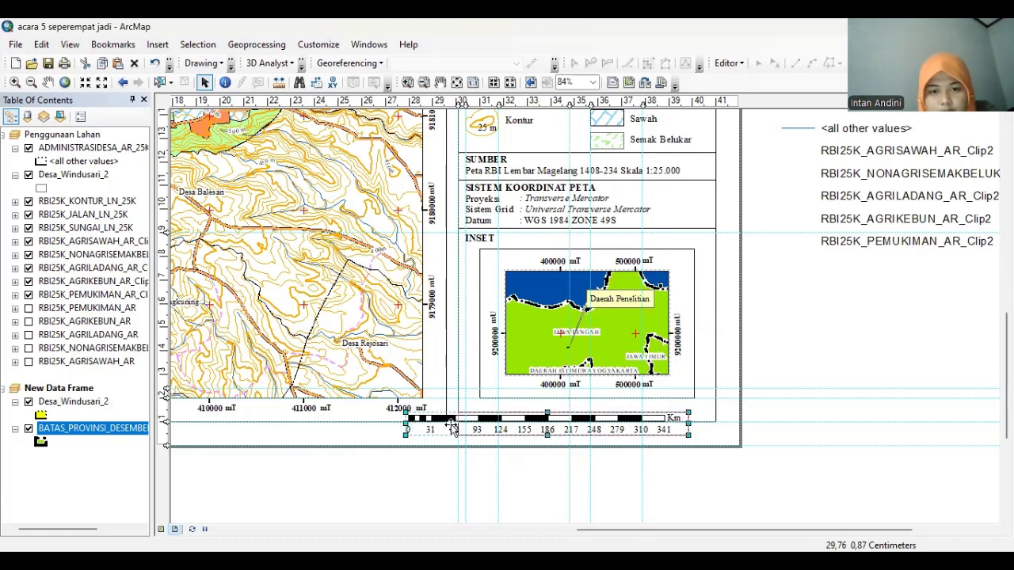
{"action": "left_click_drag", "start_coordinate": [465, 429], "coordinate": [638, 409]}
{"action": "left_click", "coordinate": [816, 368]}
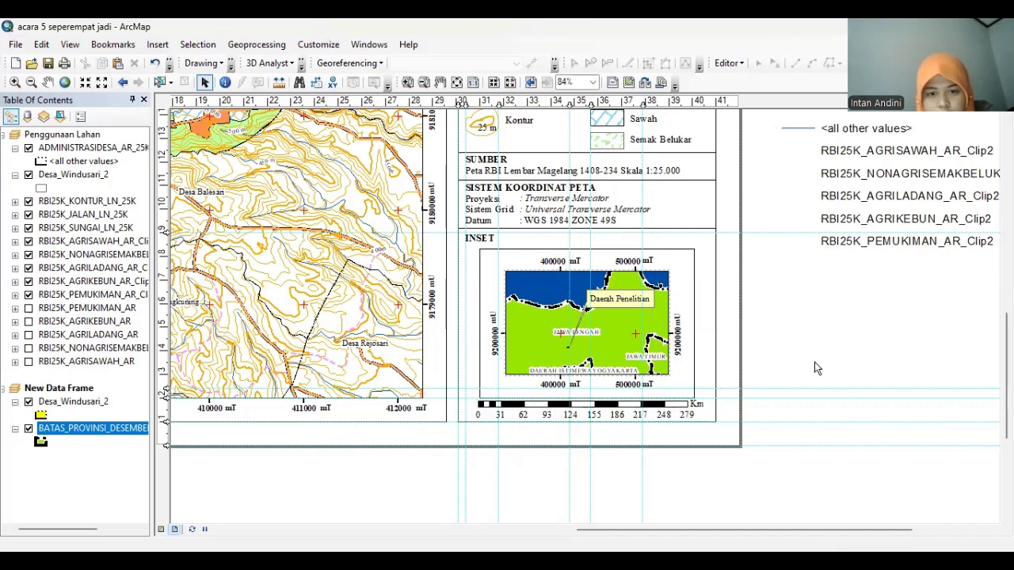